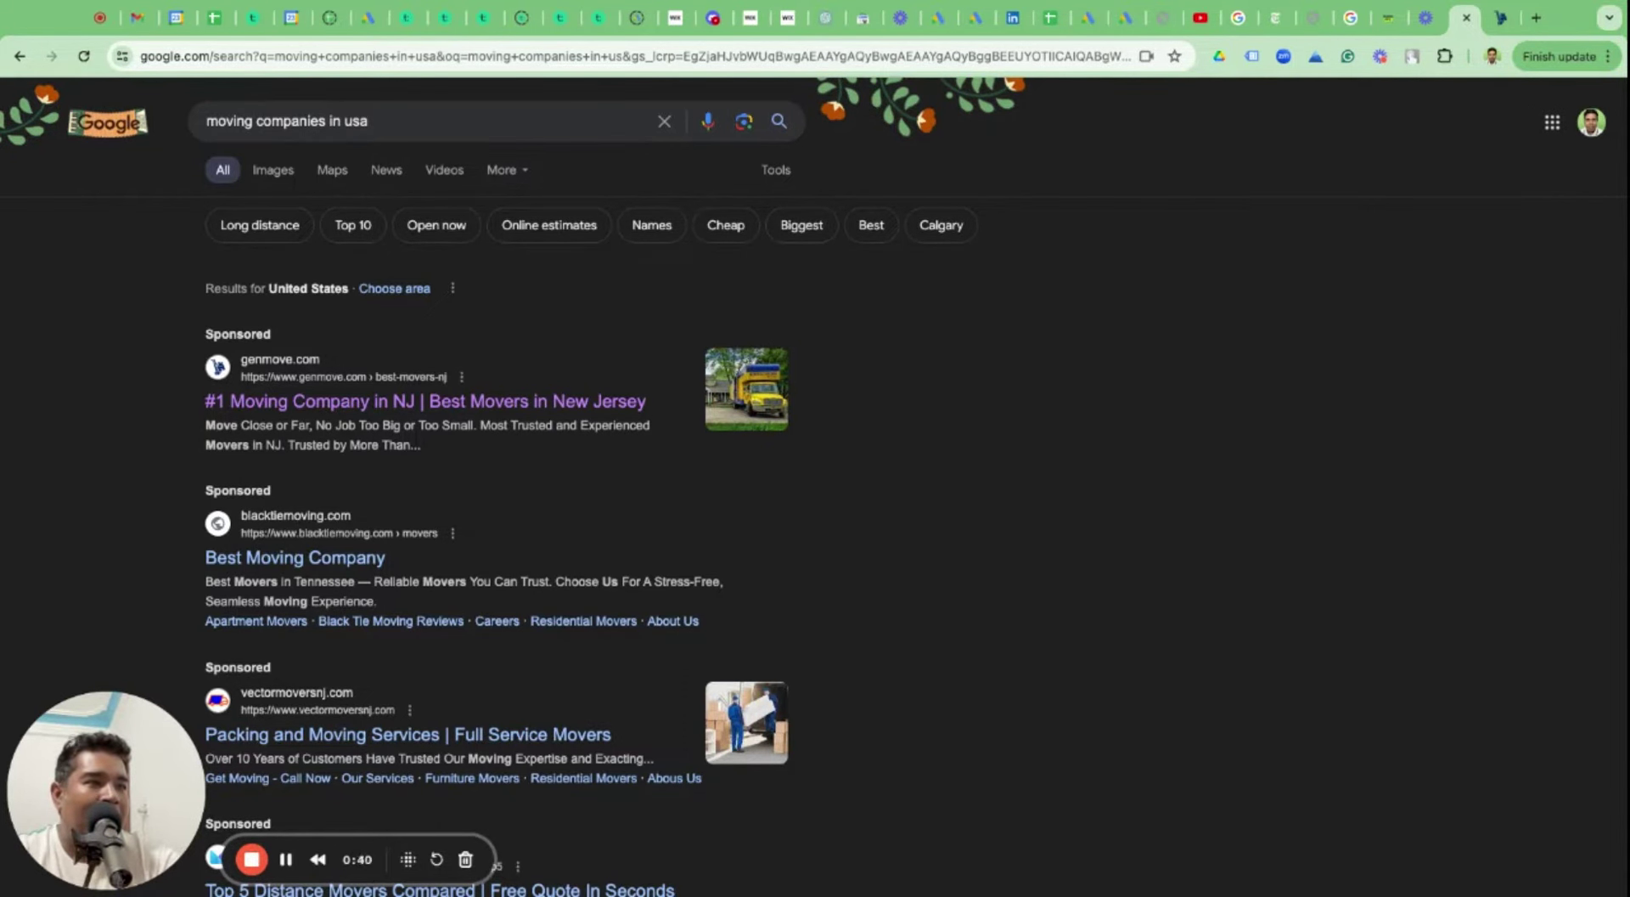
# Open the sponsored genmove.com result "#1 Moving Company in NJ" and dismiss the consumer alert on its landing page.
pyautogui.scroll(-1, 125, 583)
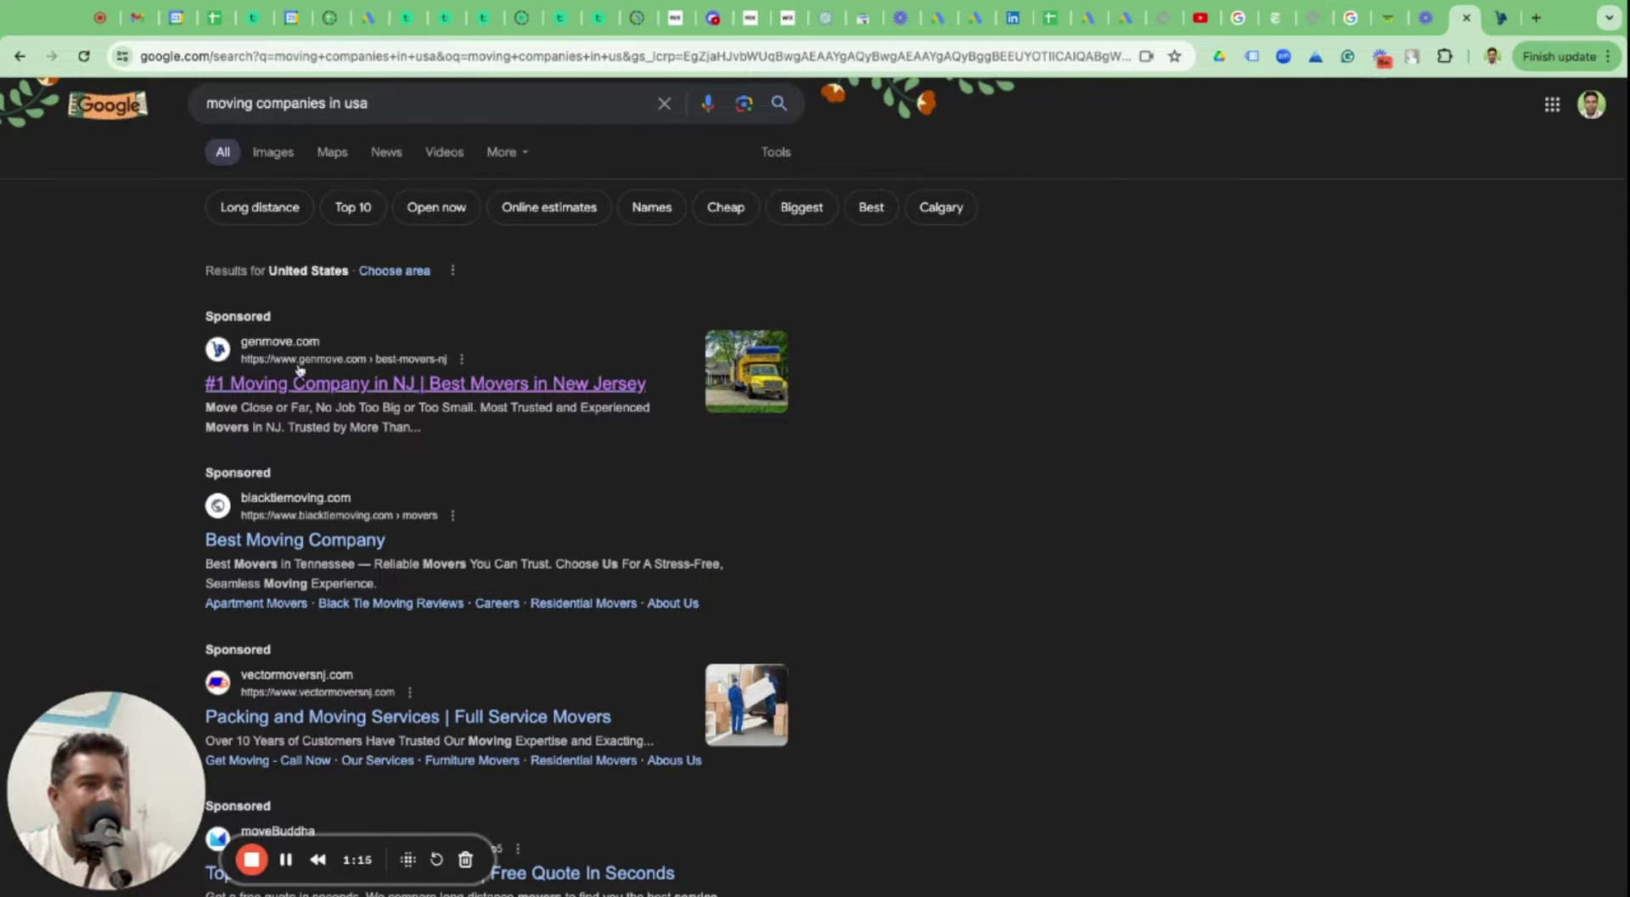
pyautogui.tripleClick(393, 383)
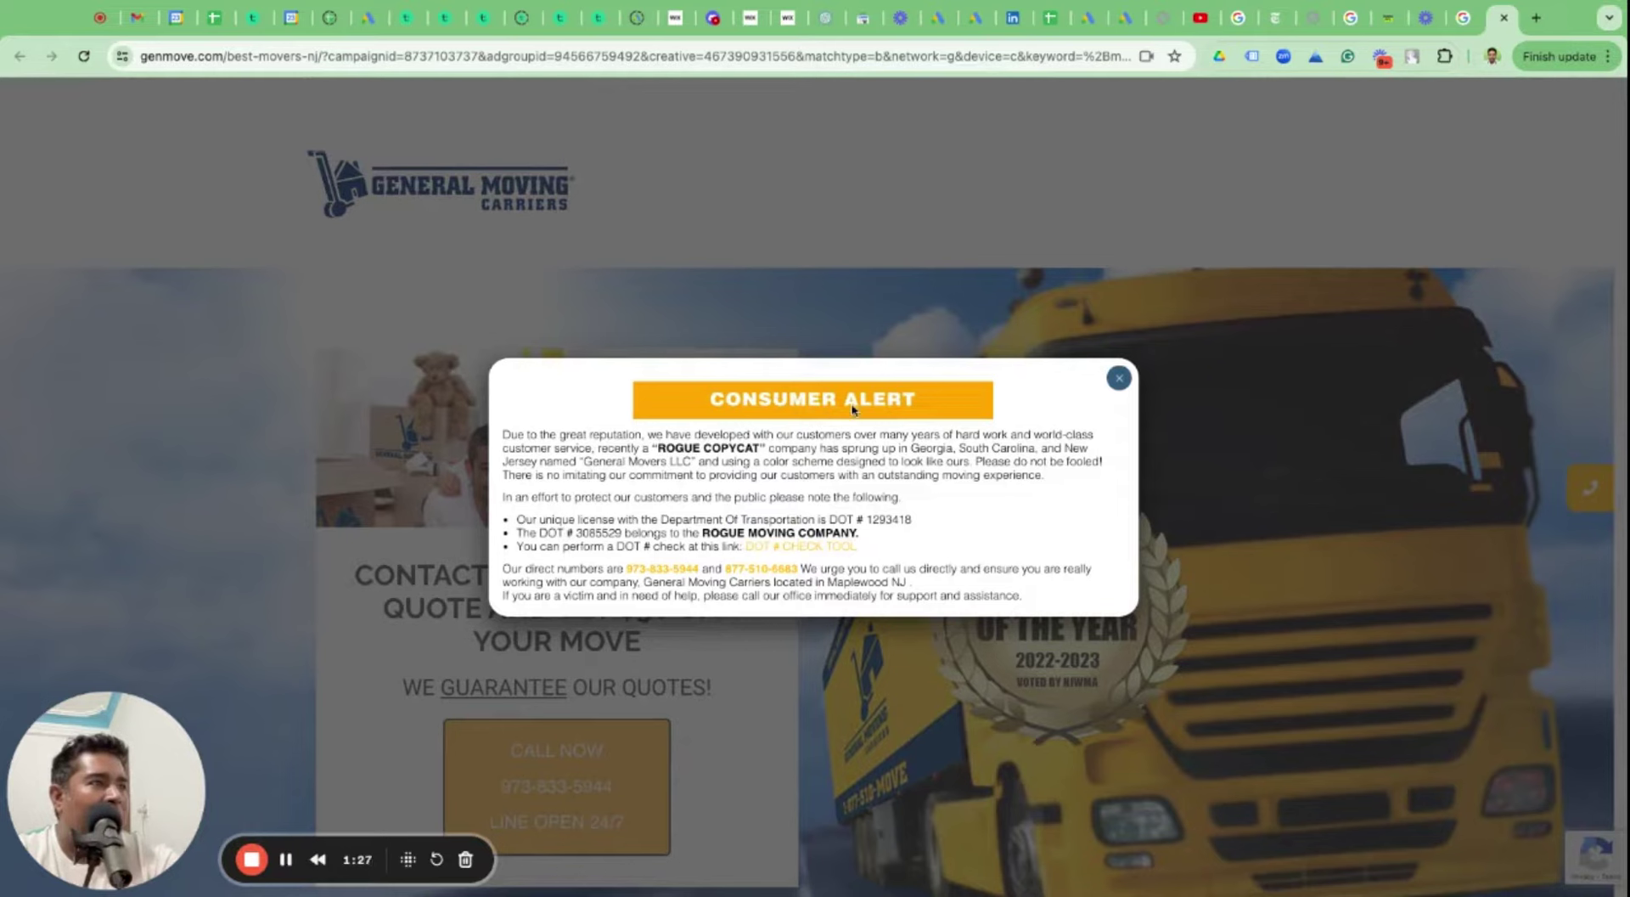
pyautogui.click(1118, 379)
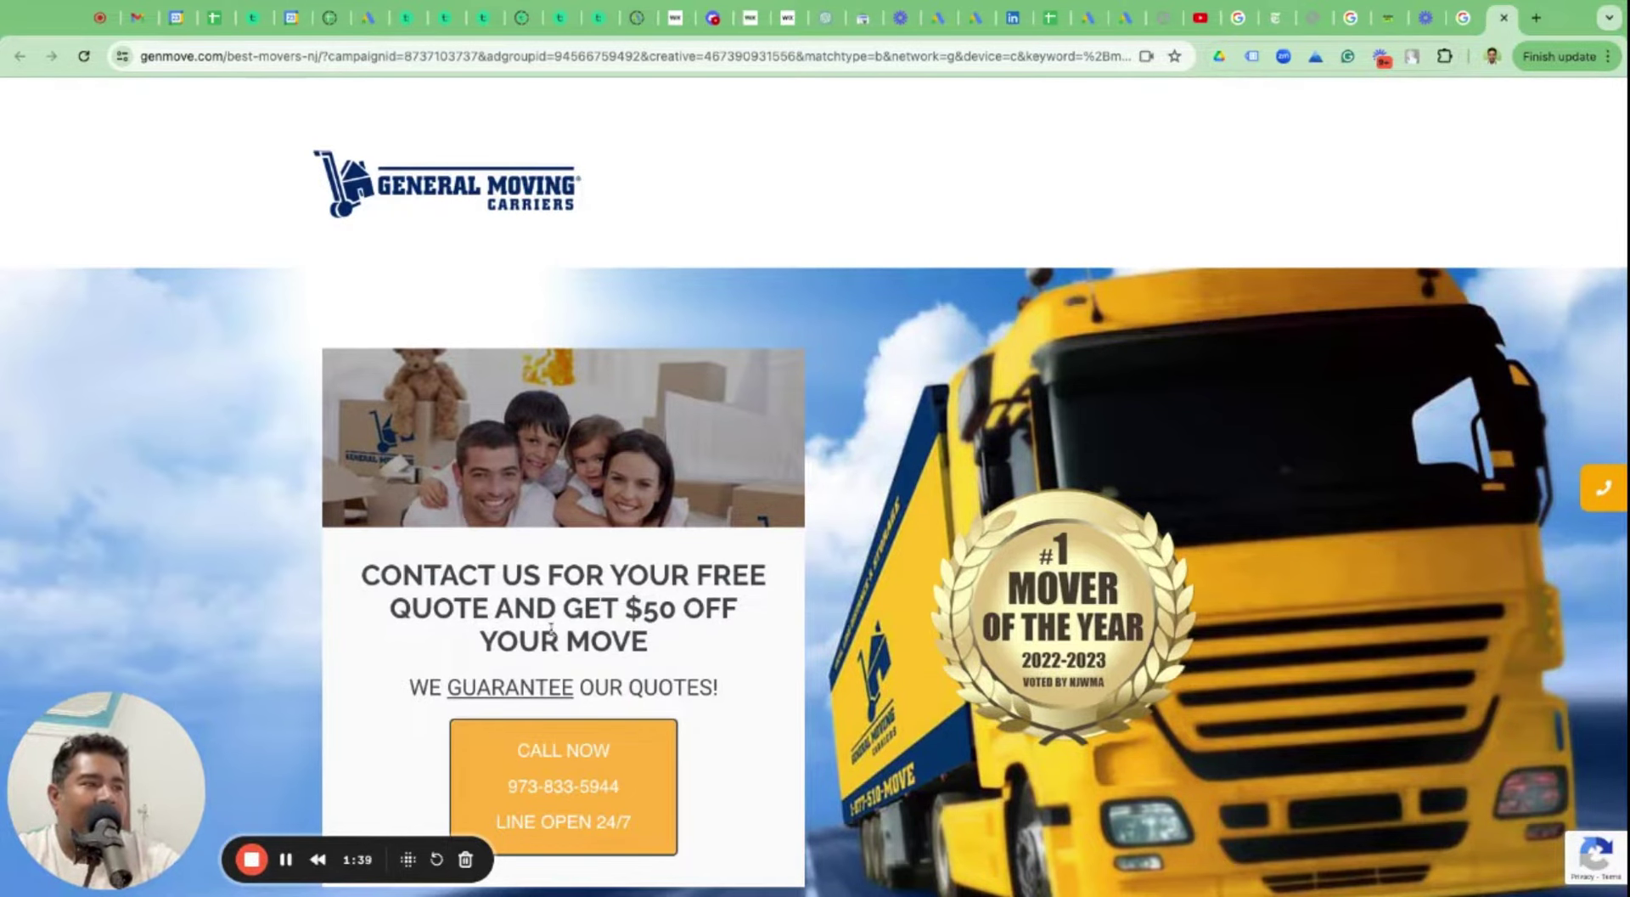
# Examine the General Moving Carriers landing page from the $50-off quote offer through the One Stop Shop section.
pyautogui.scroll(-1, 556, 626)
pyautogui.scroll(-1, 554, 628)
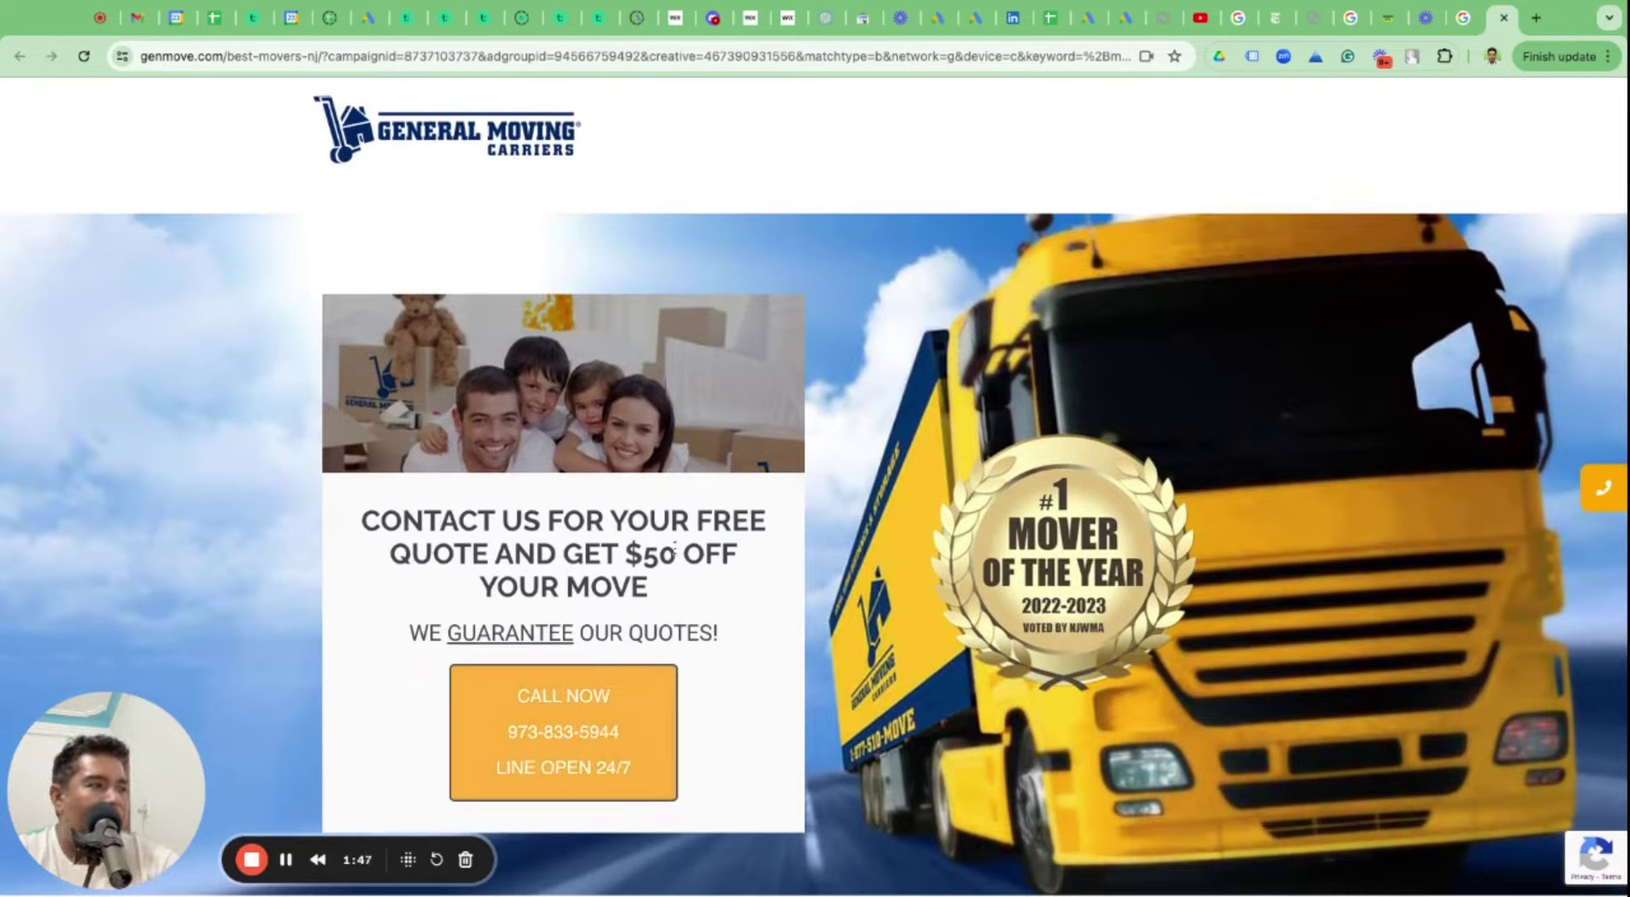
pyautogui.scroll(-1, 675, 550)
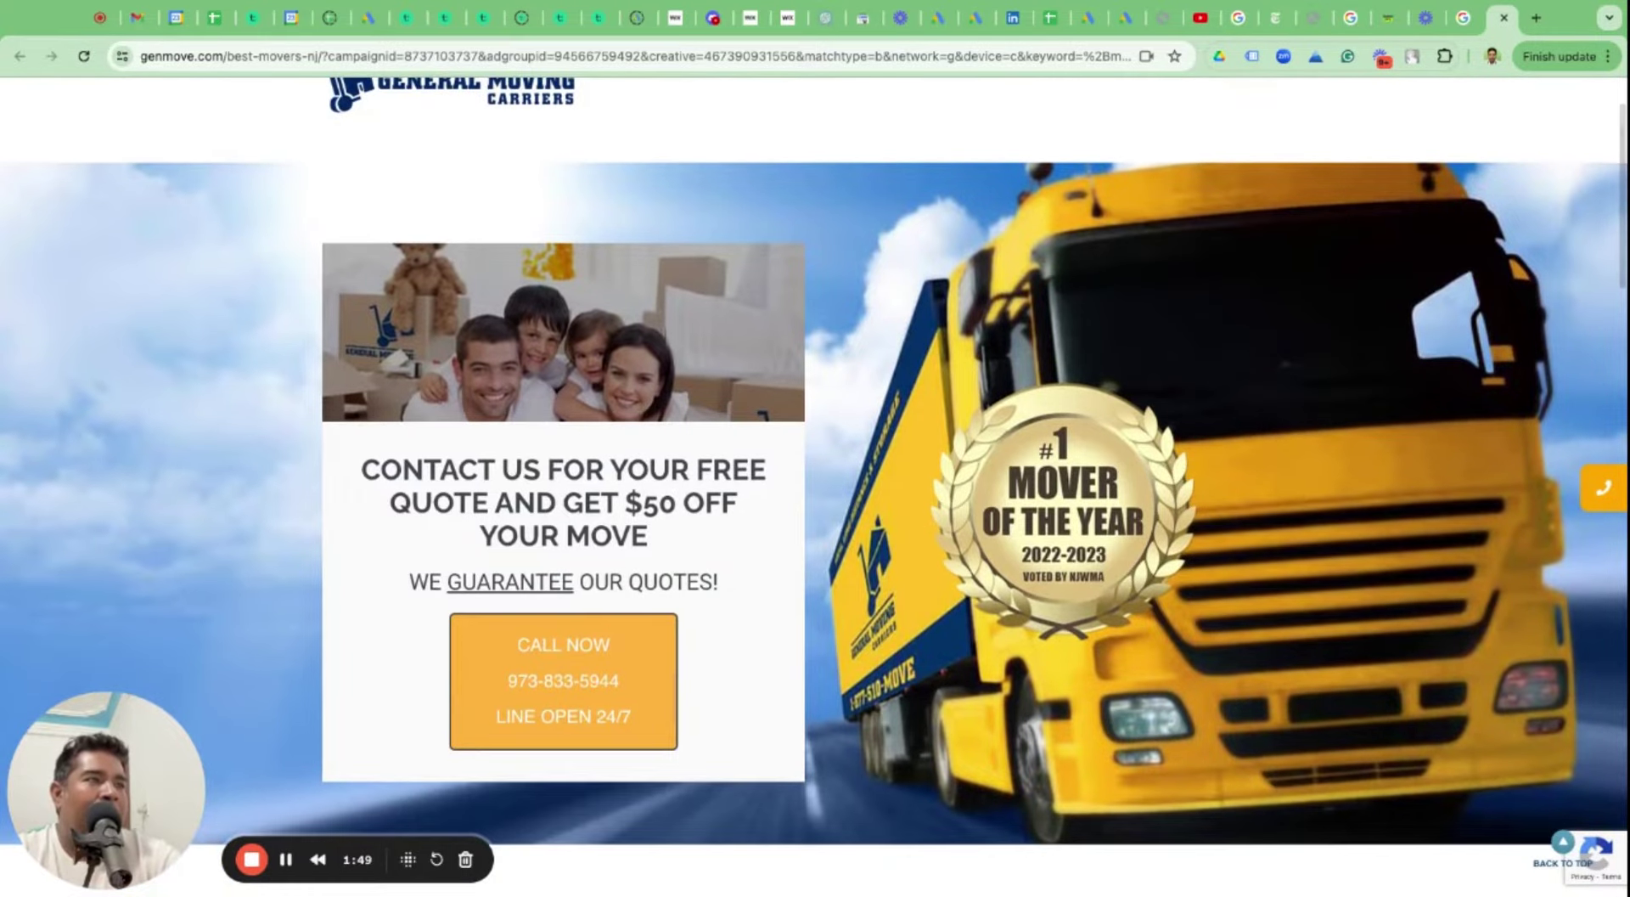
pyautogui.scroll(-3, 702, 534)
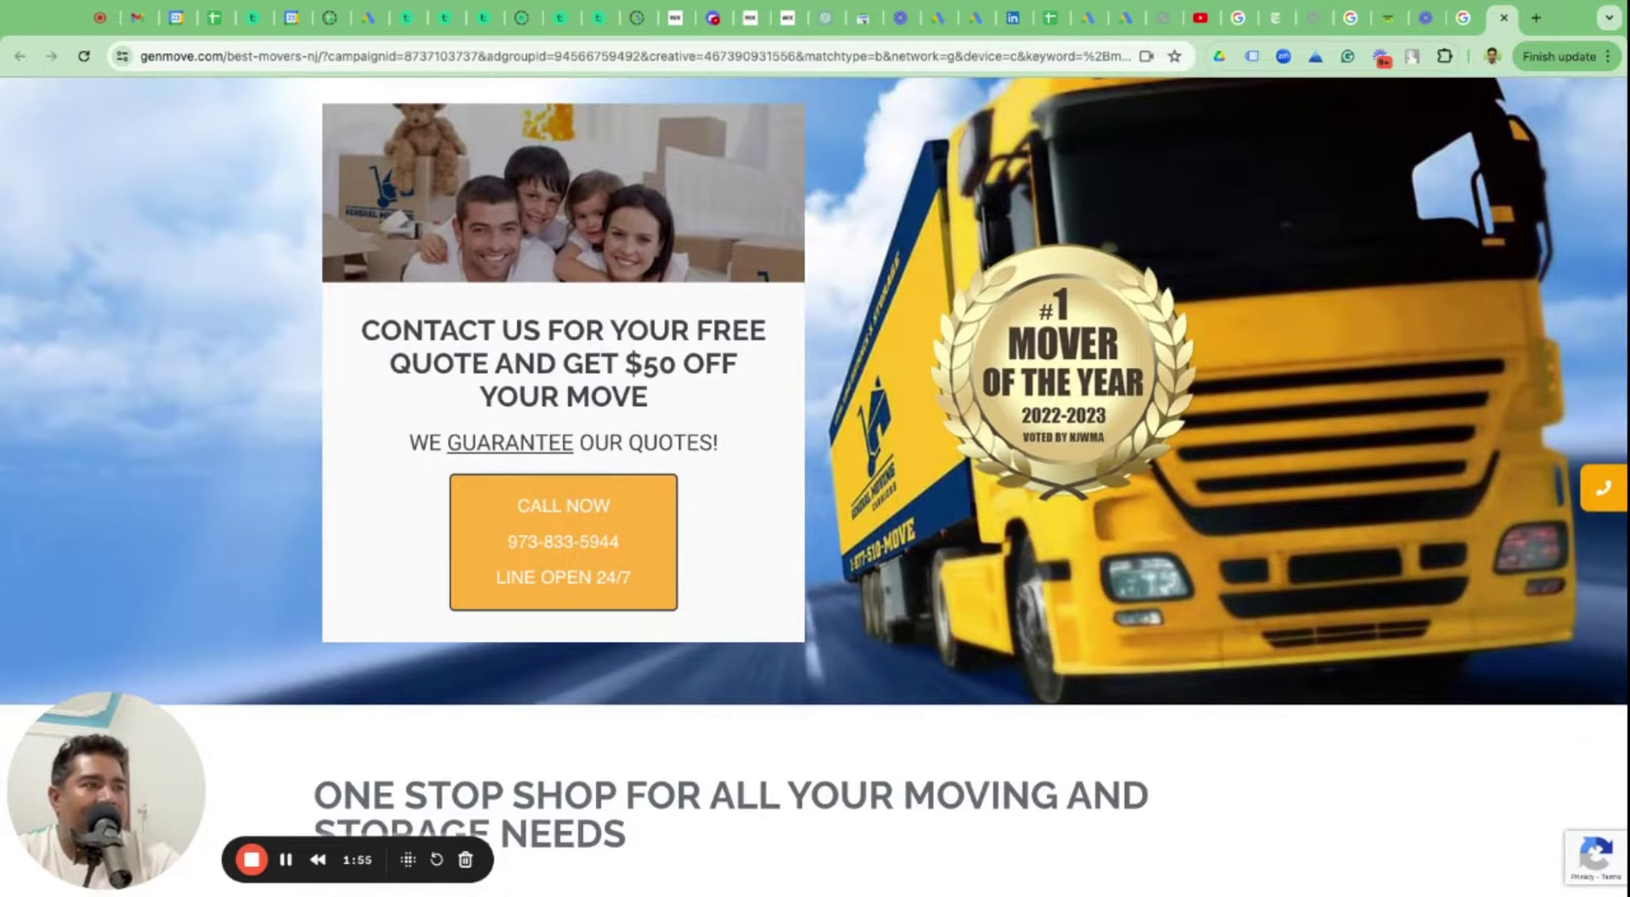
pyautogui.scroll(-3, 611, 541)
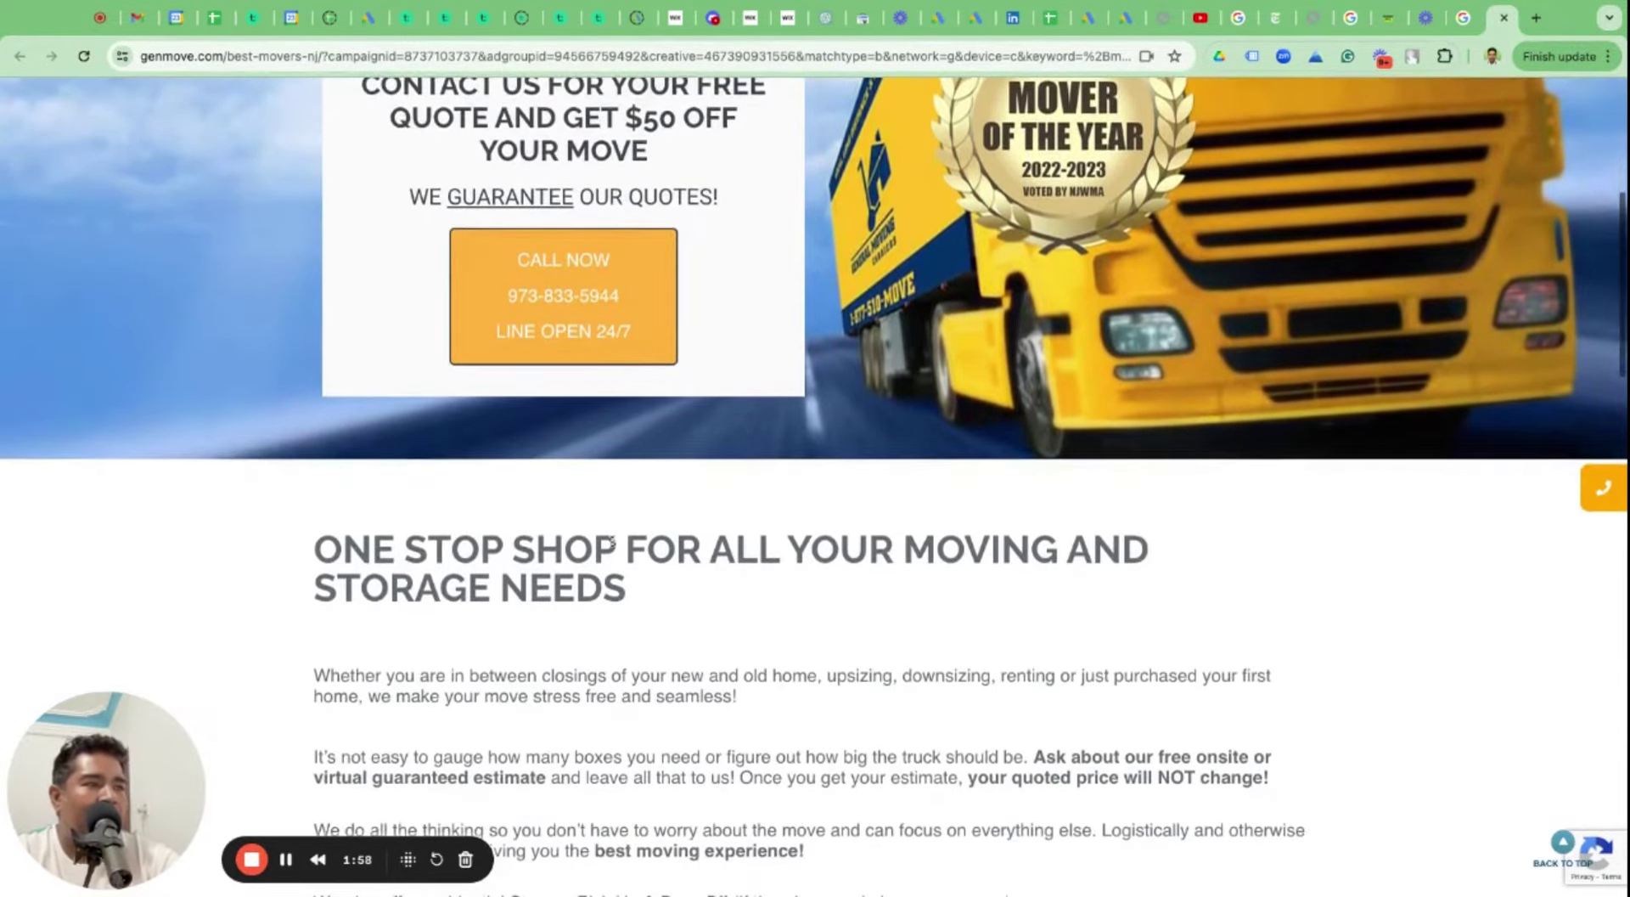
pyautogui.tripleClick(613, 543)
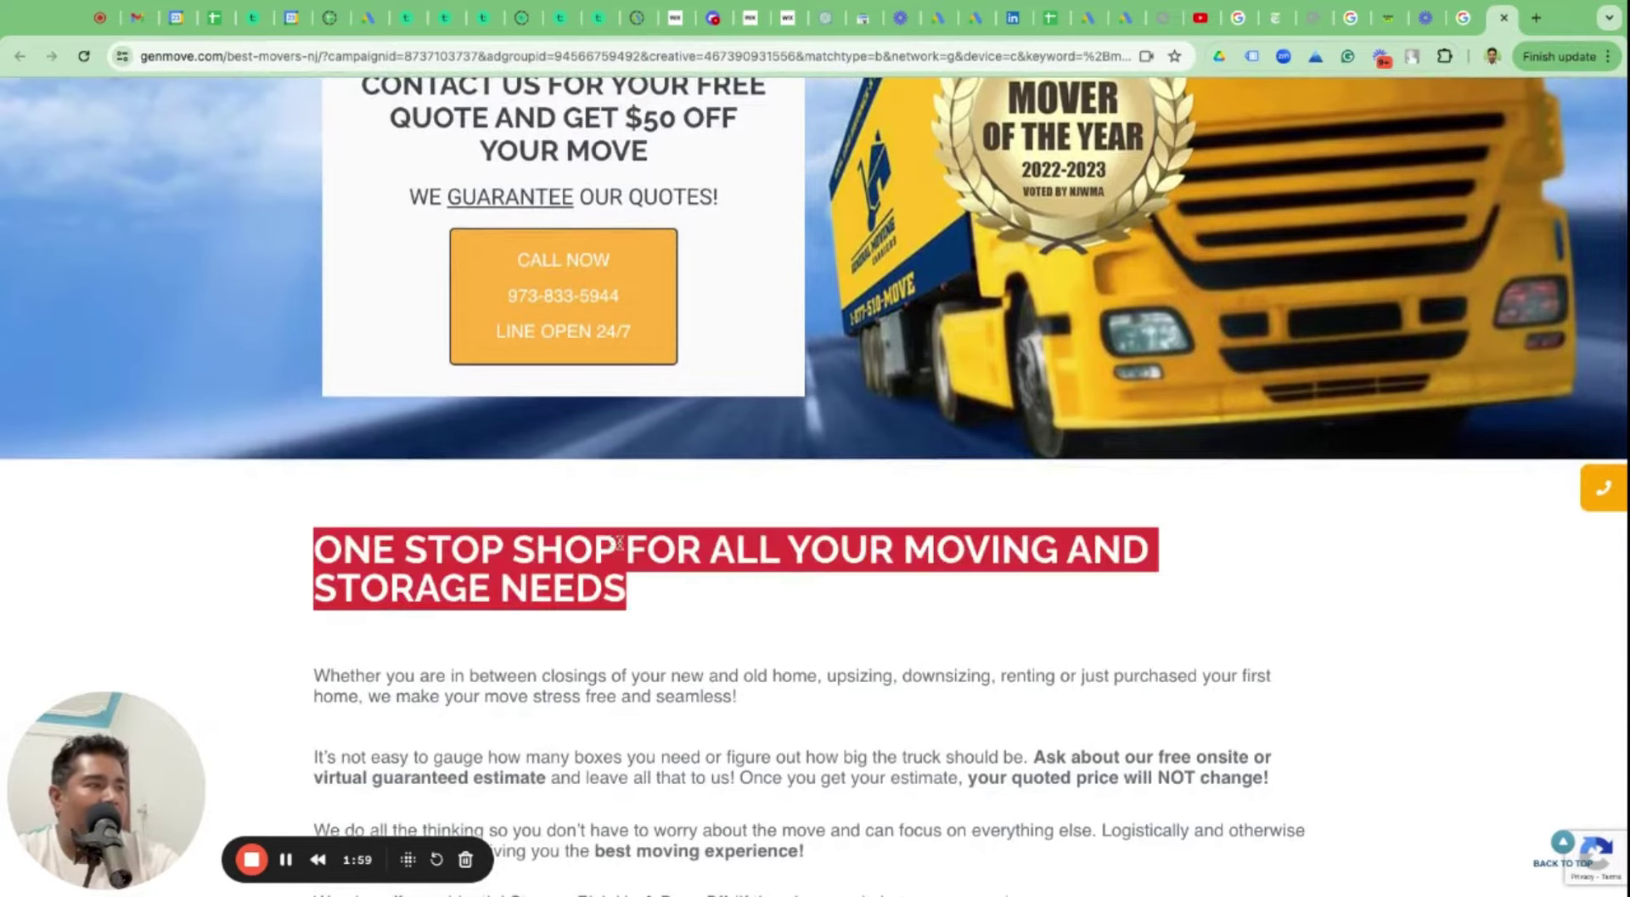
pyautogui.tripleClick(645, 557)
pyautogui.tripleClick(641, 679)
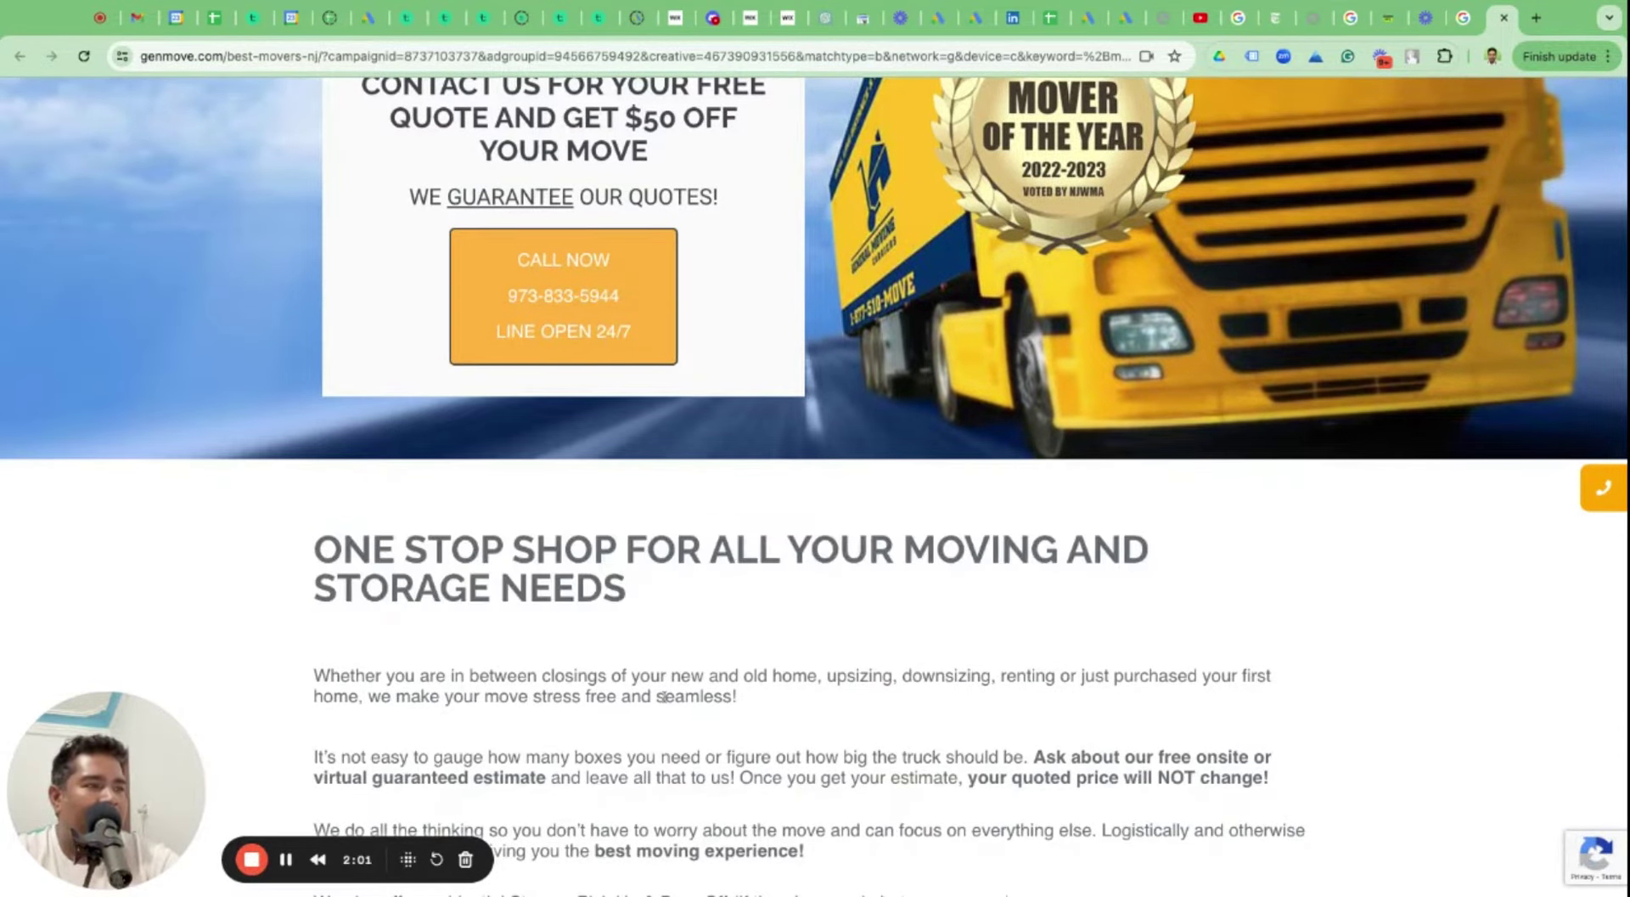
pyautogui.click(713, 753)
# Review the landing page's customer reviews, completed-moves banner and trust sections, and return to the quote offer.
pyautogui.scroll(-15, 713, 753)
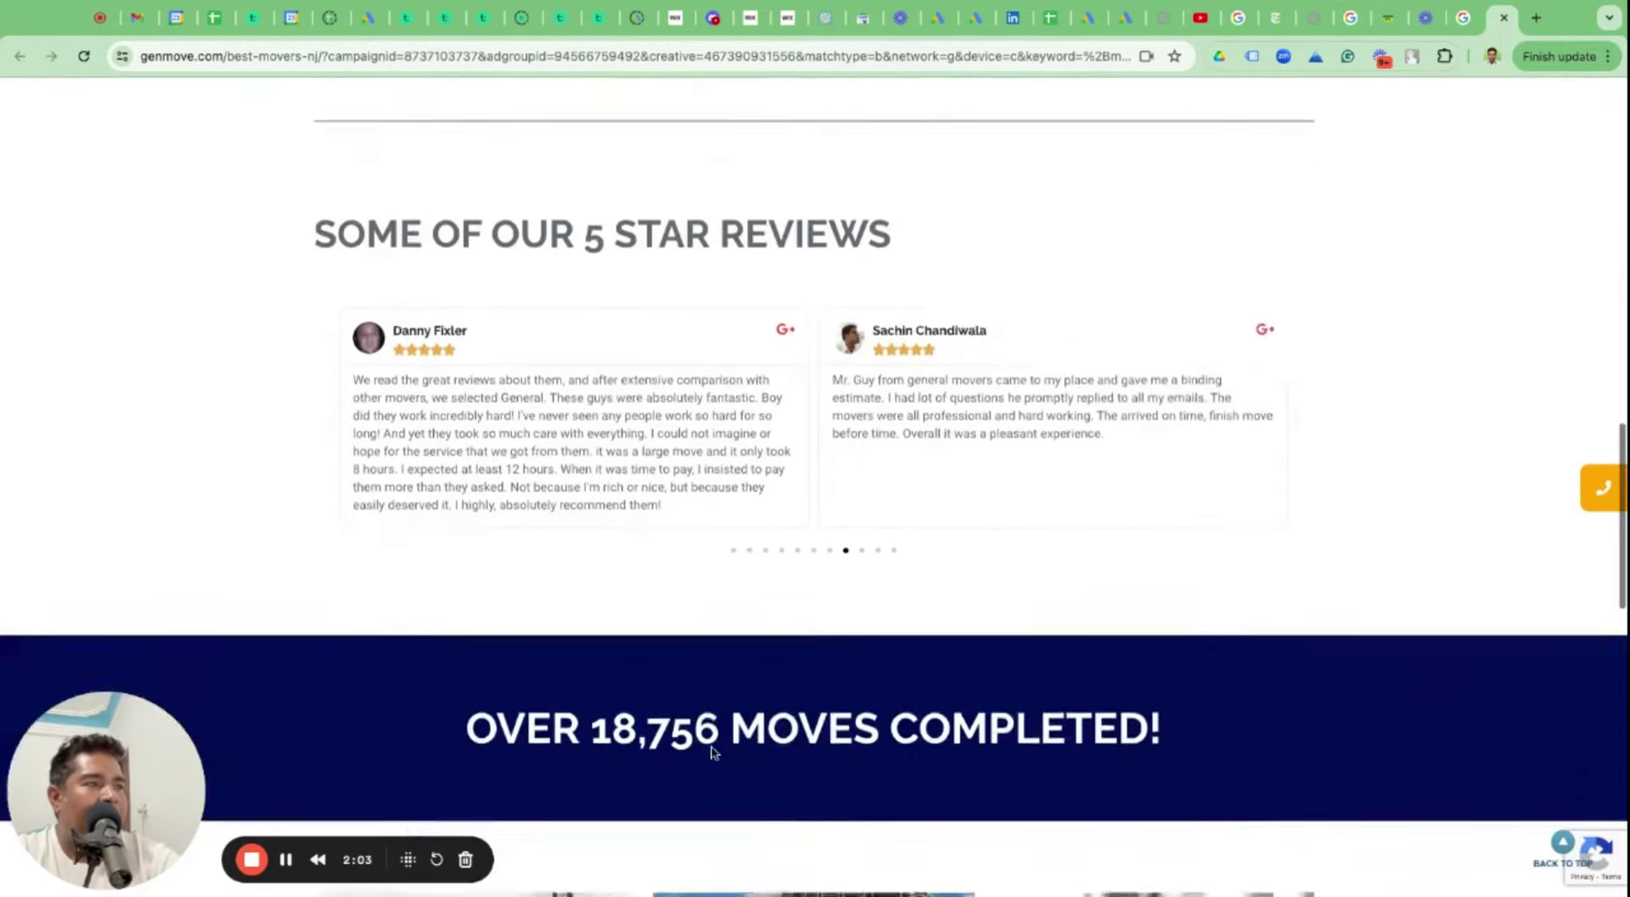
pyautogui.scroll(-5, 815, 475)
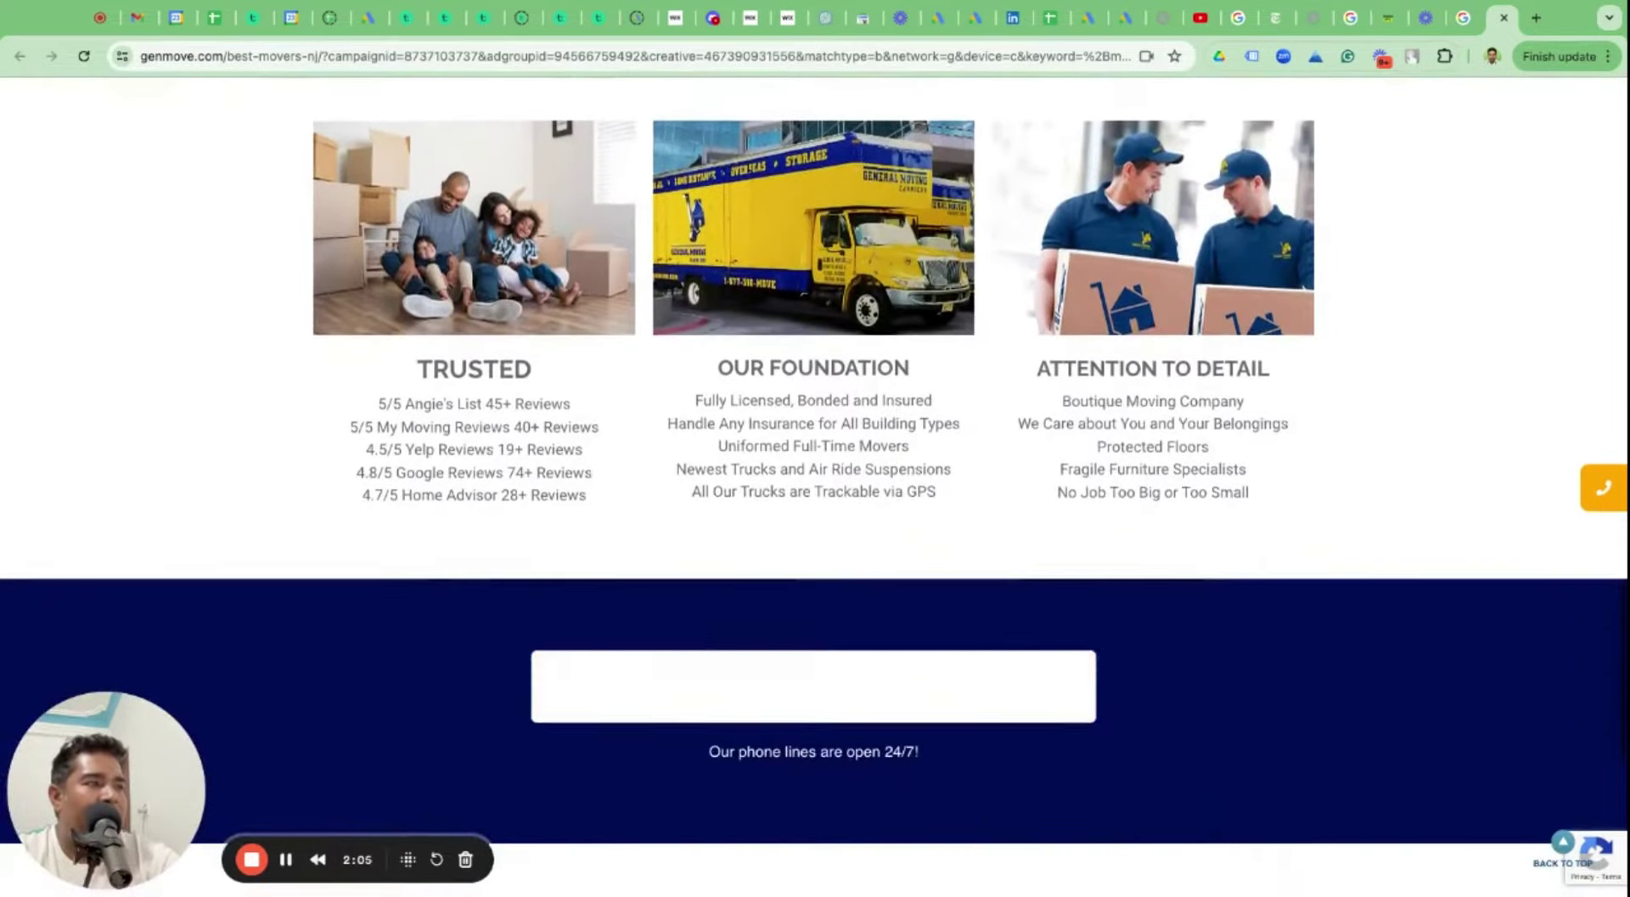
pyautogui.scroll(11, 815, 476)
pyautogui.scroll(20, 711, 579)
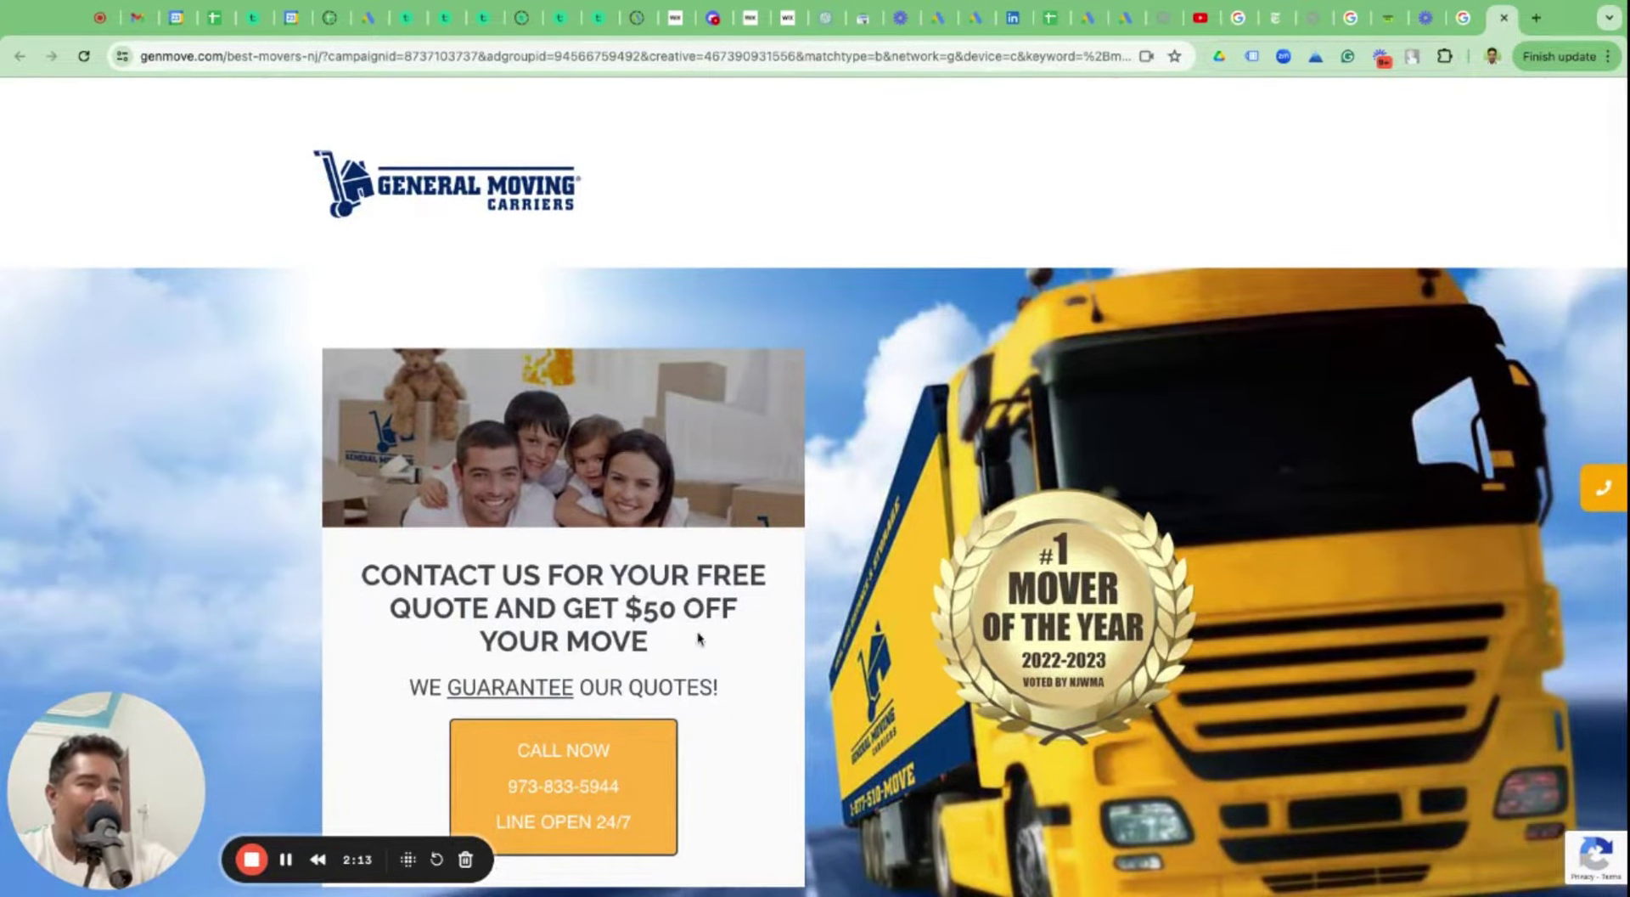
pyautogui.scroll(-2, 697, 642)
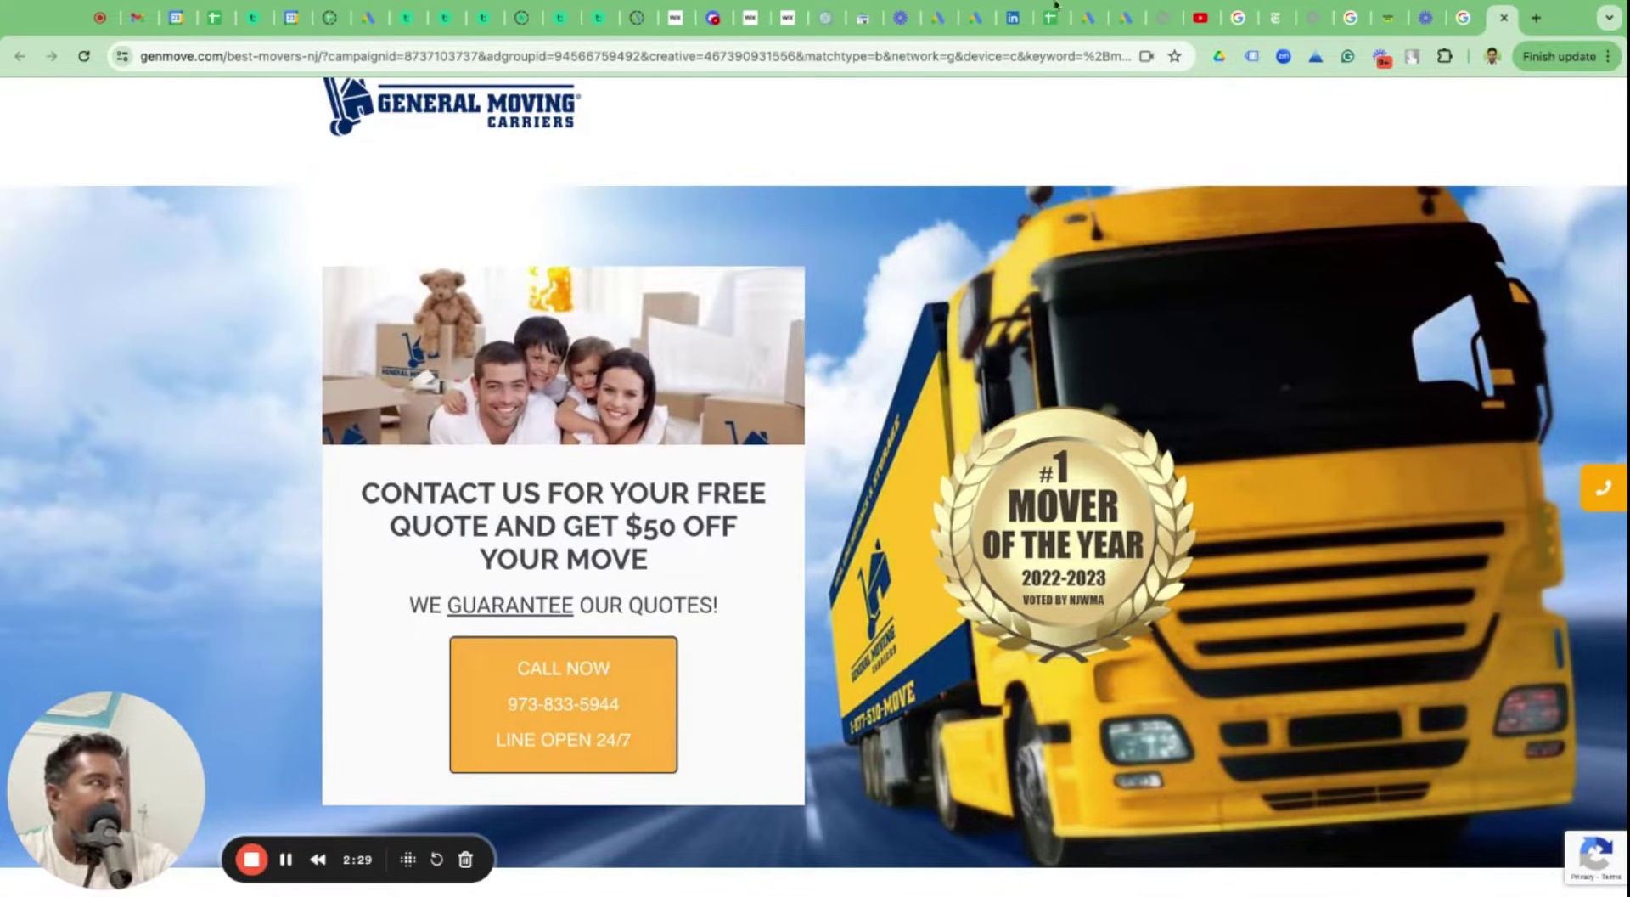
# Return to the "moving companies in usa" search results and examine the genmove.com ad text alongside the other sponsored listings.
pyautogui.click(1463, 18)
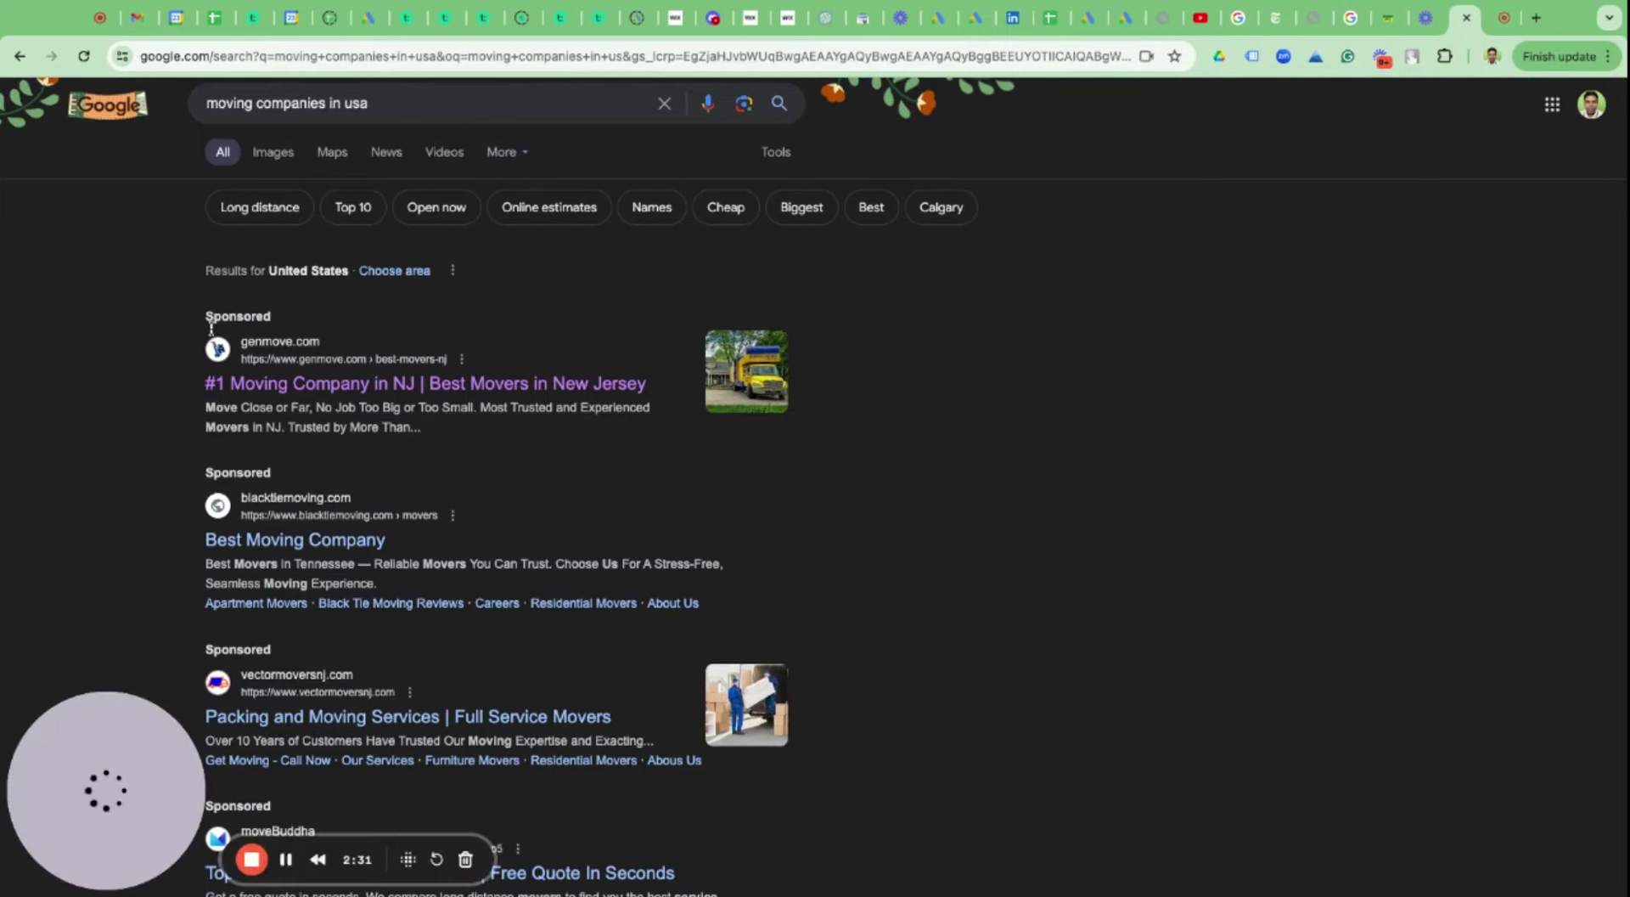
pyautogui.tripleClick(167, 344)
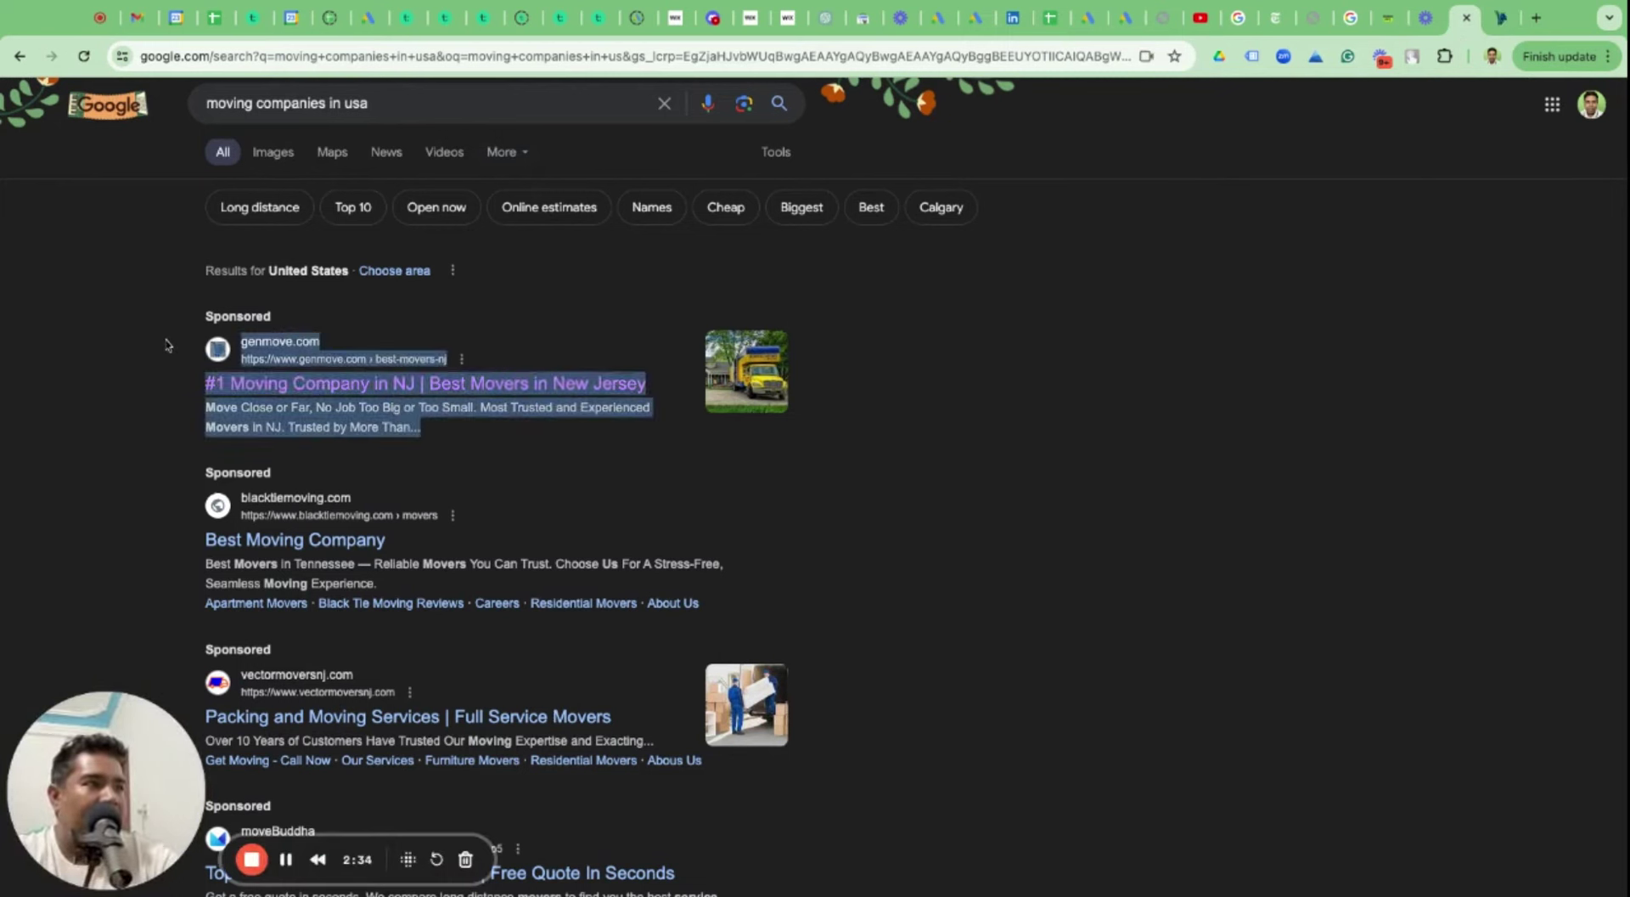
pyautogui.click(682, 458)
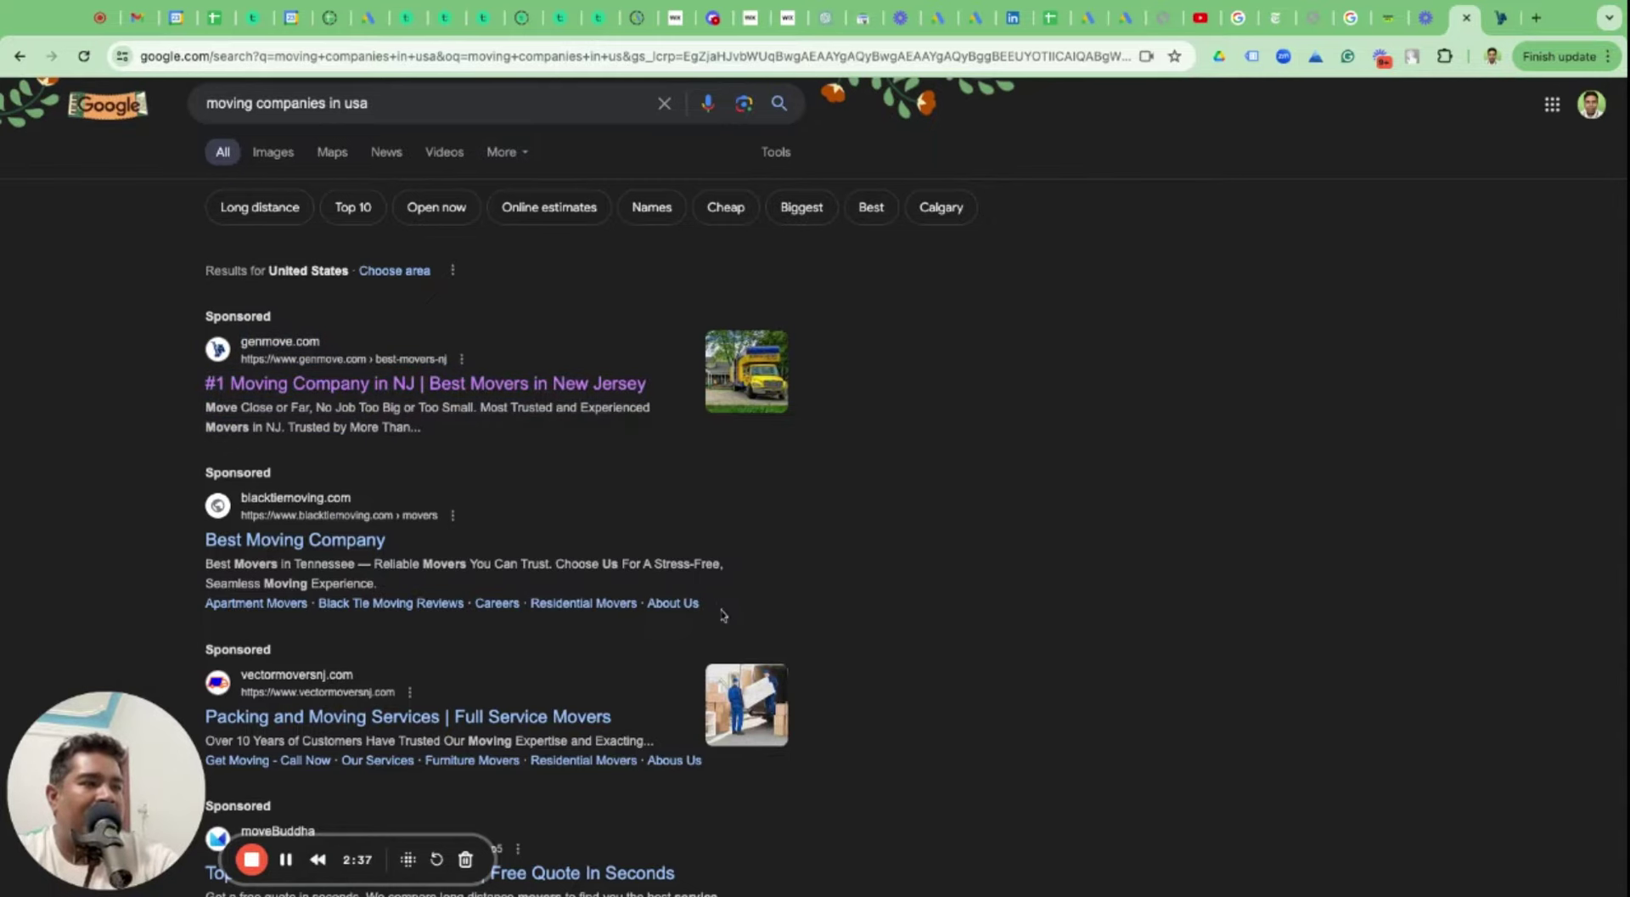
pyautogui.scroll(-3, 135, 613)
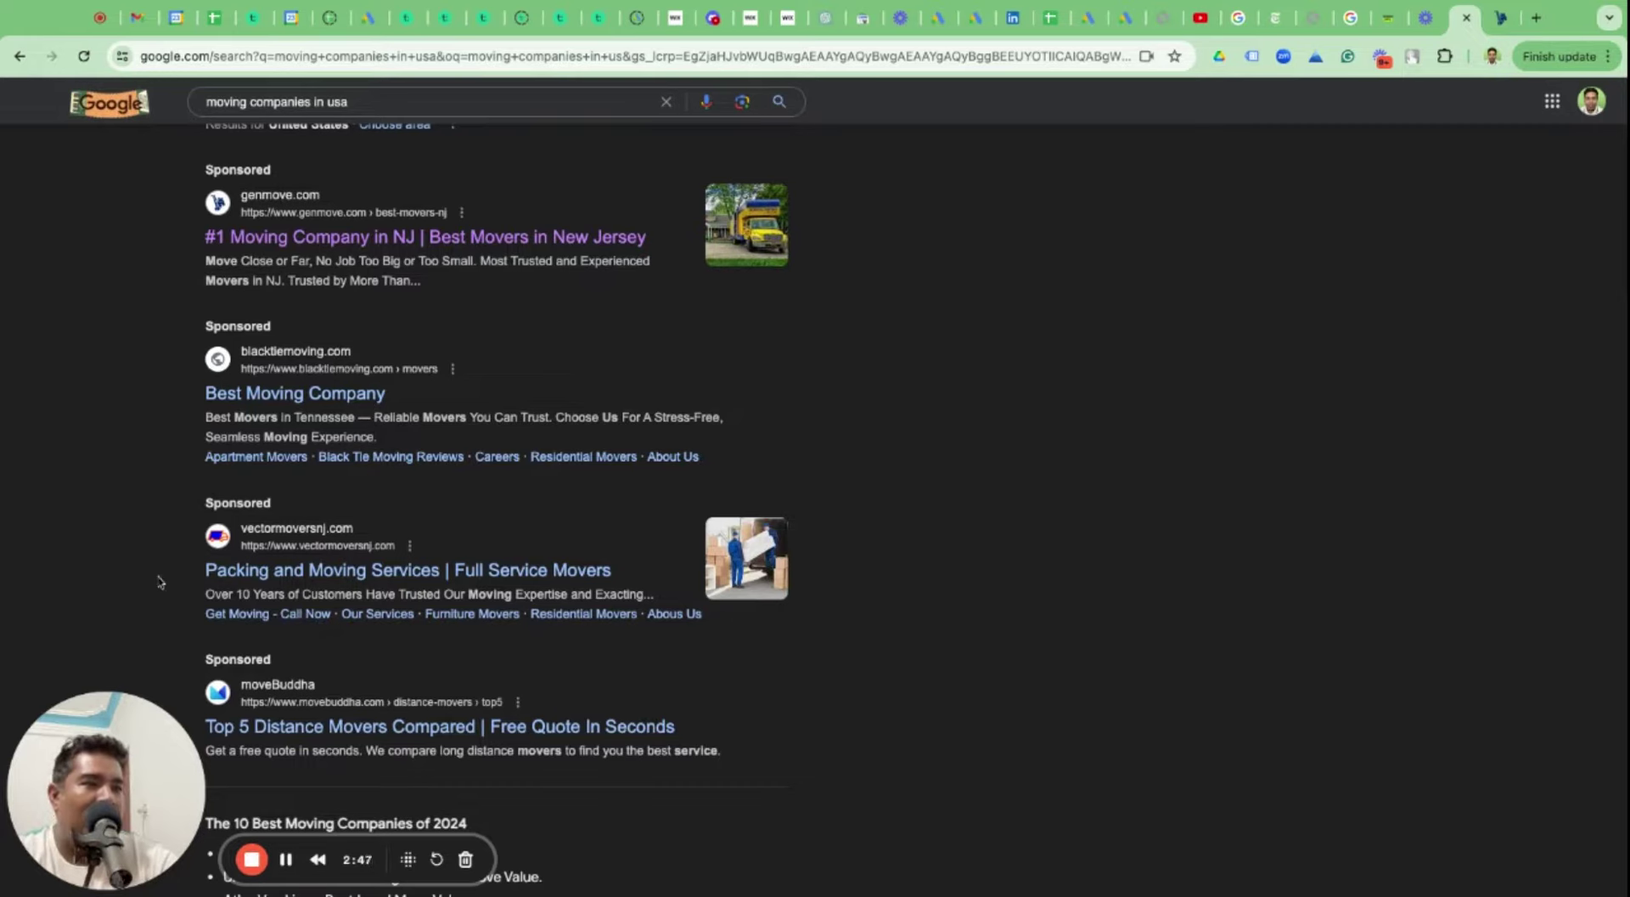
pyautogui.scroll(2, 158, 582)
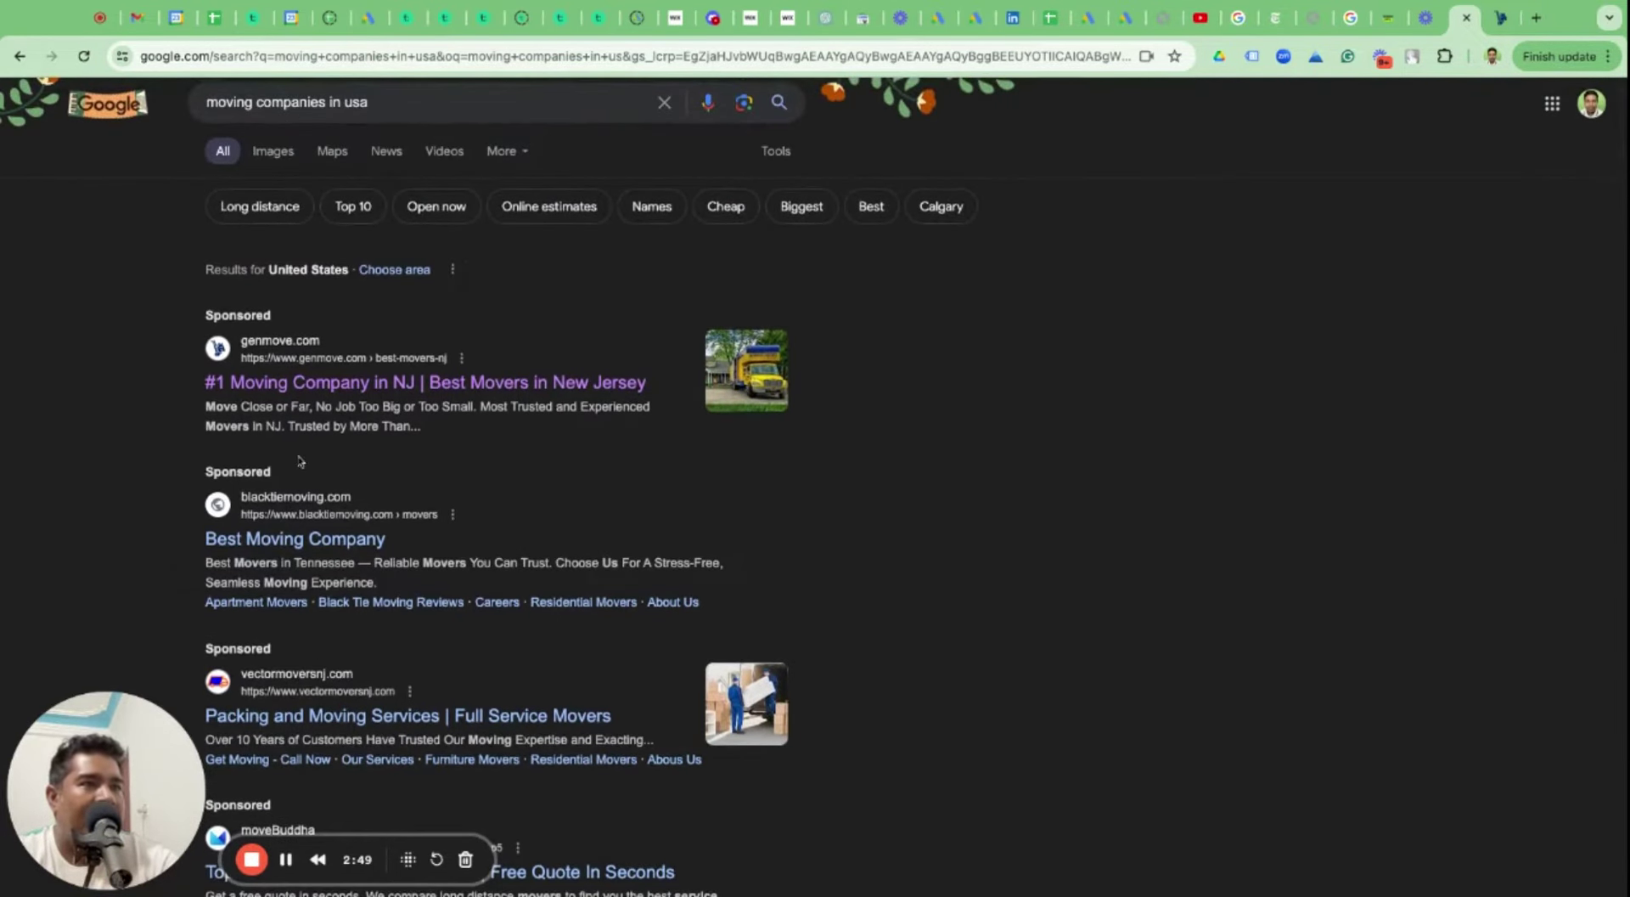
pyautogui.moveTo(260, 409); pyautogui.dragTo(411, 426)
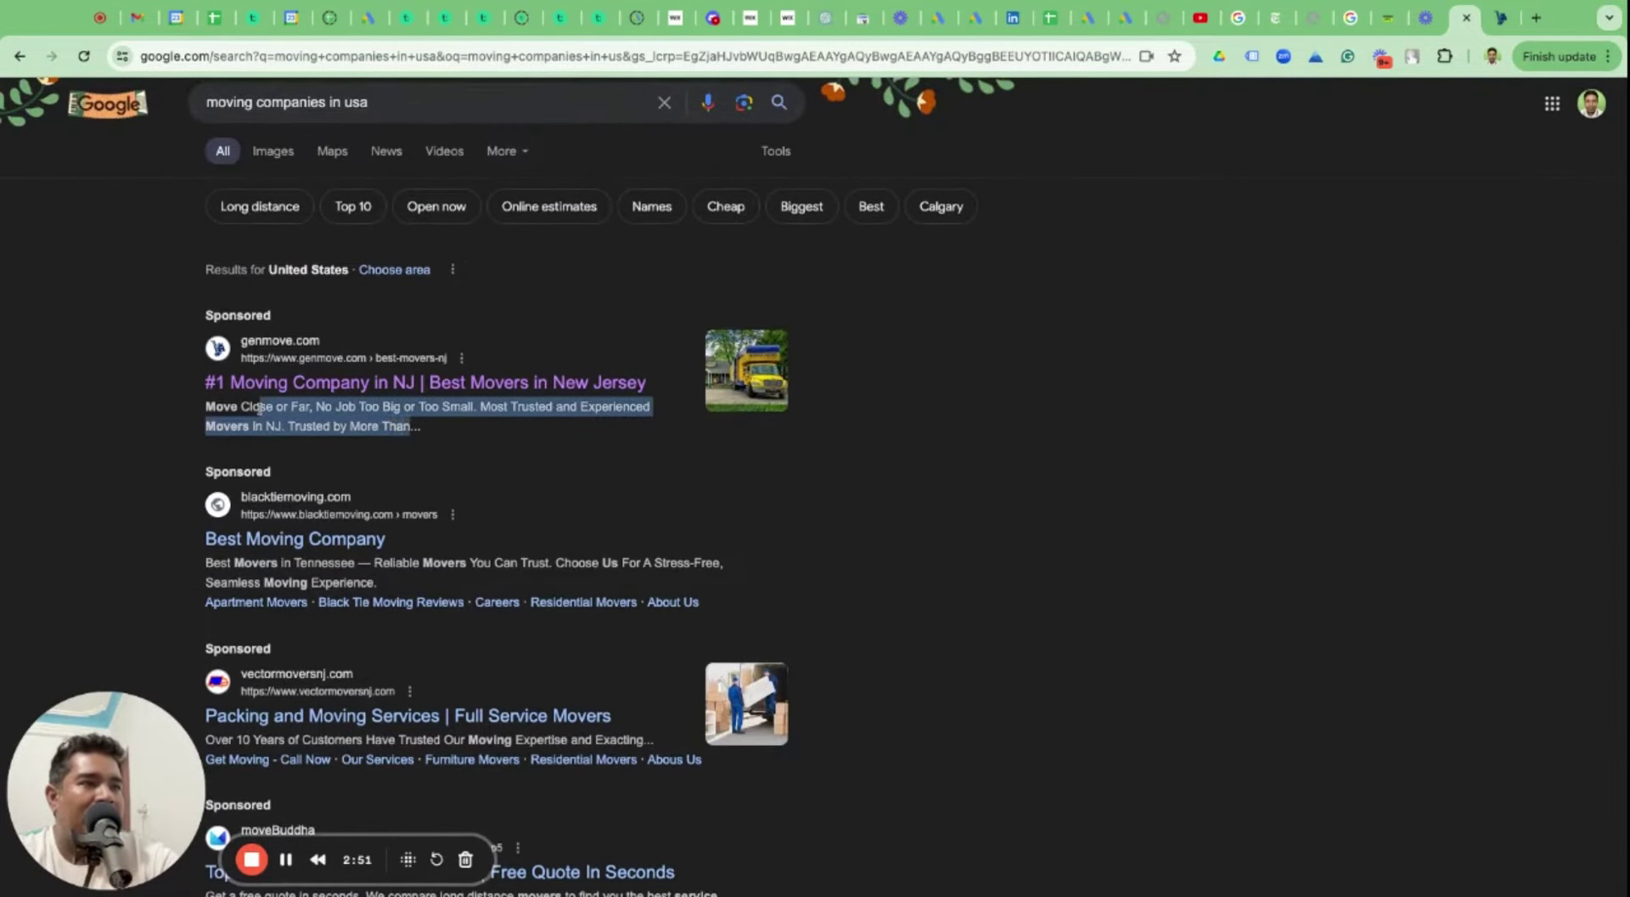
pyautogui.click(456, 437)
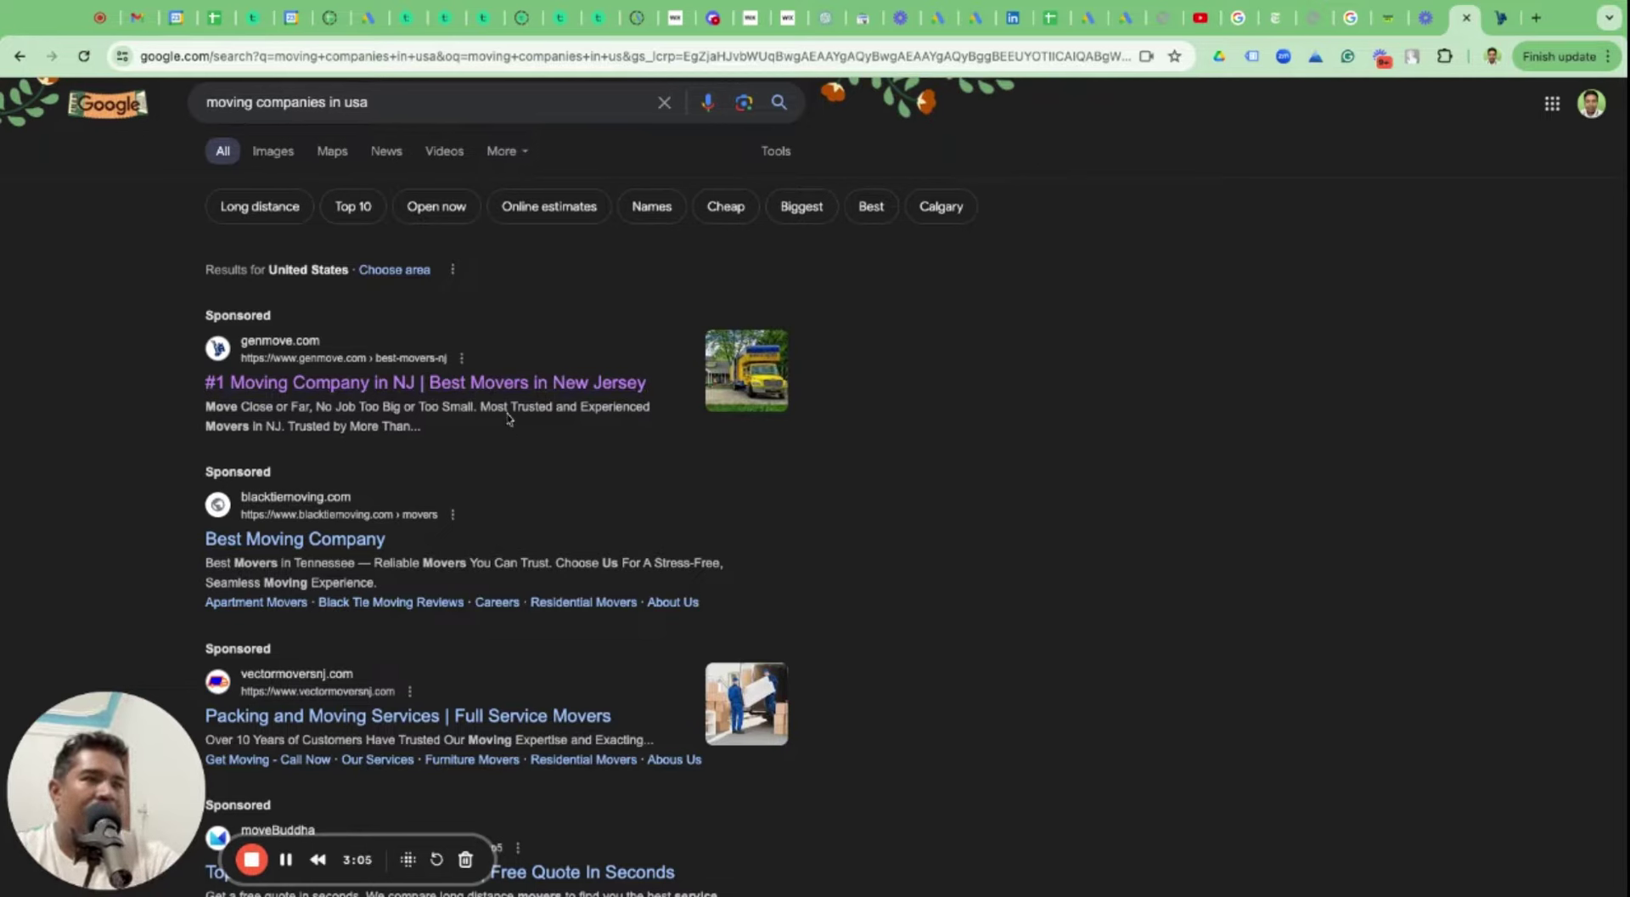
# Go back to the General Moving Carriers page, try its Call Now link, and review the page down to the footer.
pyautogui.click(1500, 19)
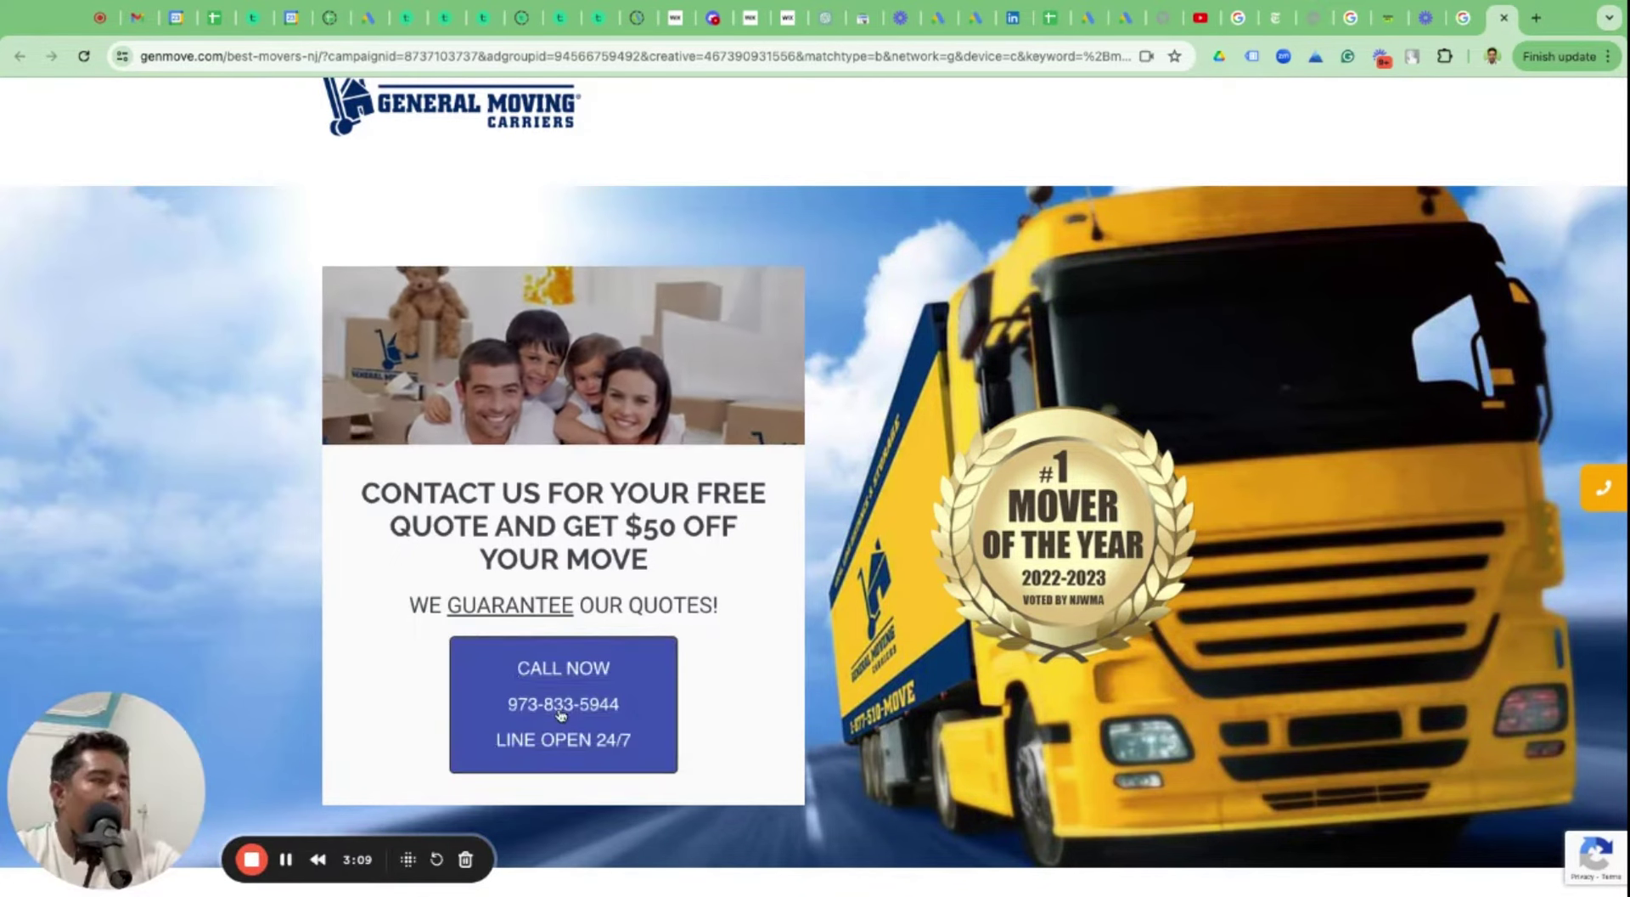
pyautogui.click(561, 715)
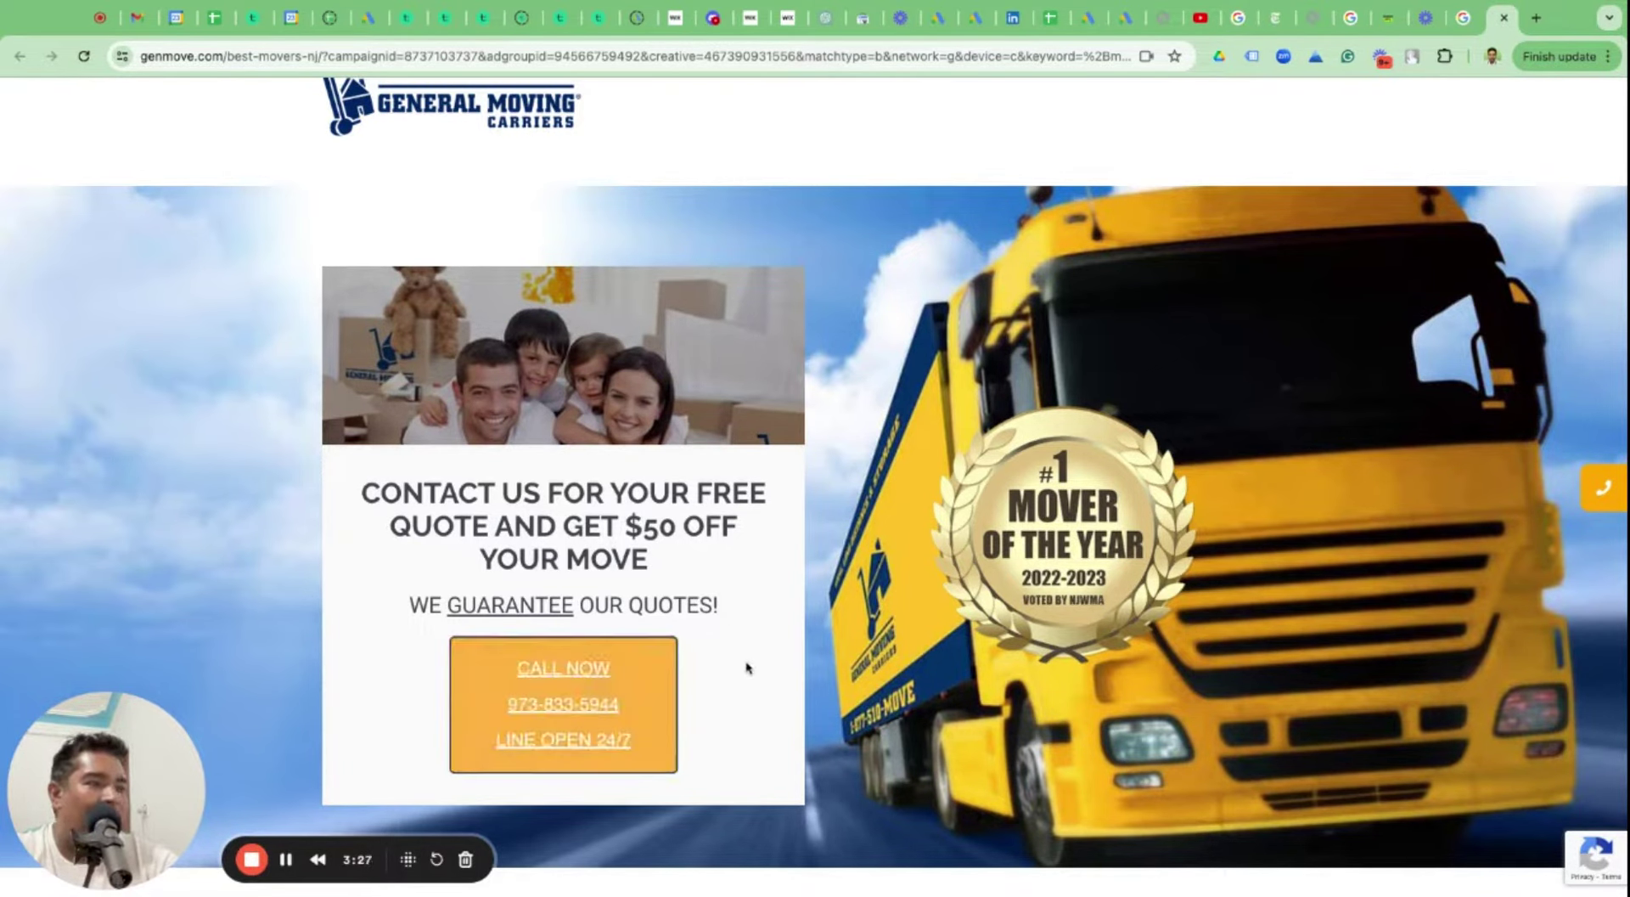
pyautogui.scroll(-8, 747, 668)
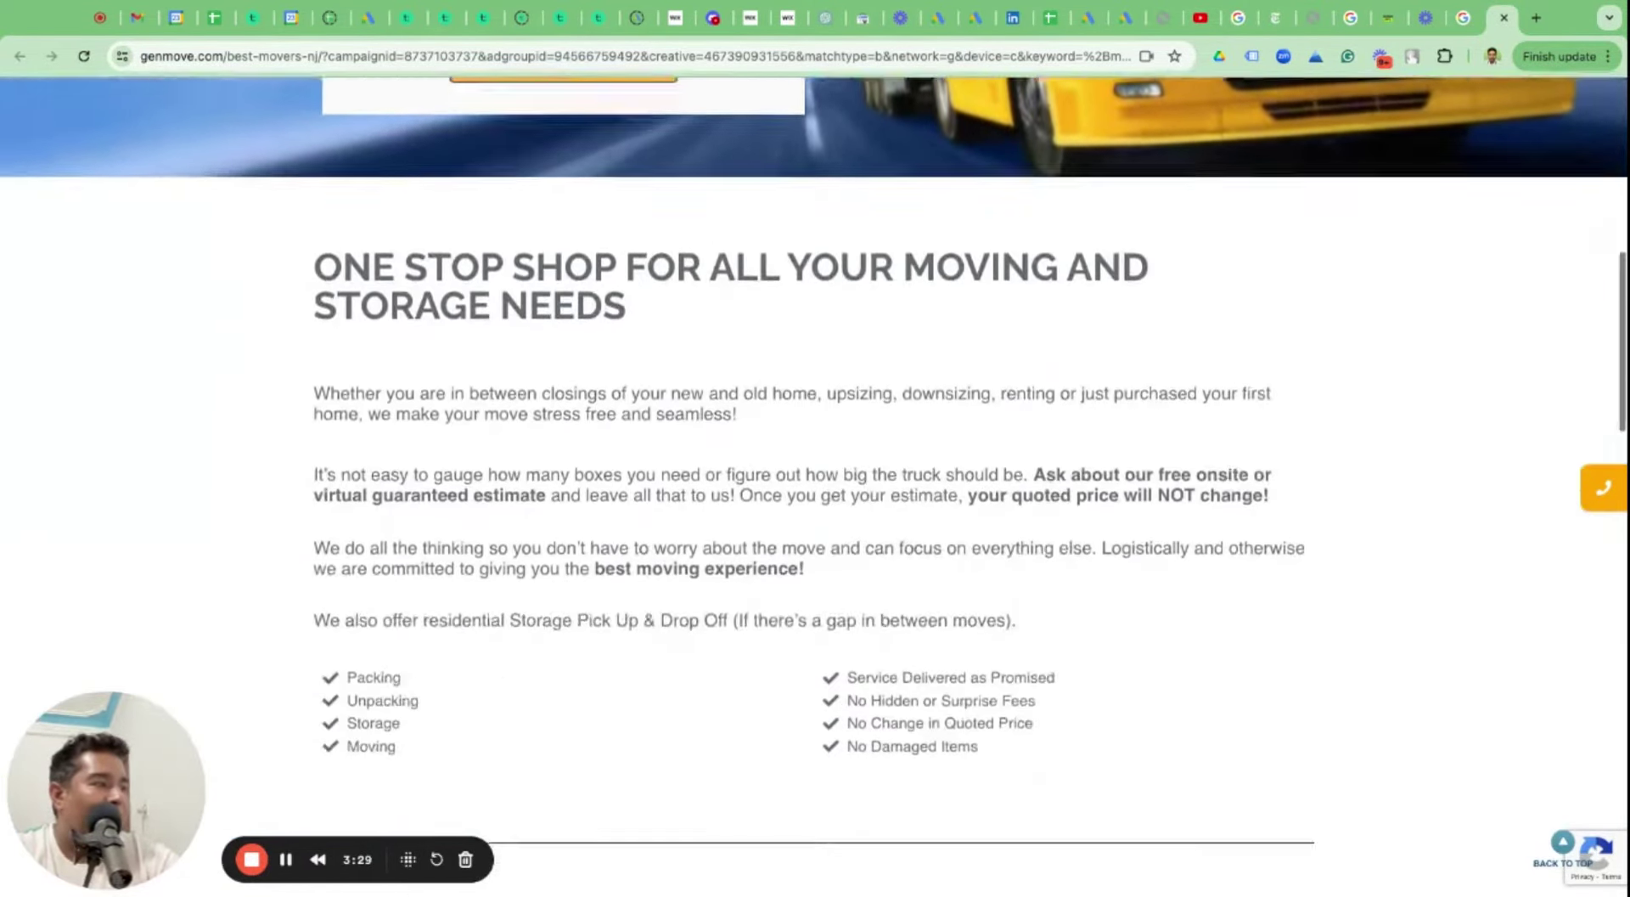
pyautogui.scroll(-20, 813, 446)
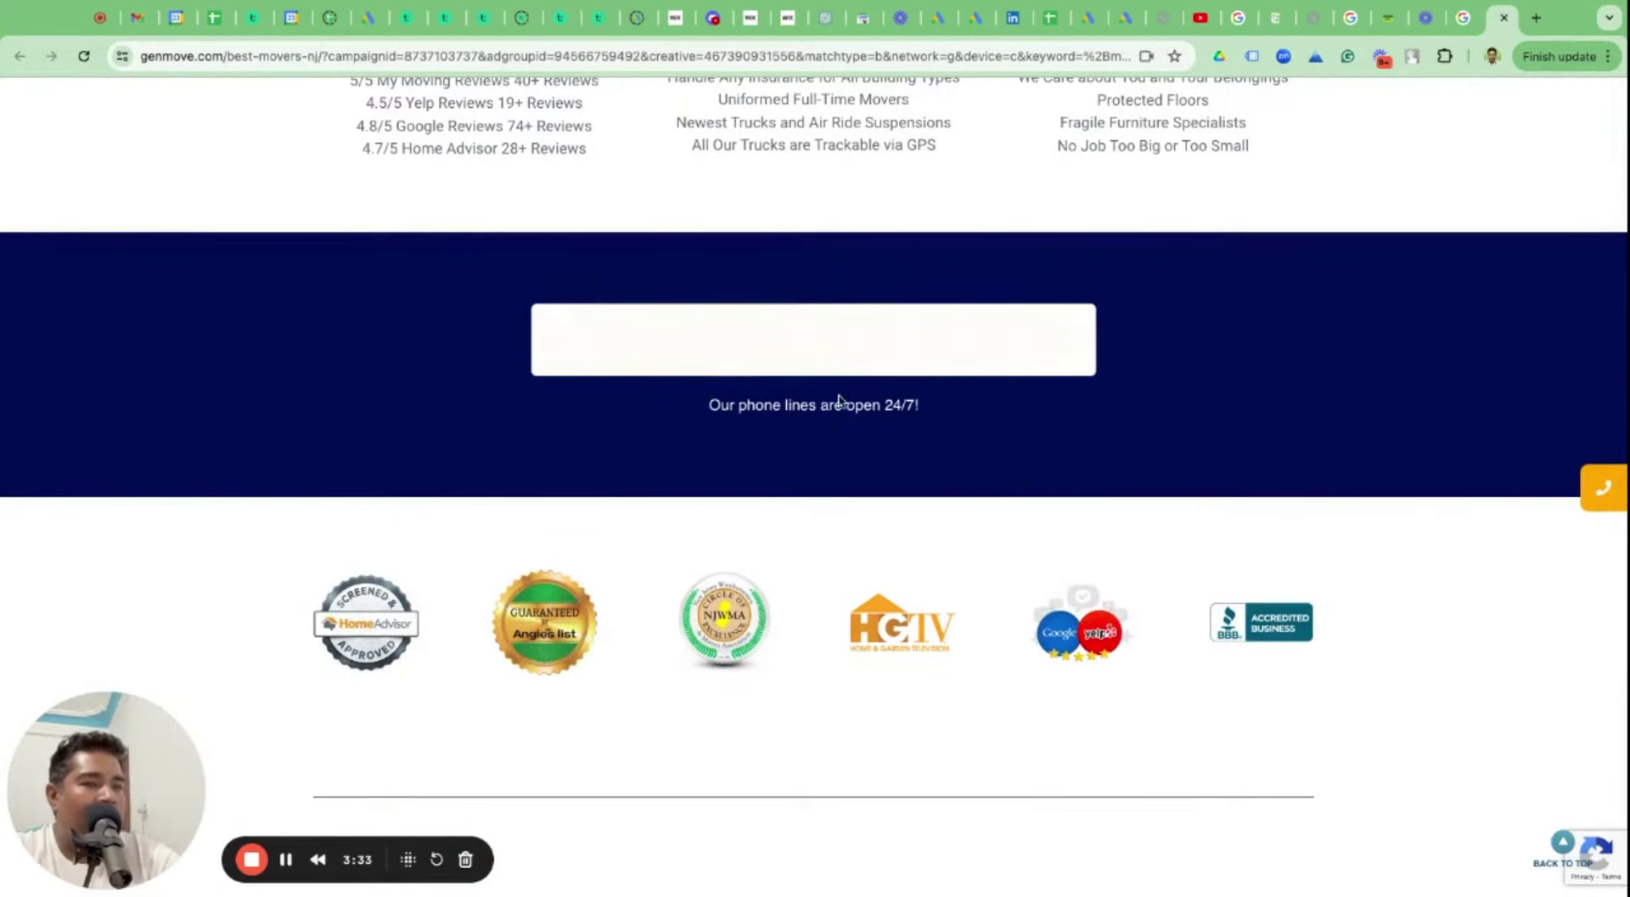
pyautogui.scroll(-3, 830, 641)
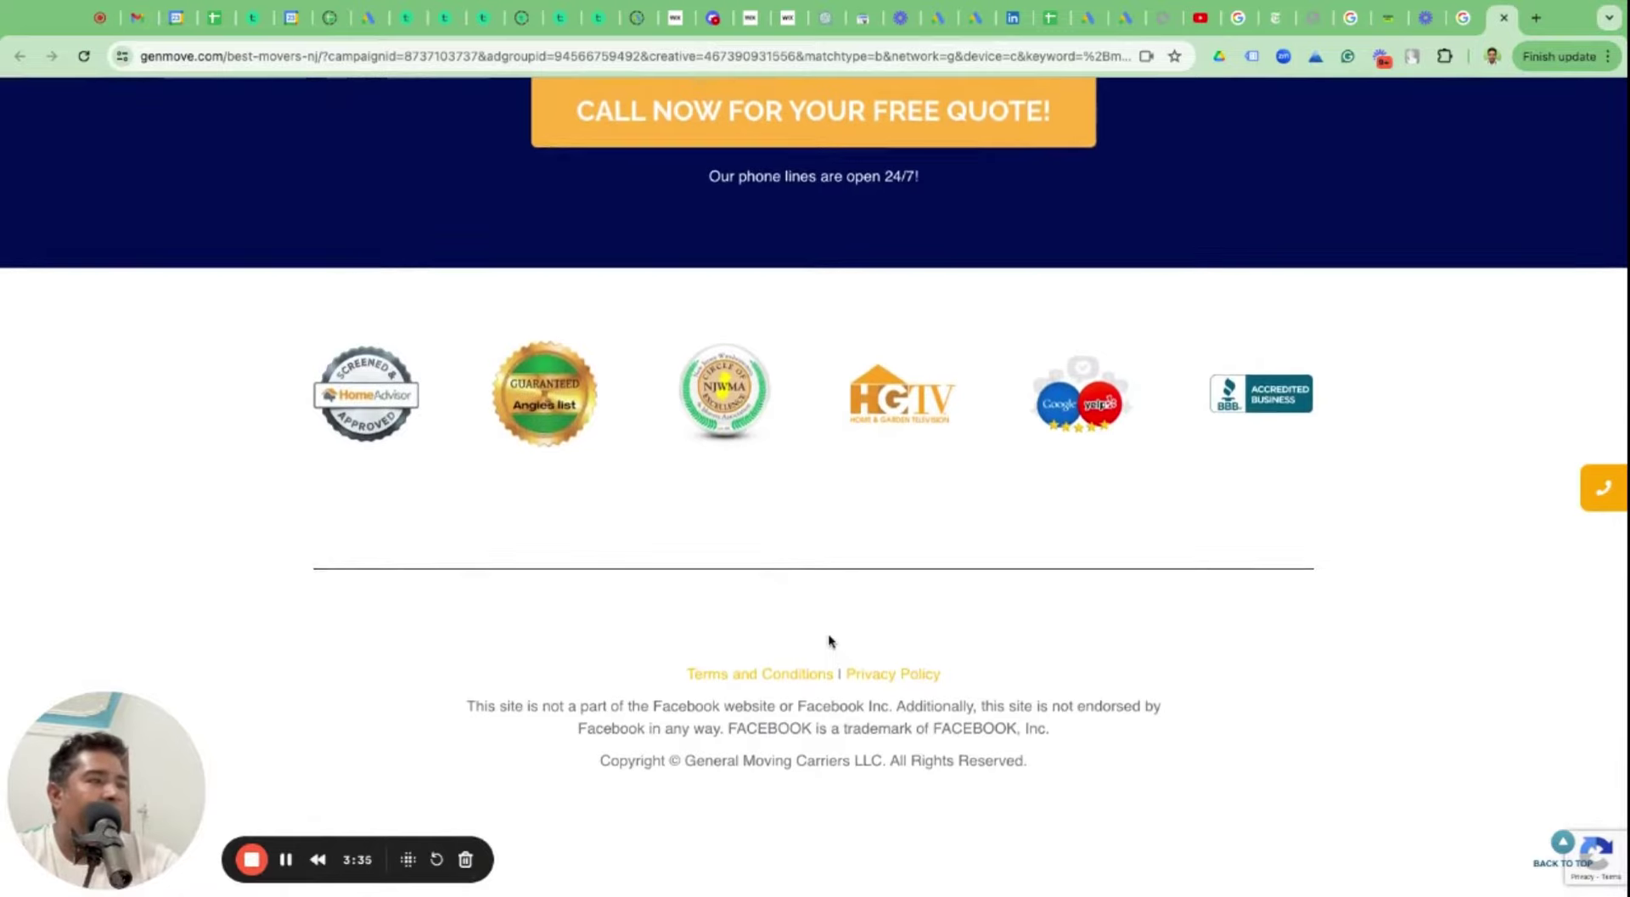
pyautogui.scroll(20, 829, 641)
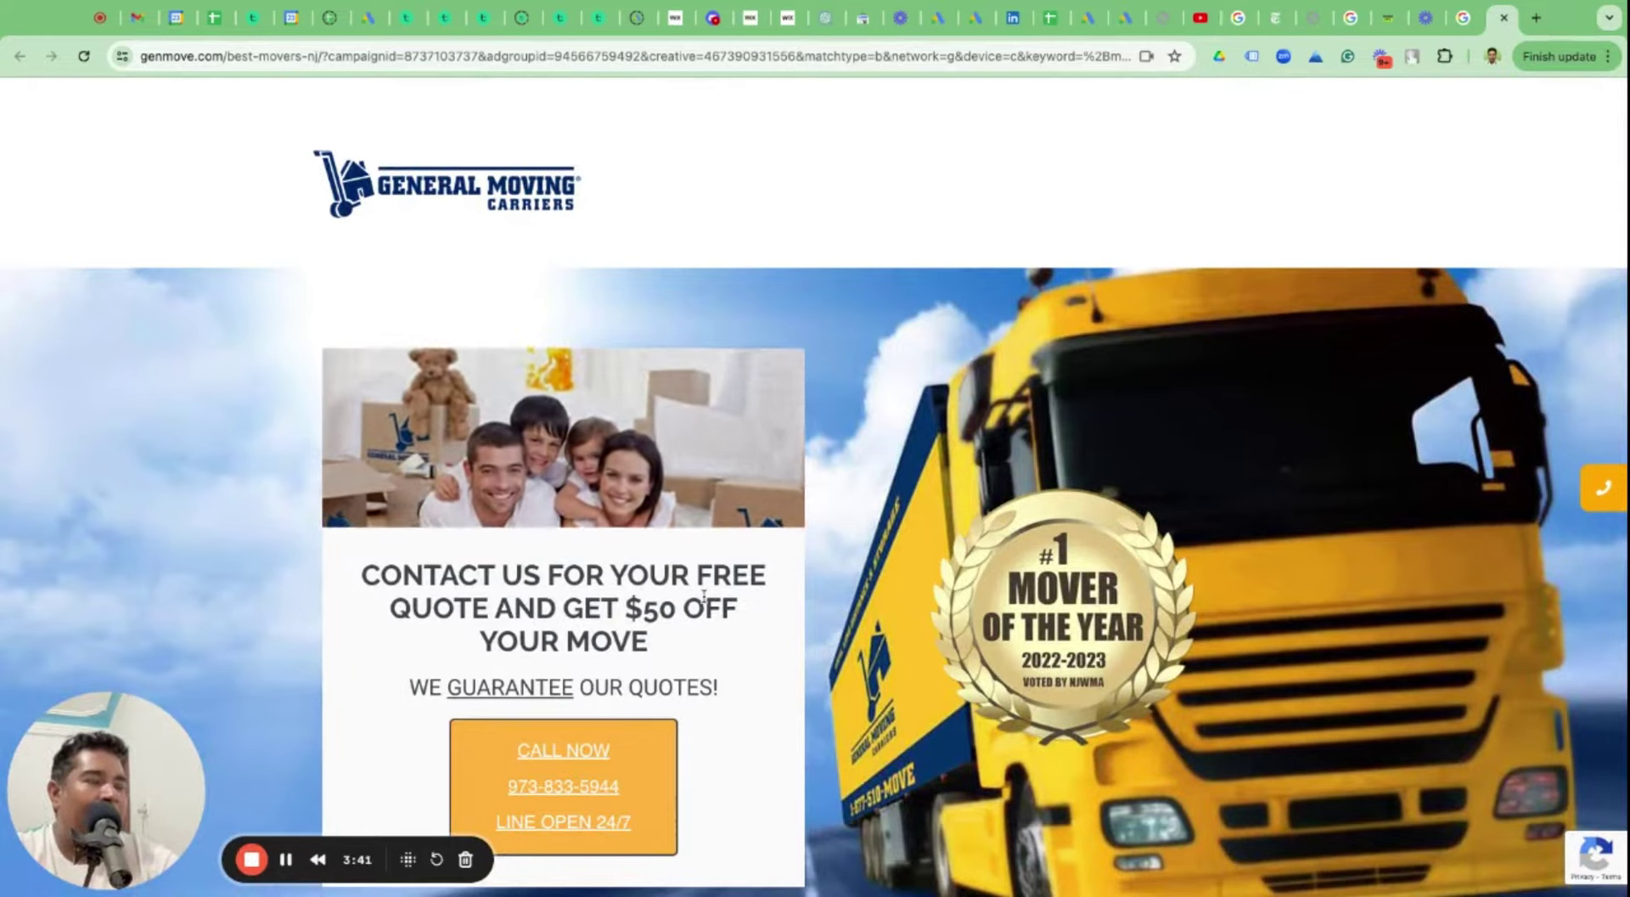
# Compare the genmove.com ad's description in the search results with the headline and offer on its landing page.
pyautogui.click(1456, 31)
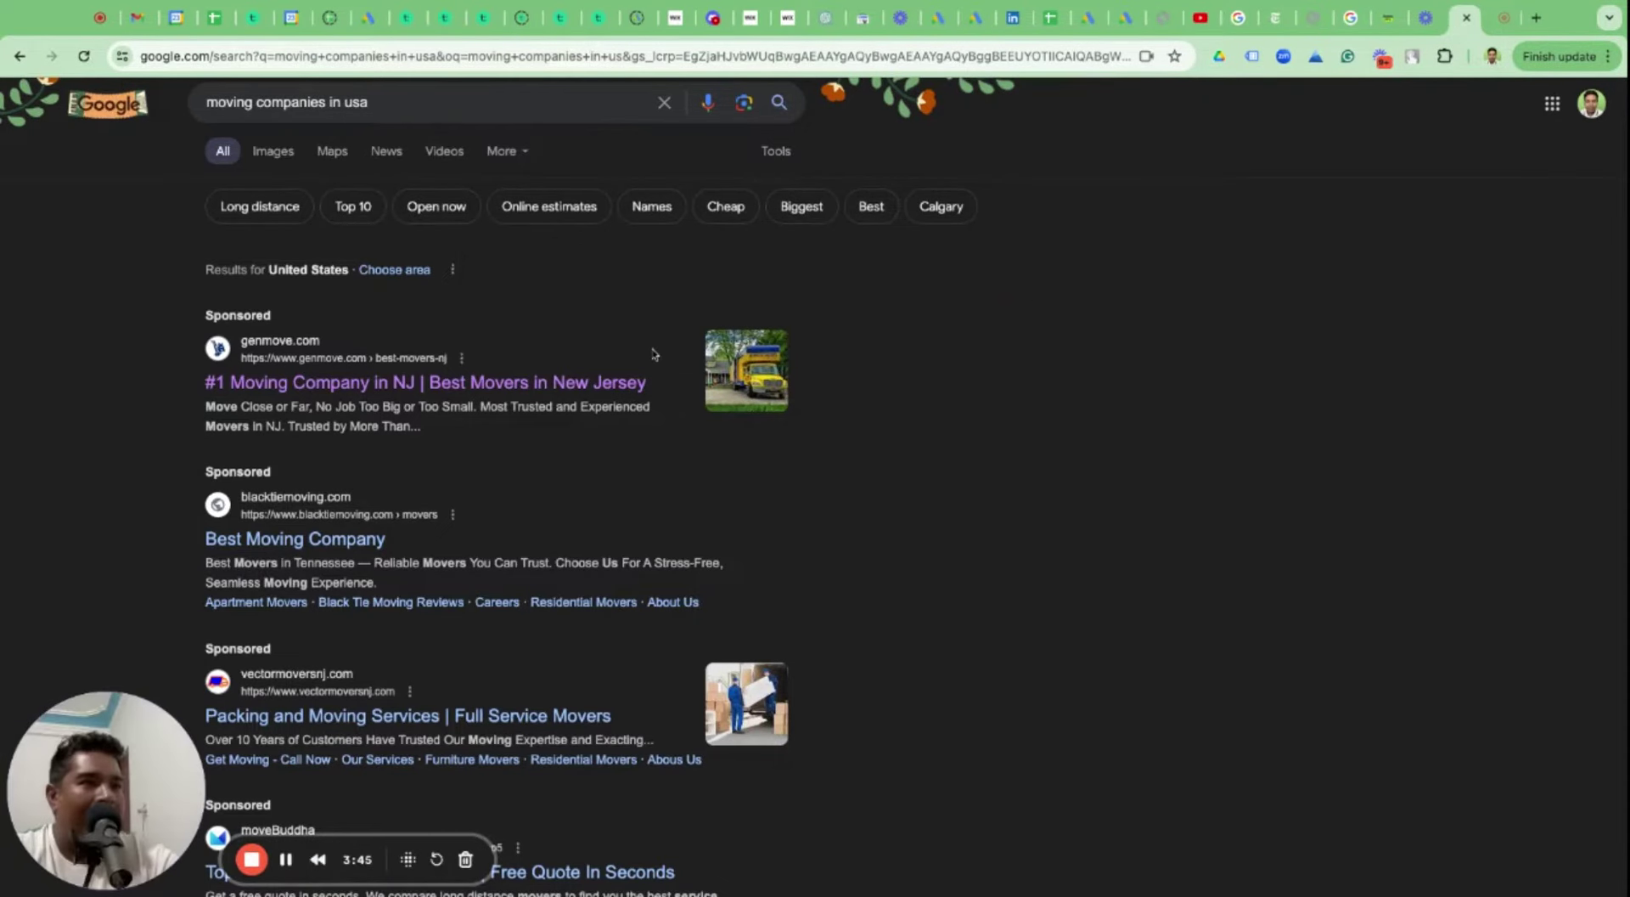
pyautogui.tripleClick(323, 404)
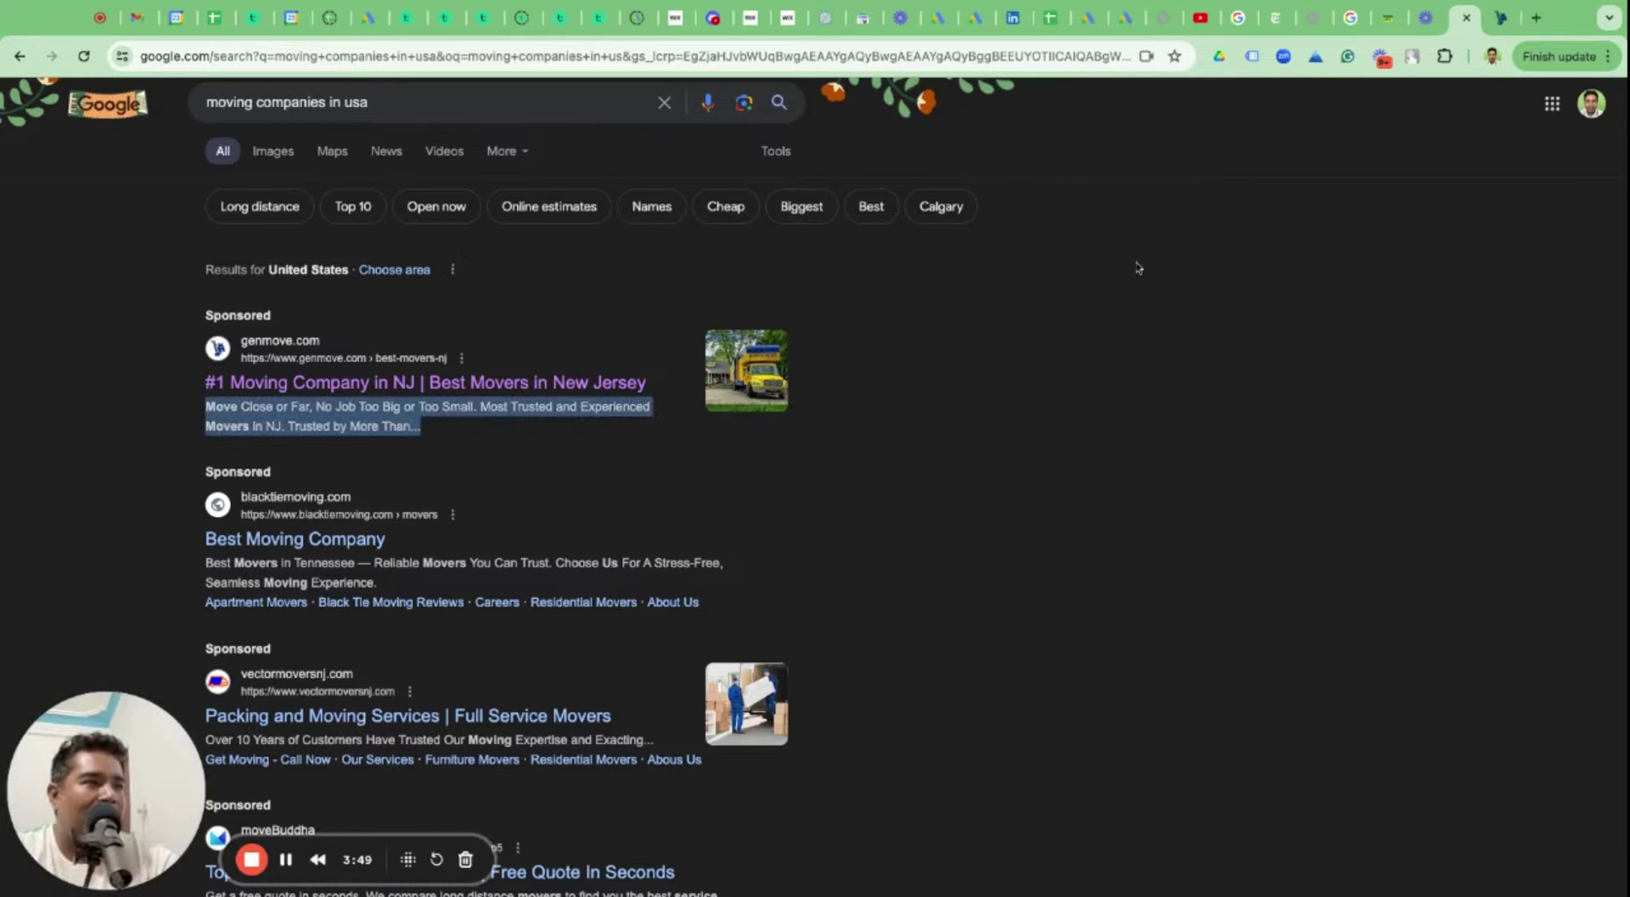
pyautogui.click(1499, 18)
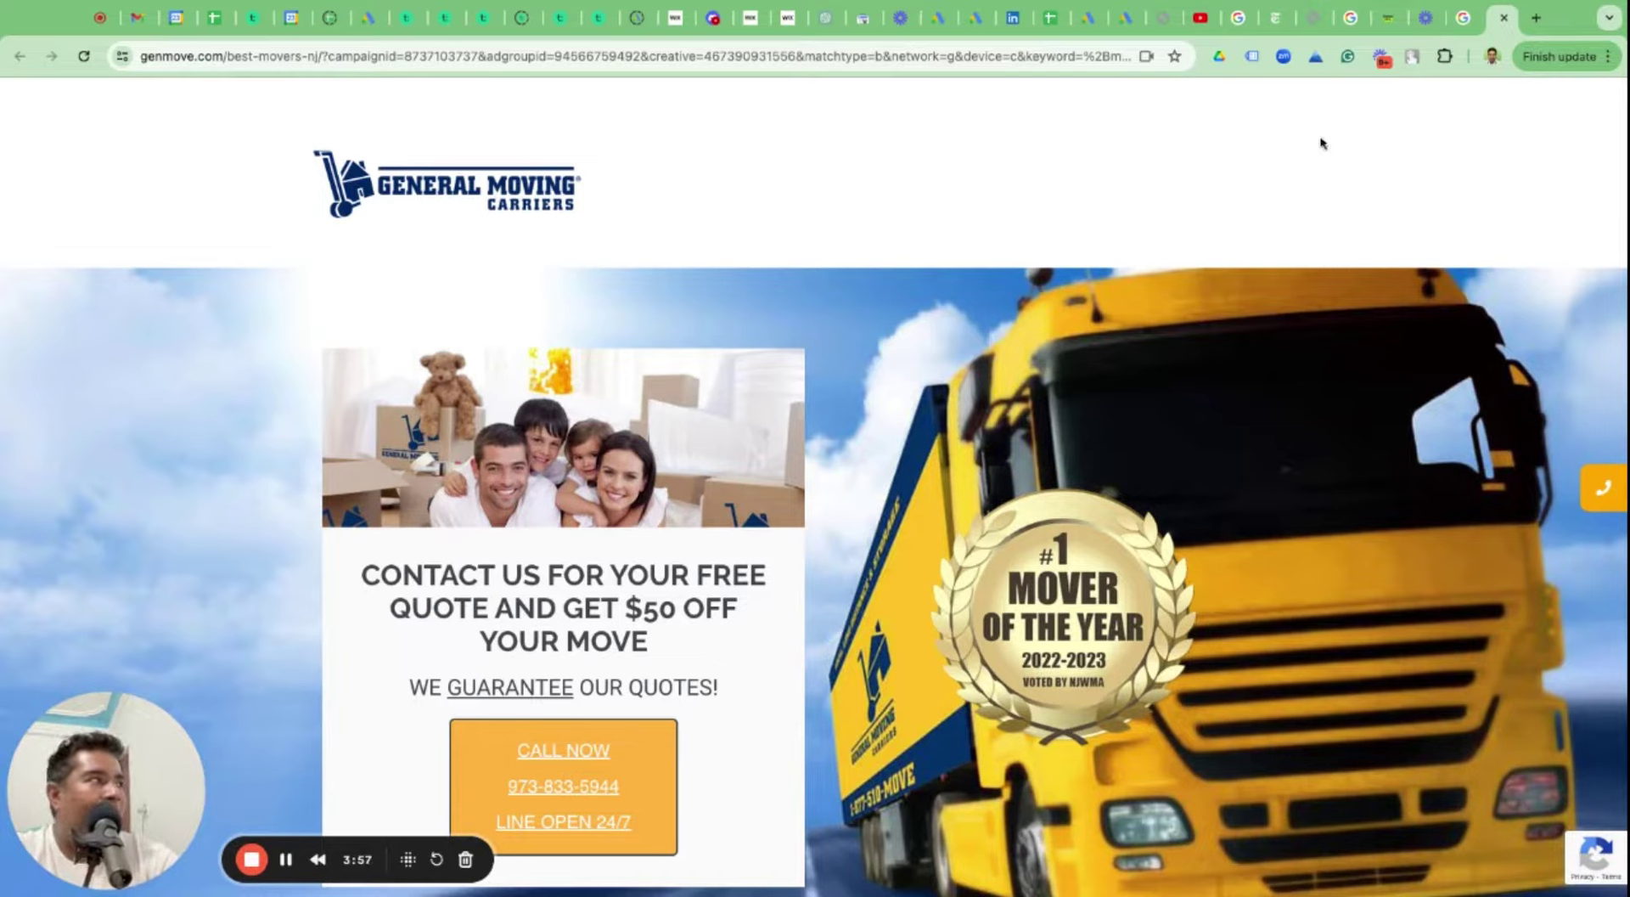
pyautogui.click(1462, 22)
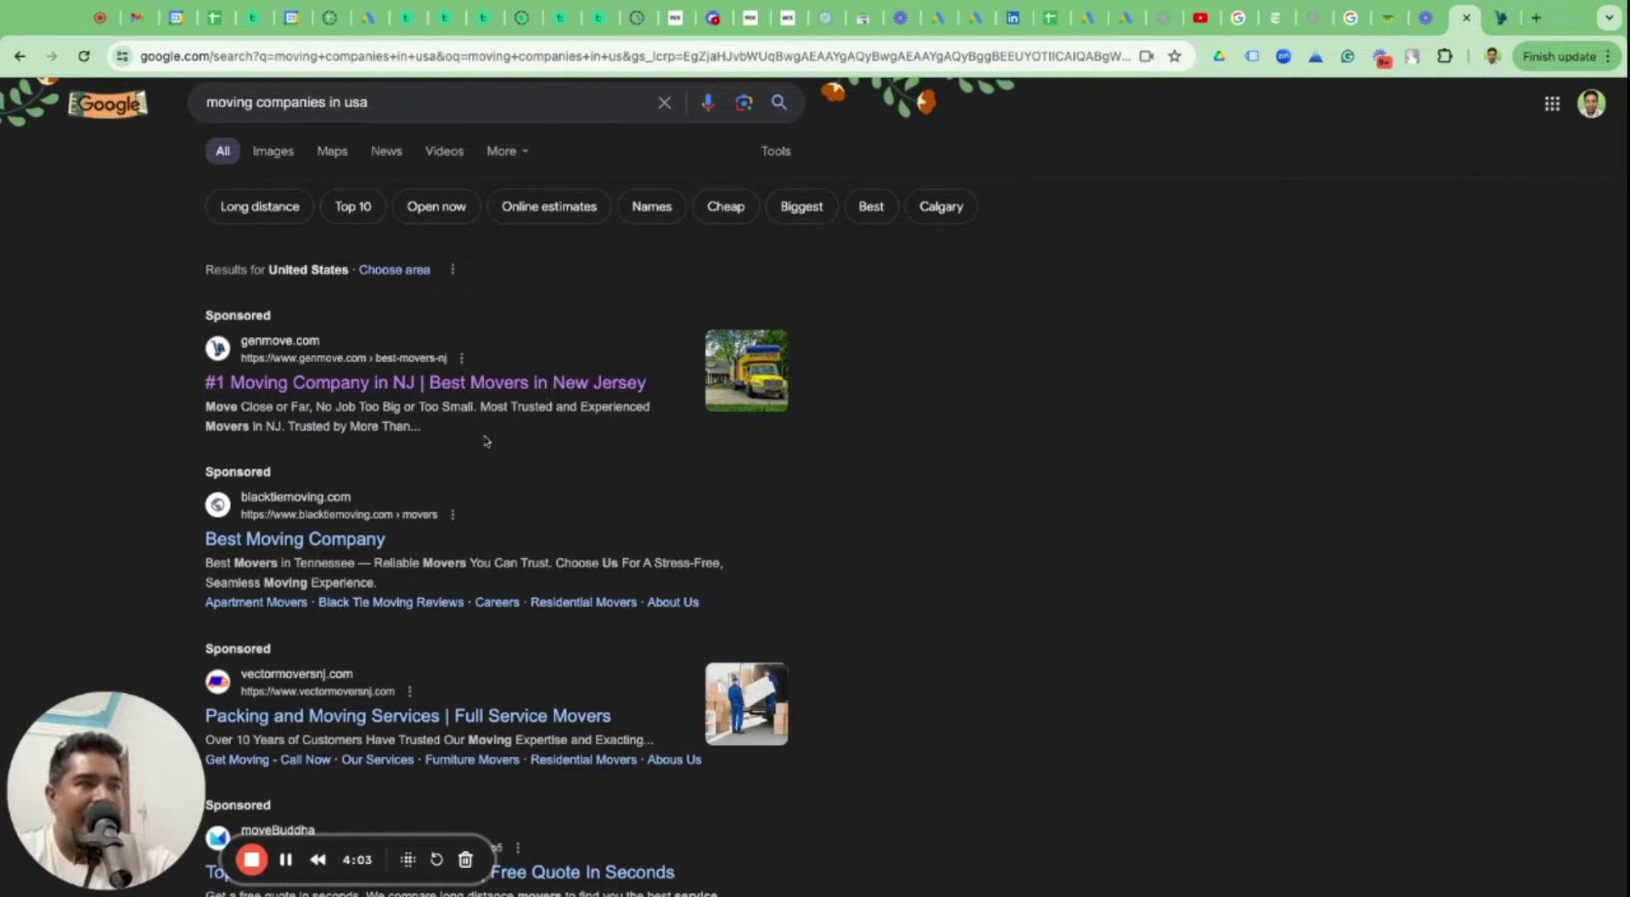
pyautogui.tripleClick(248, 419)
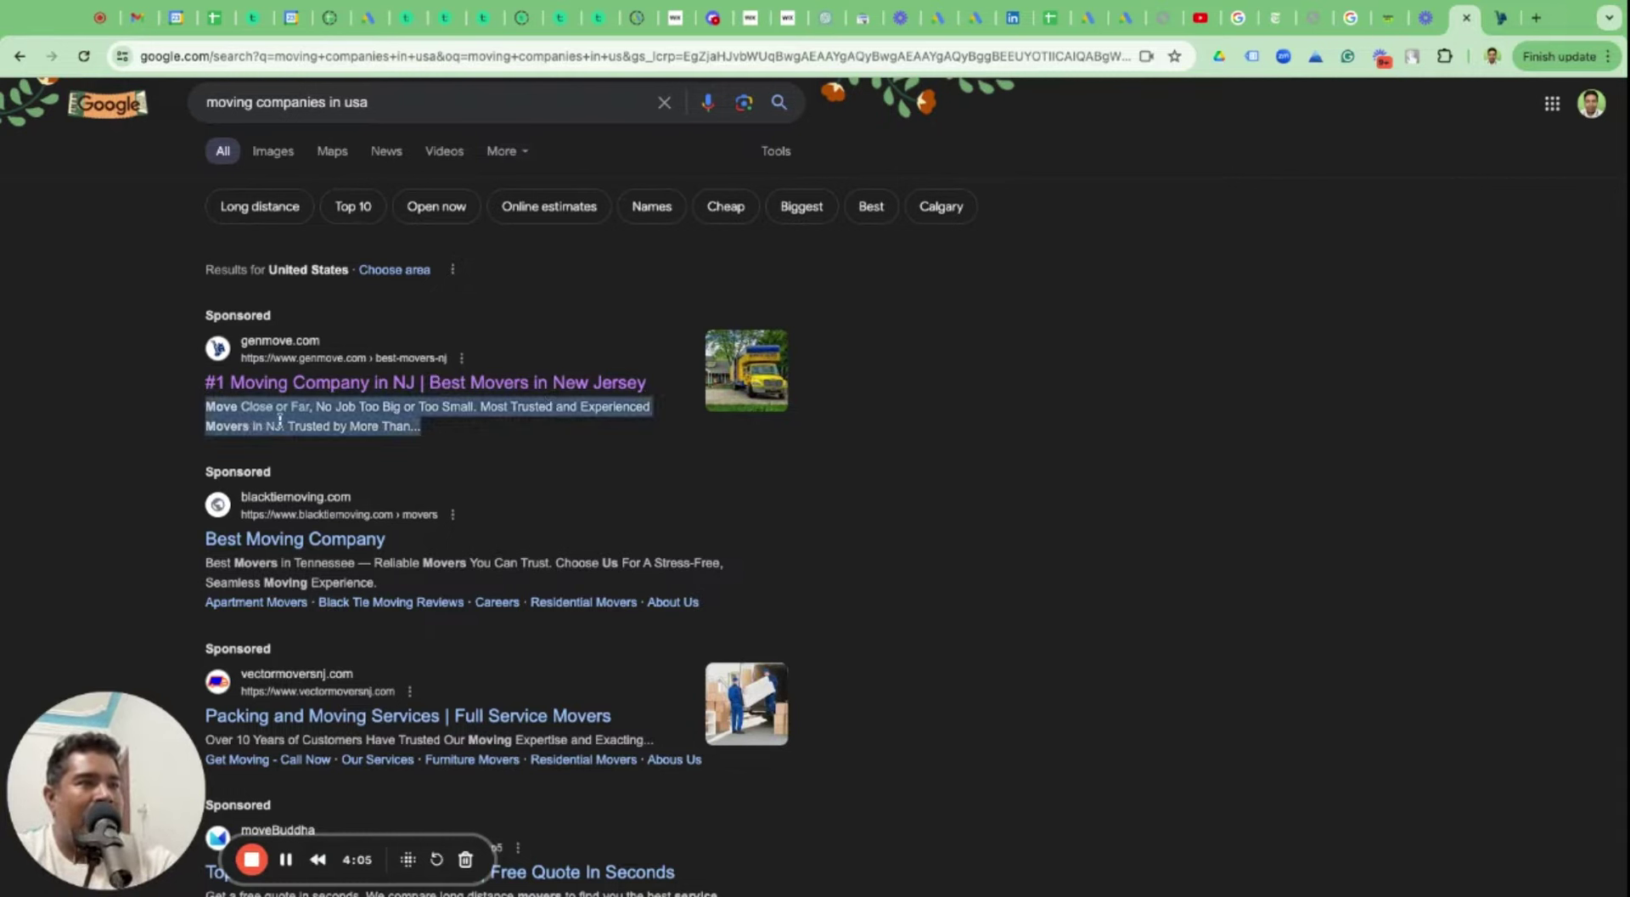
pyautogui.click(281, 418)
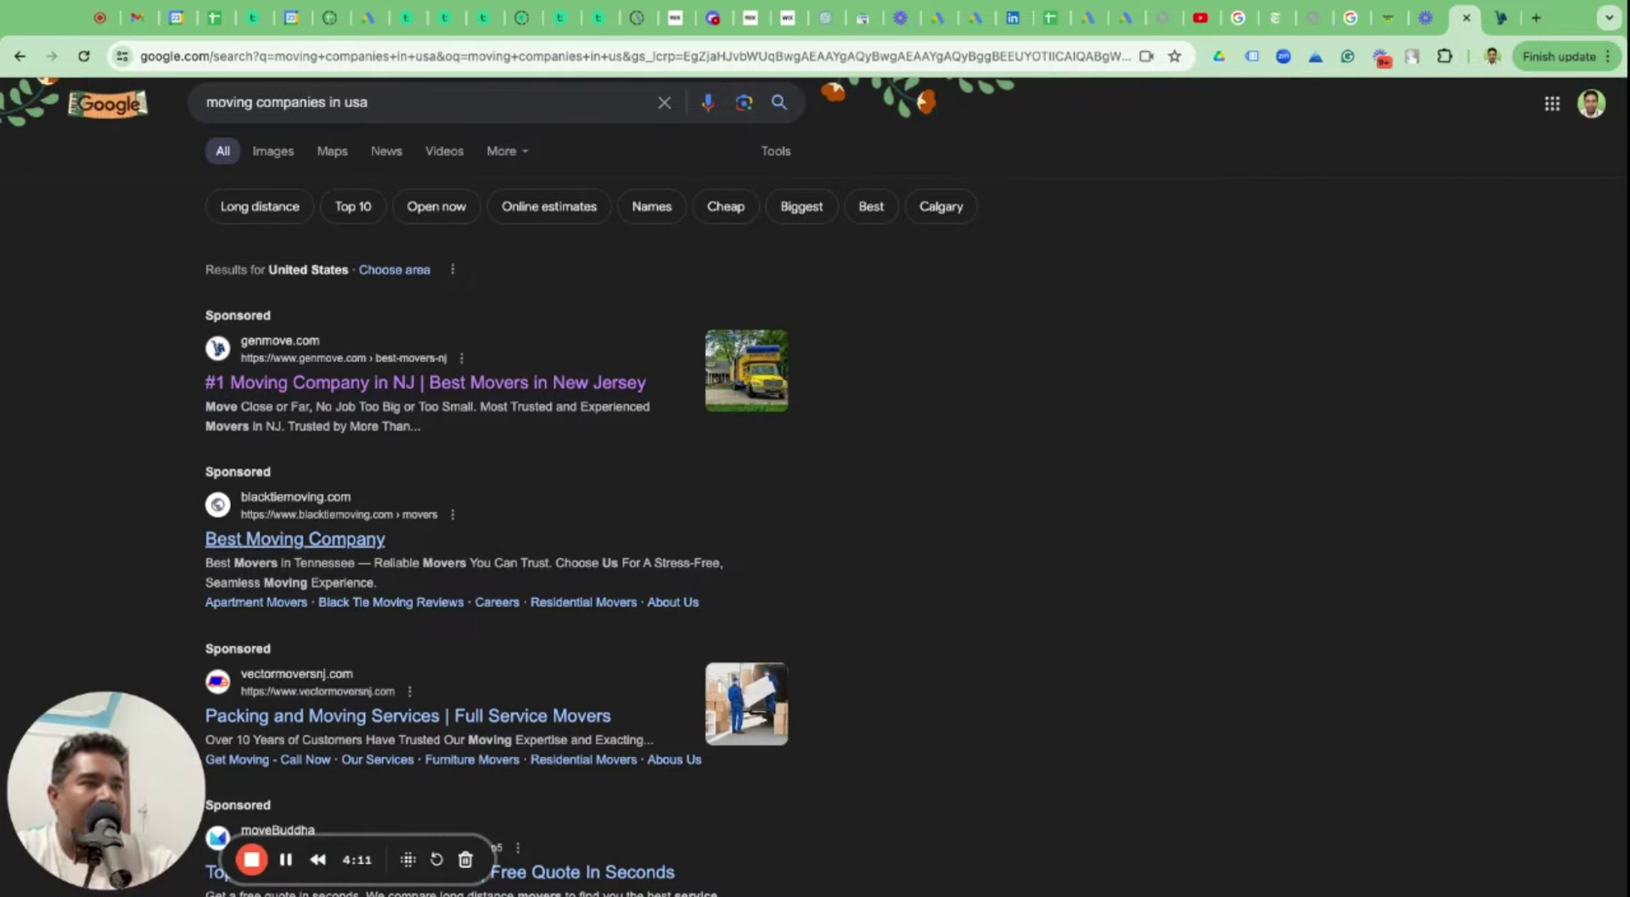
# Open the sponsored blacktiemoving.com result "Best Moving Company" in a new tab and switch to it.
pyautogui.moveTo(388, 540); pyautogui.dragTo(241, 496)
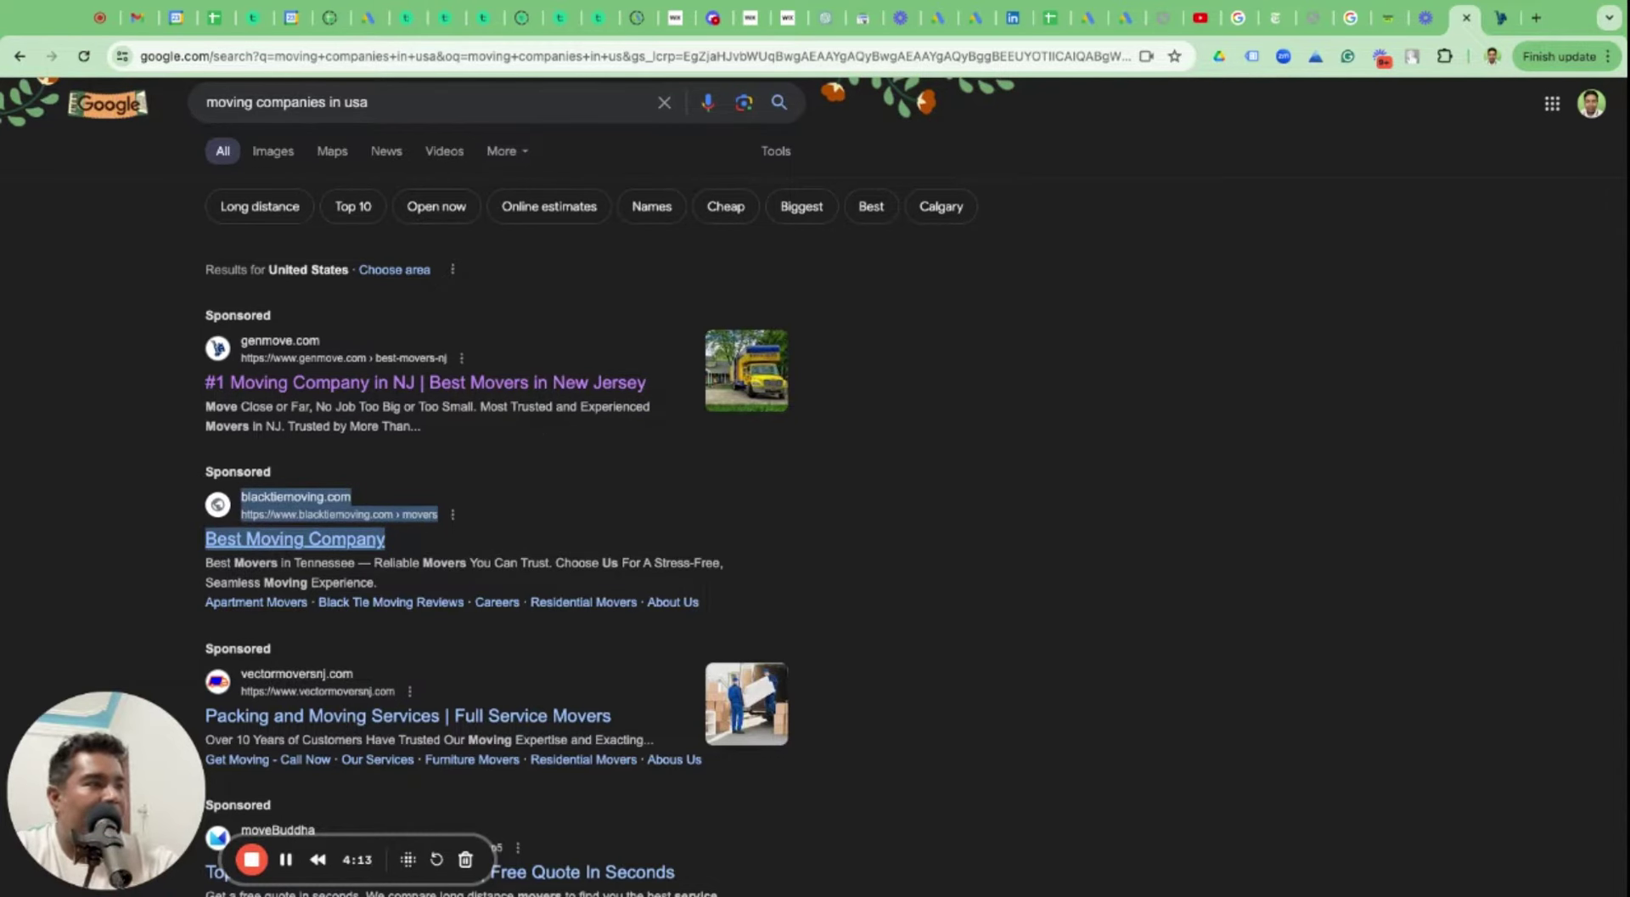
pyautogui.keyDown('super'); pyautogui.click(296, 538); pyautogui.keyUp('super')
pyautogui.click(1496, 19)
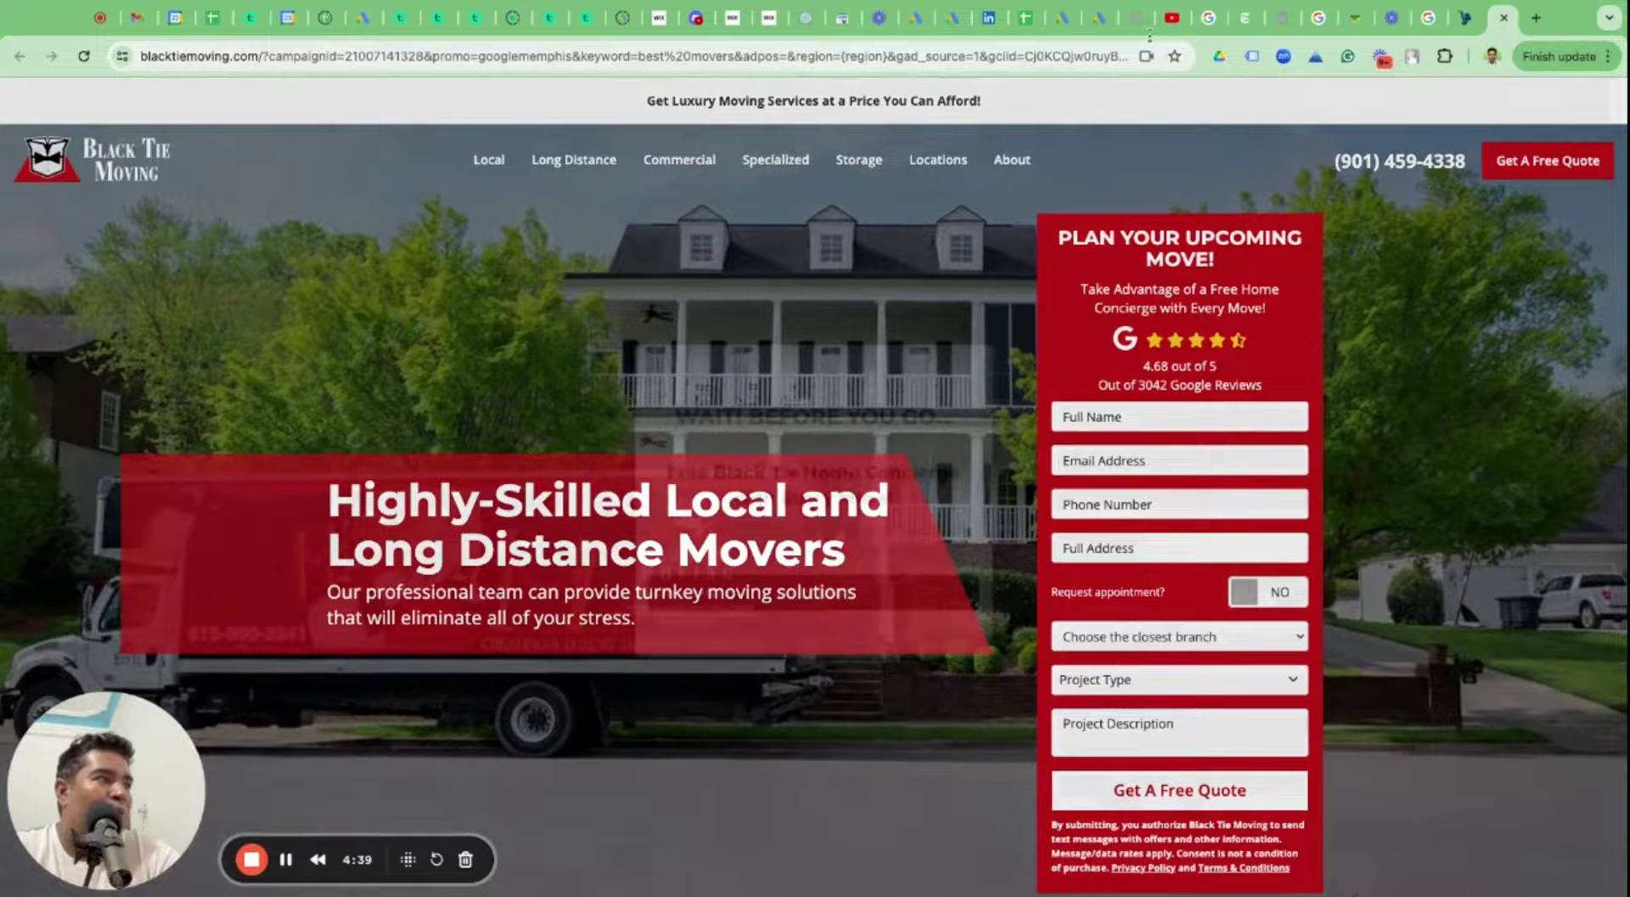
pyautogui.moveTo(1360, 2)
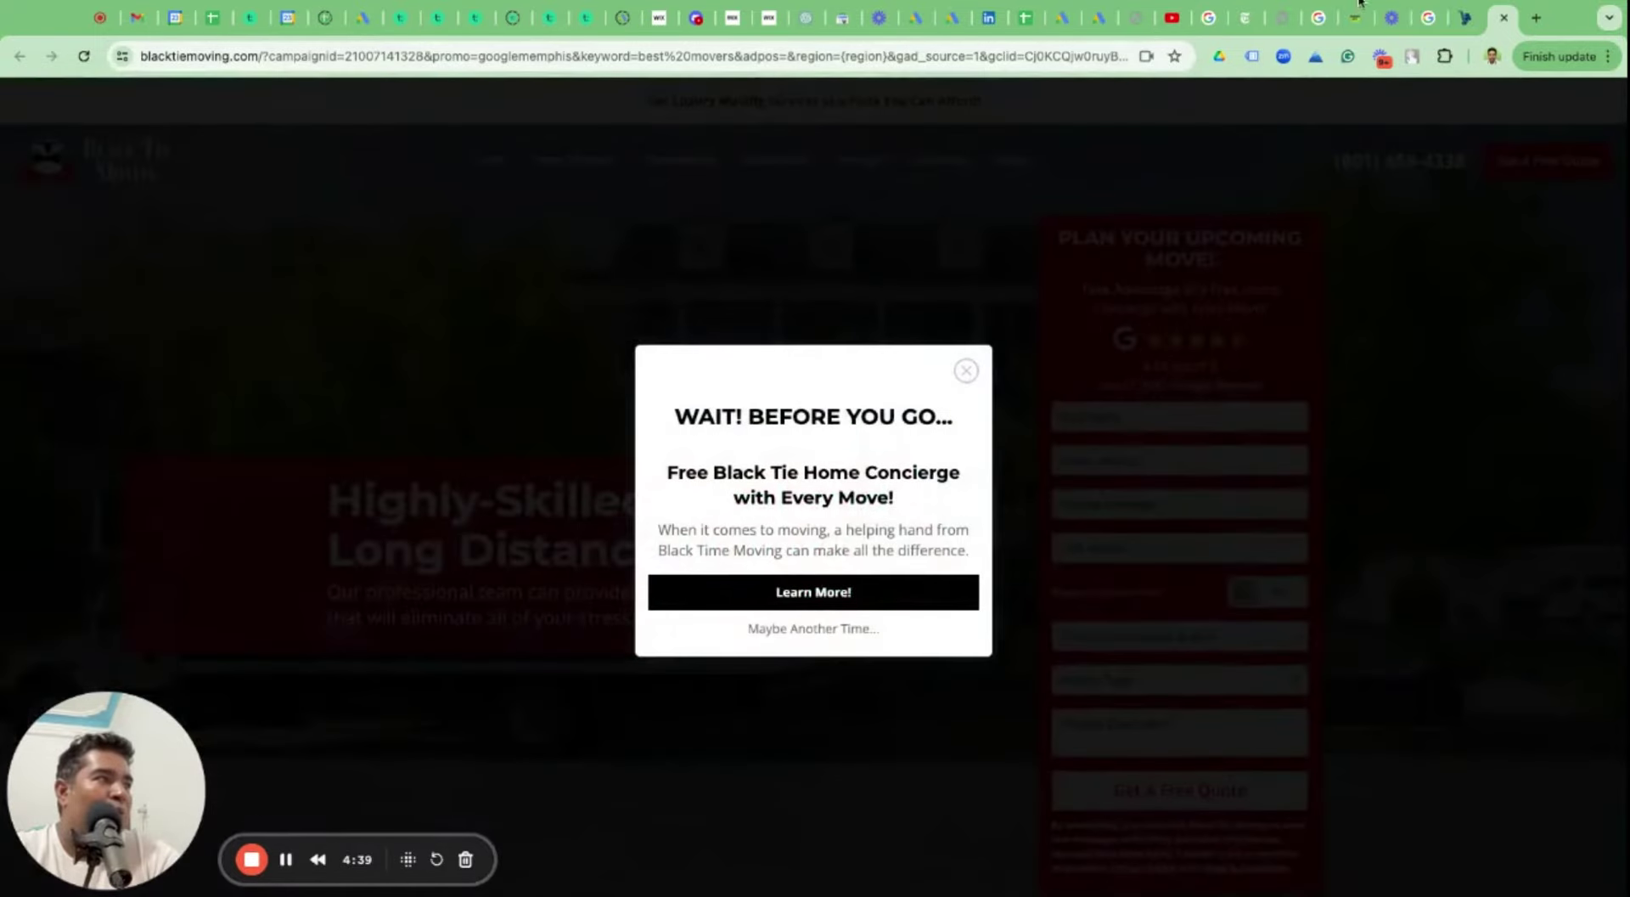
# Glance back at the General Moving Carriers page, return to Black Tie Moving and dismiss its Free Black Tie Home Concierge popup.
pyautogui.click(1465, 17)
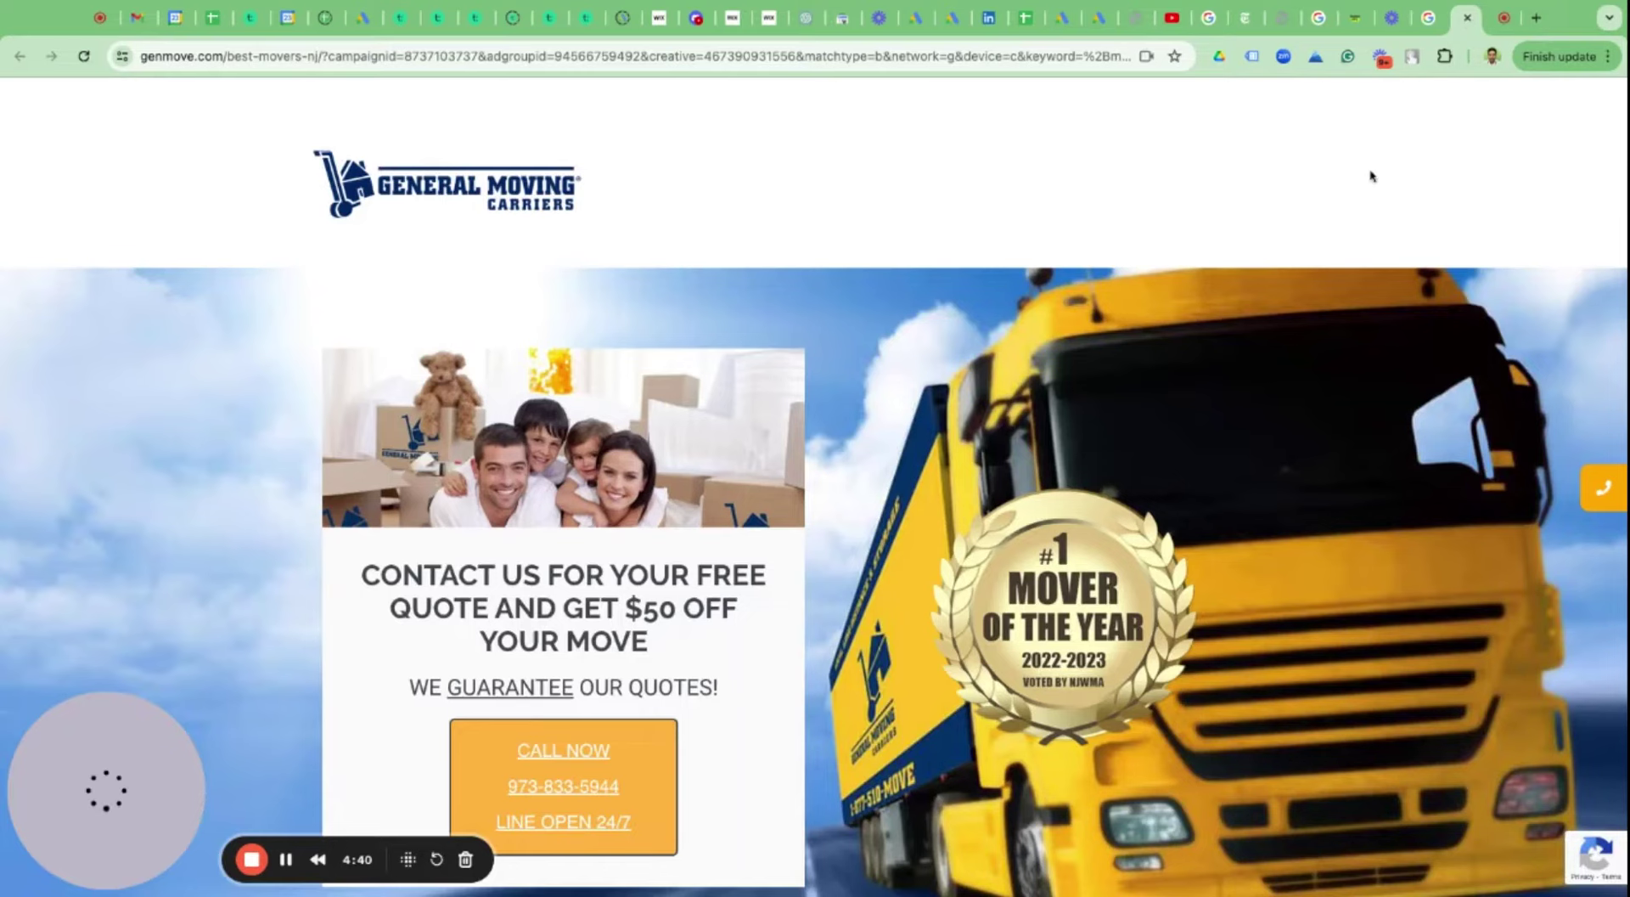
pyautogui.click(1497, 29)
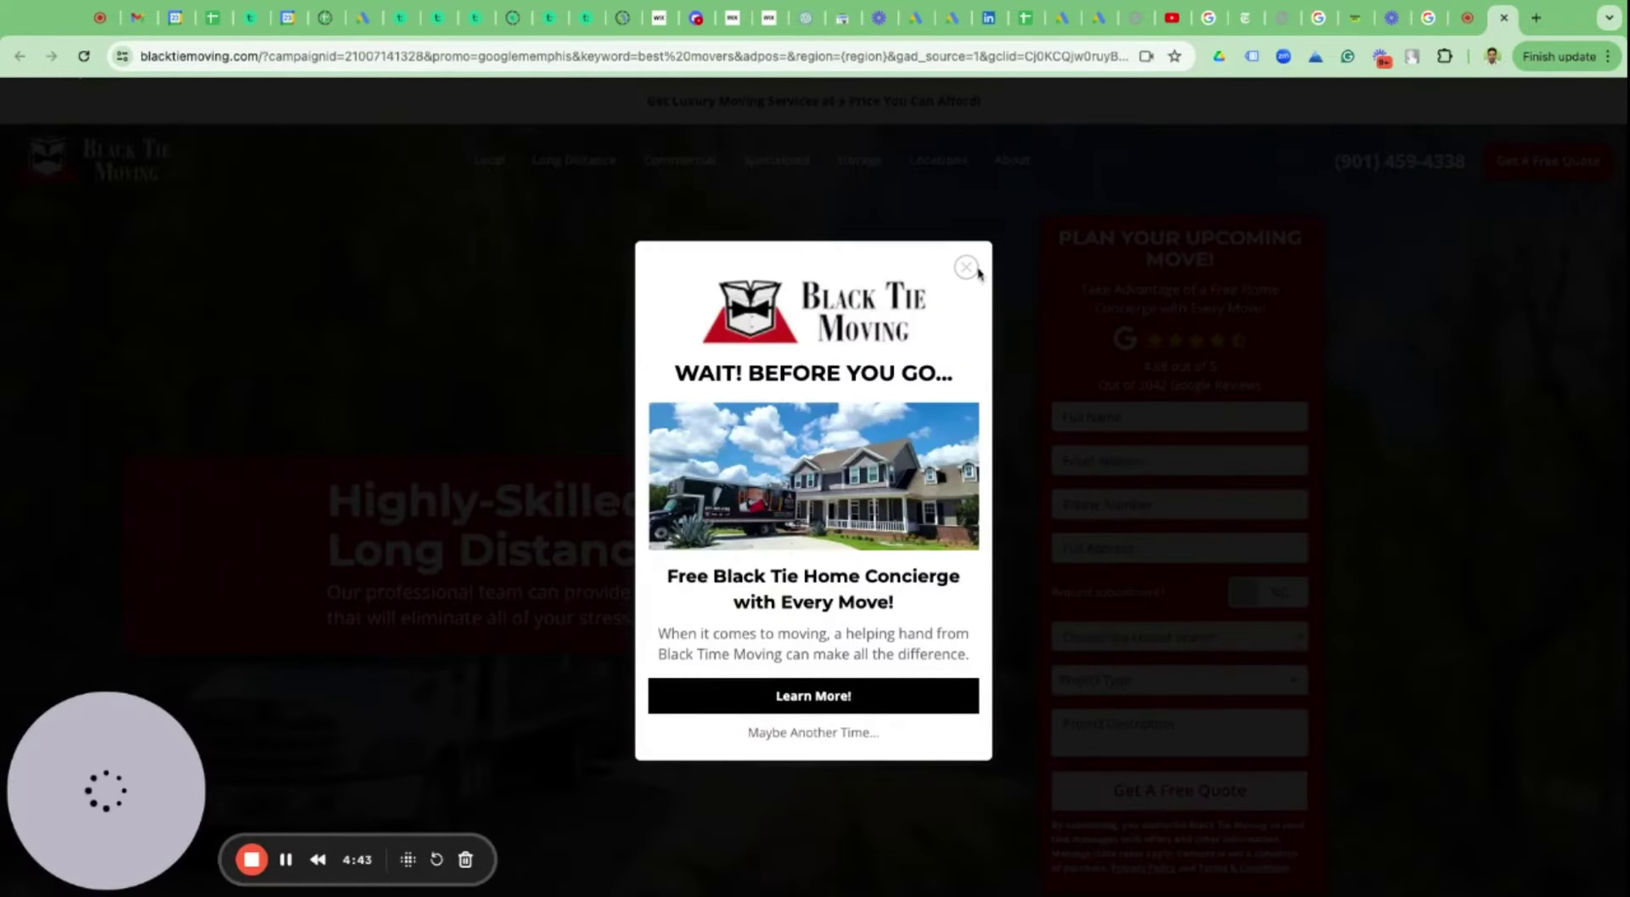
pyautogui.click(967, 269)
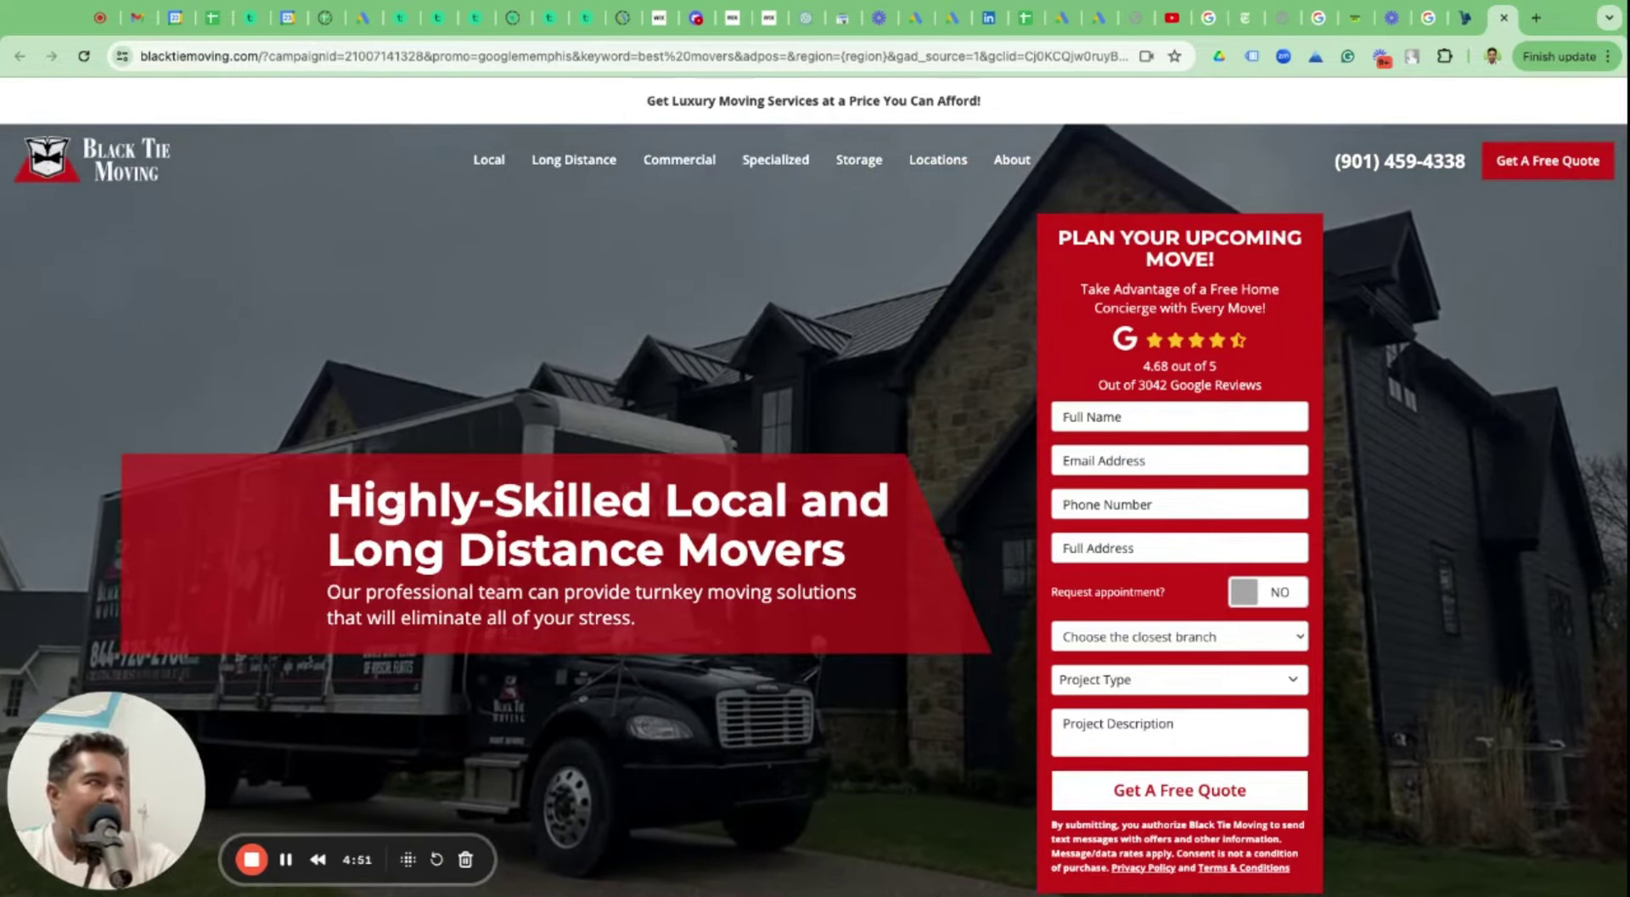
# Review the Black Tie Moving landing page's headline, phone number, service cards and free quote form.
pyautogui.tripleClick(340, 491)
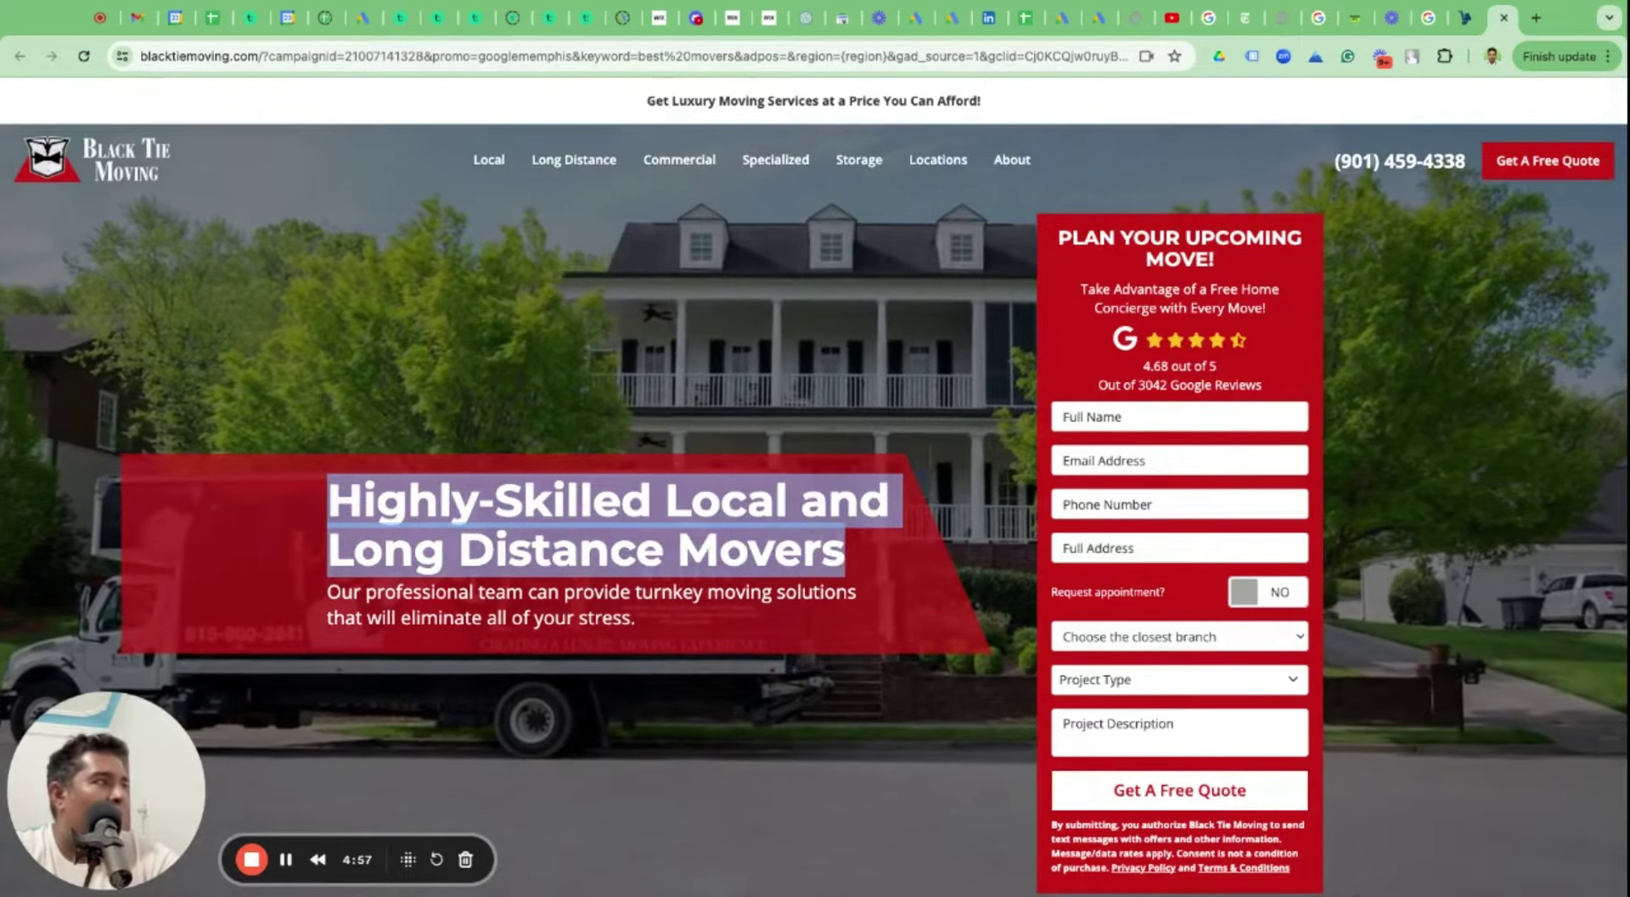
pyautogui.moveTo(1328, 161); pyautogui.dragTo(1508, 155)
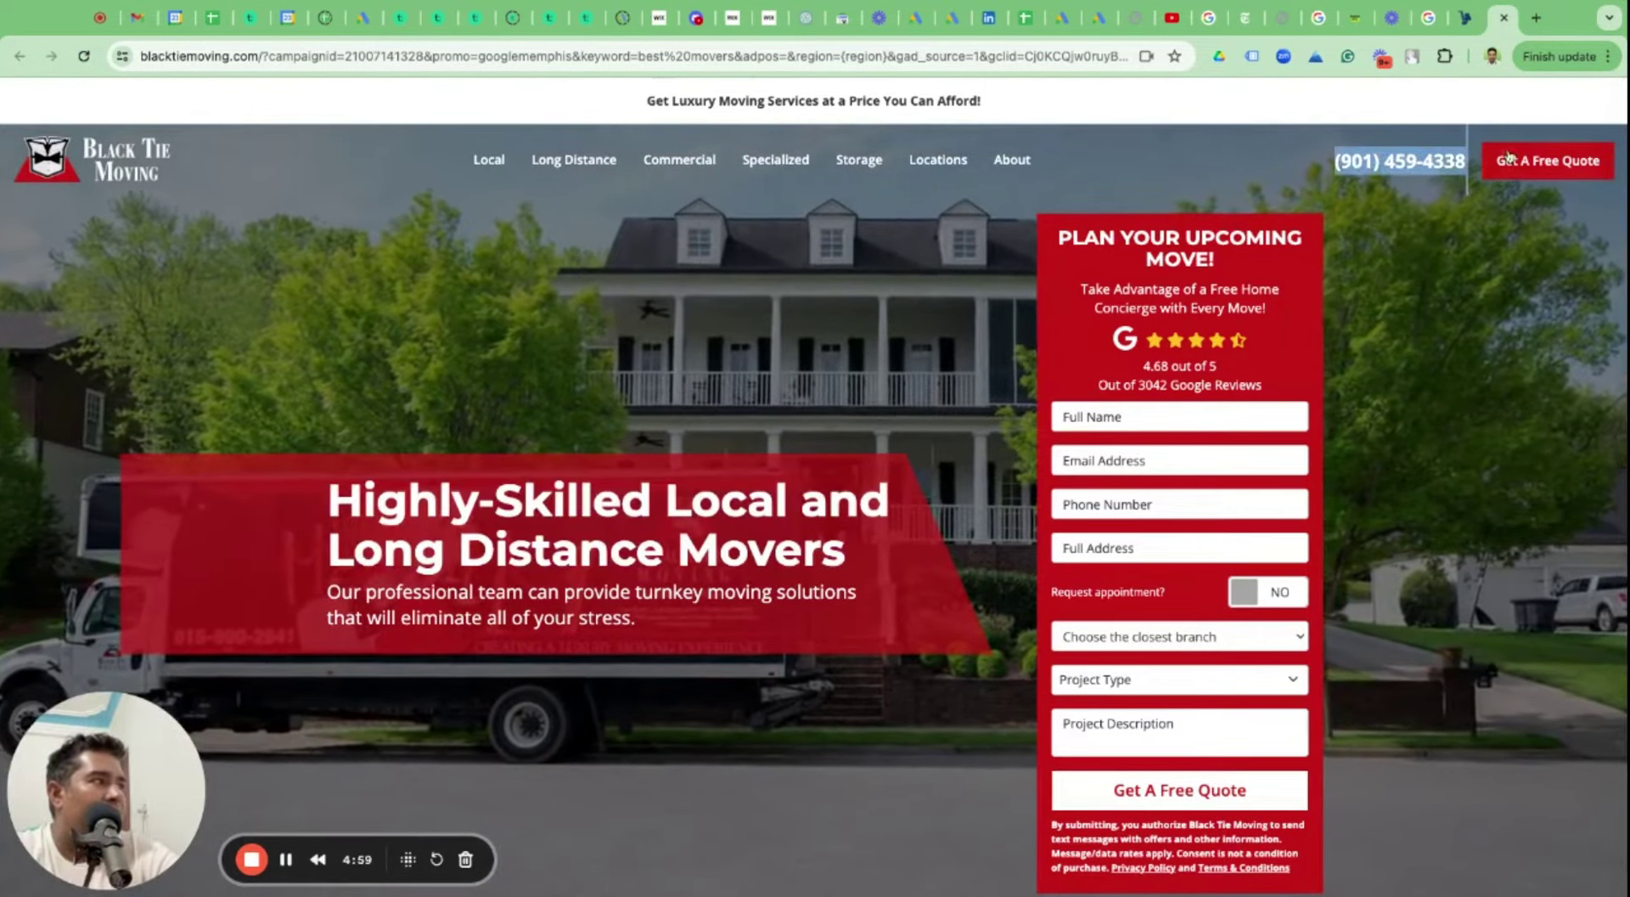
pyautogui.scroll(-10, 1518, 162)
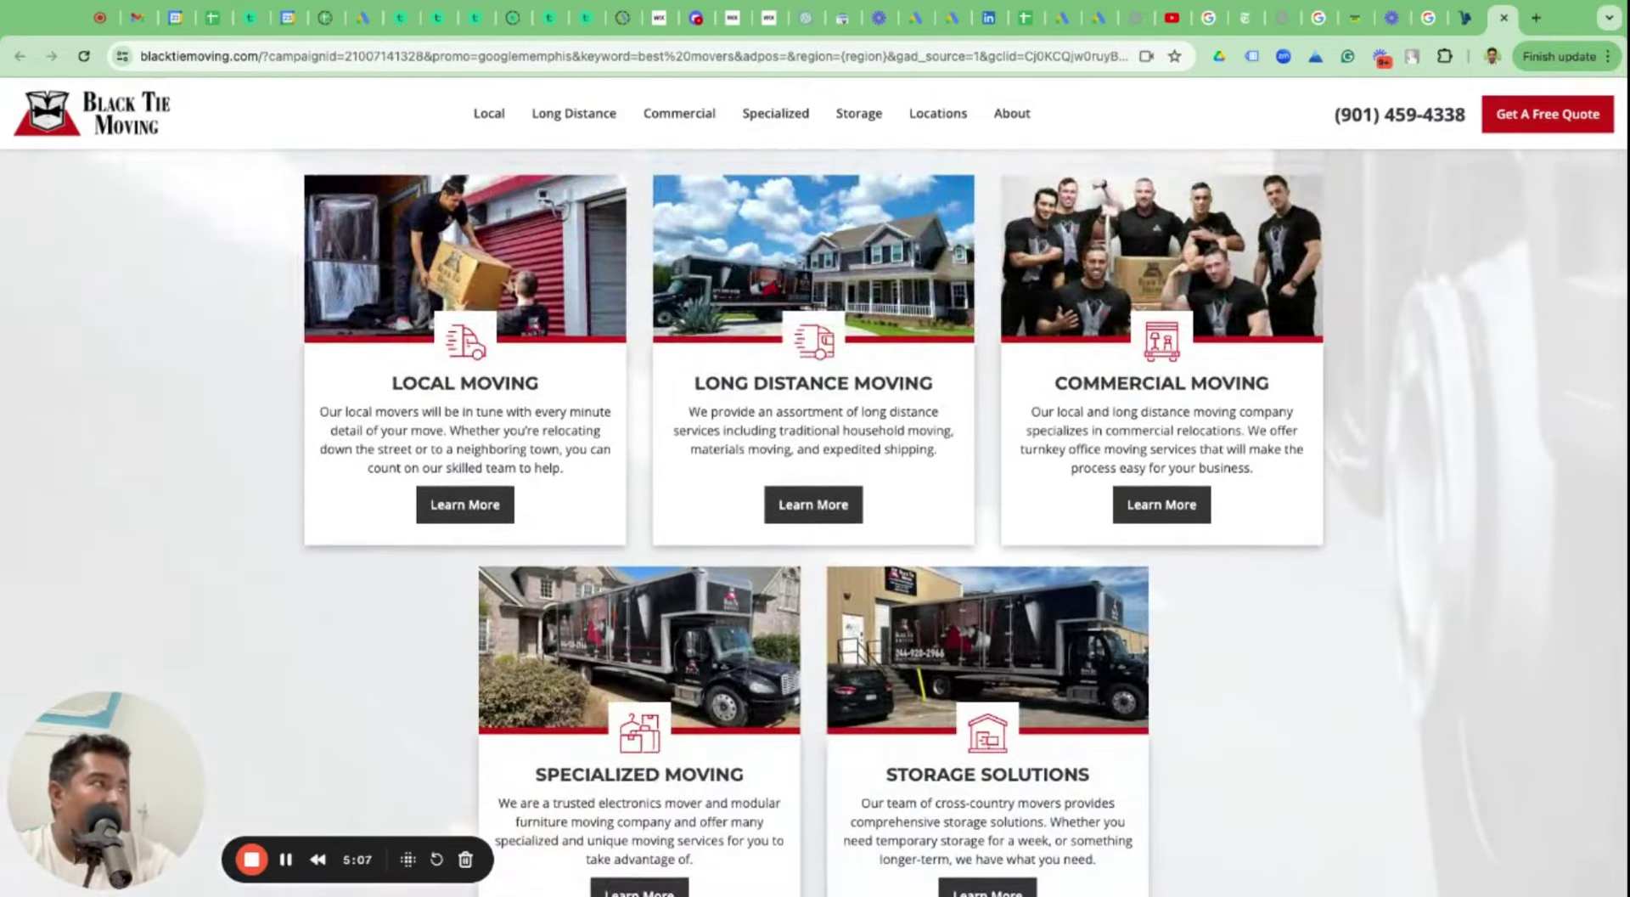
pyautogui.click(1547, 117)
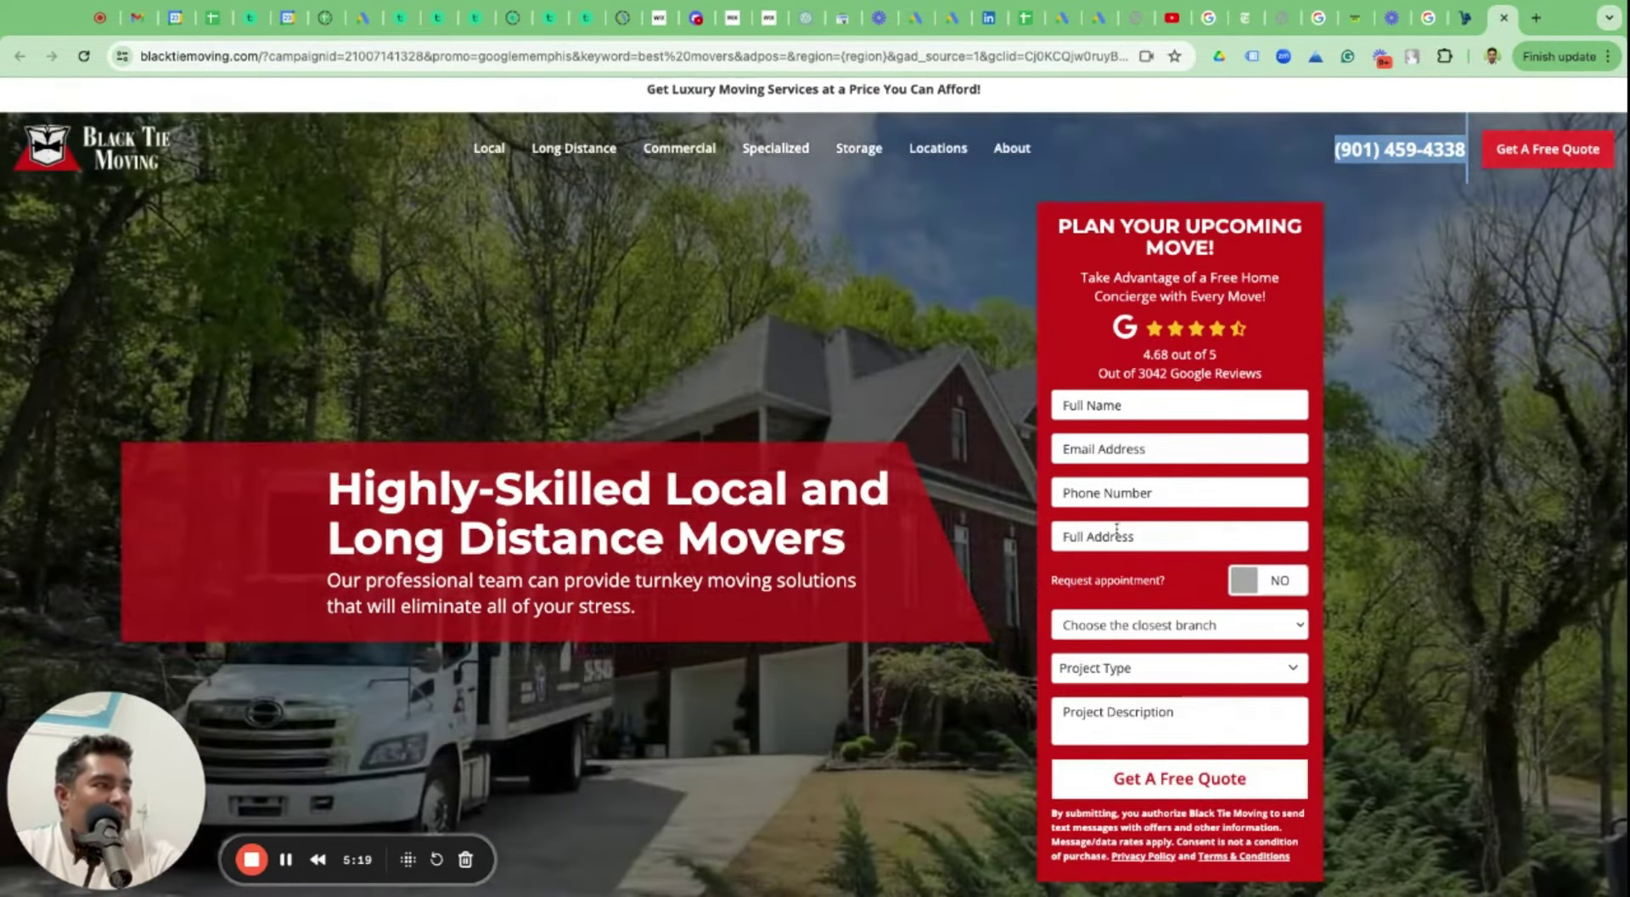
pyautogui.click(1373, 148)
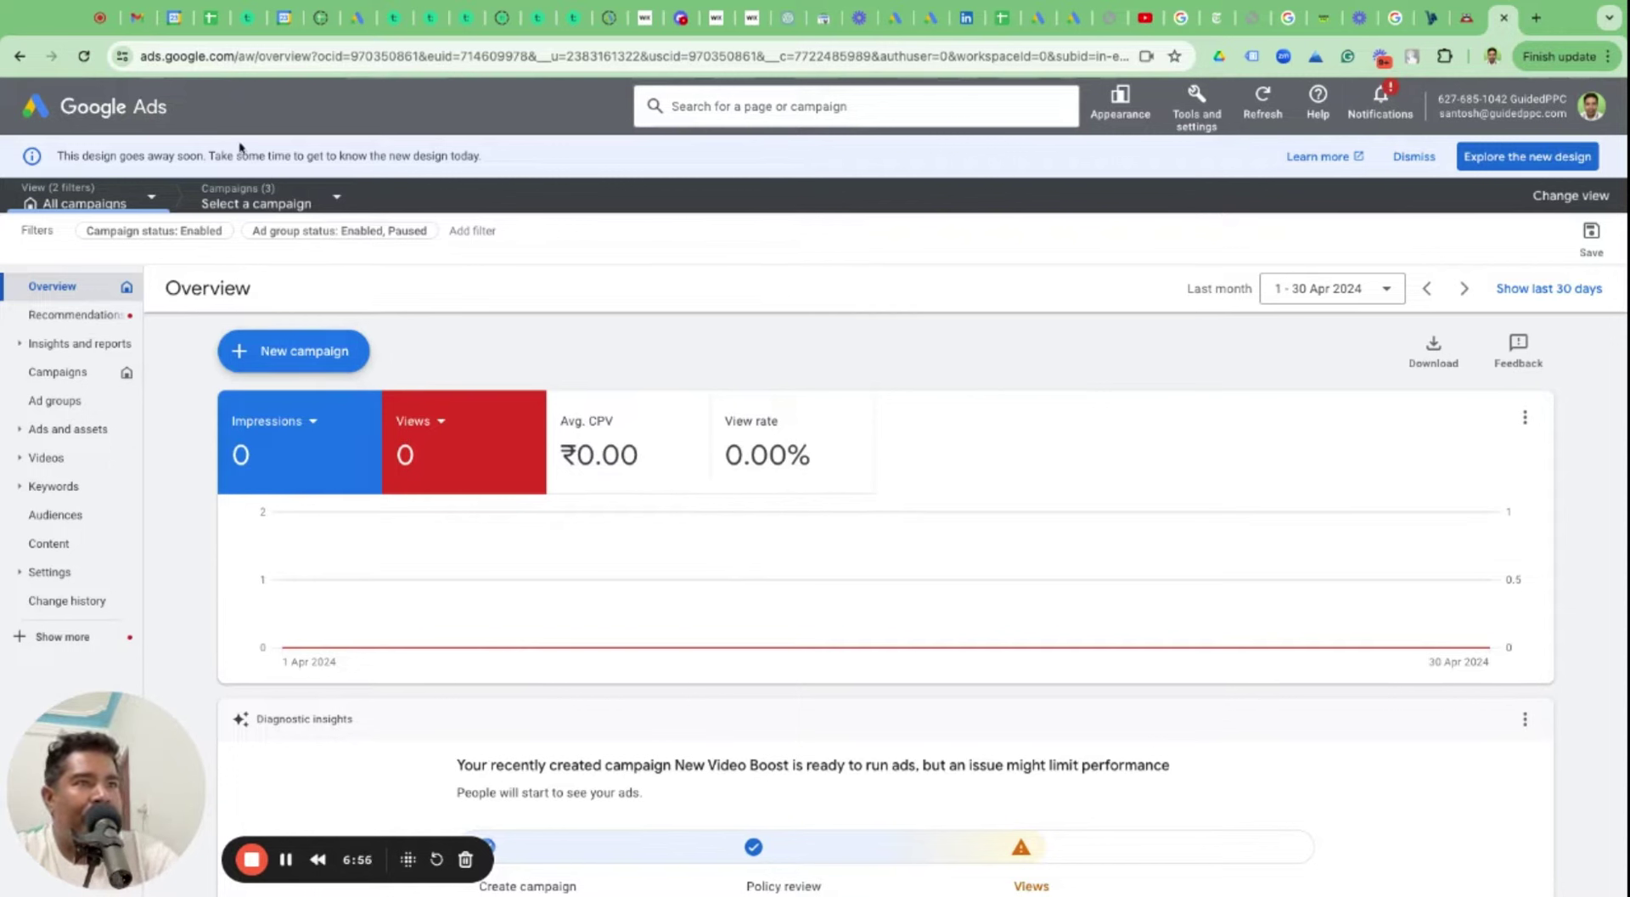
# Switch the Google Ads account to the new design and recheck the phone number on the Black Tie Moving page.
pyautogui.click(1503, 164)
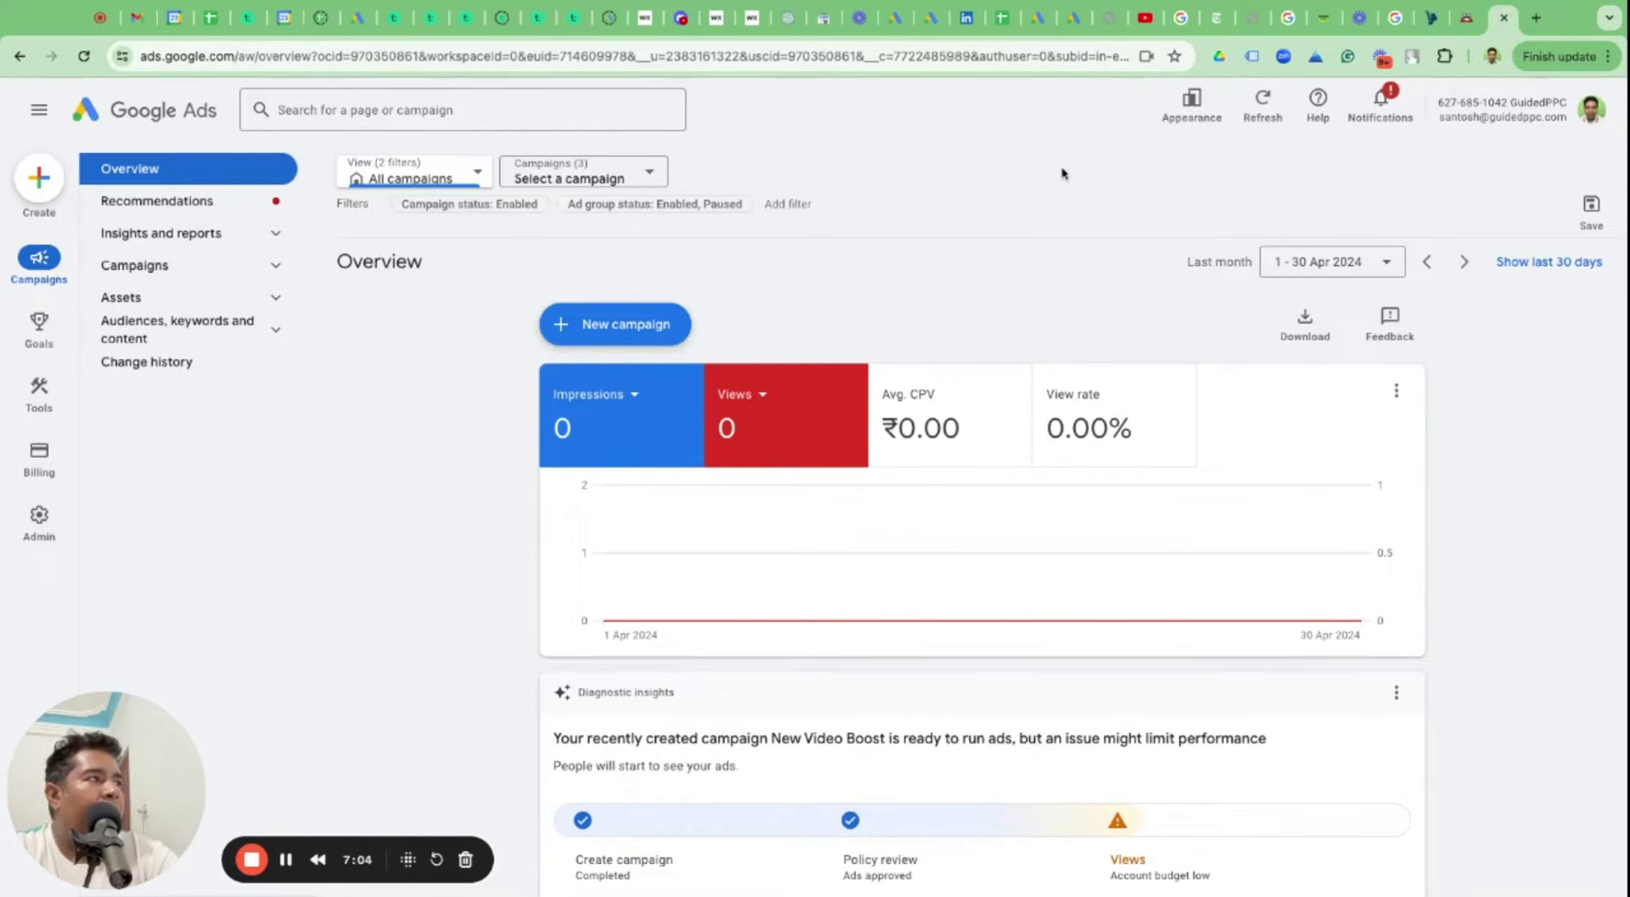
pyautogui.click(1468, 18)
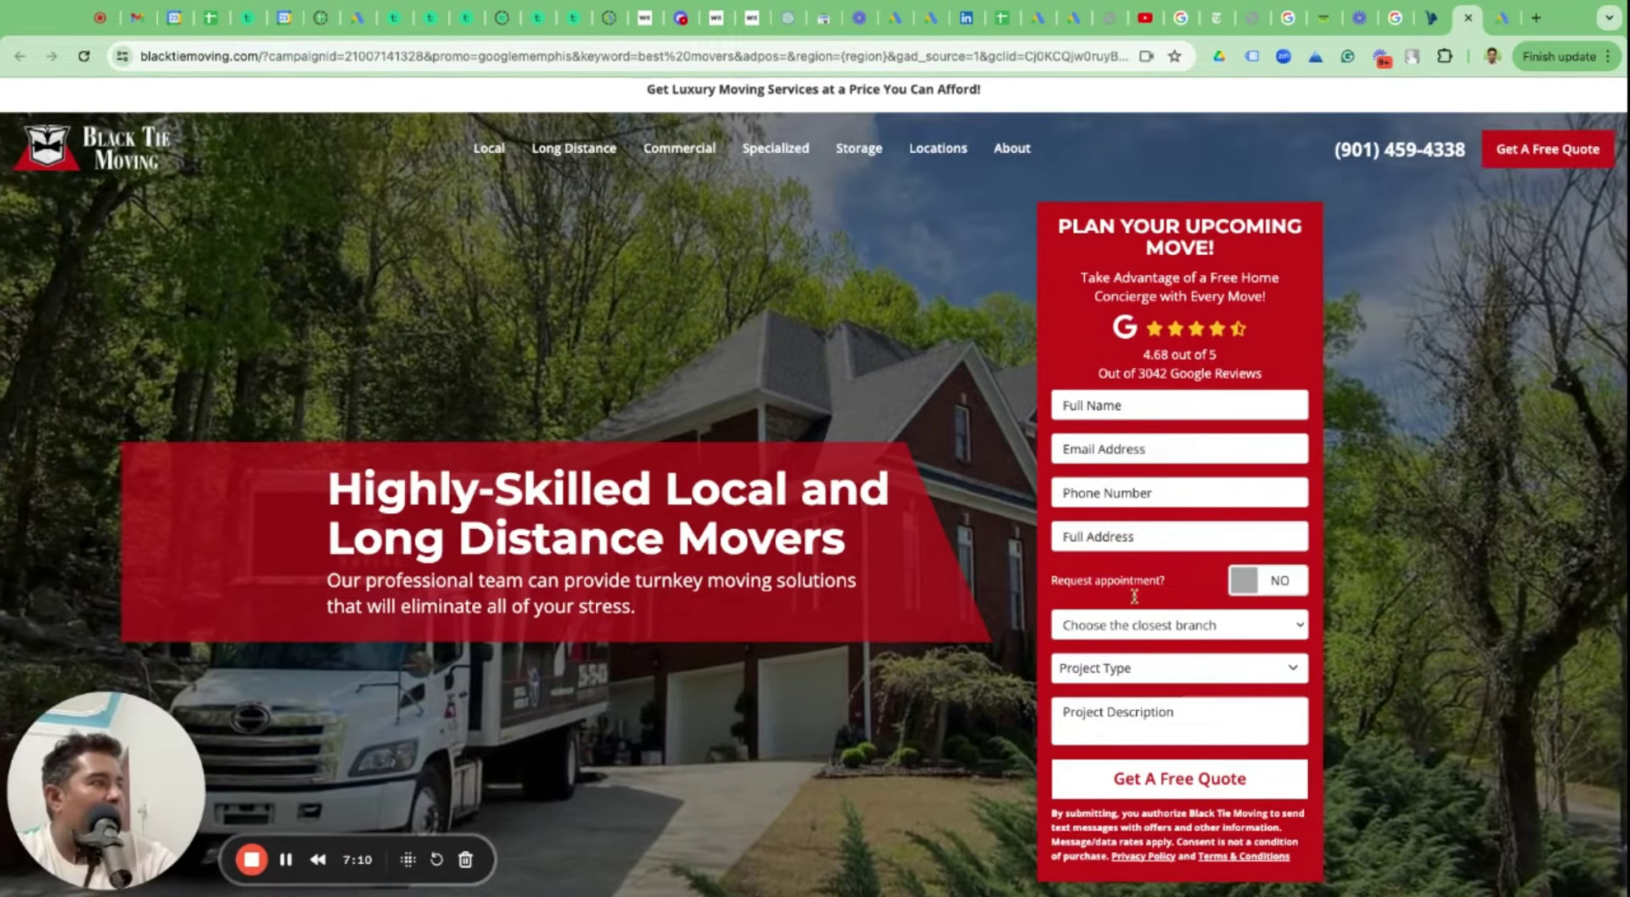
pyautogui.tripleClick(1423, 146)
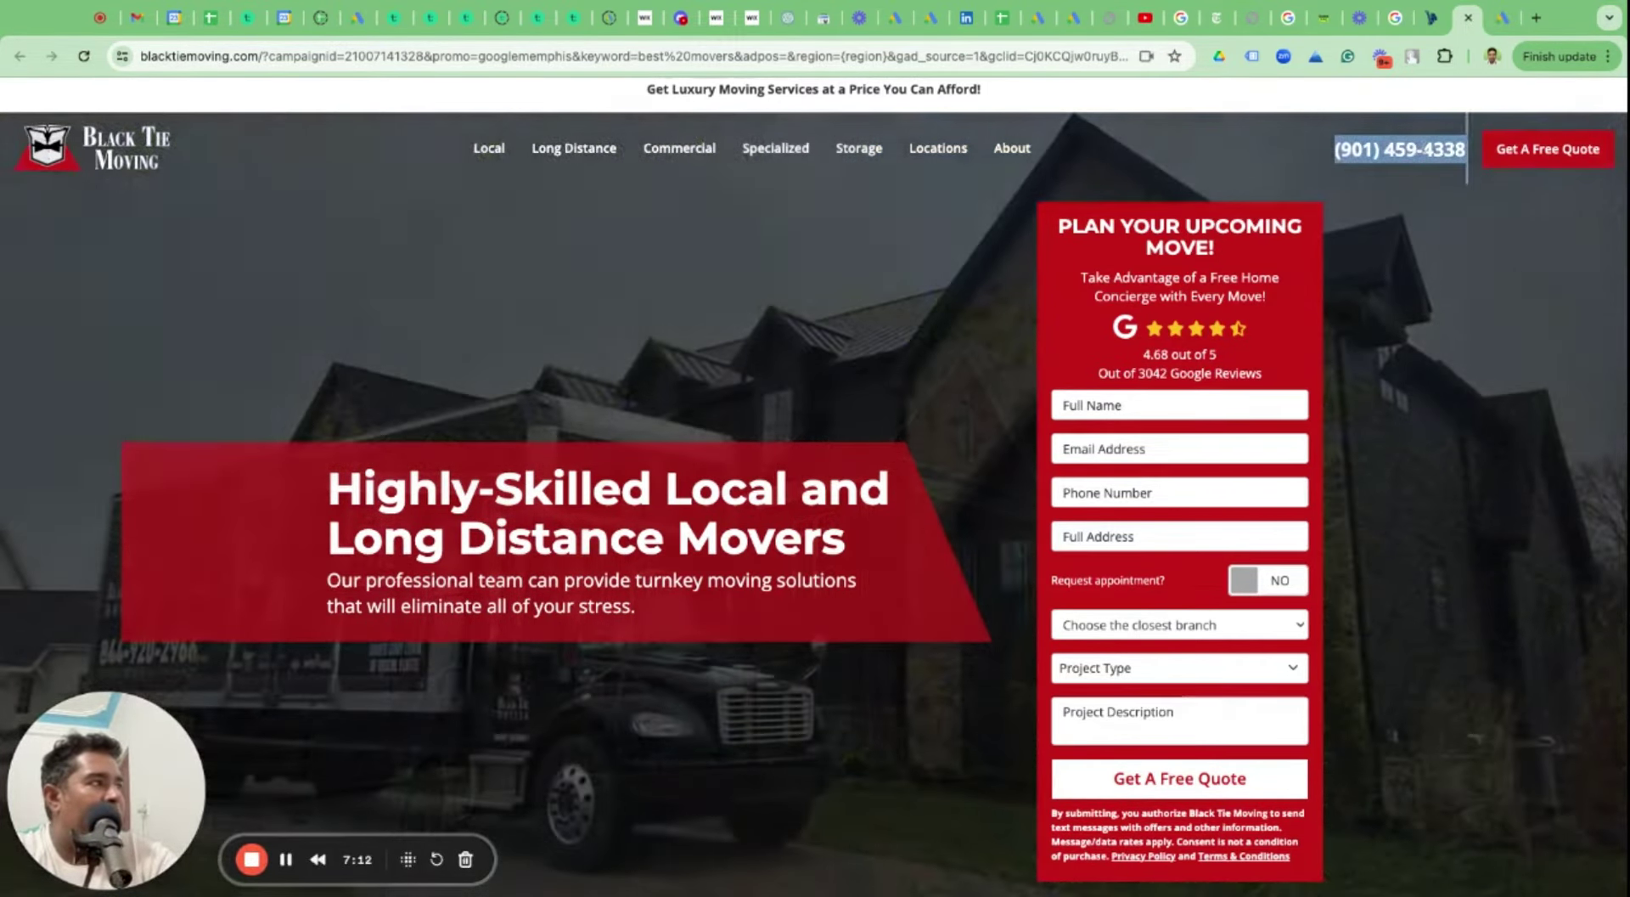
pyautogui.click(1504, 18)
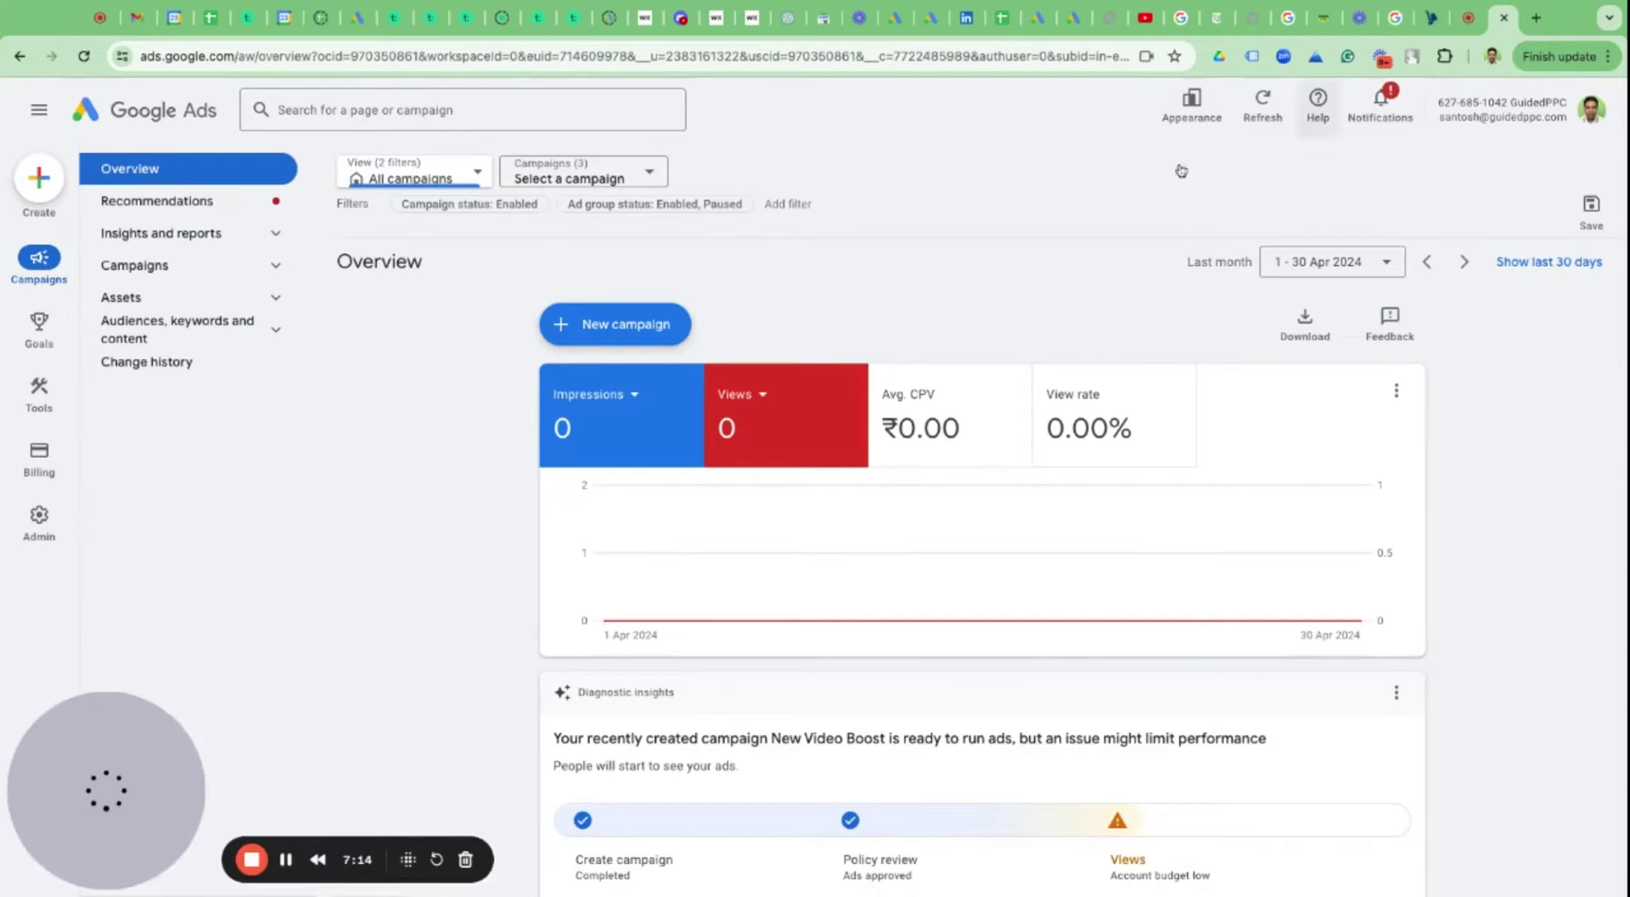
# Open the Conversions summary under Goals in the Google Ads account.
pyautogui.moveTo(37, 330)
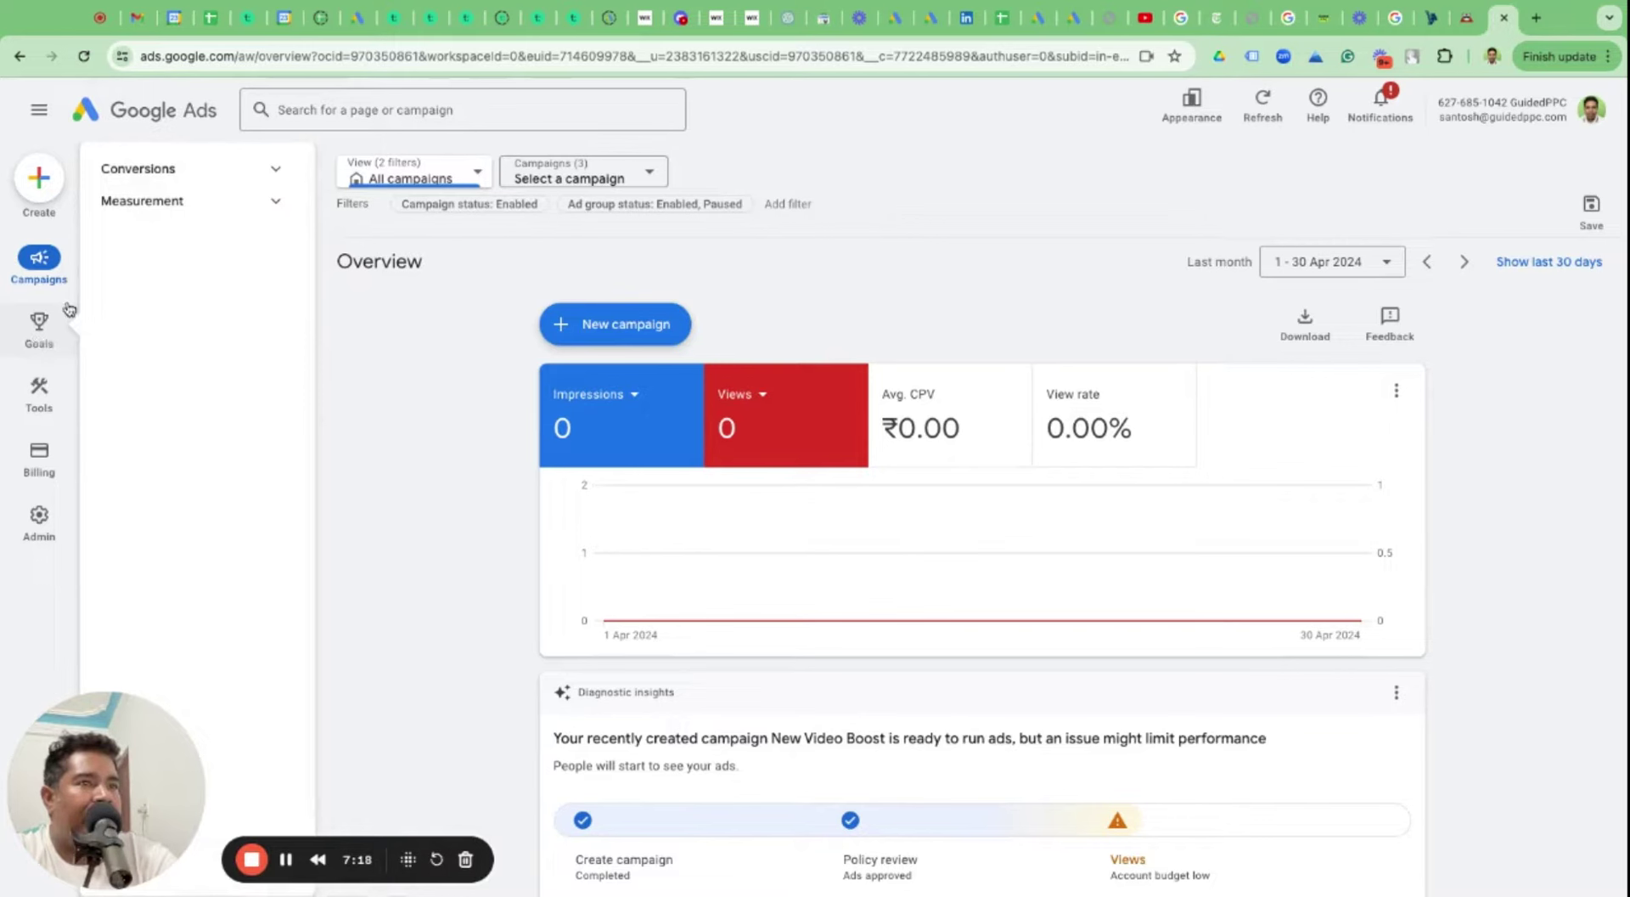
pyautogui.click(162, 173)
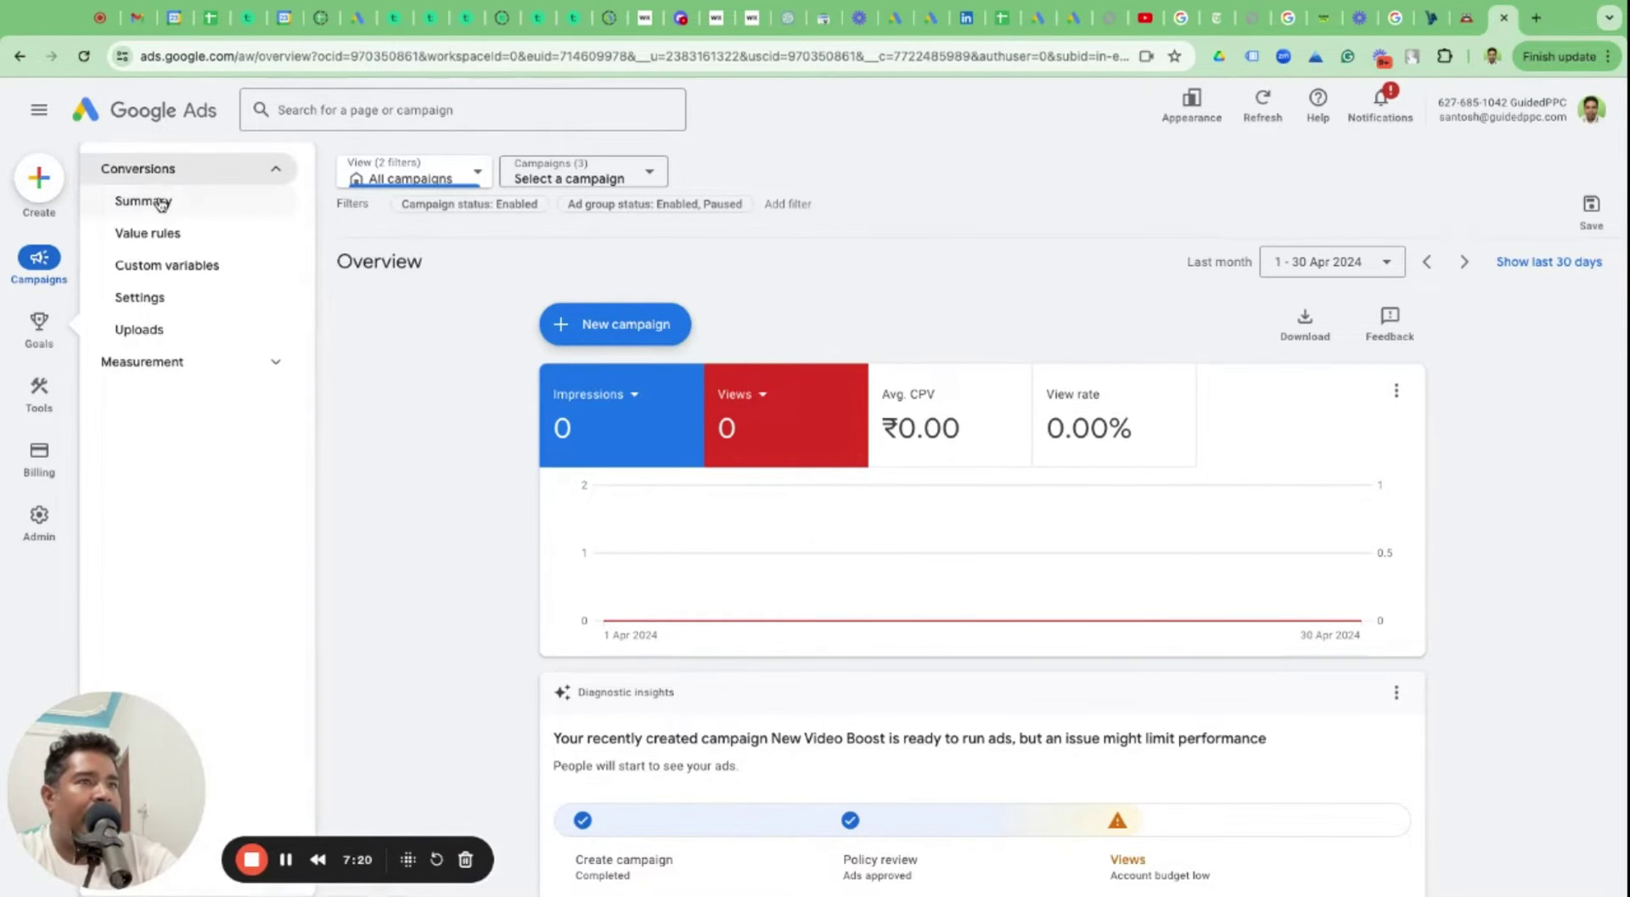
pyautogui.click(159, 202)
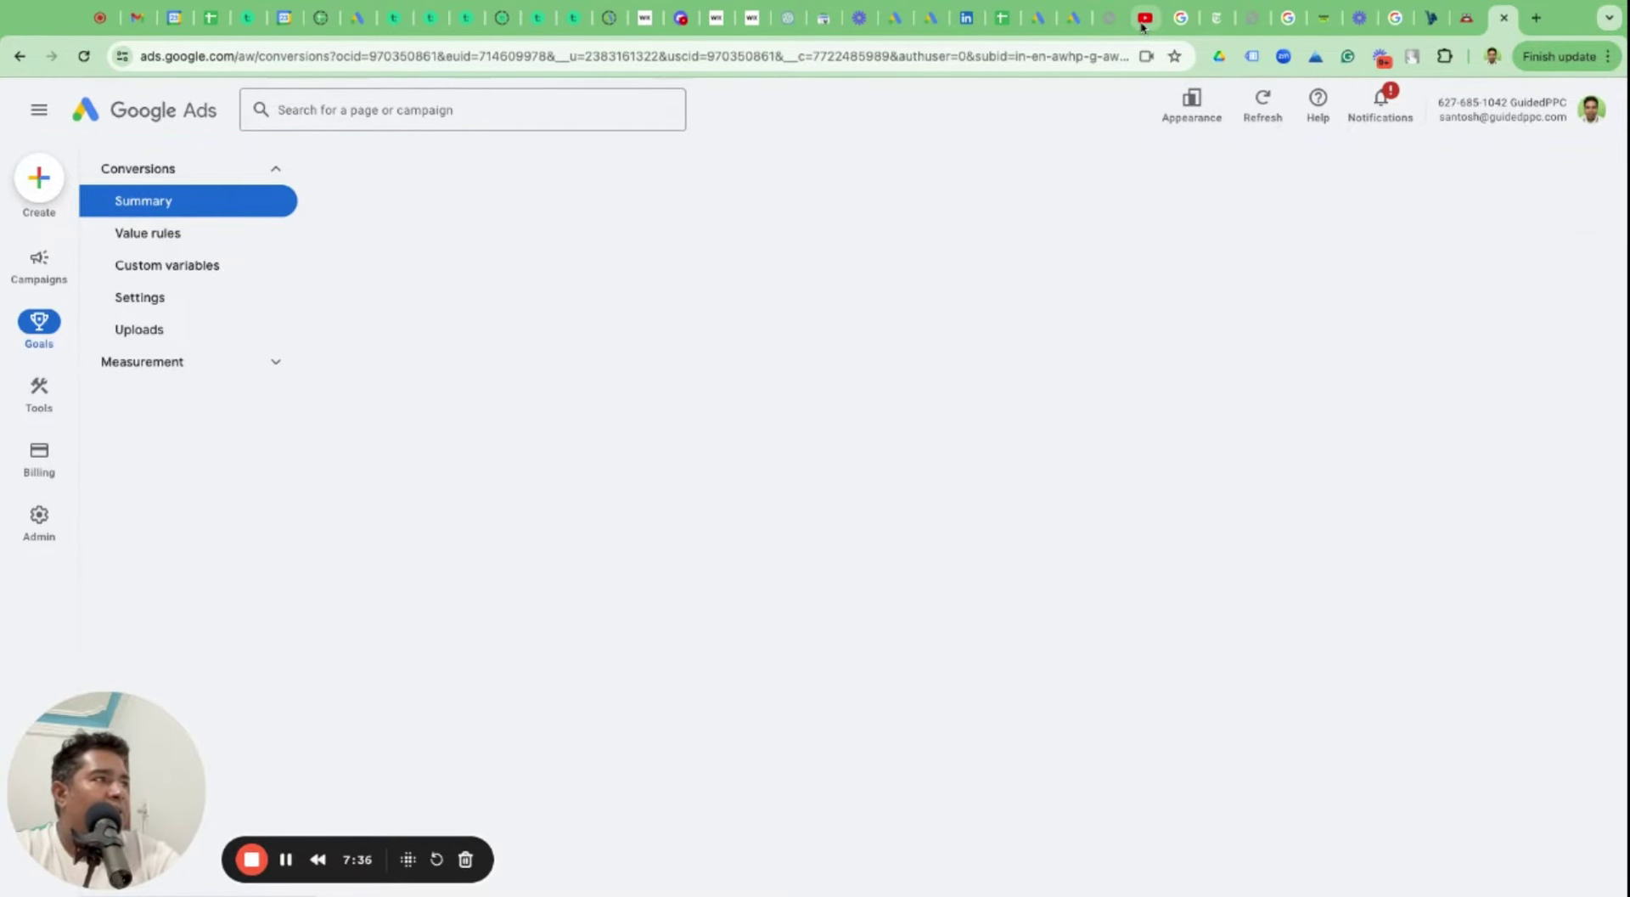
# Switch to the YouTube results and look at the Guided PPC video on conversion tracking with or without a Thank You page.
pyautogui.click(1143, 27)
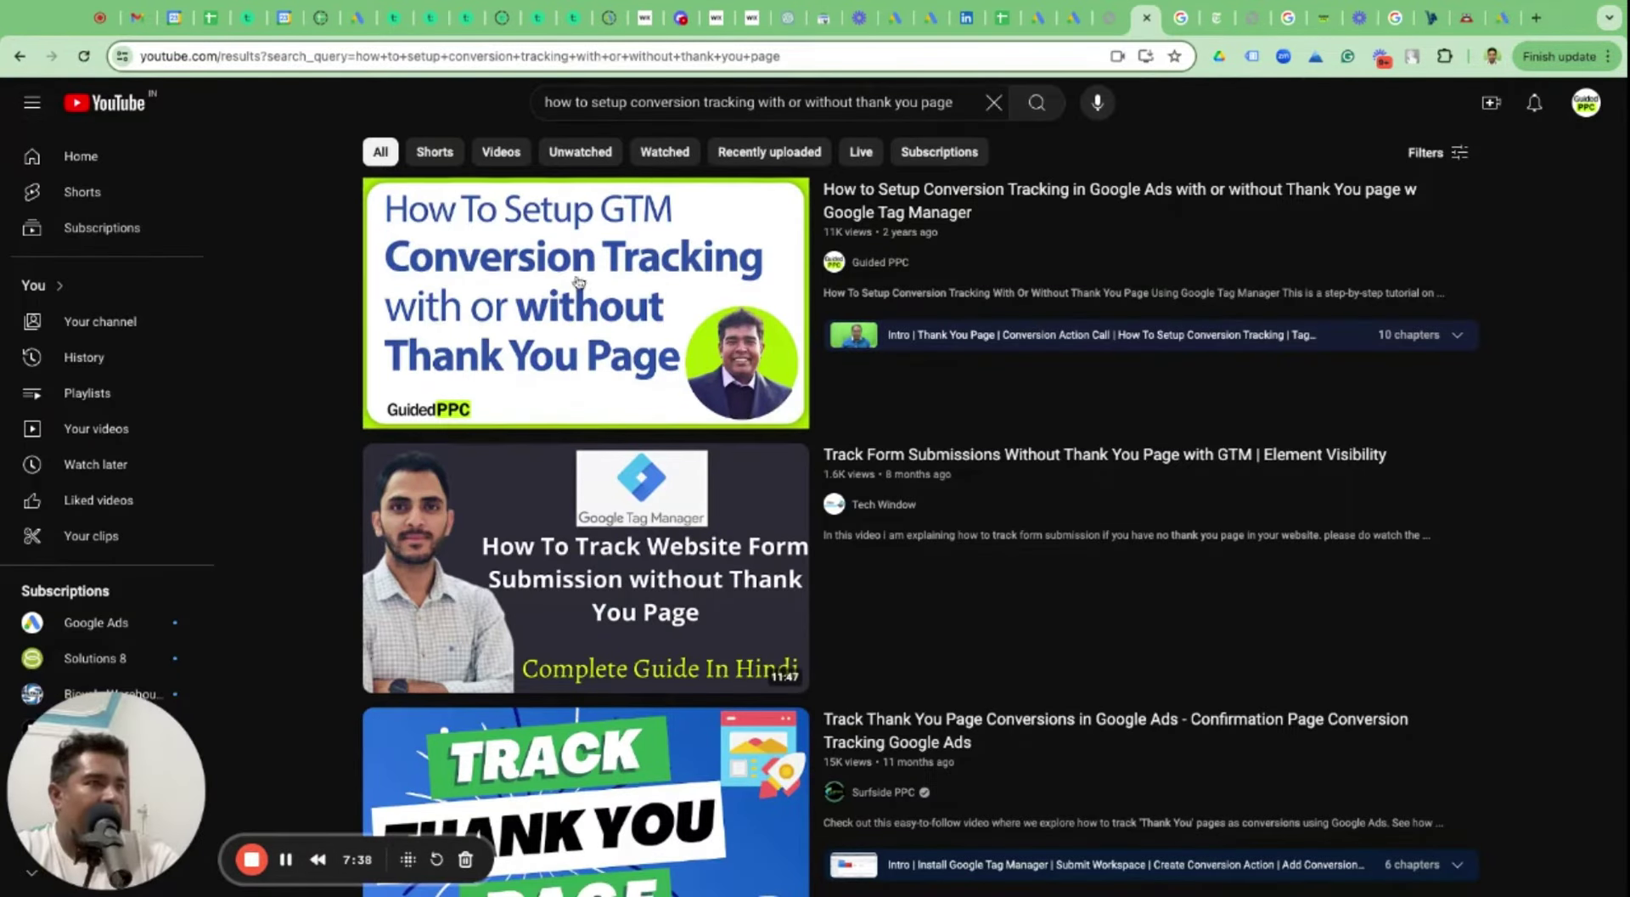
pyautogui.moveTo(680, 303)
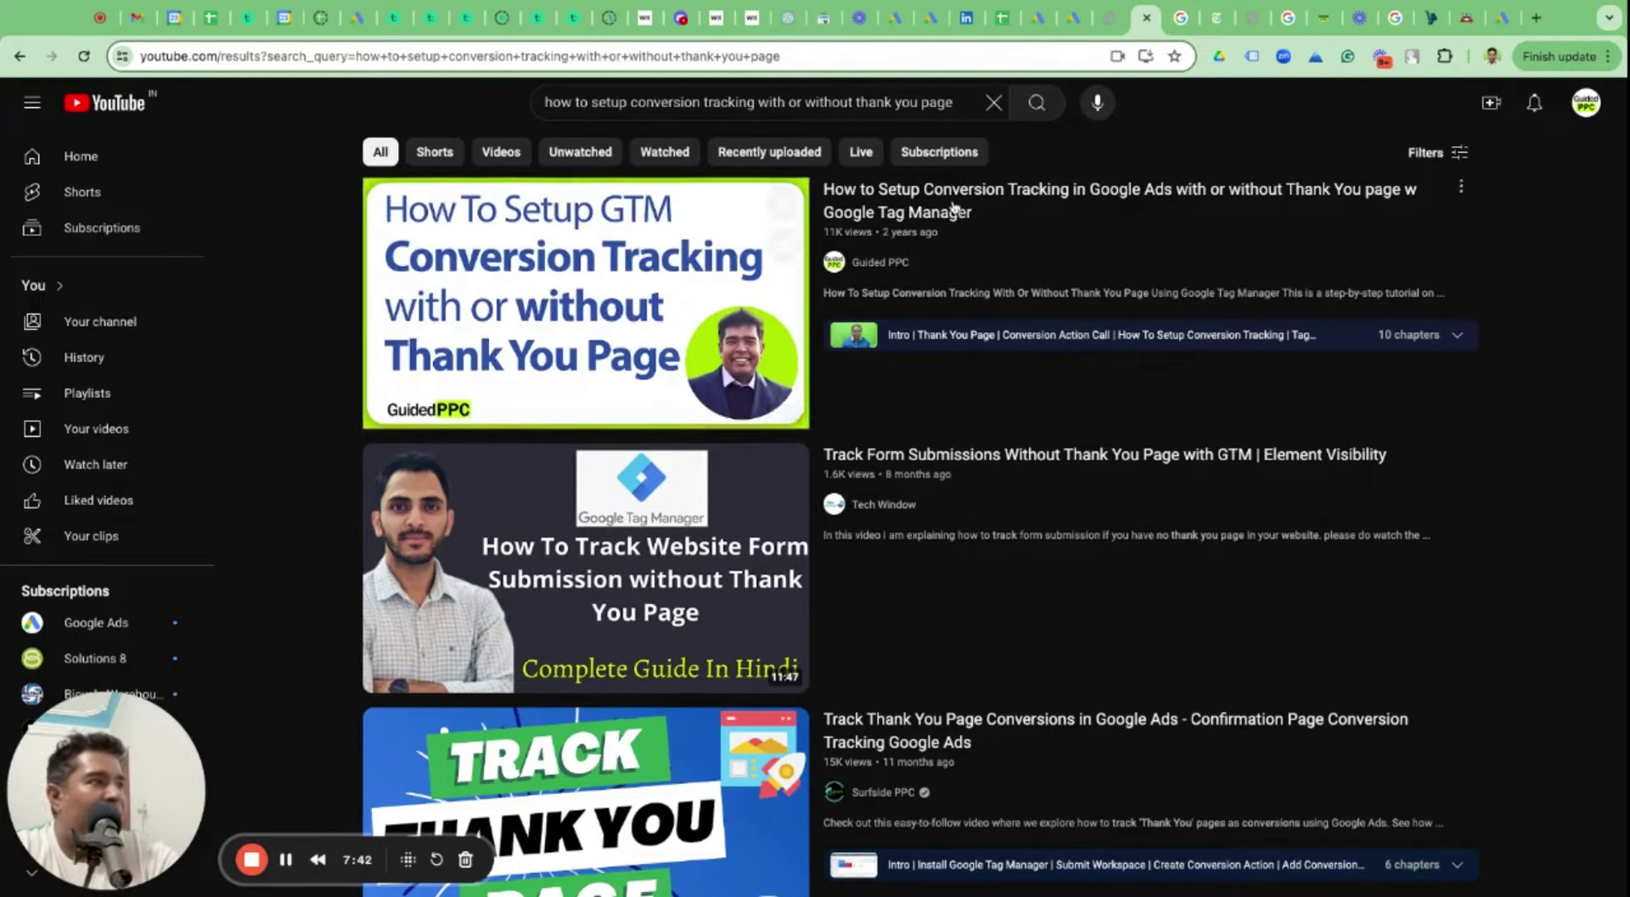
pyautogui.moveTo(1025, 228)
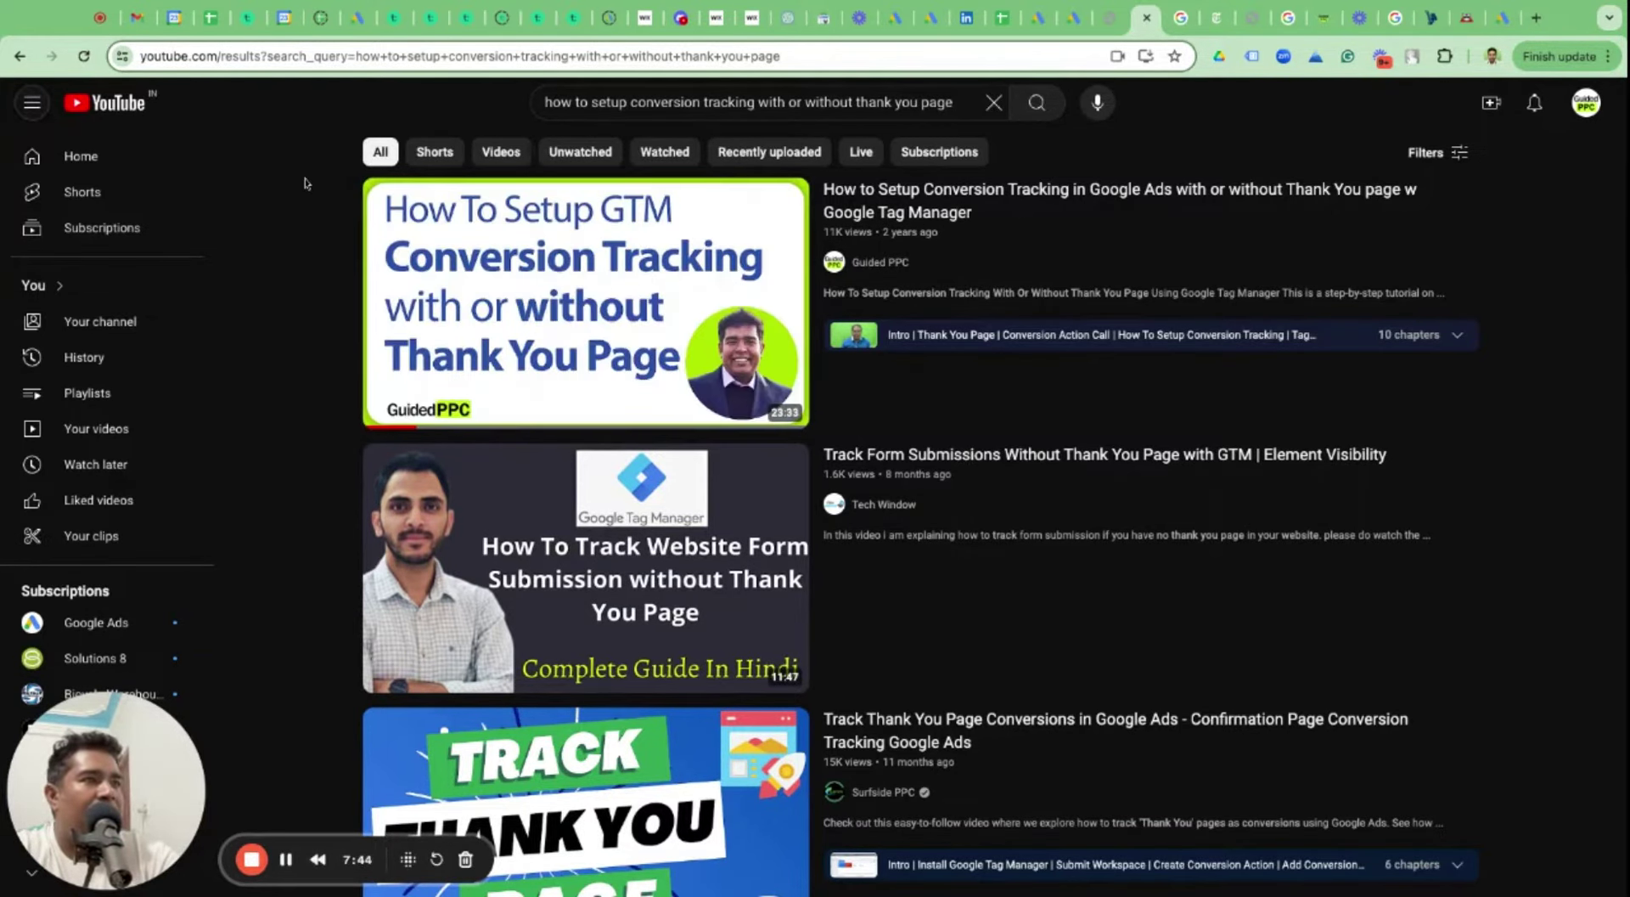
pyautogui.moveTo(304, 182); pyautogui.dragTo(939, 233)
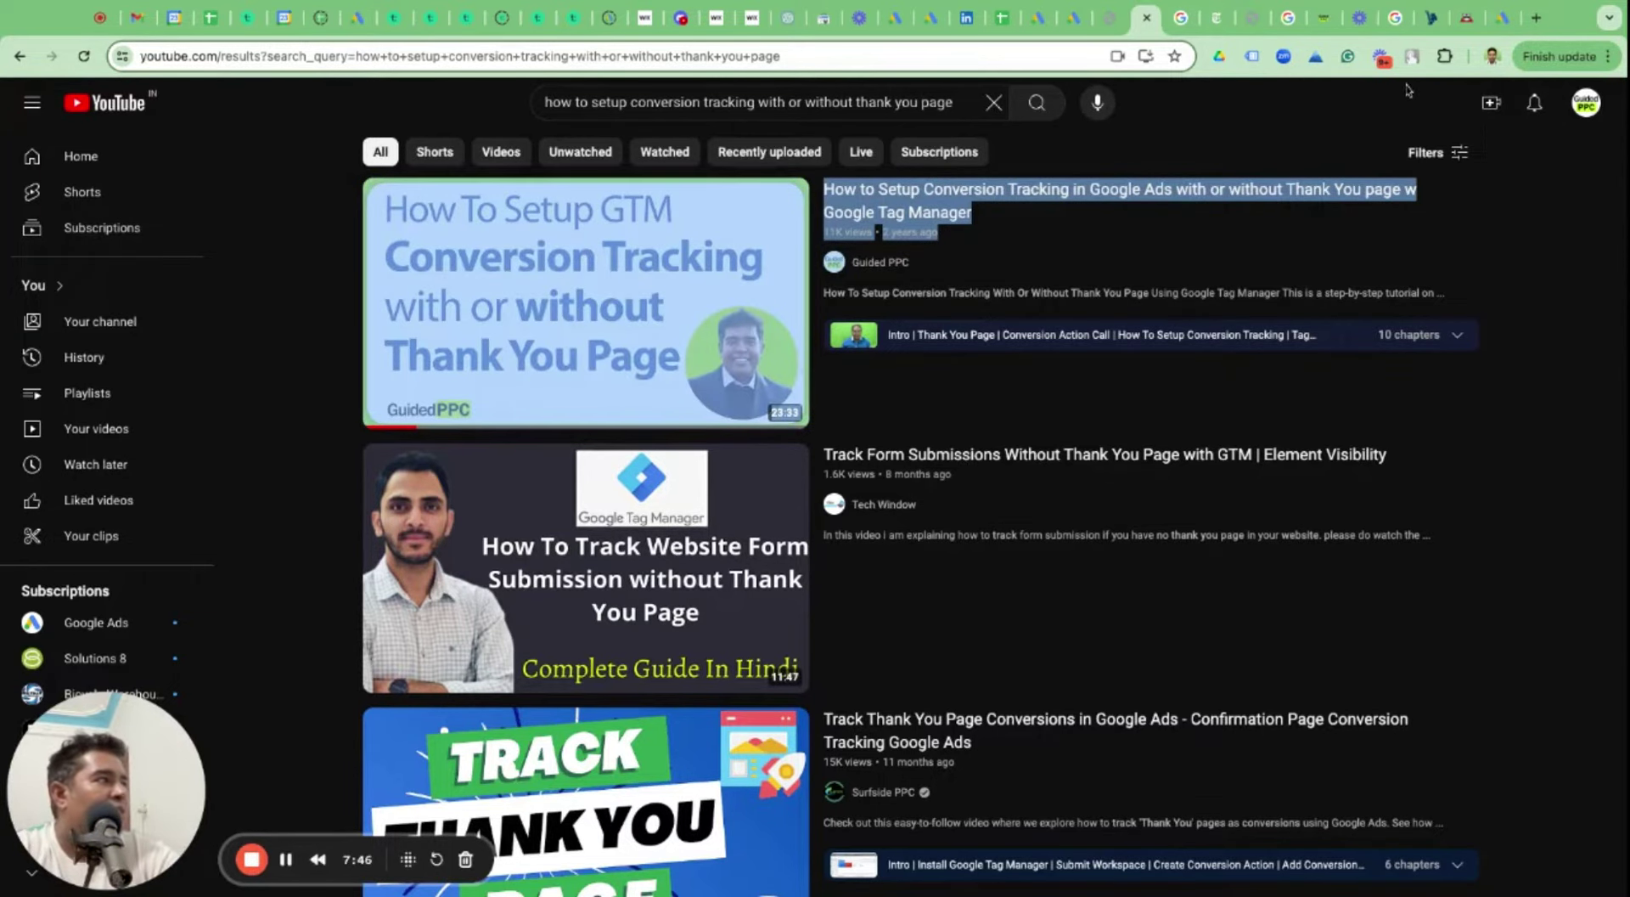
# Return to Google Ads, start a new Website conversion action and check the quote form on the Black Tie Moving page.
pyautogui.click(1499, 20)
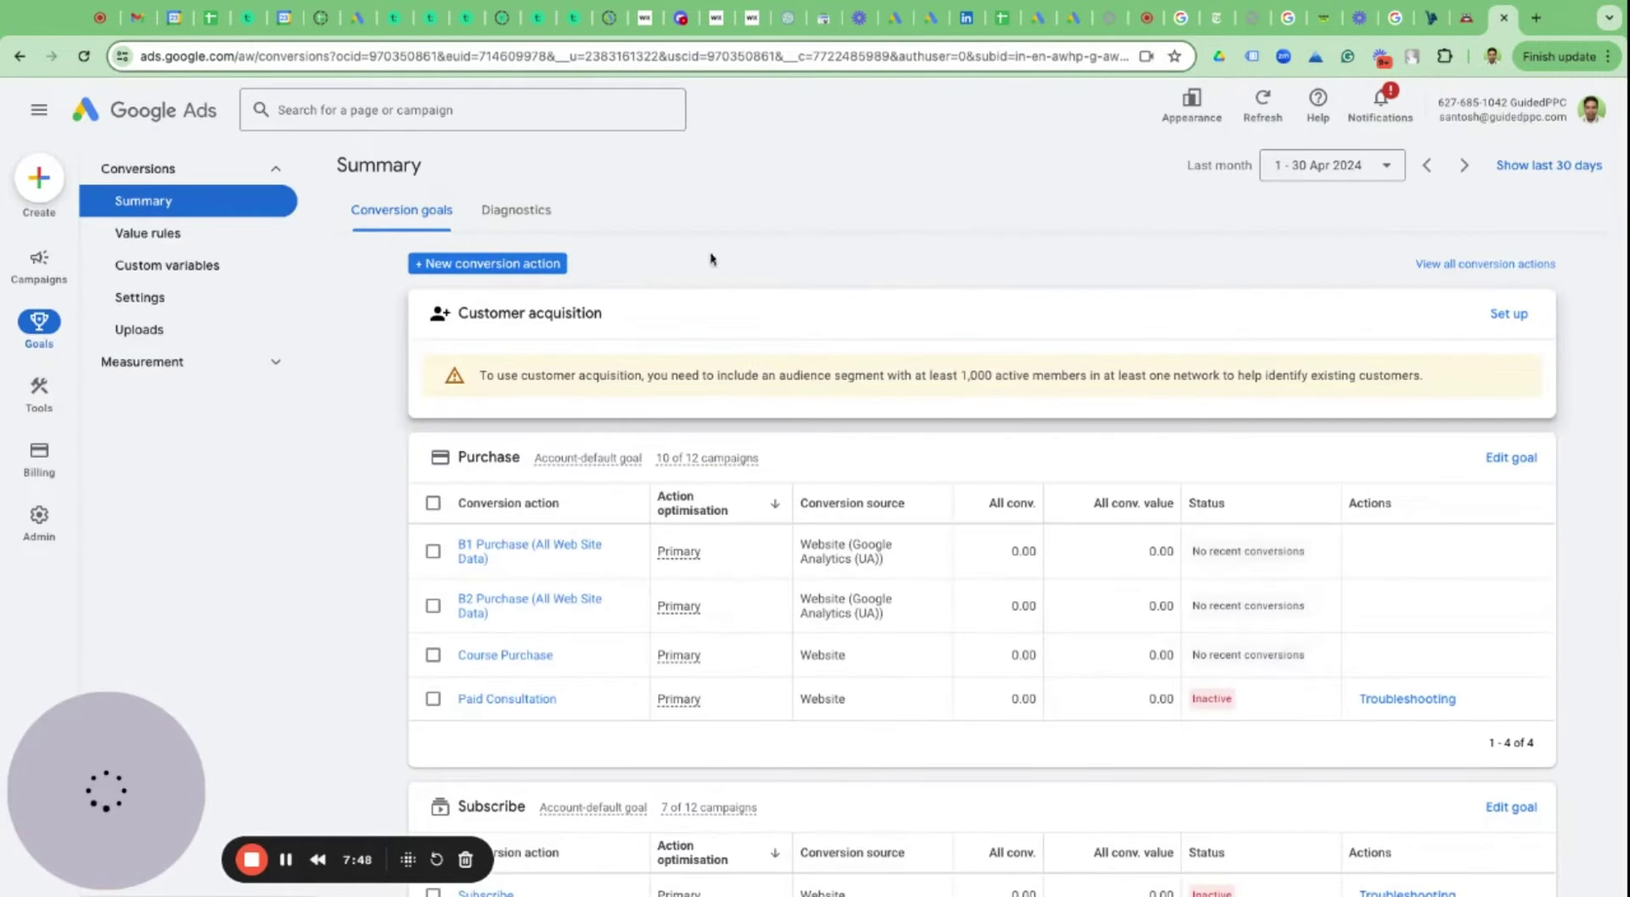
pyautogui.click(516, 264)
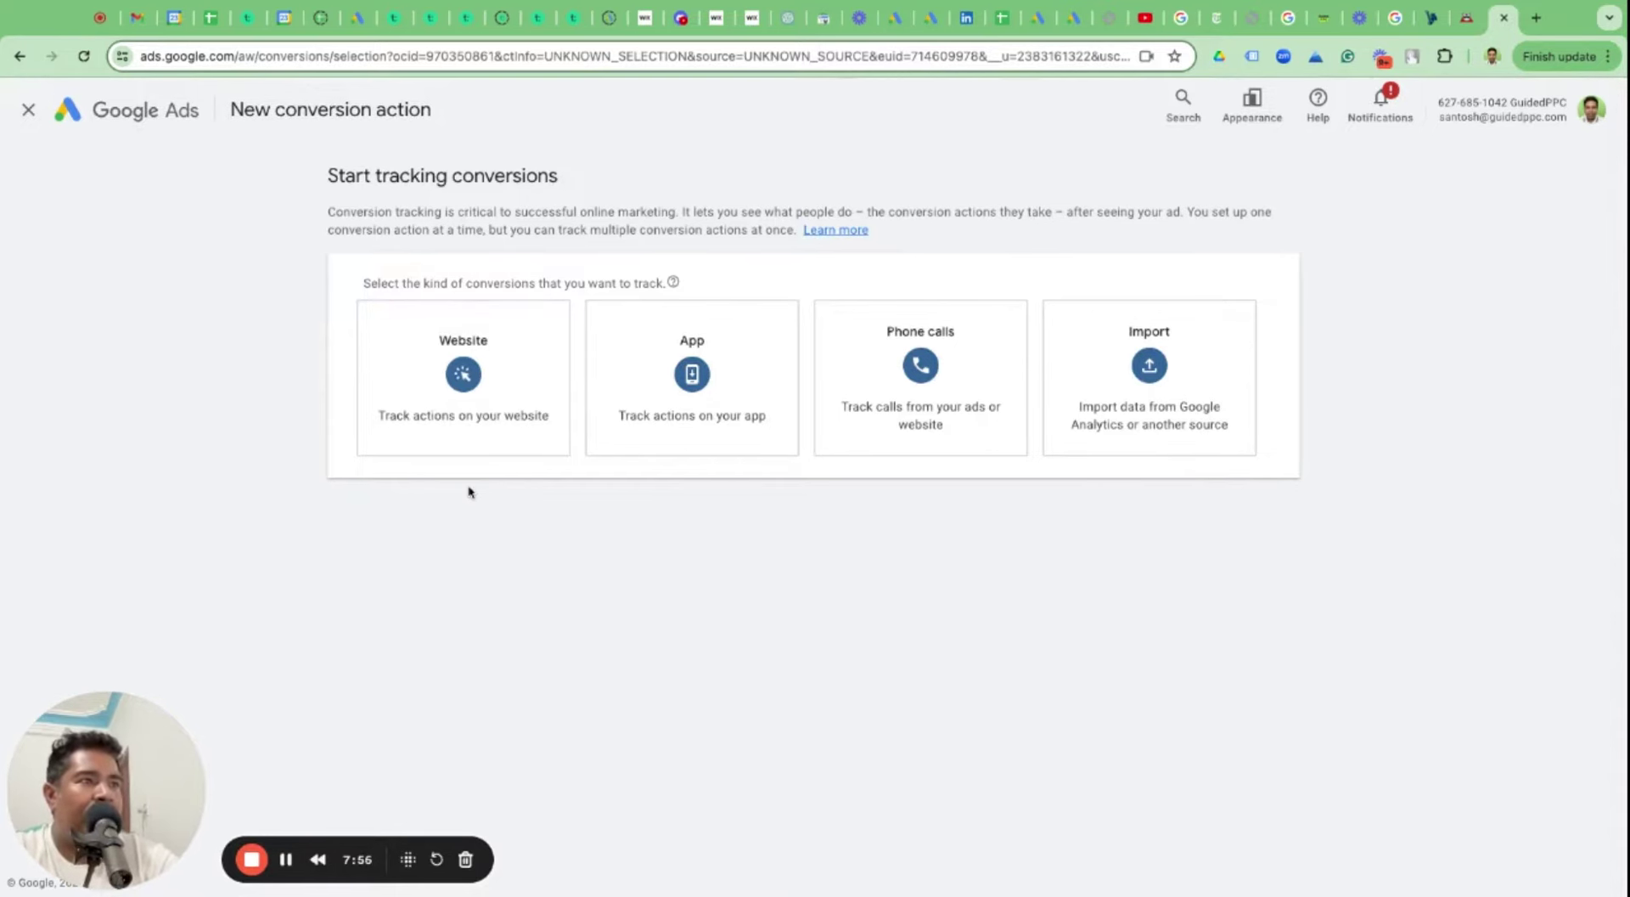
pyautogui.click(466, 396)
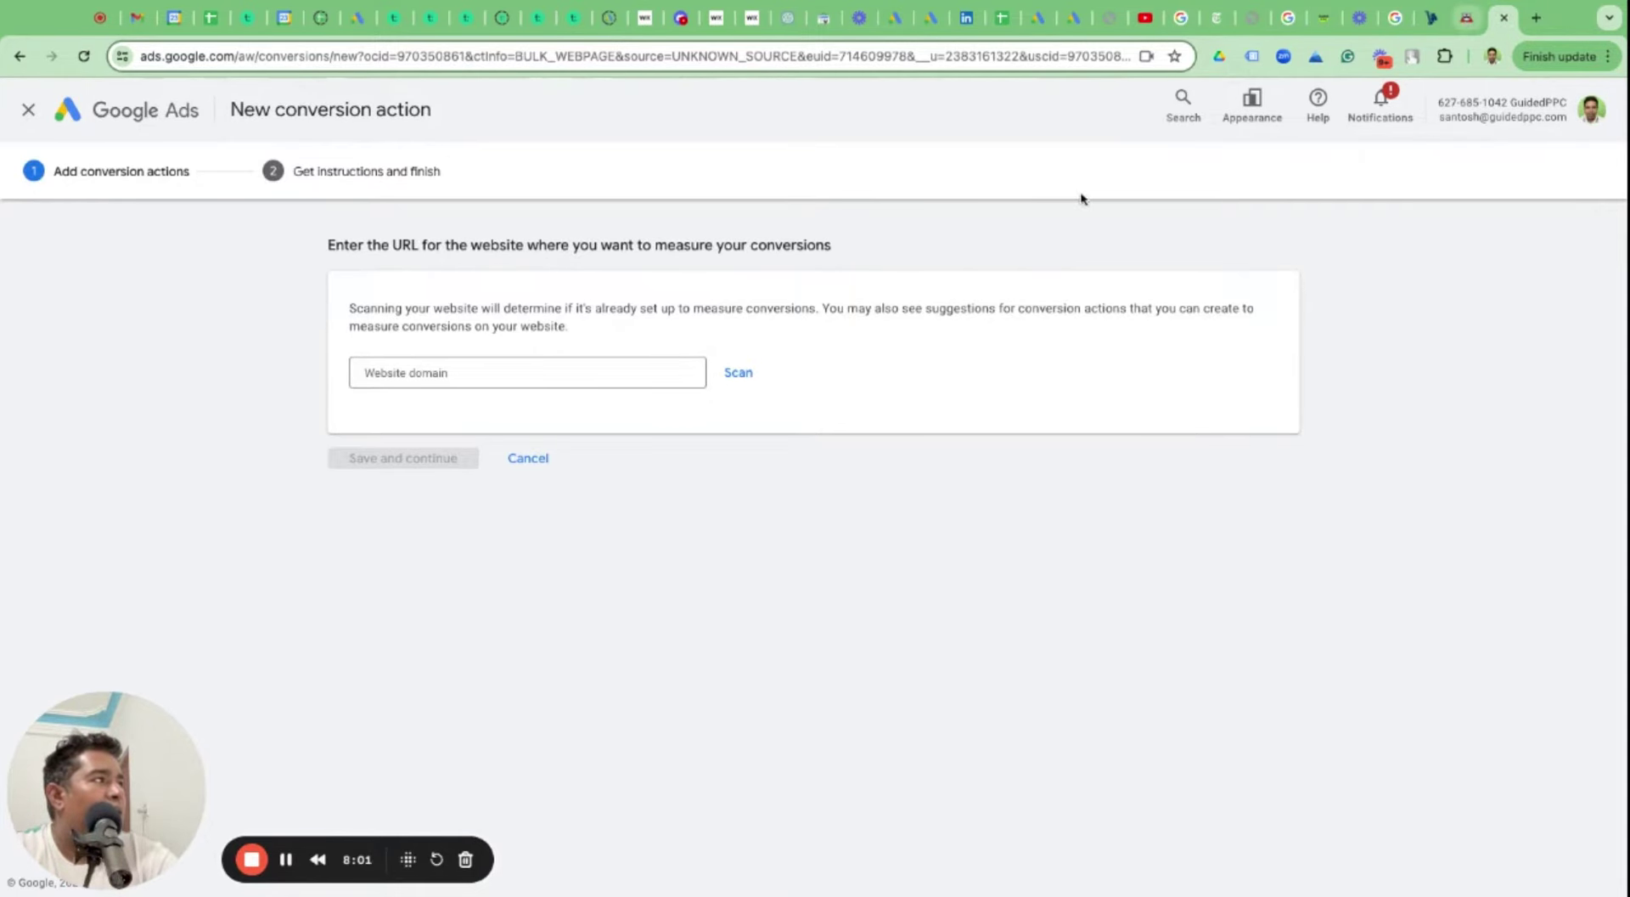
pyautogui.hotkey('ctrl', 'shift', 'Tab')
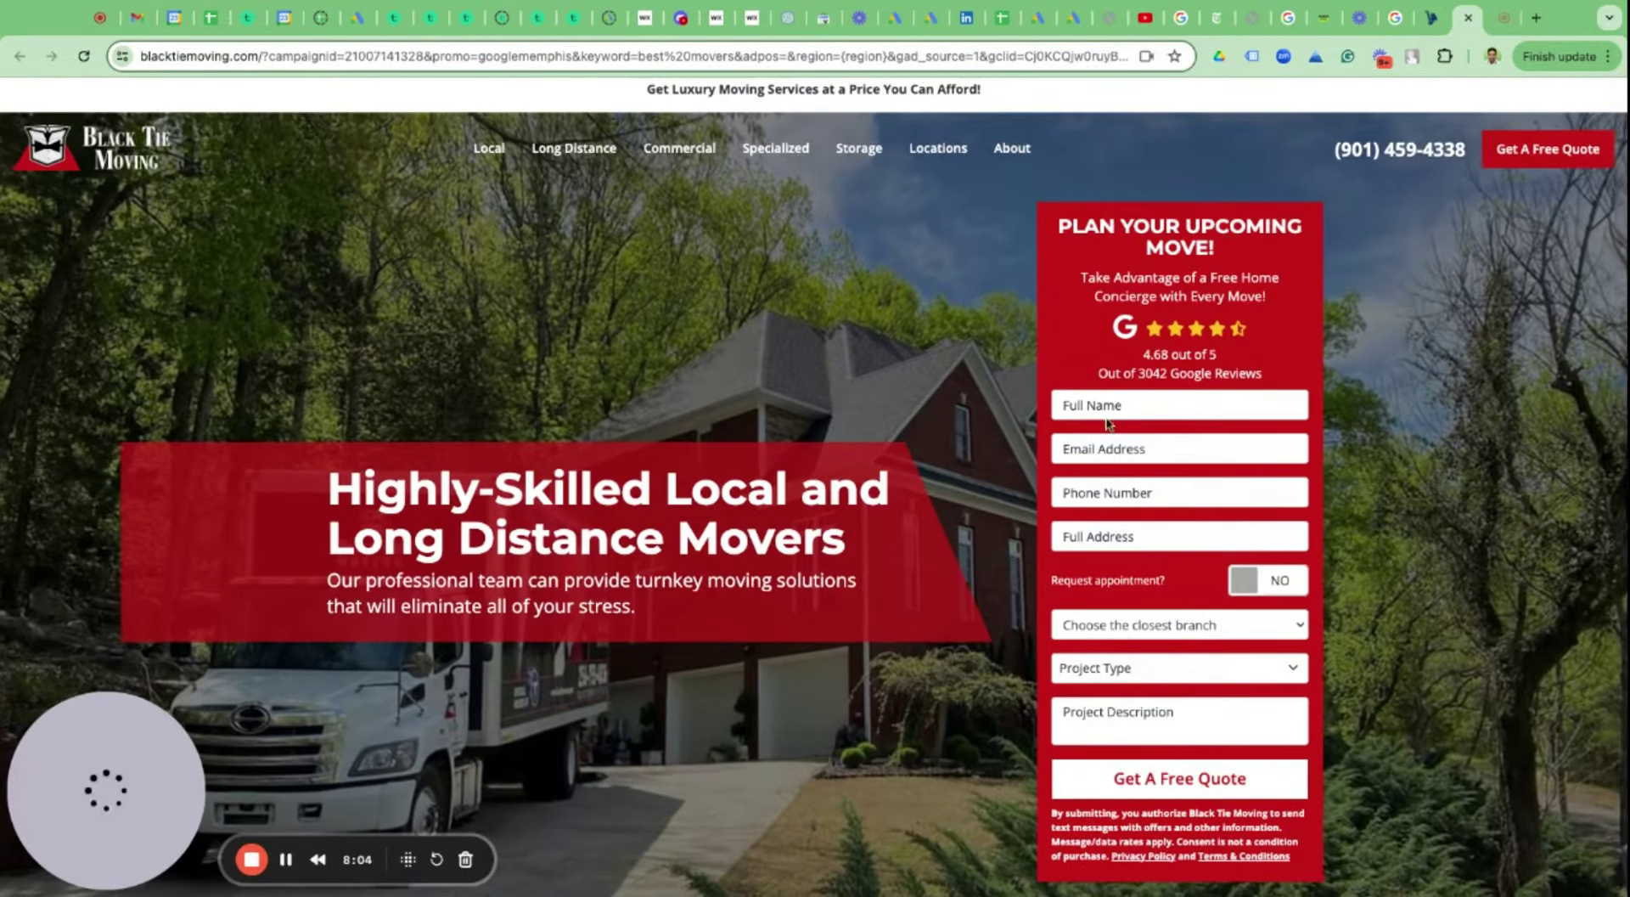
pyautogui.click(1496, 28)
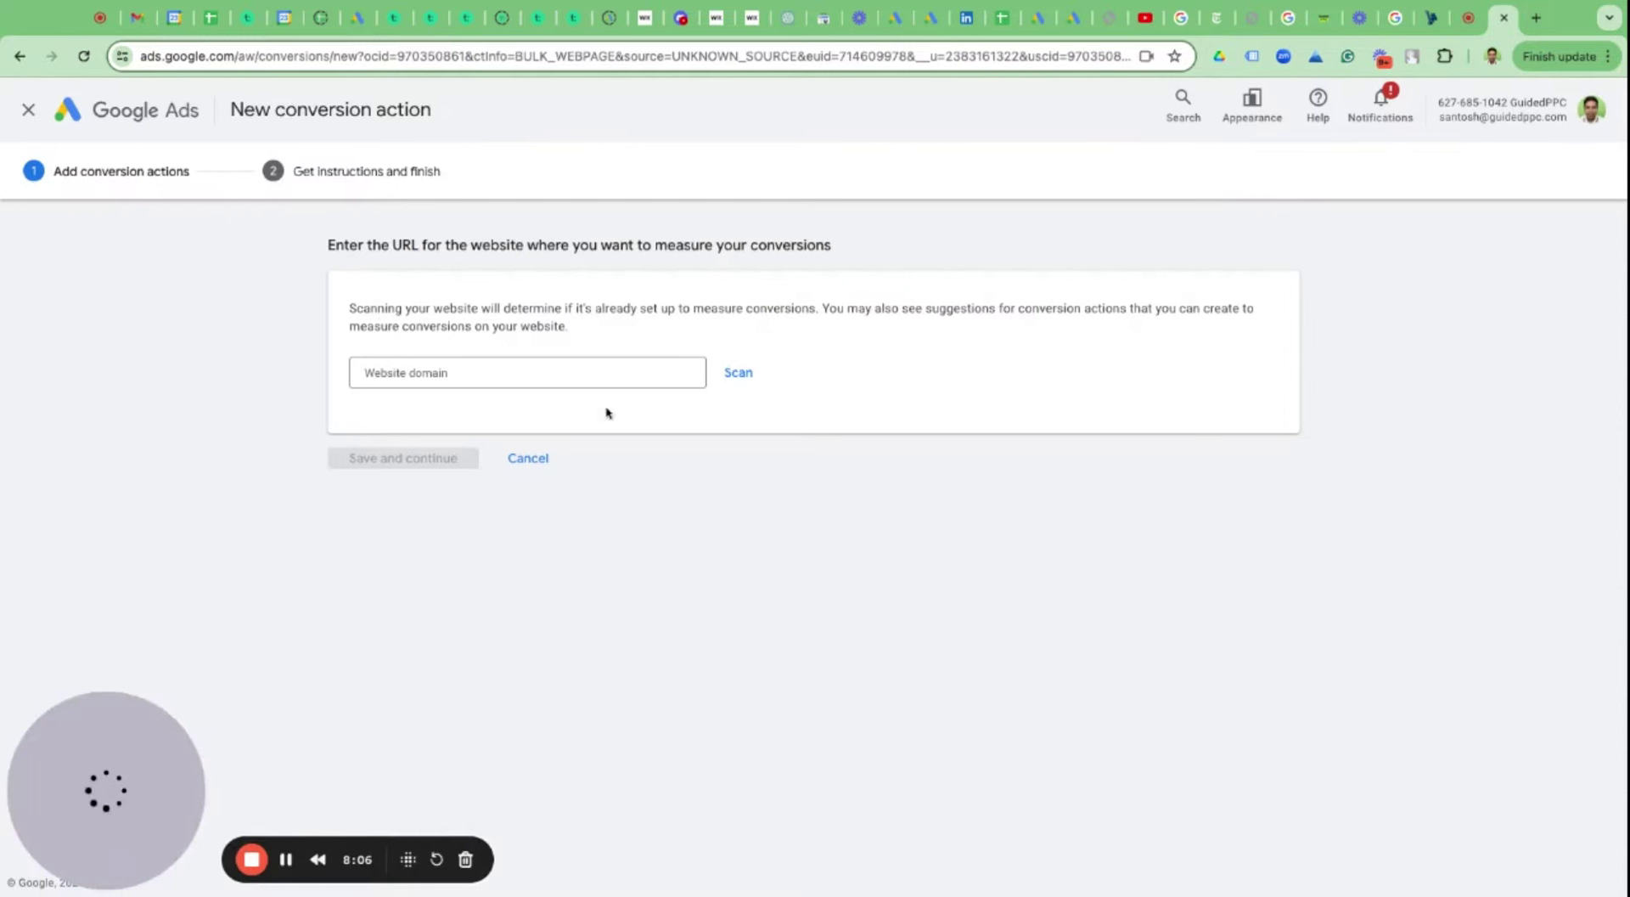
pyautogui.click(453, 373)
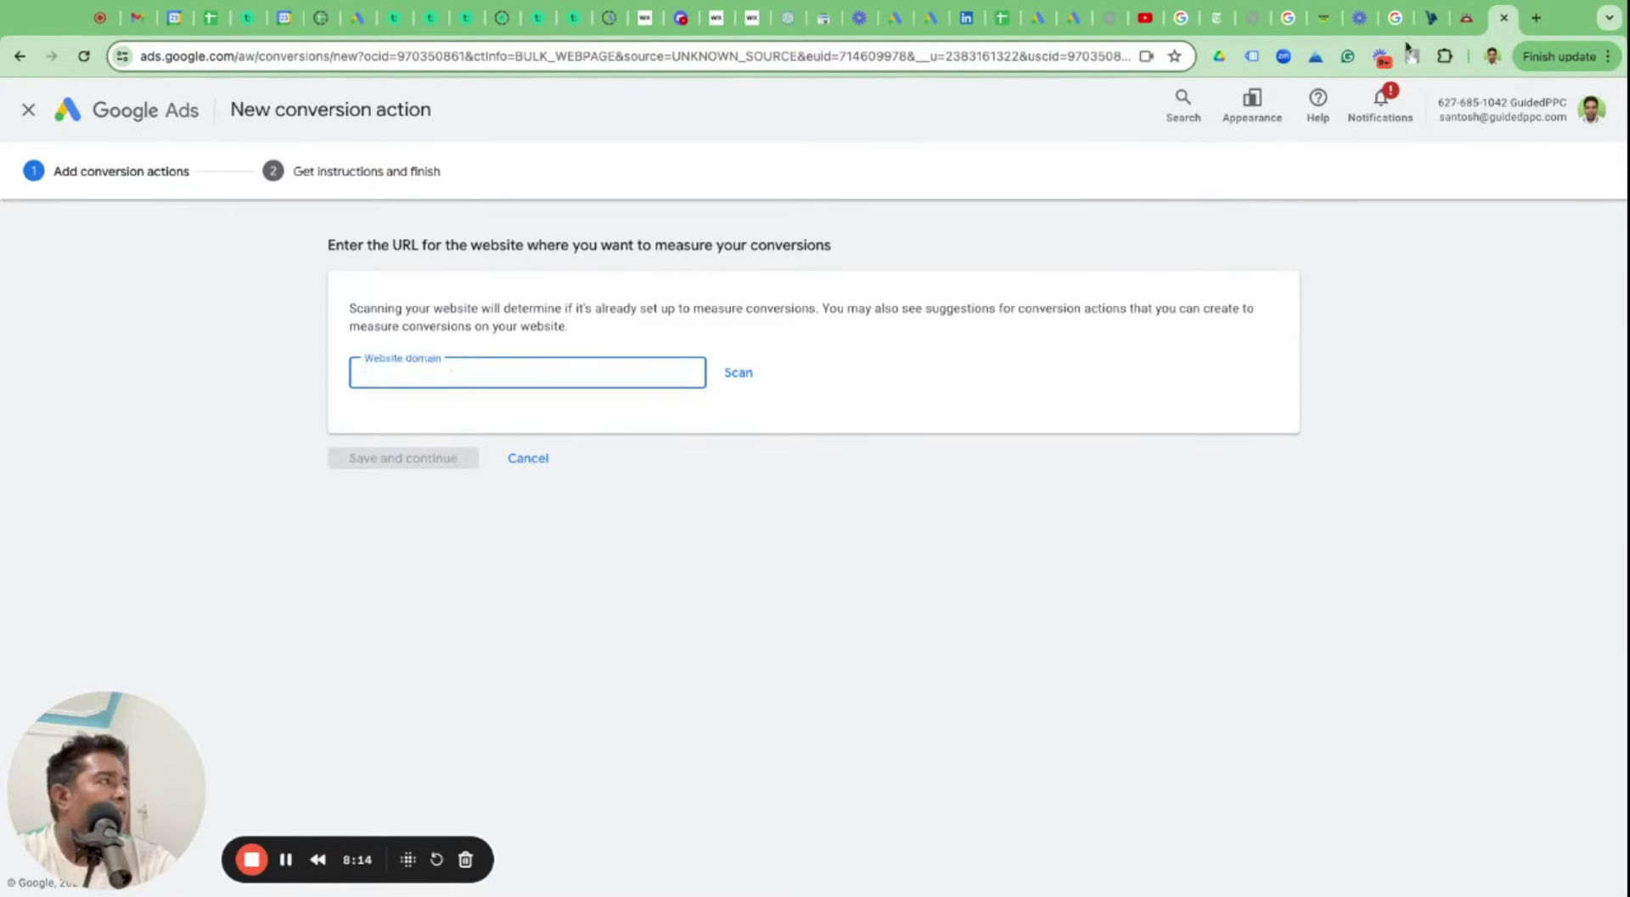
pyautogui.click(1465, 19)
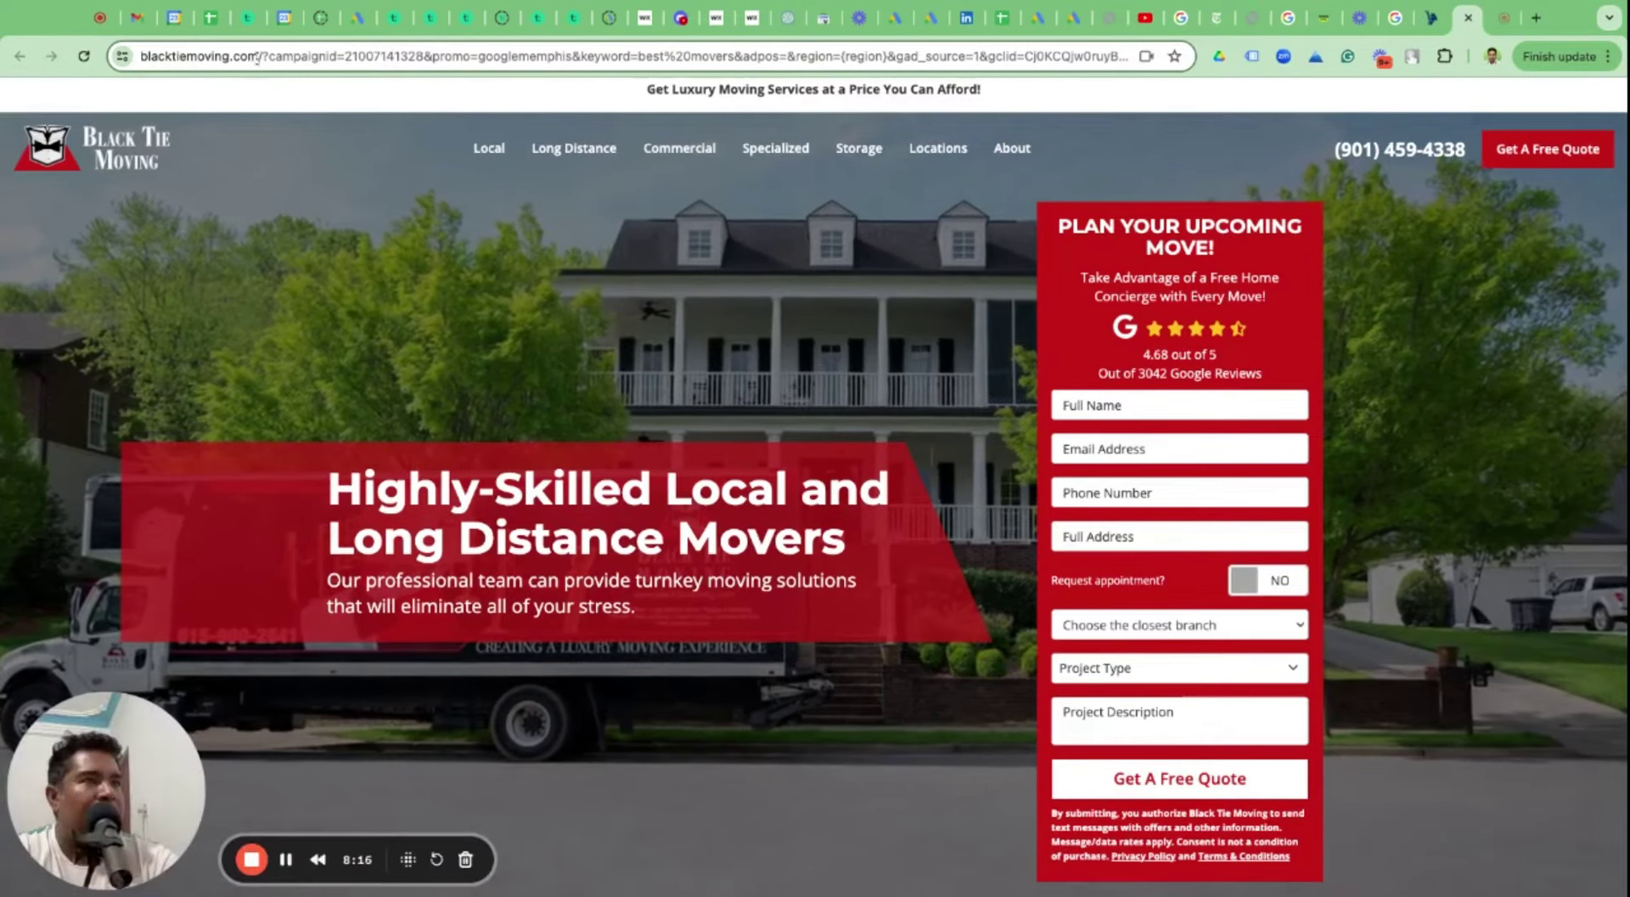
pyautogui.moveTo(259, 56); pyautogui.dragTo(136, 56)
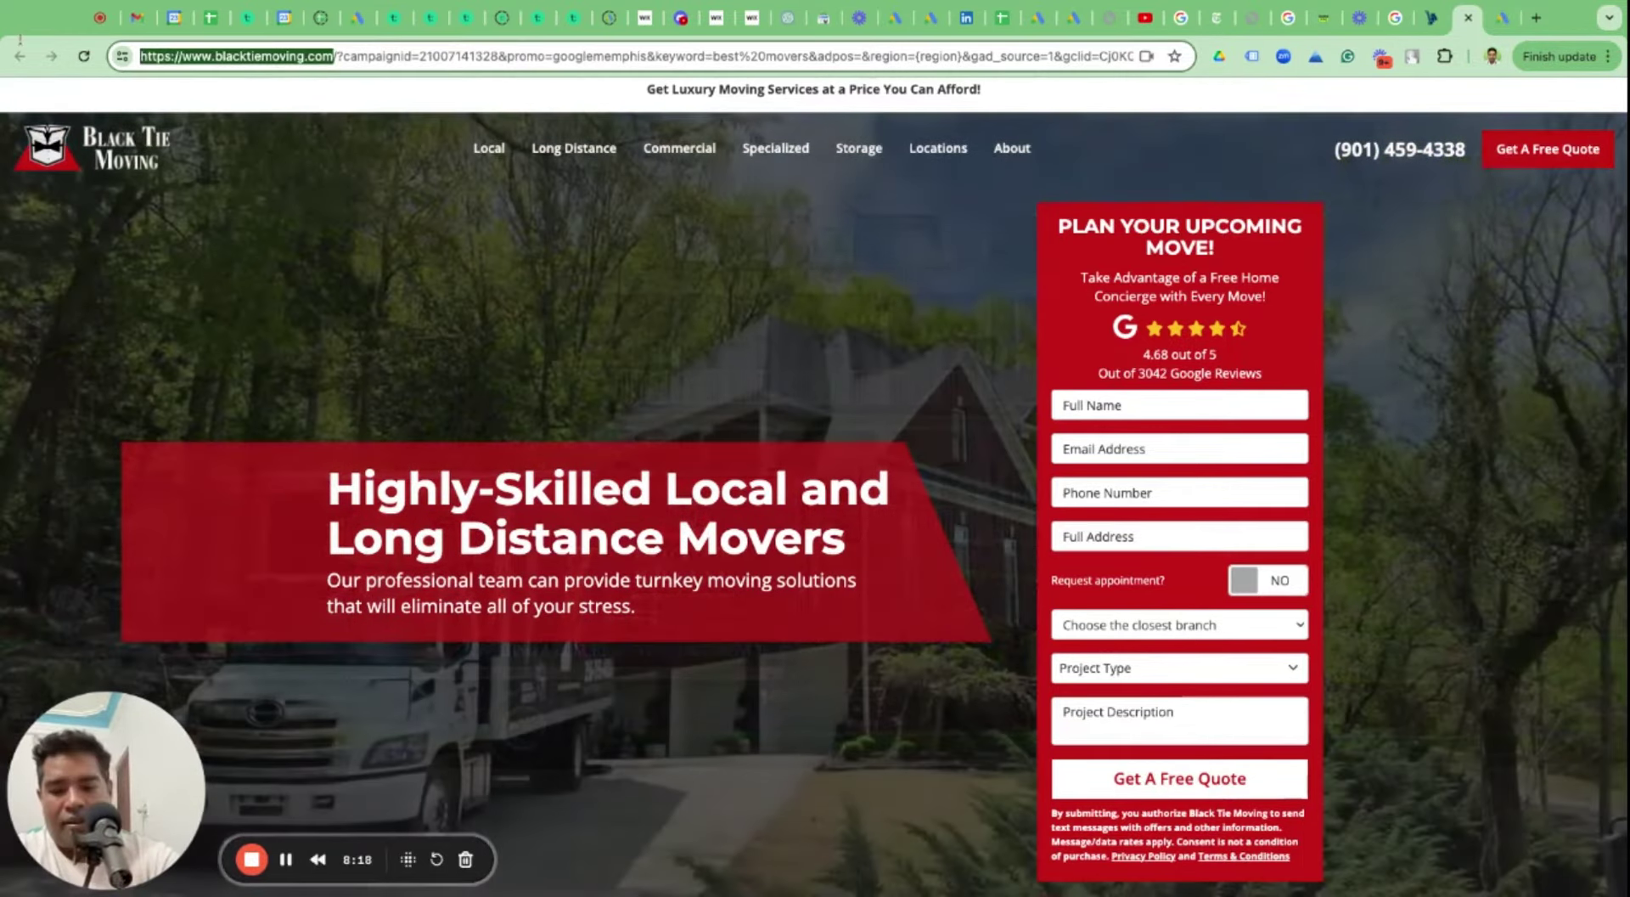
pyautogui.hotkey('ctrl', 'c')
pyautogui.click(1503, 17)
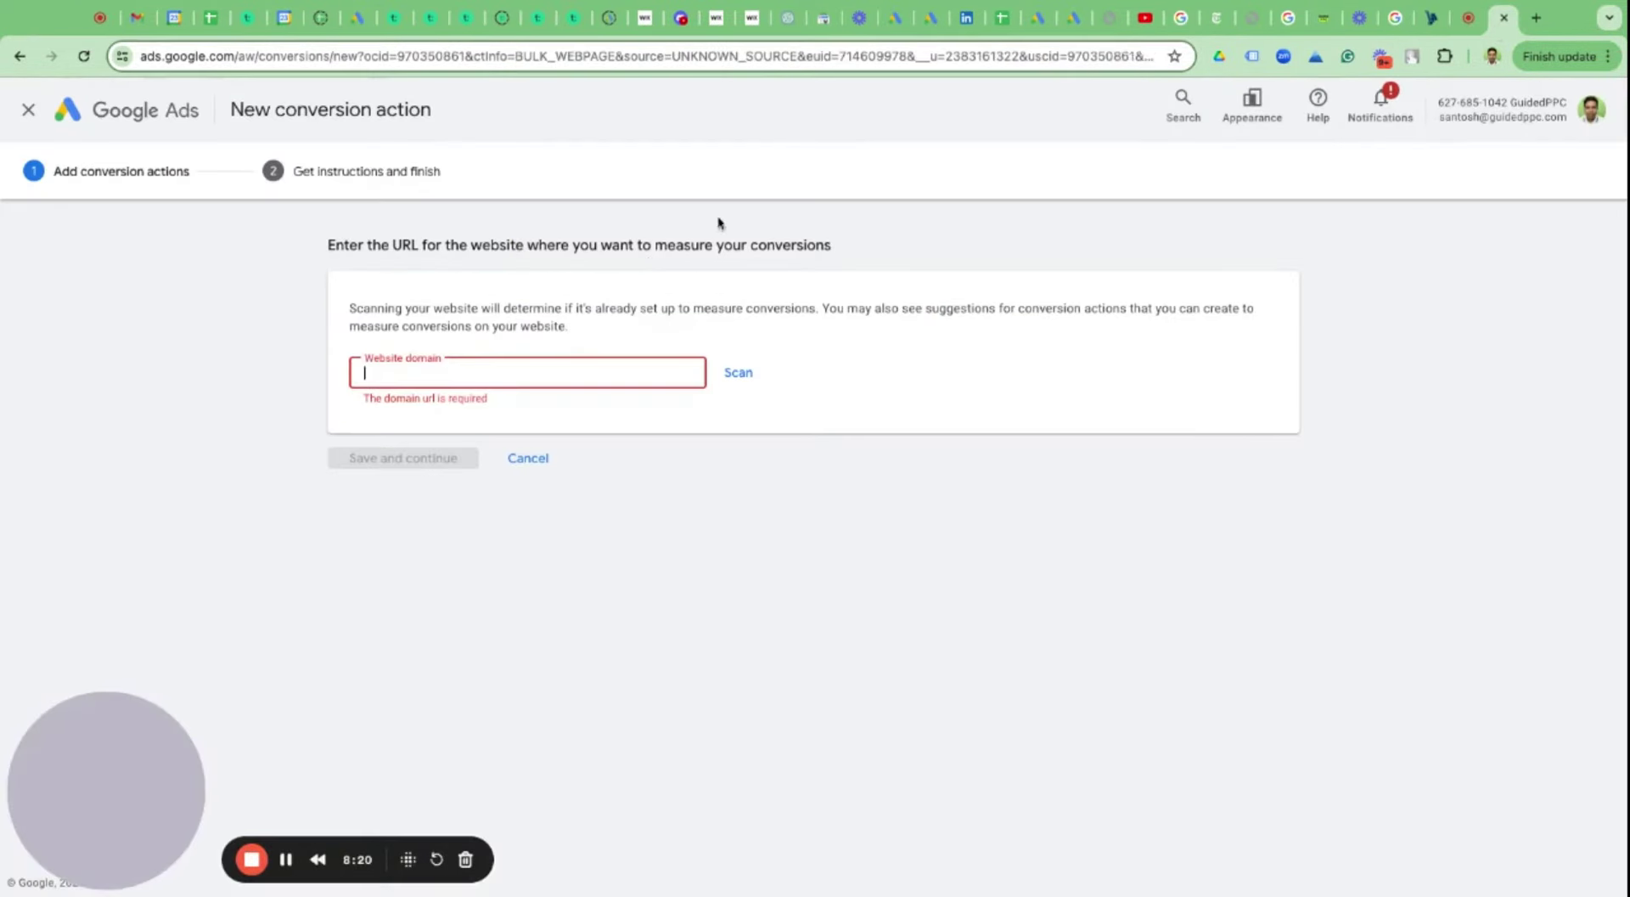
pyautogui.click(521, 373)
pyautogui.hotkey('ctrl', 'v')
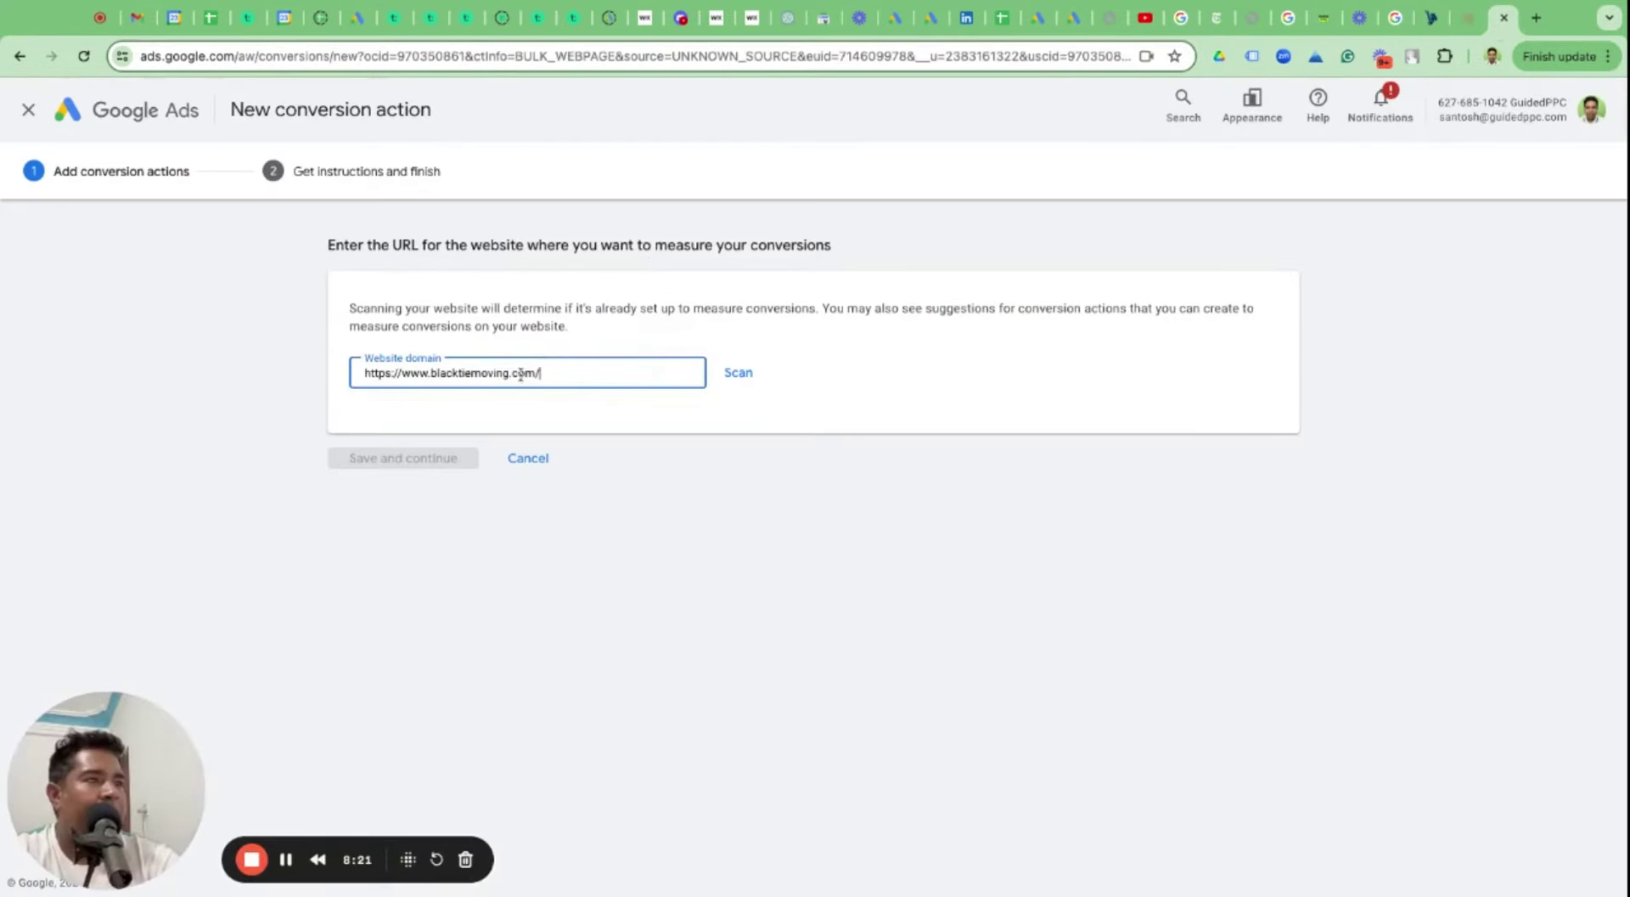
pyautogui.click(737, 376)
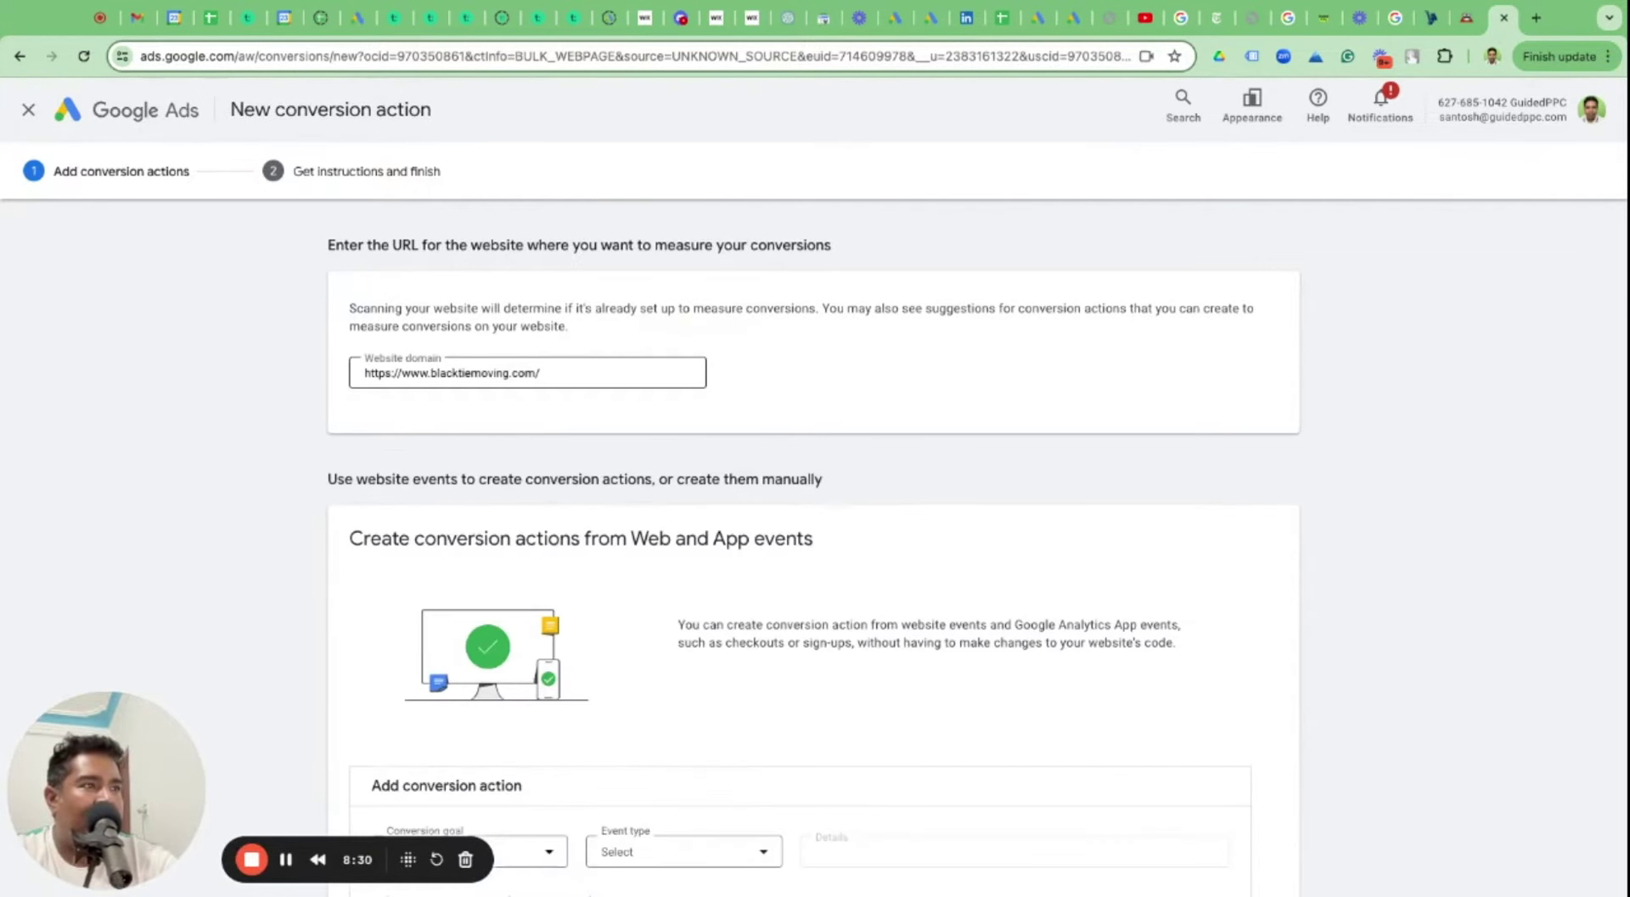
# Examine the event-based and manual conversion action options, glance at the YouTube tutorial results again, and cancel the new conversion action.
pyautogui.scroll(-2, 604, 620)
pyautogui.scroll(-1, 604, 622)
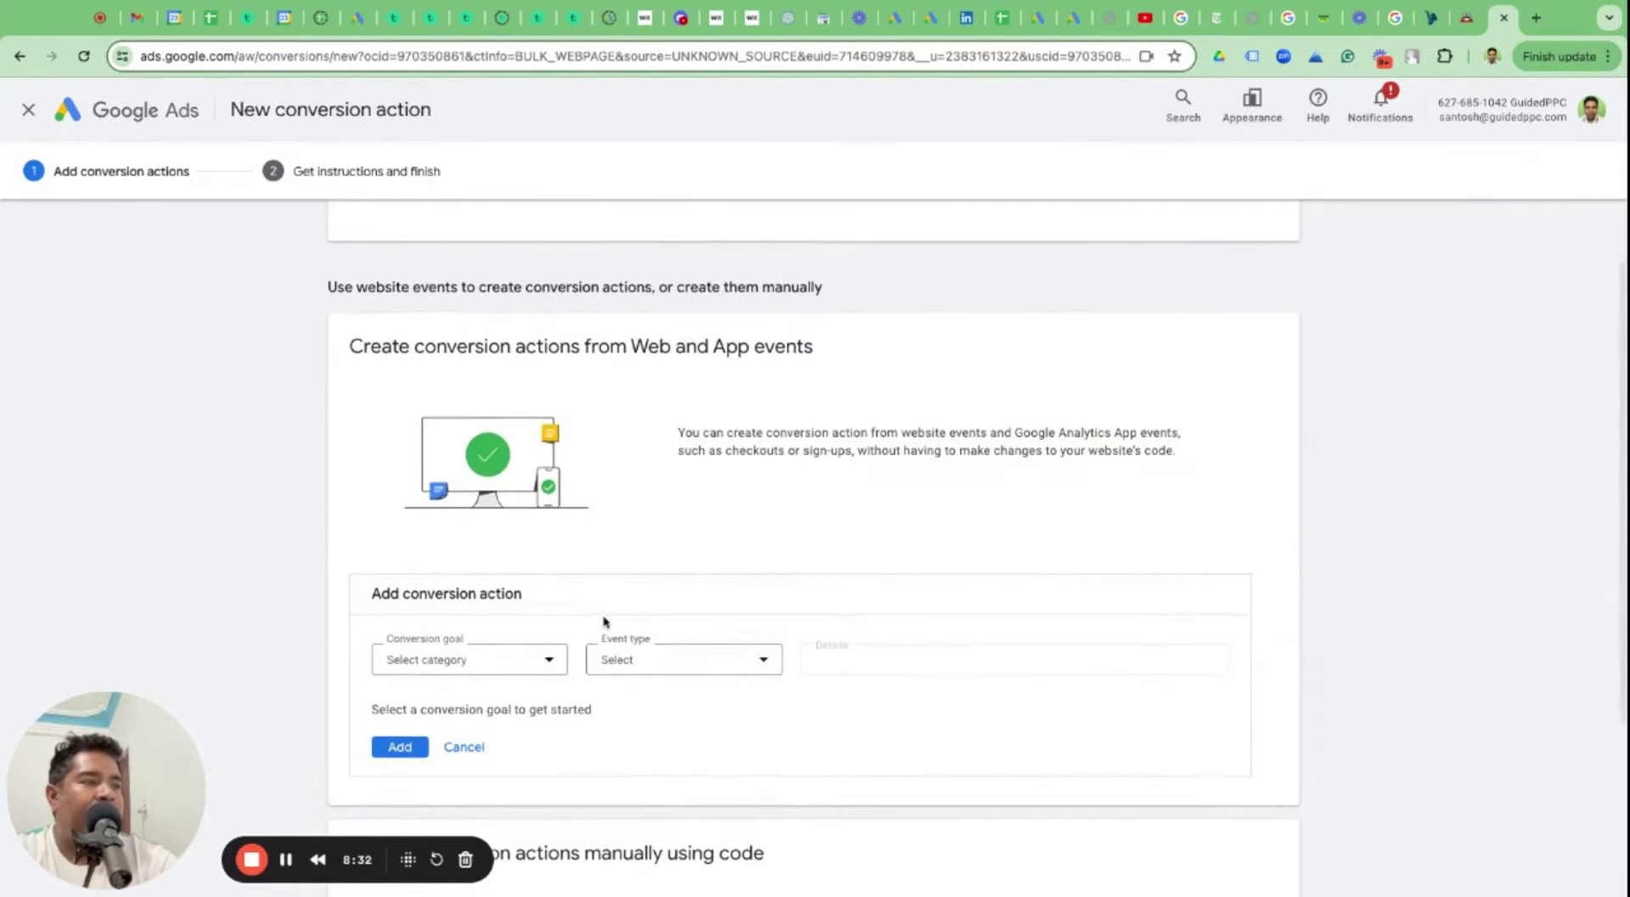
pyautogui.scroll(-5, 530, 639)
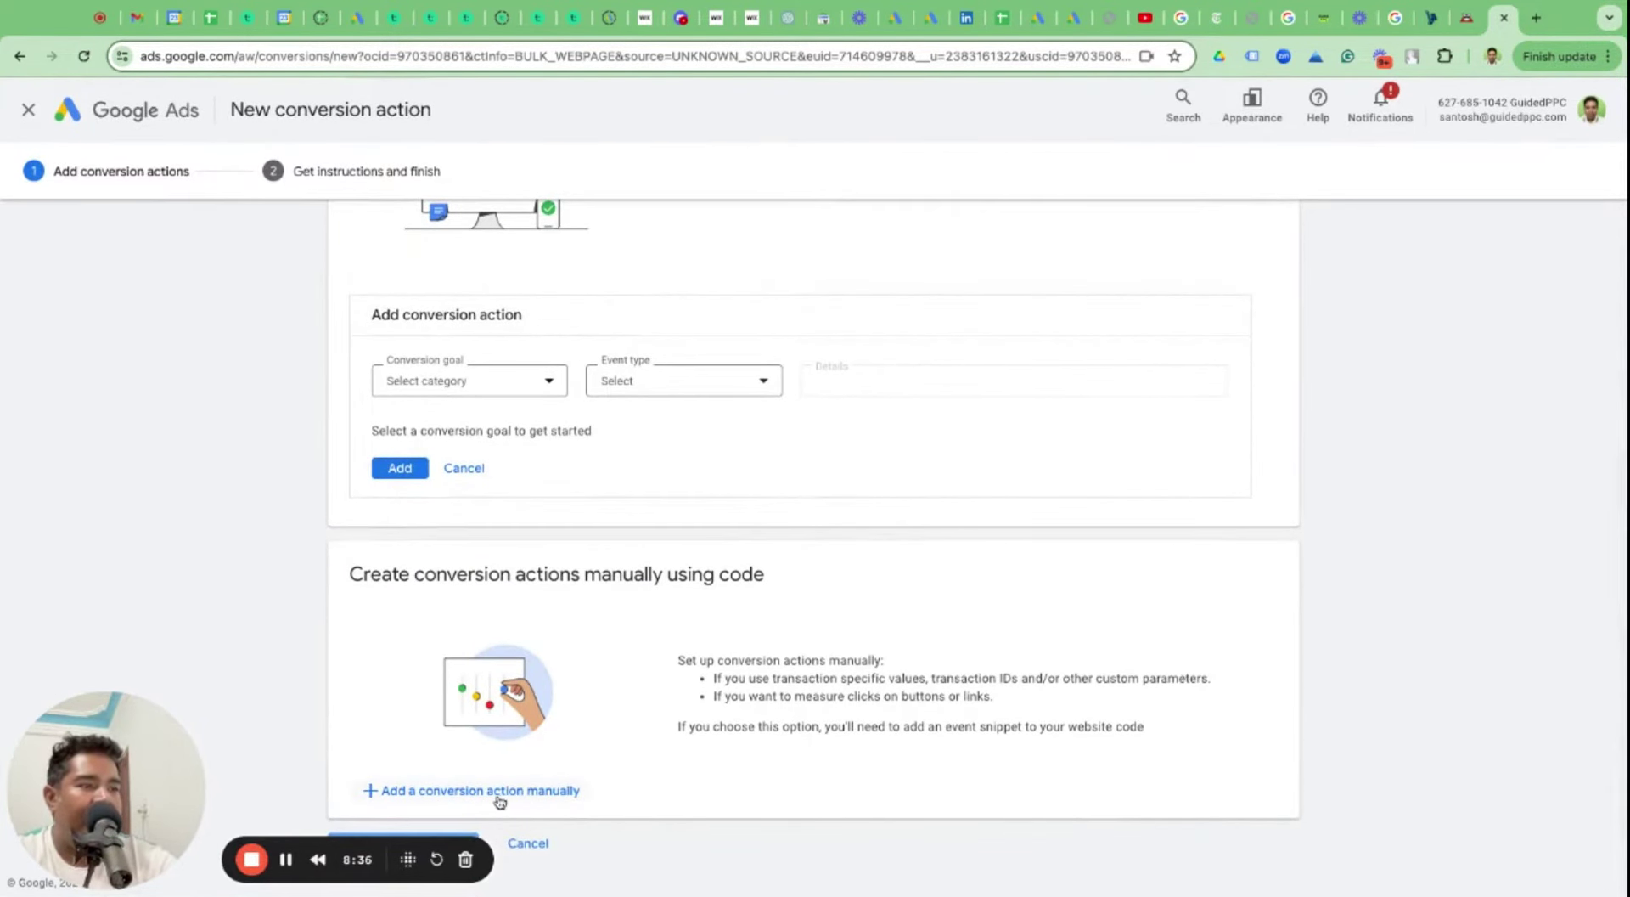
pyautogui.click(1147, 18)
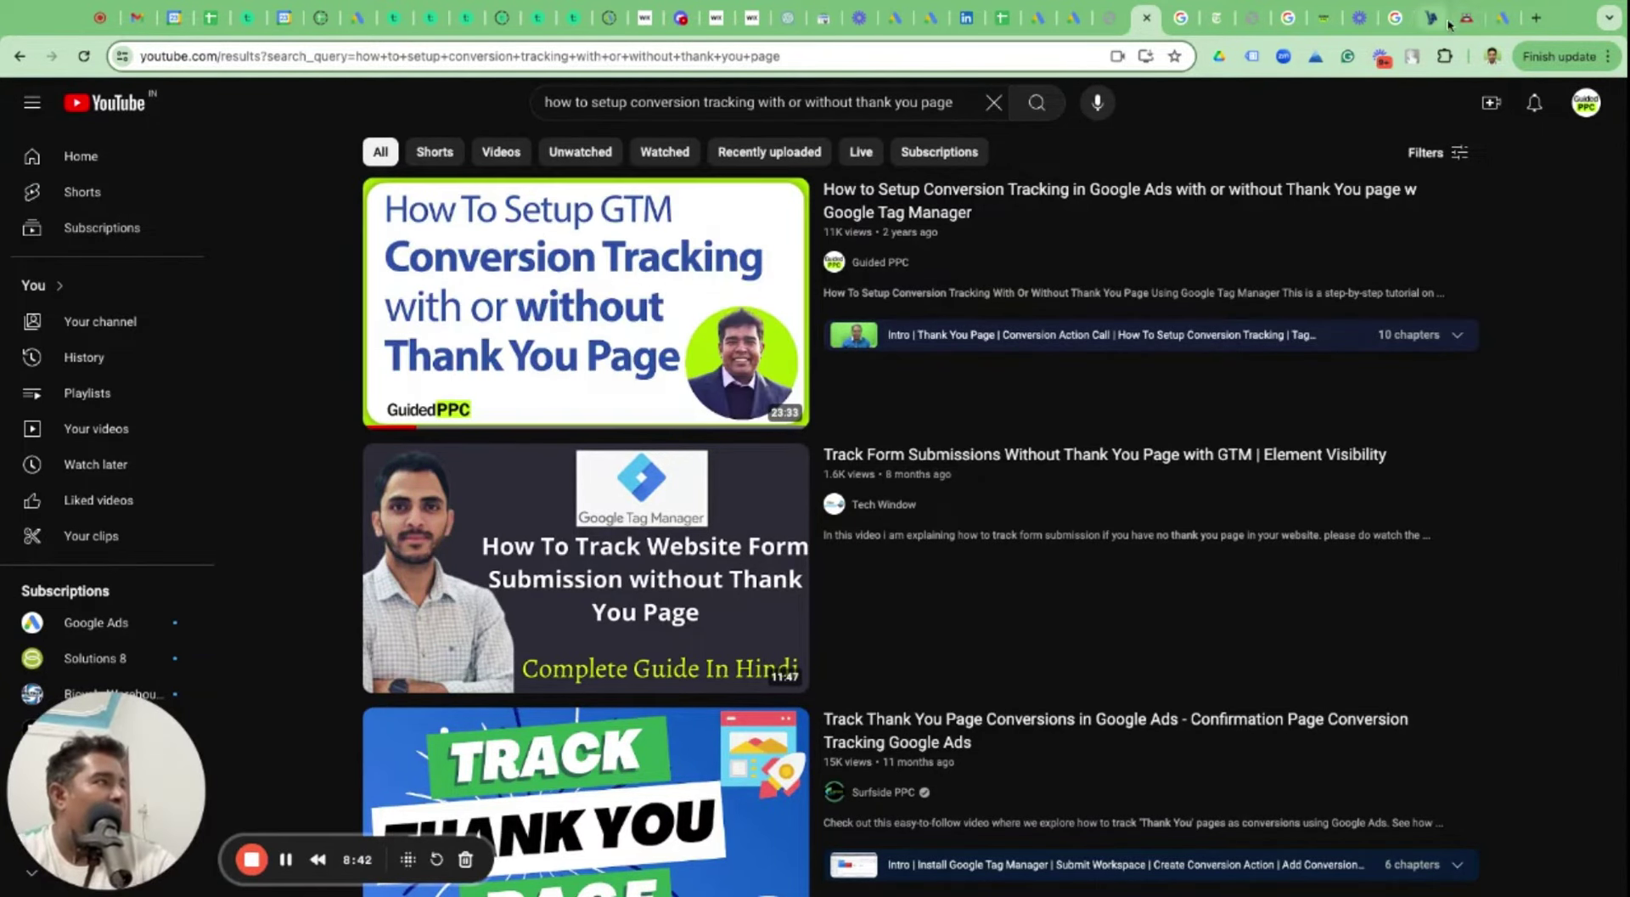
pyautogui.click(1496, 25)
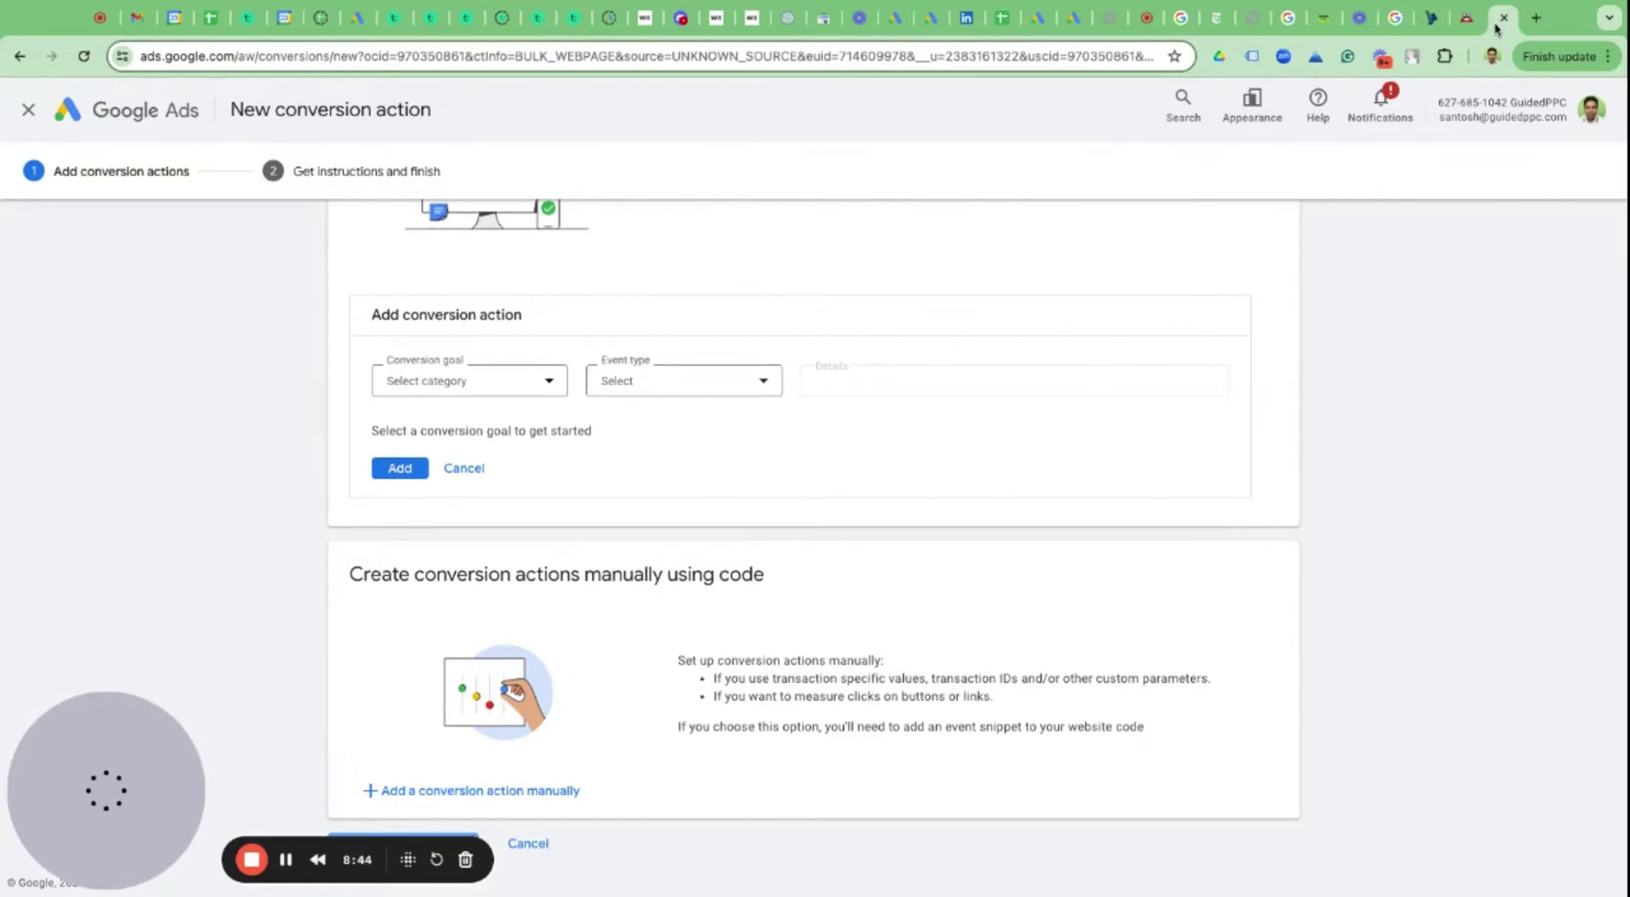
pyautogui.click(528, 843)
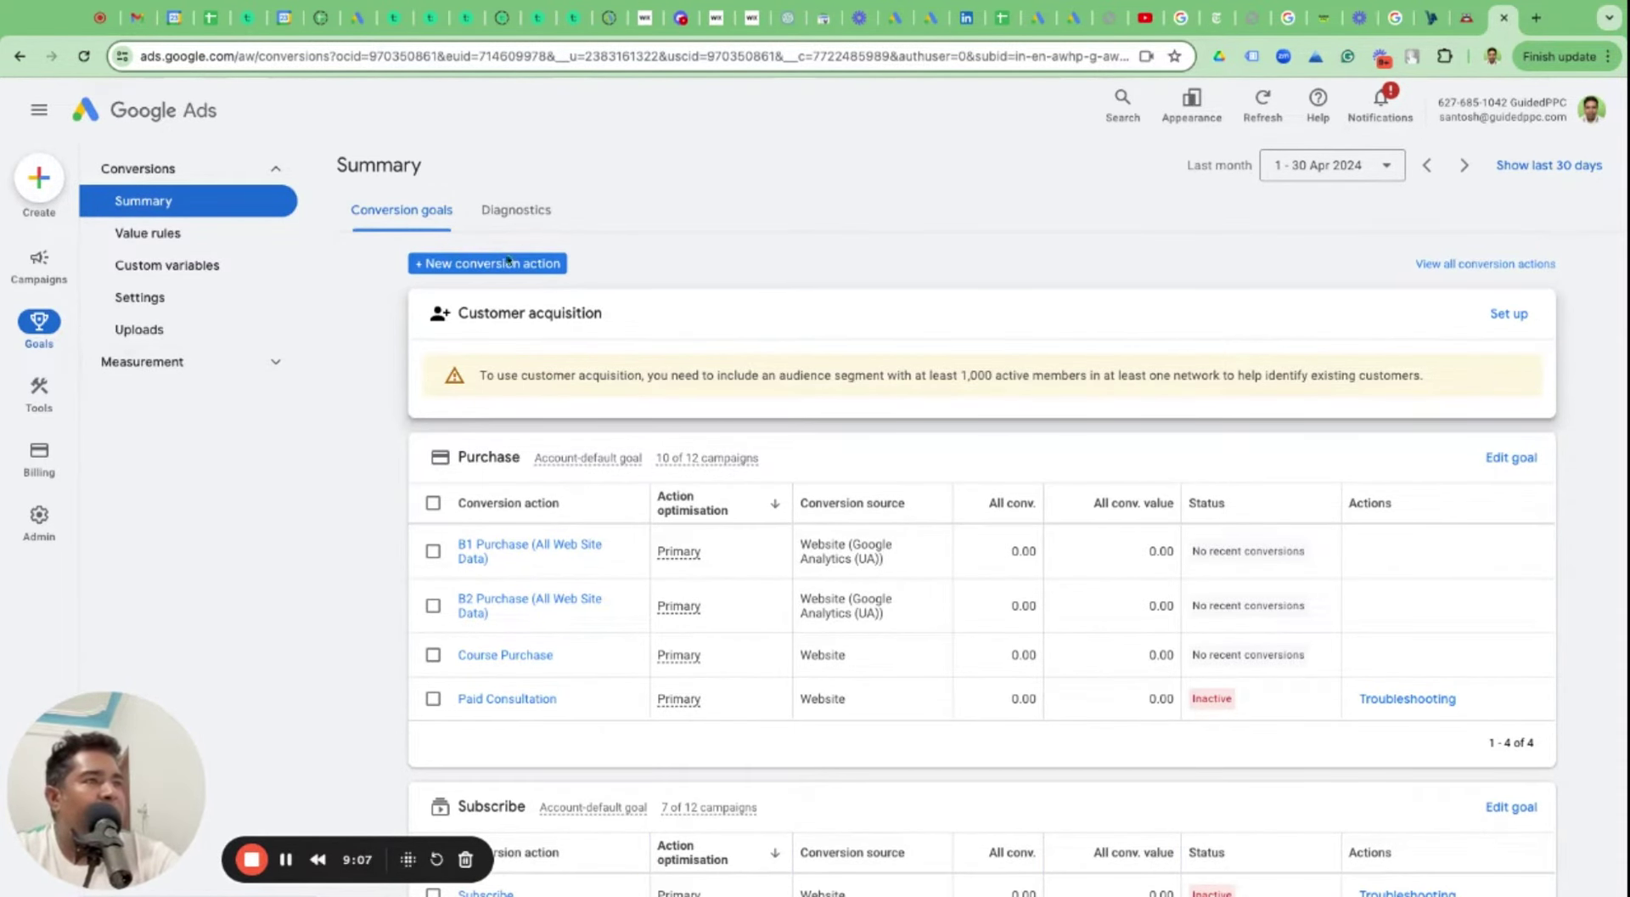
# Start a new Phone calls conversion action and examine the sources for calls from ads and calls to a website number.
pyautogui.click(483, 267)
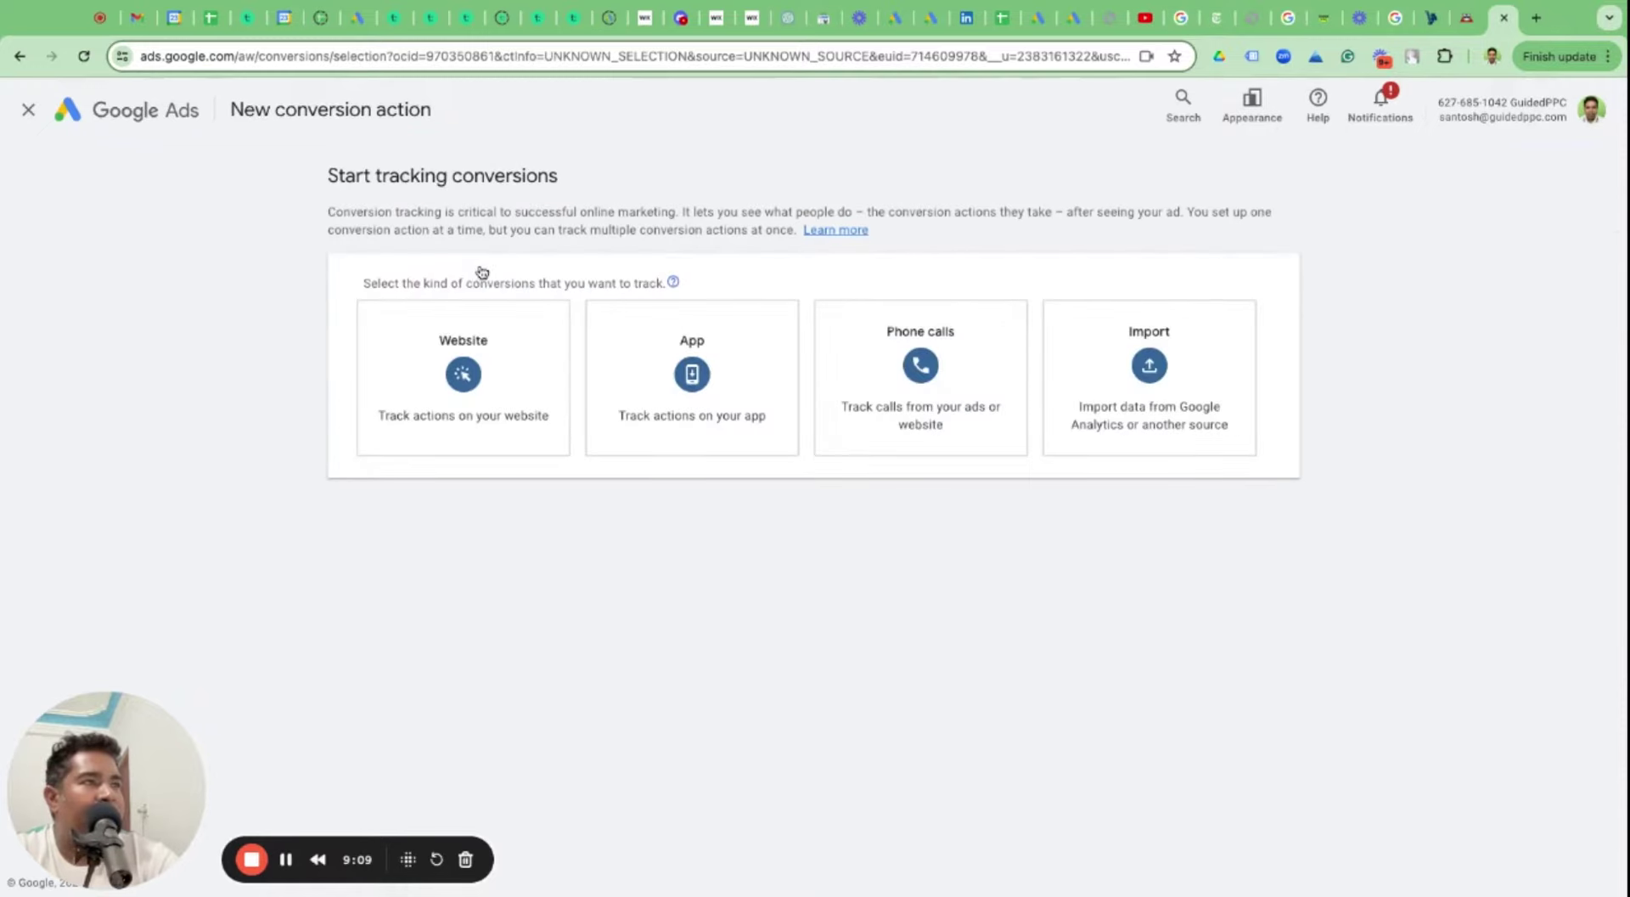
pyautogui.click(909, 370)
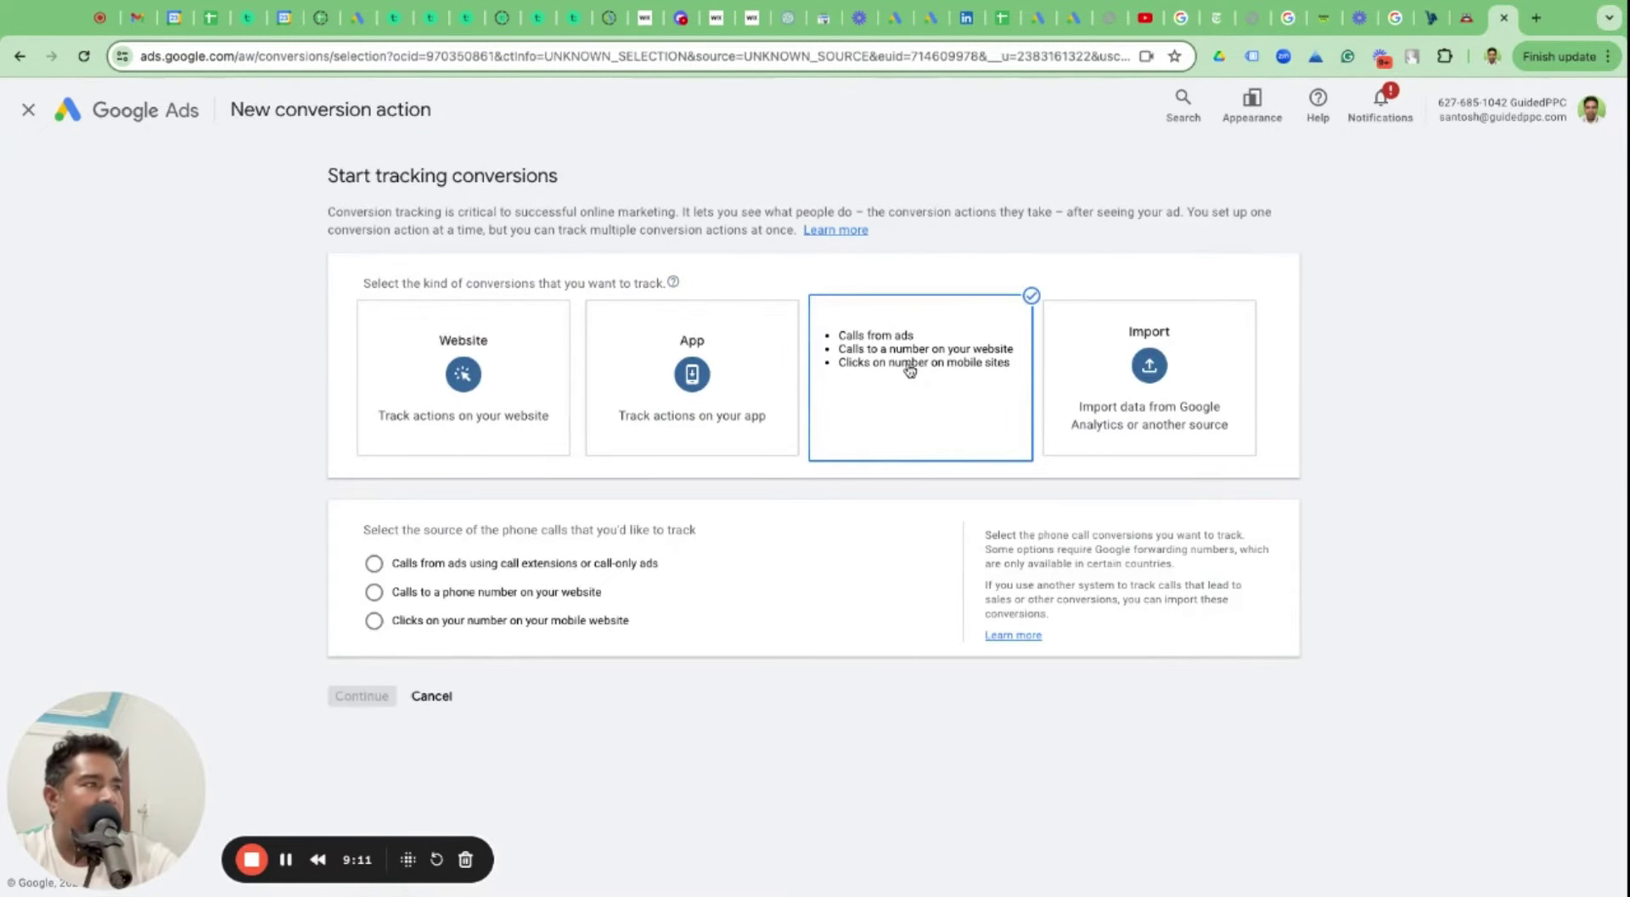
pyautogui.click(1466, 17)
pyautogui.click(1504, 17)
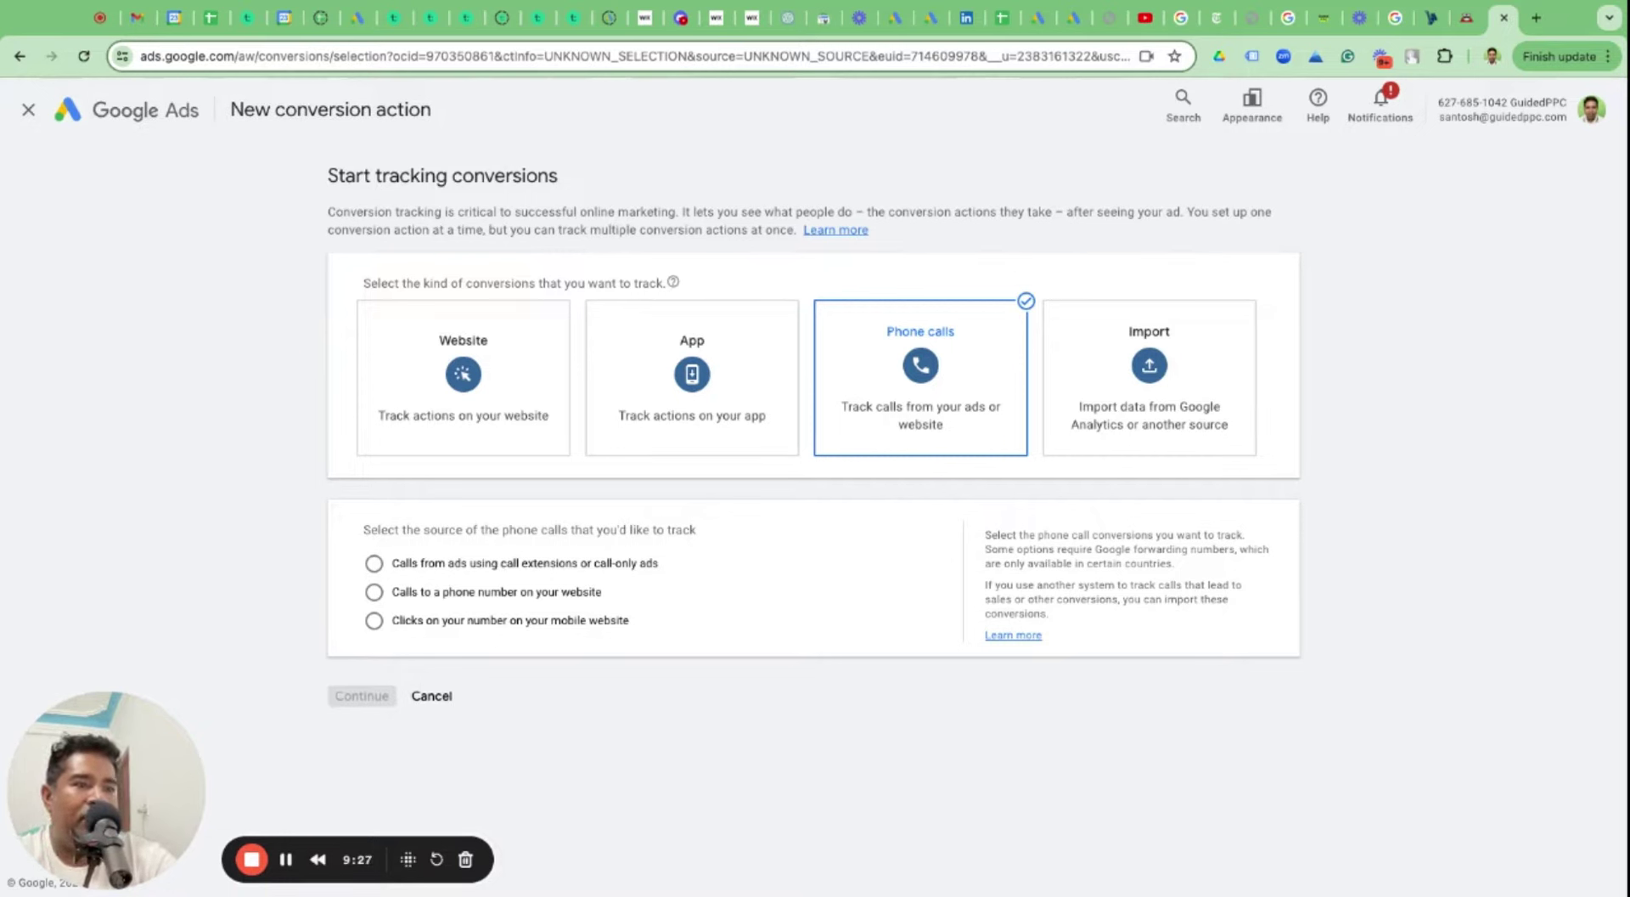
pyautogui.click(375, 565)
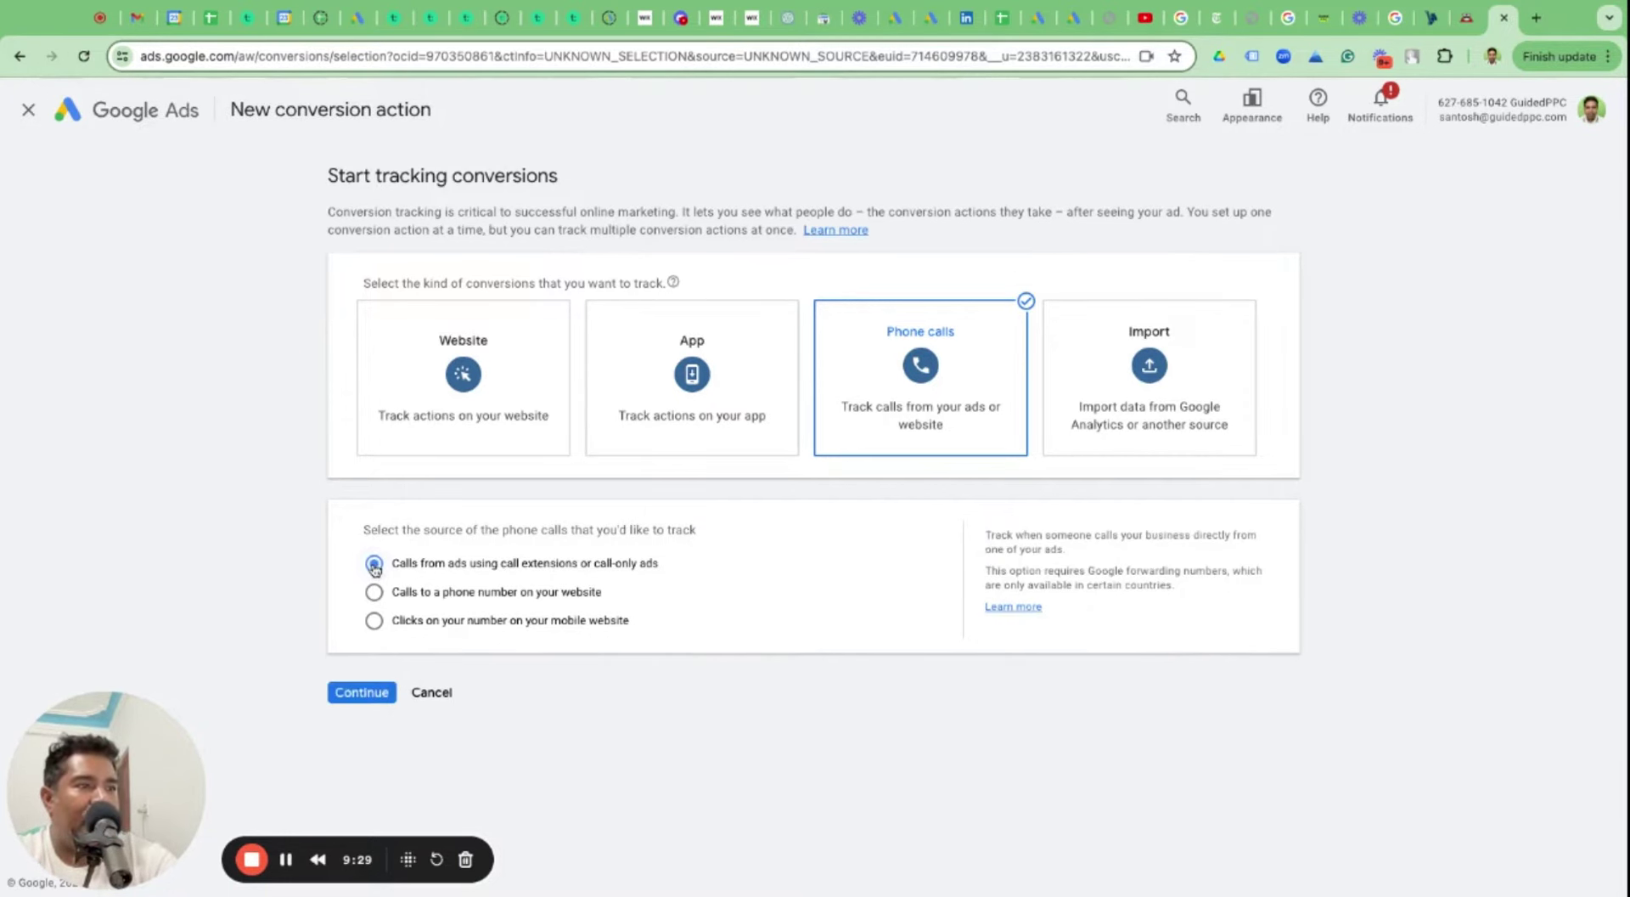
pyautogui.click(374, 592)
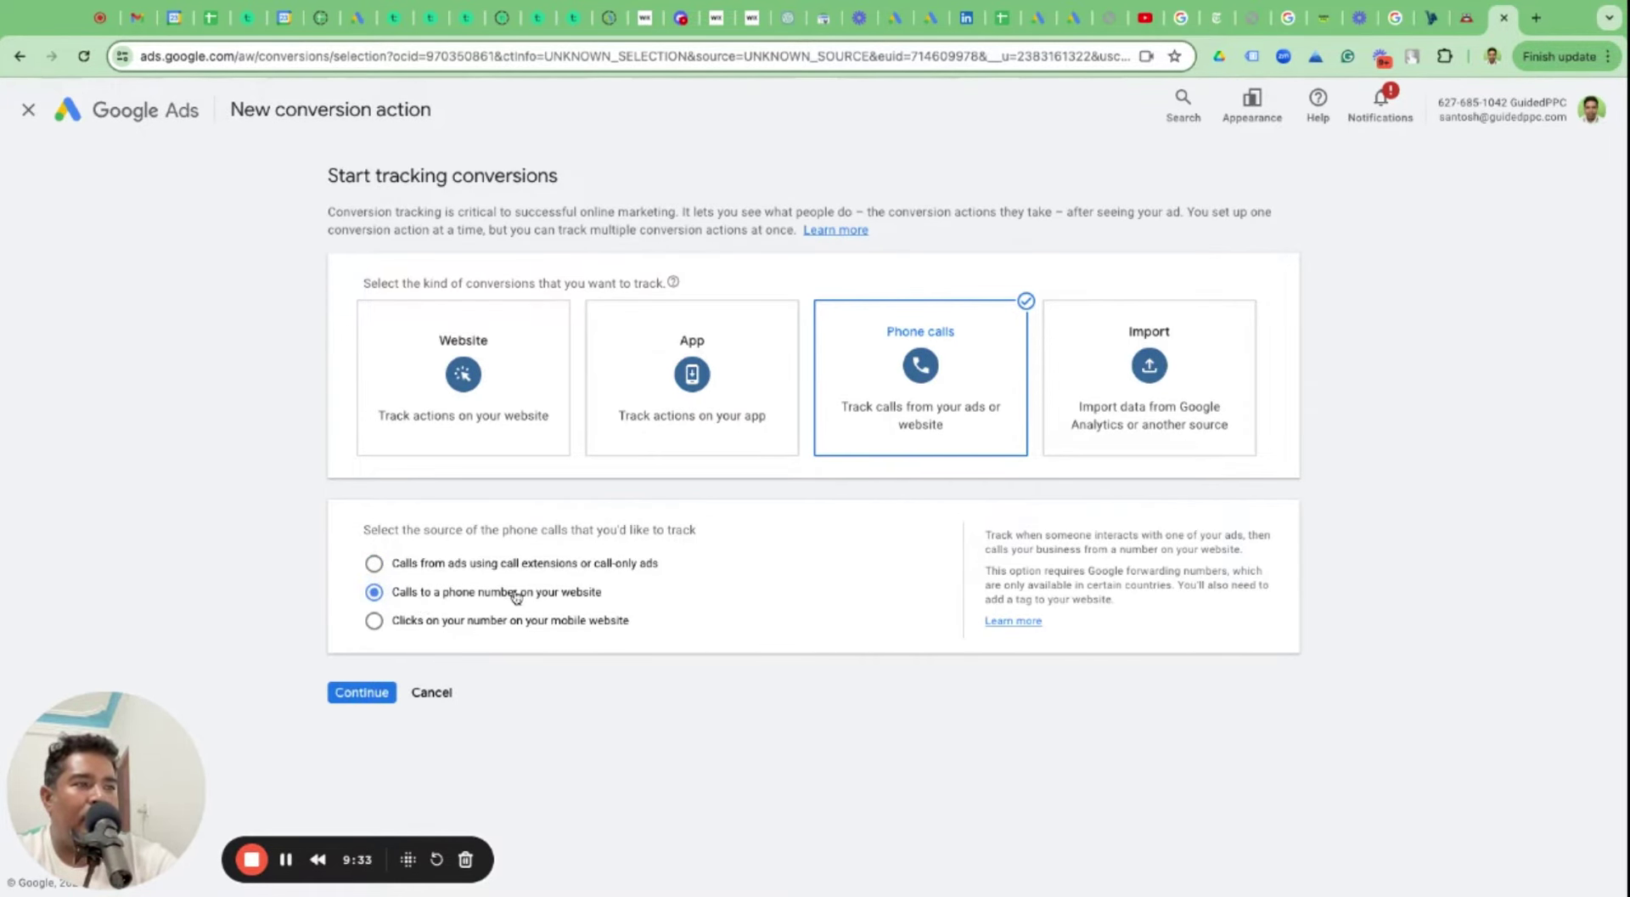
# Check the phone number on the Black Tie Moving page, examine the mobile website number clicks source, and cancel the conversion action.
pyautogui.click(1466, 17)
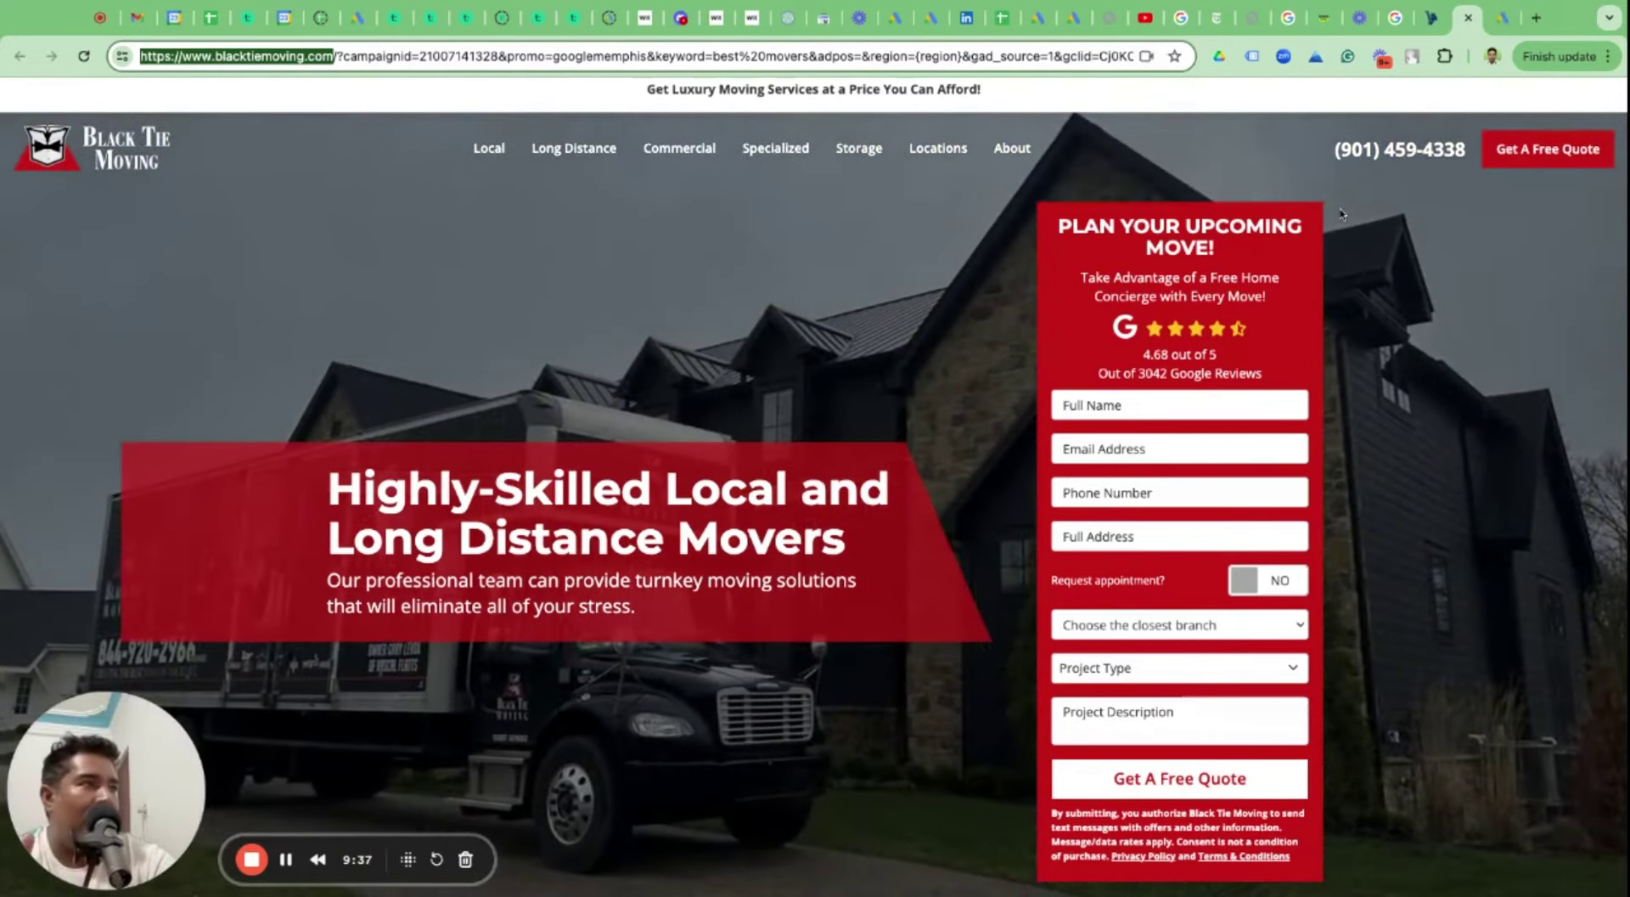
pyautogui.tripleClick(1377, 149)
pyautogui.click(1376, 149)
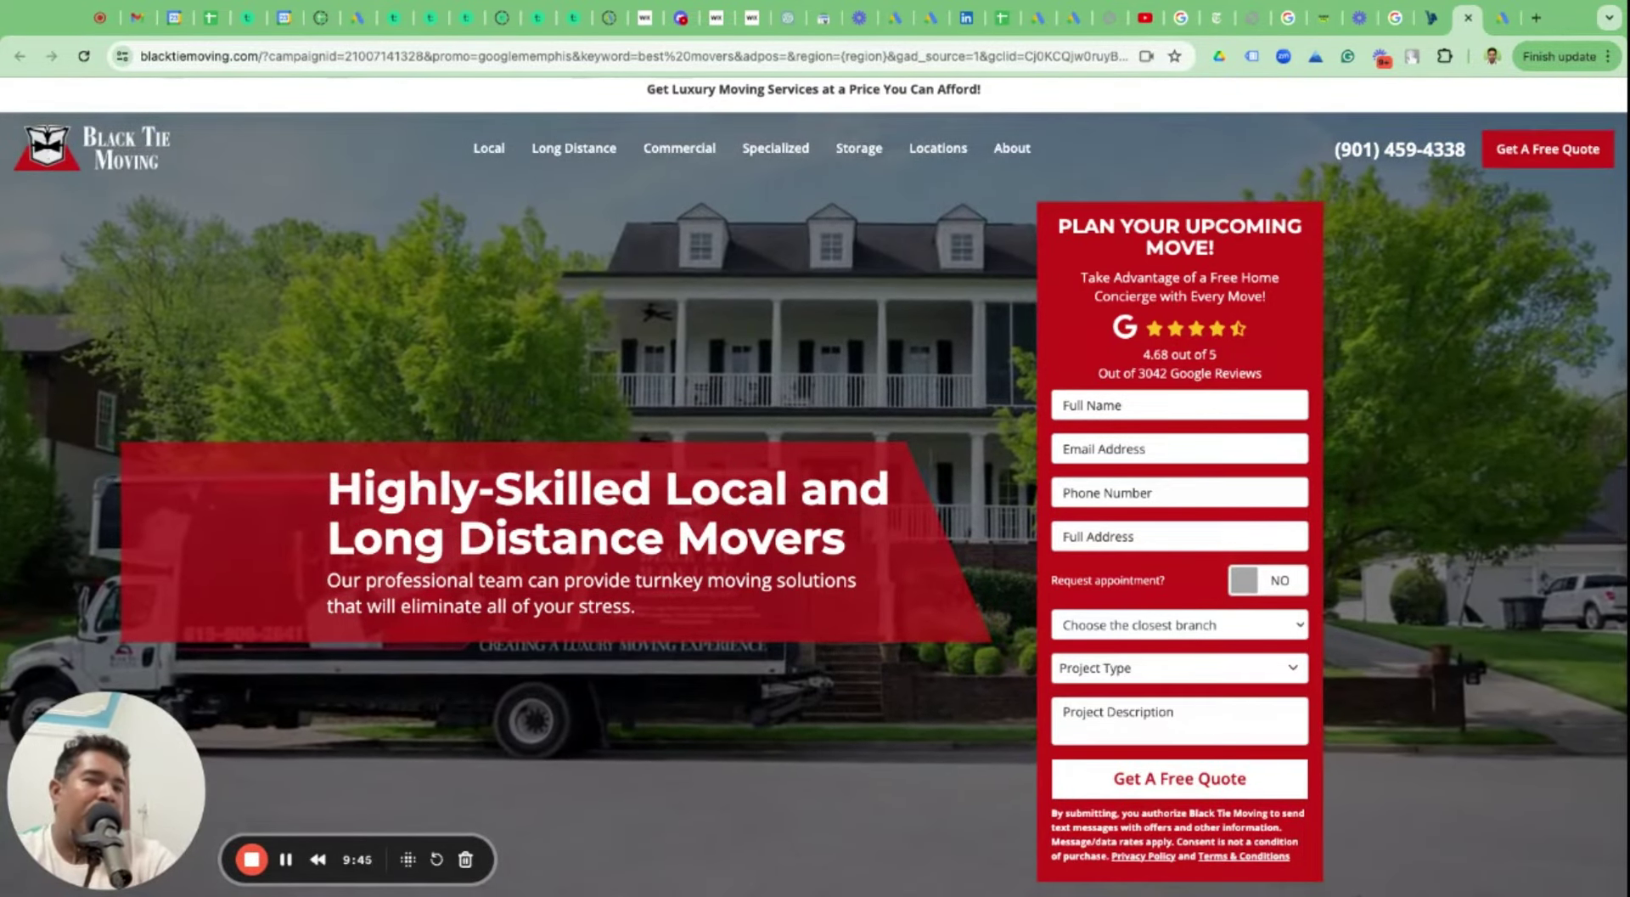
pyautogui.click(1501, 18)
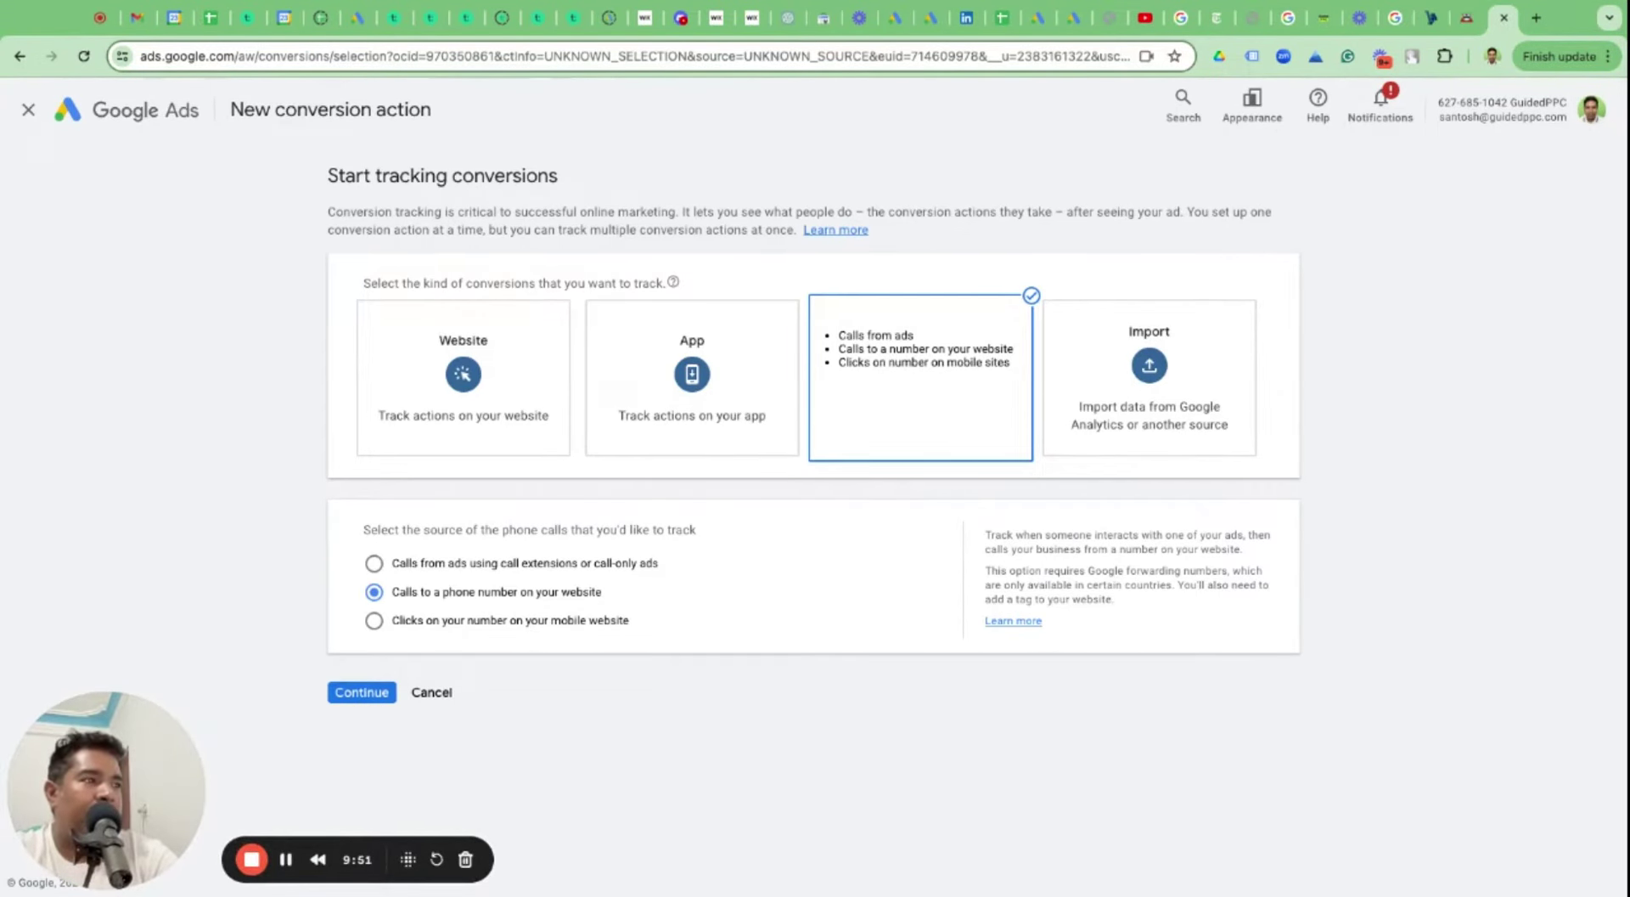
pyautogui.click(374, 622)
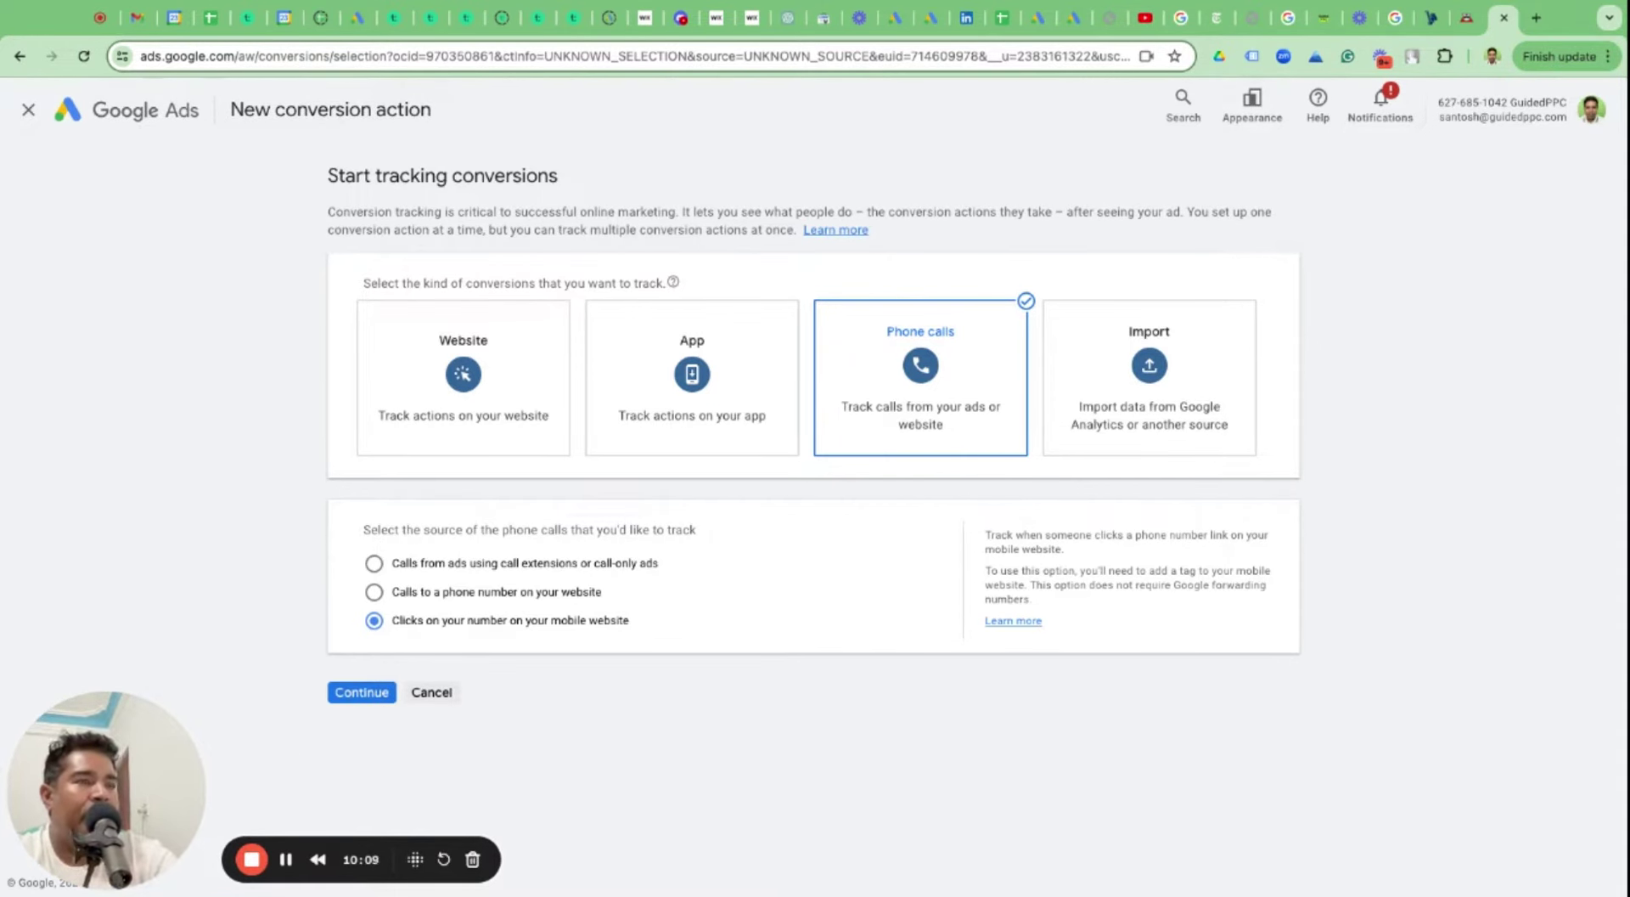
pyautogui.click(27, 112)
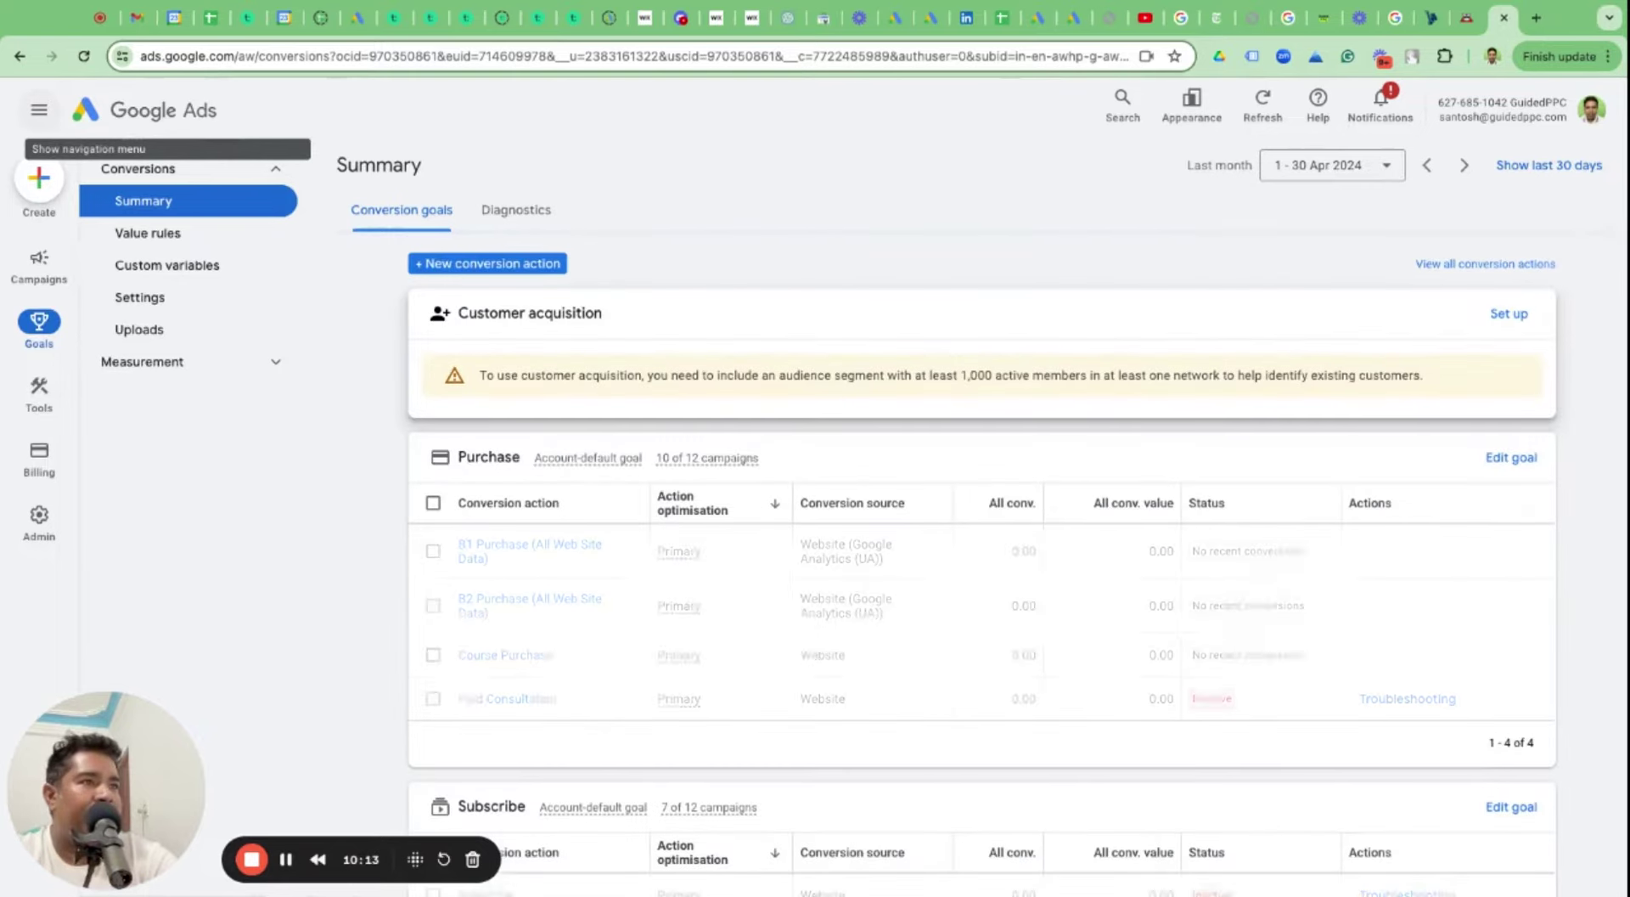
# Go to the account's campaigns and start creating a new campaign.
pyautogui.click(38, 260)
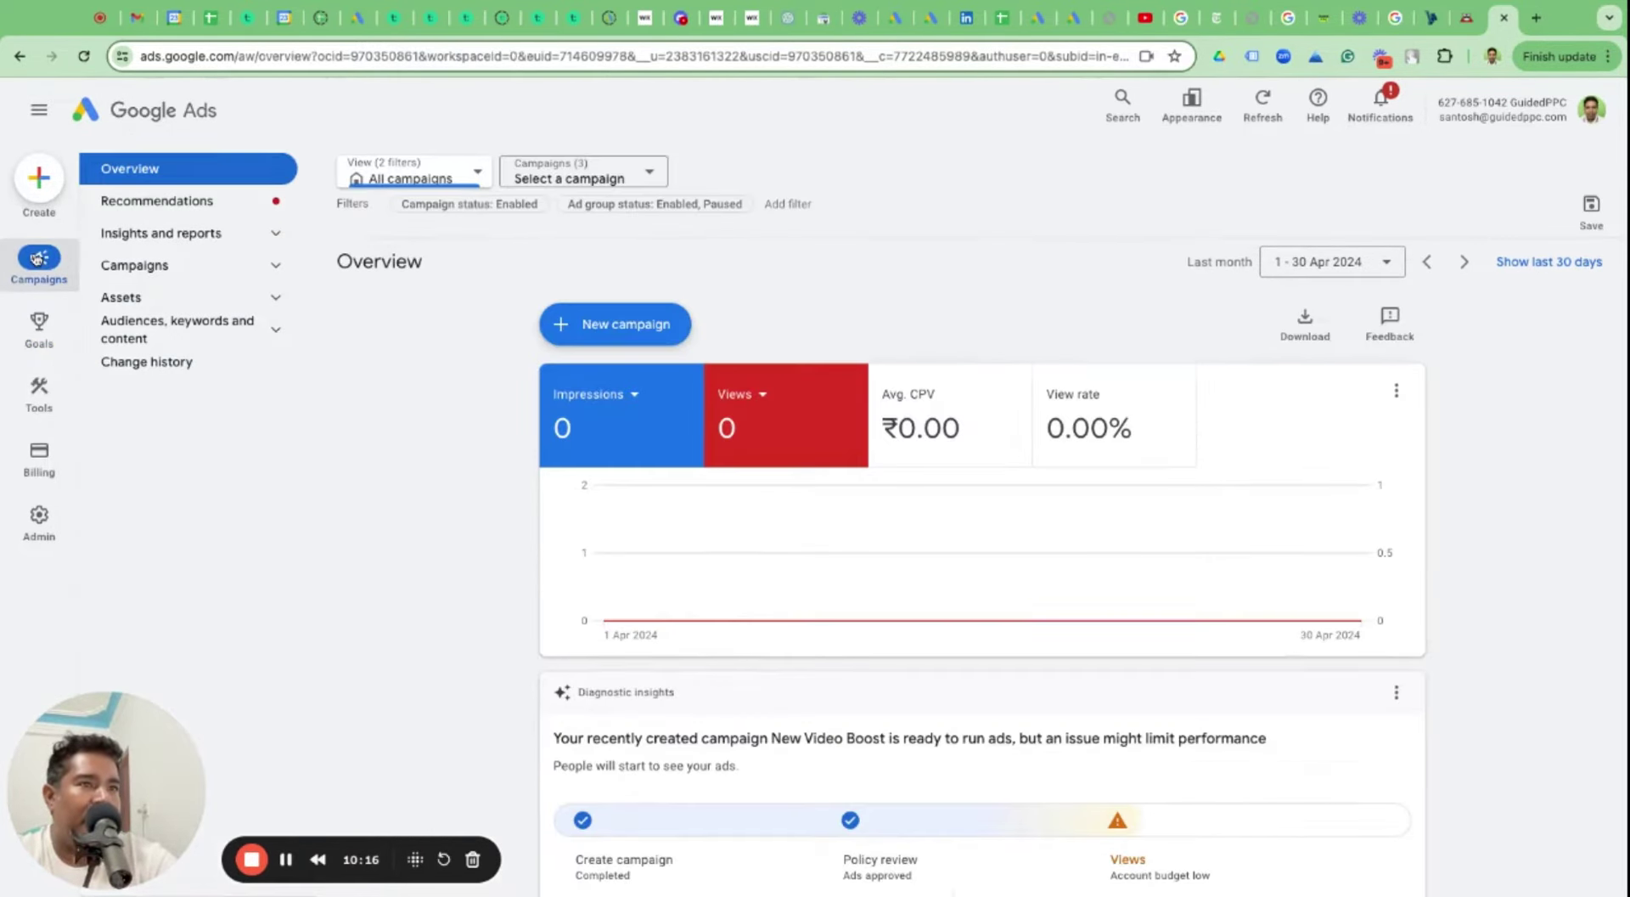
pyautogui.click(135, 265)
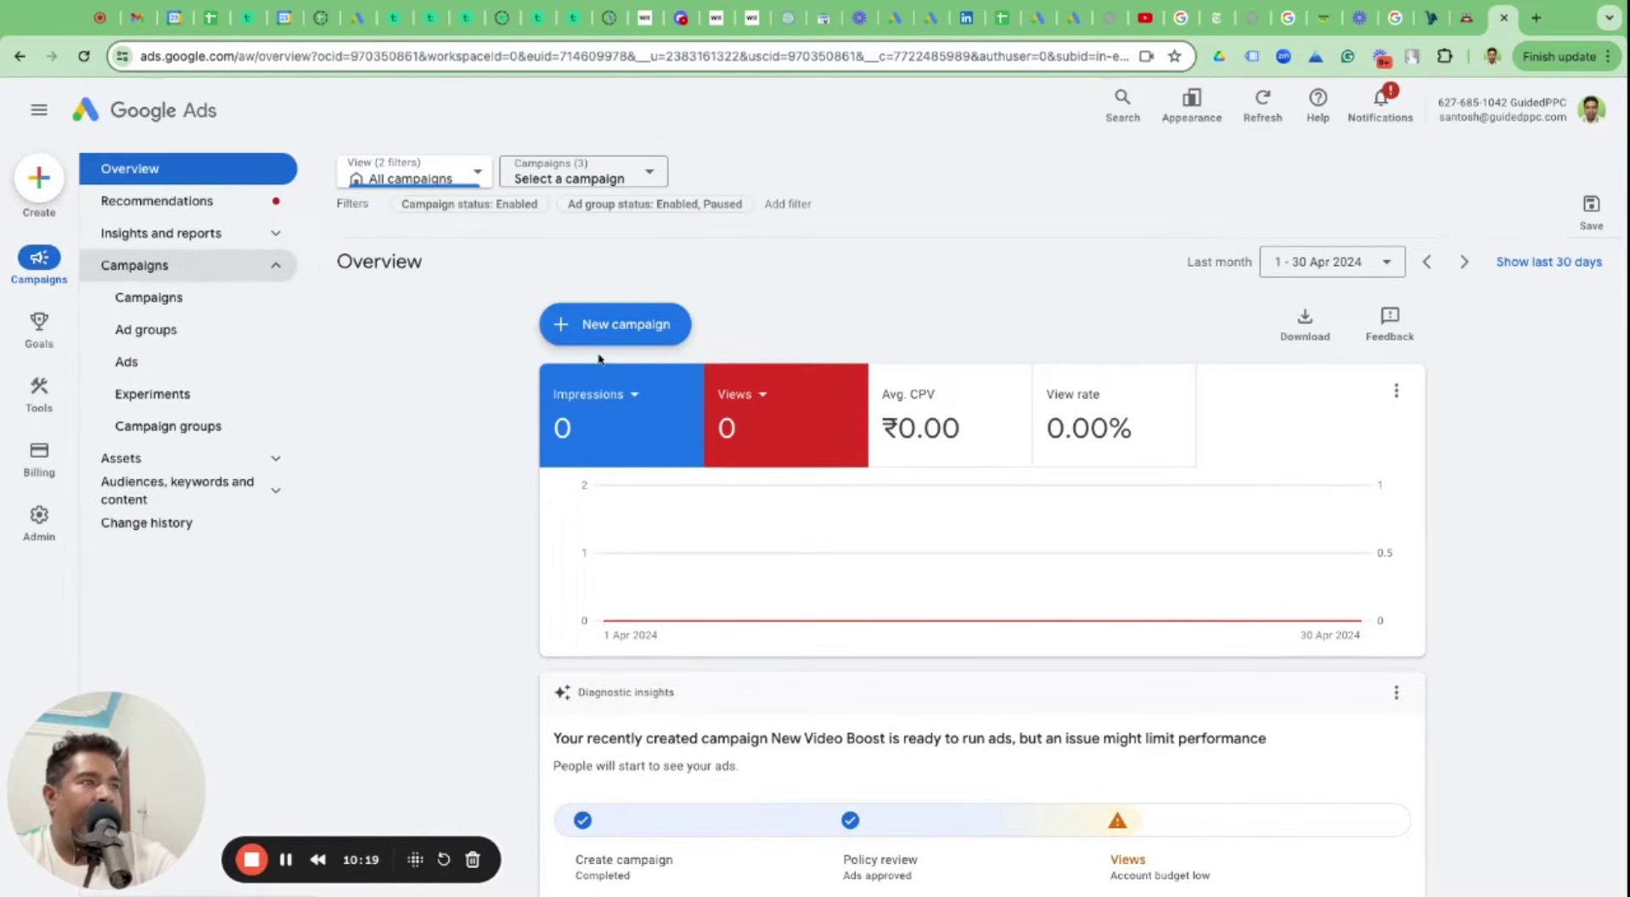
pyautogui.click(582, 331)
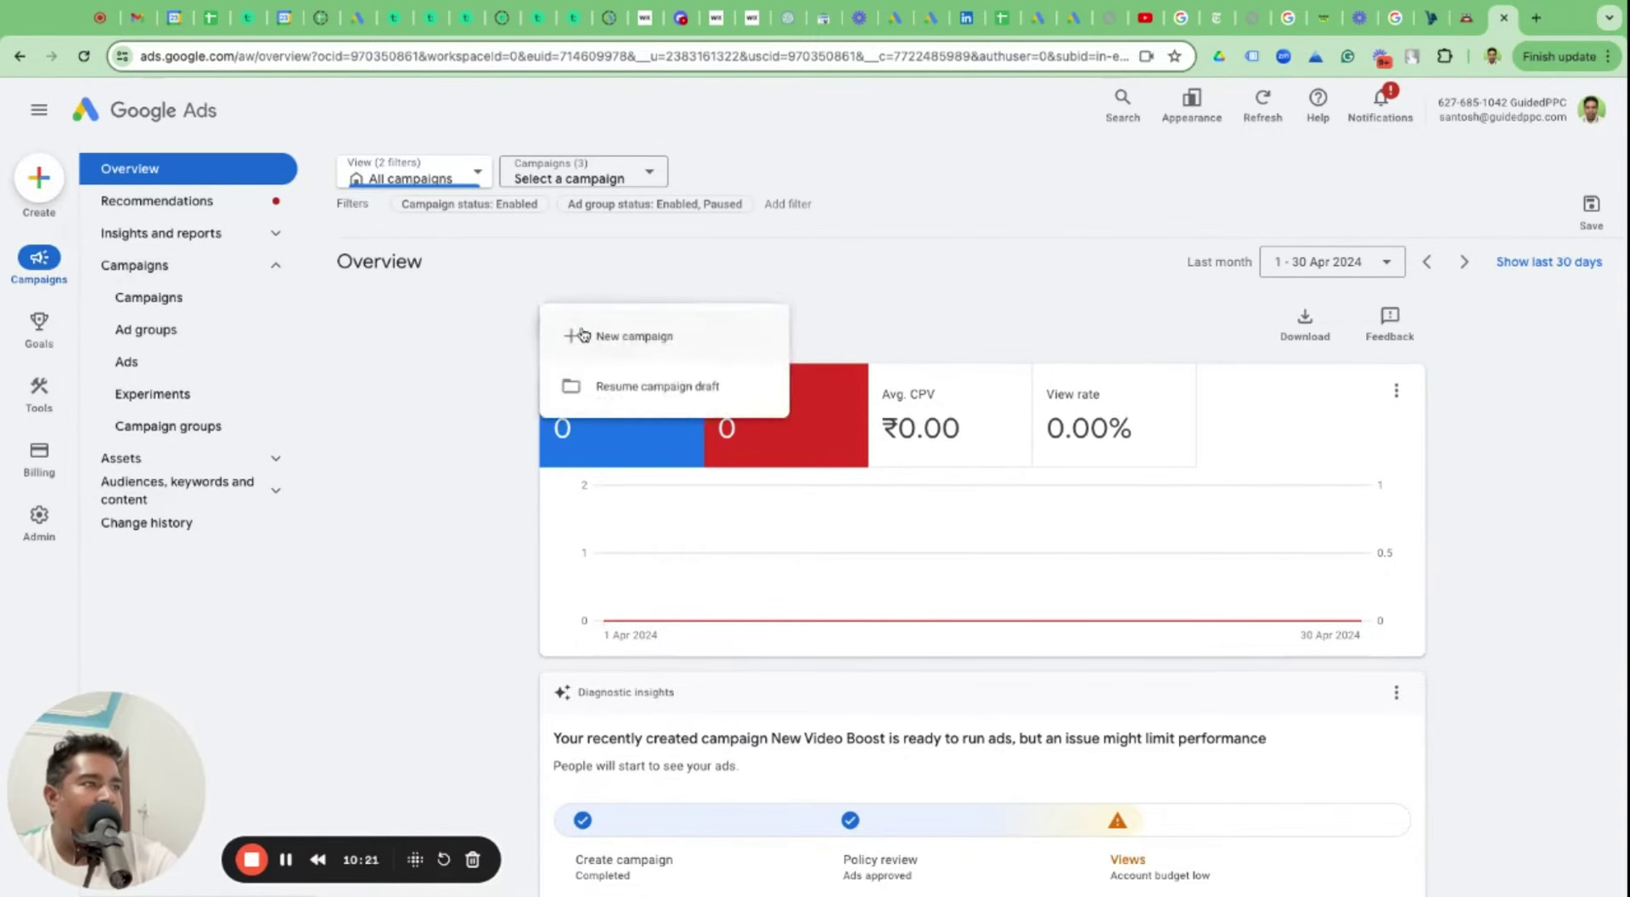
pyautogui.click(631, 337)
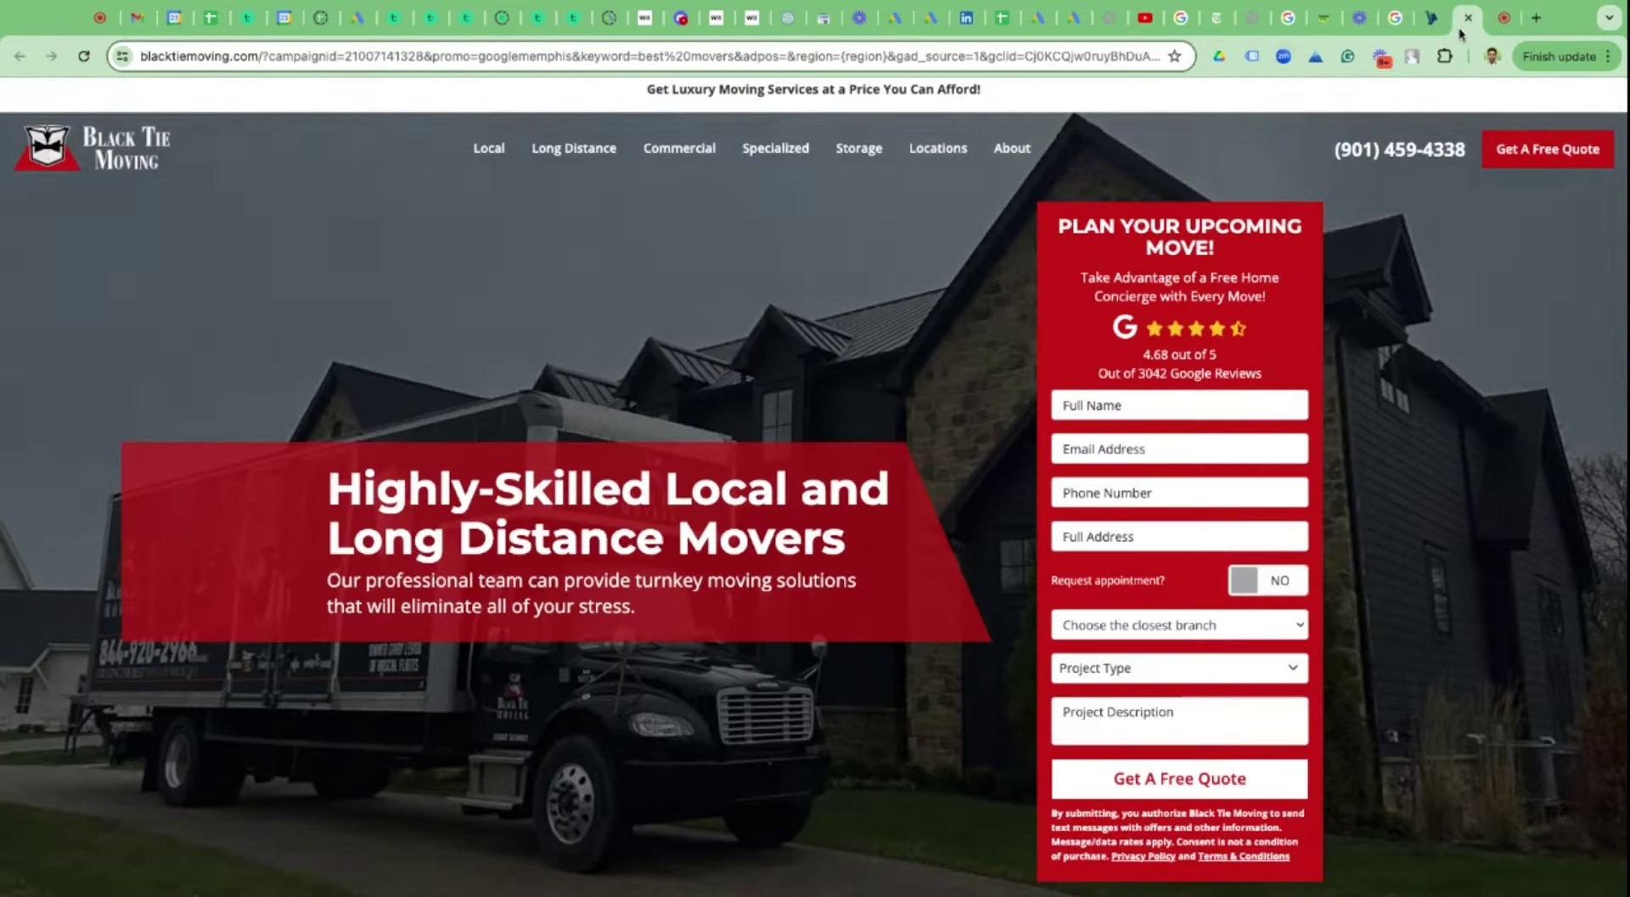
# Highlight the company's phone number on the Black Tie Moving page and return to the new campaign in Google Ads.
pyautogui.click(1468, 17)
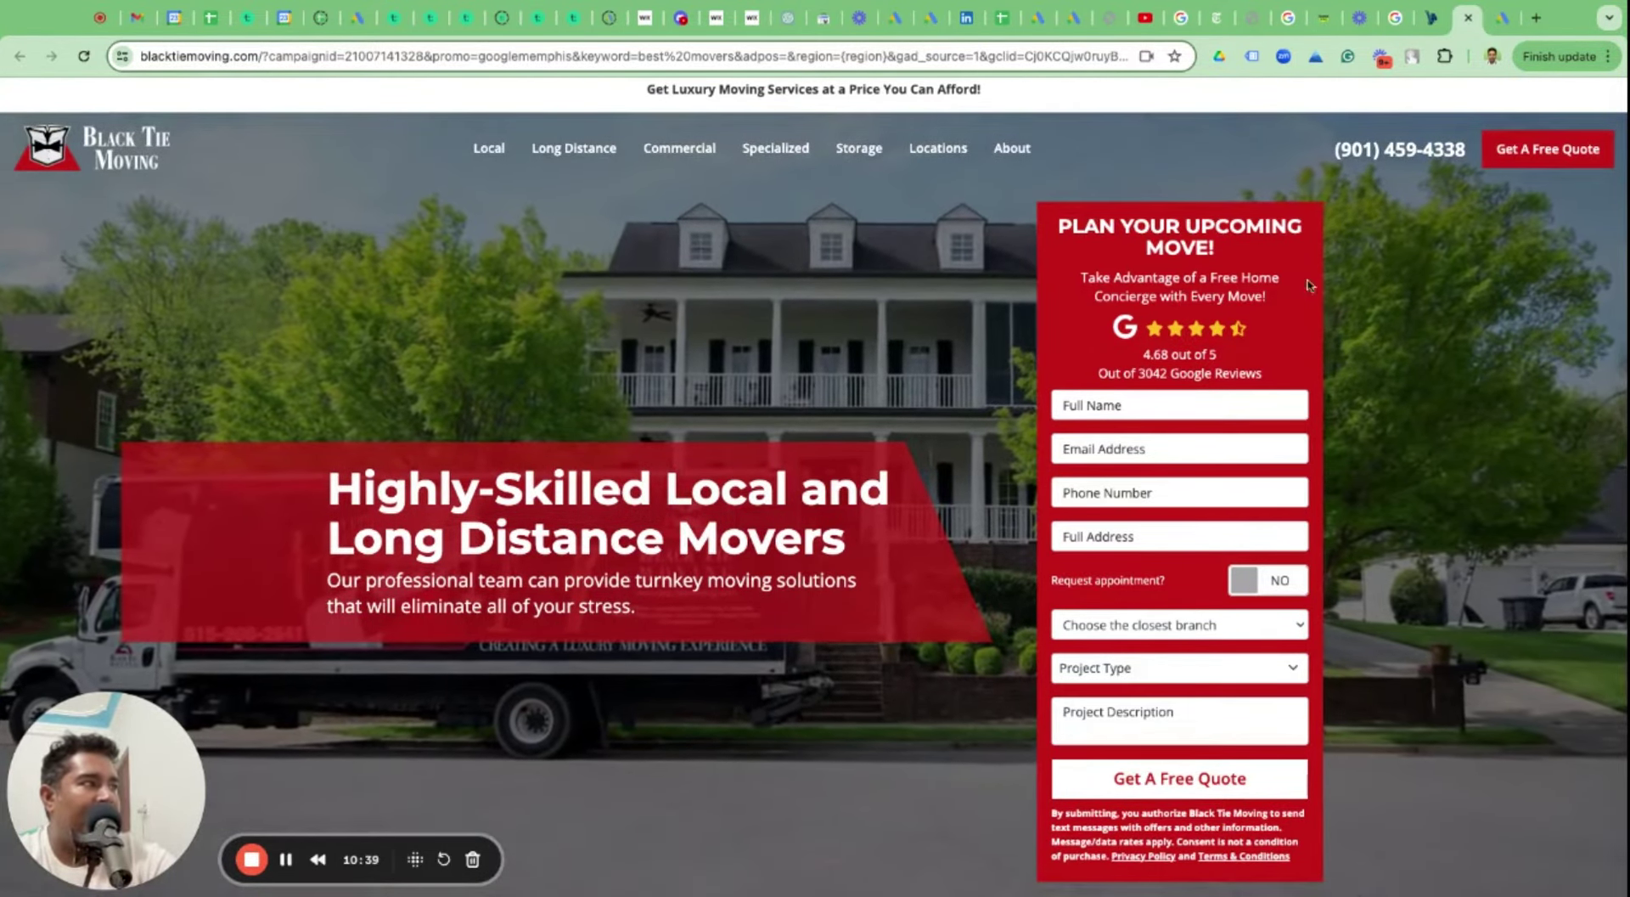
pyautogui.tripleClick(1375, 148)
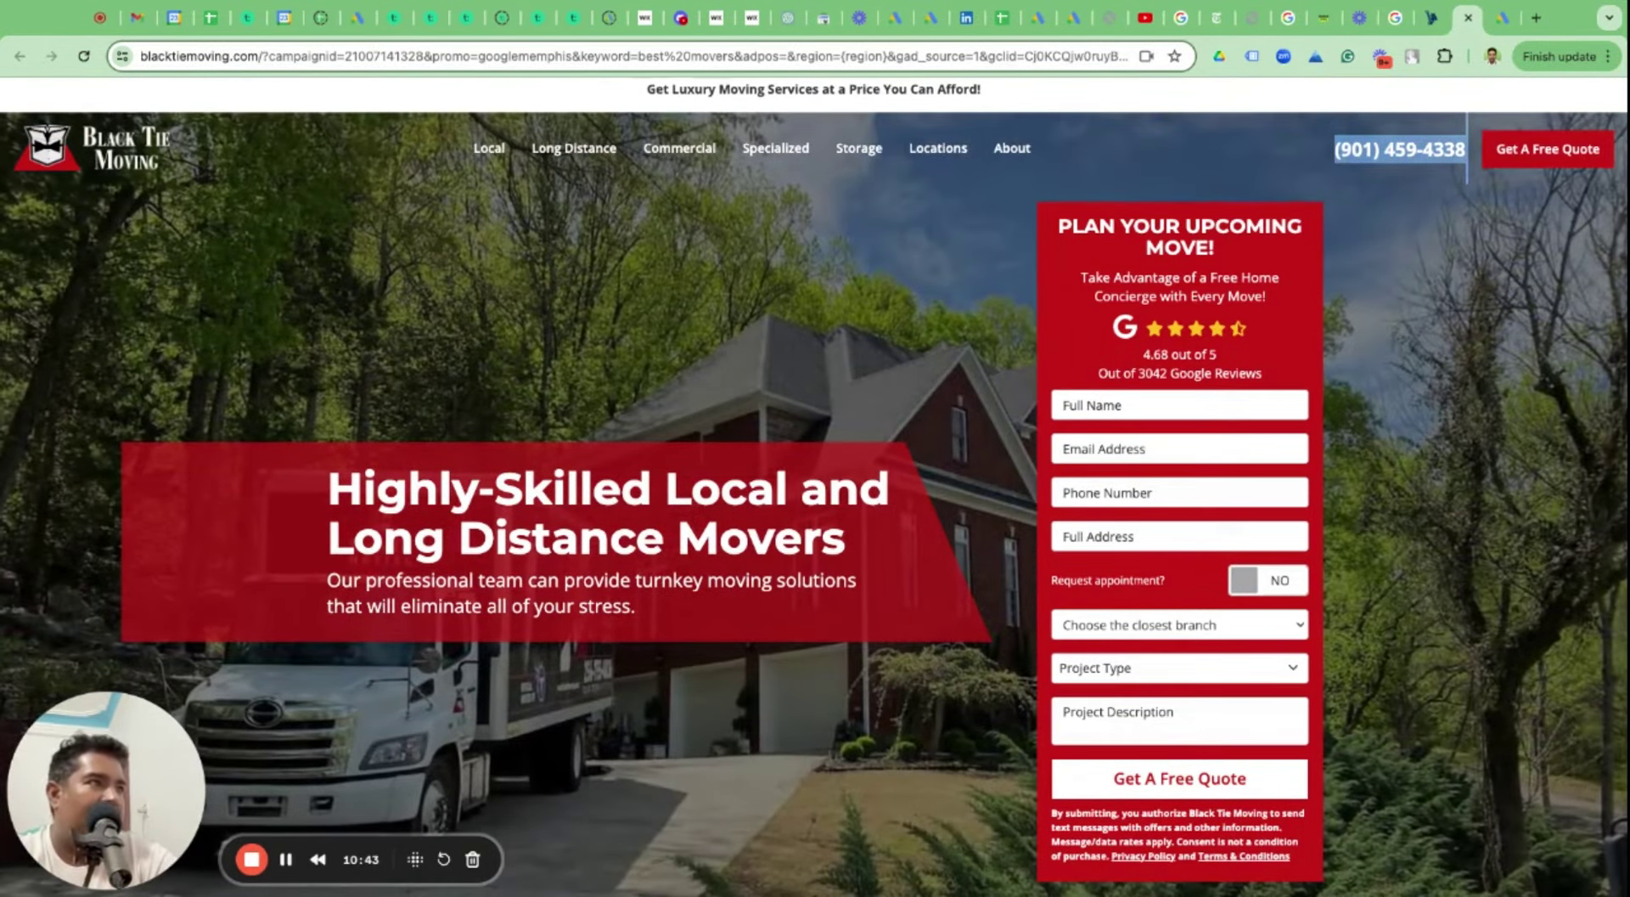
pyautogui.click(1499, 20)
# Choose Leads as the campaign objective and continue with the account-default conversion goals.
pyautogui.click(732, 379)
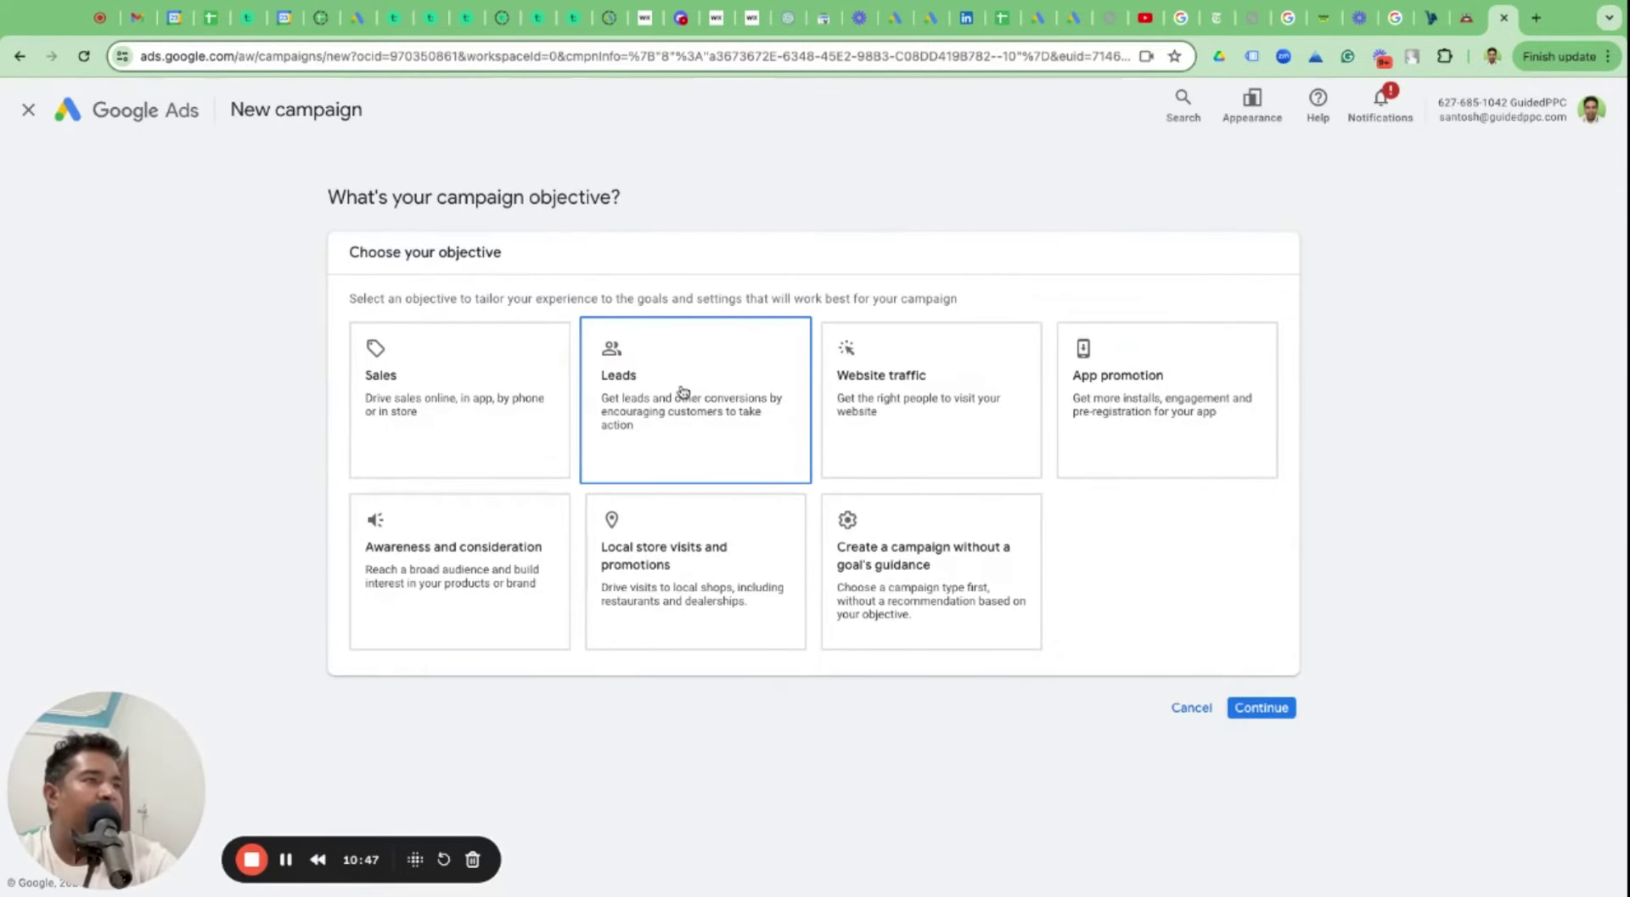
pyautogui.click(461, 422)
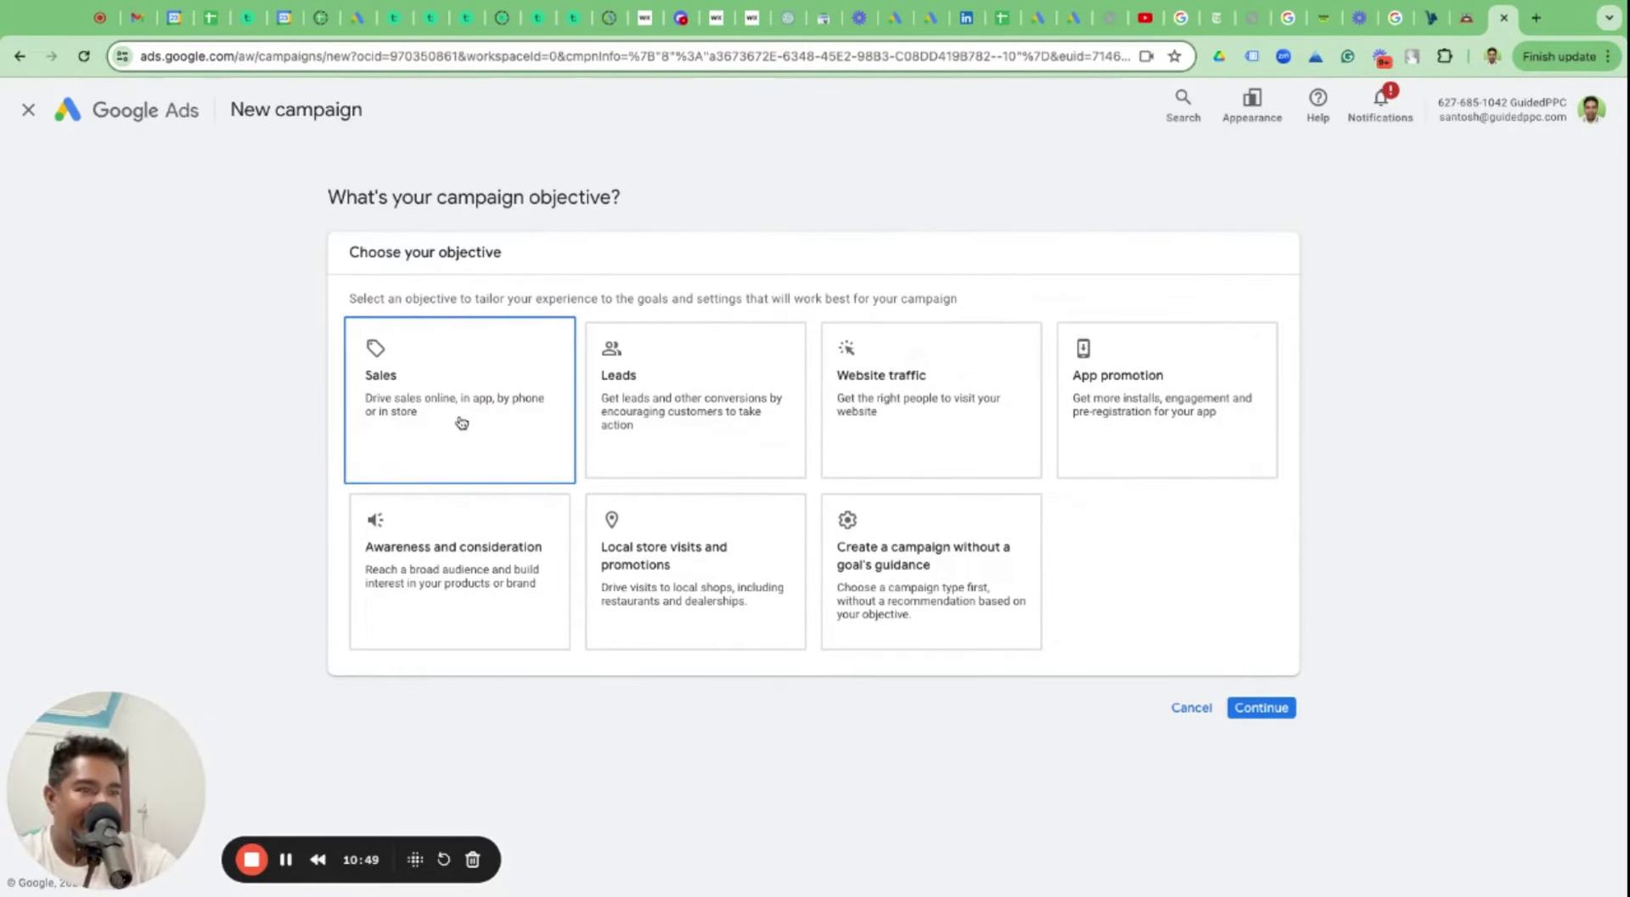
pyautogui.click(731, 404)
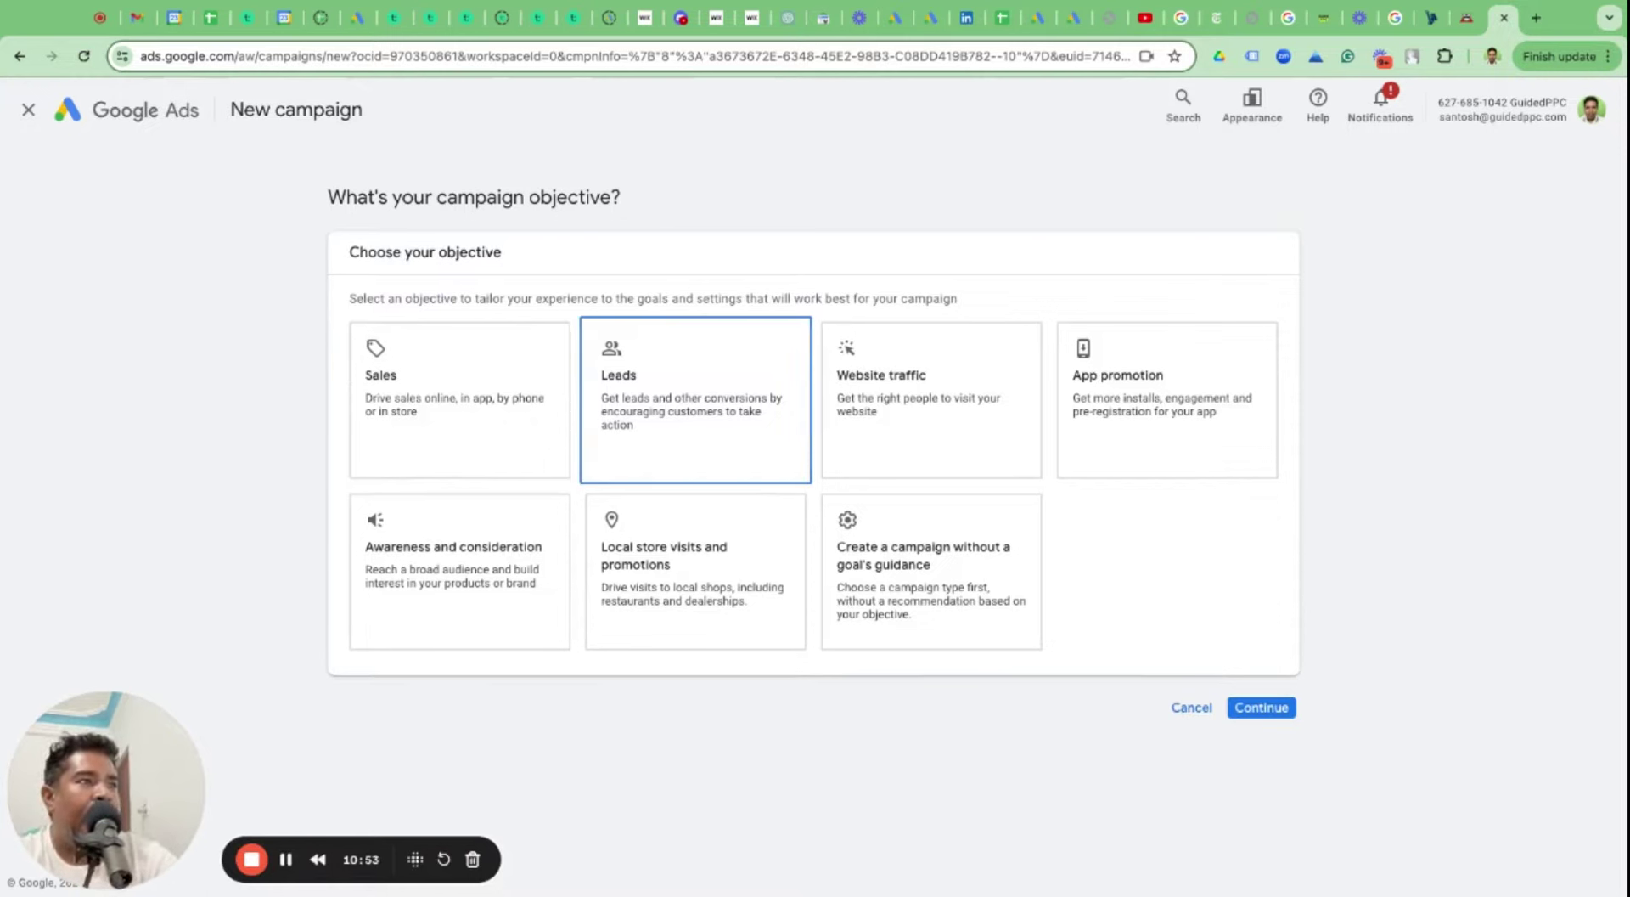
pyautogui.click(711, 397)
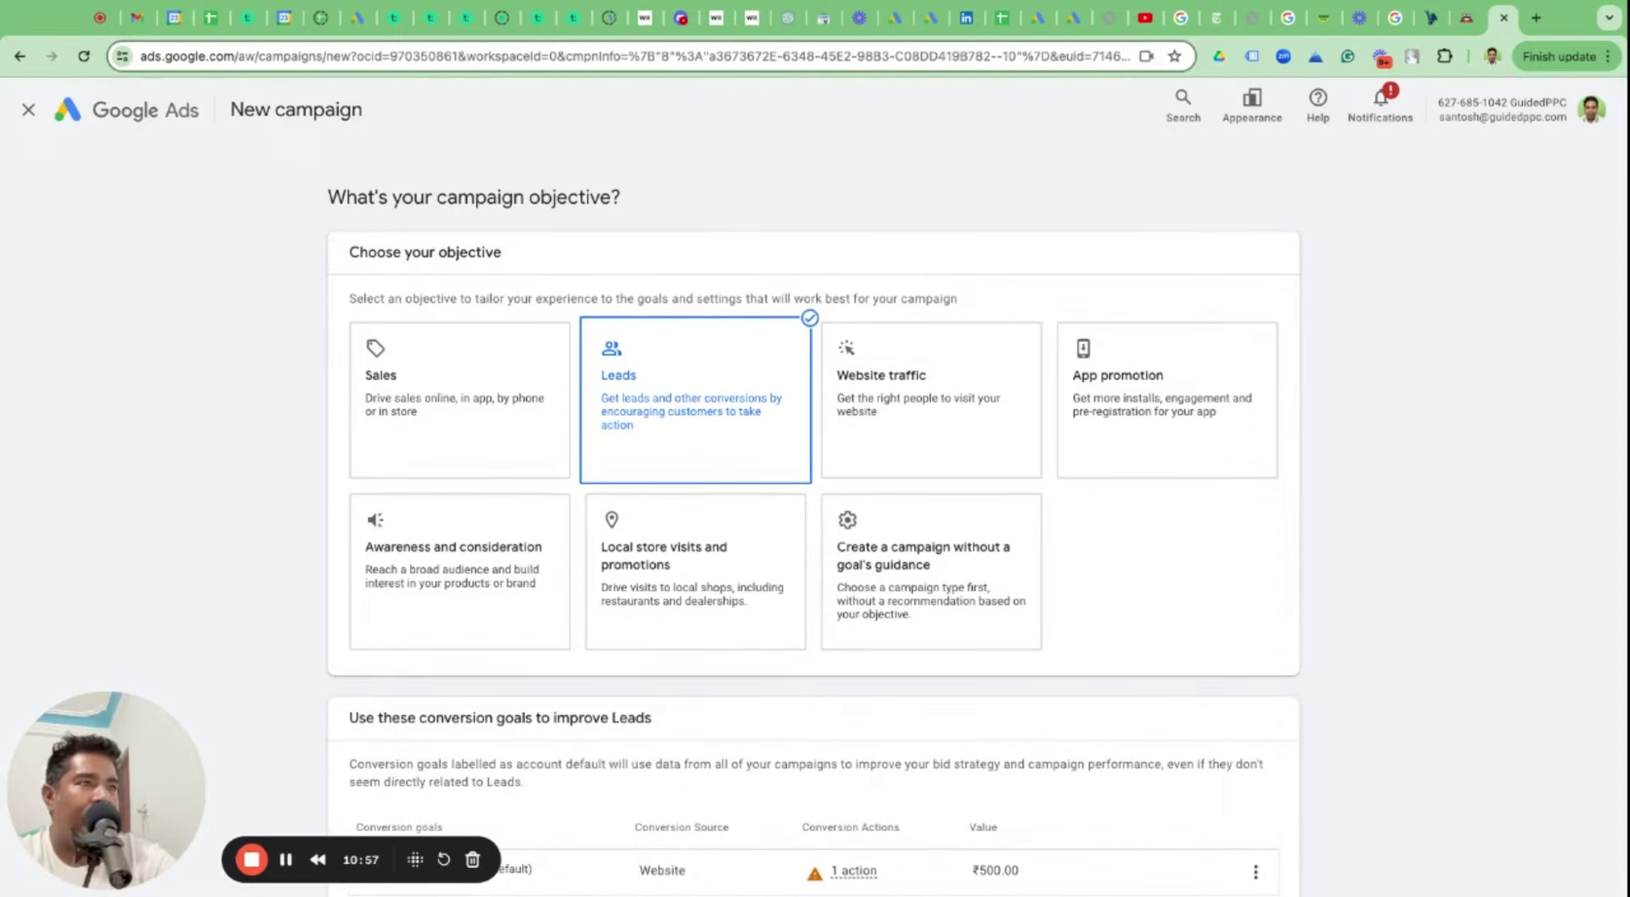
pyautogui.scroll(-4, 816, 510)
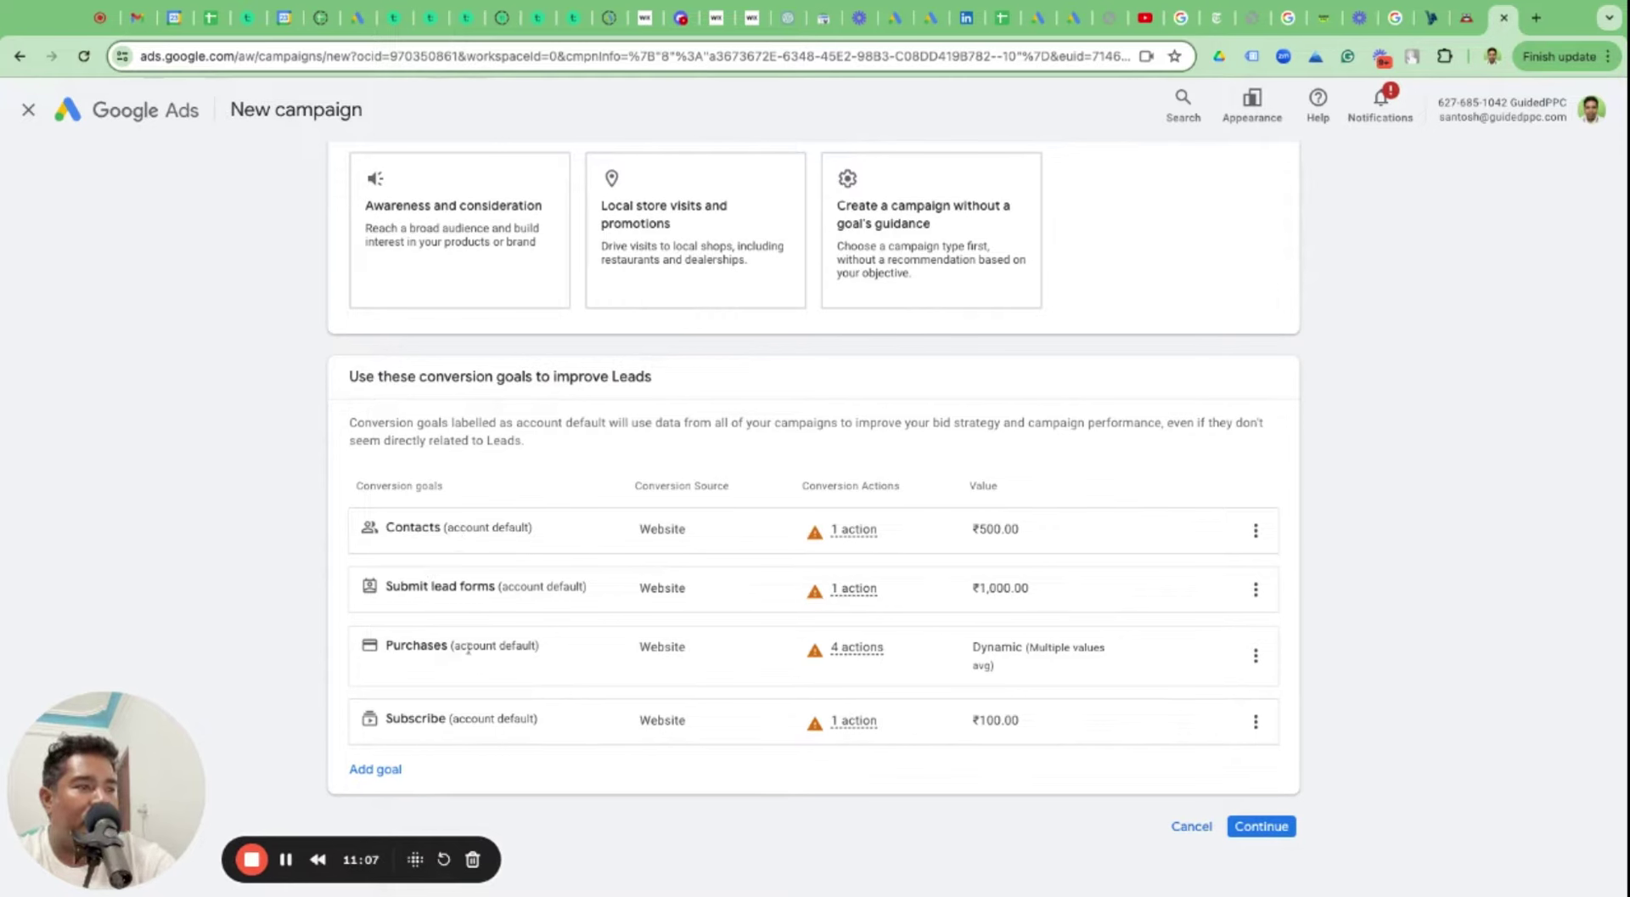
pyautogui.click(1256, 829)
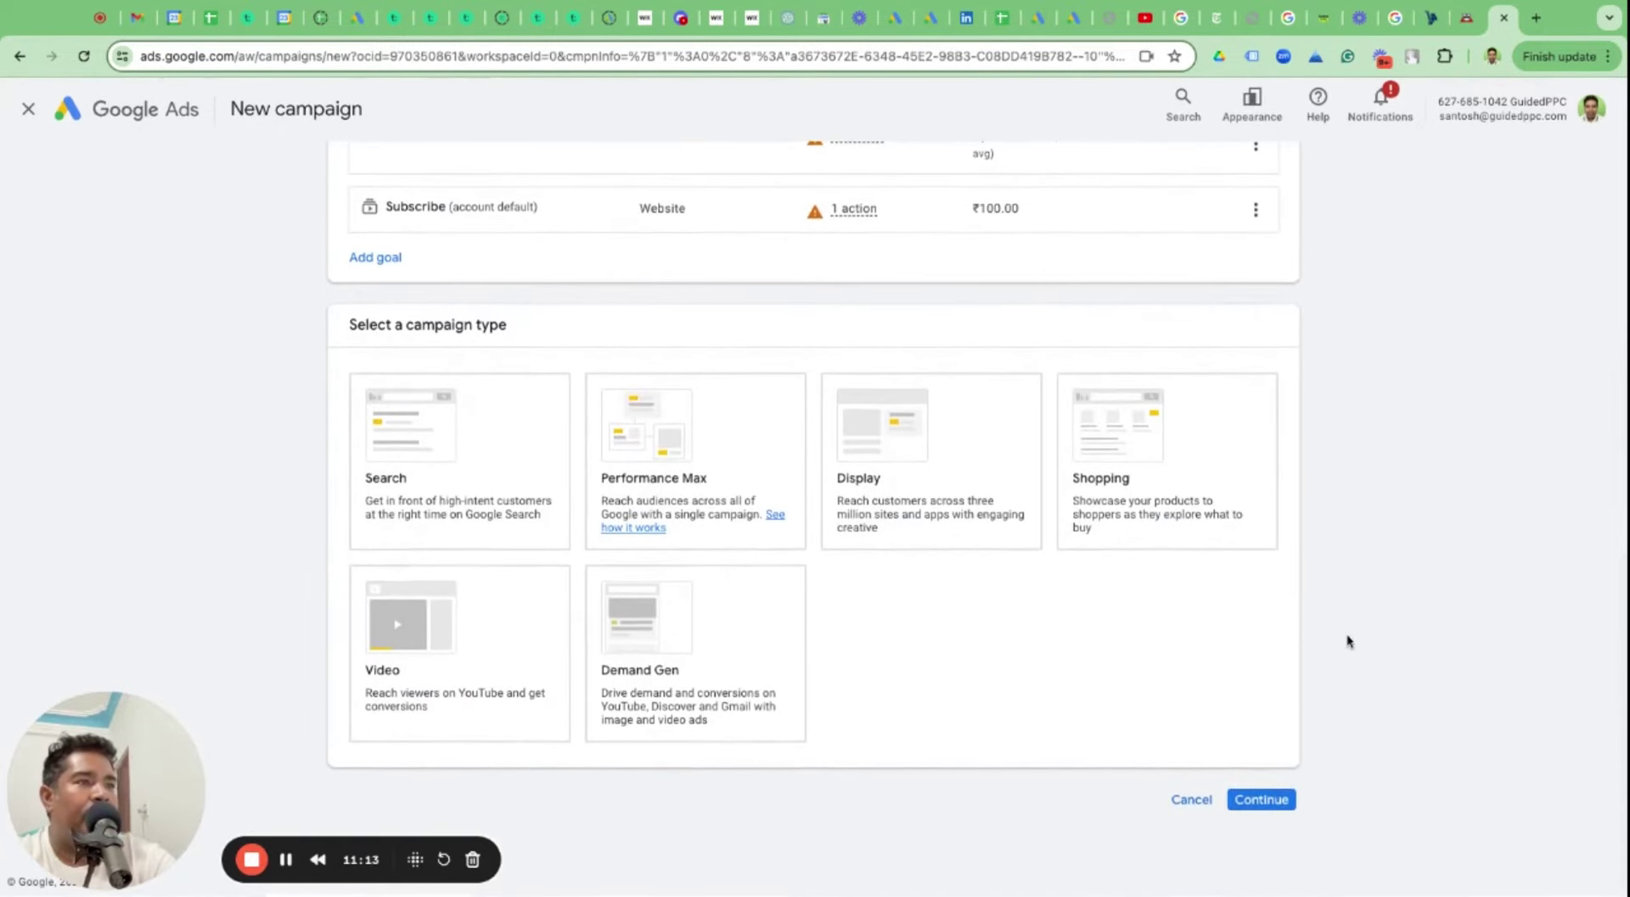
pyautogui.click(440, 427)
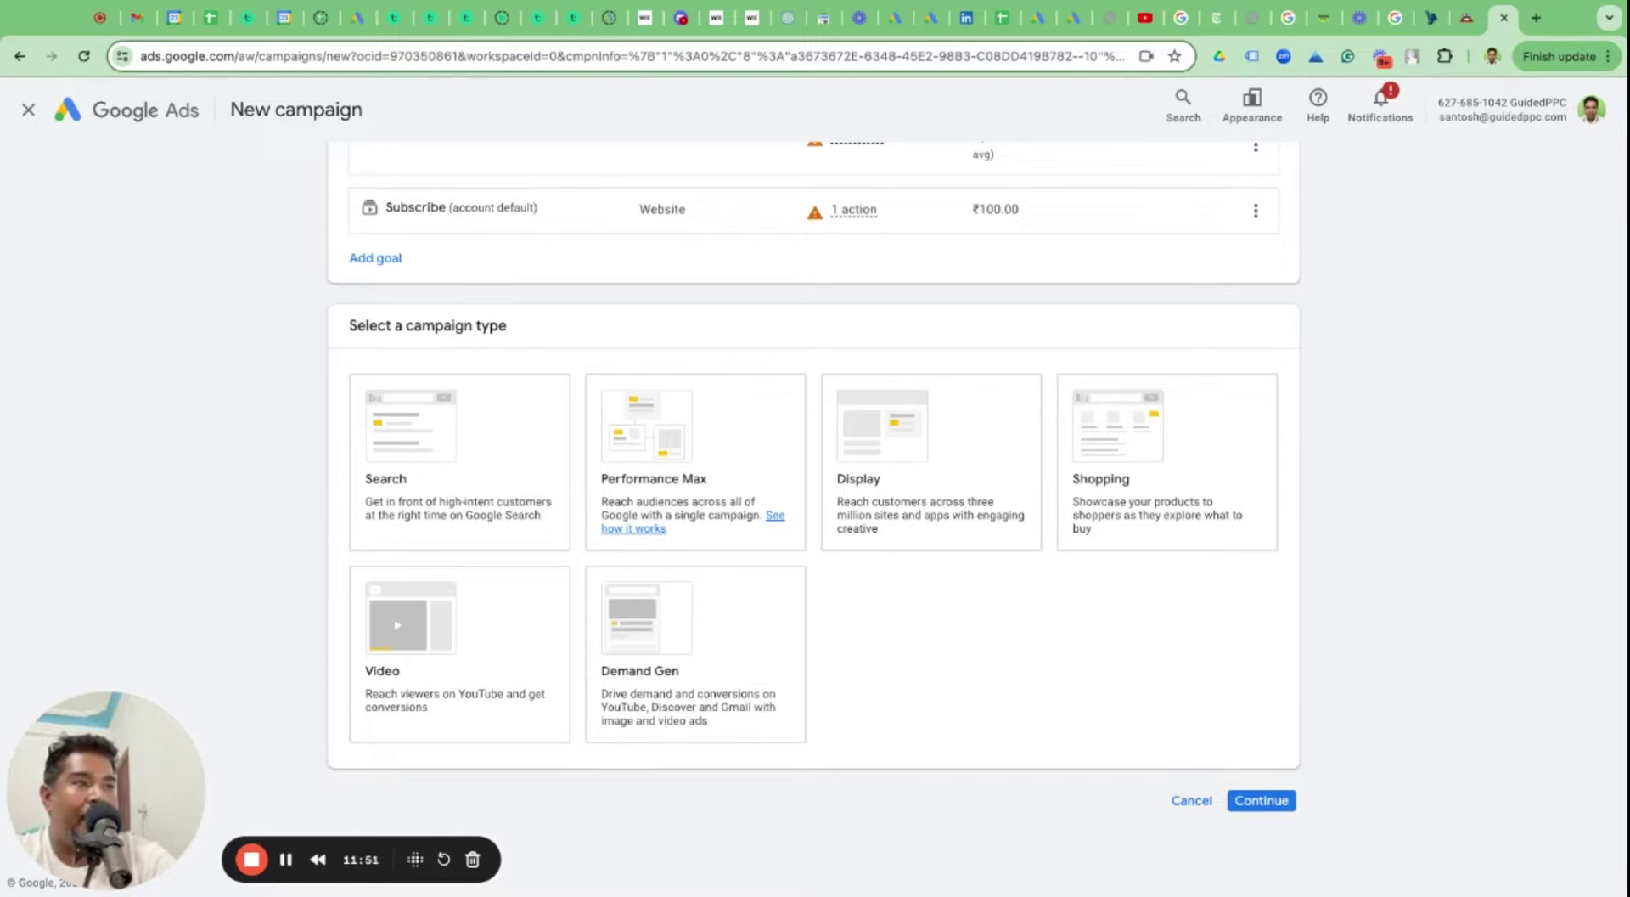
pyautogui.click(455, 431)
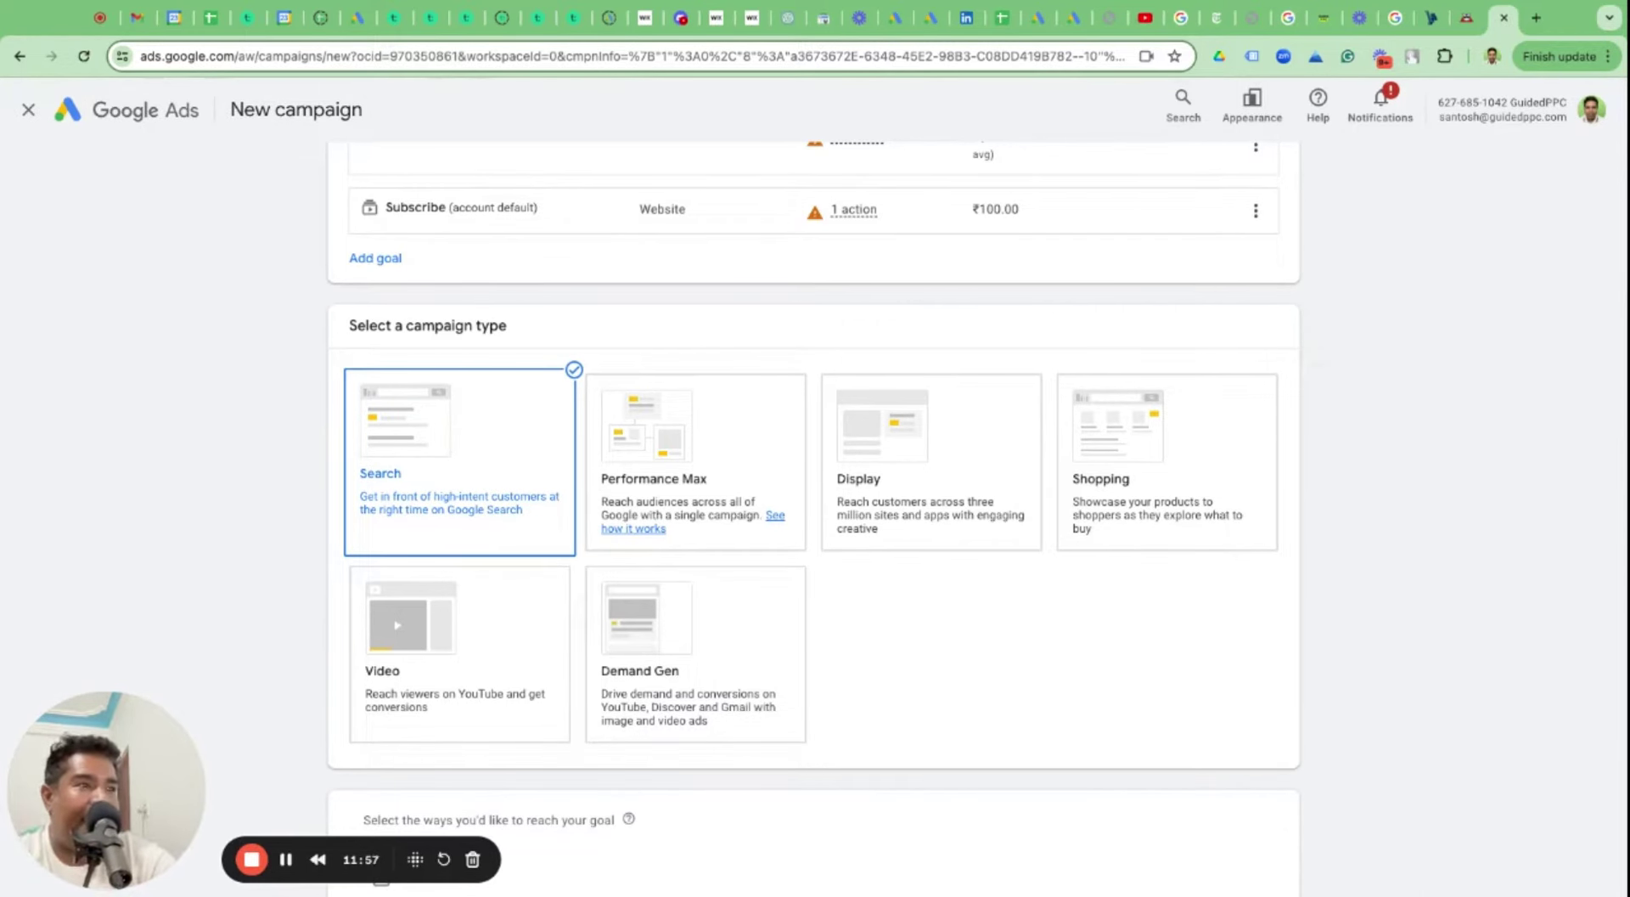
pyautogui.scroll(-3, 244, 568)
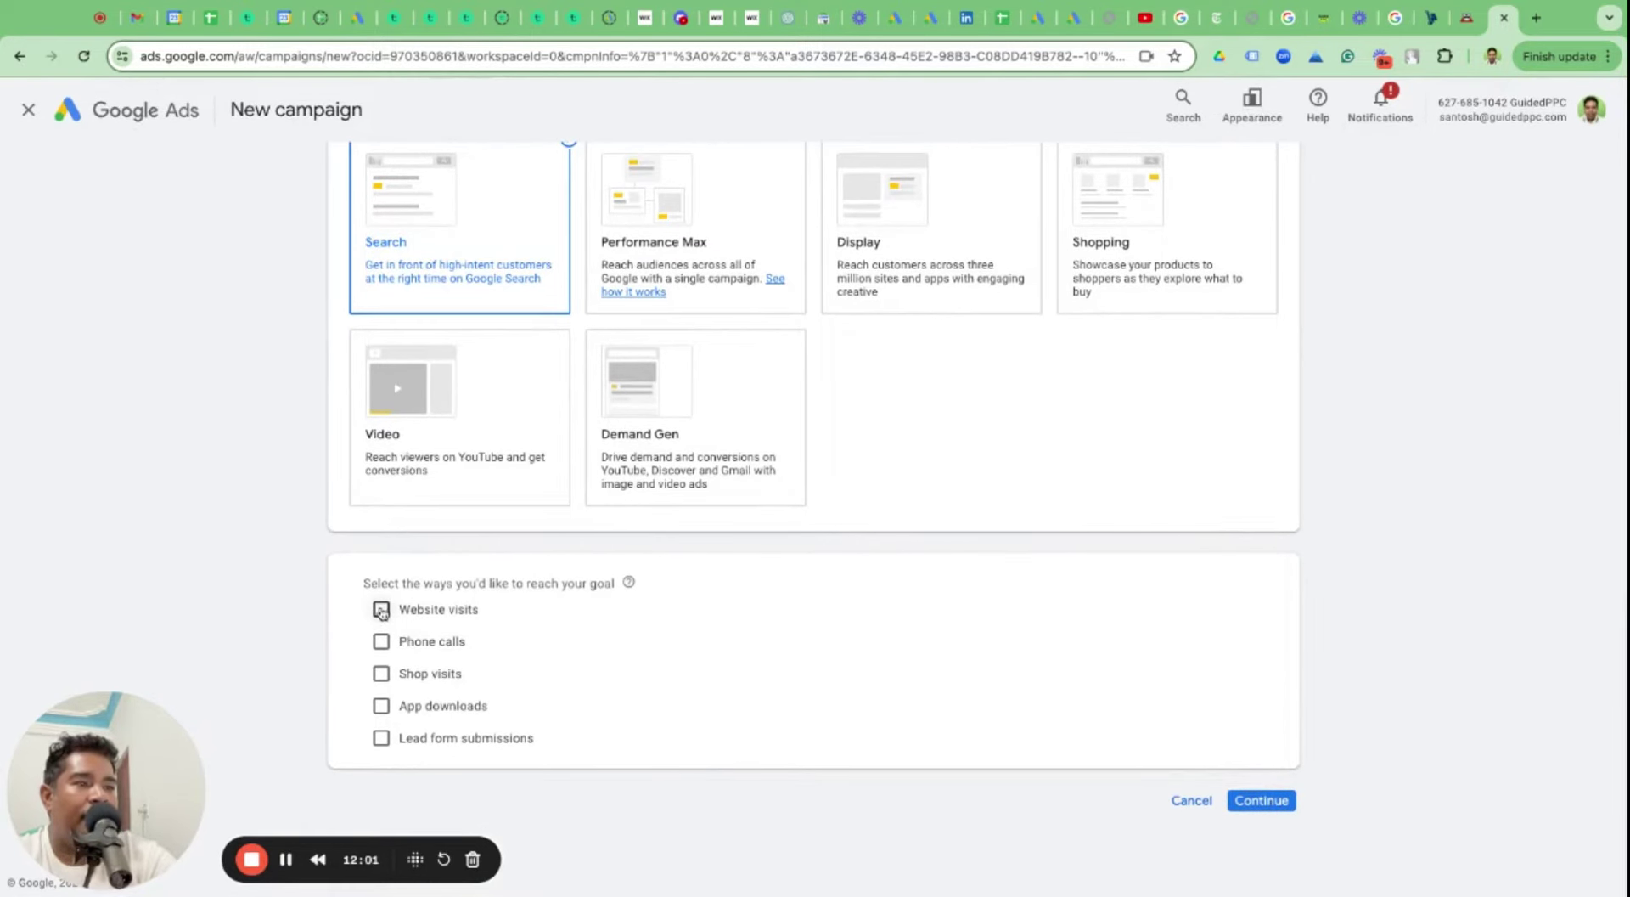
pyautogui.click(381, 610)
pyautogui.click(381, 692)
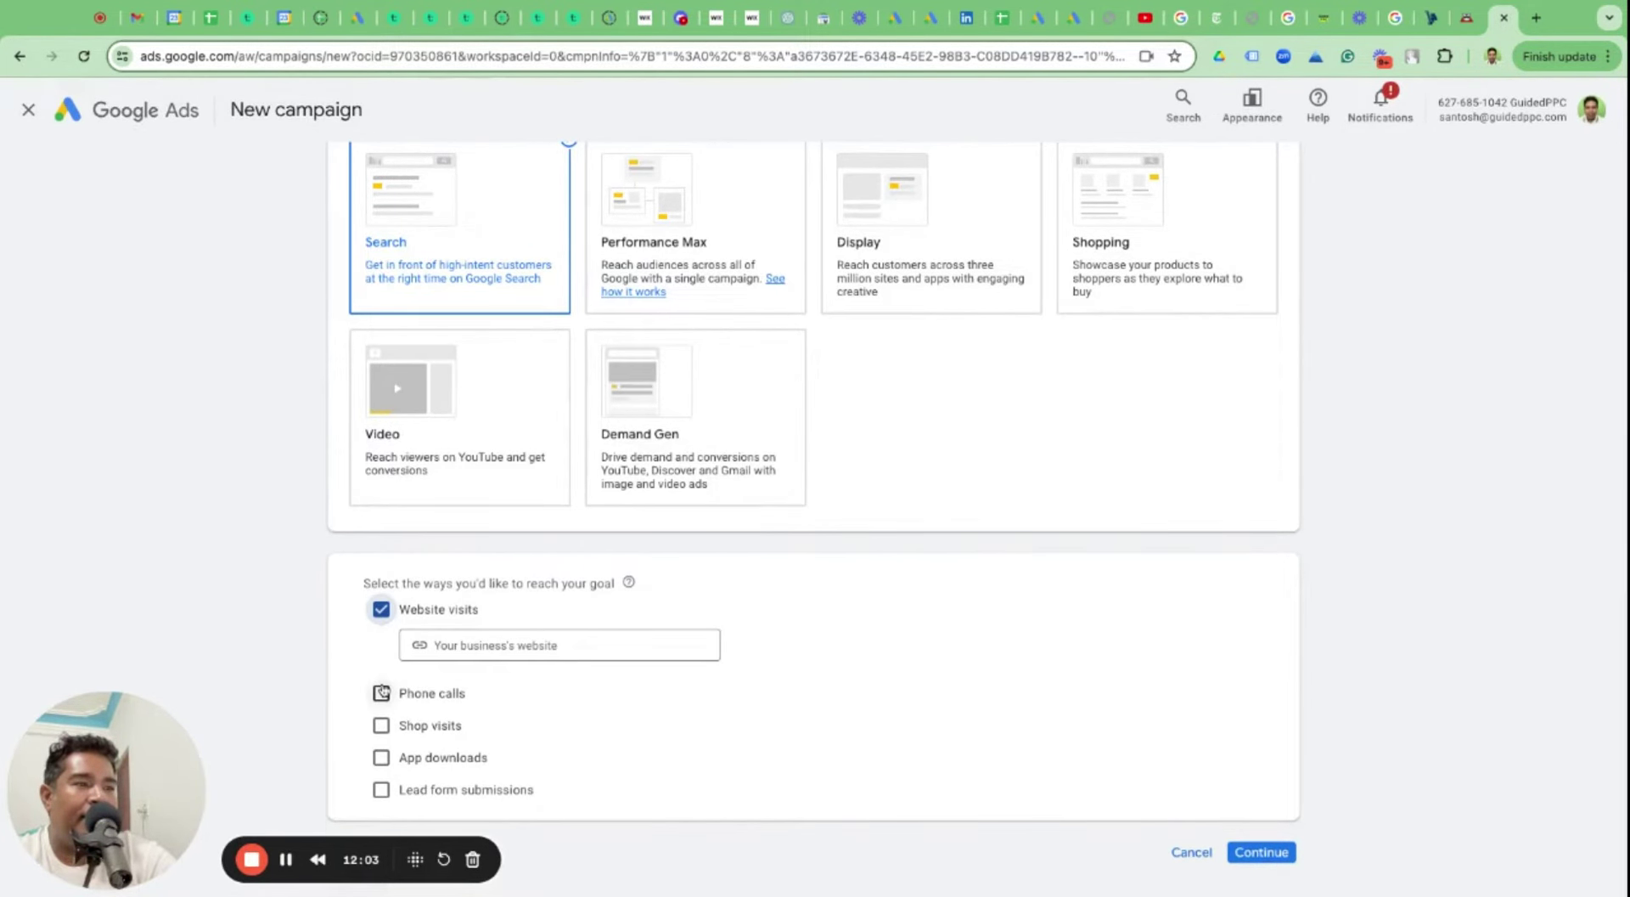
pyautogui.click(467, 642)
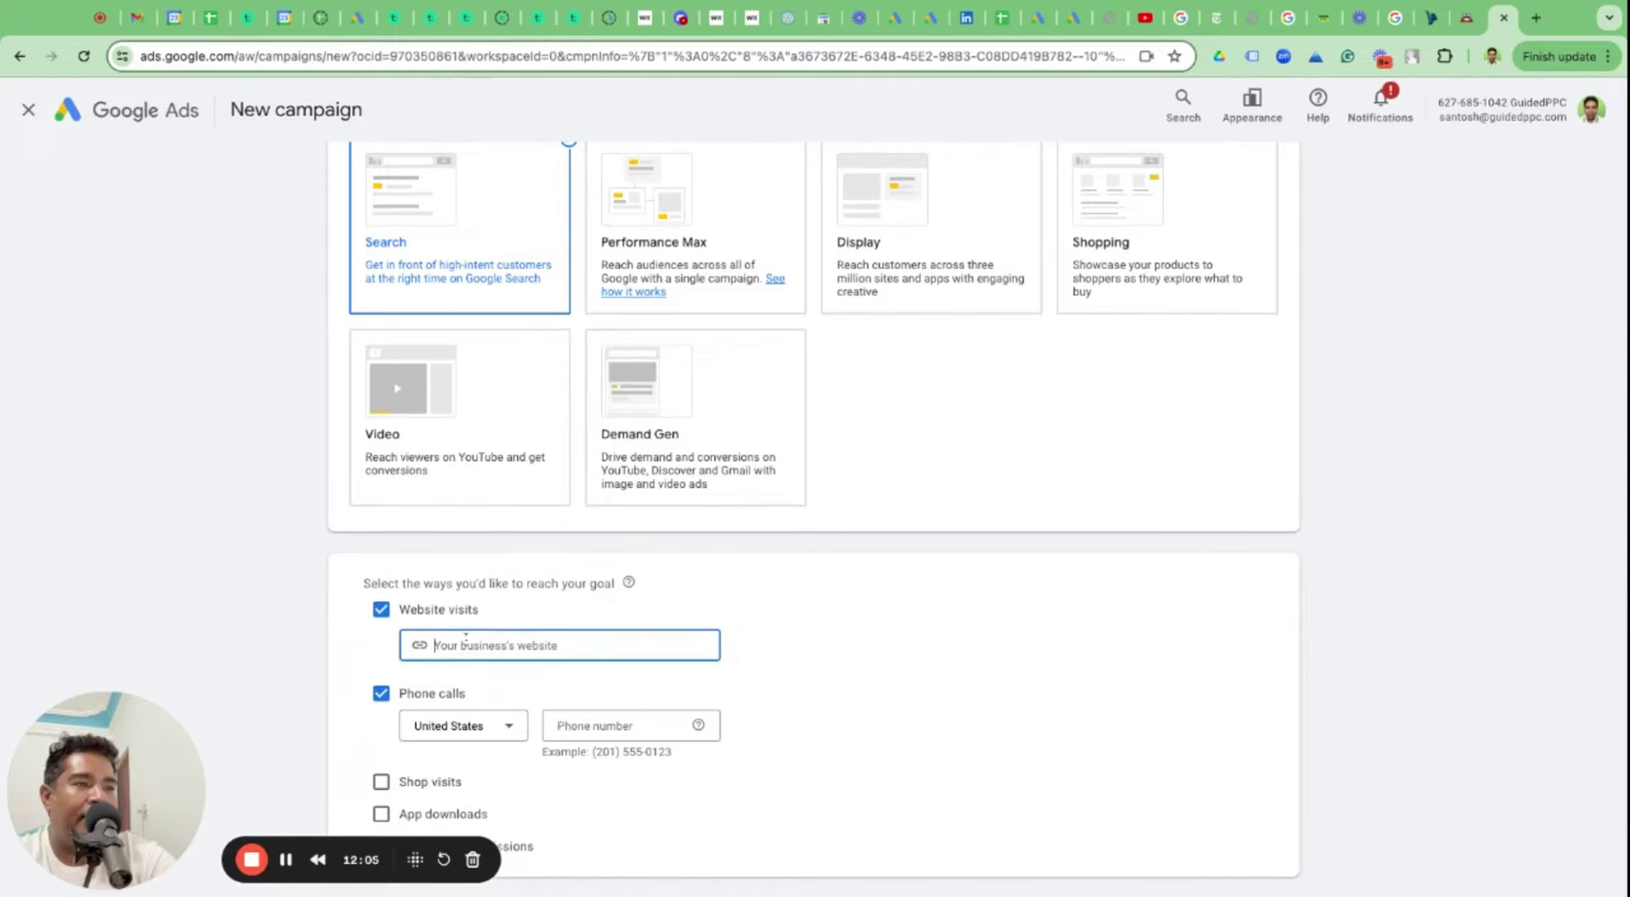
pyautogui.write('https://www.blacktiemoving.com/')
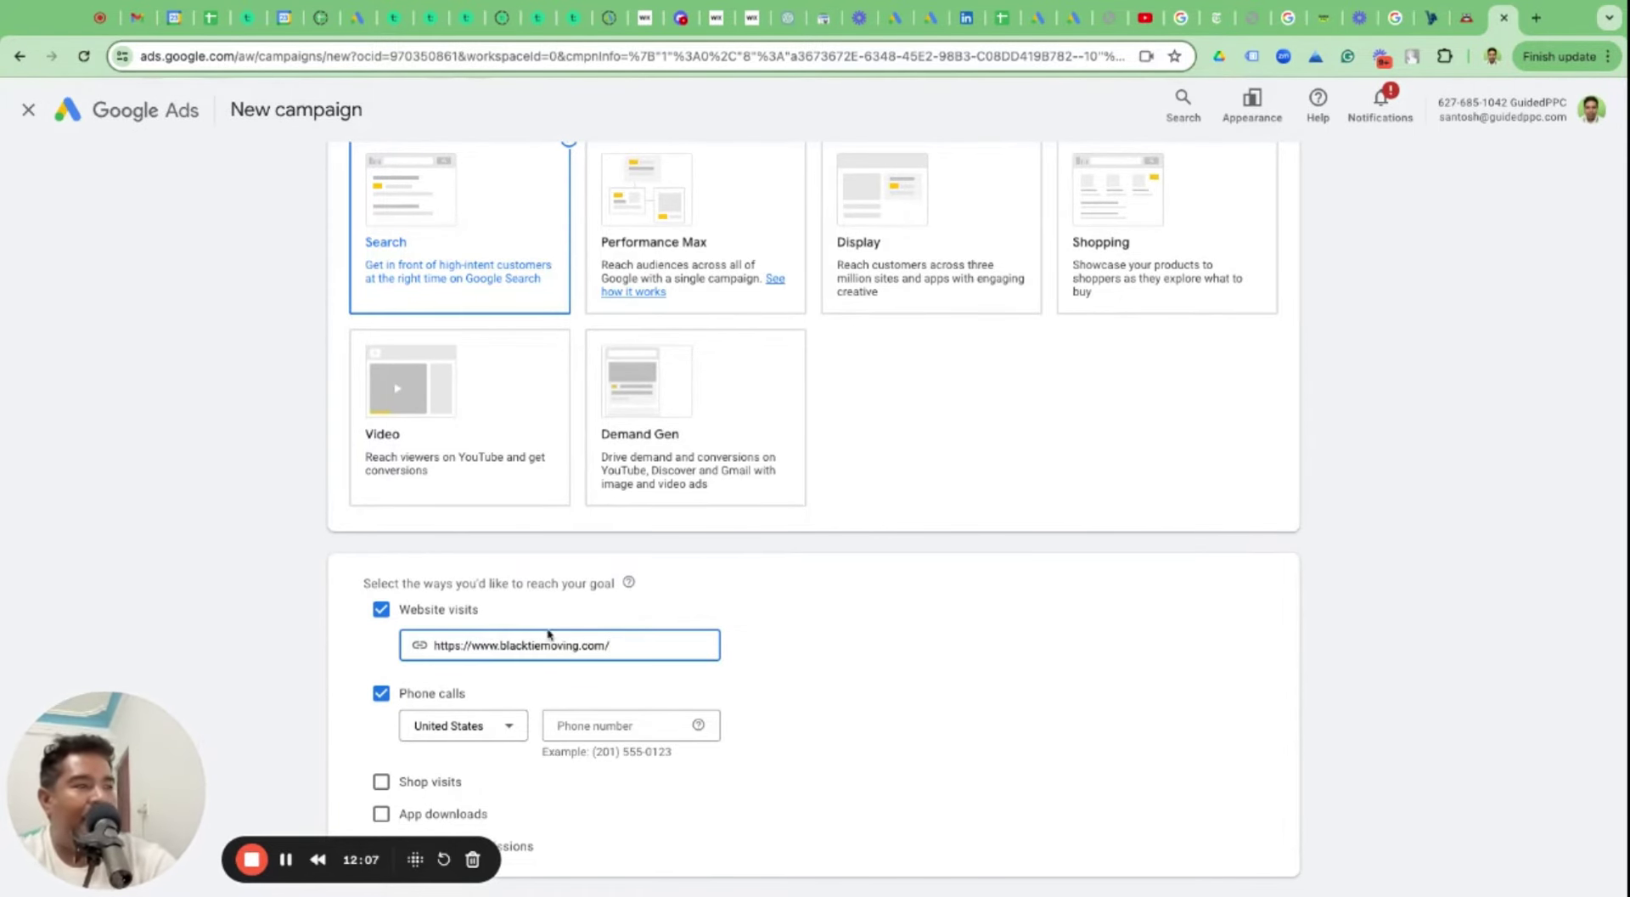
# Copy the company's phone number from the Black Tie Moving page into the campaign's Phone calls setting and continue to the campaign name.
pyautogui.click(586, 726)
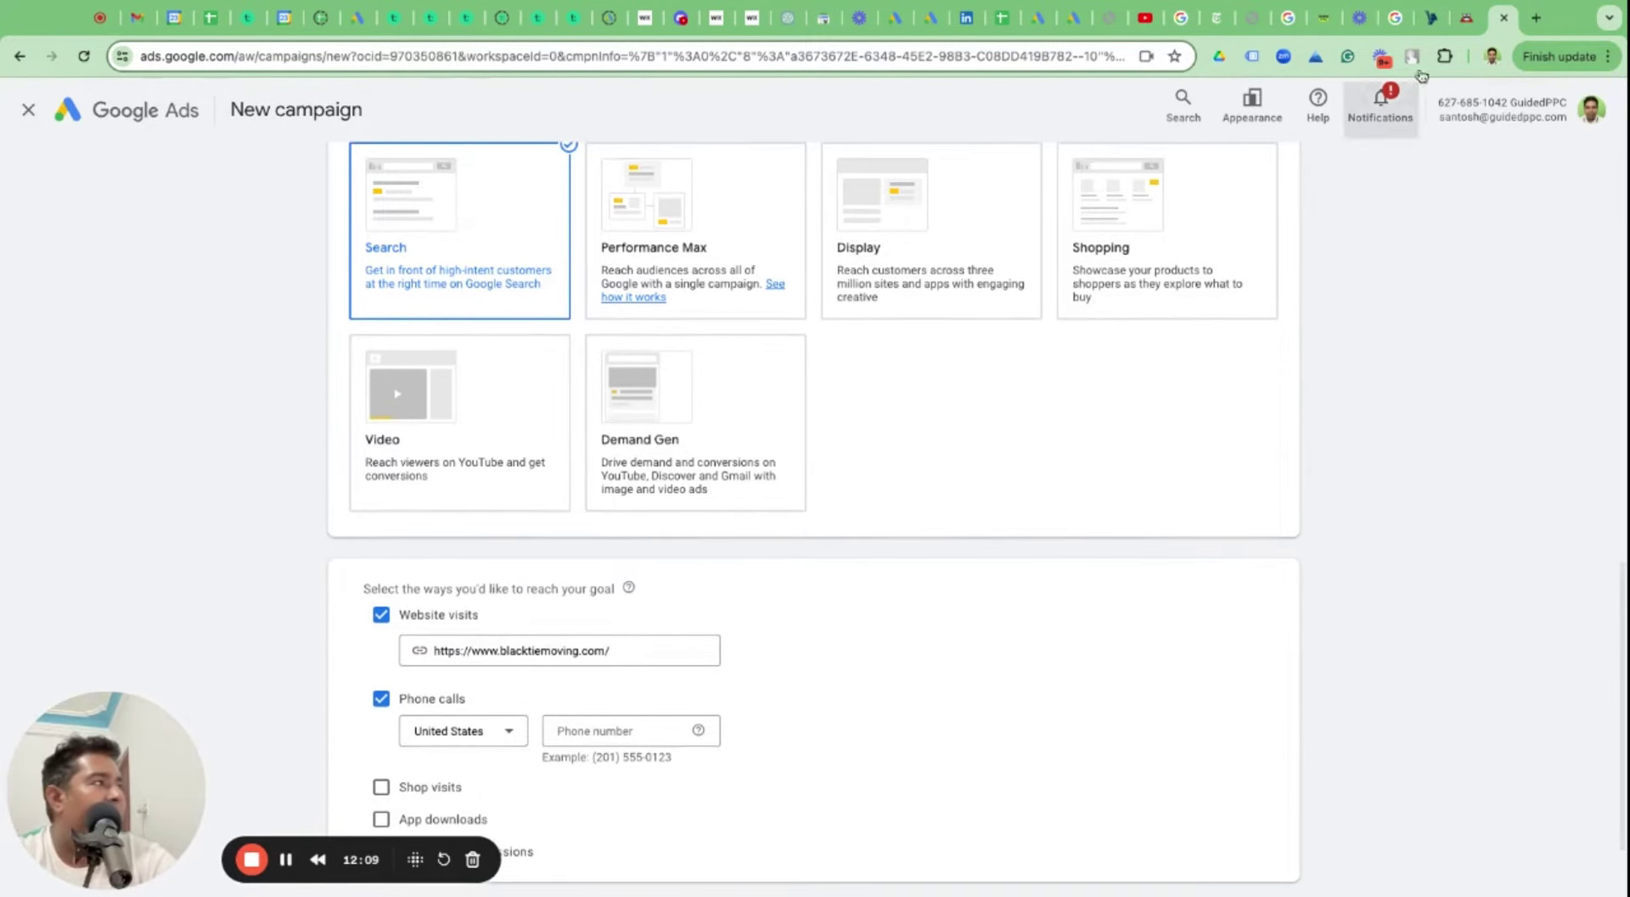
pyautogui.click(1462, 26)
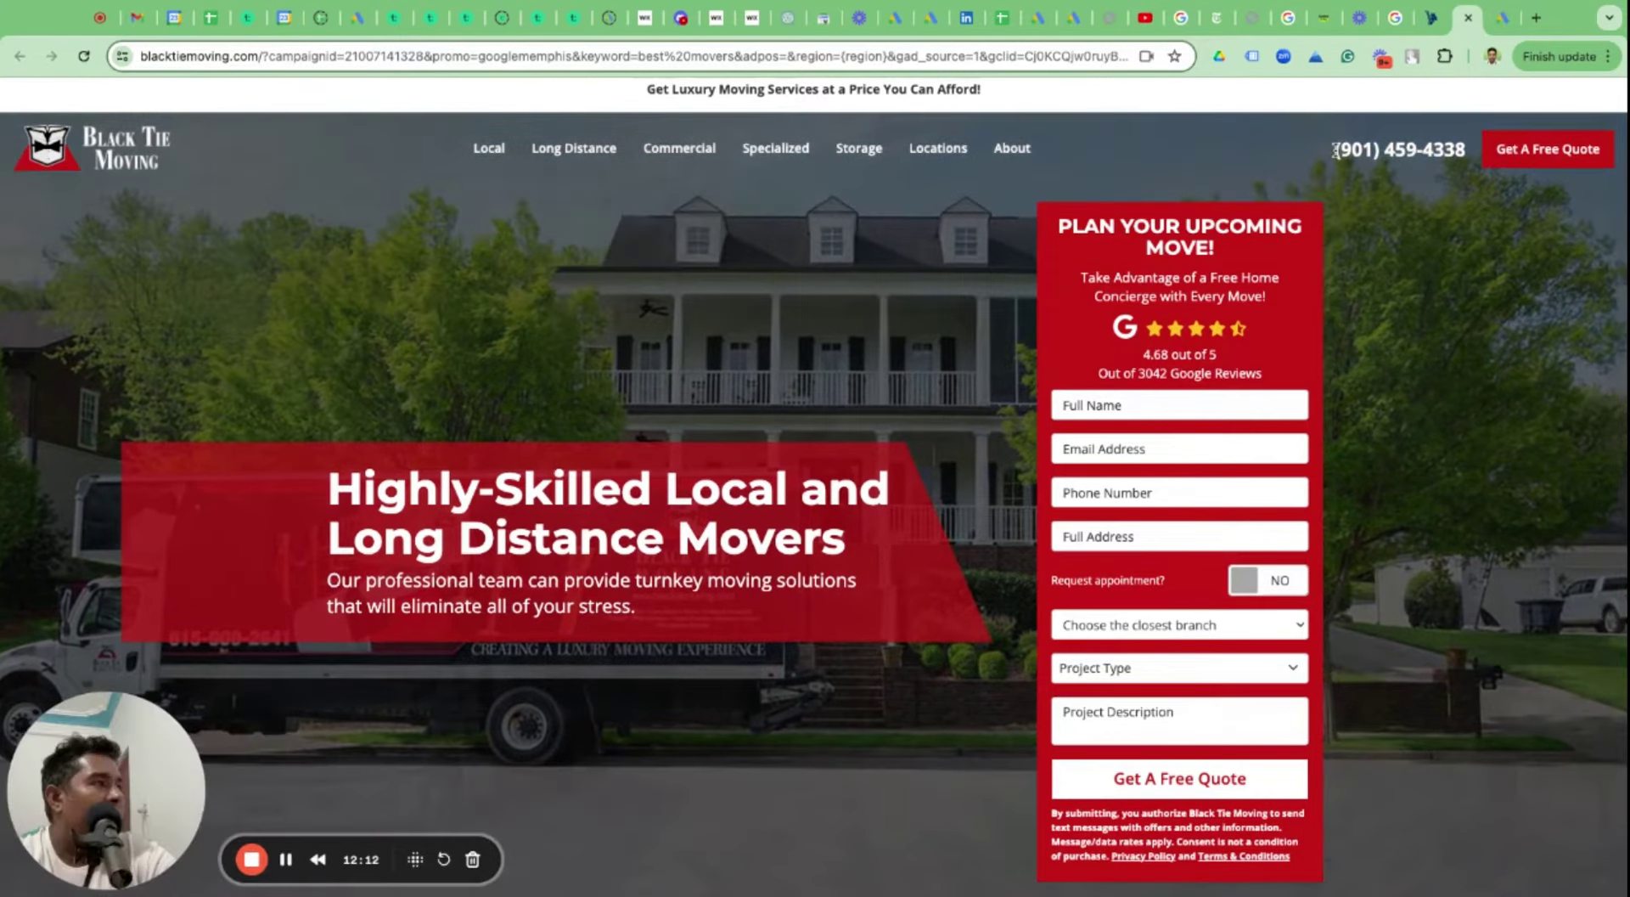
pyautogui.moveTo(1335, 150); pyautogui.dragTo(1467, 150)
pyautogui.hotkey('ctrl', 'c')
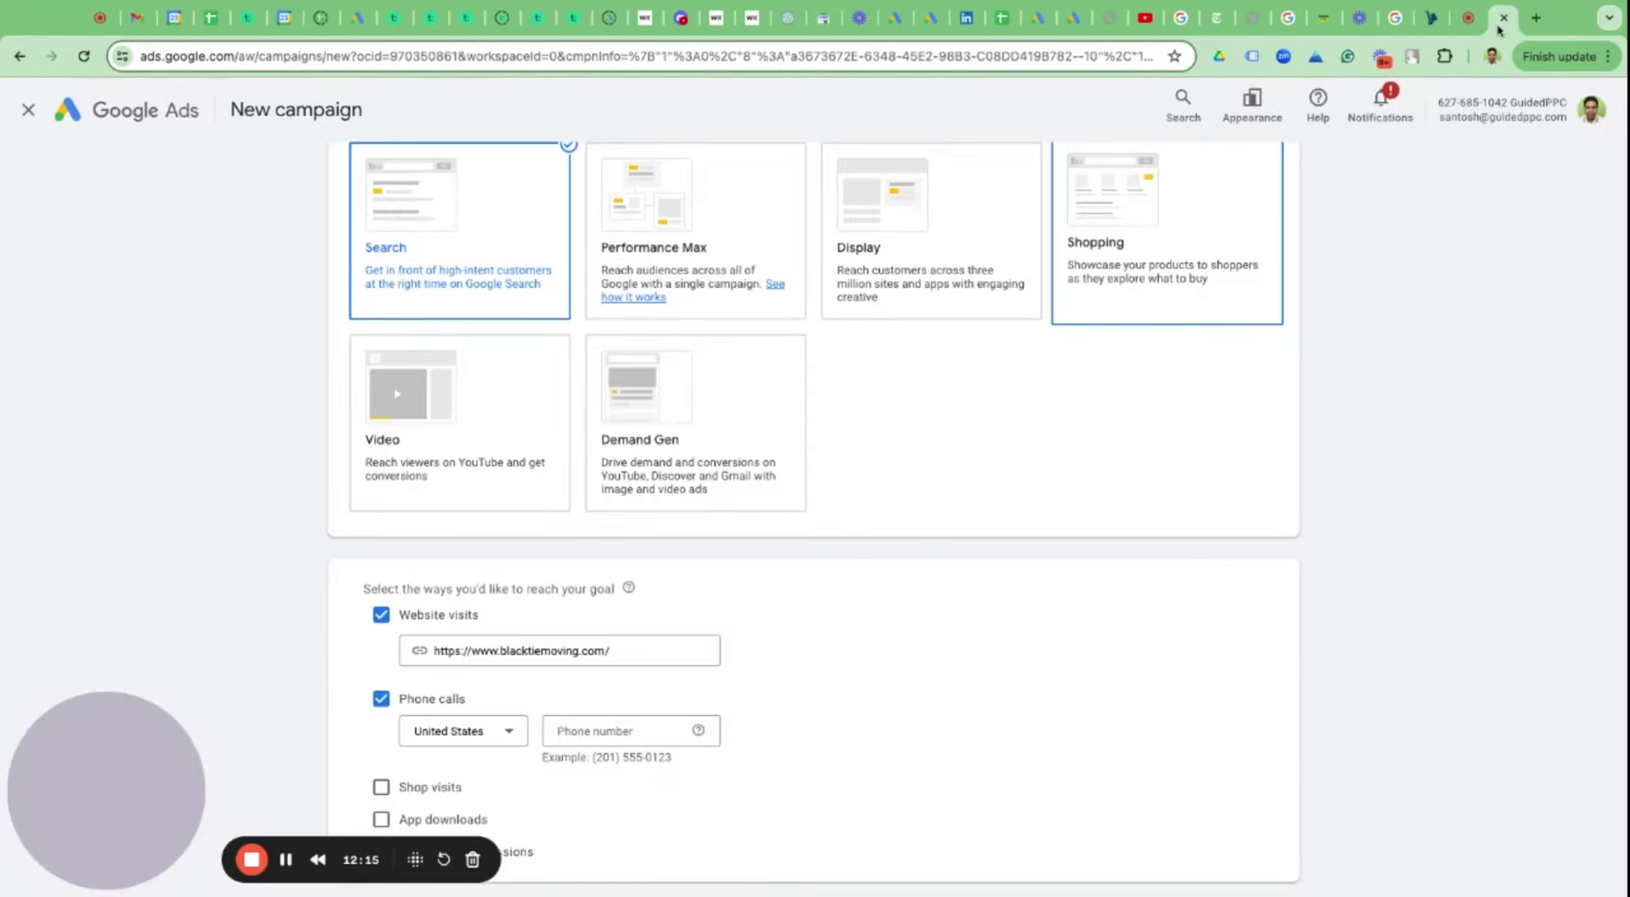
pyautogui.click(1503, 18)
pyautogui.click(610, 729)
pyautogui.hotkey('ctrl', 'v')
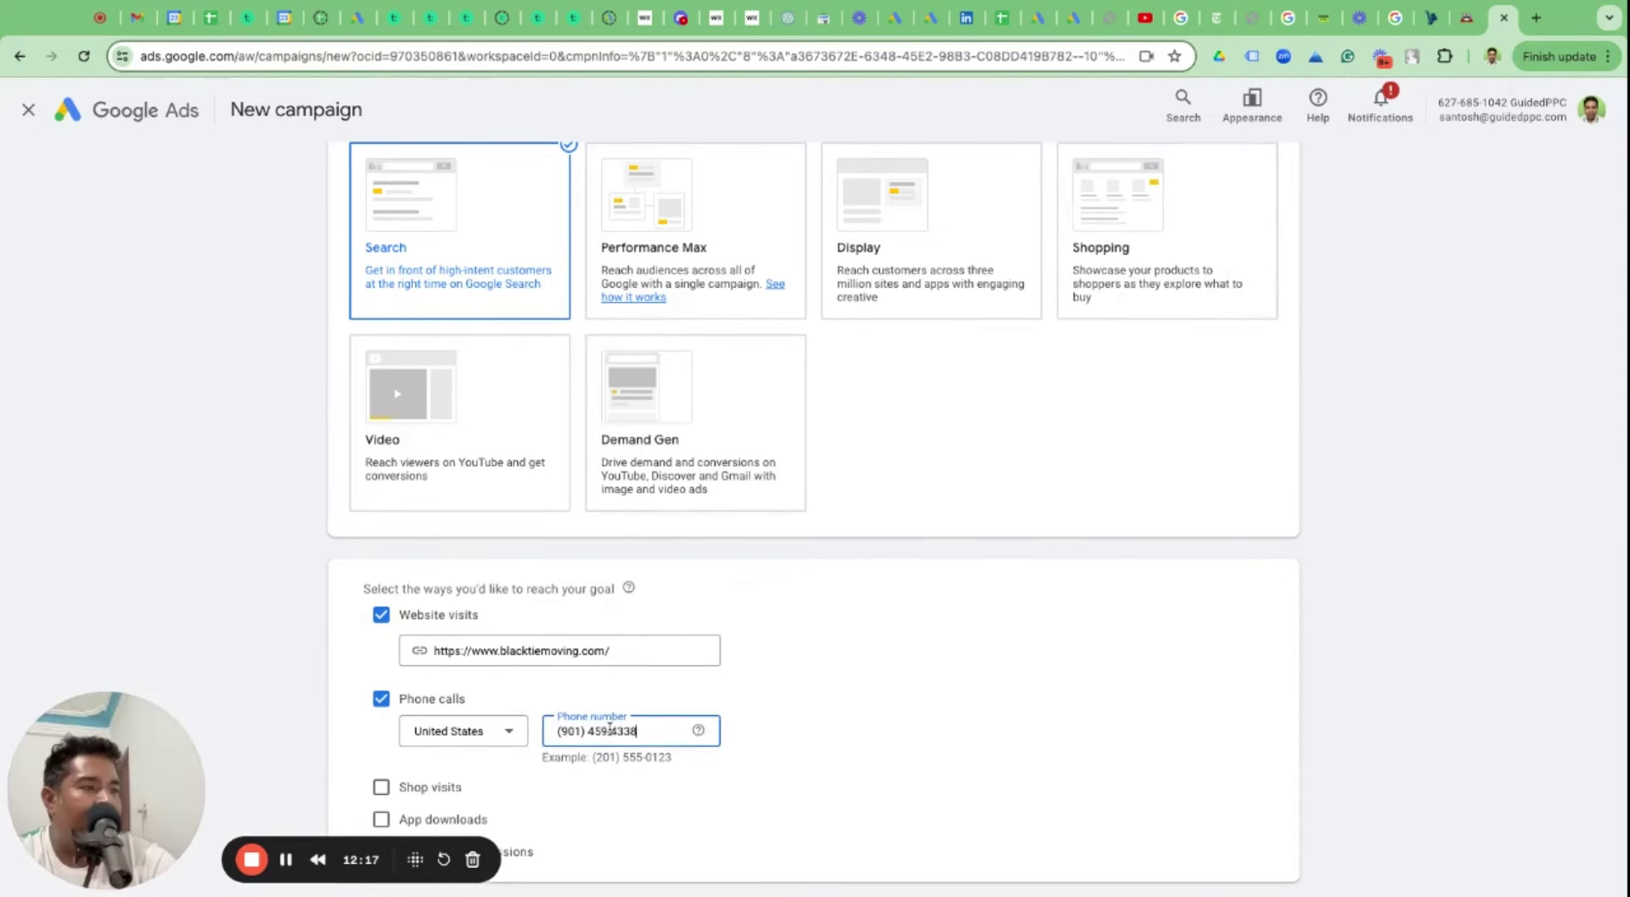
pyautogui.click(812, 755)
pyautogui.scroll(-3, 813, 755)
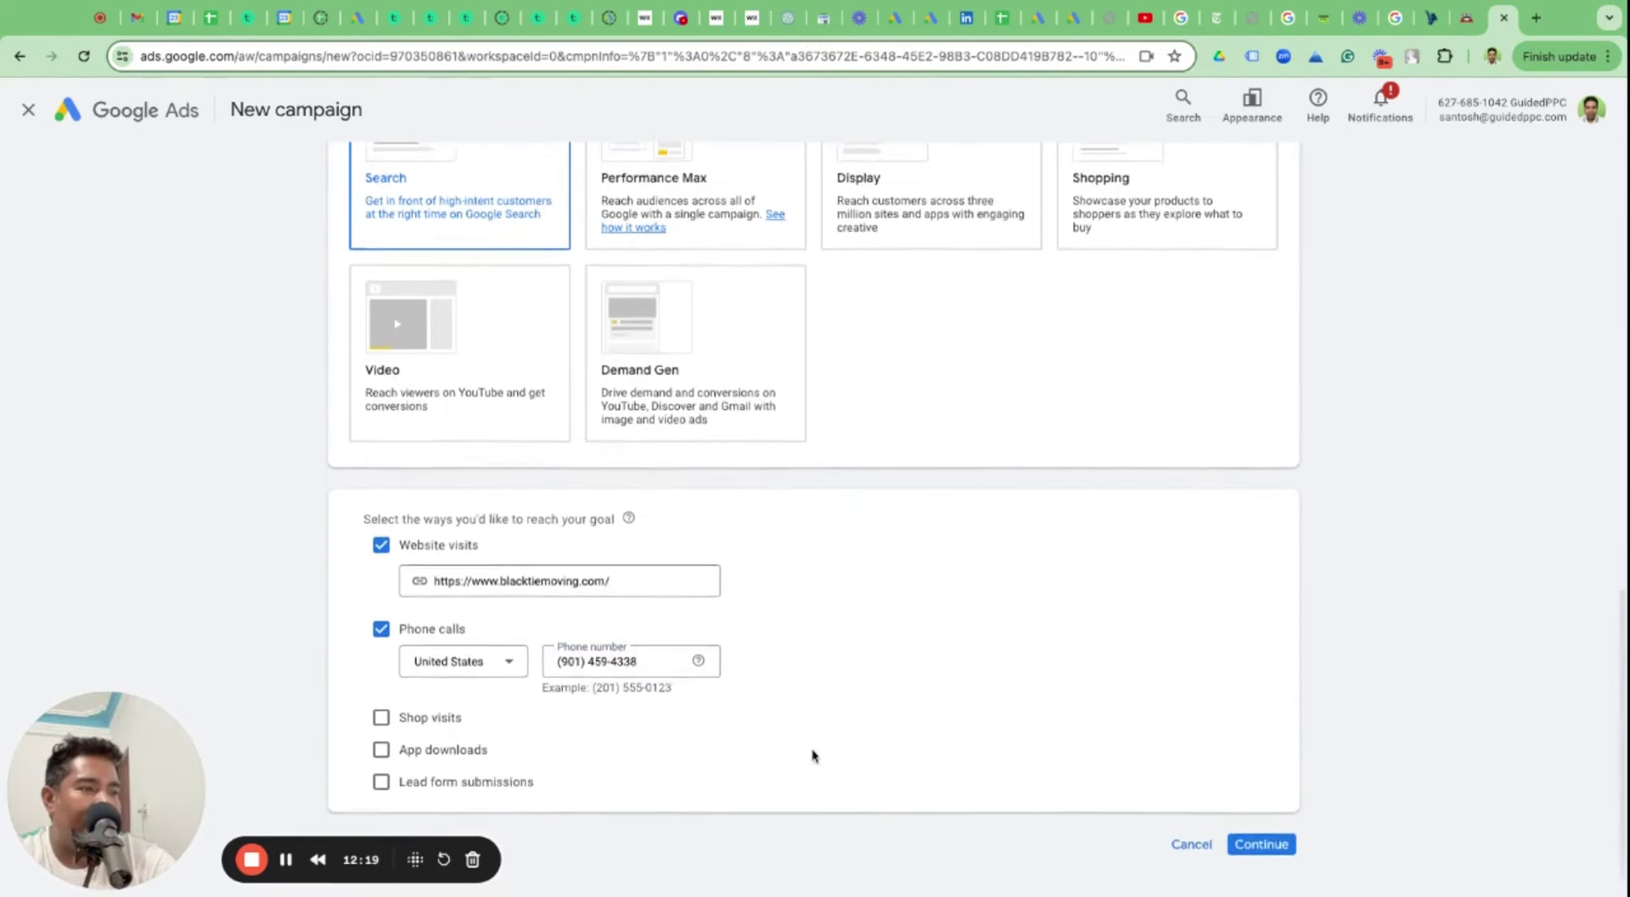
pyautogui.click(1238, 800)
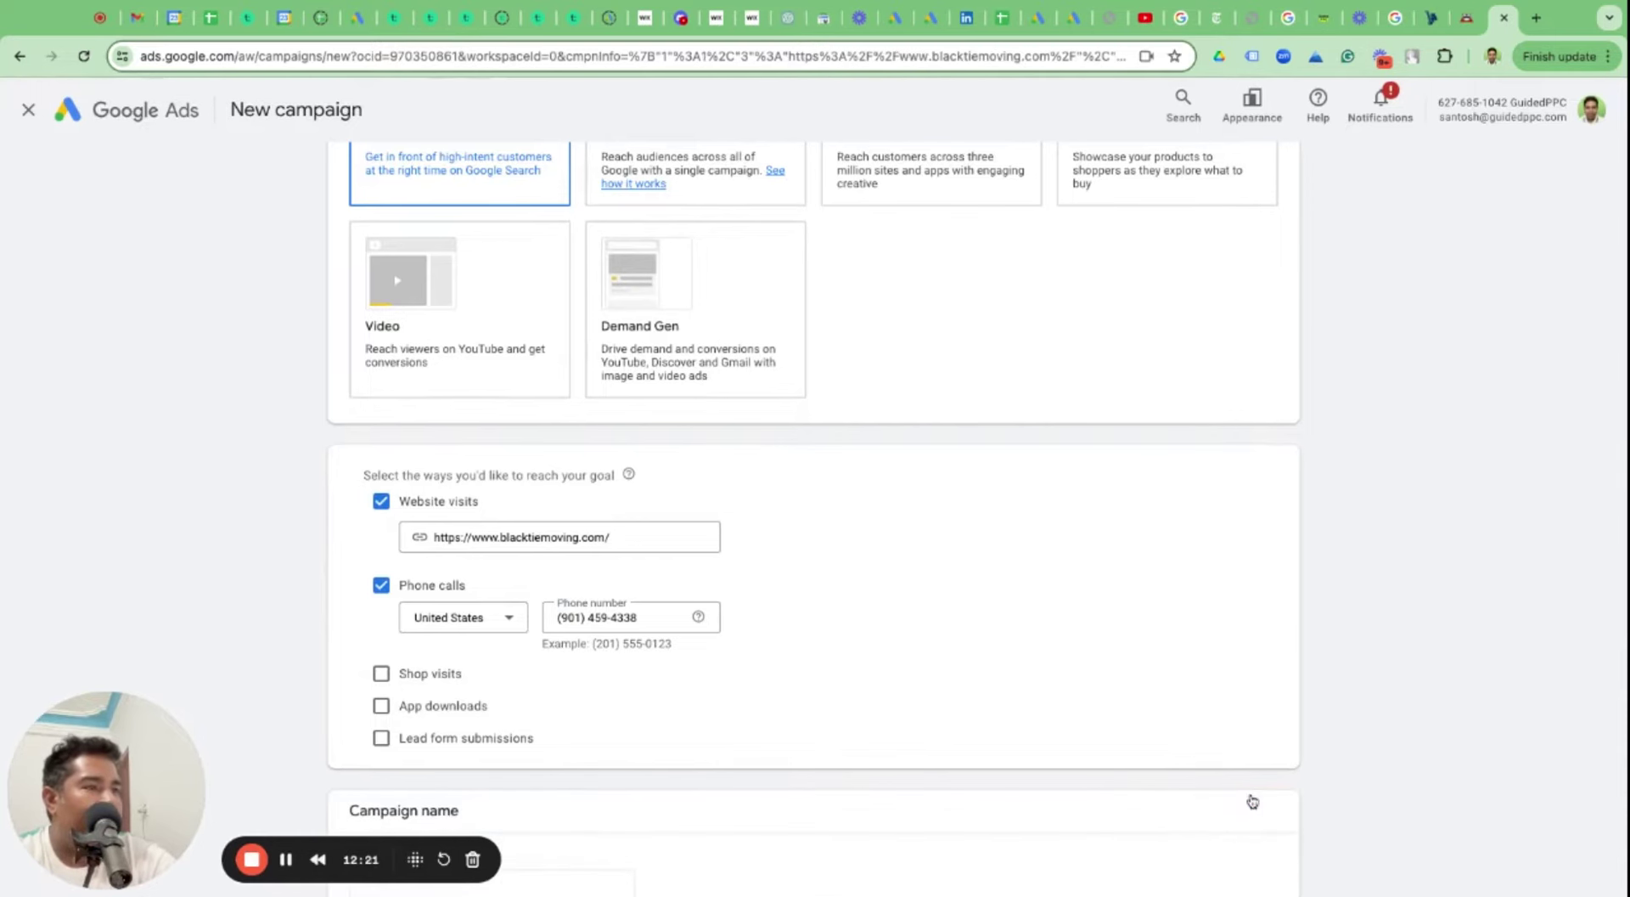
pyautogui.scroll(-2, 921, 666)
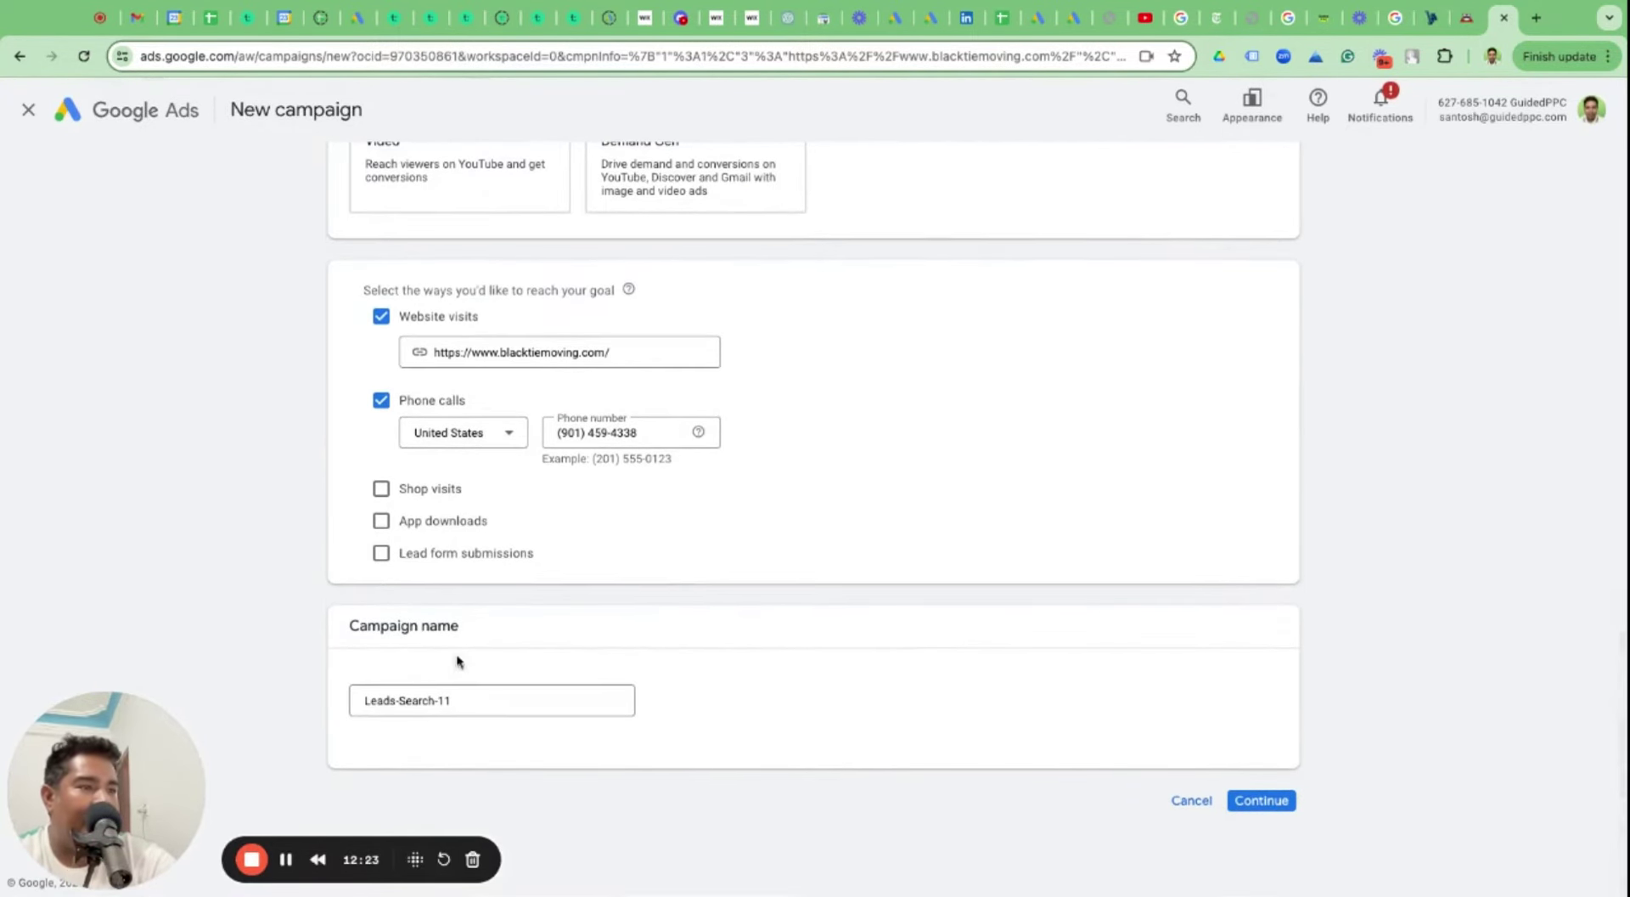
# Name the campaign Leads-Search-Moving-Form+Phone and continue, starting a new campaign instead of a saved draft.
pyautogui.click(398, 699)
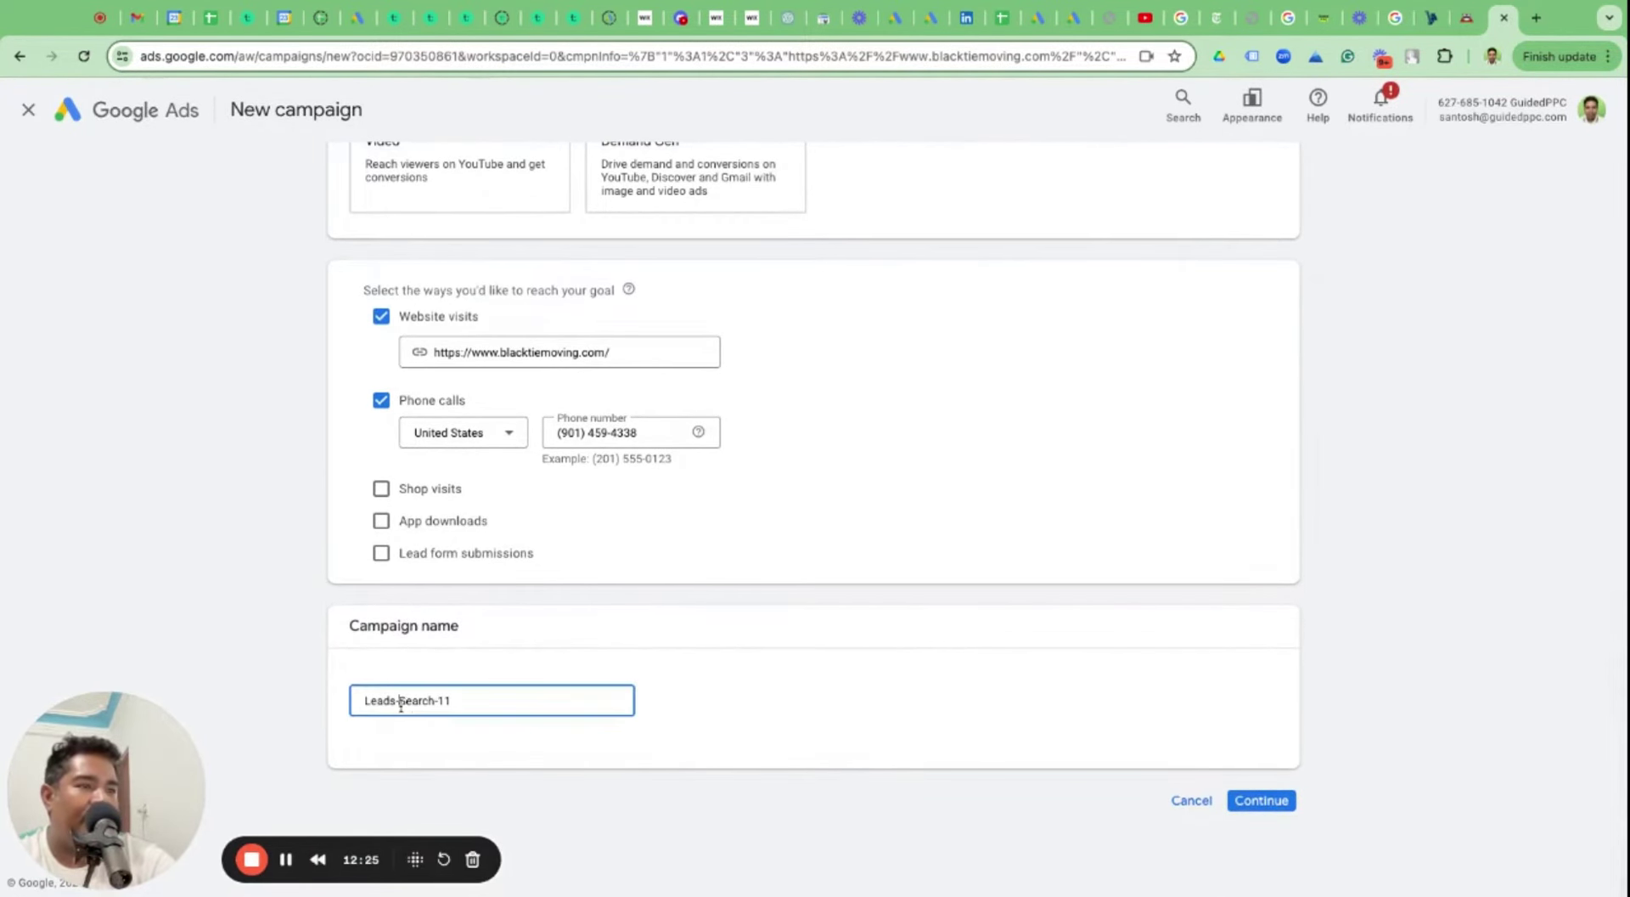
pyautogui.click(453, 701)
pyautogui.press('BackSpace')
pyautogui.press('BackSpace')
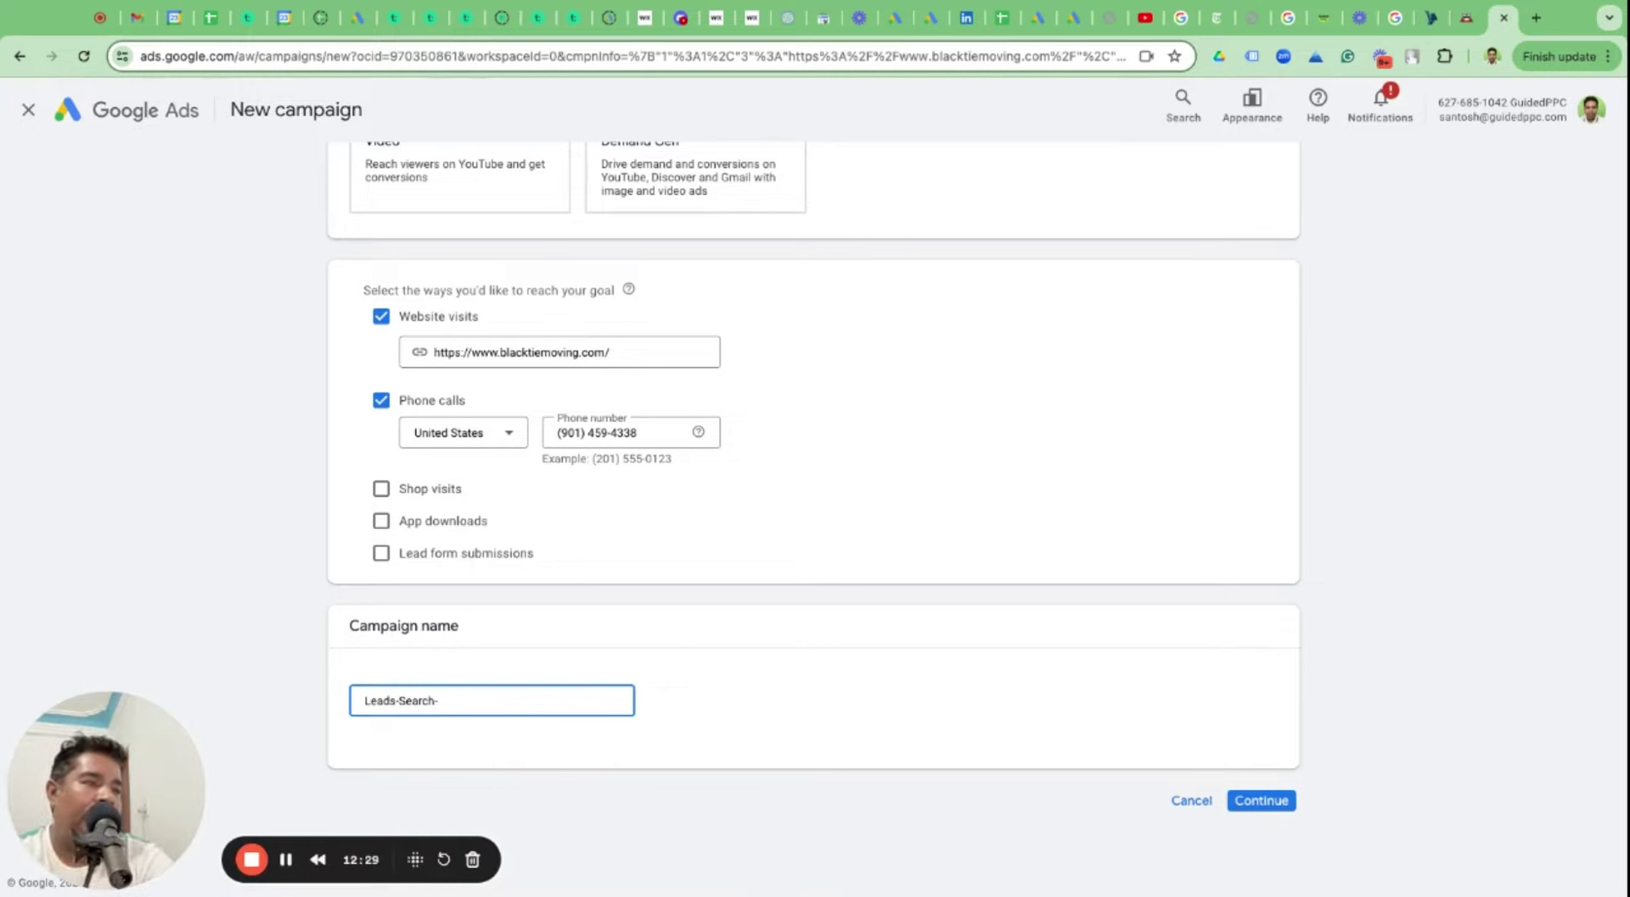
pyautogui.write('Moving')
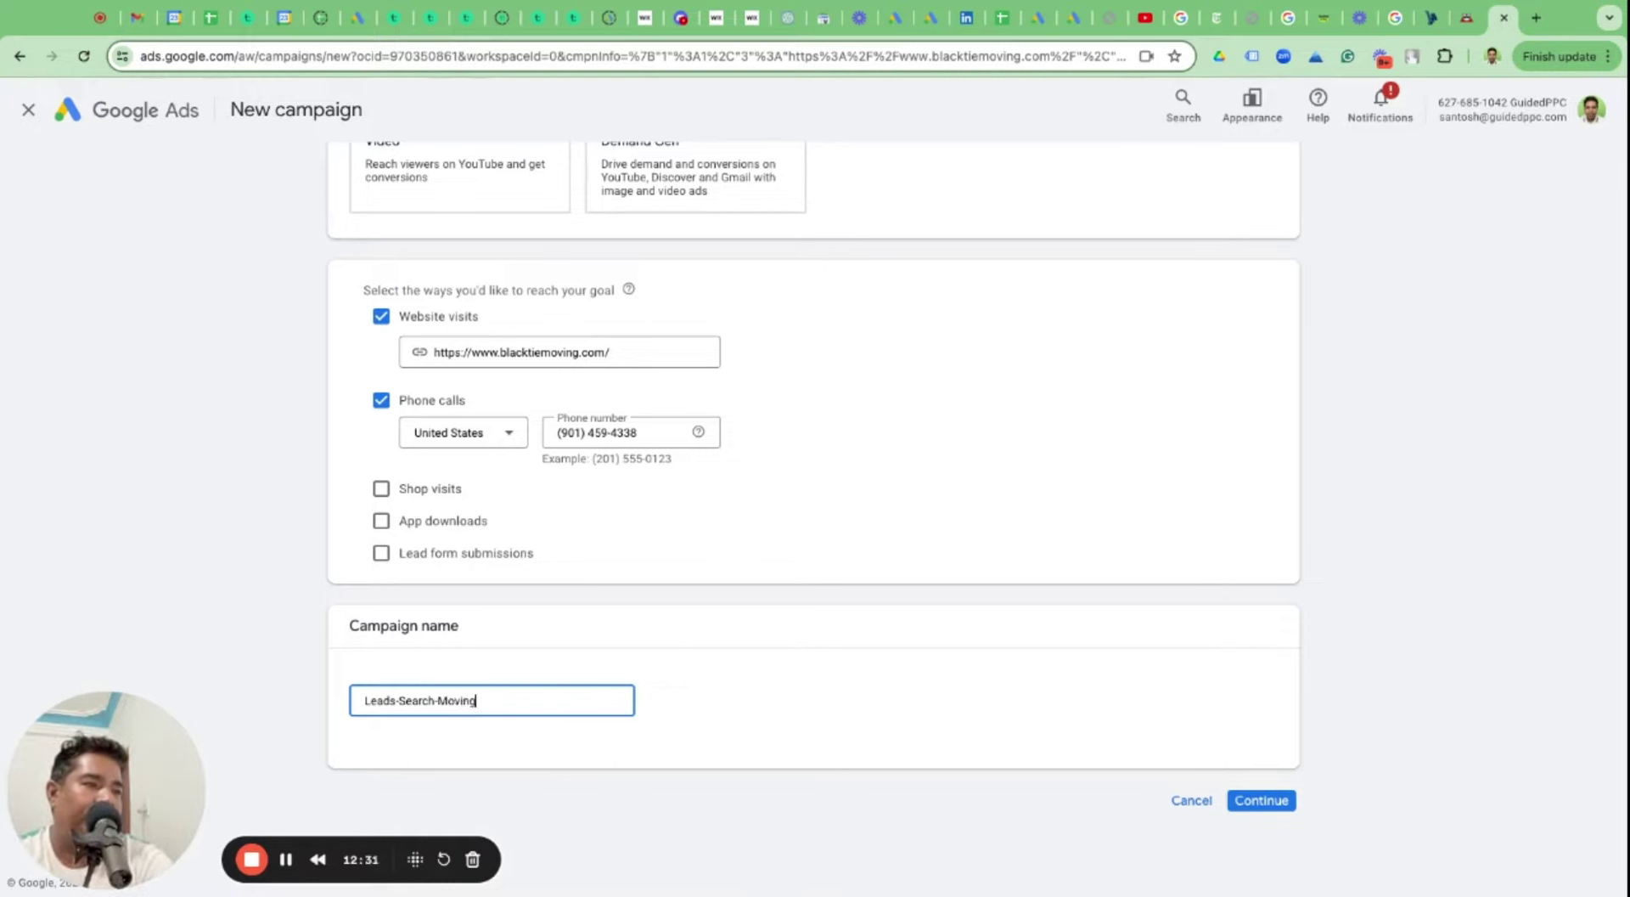
pyautogui.write('-Phone')
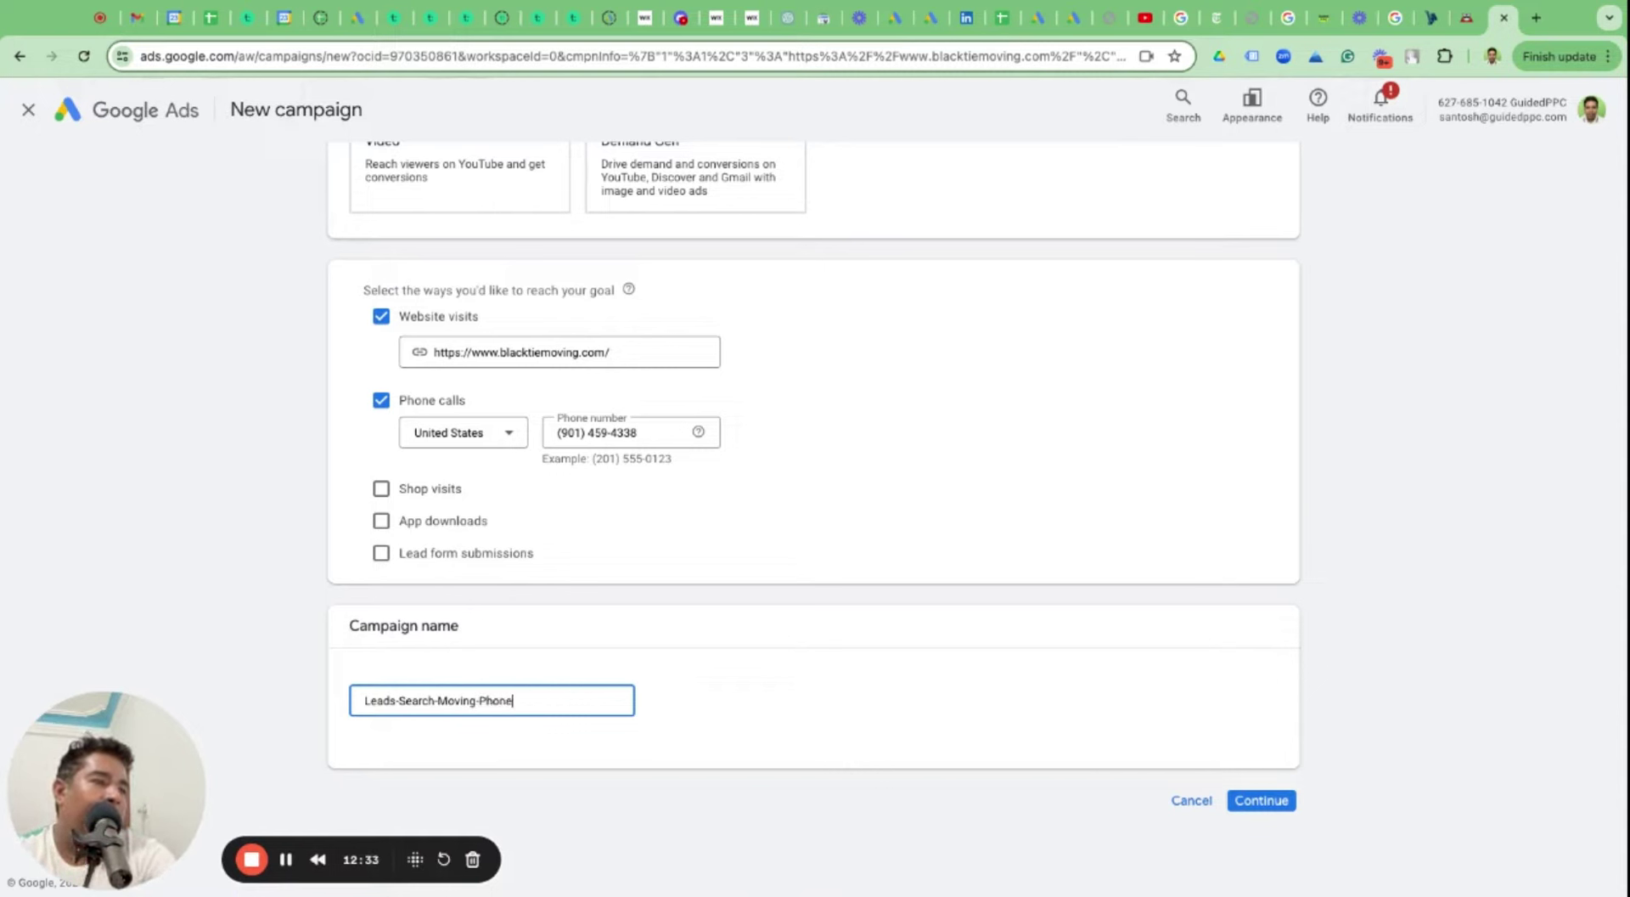
pyautogui.write('+')
pyautogui.press('BackSpace')
pyautogui.press('BackSpace')
pyautogui.press('BackSpace')
pyautogui.press('BackSpace')
pyautogui.press('BackSpace')
pyautogui.press('BackSpace')
pyautogui.press('BackSpace')
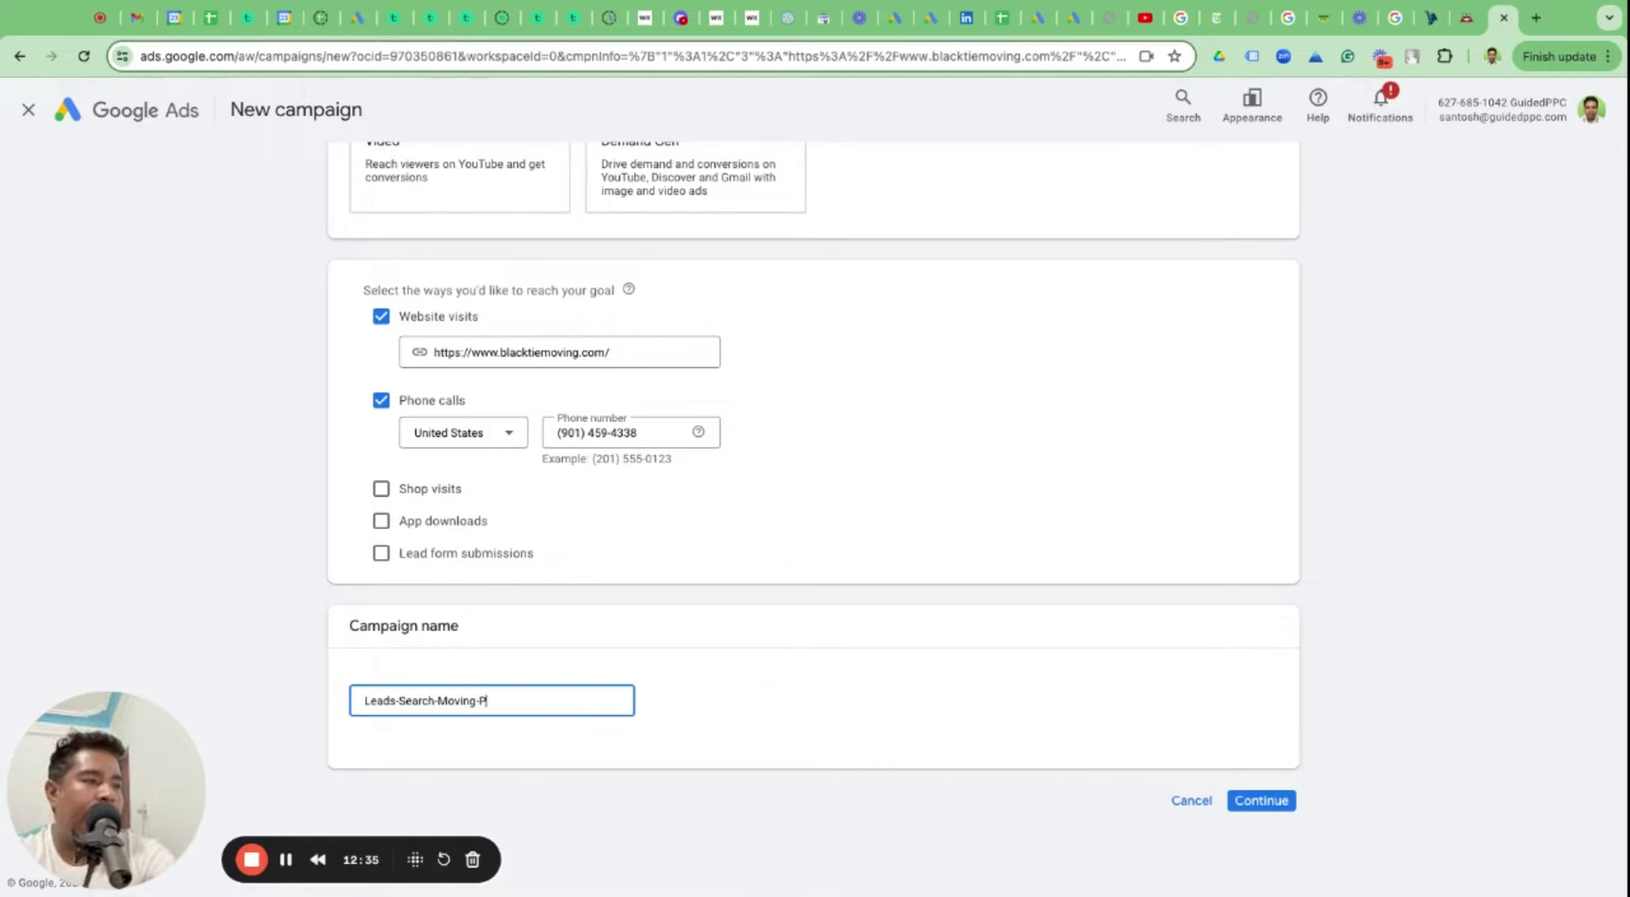
pyautogui.write('-Form+')
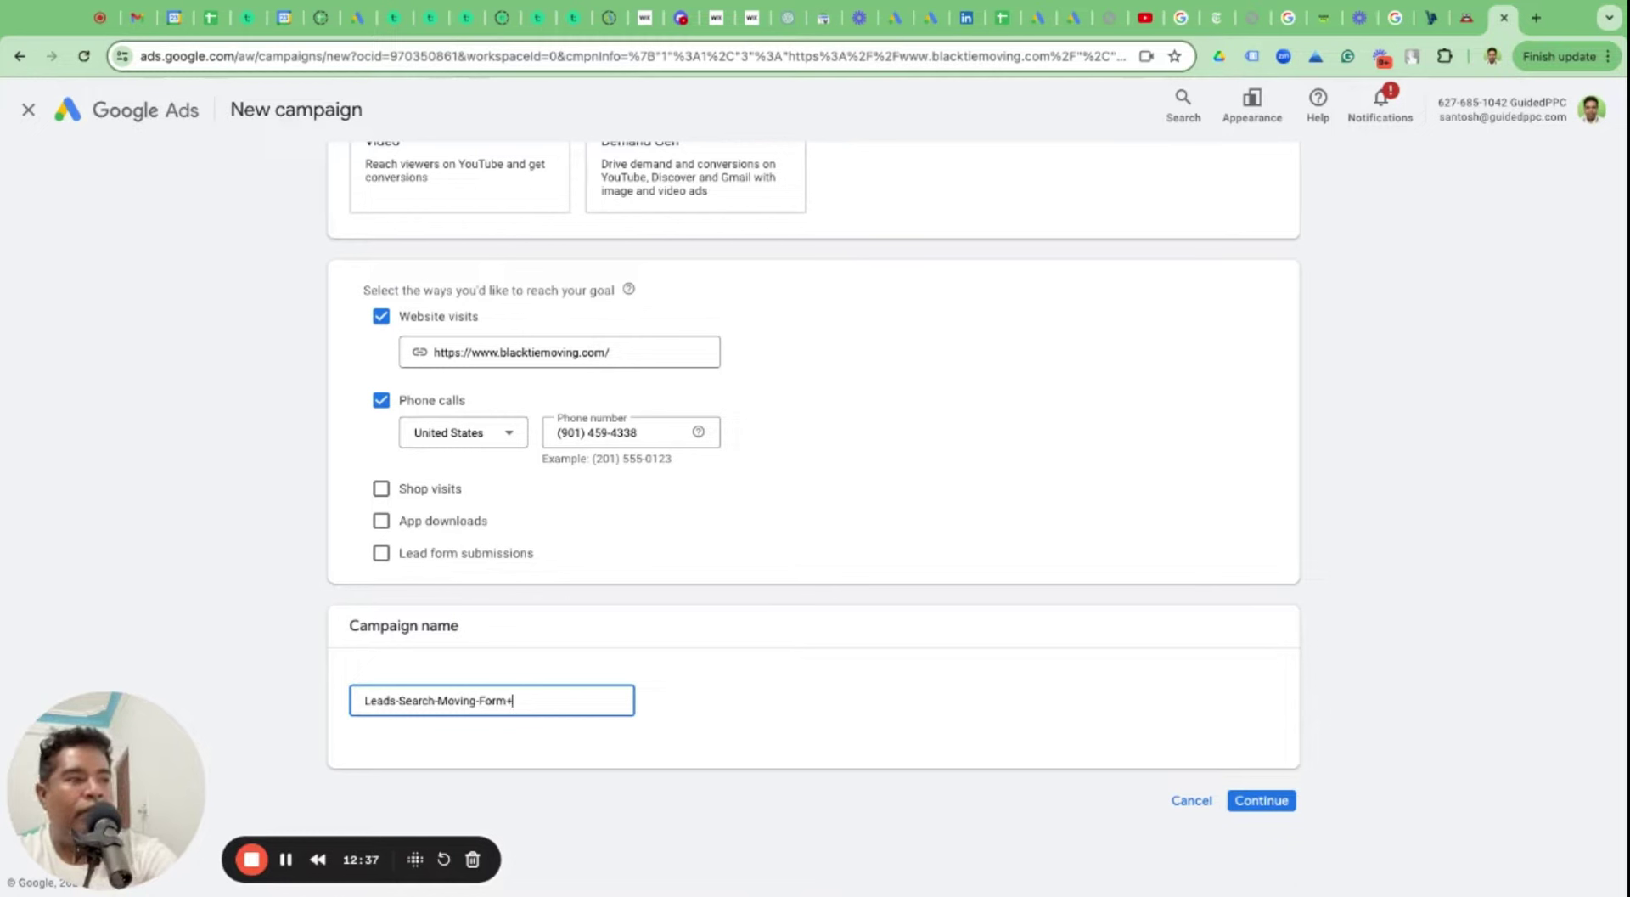
pyautogui.write('Phone')
pyautogui.press('BackSpace')
pyautogui.press('BackSpace')
pyautogui.press('BackSpace')
pyautogui.press('BackSpace')
pyautogui.write('h')
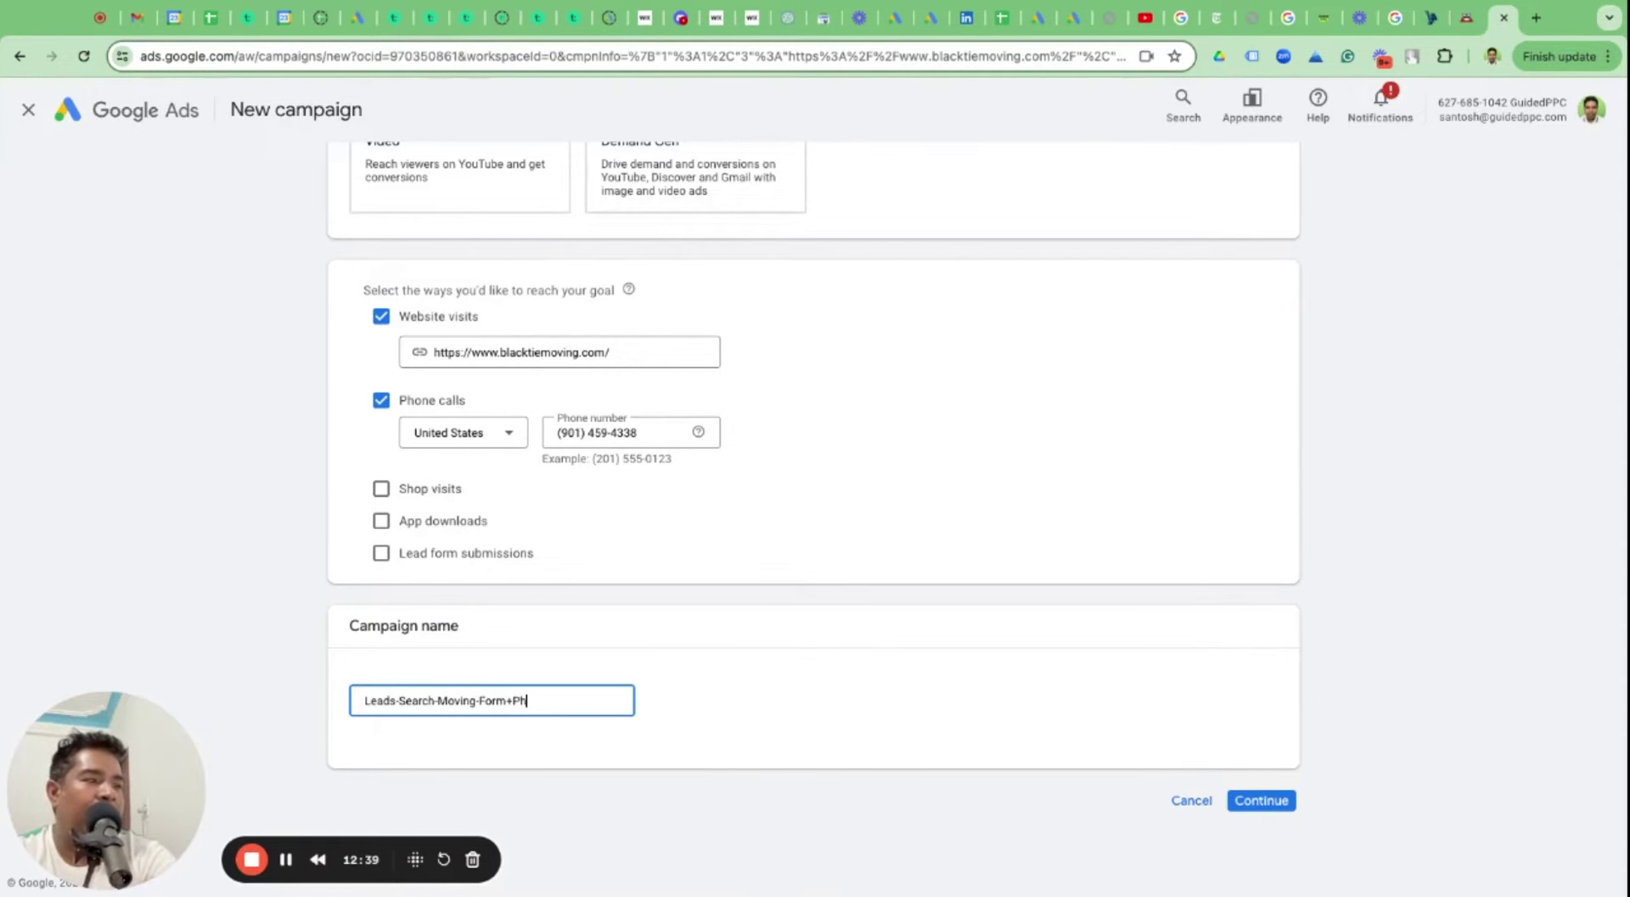
pyautogui.write('one')
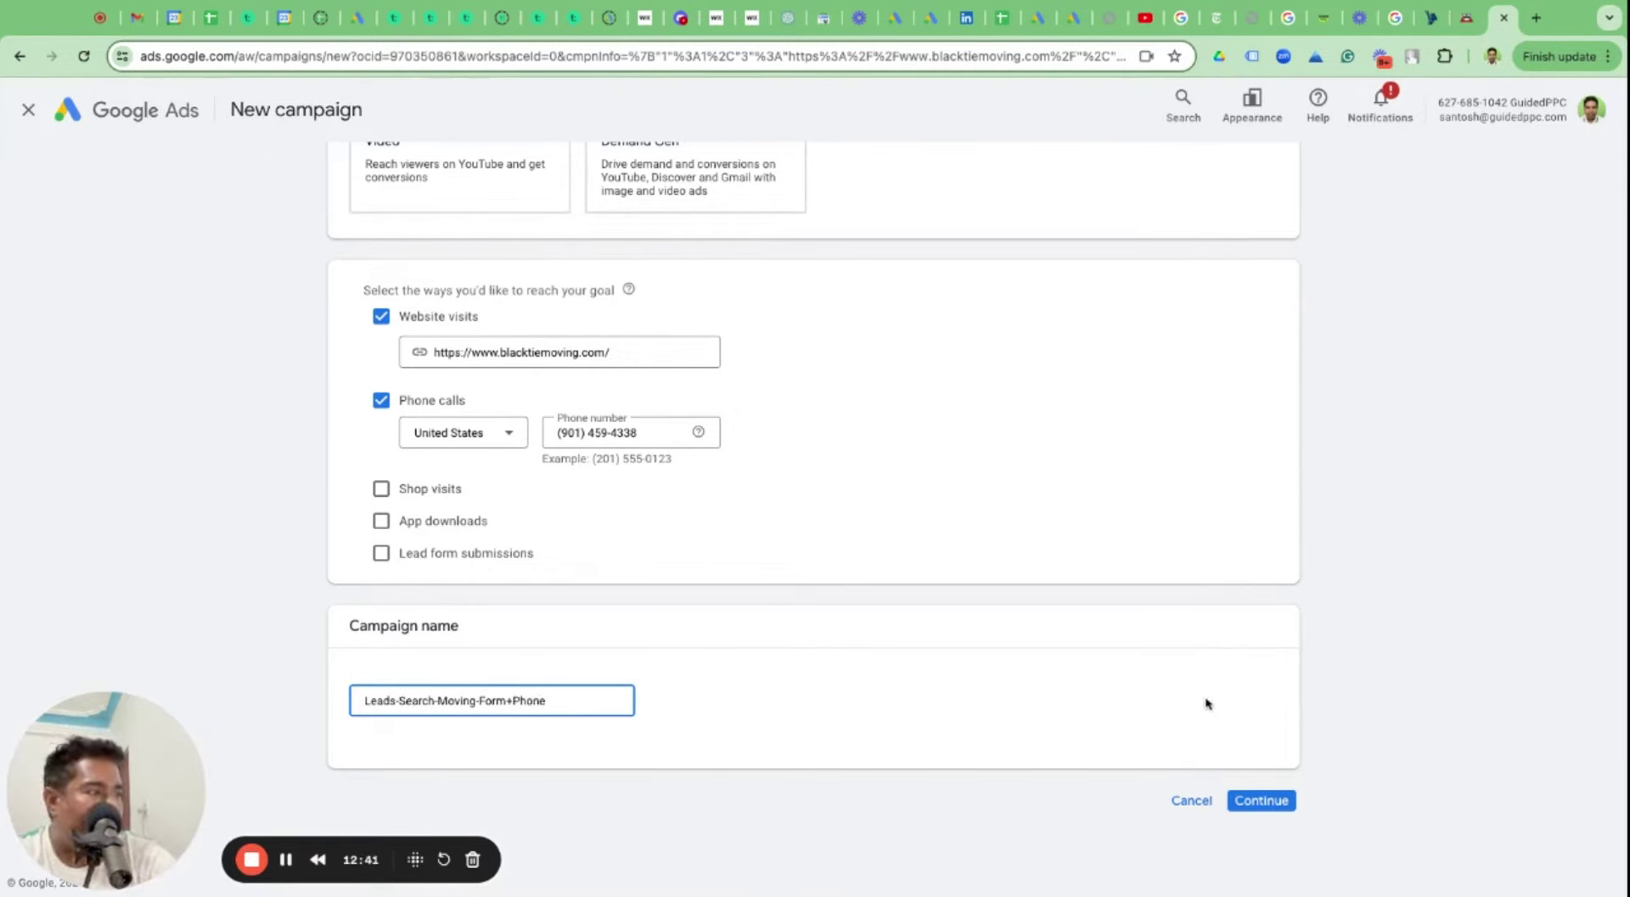
pyautogui.click(1263, 801)
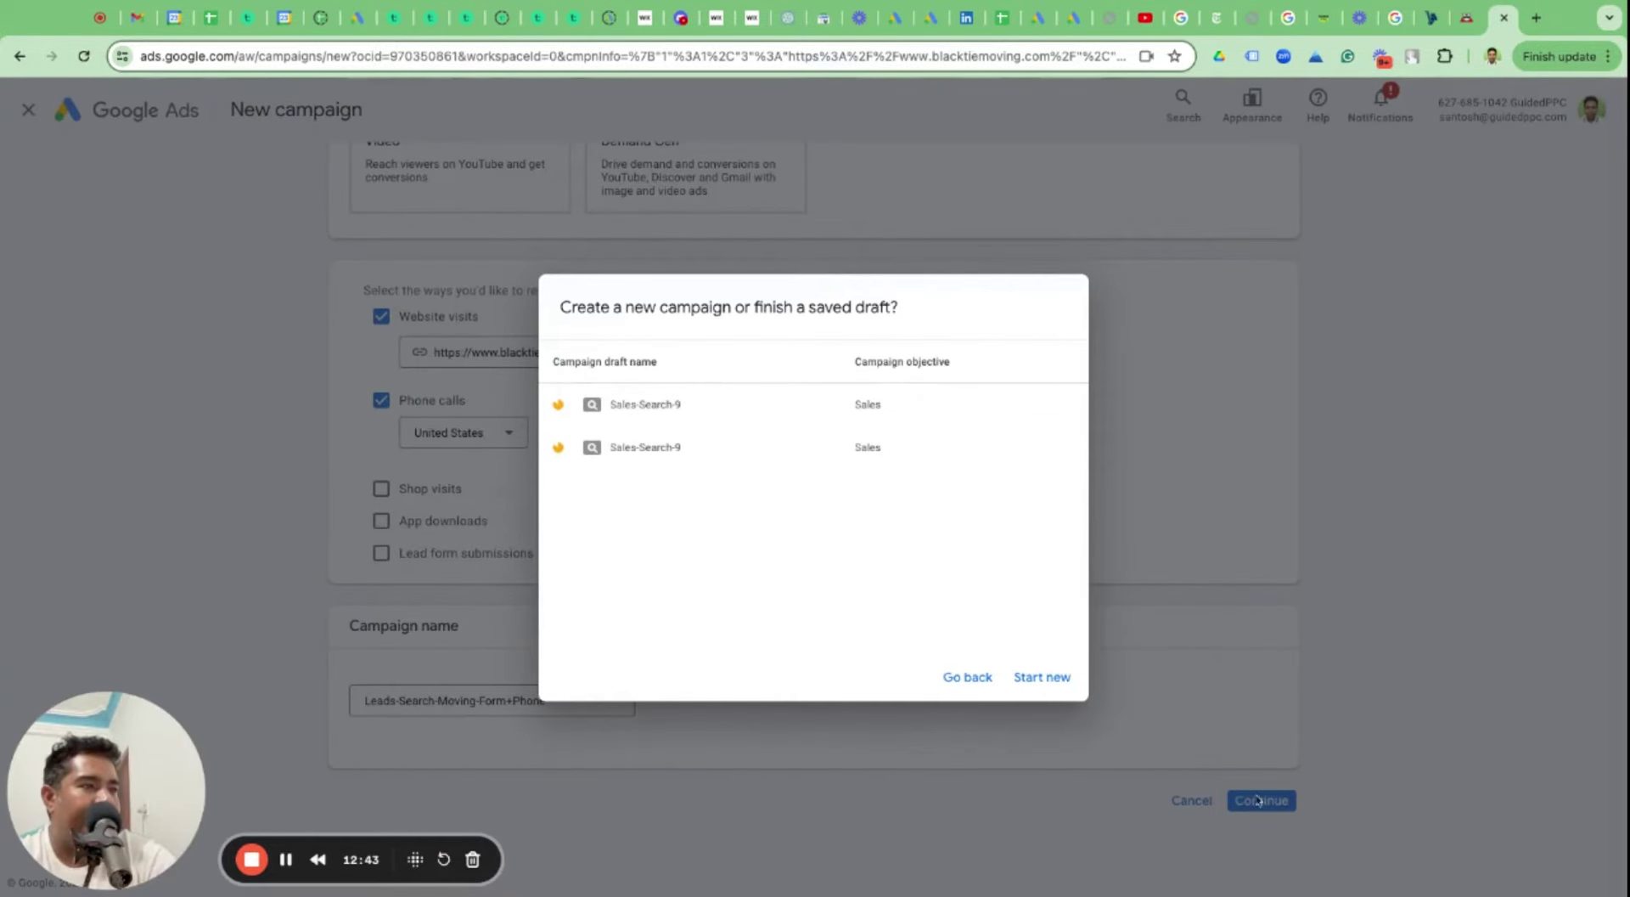
pyautogui.click(1034, 679)
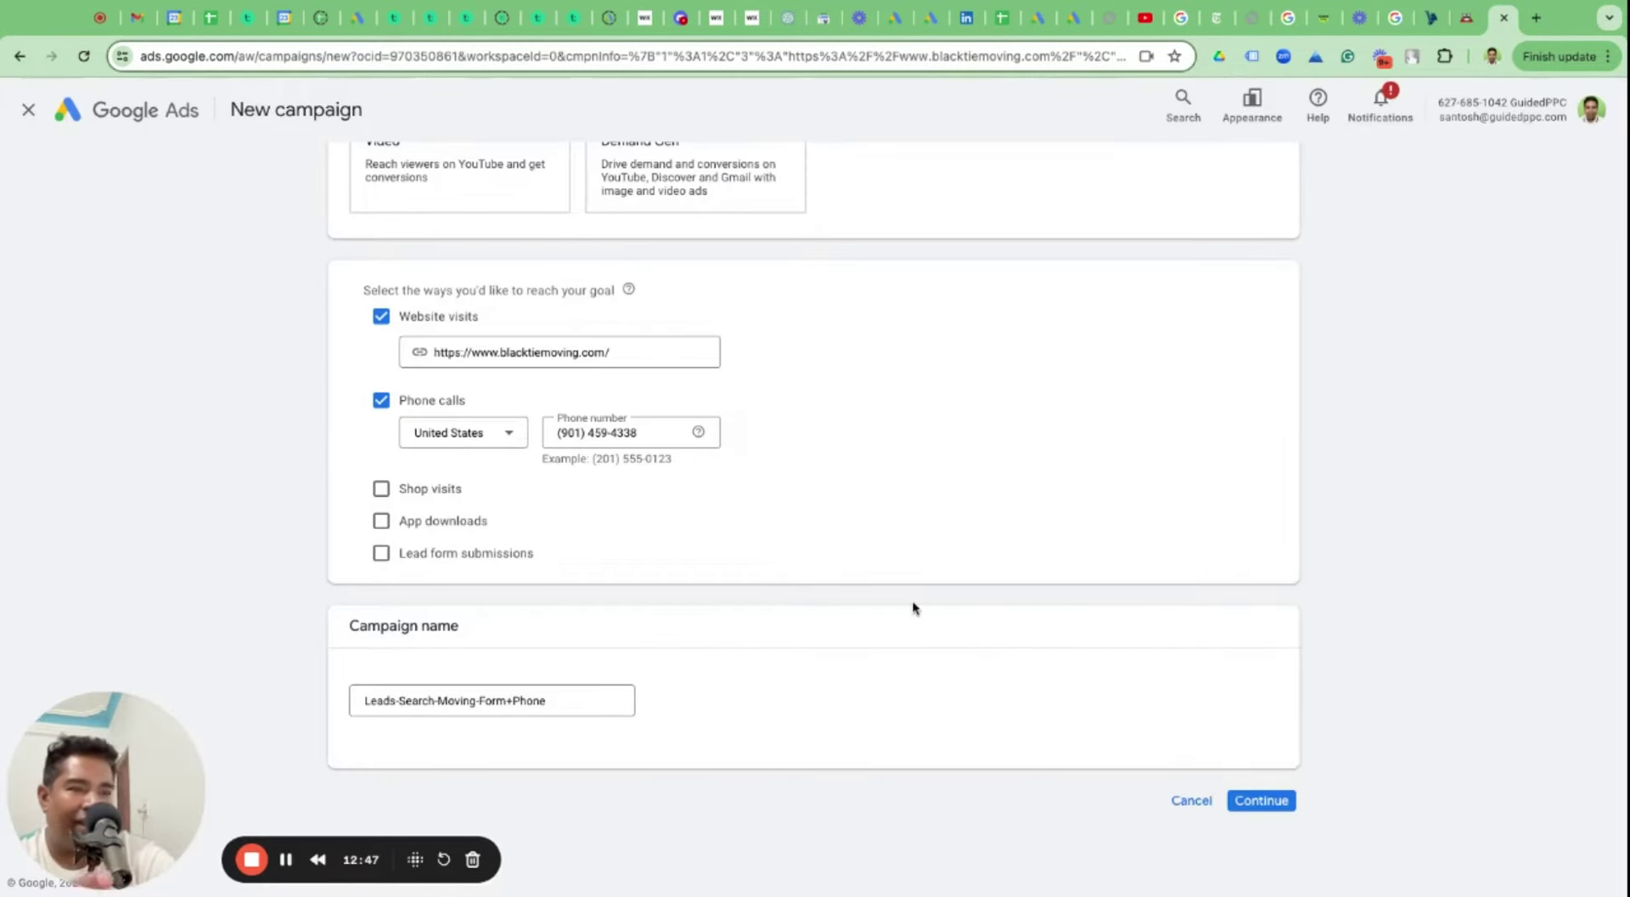
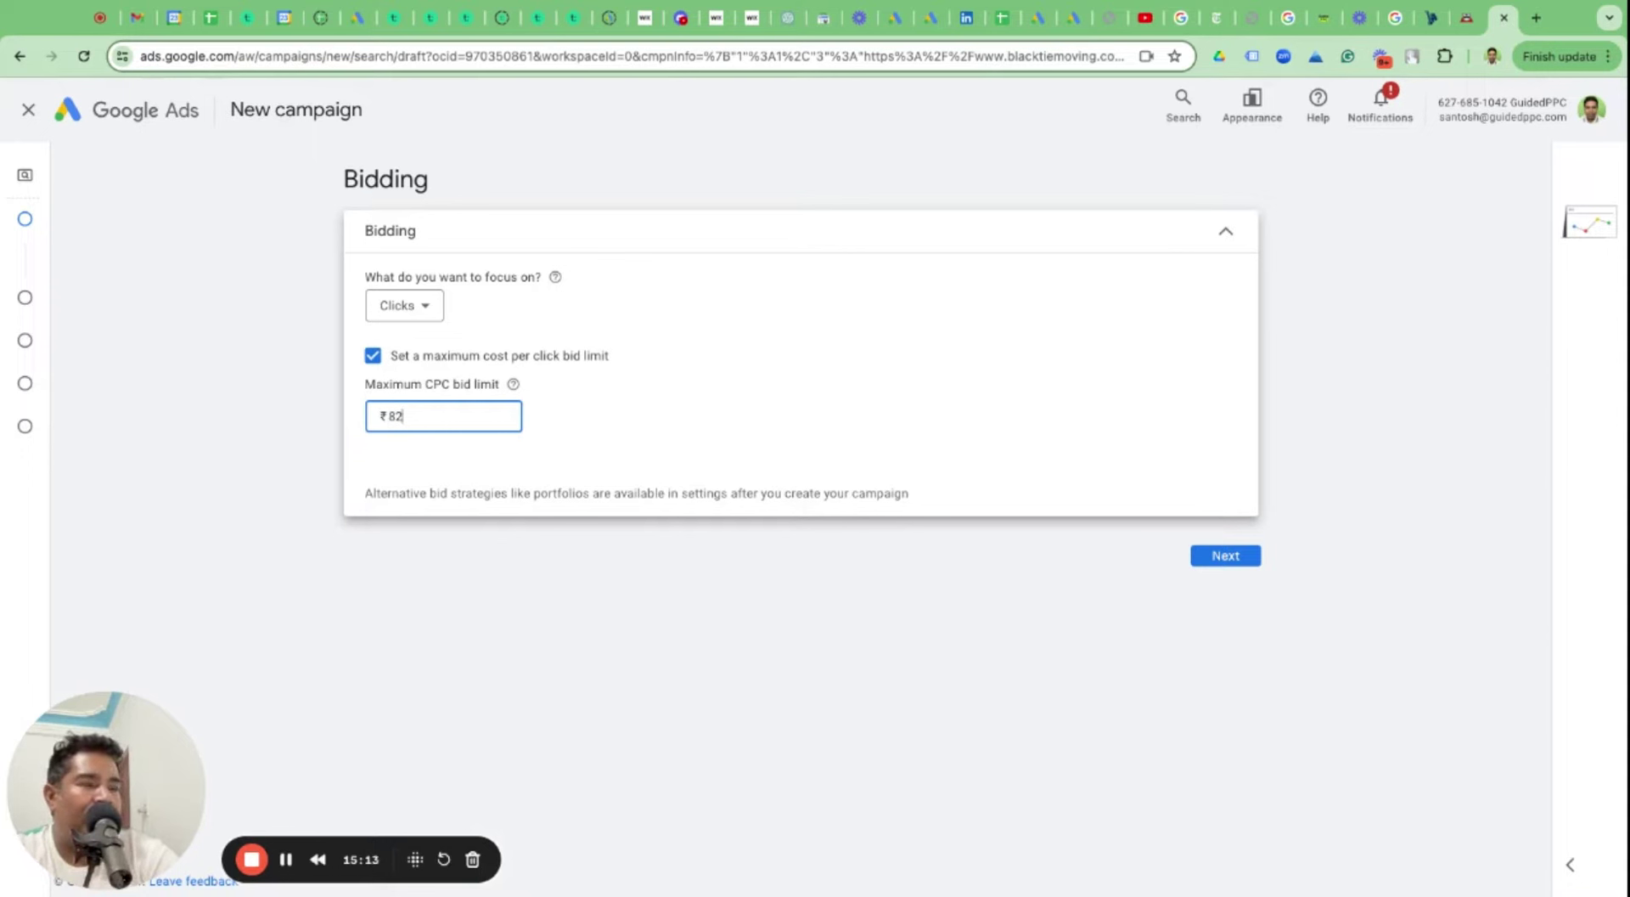
# Set the maximum CPC bid limit to ₹1 and continue to the campaign settings.
pyautogui.doubleClick(402, 416)
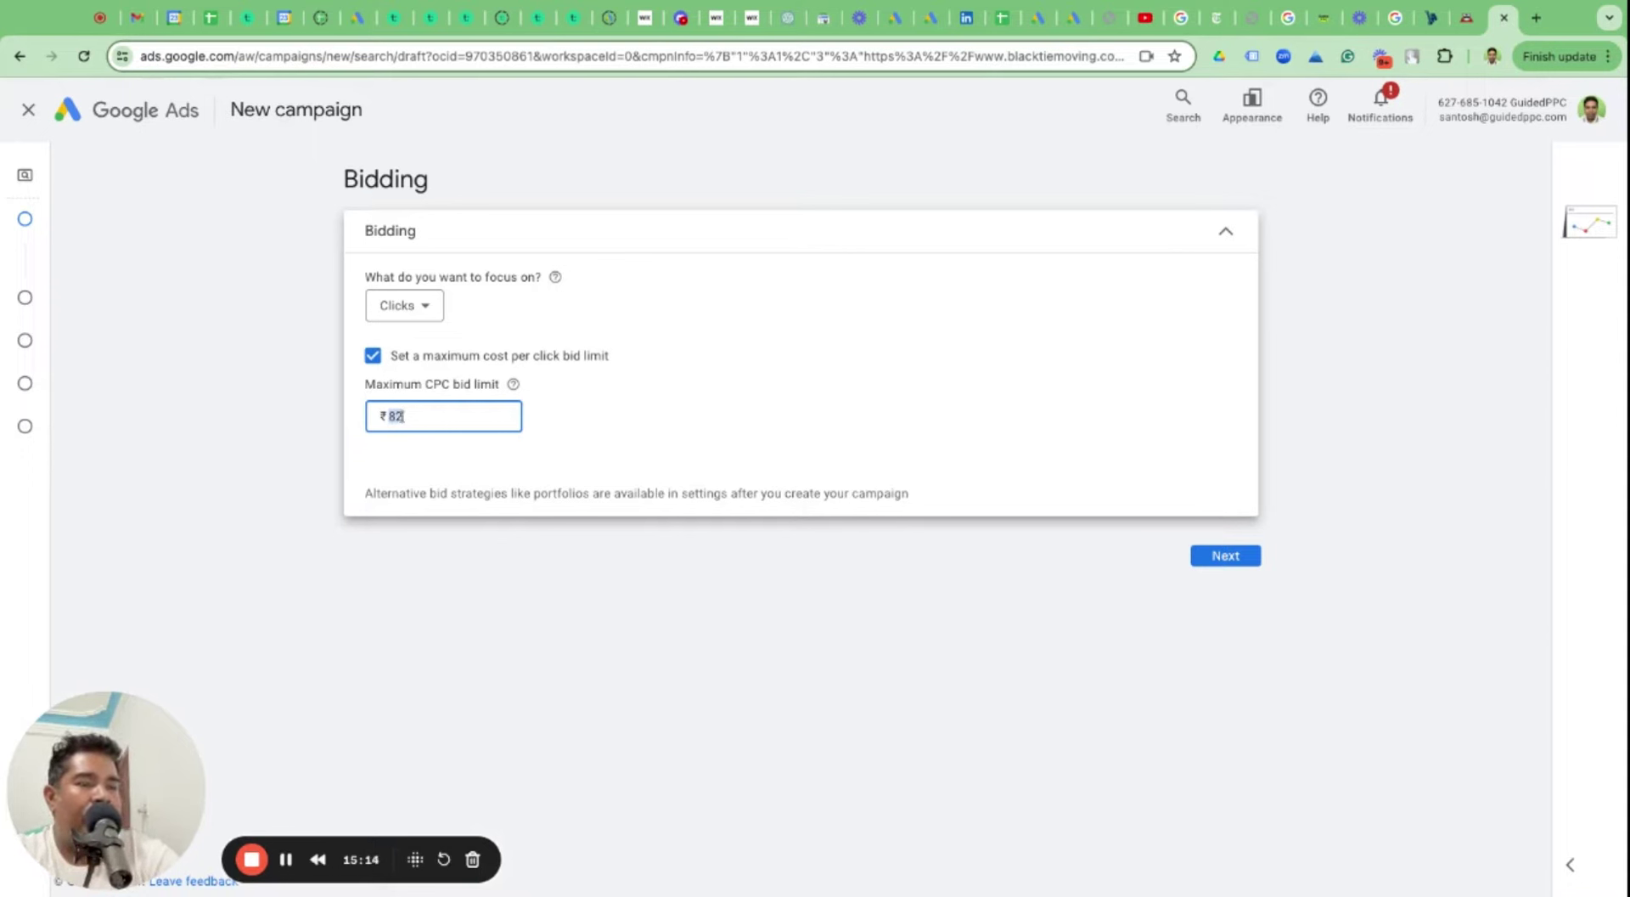
pyautogui.write('1')
pyautogui.click(1225, 556)
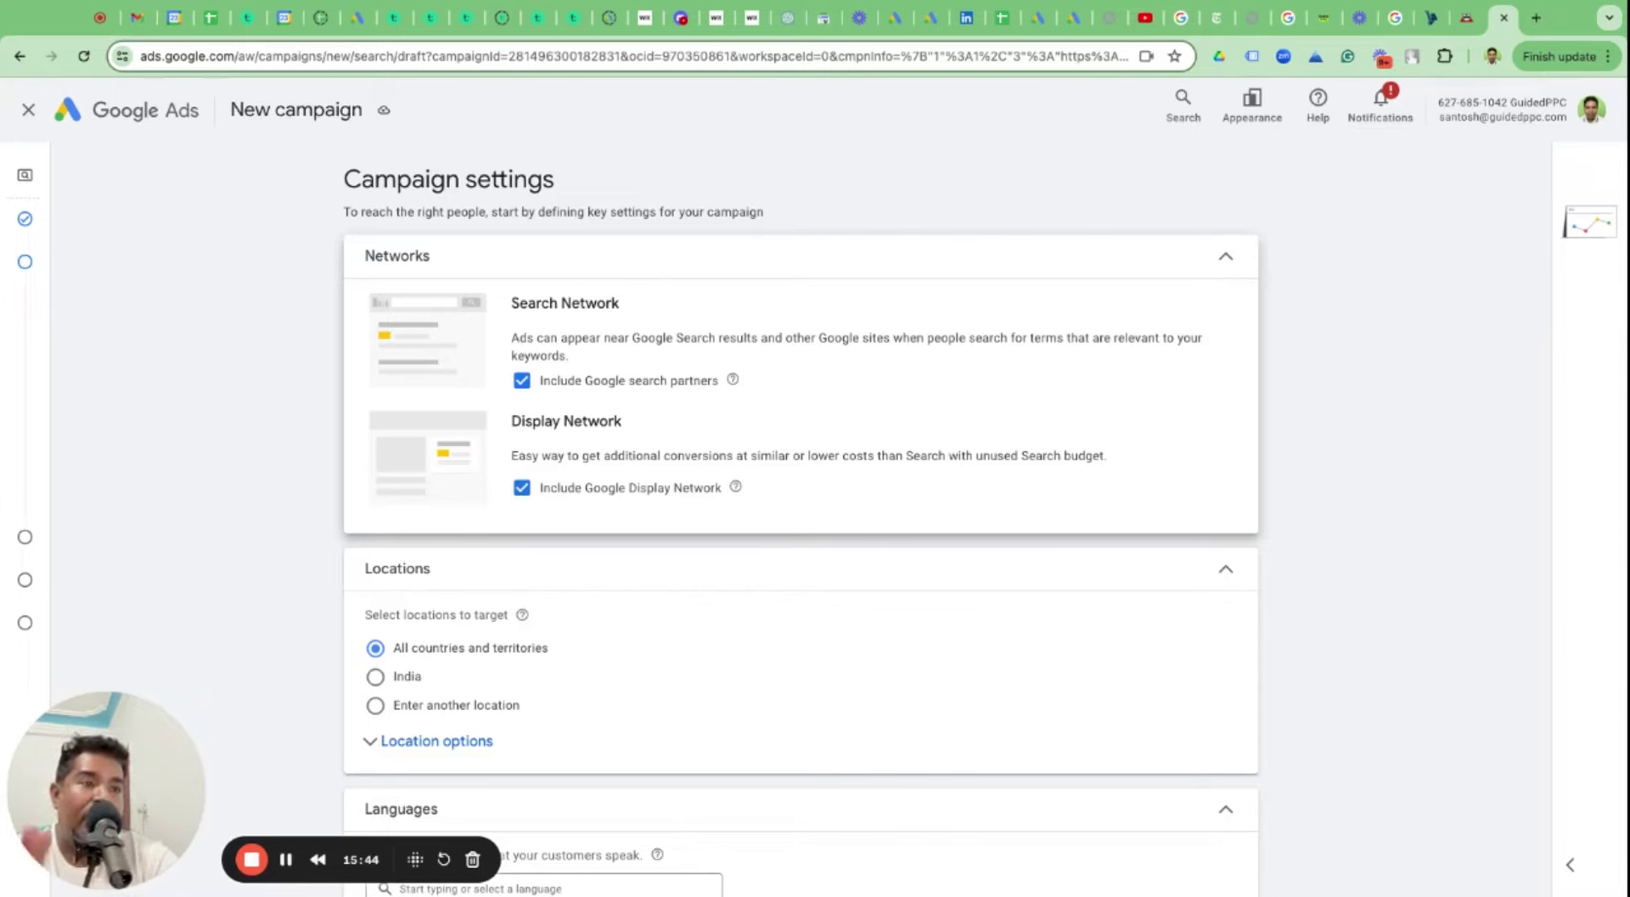
# Exclude the Google Display Network from the campaign and highlight the Display Expansion suggestion without applying it.
pyautogui.click(520, 496)
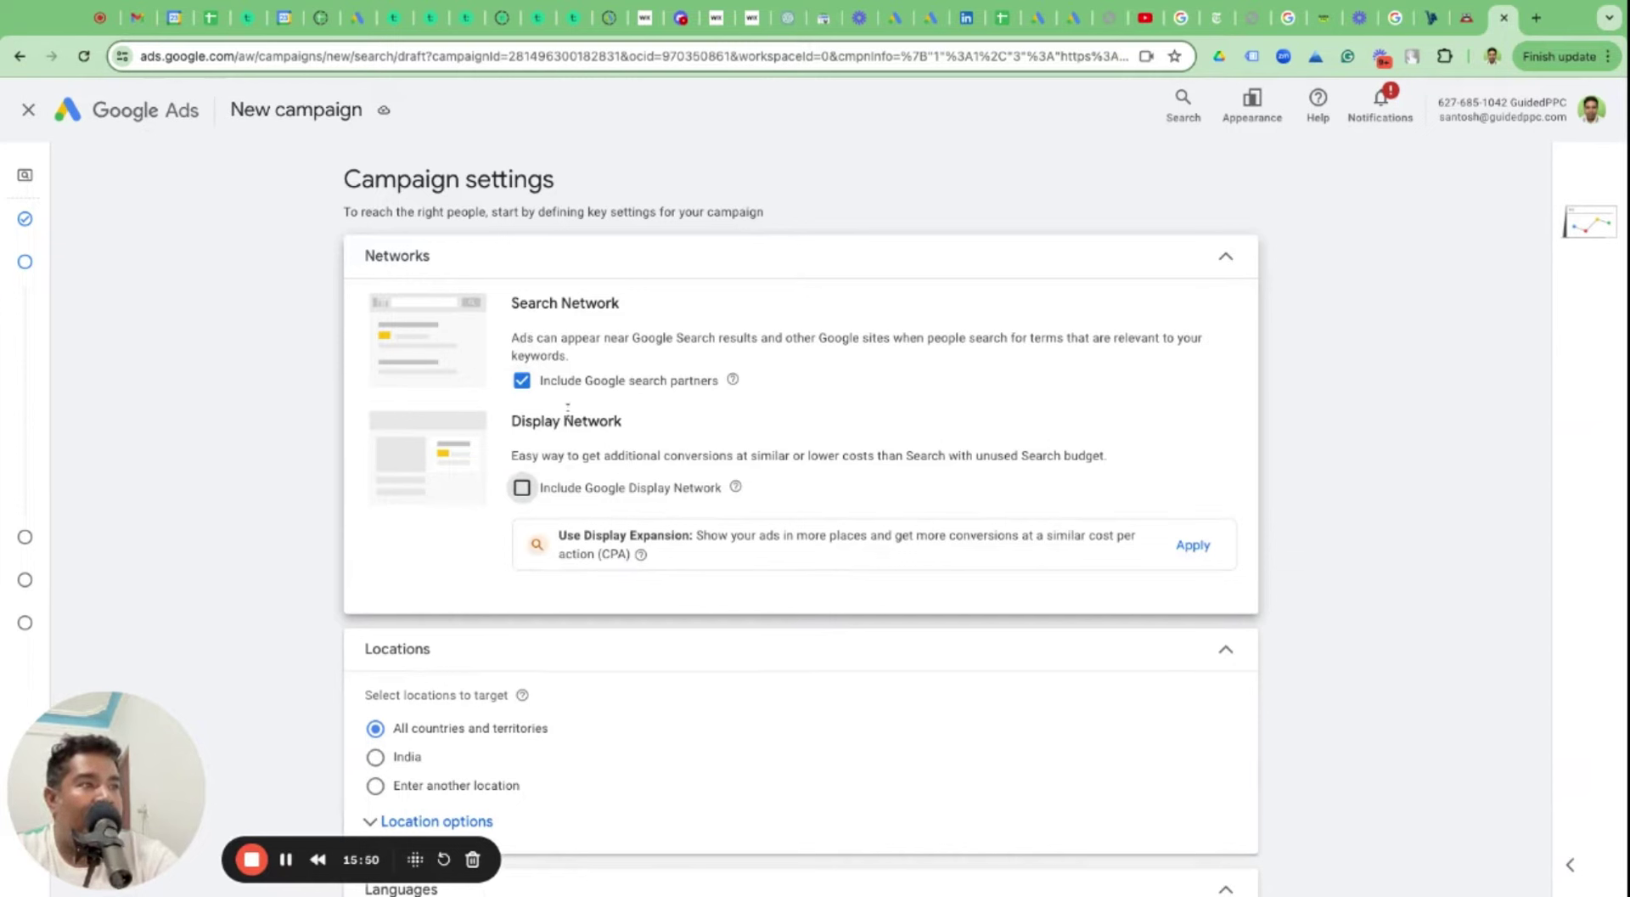
pyautogui.tripleClick(706, 533)
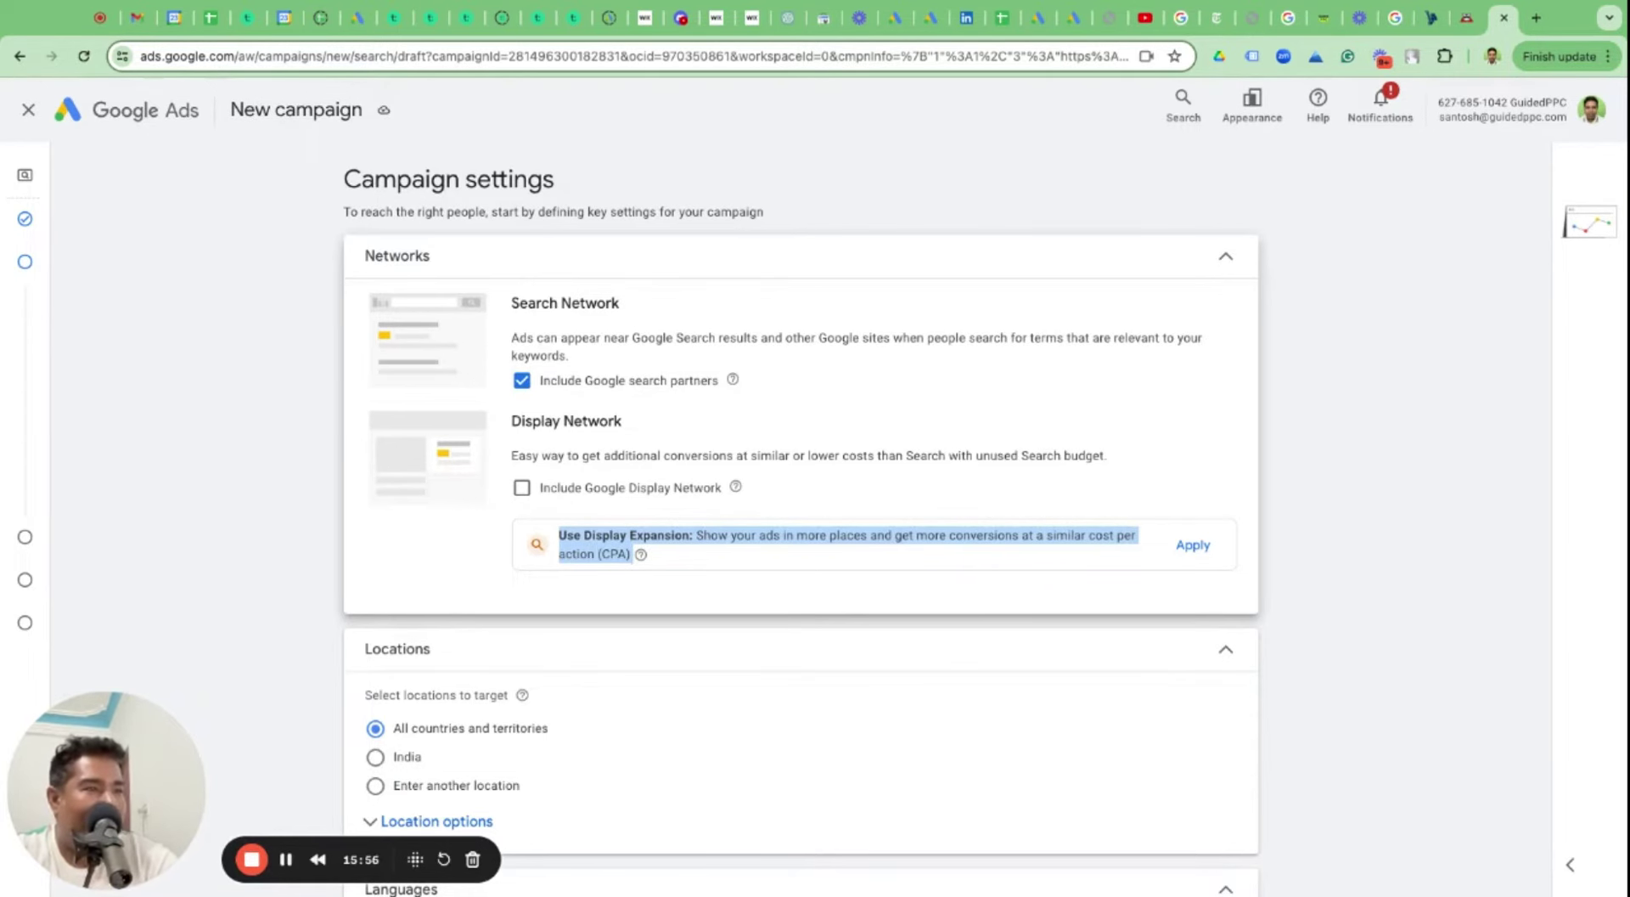
pyautogui.click(318, 603)
# Look at the location target options, choose to enter another location and search for "new".
pyautogui.scroll(-3, 320, 602)
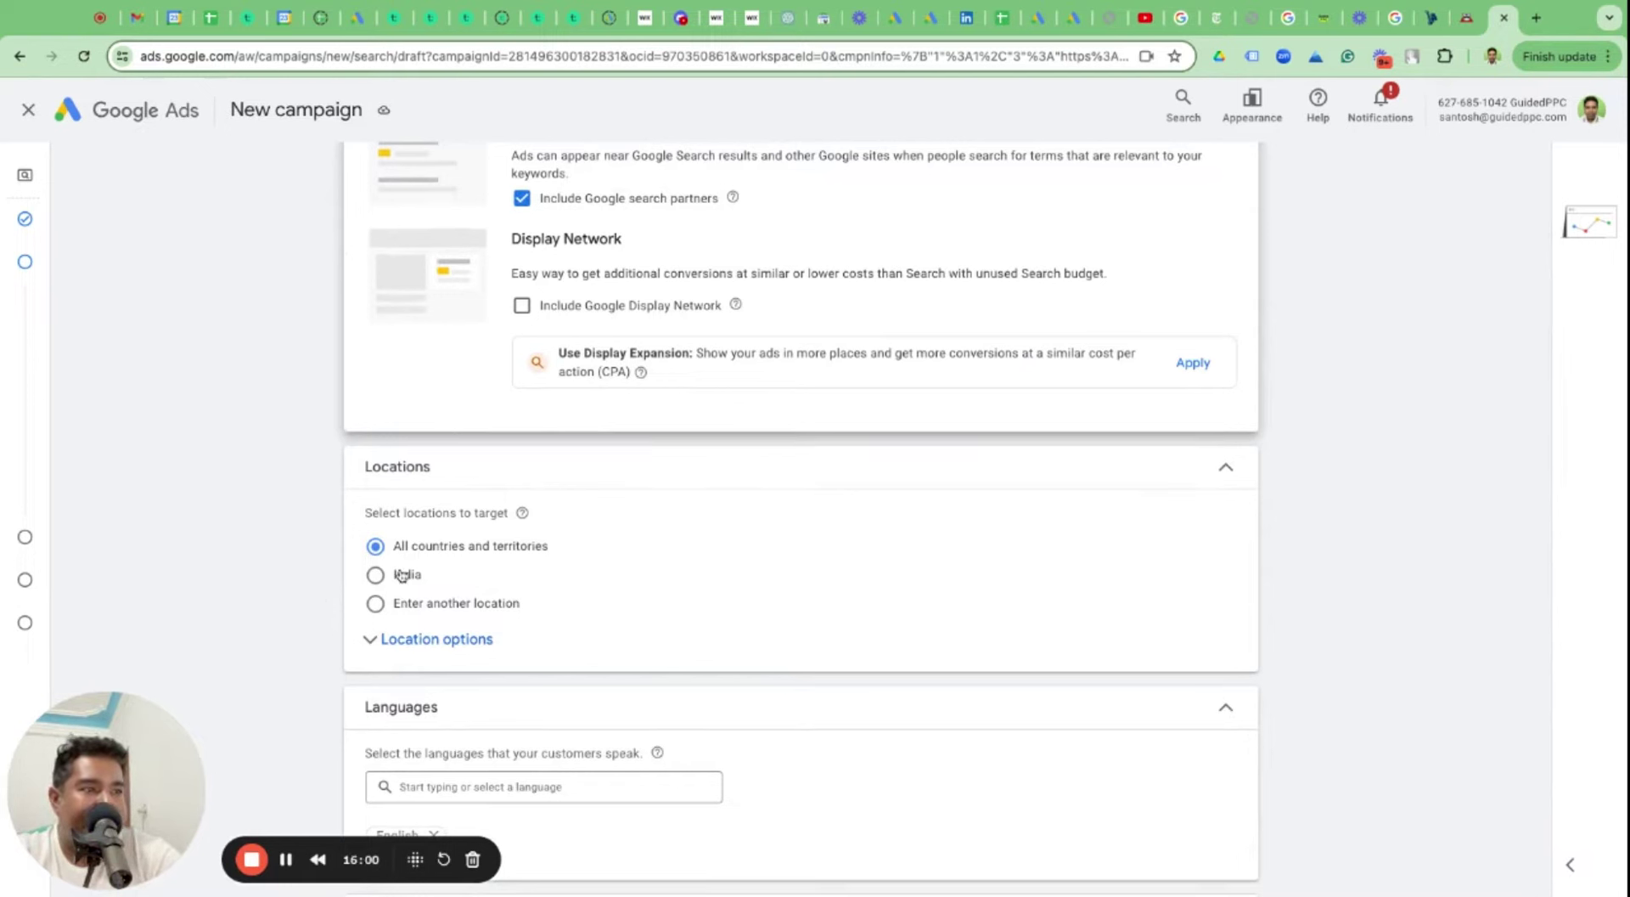
pyautogui.click(372, 643)
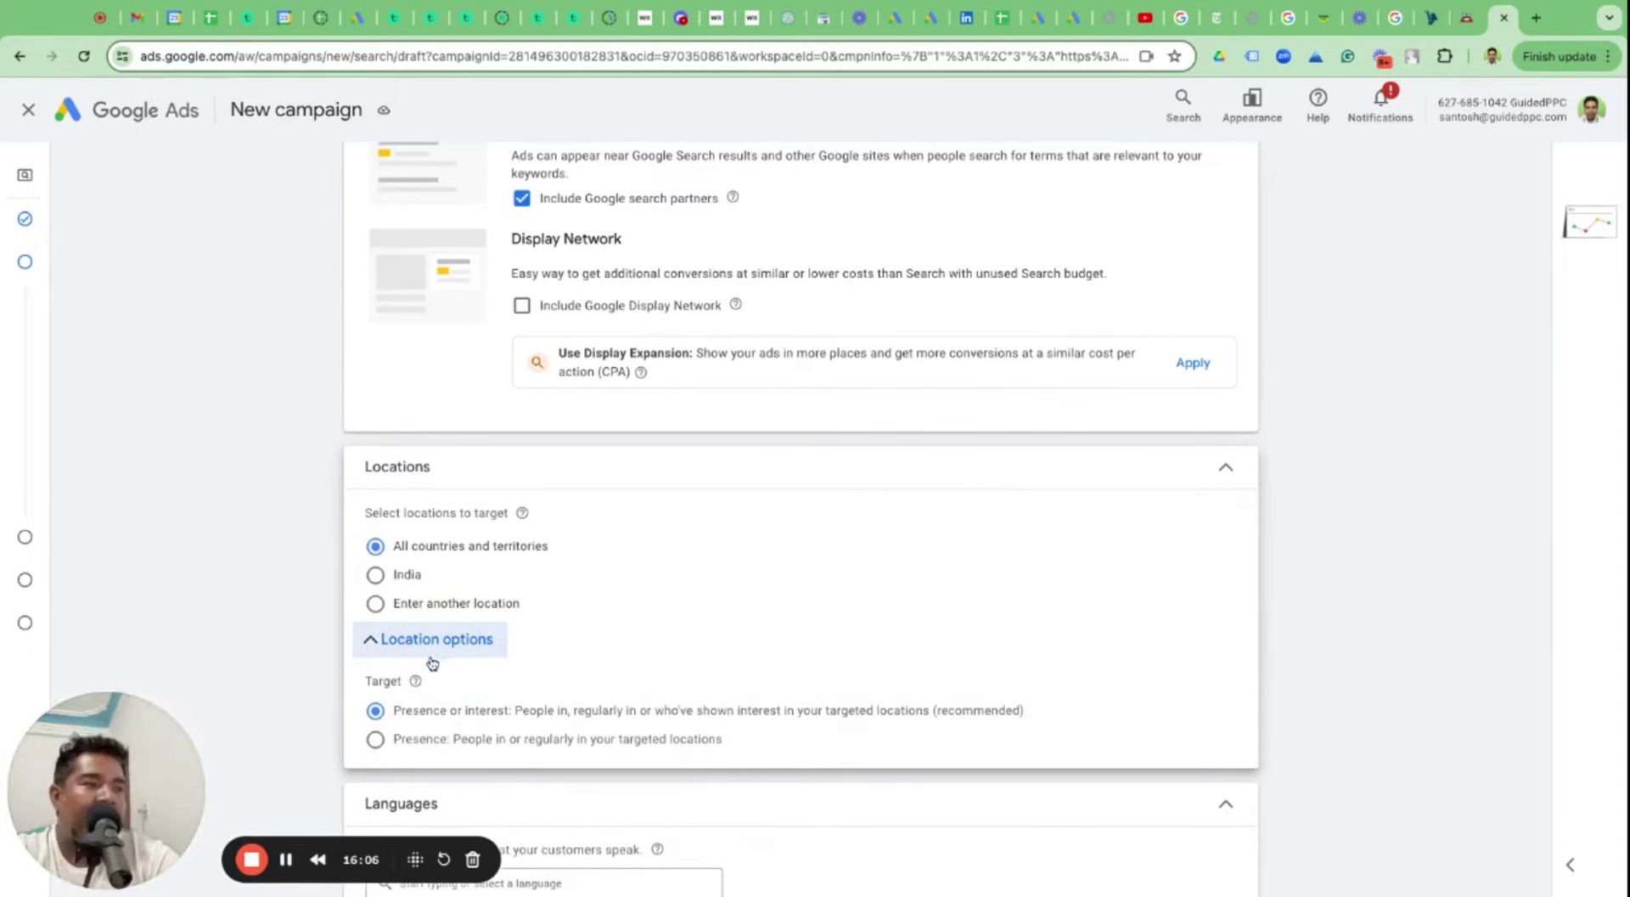
pyautogui.click(375, 603)
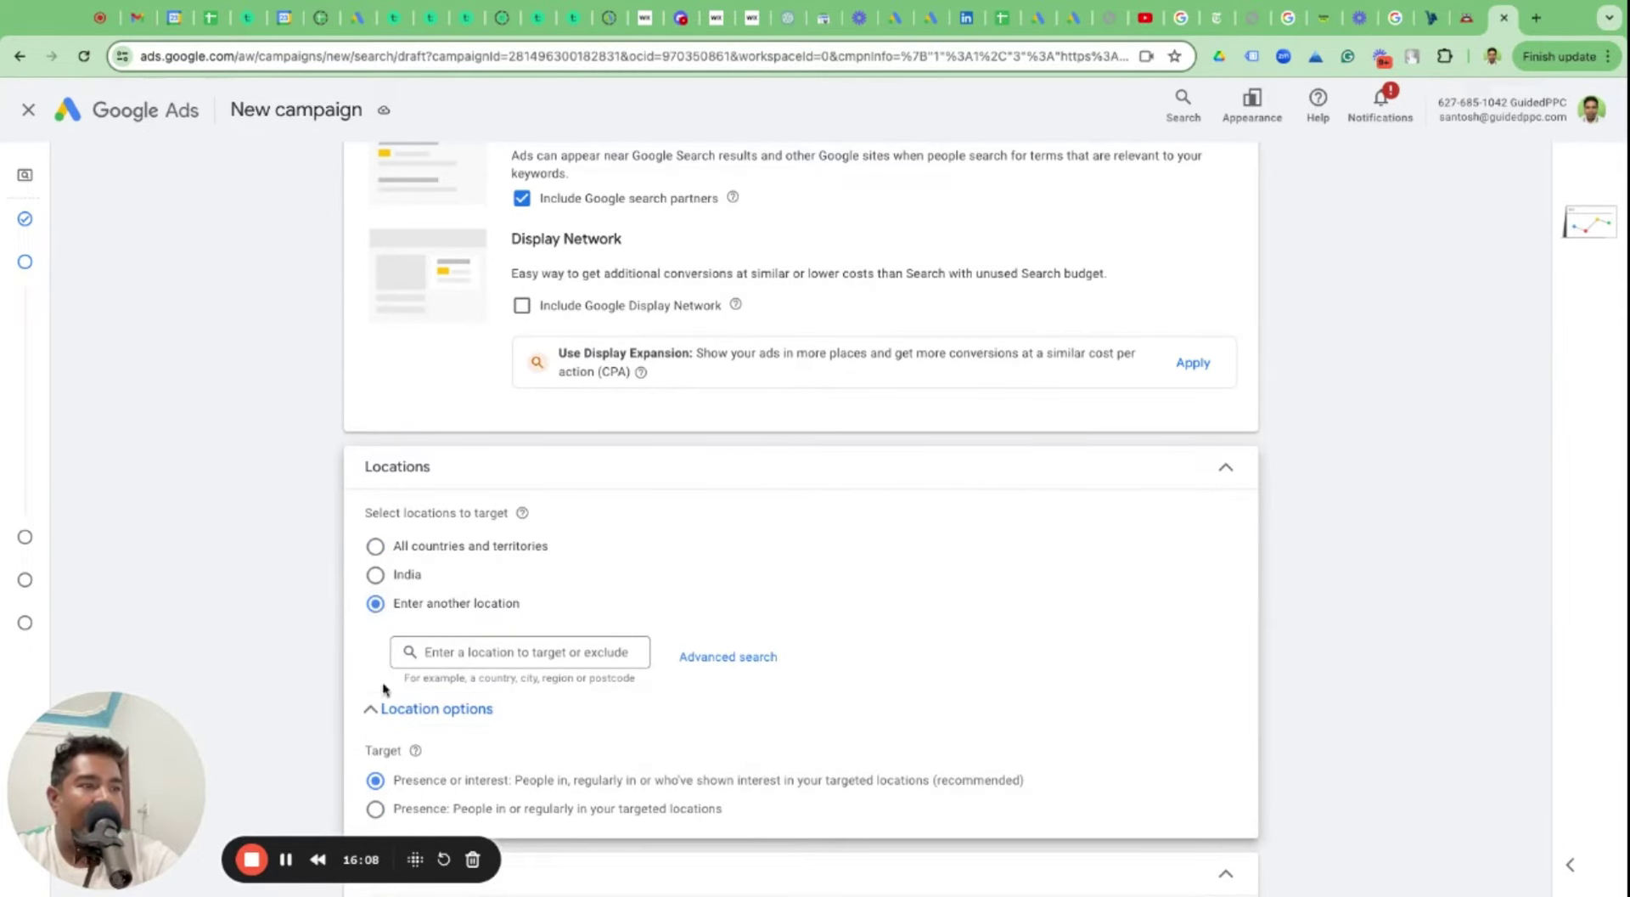
pyautogui.click(371, 706)
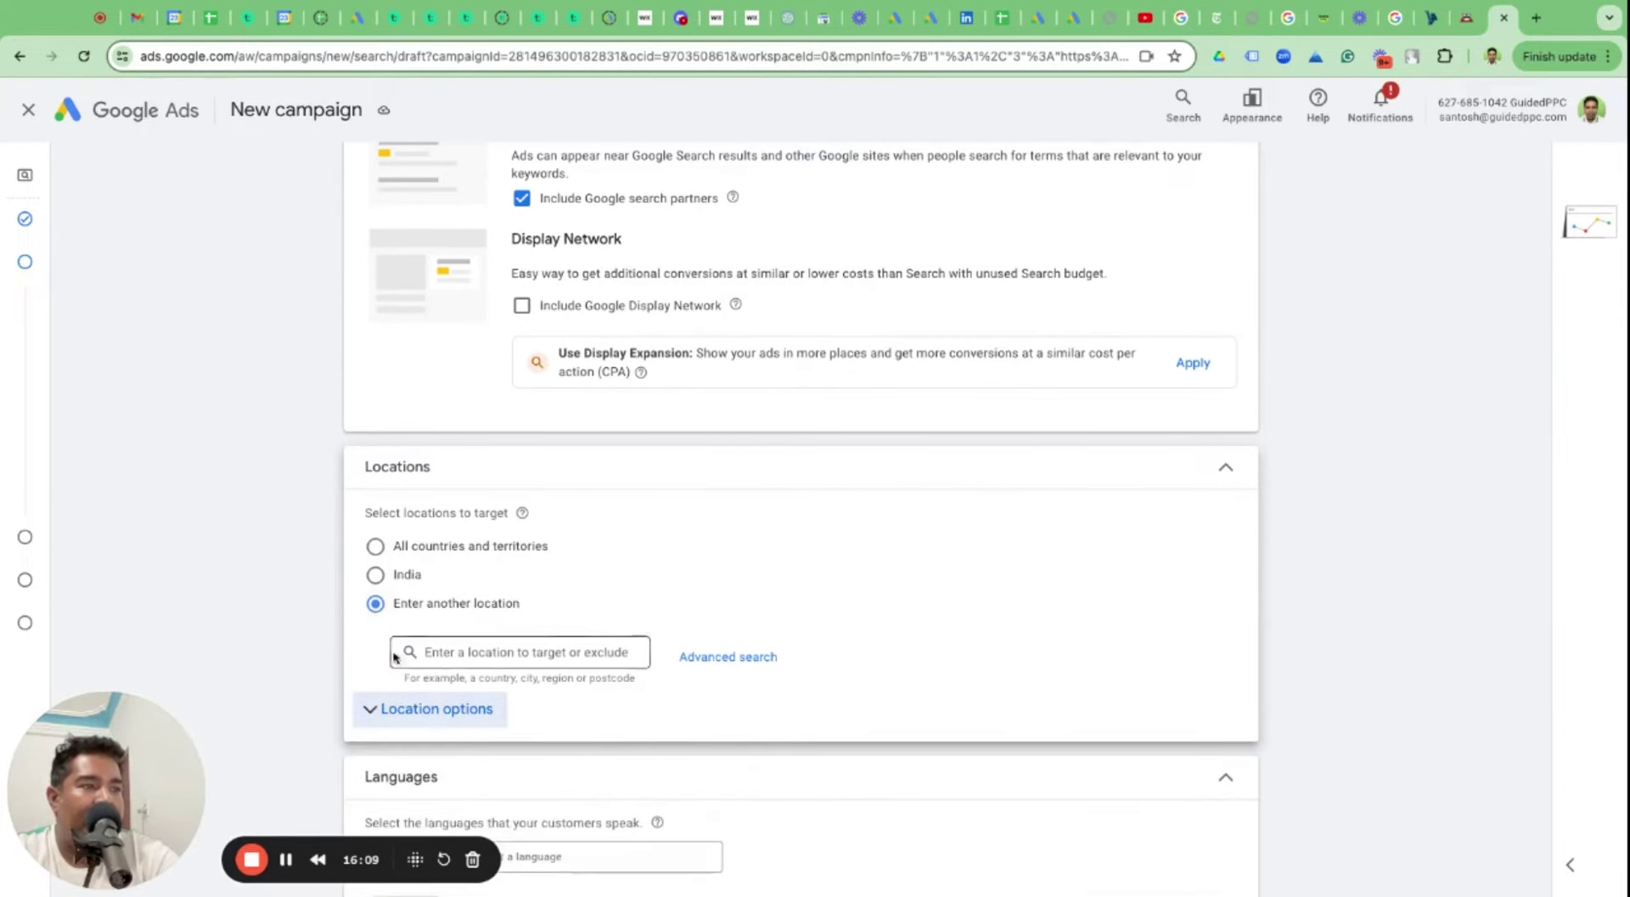
pyautogui.click(448, 651)
pyautogui.write('new')
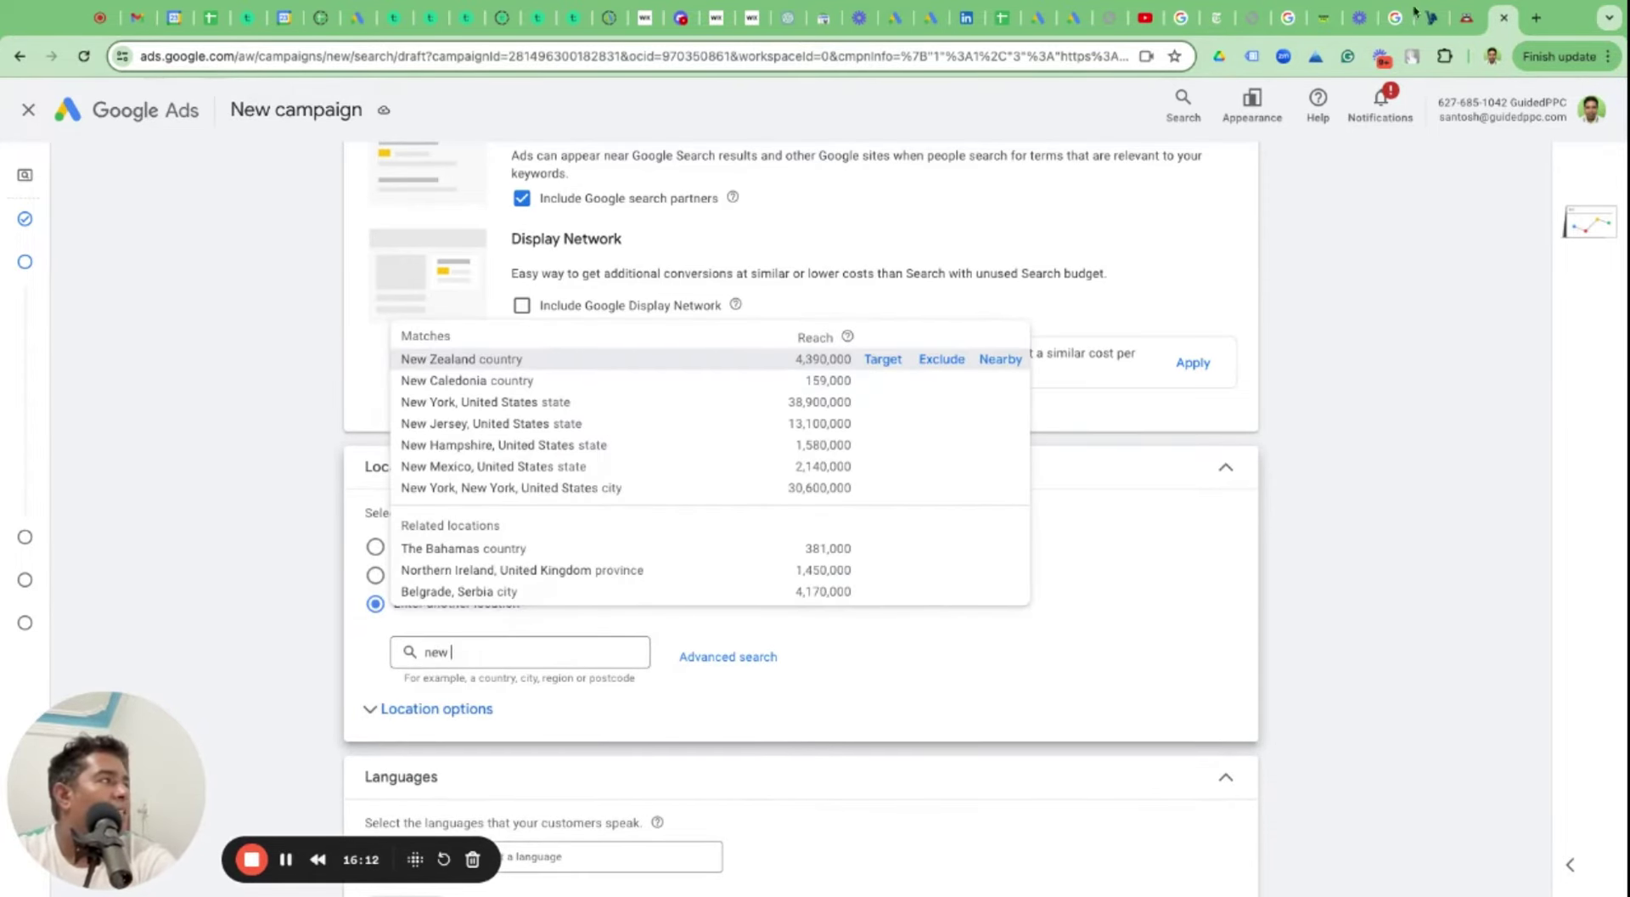
# Switch to the Black Tie Moving page and highlight its main headline about local and long distance movers with the text below it.
pyautogui.click(1467, 17)
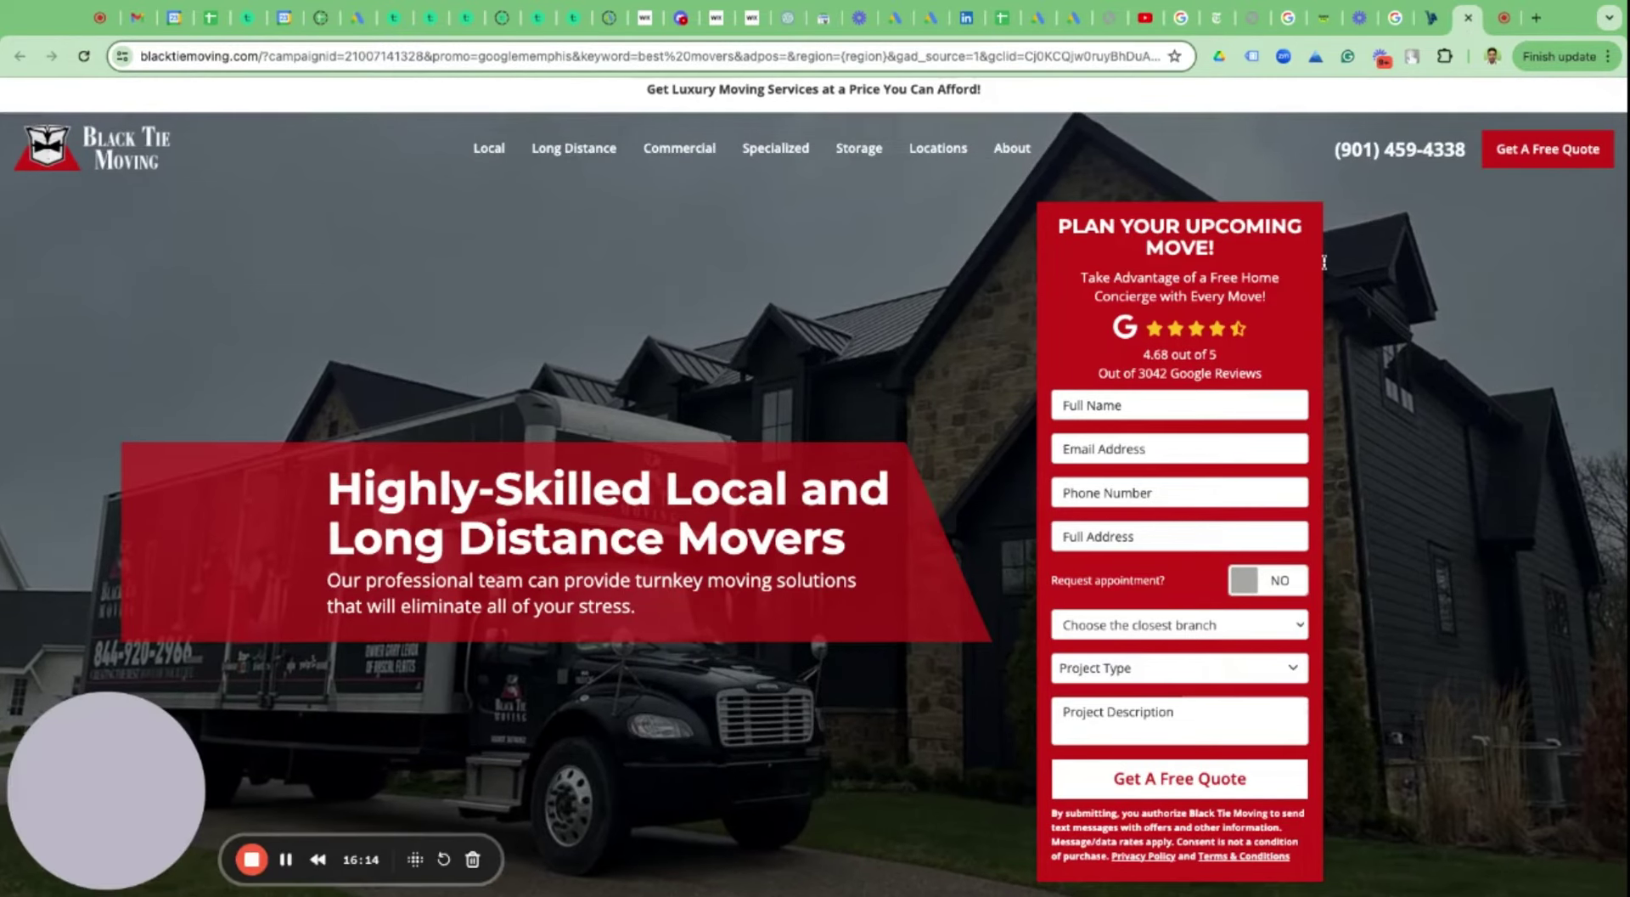
pyautogui.tripleClick(832, 89)
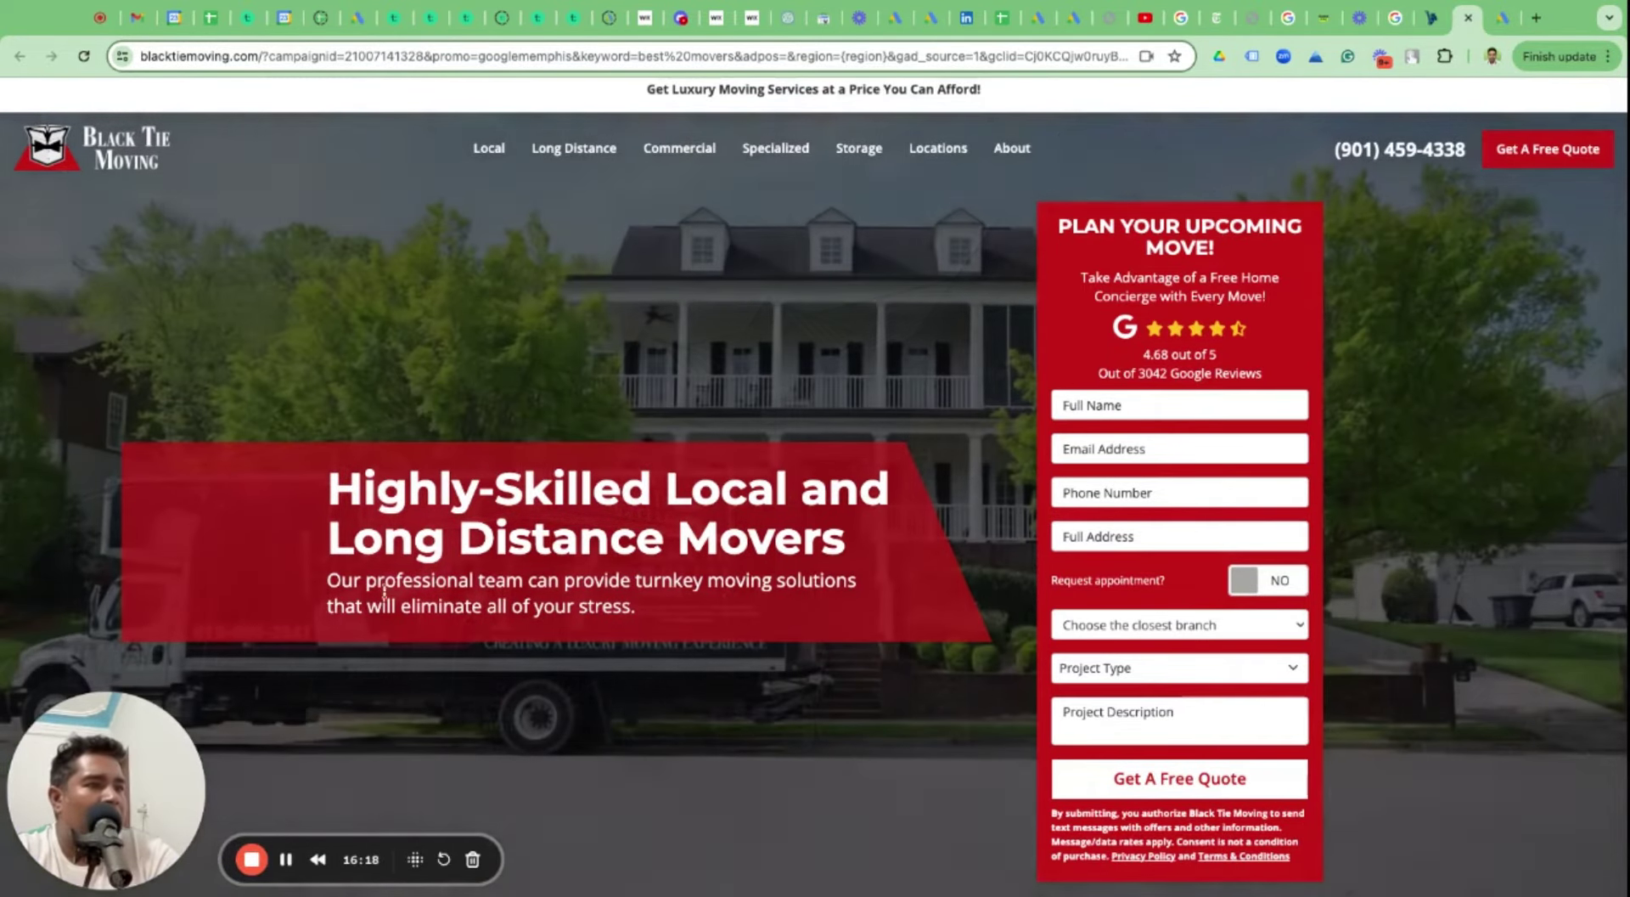
pyautogui.click(333, 484)
pyautogui.hotkey('shift', 'Down')
pyautogui.hotkey('shift', 'Down')
pyautogui.hotkey('shift', 'Down')
pyautogui.hotkey('shift', 'Down')
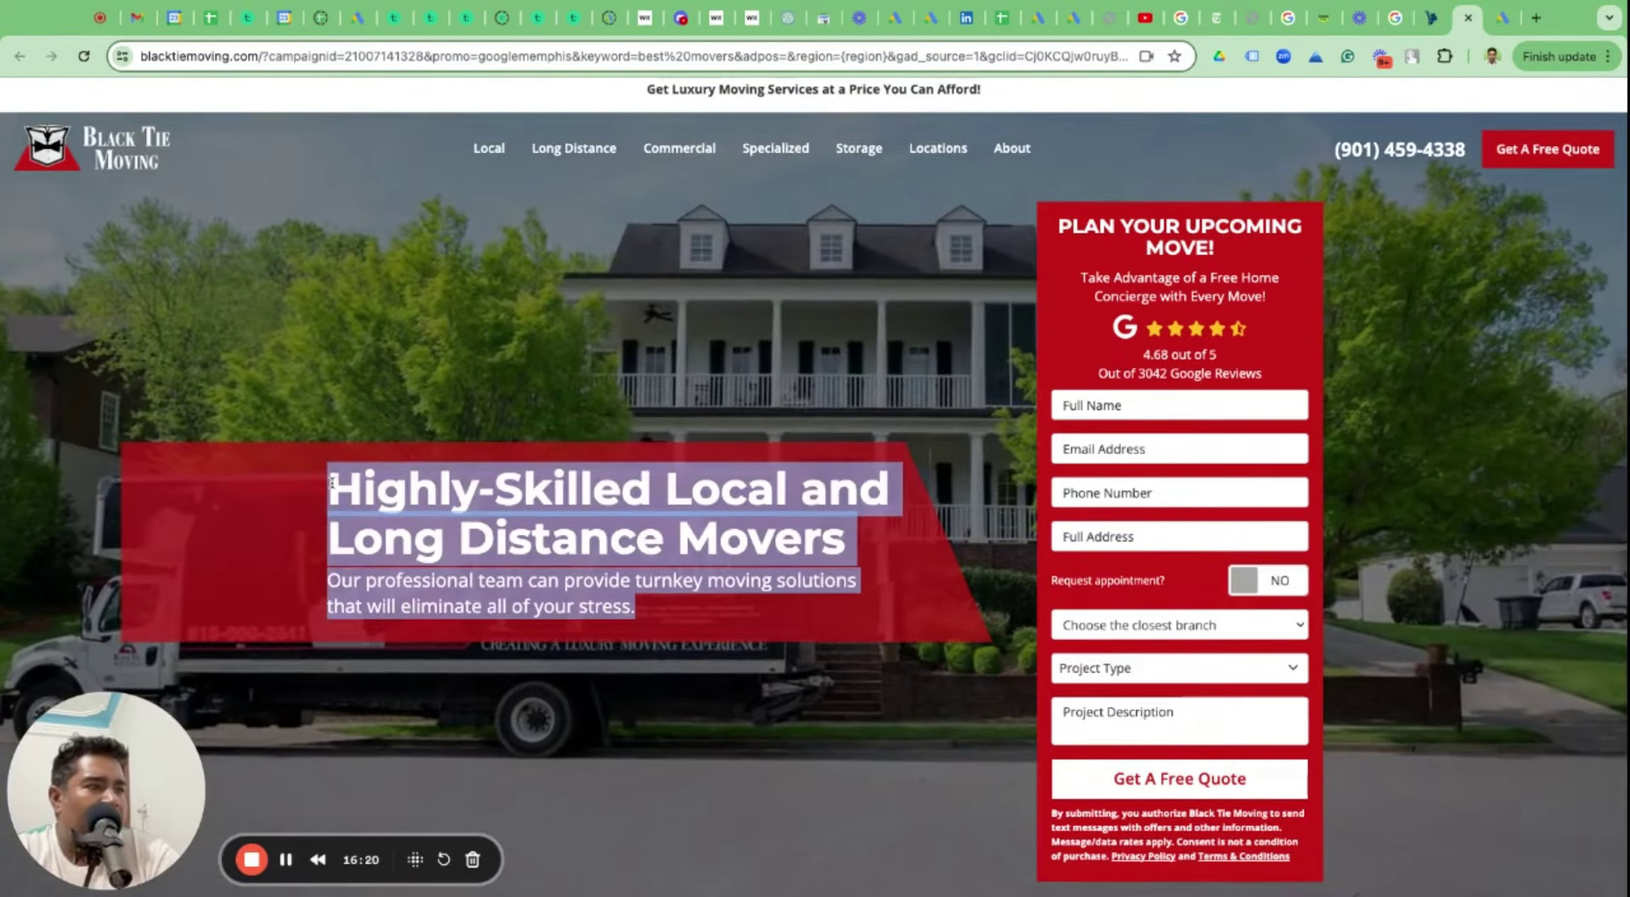
pyautogui.click(332, 484)
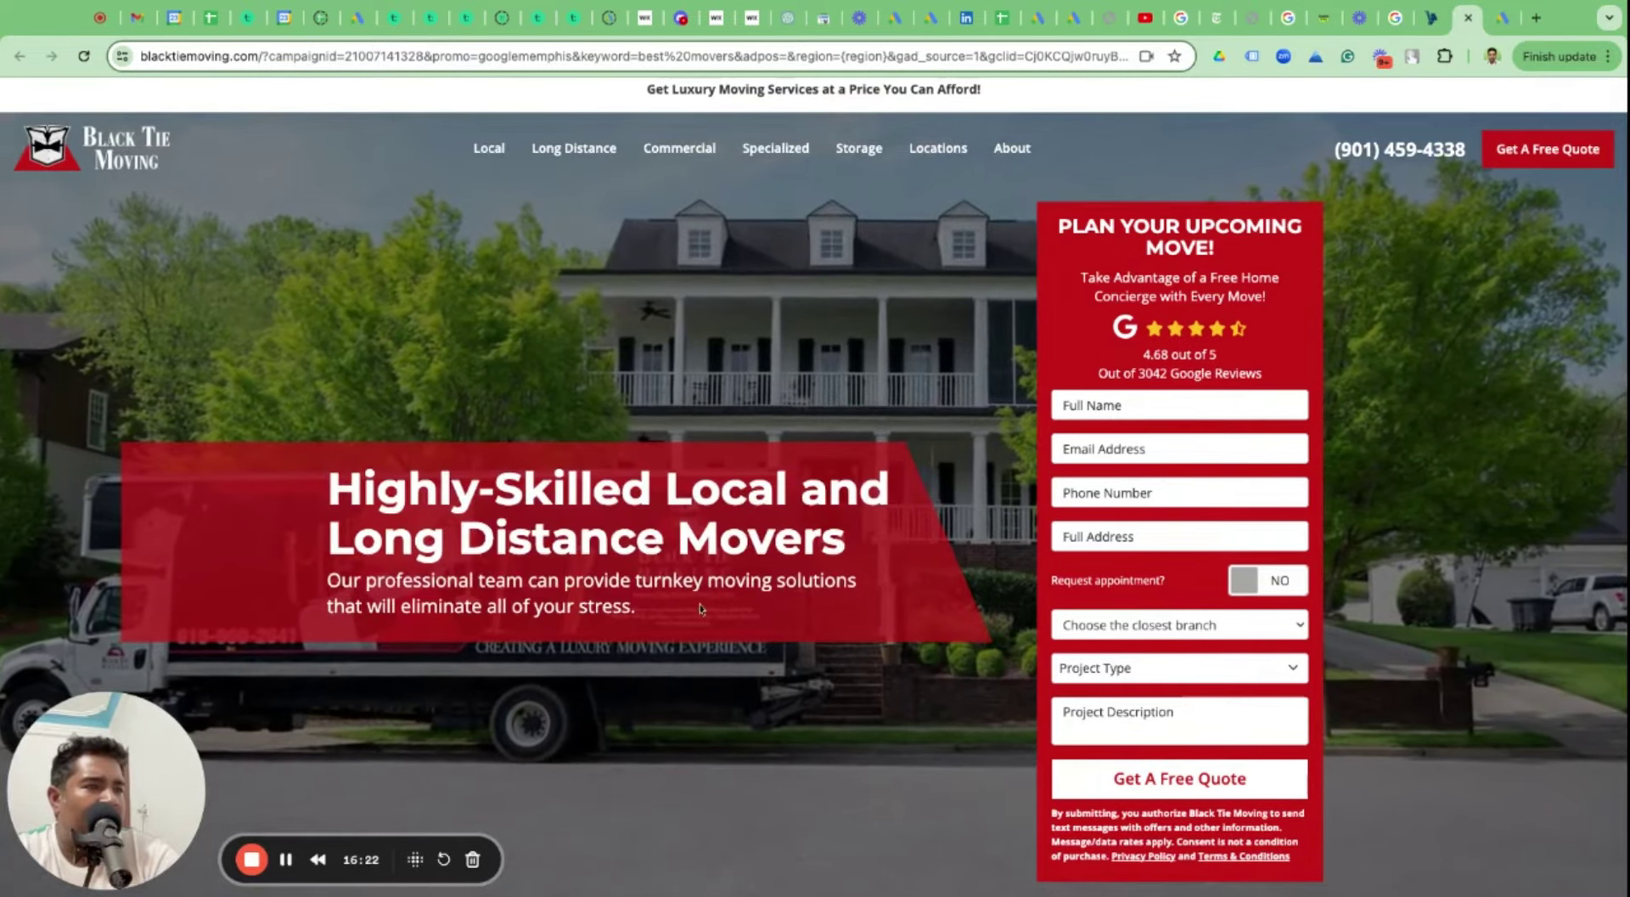
# Find the Our Services section on the Black Tie Moving page and highlight its heading and introductory text.
pyautogui.scroll(-1, 700, 608)
pyautogui.scroll(-6, 700, 608)
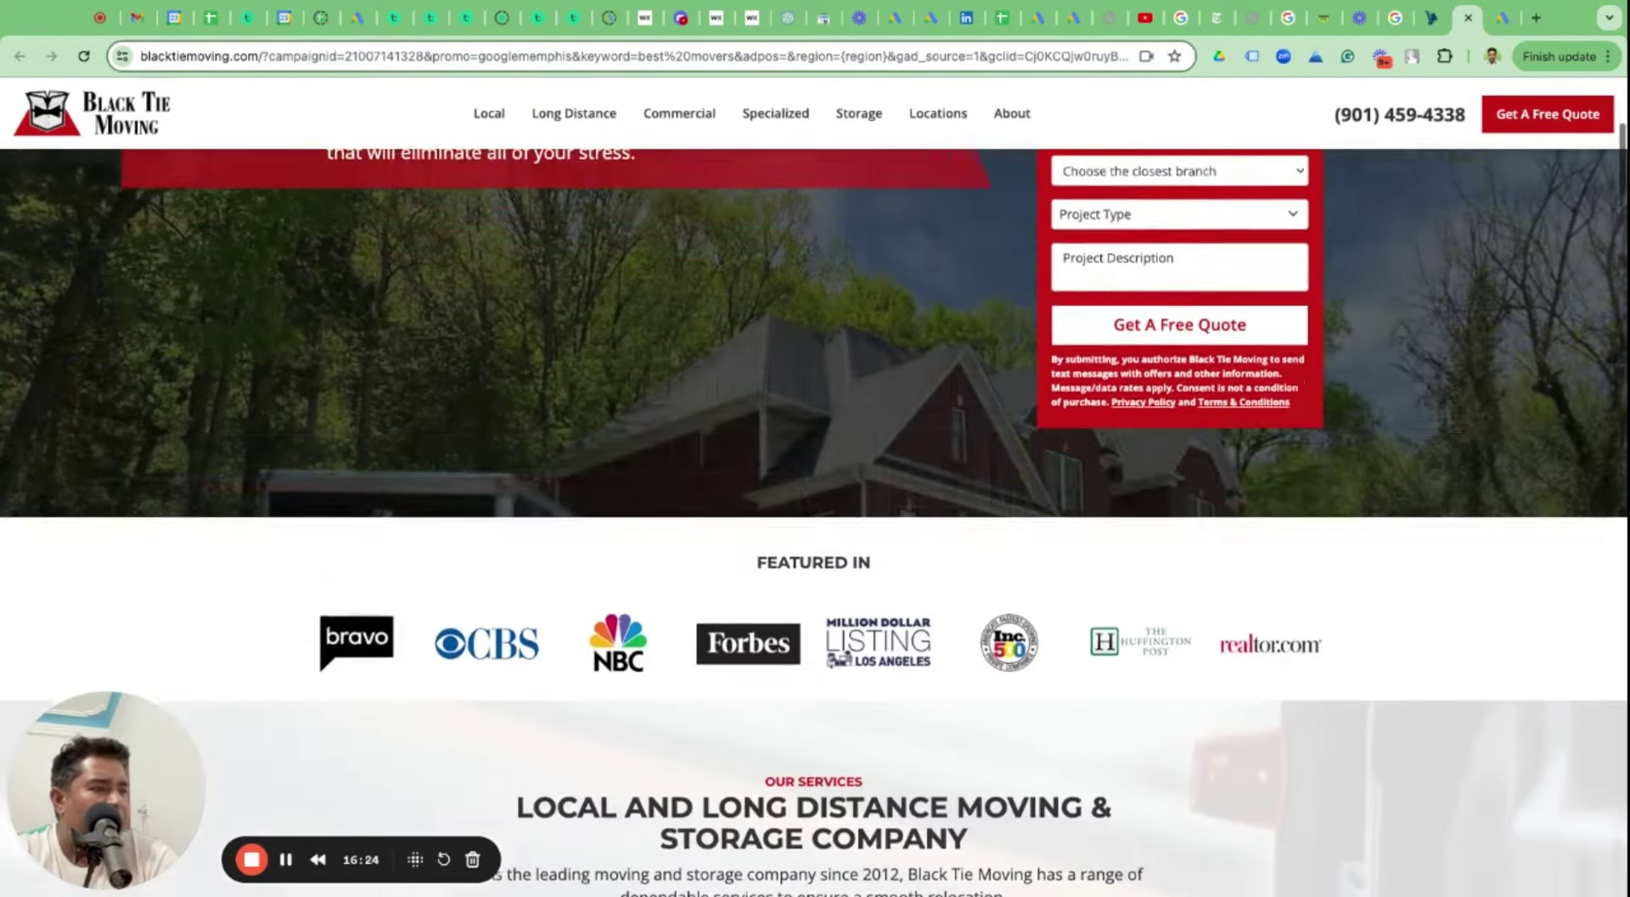
pyautogui.scroll(-2, 589, 443)
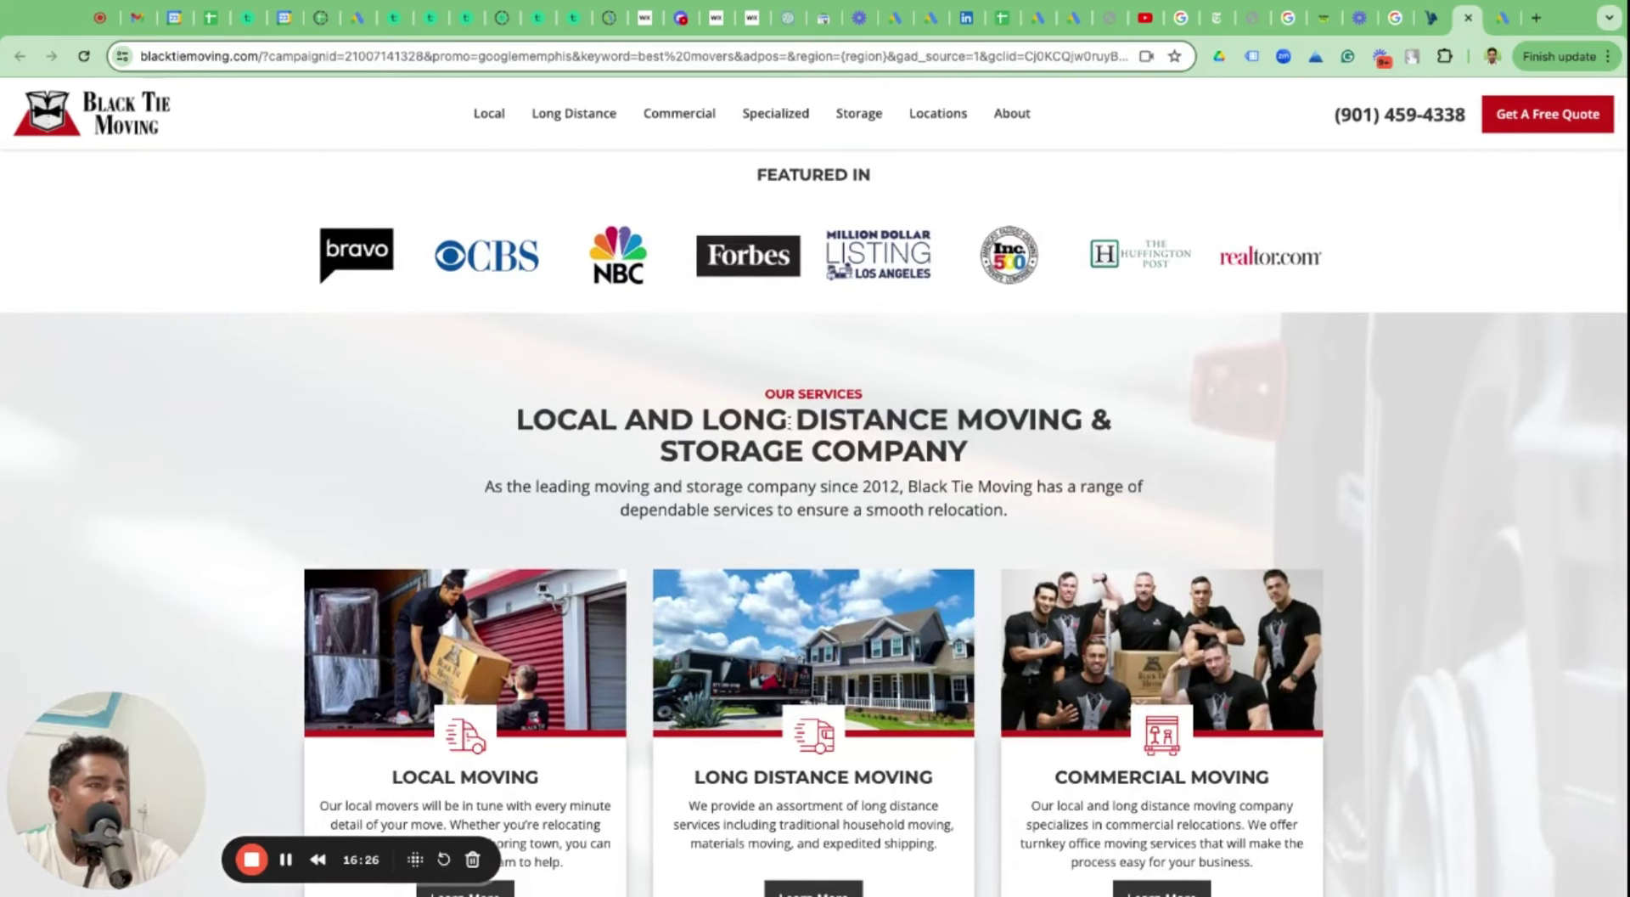
pyautogui.tripleClick(785, 438)
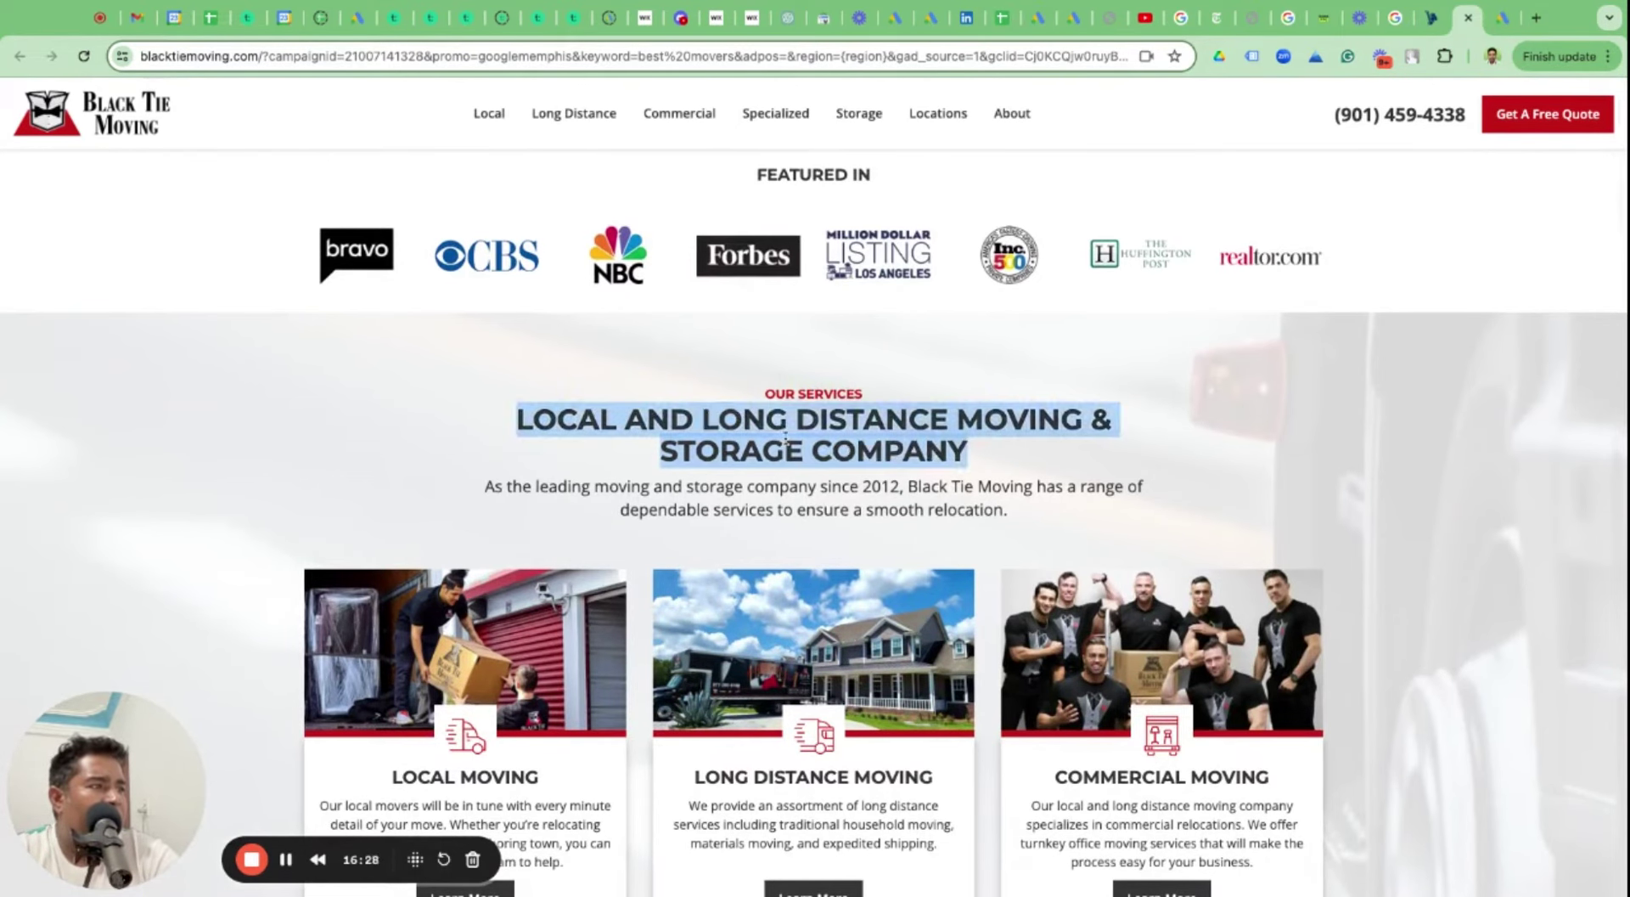
pyautogui.tripleClick(803, 491)
pyautogui.click(834, 492)
# Review the Our Locations section of the Black Tie Moving page to see which cities the company serves.
pyautogui.scroll(-11, 833, 492)
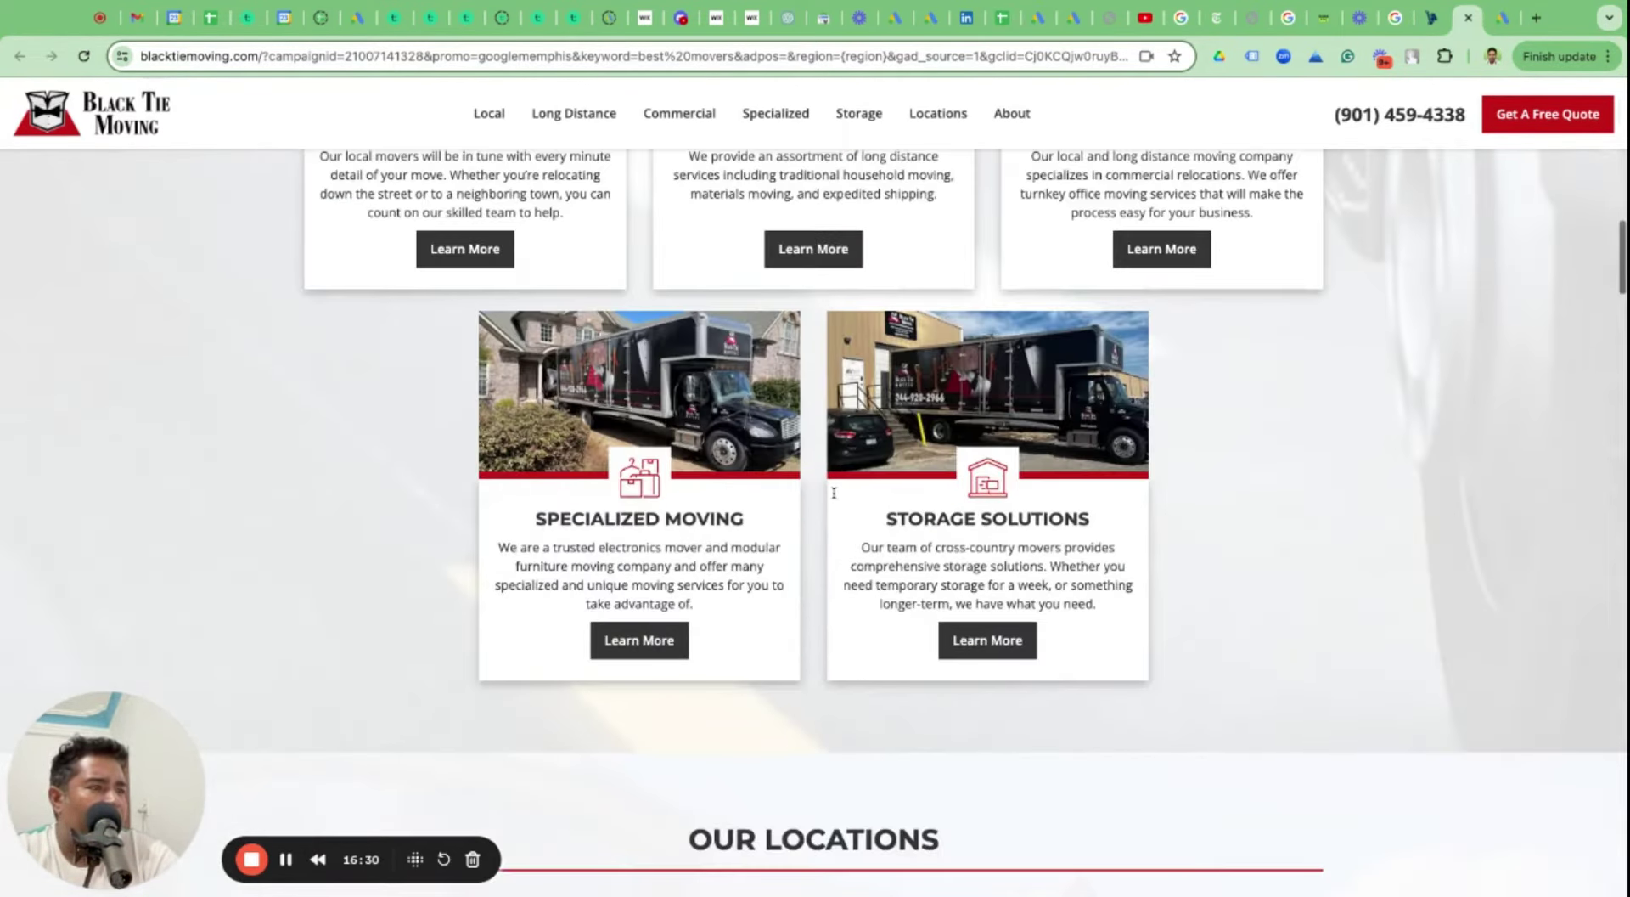
pyautogui.scroll(-1, 849, 493)
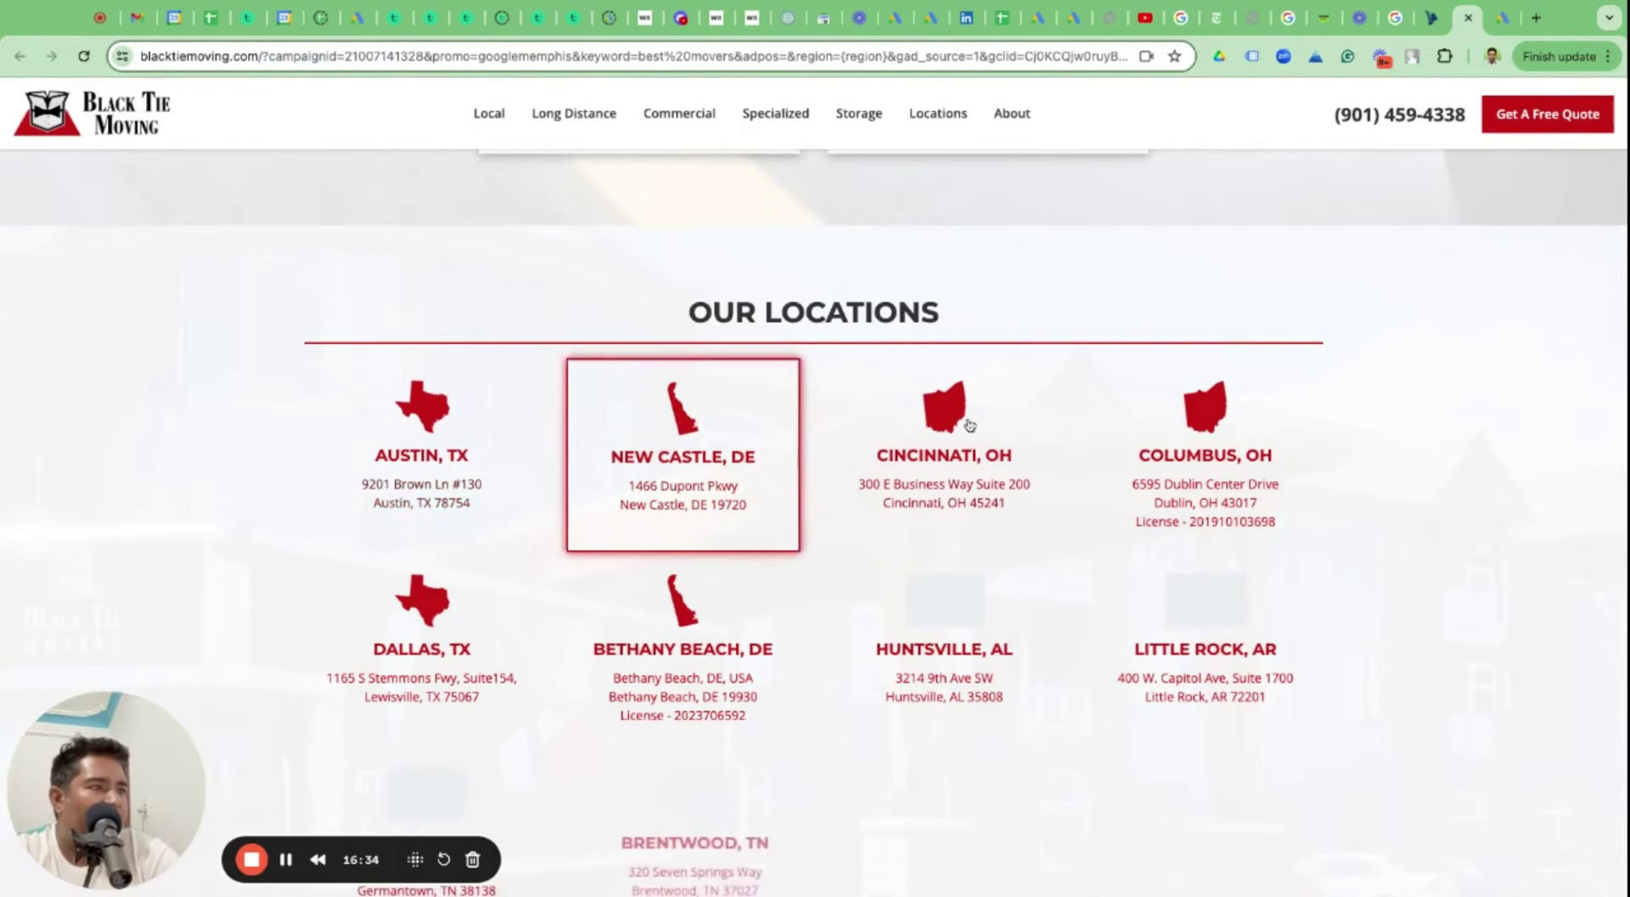
pyautogui.scroll(-1, 711, 671)
pyautogui.scroll(-5, 711, 671)
pyautogui.scroll(3, 712, 671)
pyautogui.scroll(6, 683, 670)
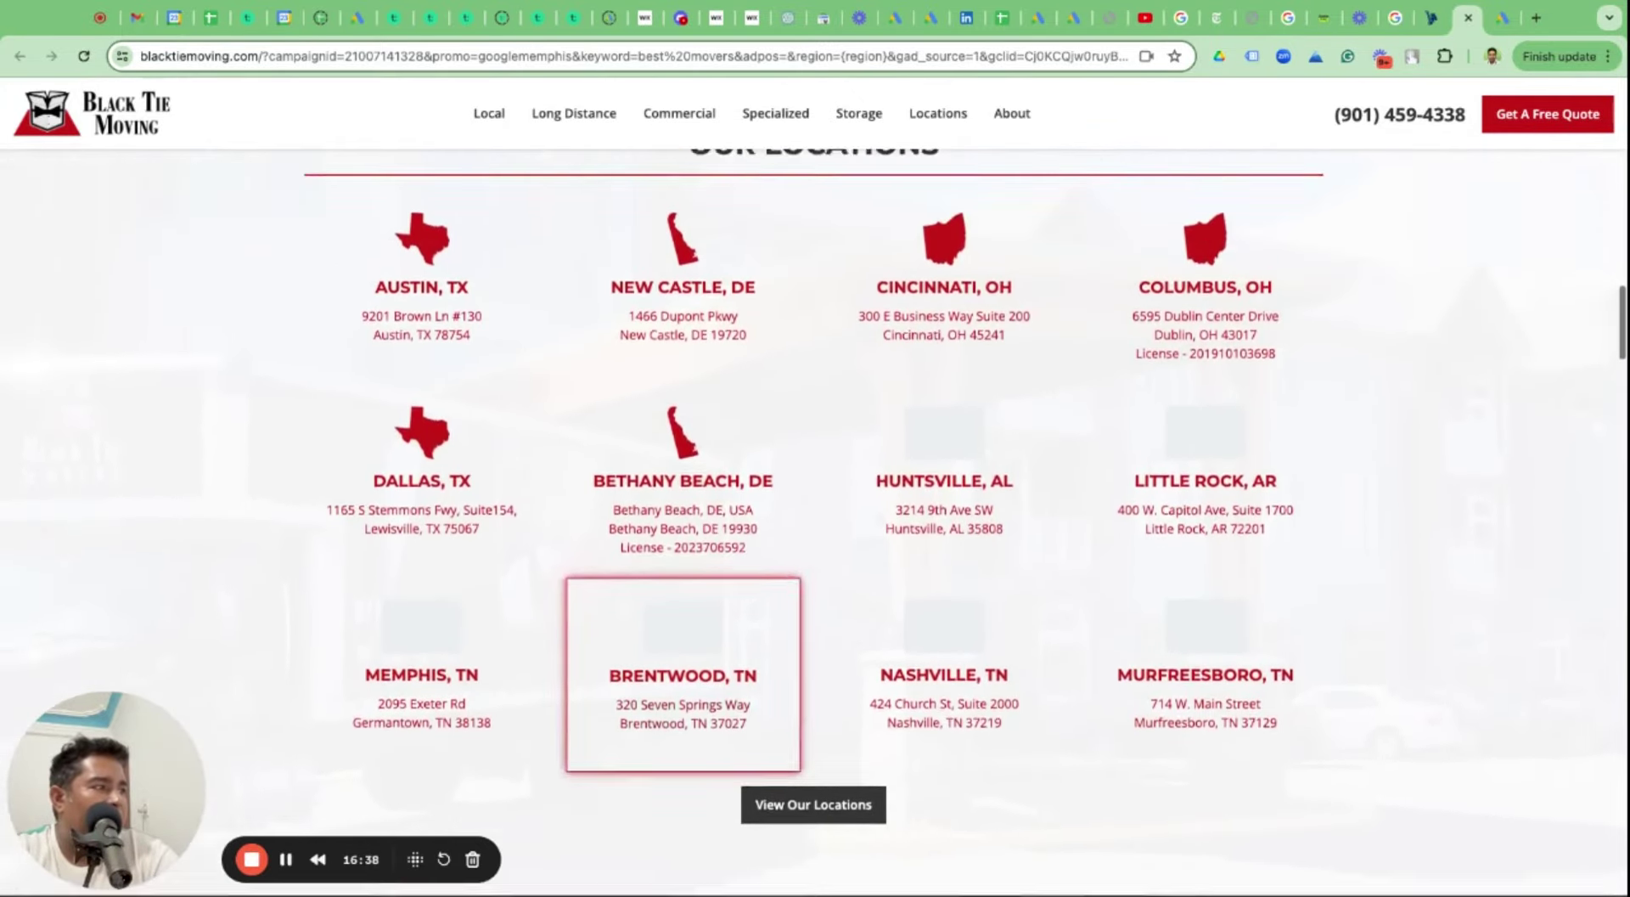
# Return to the new campaign in Google Ads and replace the location search term with "united states".
pyautogui.click(1493, 24)
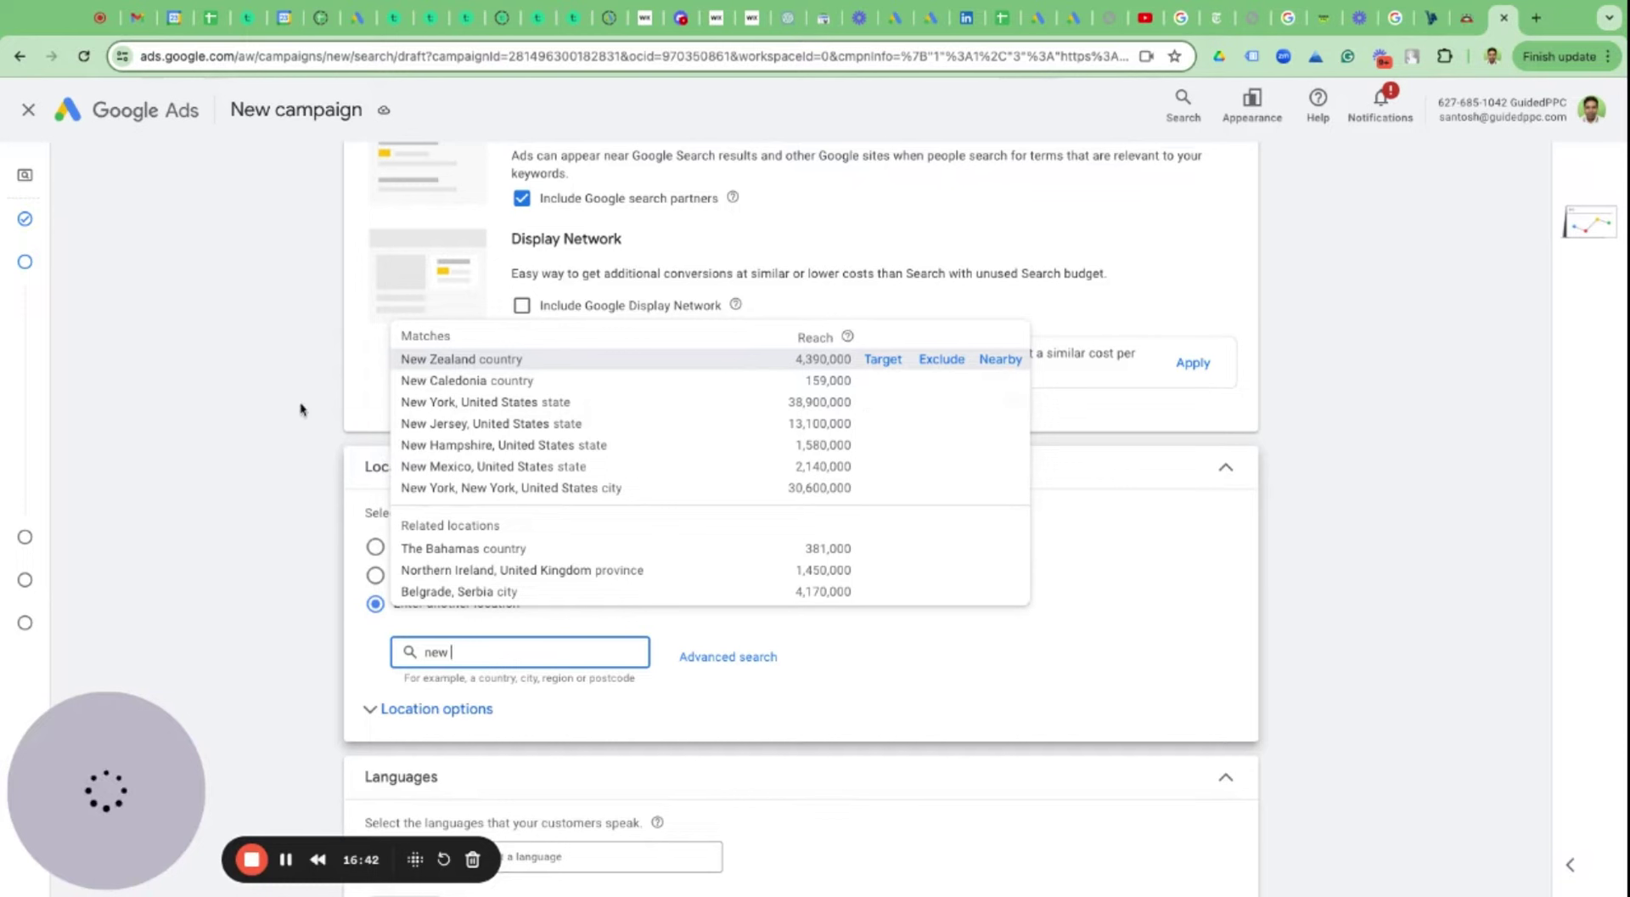
pyautogui.doubleClick(465, 650)
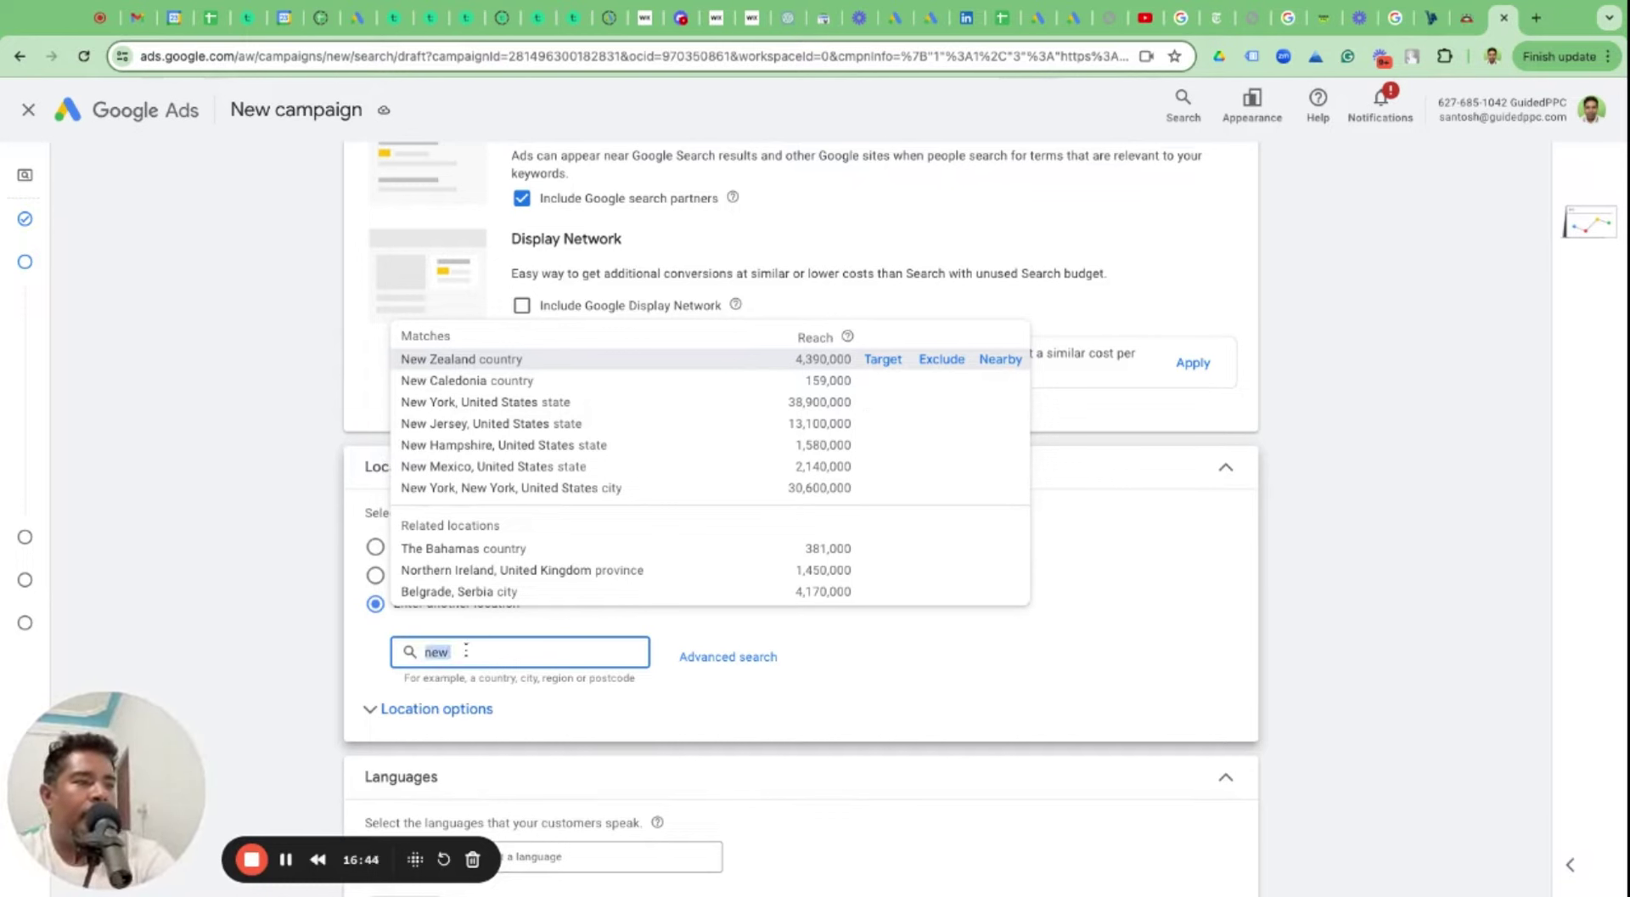
pyautogui.write('united states')
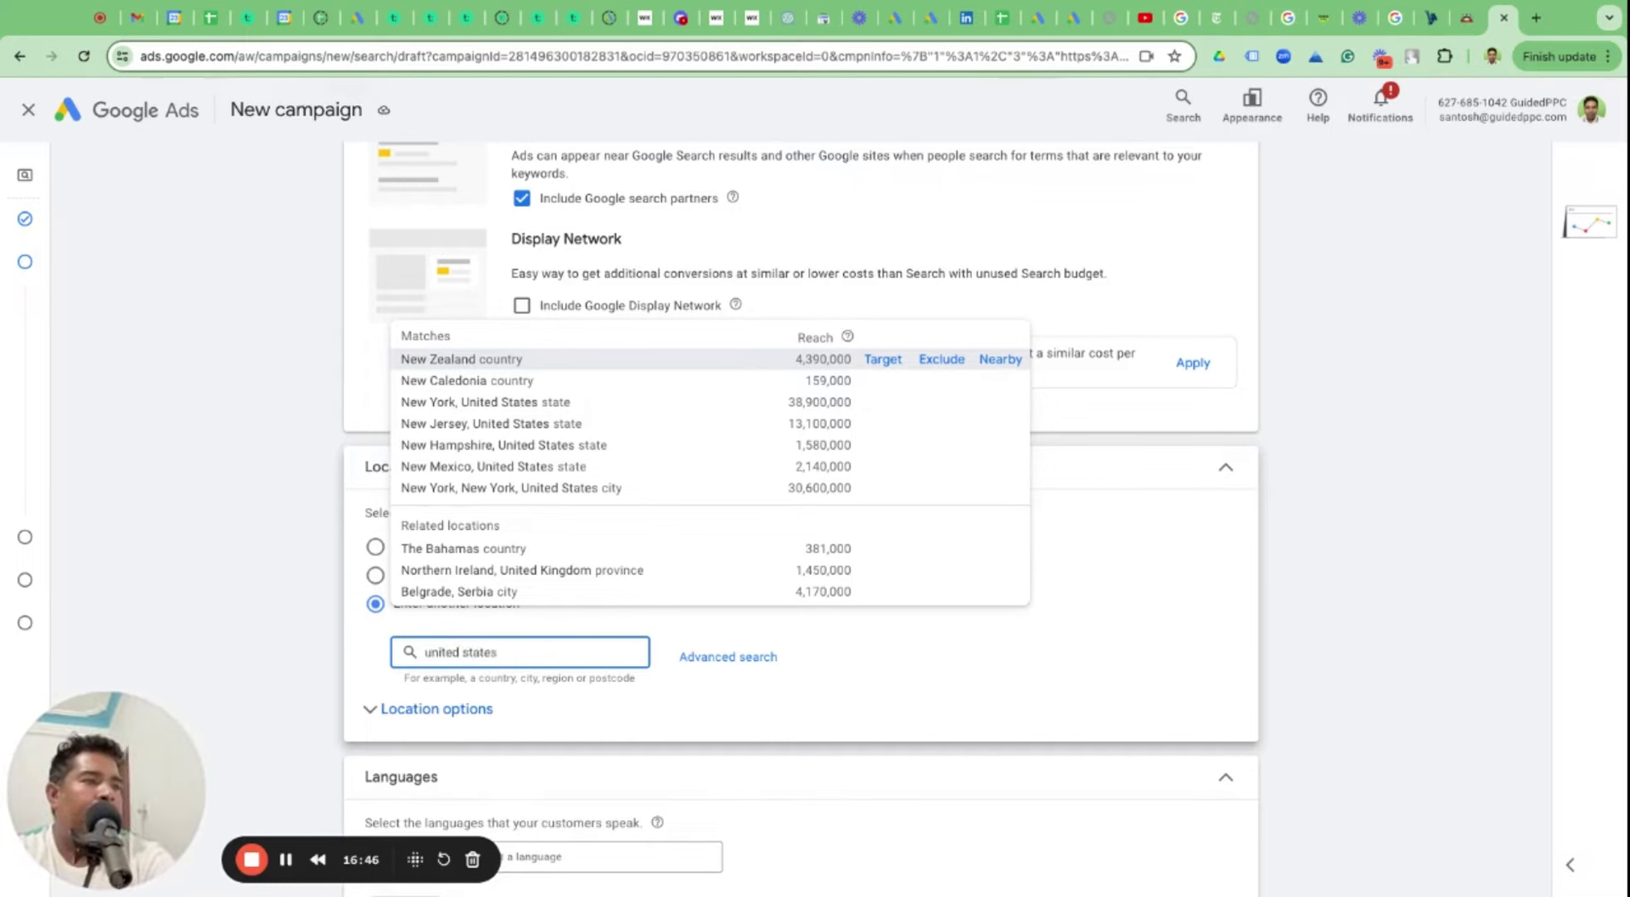
# Review the General Moving Carriers landing page, then check the Google results for "moving companies in usa".
pyautogui.click(1431, 18)
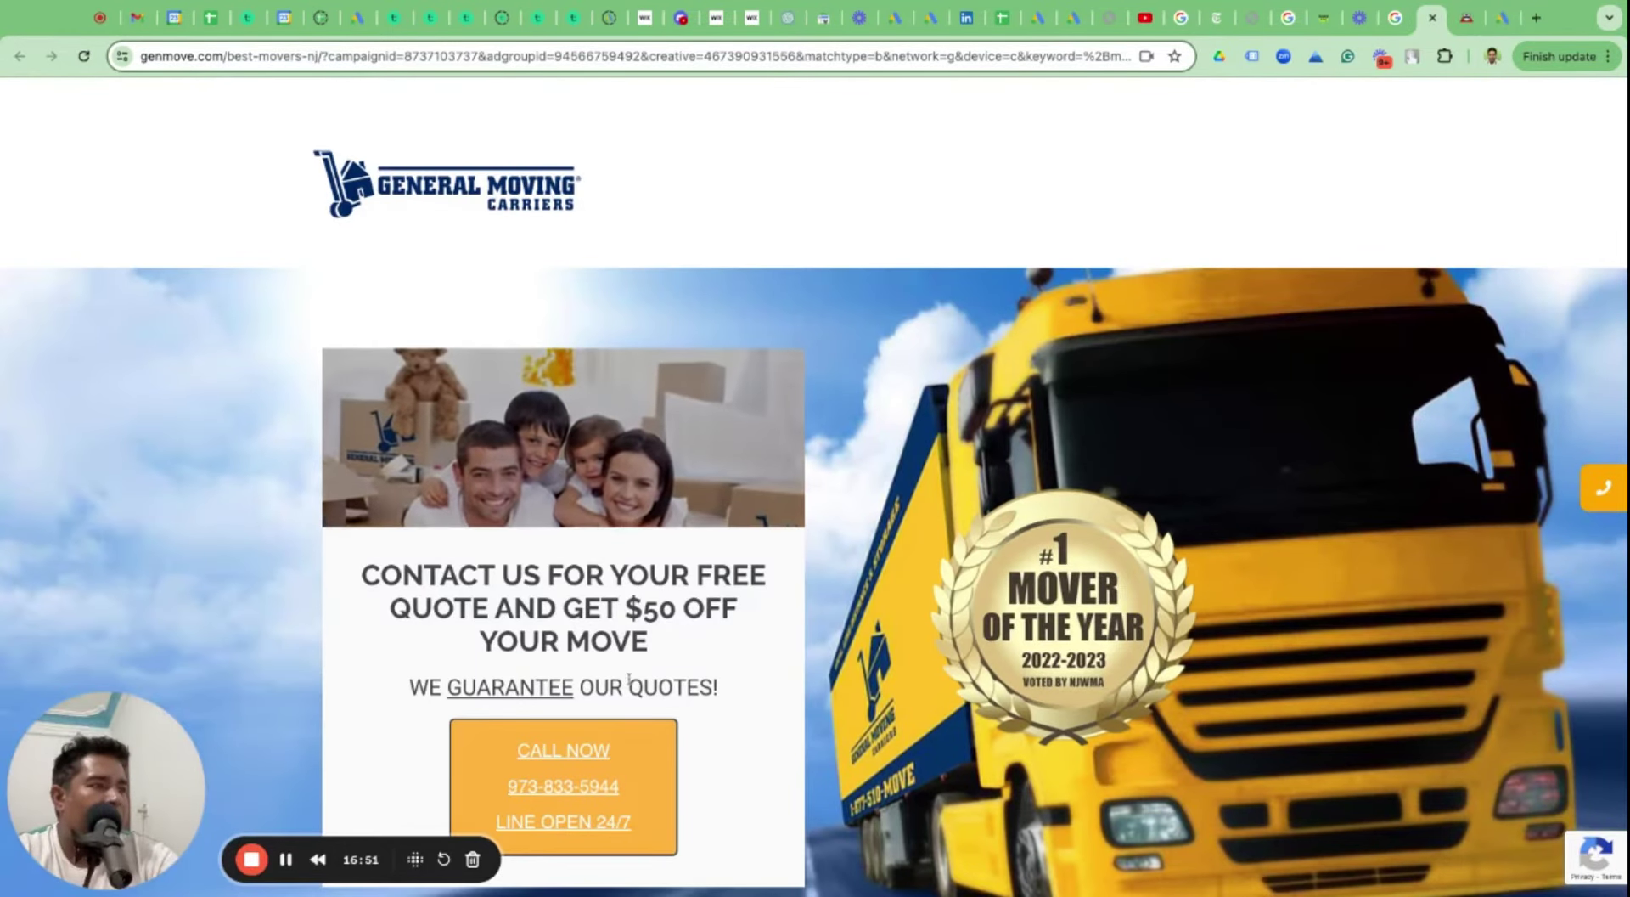
pyautogui.scroll(-2, 594, 637)
pyautogui.scroll(-3, 628, 676)
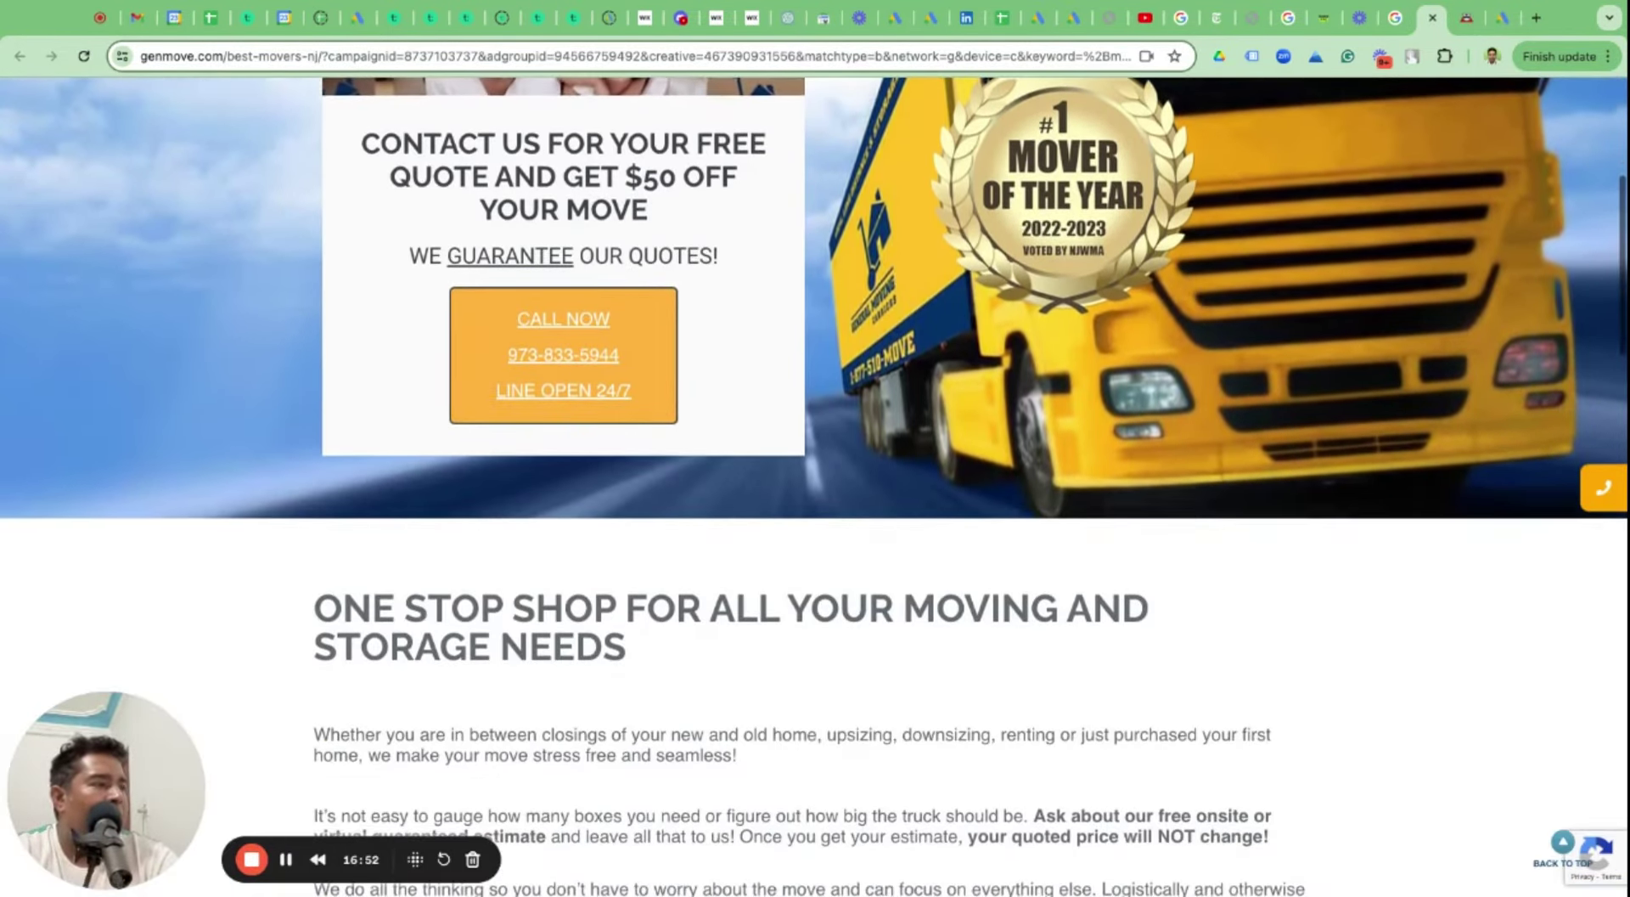
pyautogui.click(1394, 18)
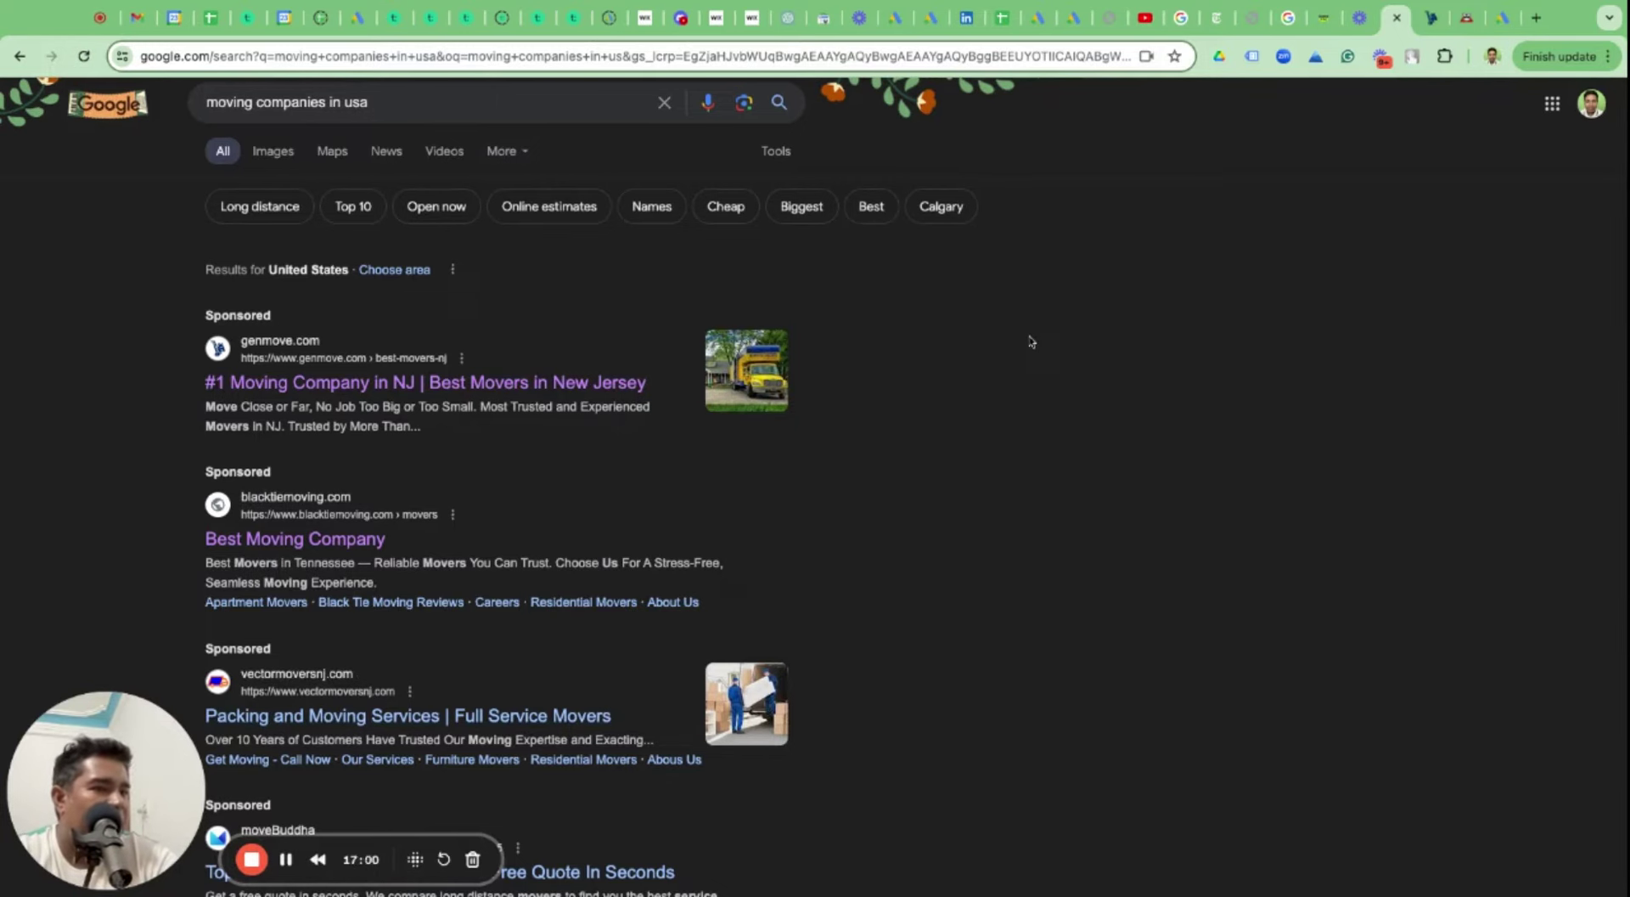
# Return to the new campaign in Google Ads and add the country United States as a targeted location.
pyautogui.click(1503, 23)
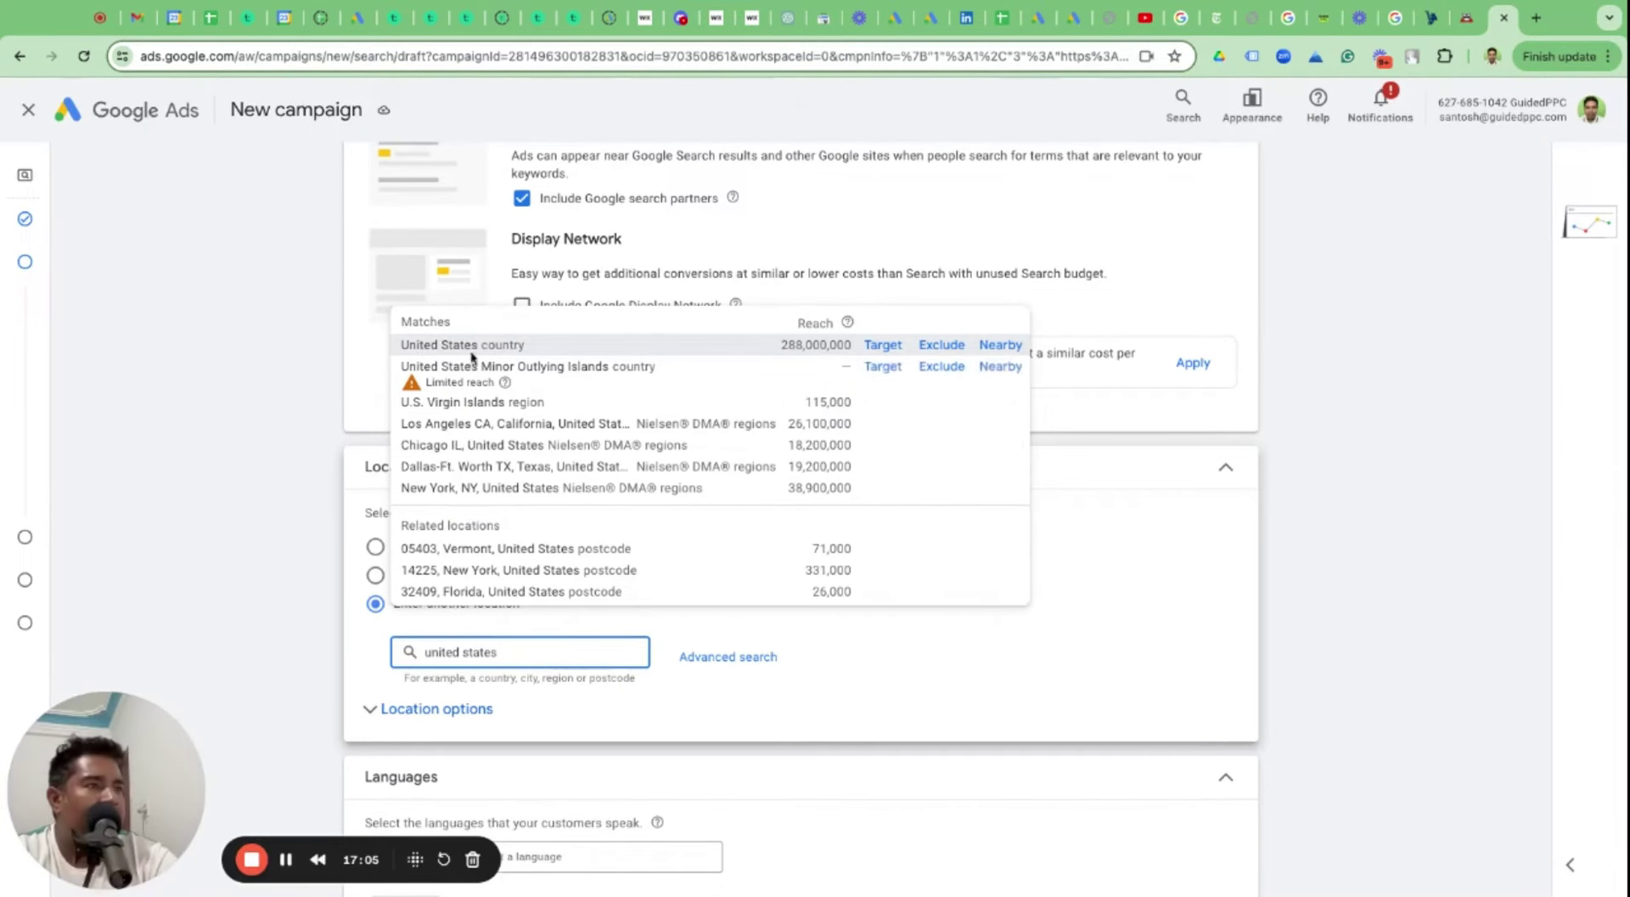
pyautogui.click(883, 345)
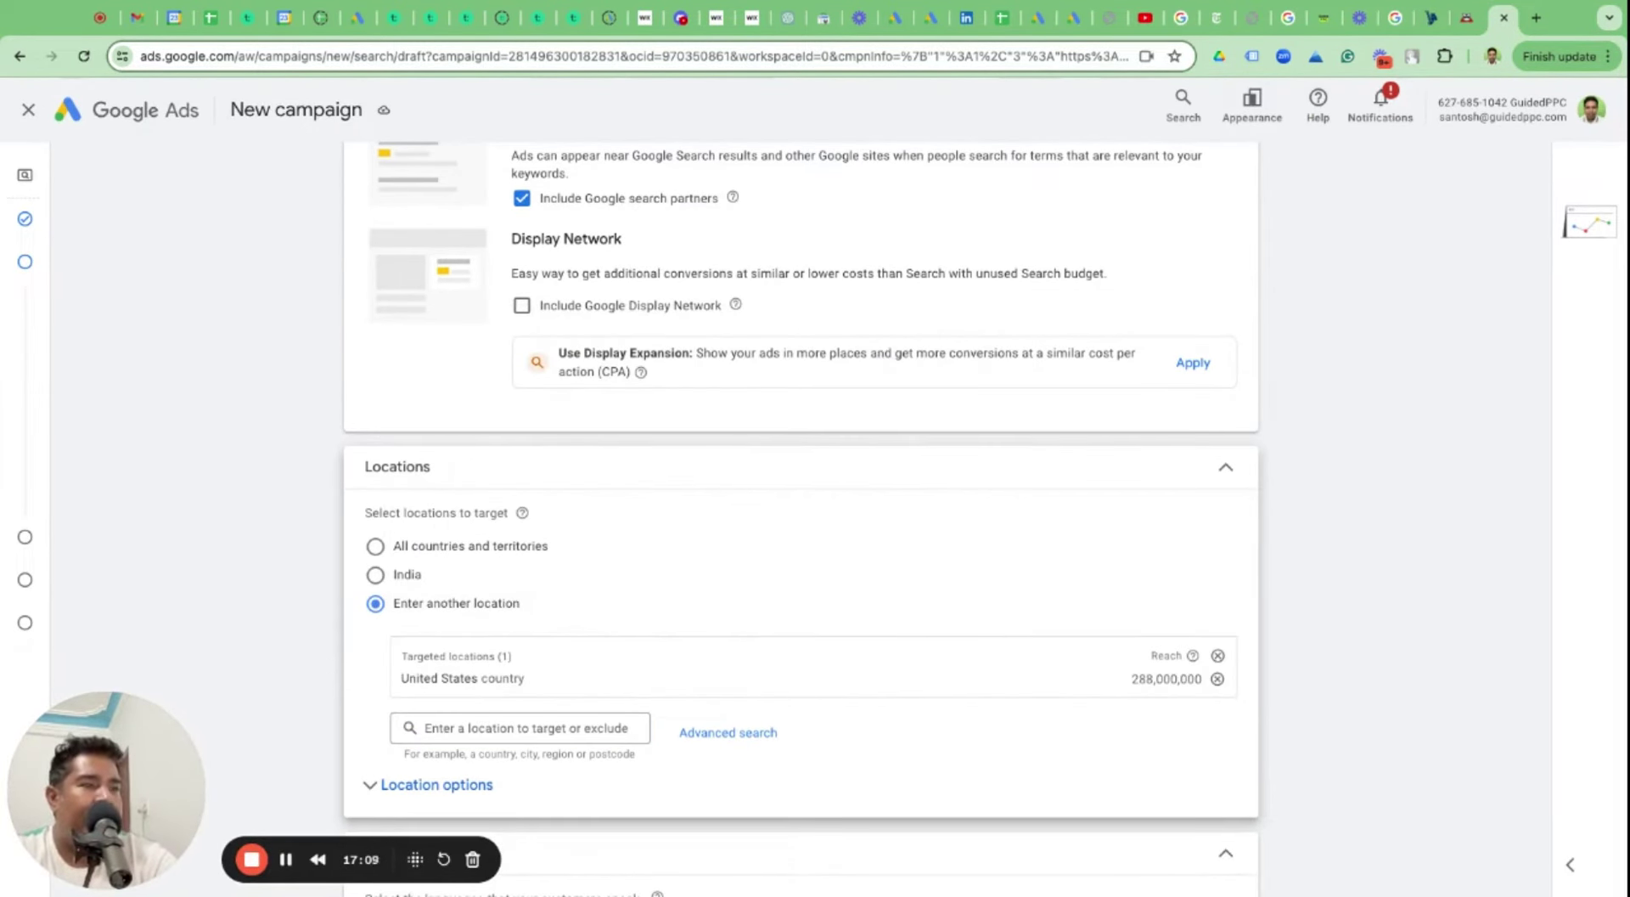
pyautogui.scroll(-2, 294, 682)
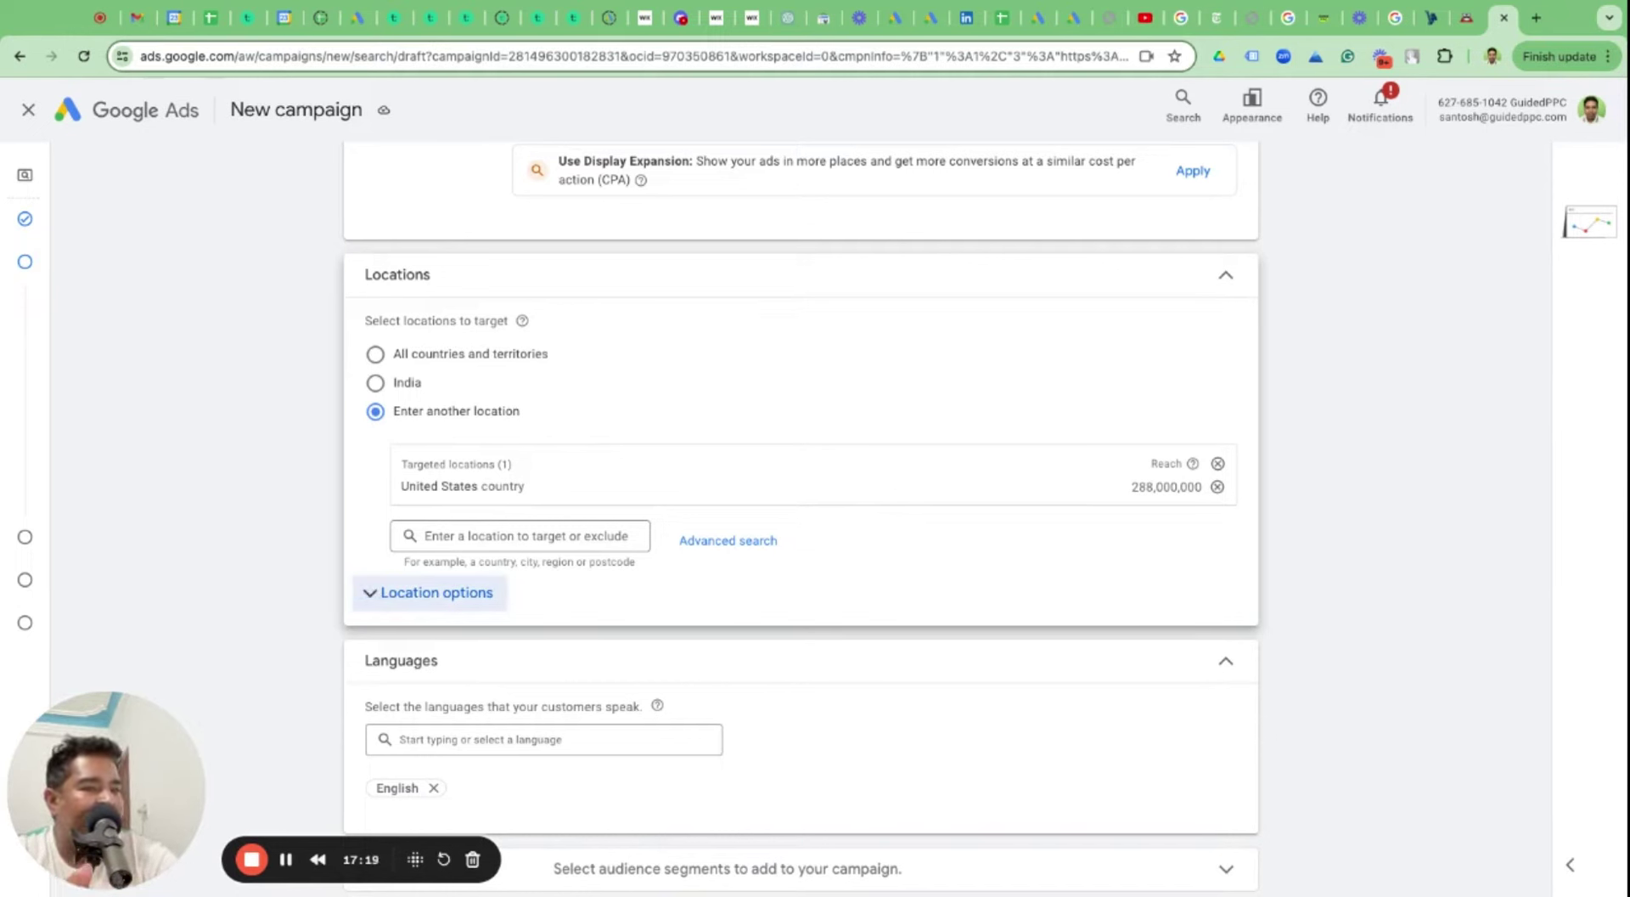
# Compare the campaign's location settings with the sponsored Google results for "moving companies in usa".
pyautogui.click(1289, 17)
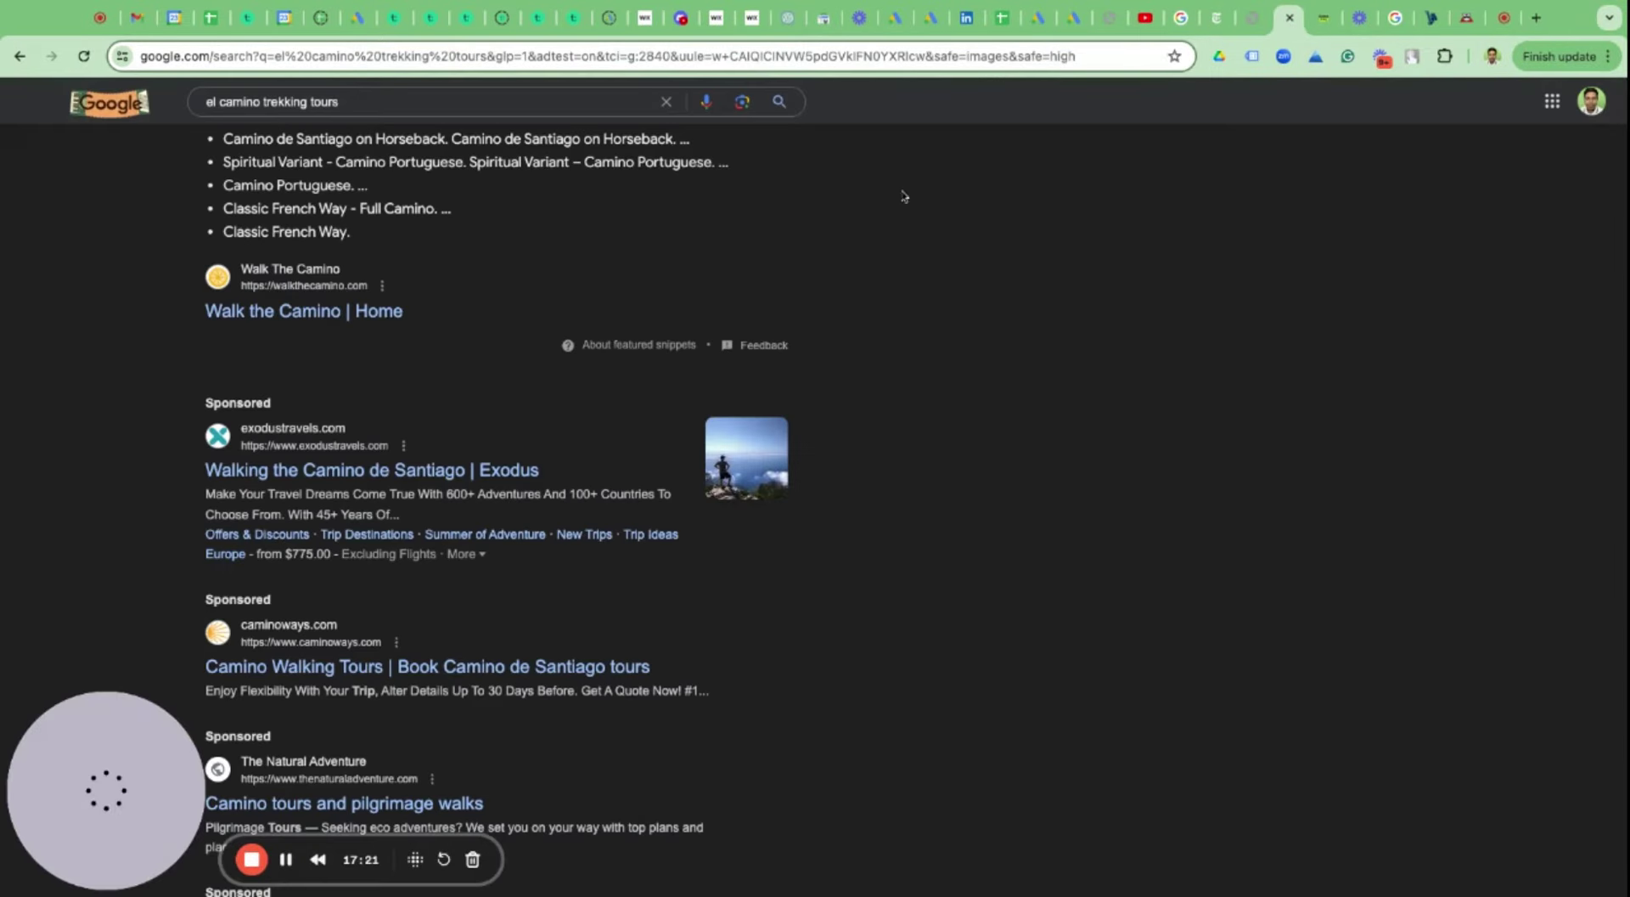
pyautogui.click(1395, 17)
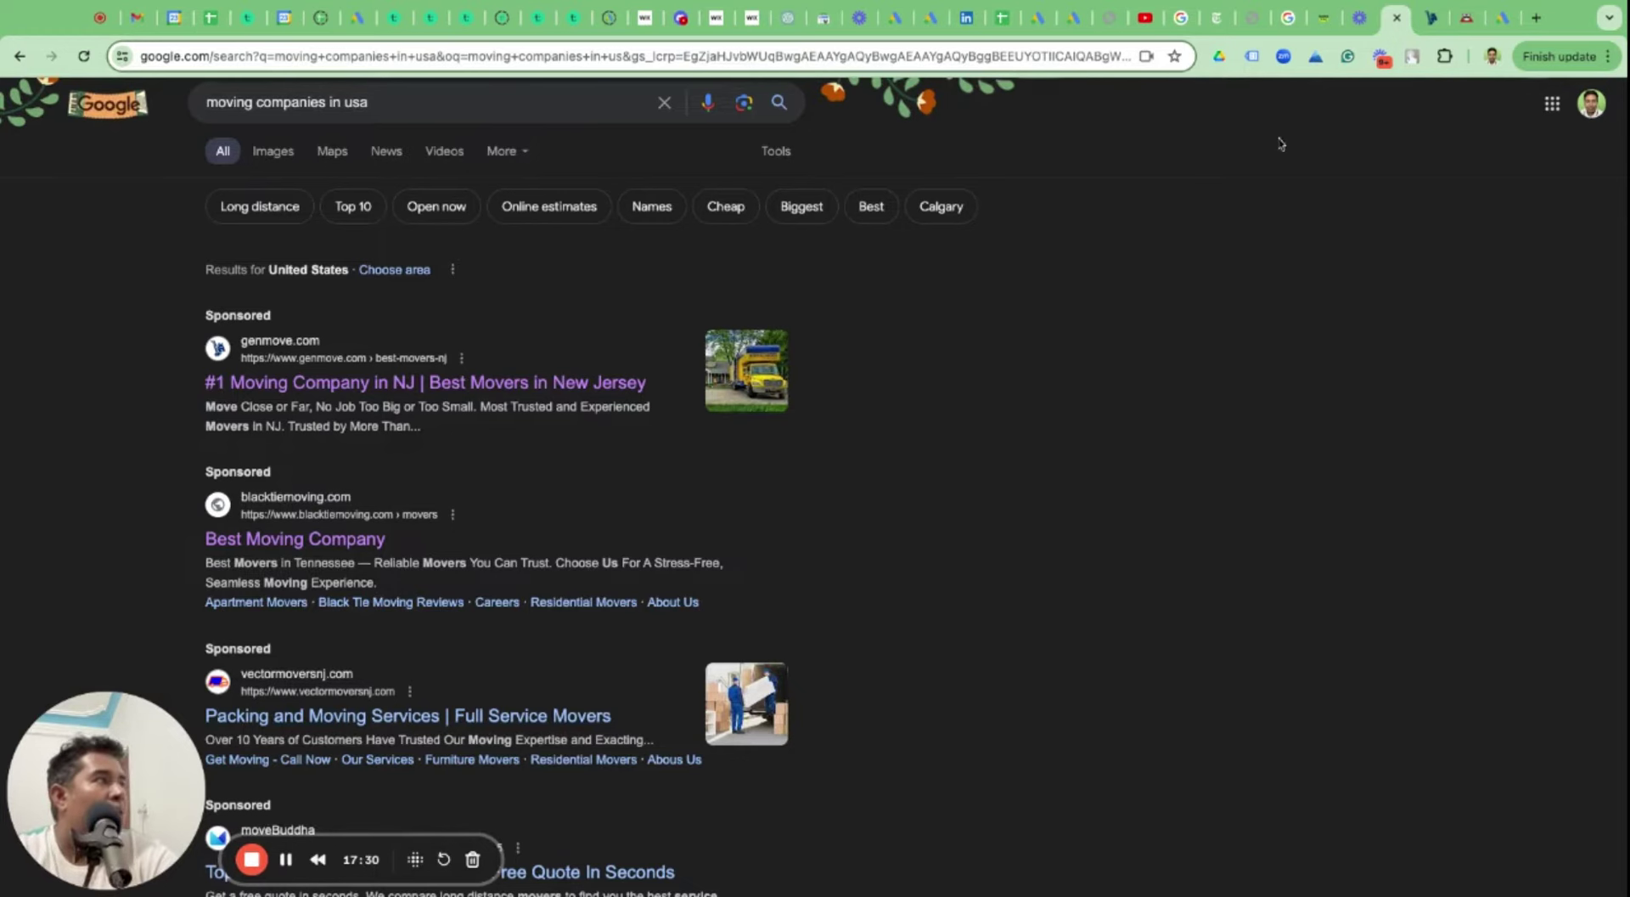
pyautogui.click(1504, 17)
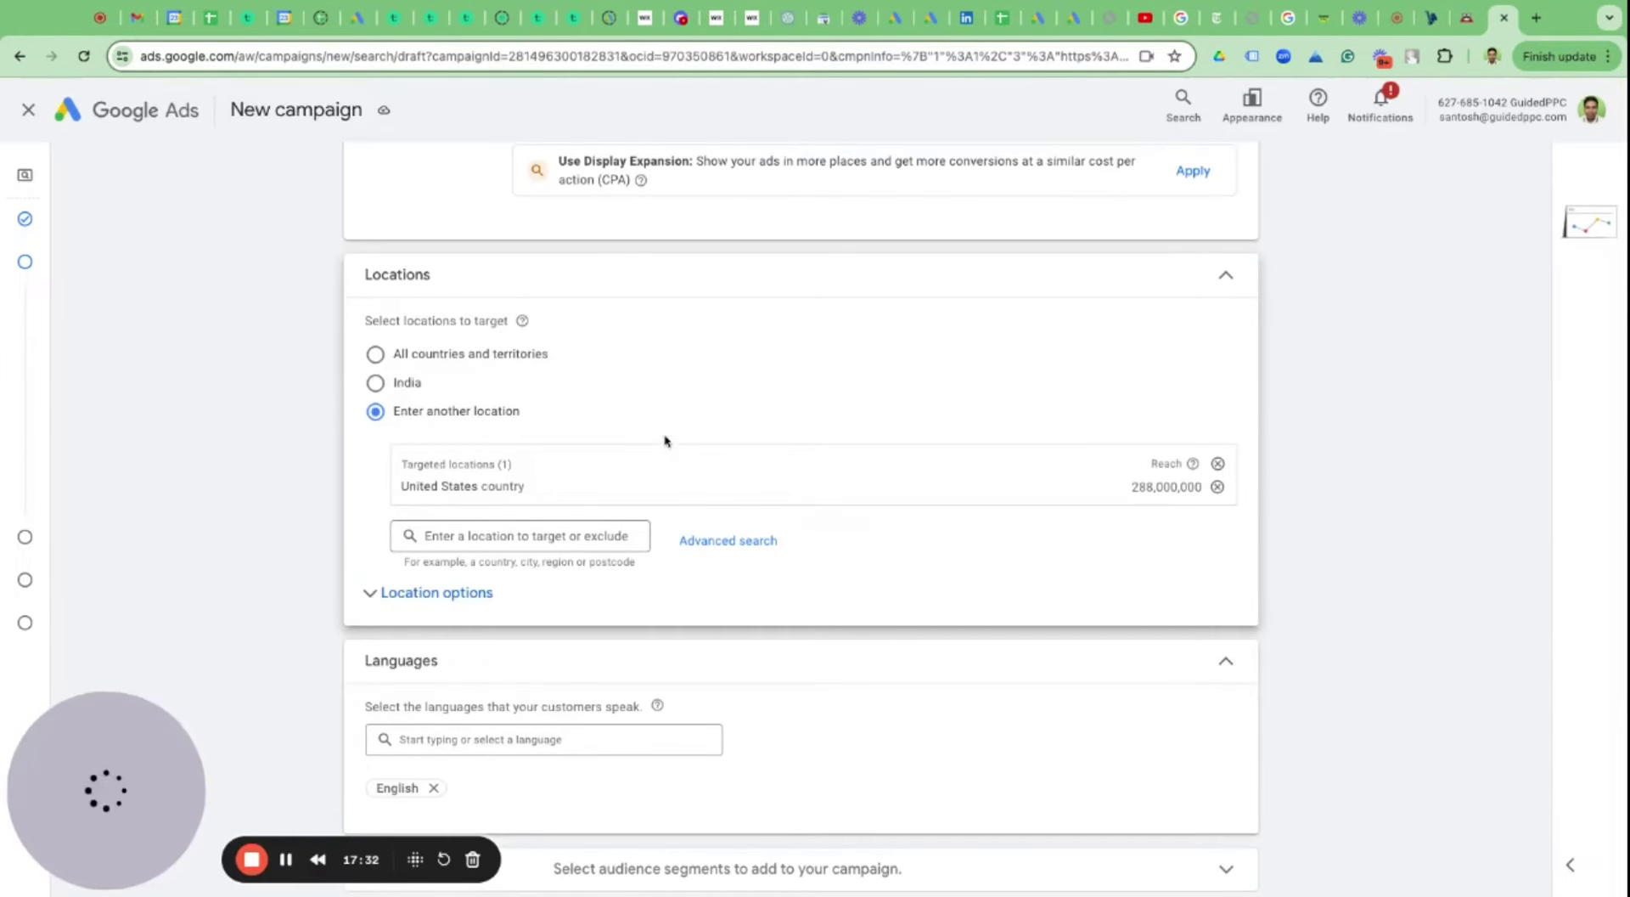
pyautogui.click(1395, 19)
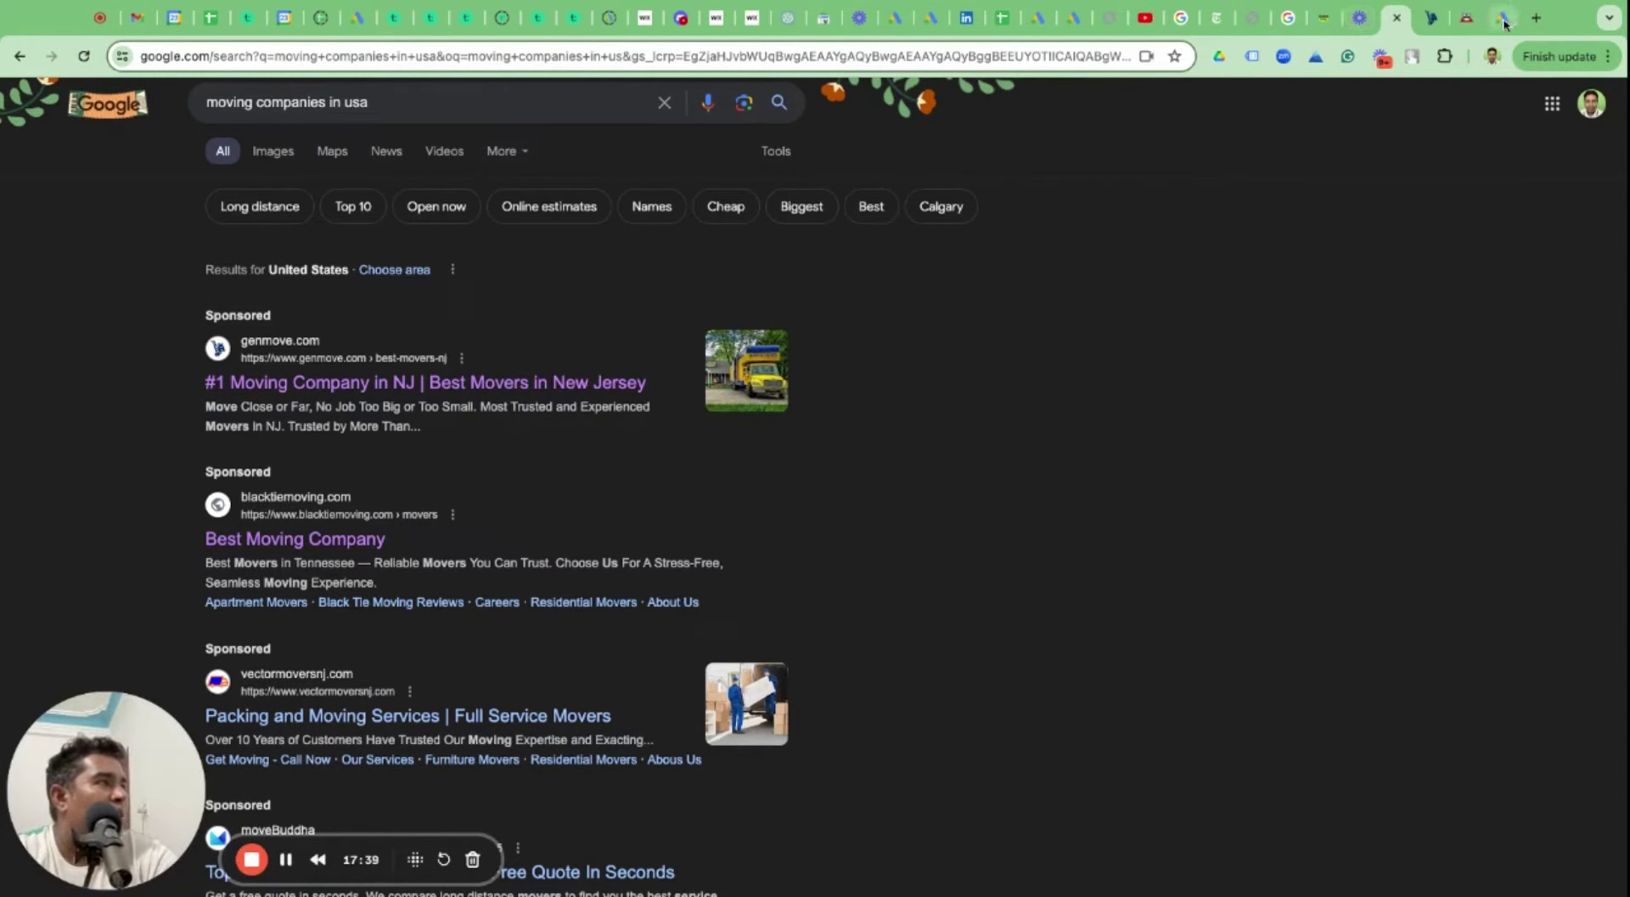
# Expand the campaign's location options and set the target to "Presence: People in or regularly in your targeted locations".
pyautogui.click(1502, 17)
pyautogui.click(372, 592)
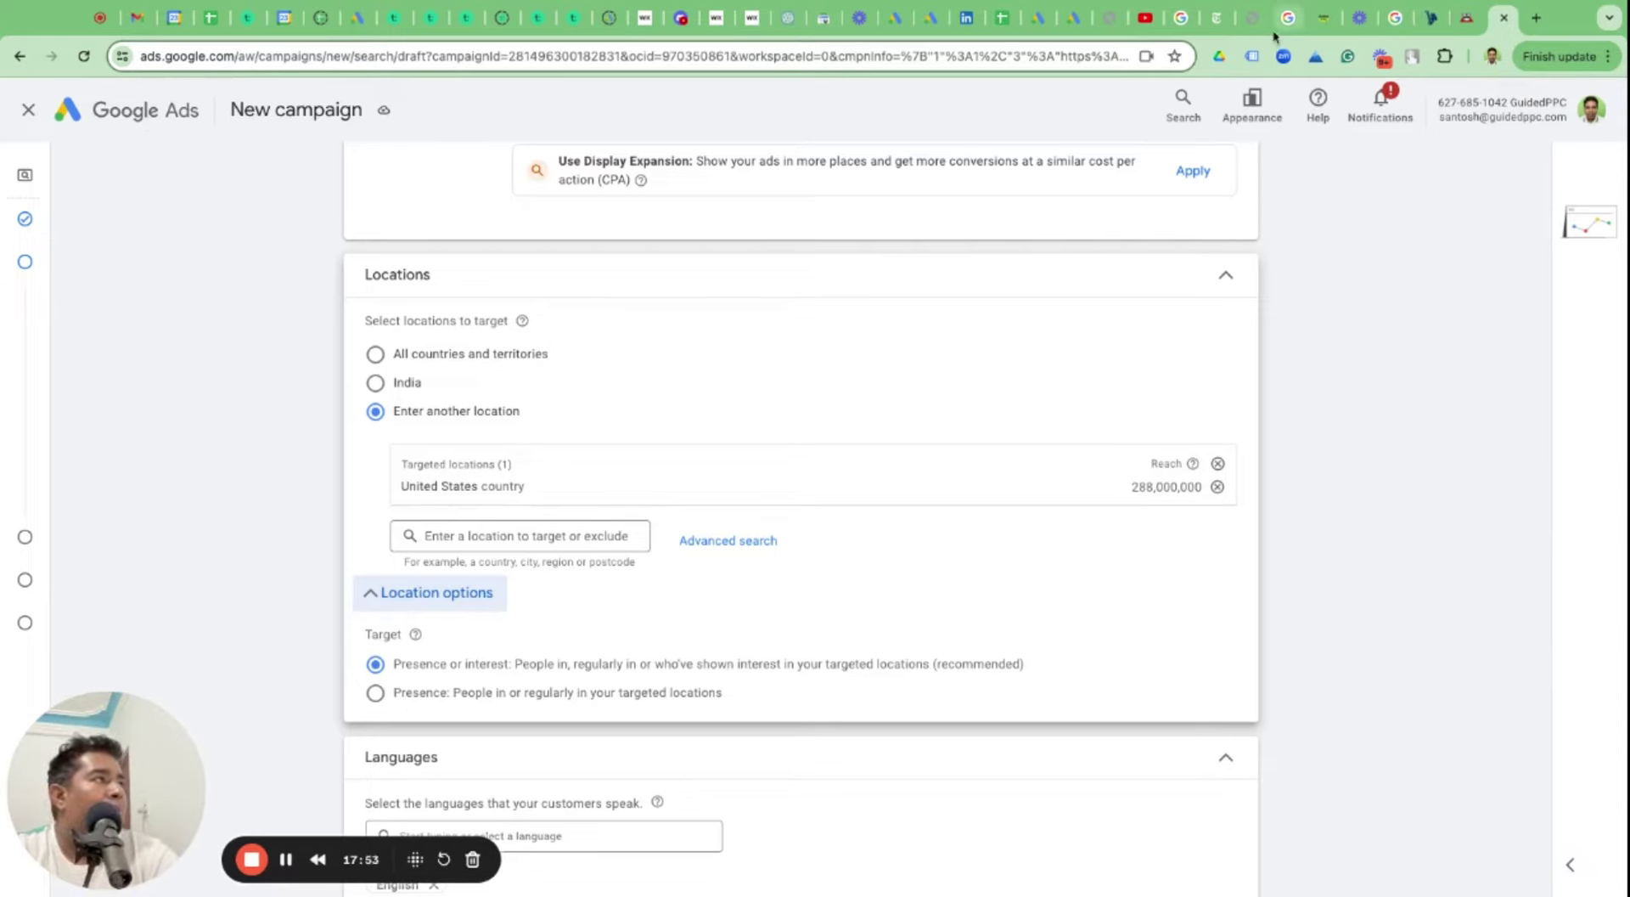
pyautogui.click(1395, 18)
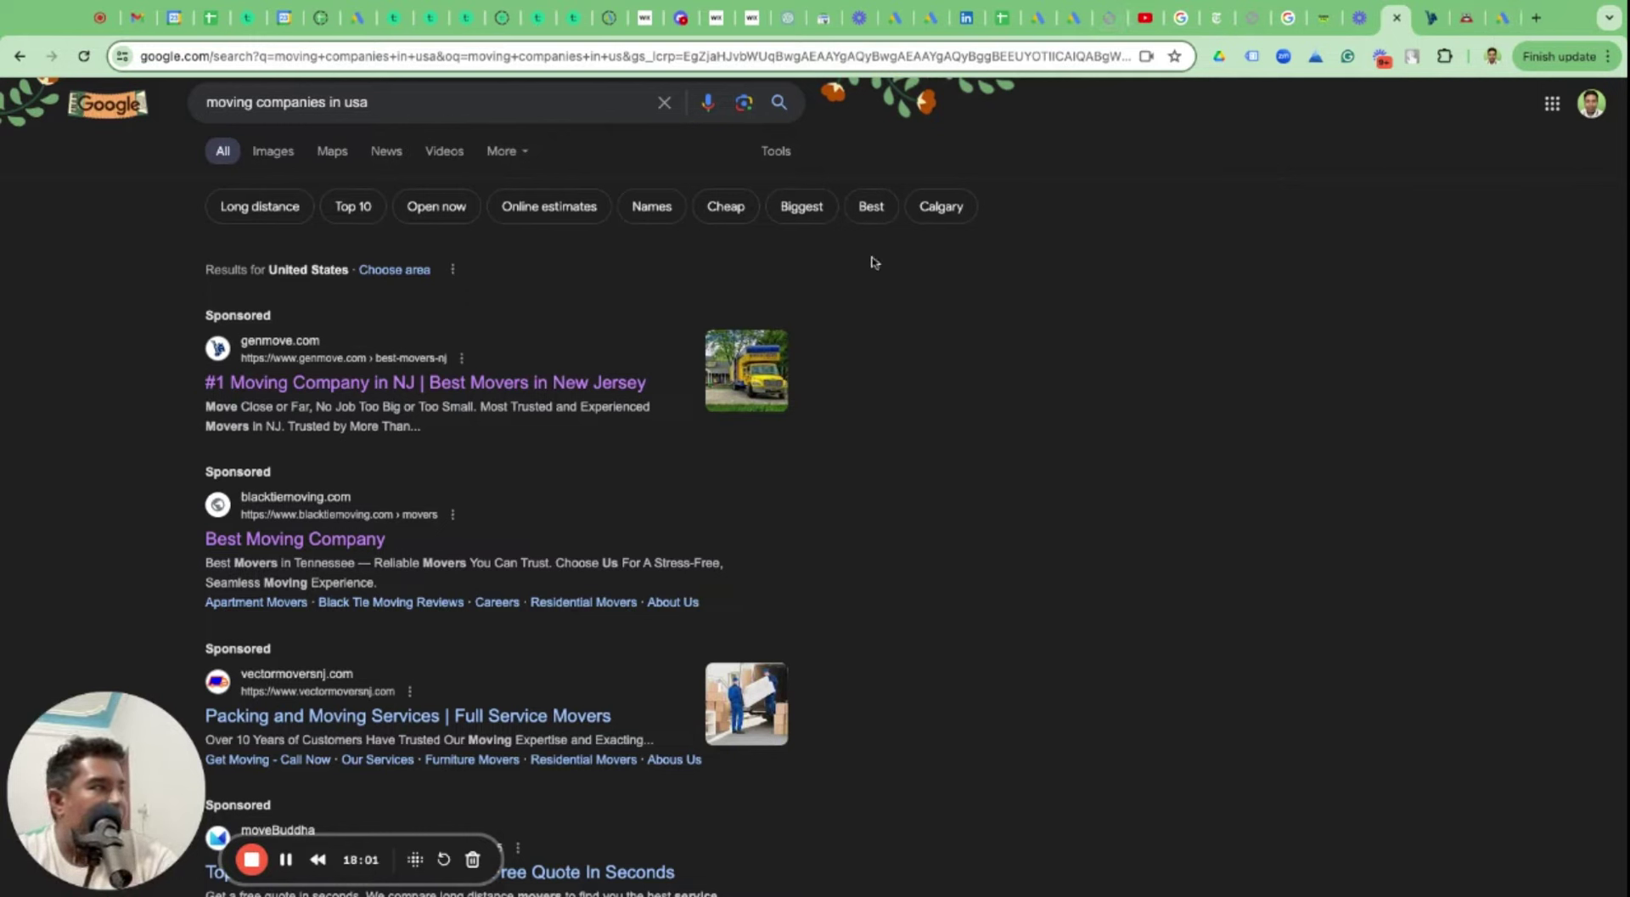
pyautogui.click(1503, 17)
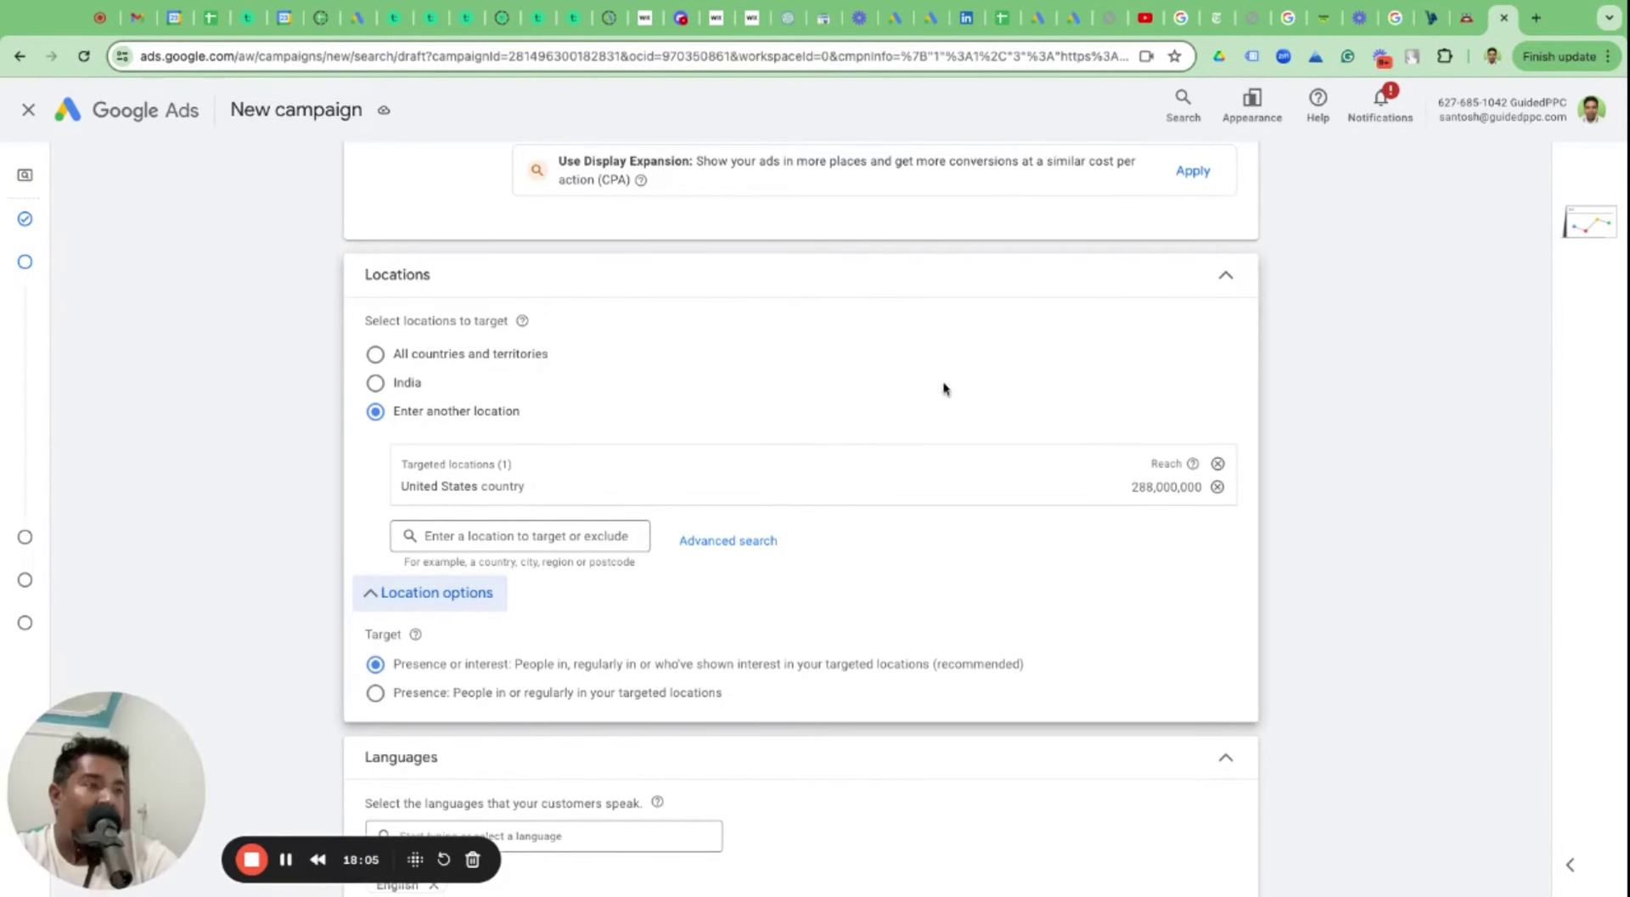
pyautogui.click(374, 700)
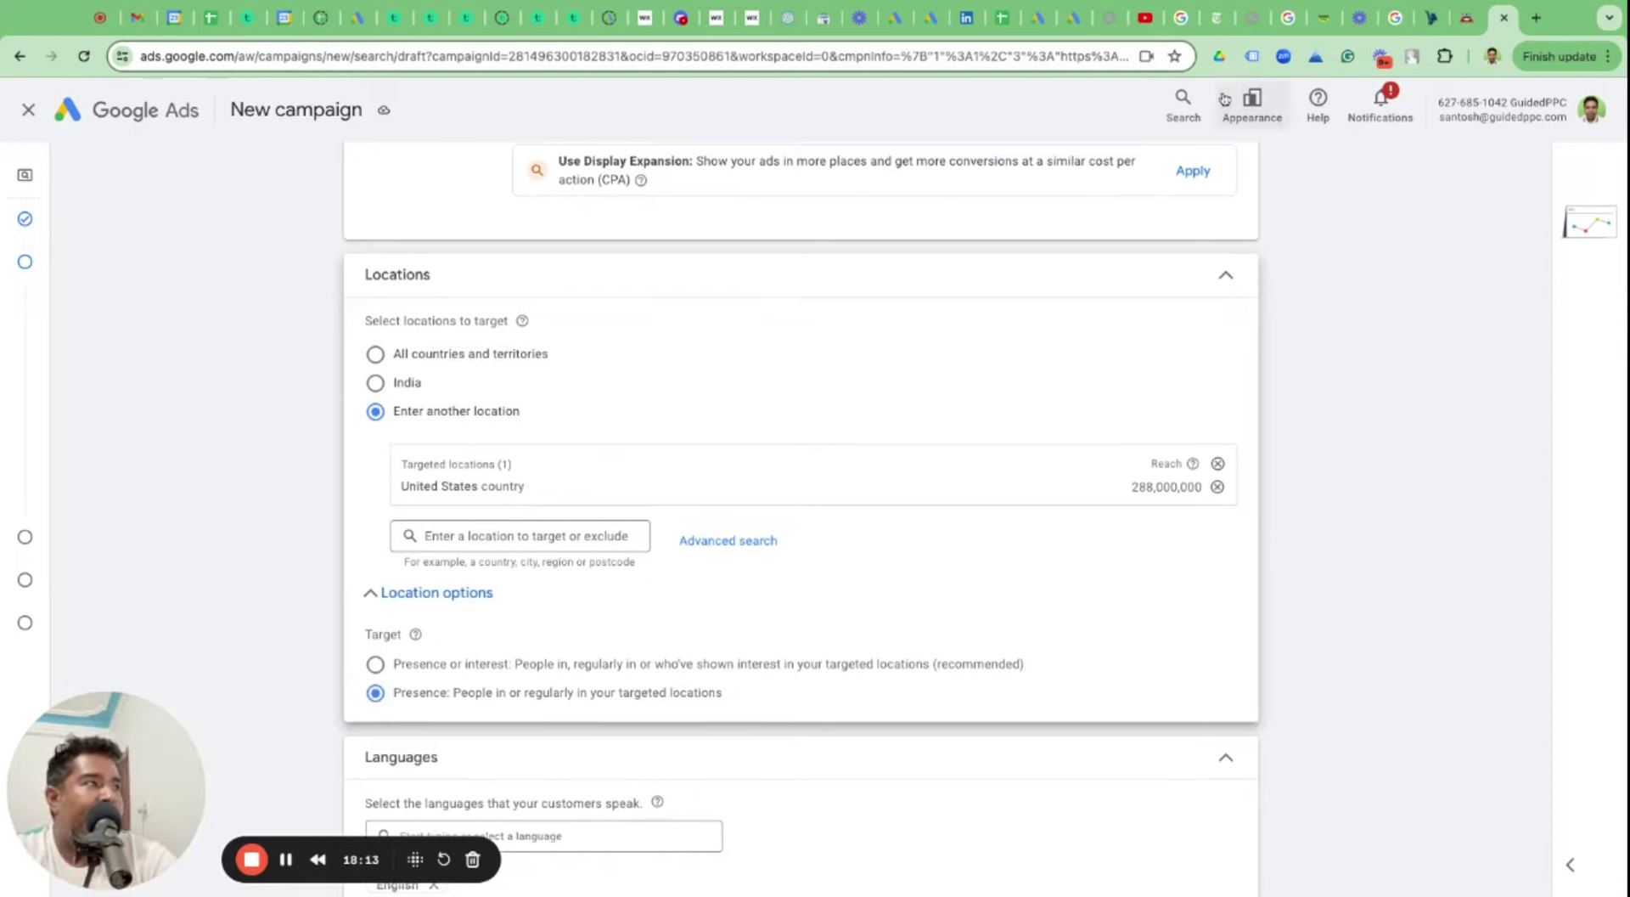
# Check the moving company search results again, then review the campaign's language, audience segment, broad match keyword and automatically created assets settings.
pyautogui.click(1392, 18)
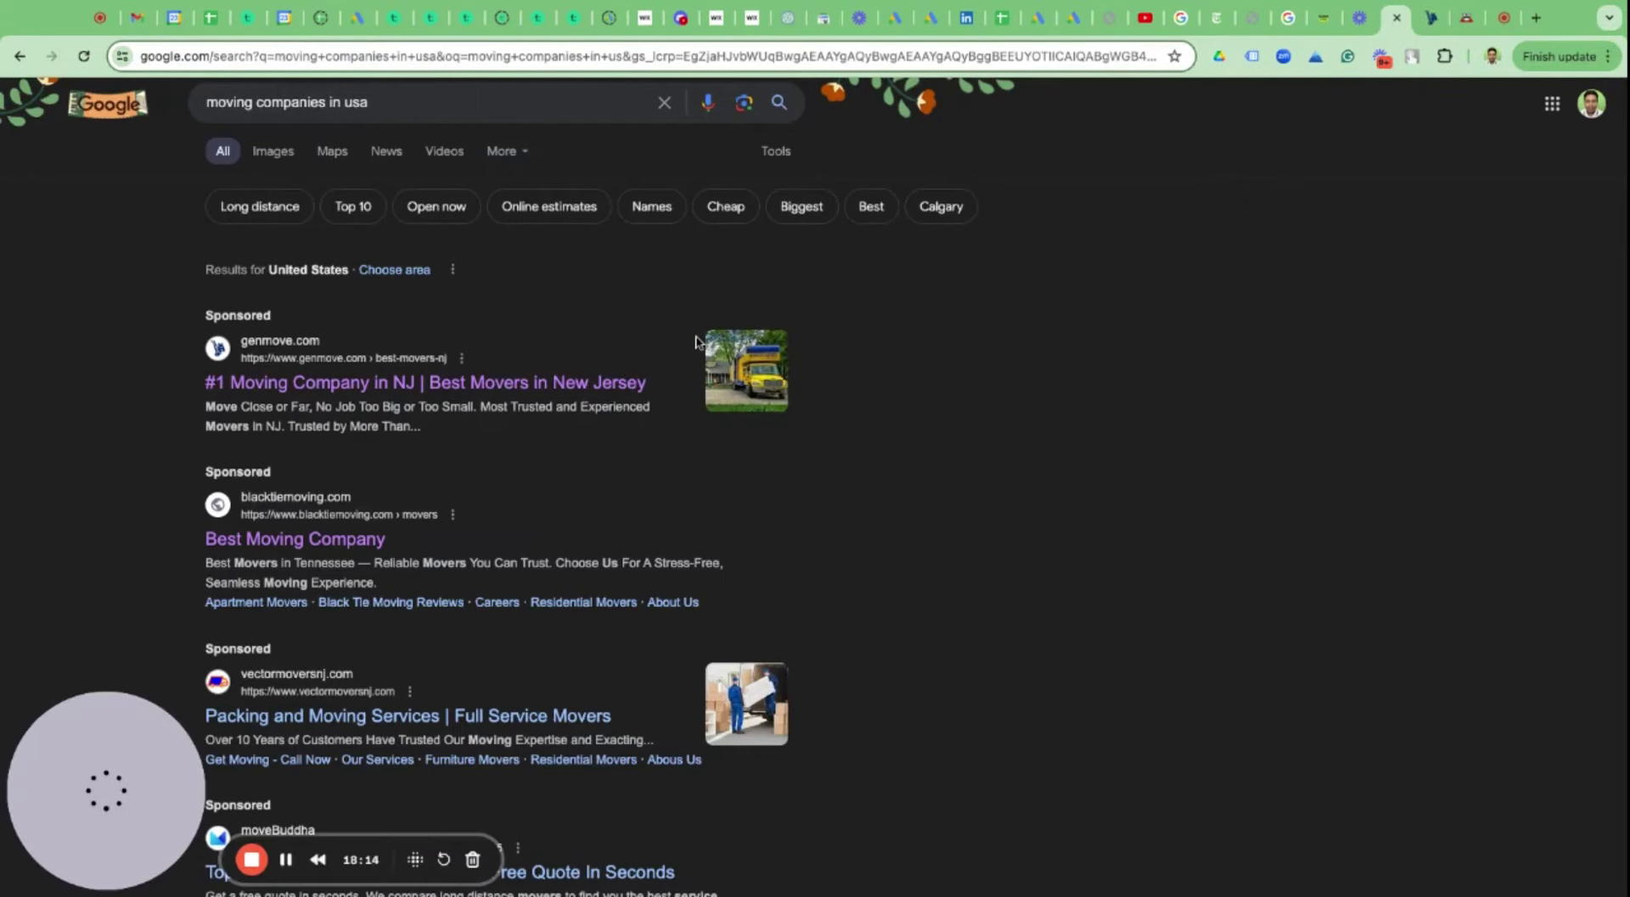
pyautogui.click(1501, 18)
pyautogui.scroll(-4, 561, 696)
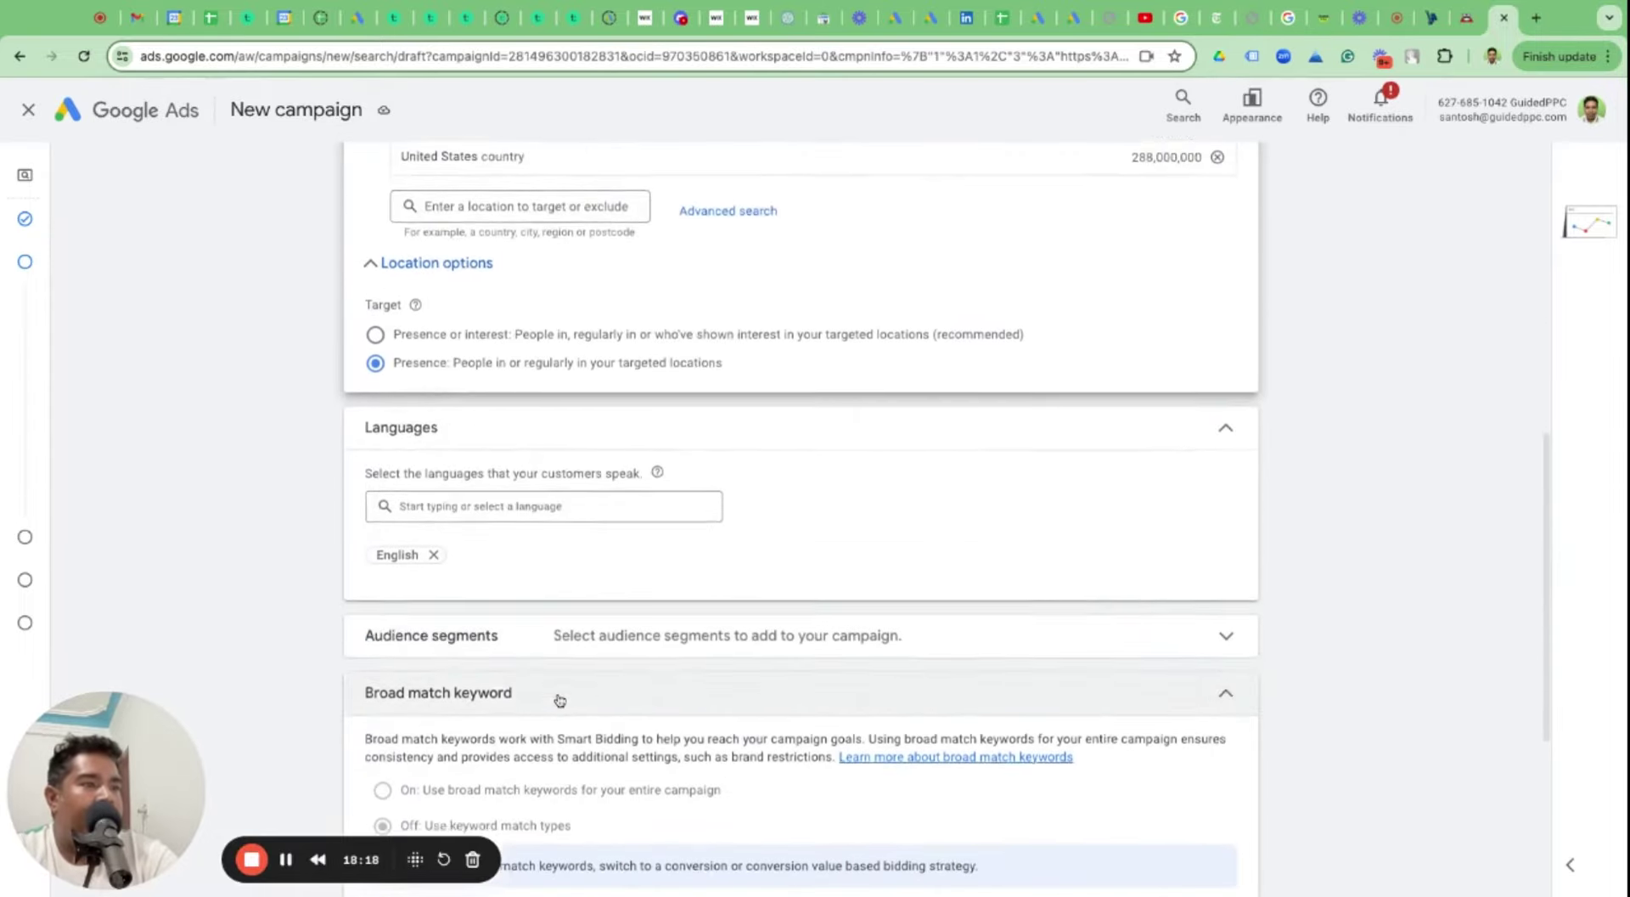
pyautogui.scroll(-1, 559, 700)
pyautogui.scroll(-2, 559, 700)
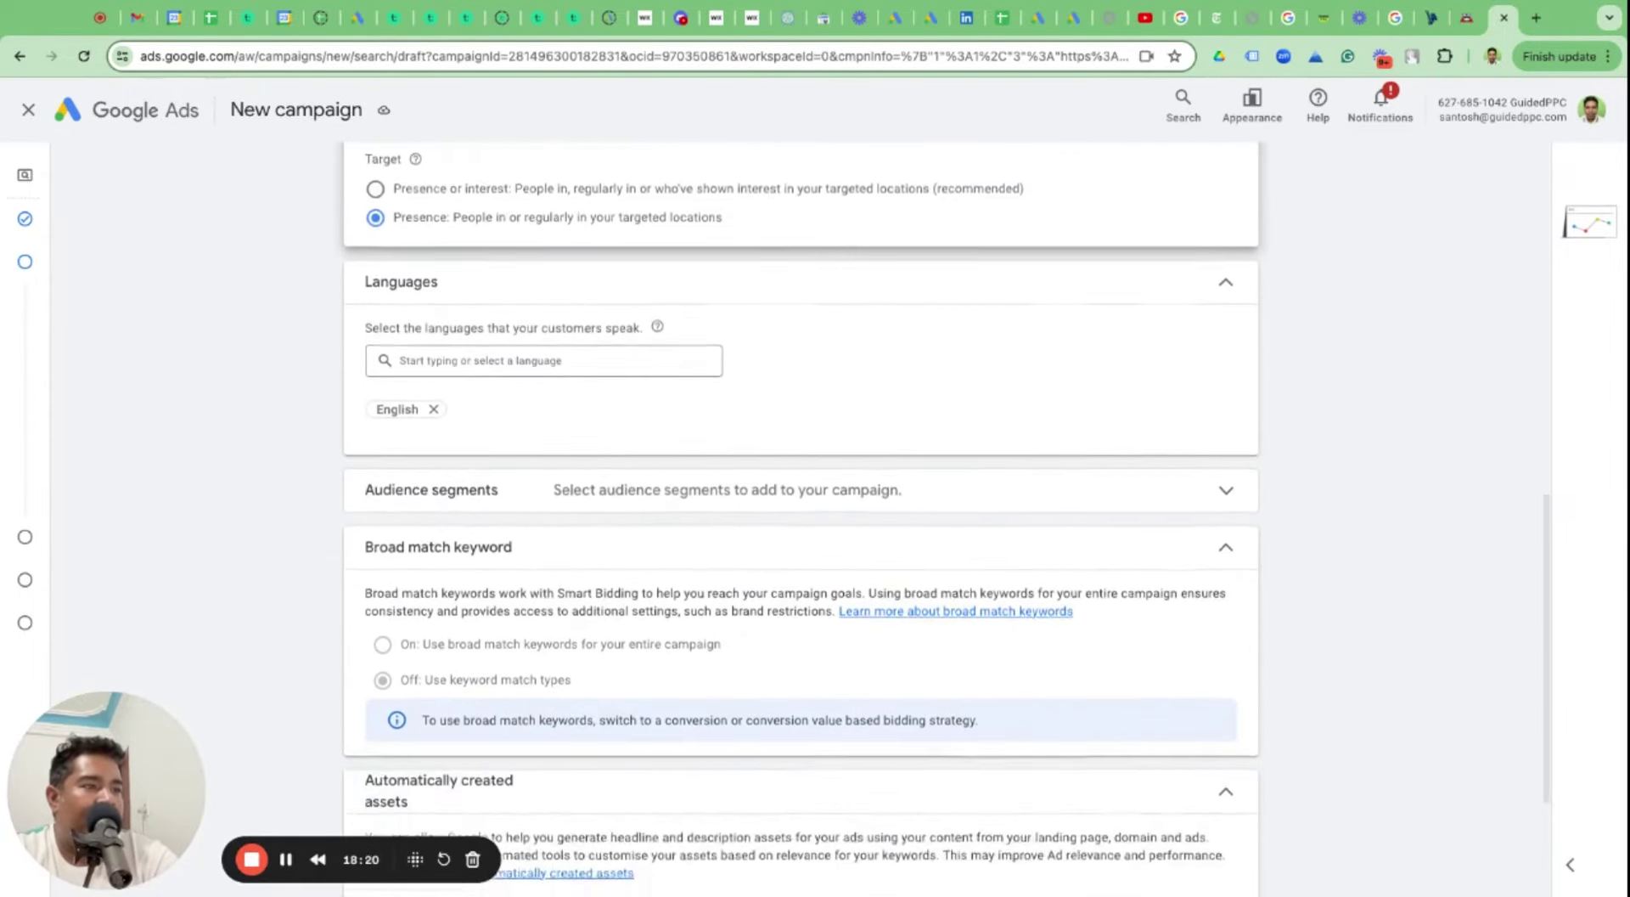
pyautogui.scroll(-3, 561, 696)
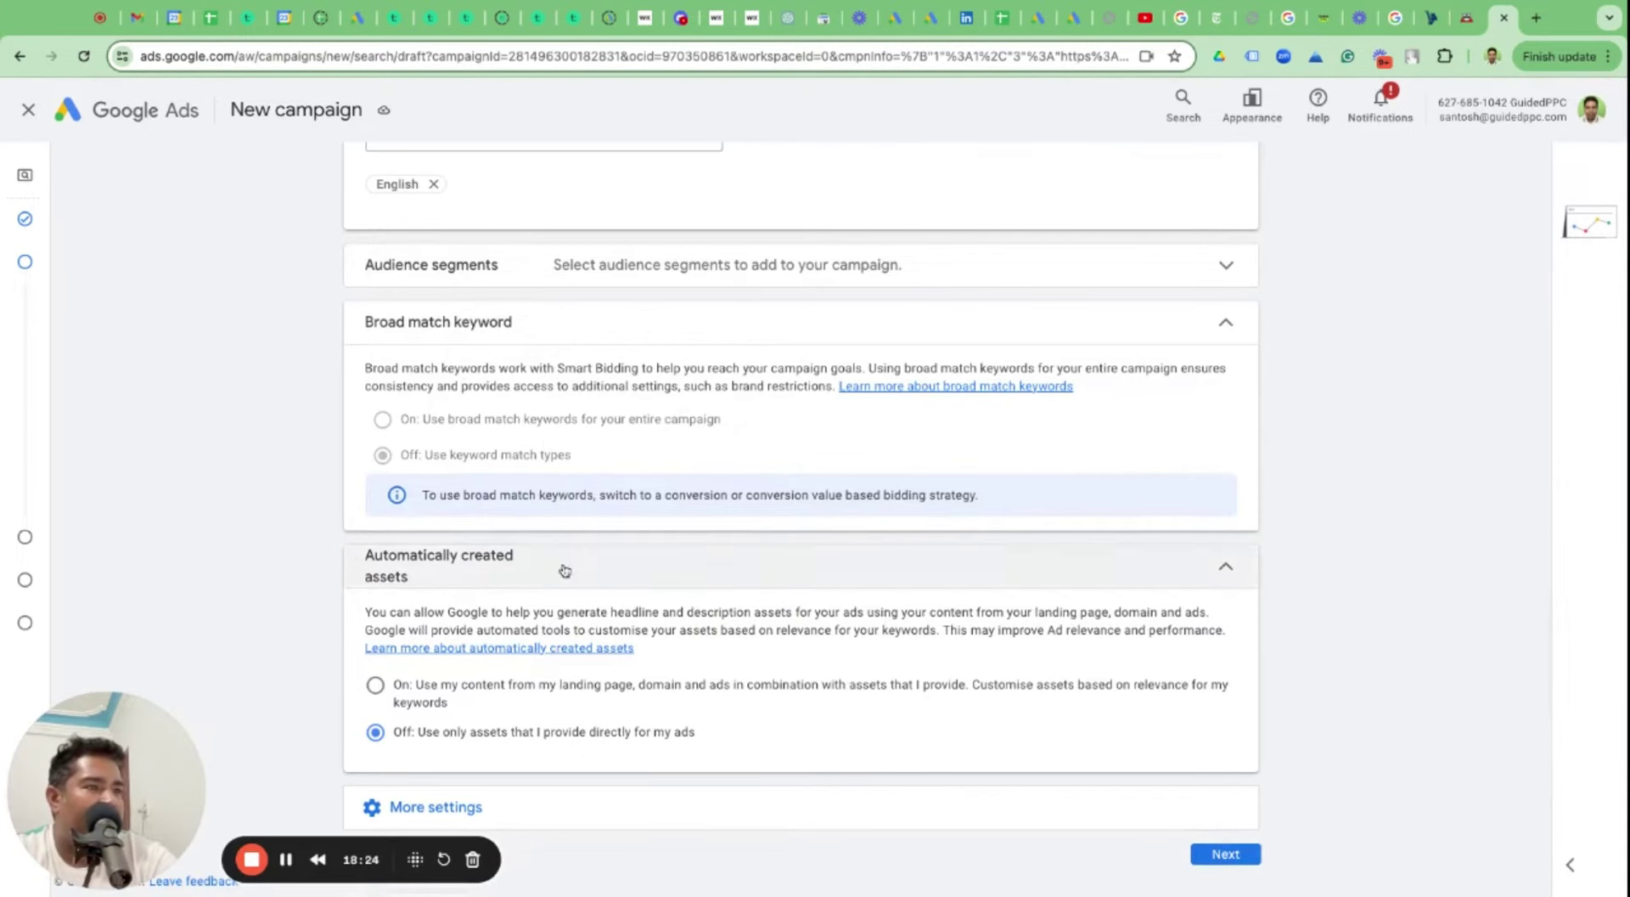
pyautogui.scroll(-1, 592, 672)
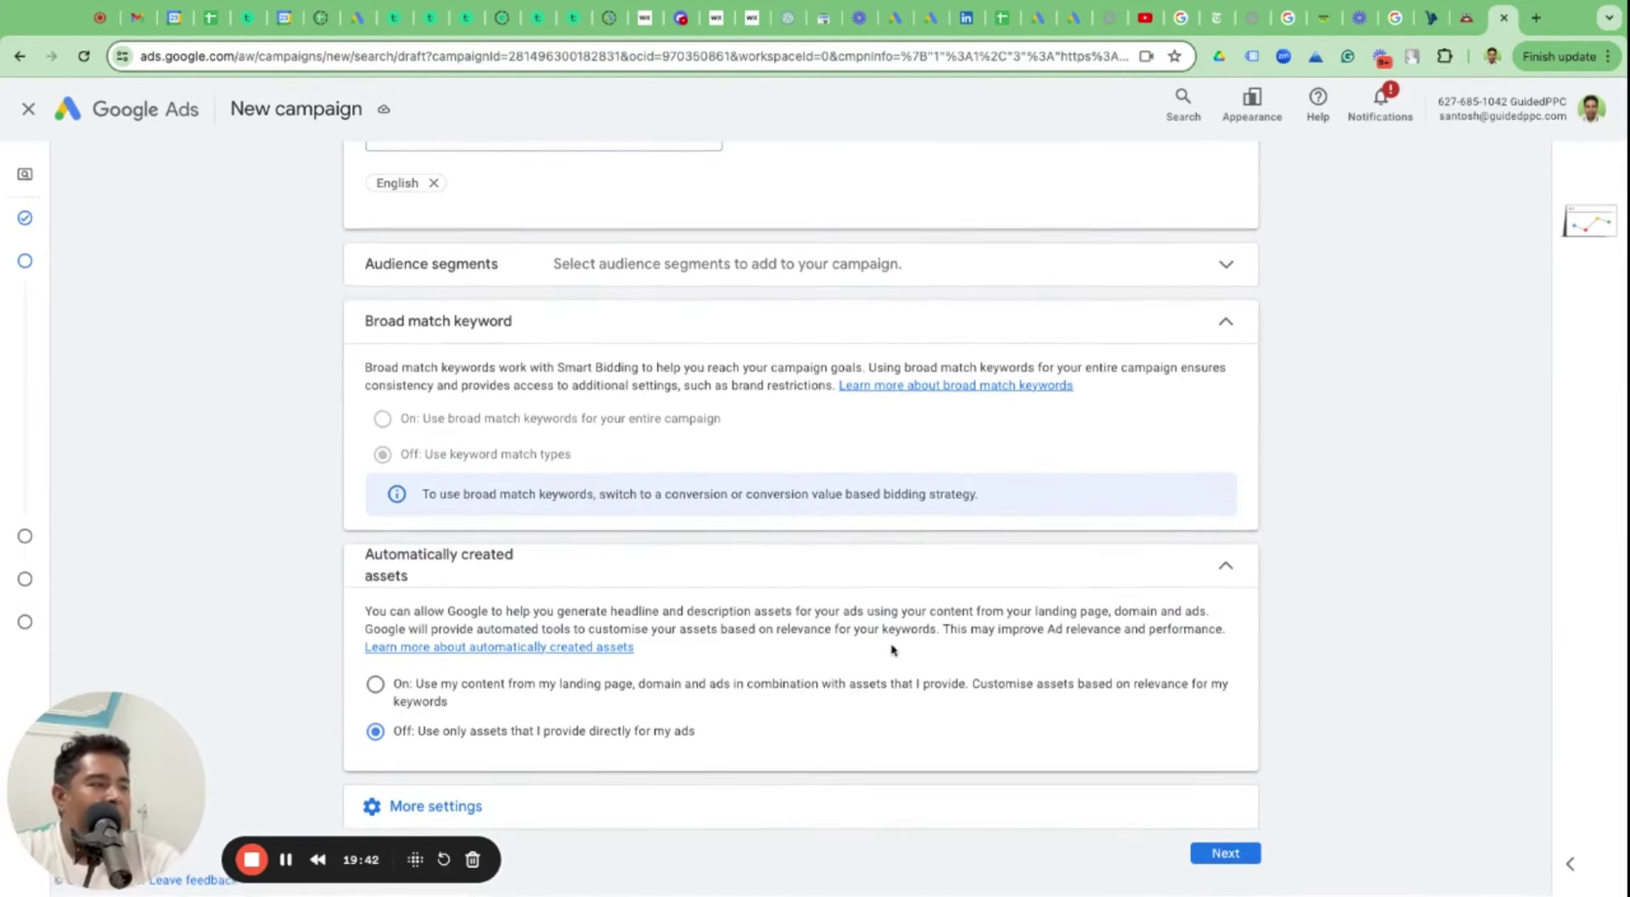
# Expand the additional campaign settings to review ad rotation, dates and schedule, and continue to the Keywords and ads stage.
pyautogui.click(650, 811)
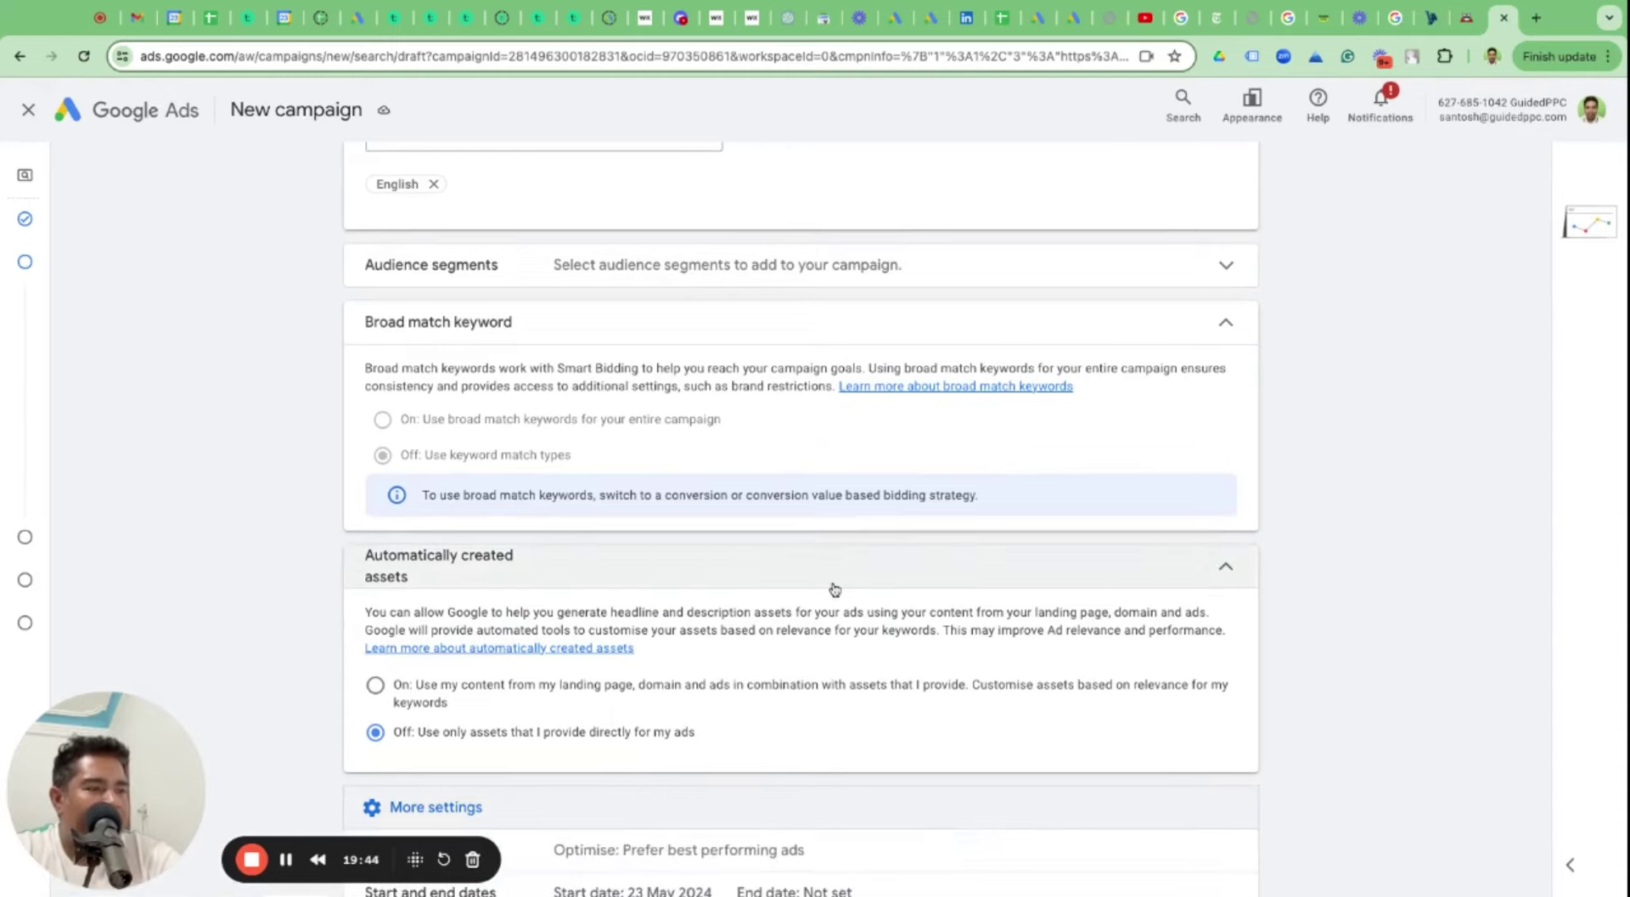
pyautogui.scroll(-3, 832, 587)
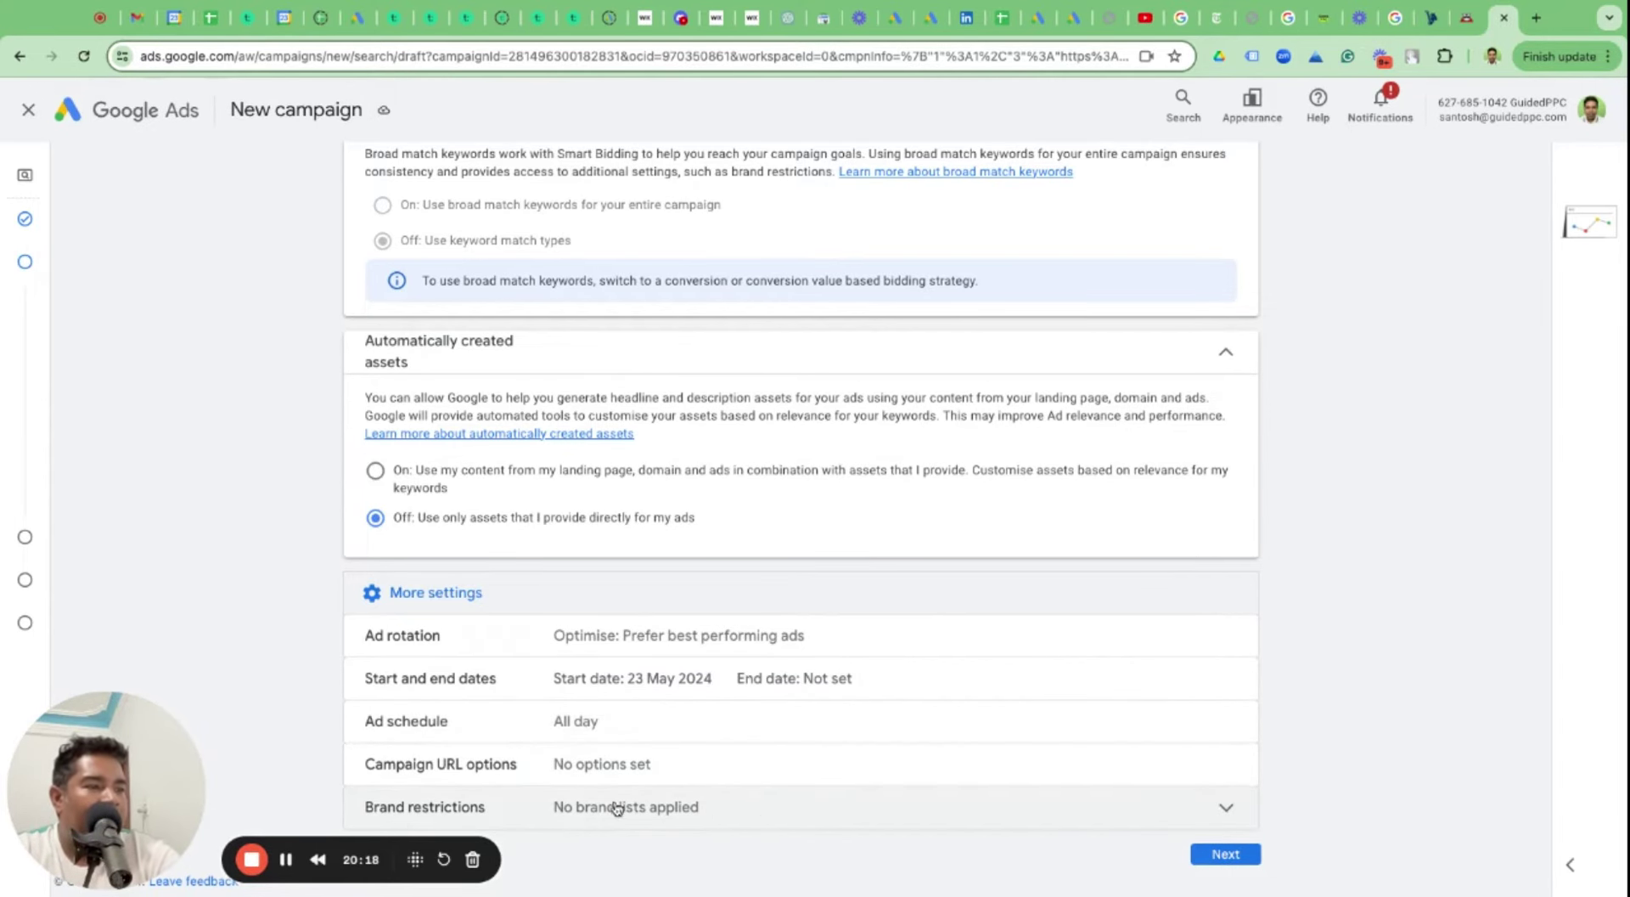
pyautogui.click(1235, 856)
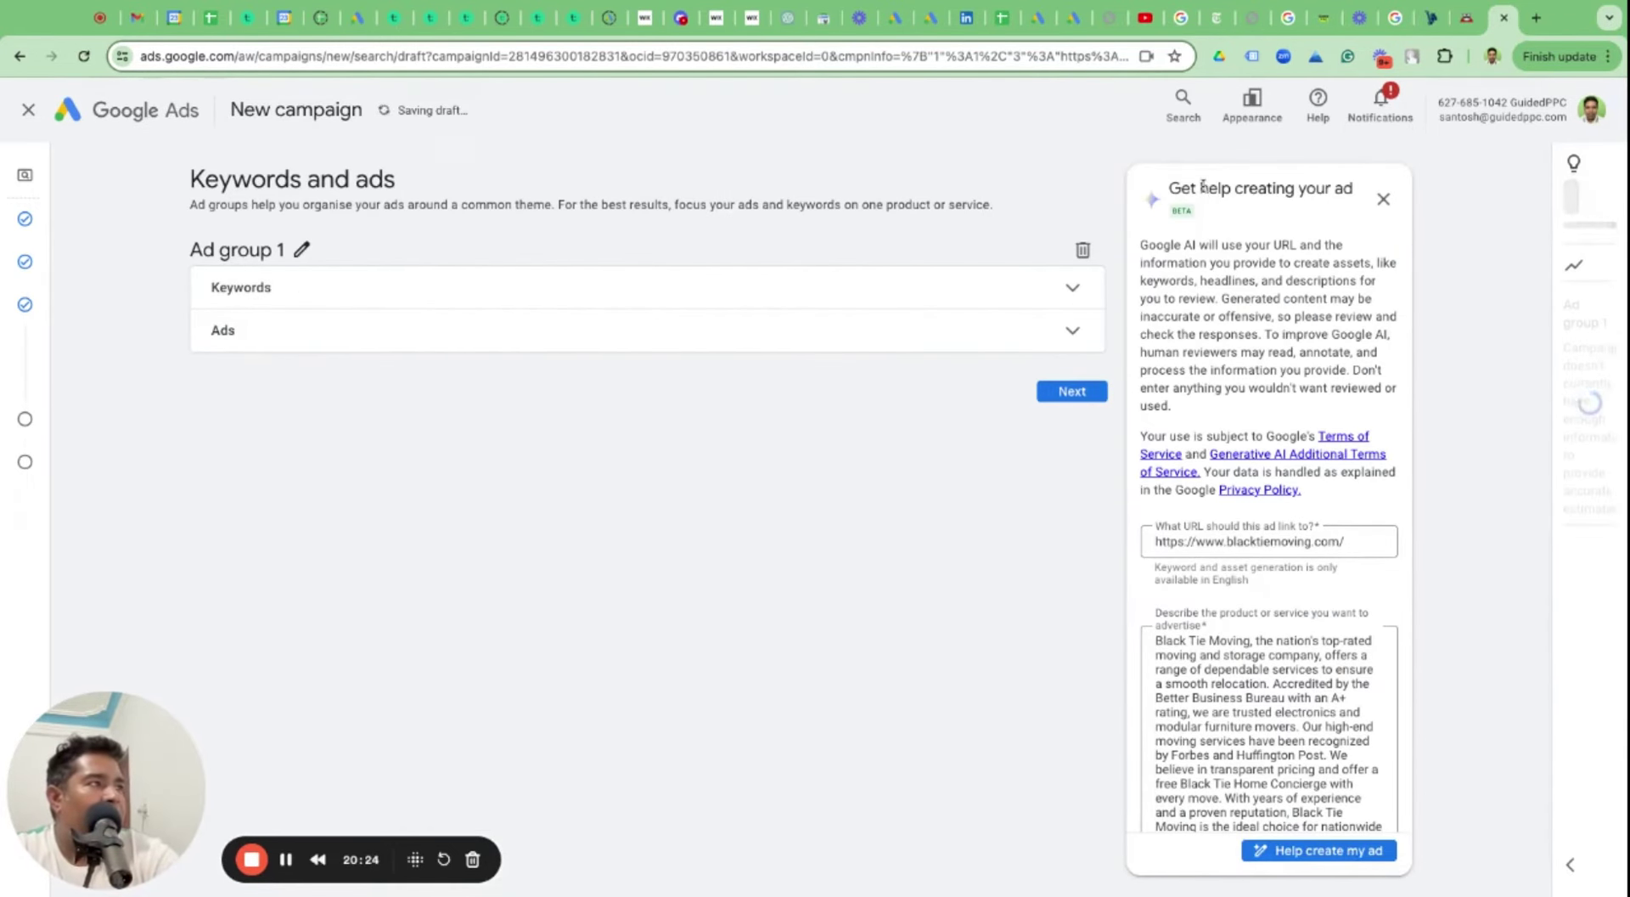
# Have Google AI create keywords and ads for Ad group 1 from the prefilled Black Tie Moving URL and business description.
pyautogui.tripleClick(1250, 186)
pyautogui.doubleClick(1250, 186)
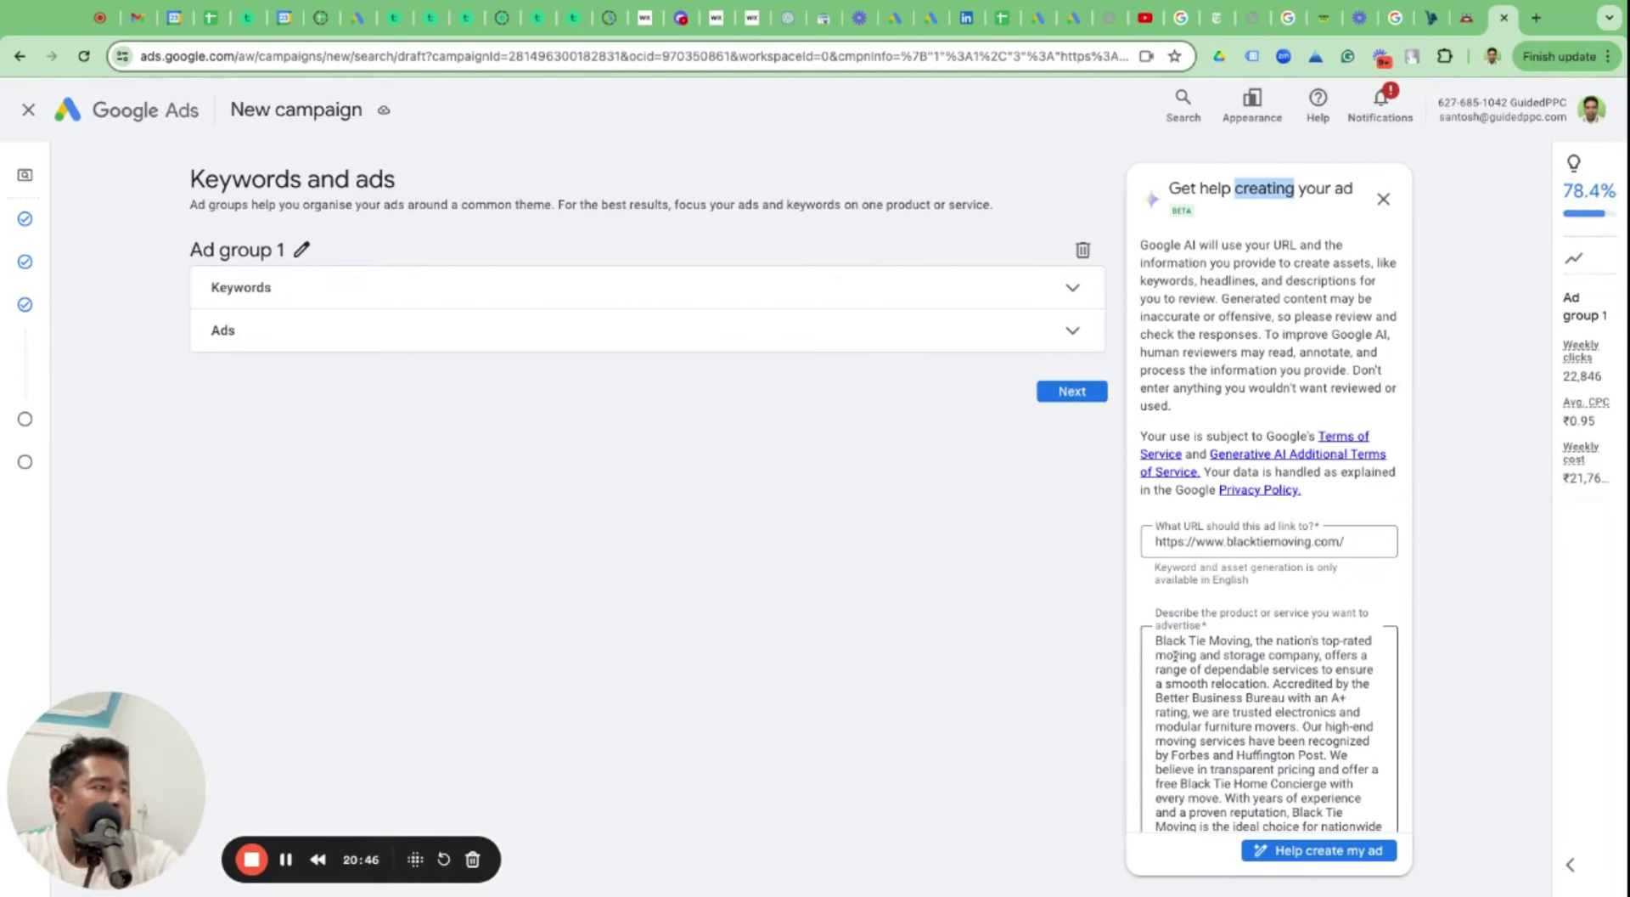
pyautogui.click(1319, 850)
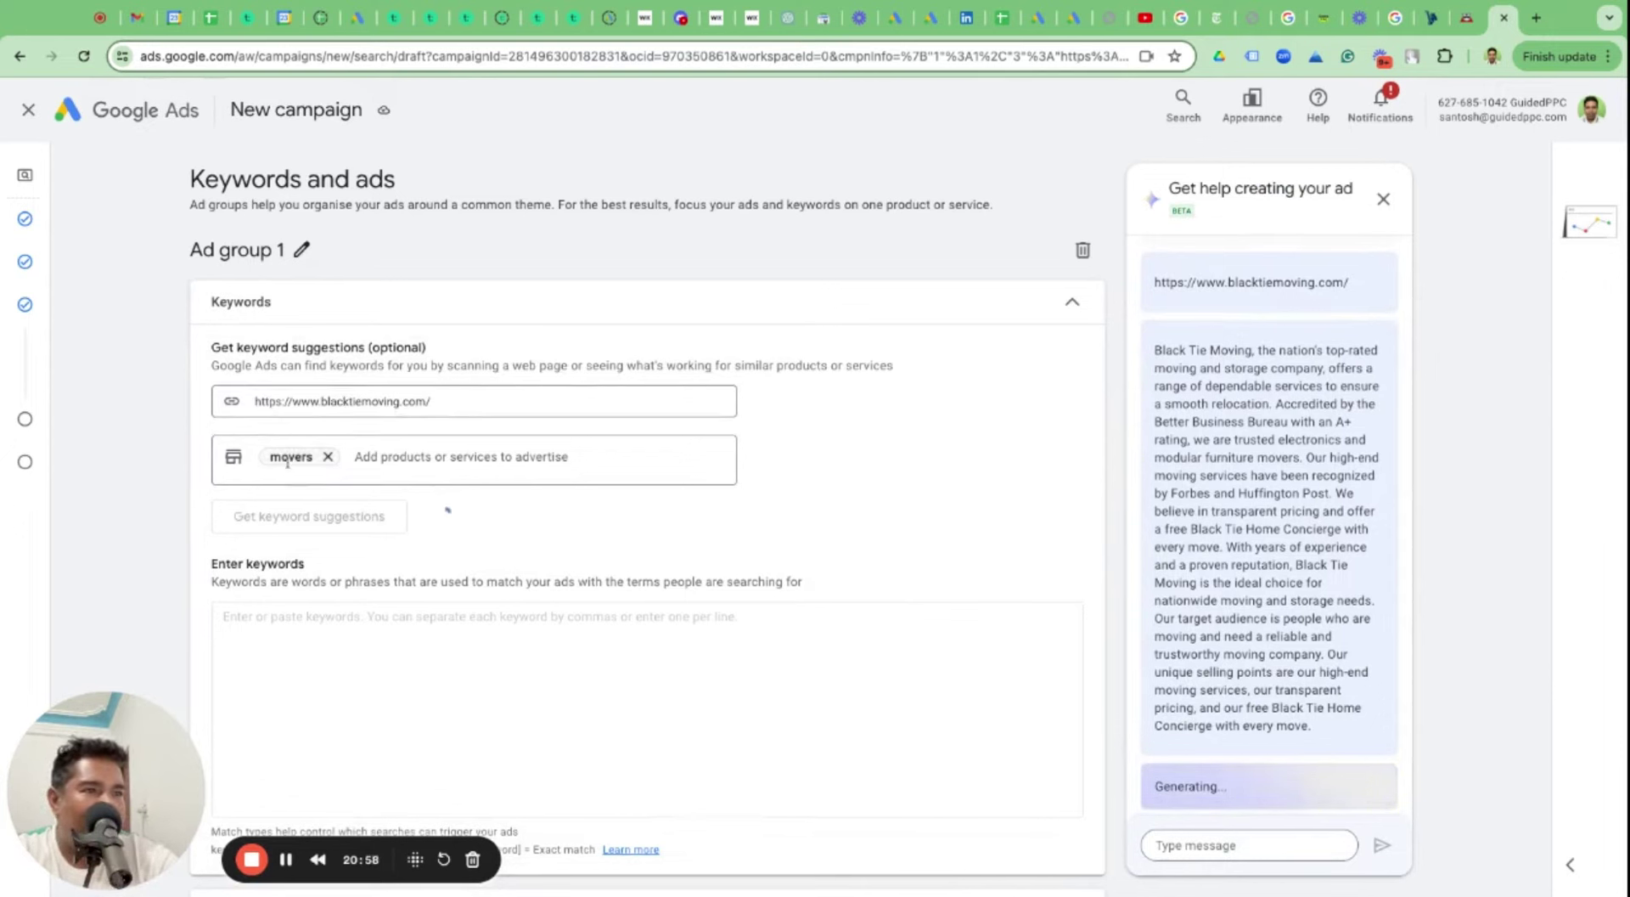
# Go through the generated keyword list line by line, highlighting entries from "long distance moving company" down to "moving transportation".
pyautogui.doubleClick(240, 613)
pyautogui.click(257, 631)
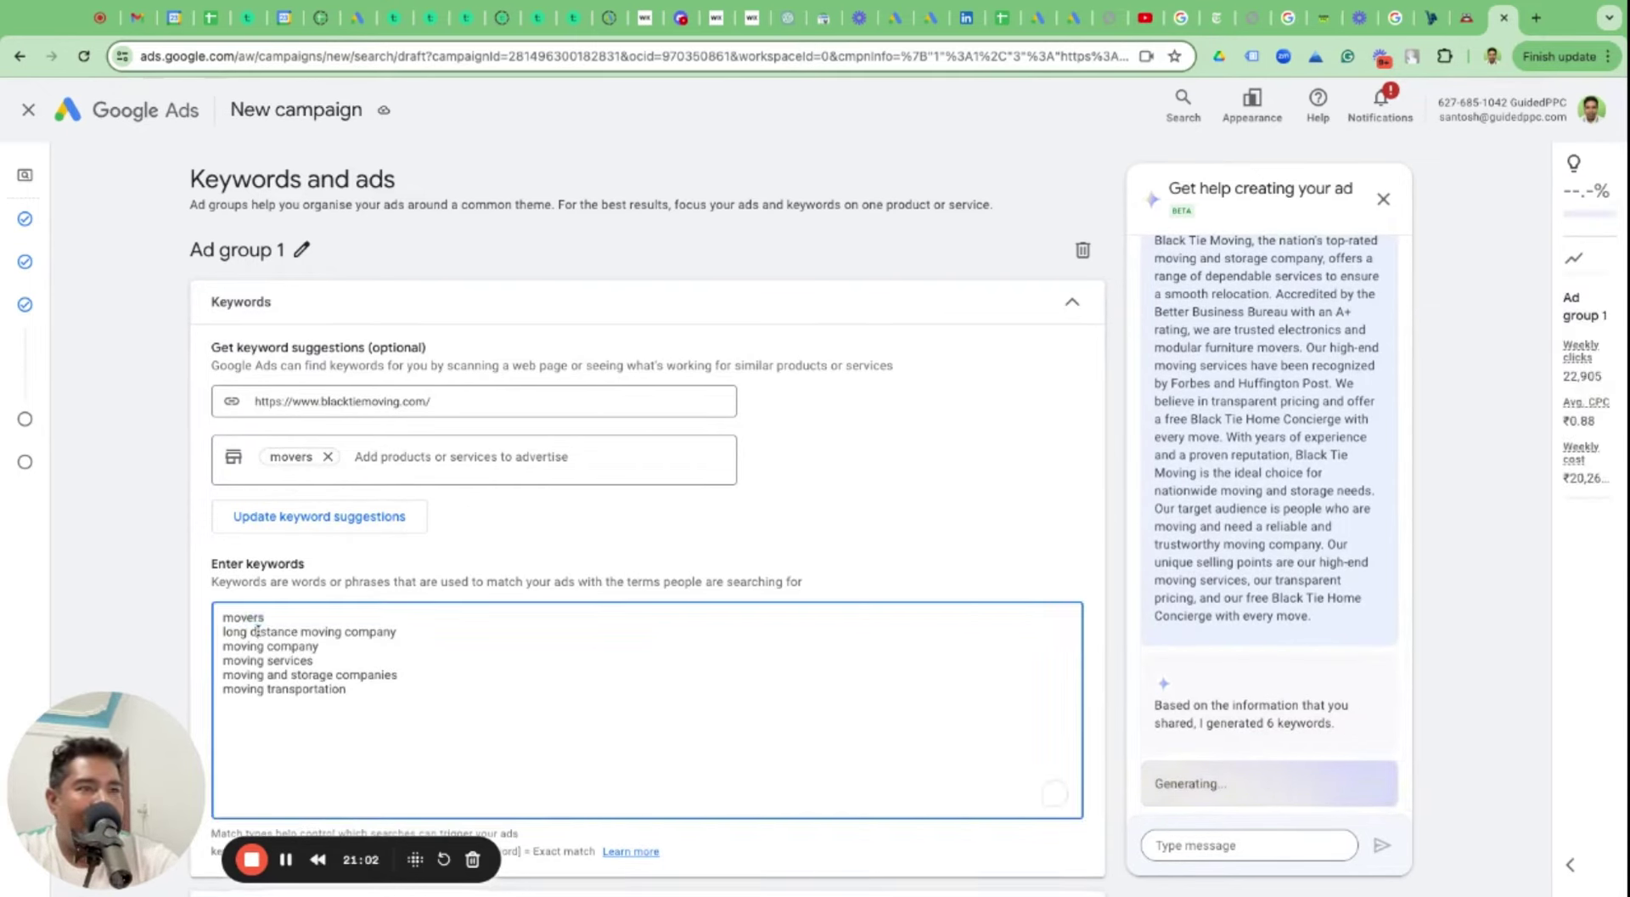
pyautogui.tripleClick(257, 632)
pyautogui.tripleClick(274, 645)
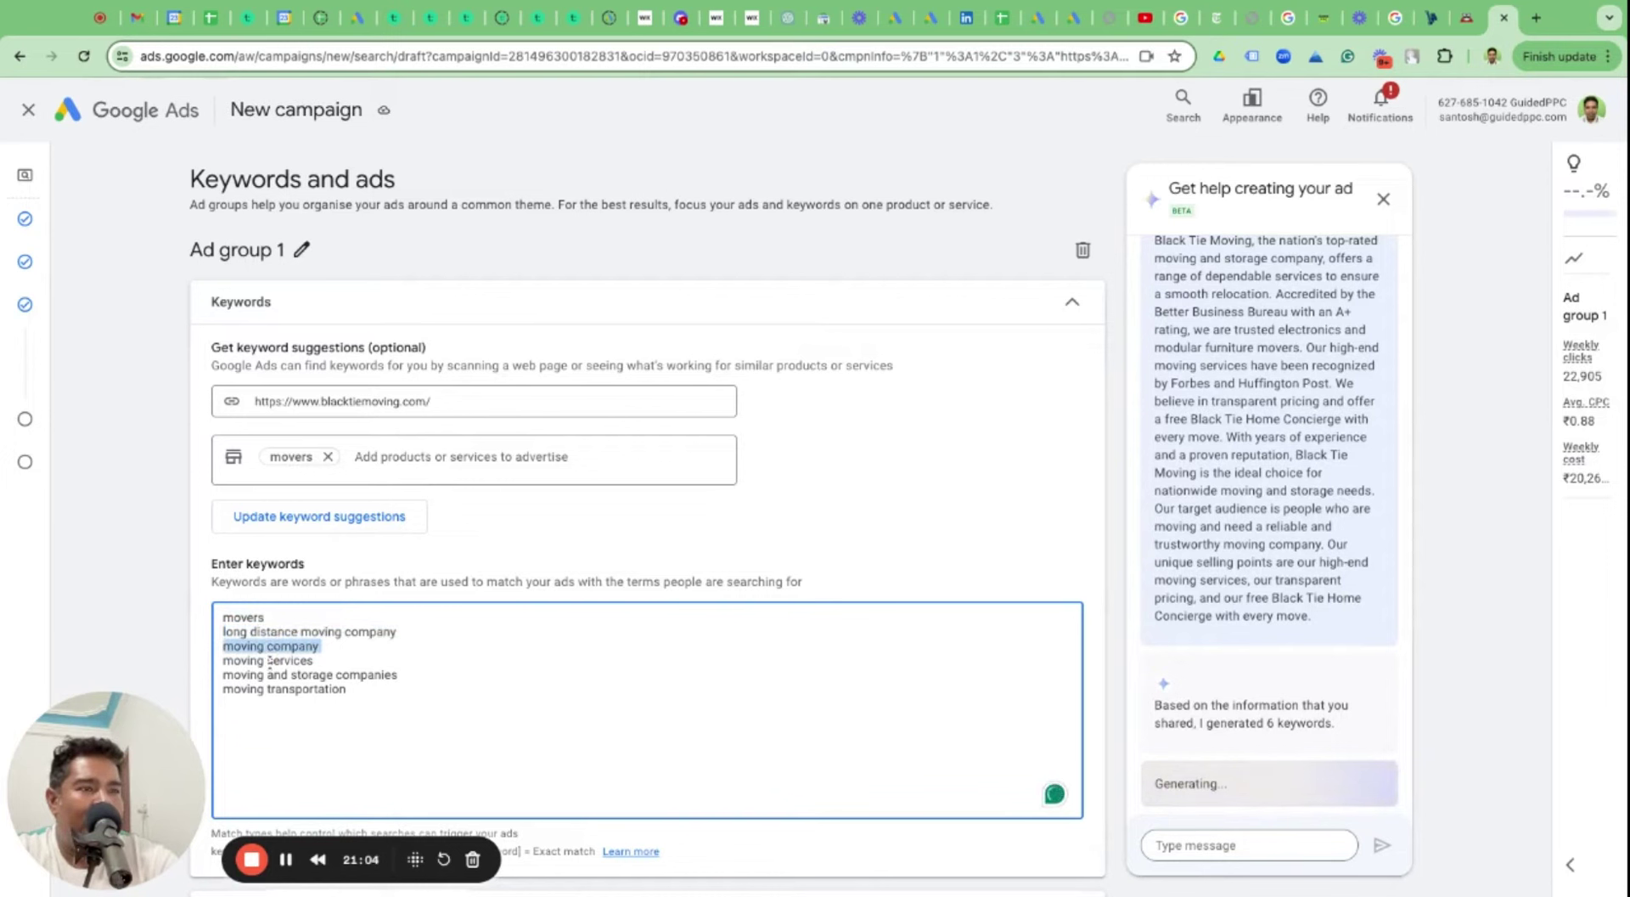
pyautogui.tripleClick(244, 661)
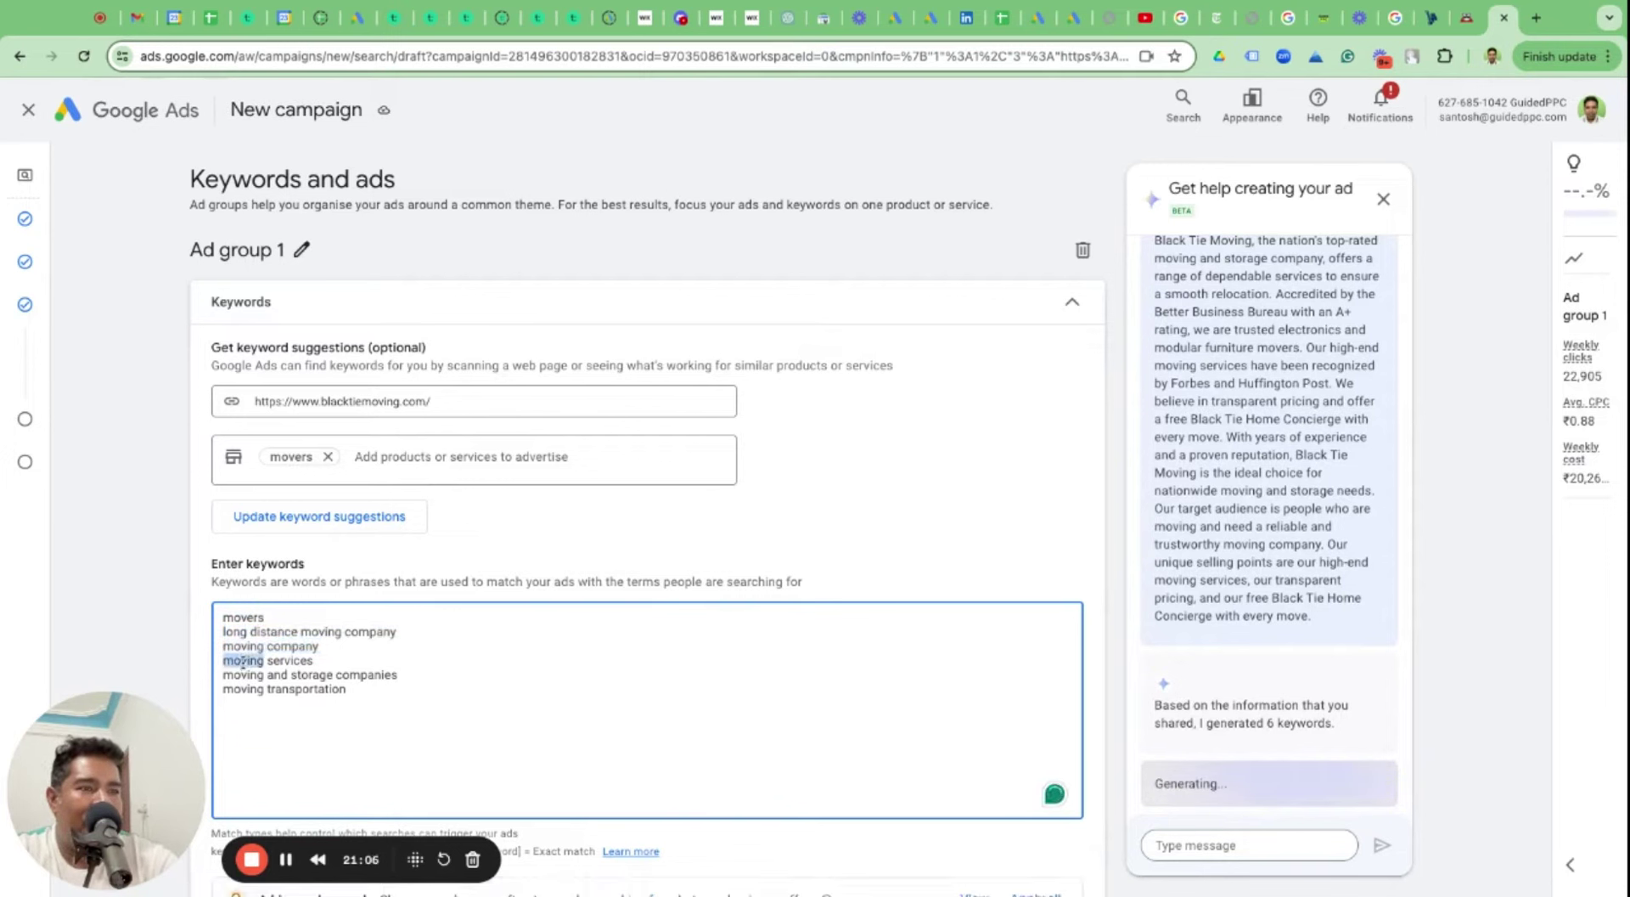
pyautogui.tripleClick(258, 676)
pyautogui.tripleClick(268, 689)
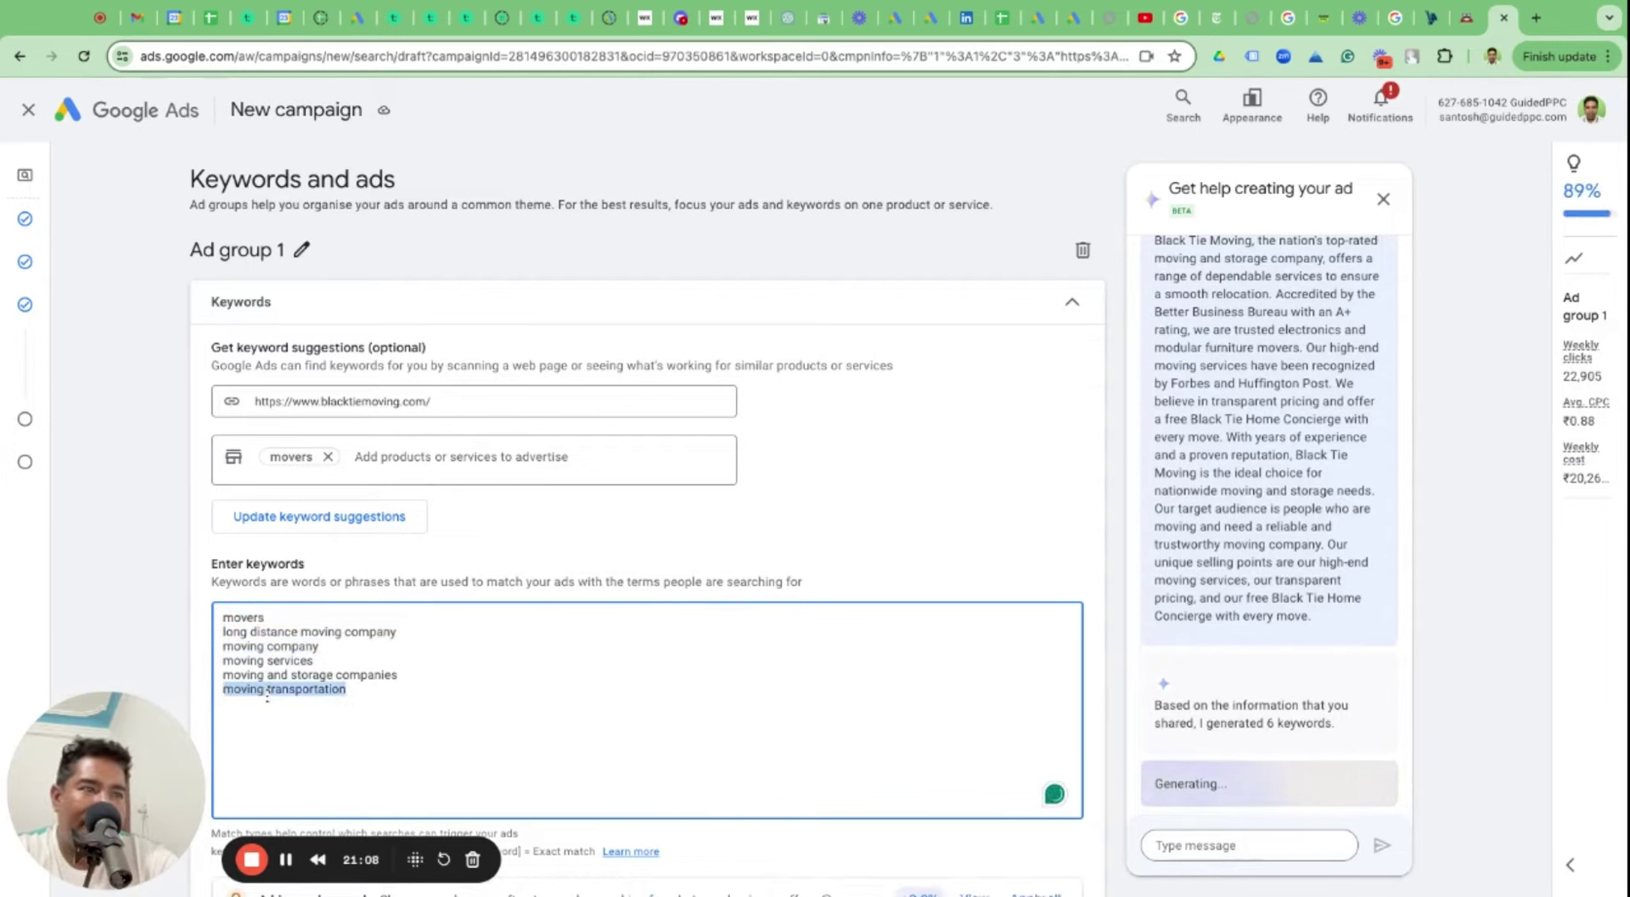
pyautogui.press('Right')
pyautogui.scroll(-1, 339, 696)
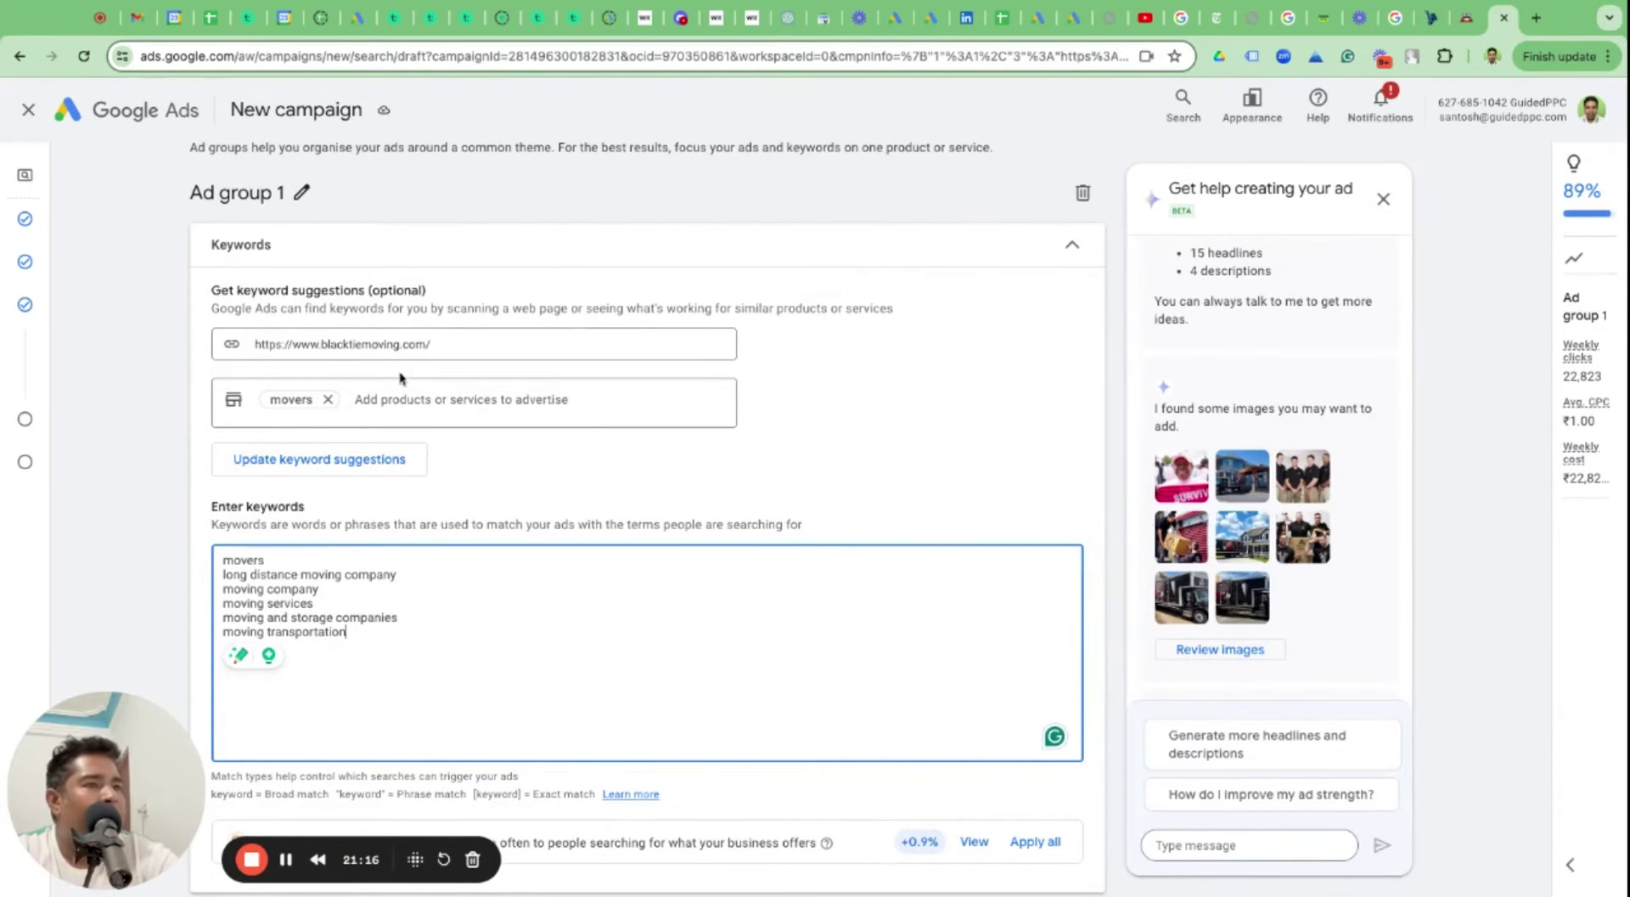
# Copy the words "Local and Long Distance Movers" from the main headline of the Black Tie Moving page.
pyautogui.click(384, 406)
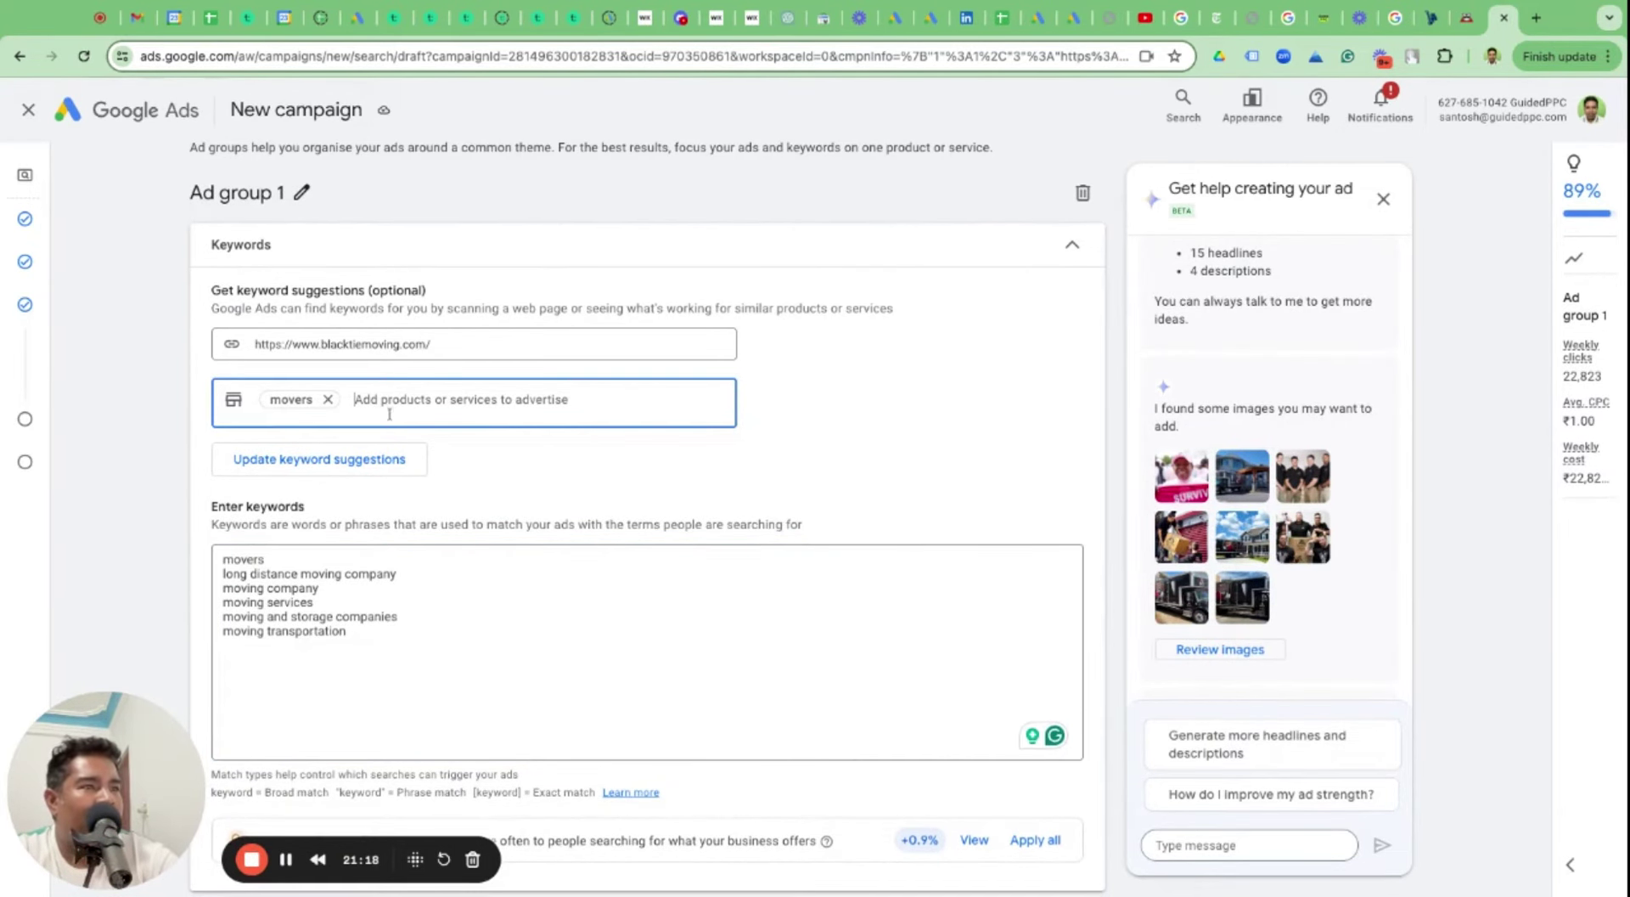
pyautogui.click(1467, 17)
pyautogui.scroll(10, 1231, 368)
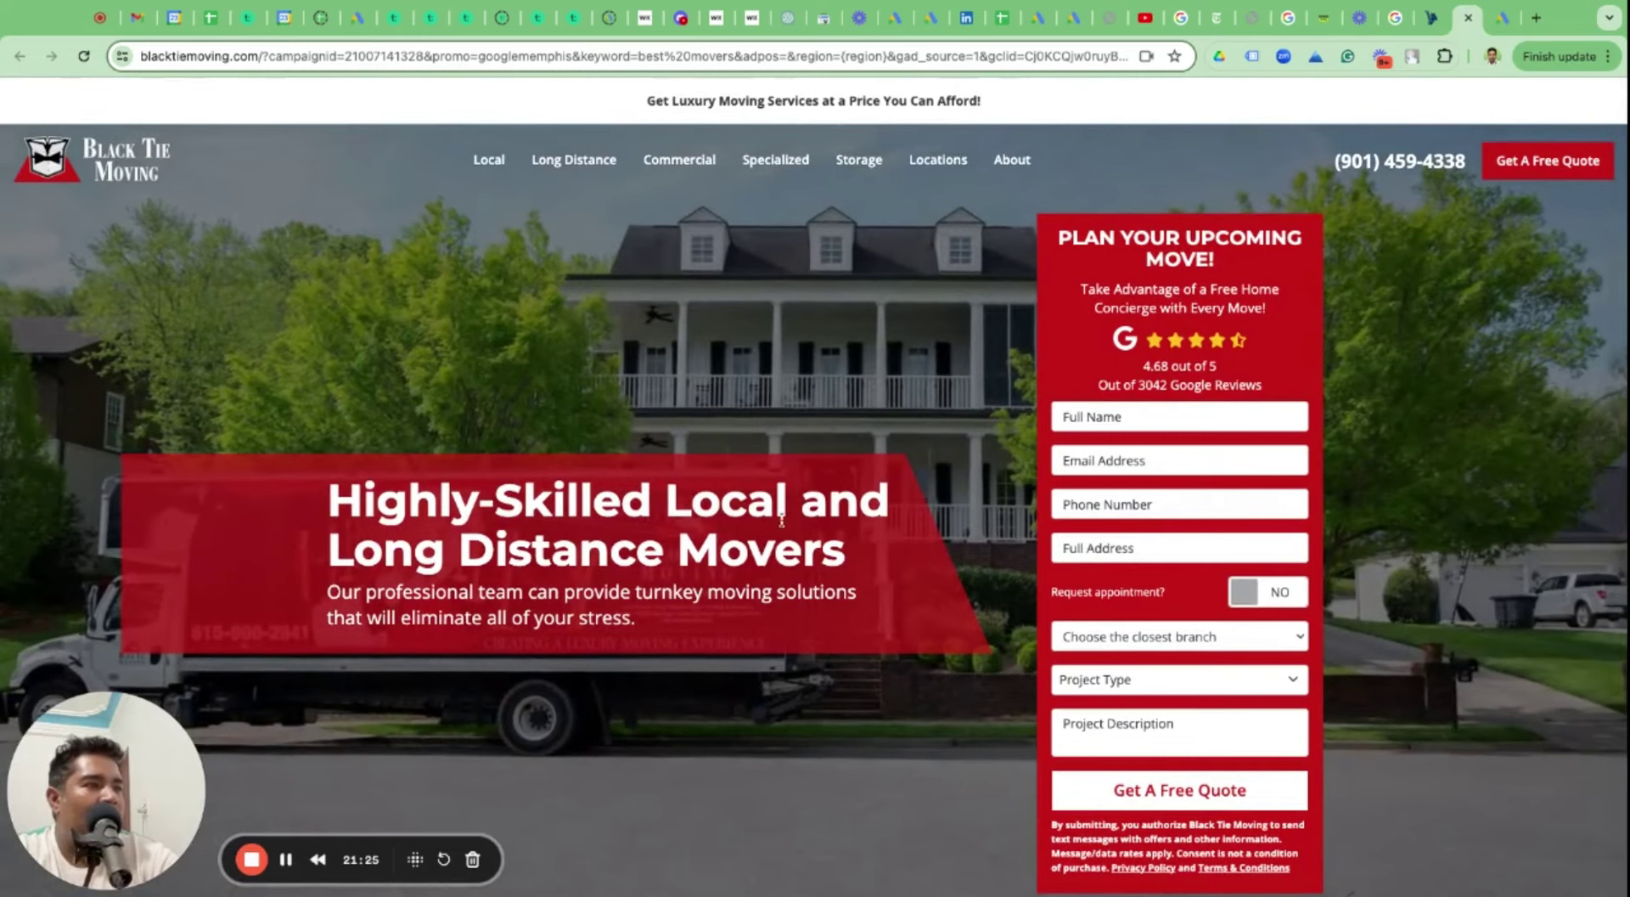
pyautogui.moveTo(721, 501); pyautogui.dragTo(845, 551)
pyautogui.hotkey('ctrl', 'c')
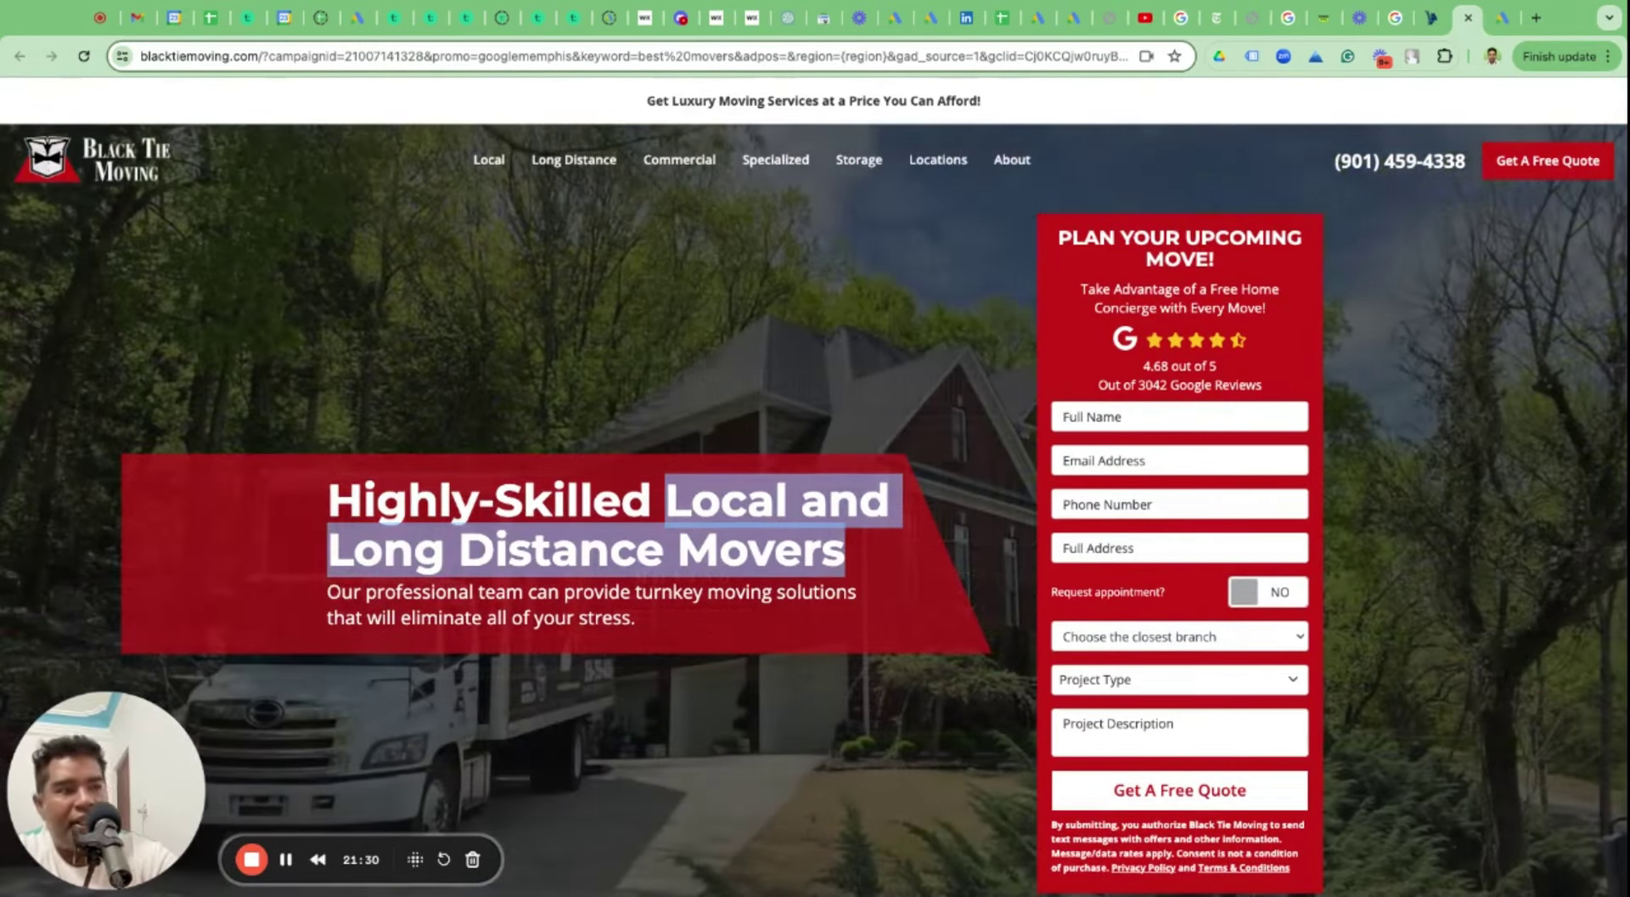
# Add "Local and Long Distance Movers" to the products or services used for Ad group 1's keyword suggestions.
pyautogui.click(1495, 29)
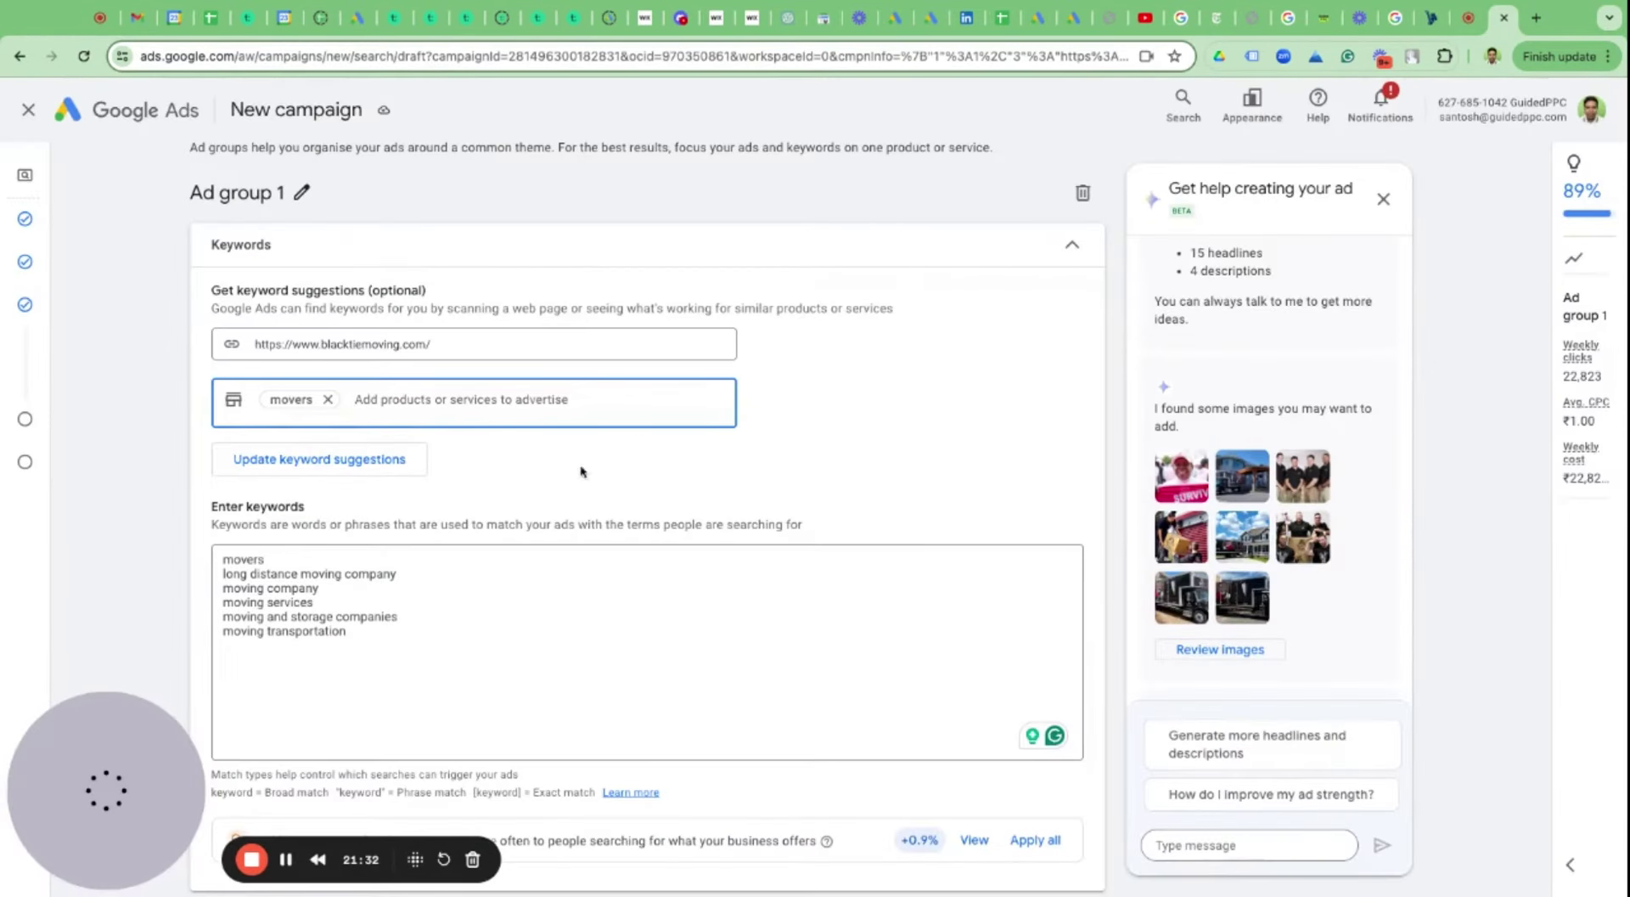
pyautogui.hotkey('ctrl', 'v')
pyautogui.press('Return')
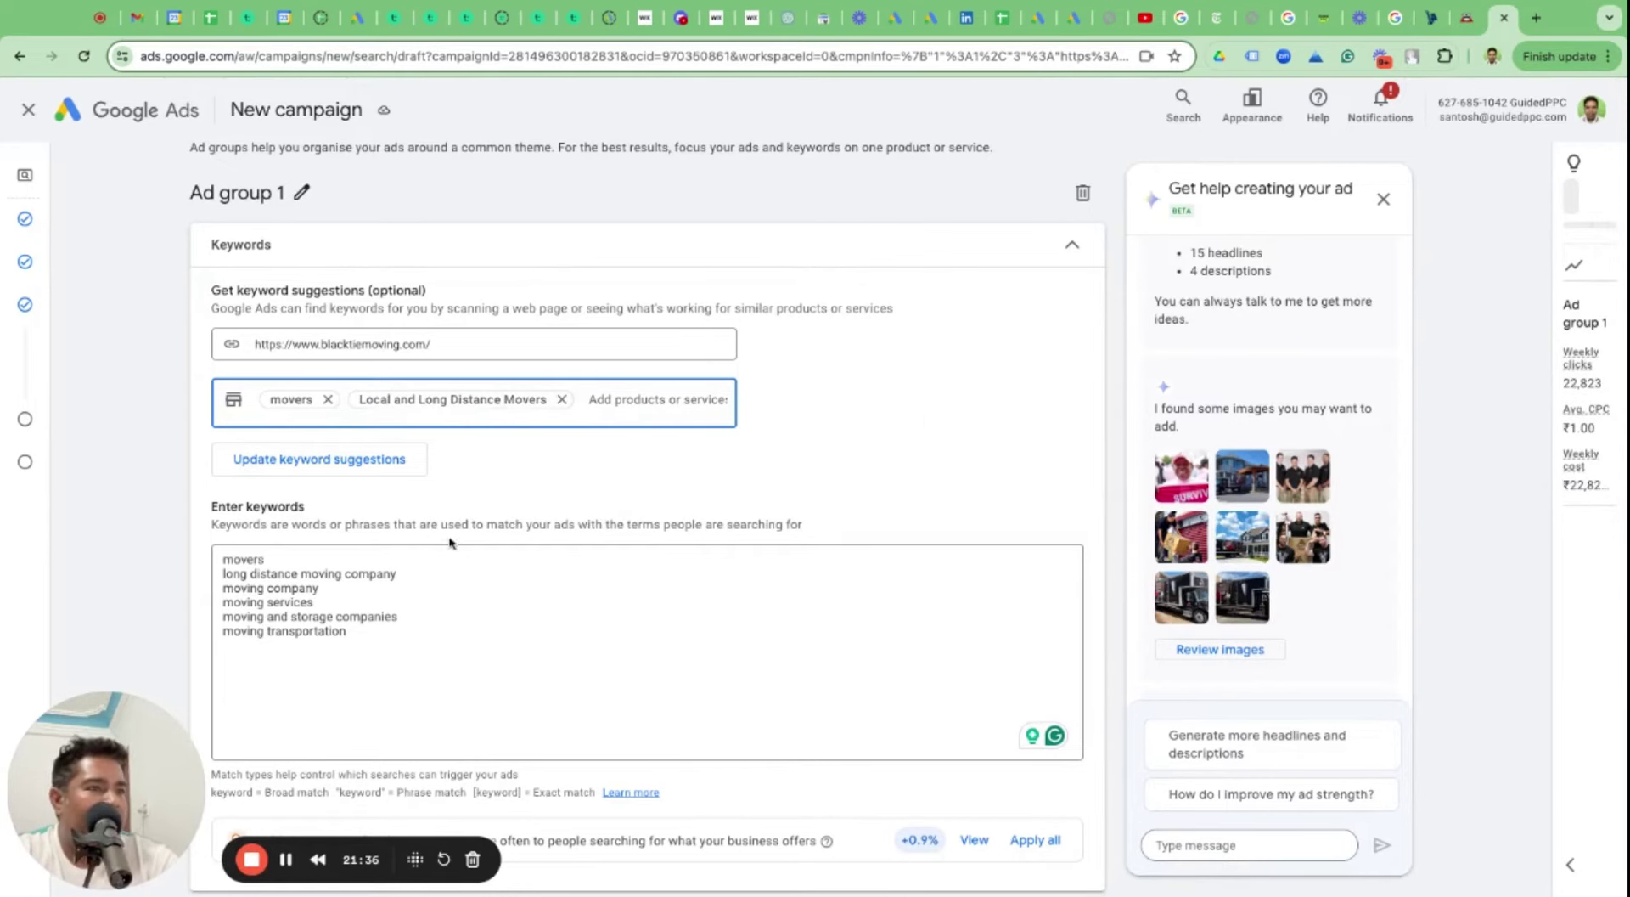
pyautogui.click(975, 427)
pyautogui.scroll(-1, 975, 428)
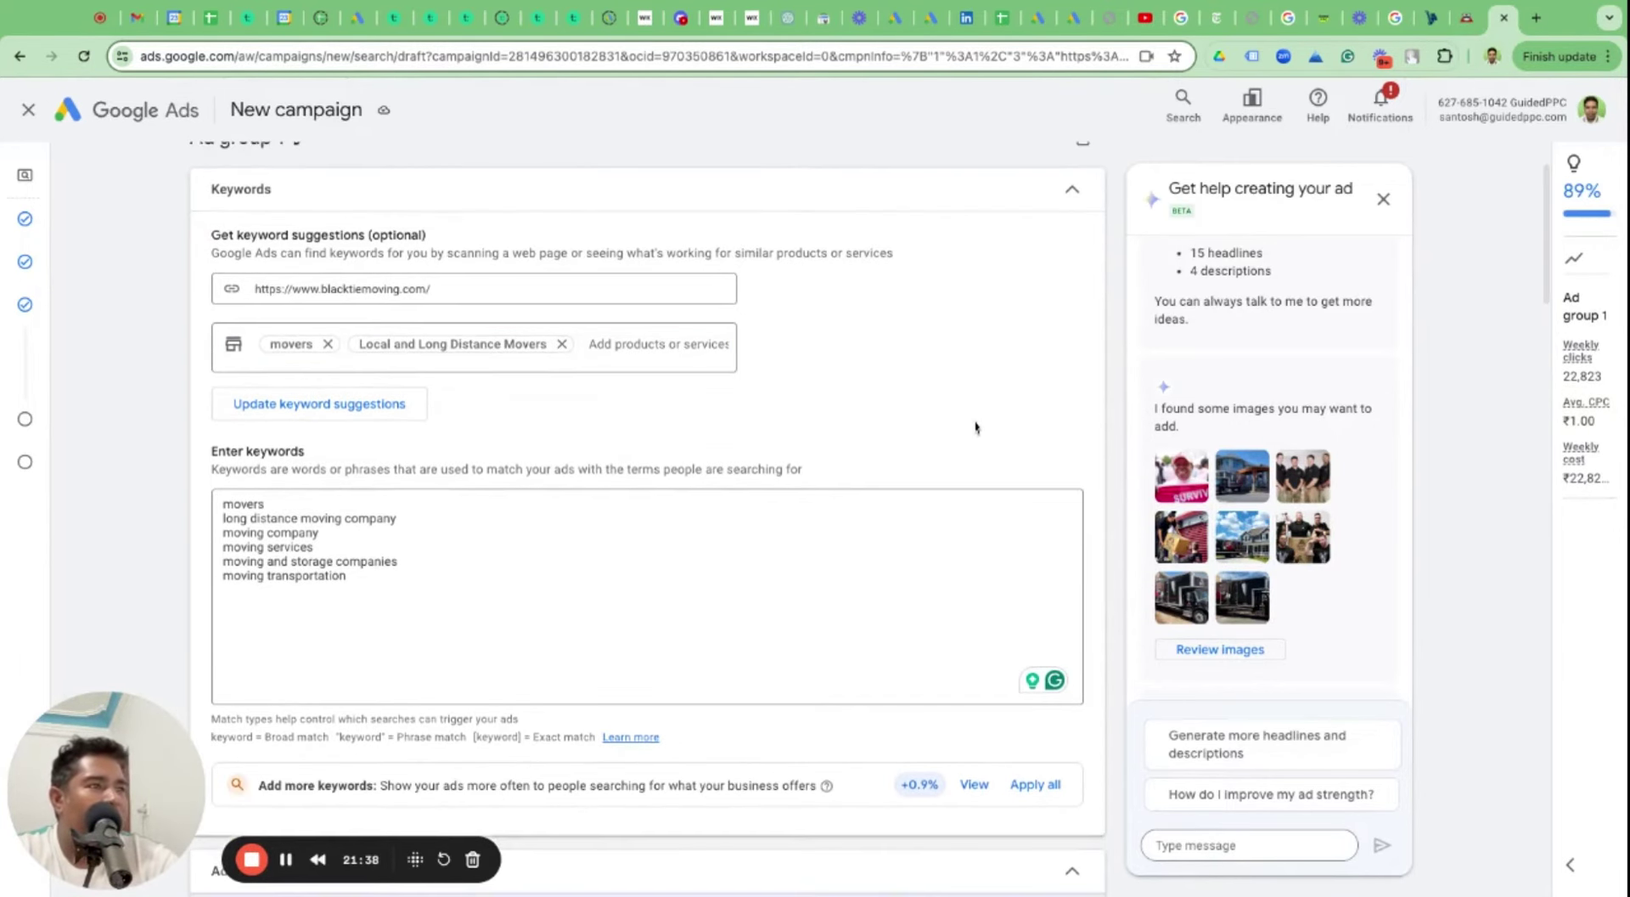
# Update the keyword suggestions with both terms, and again after removing "movers" from the products or services, replacing the current keywords each time.
pyautogui.click(378, 405)
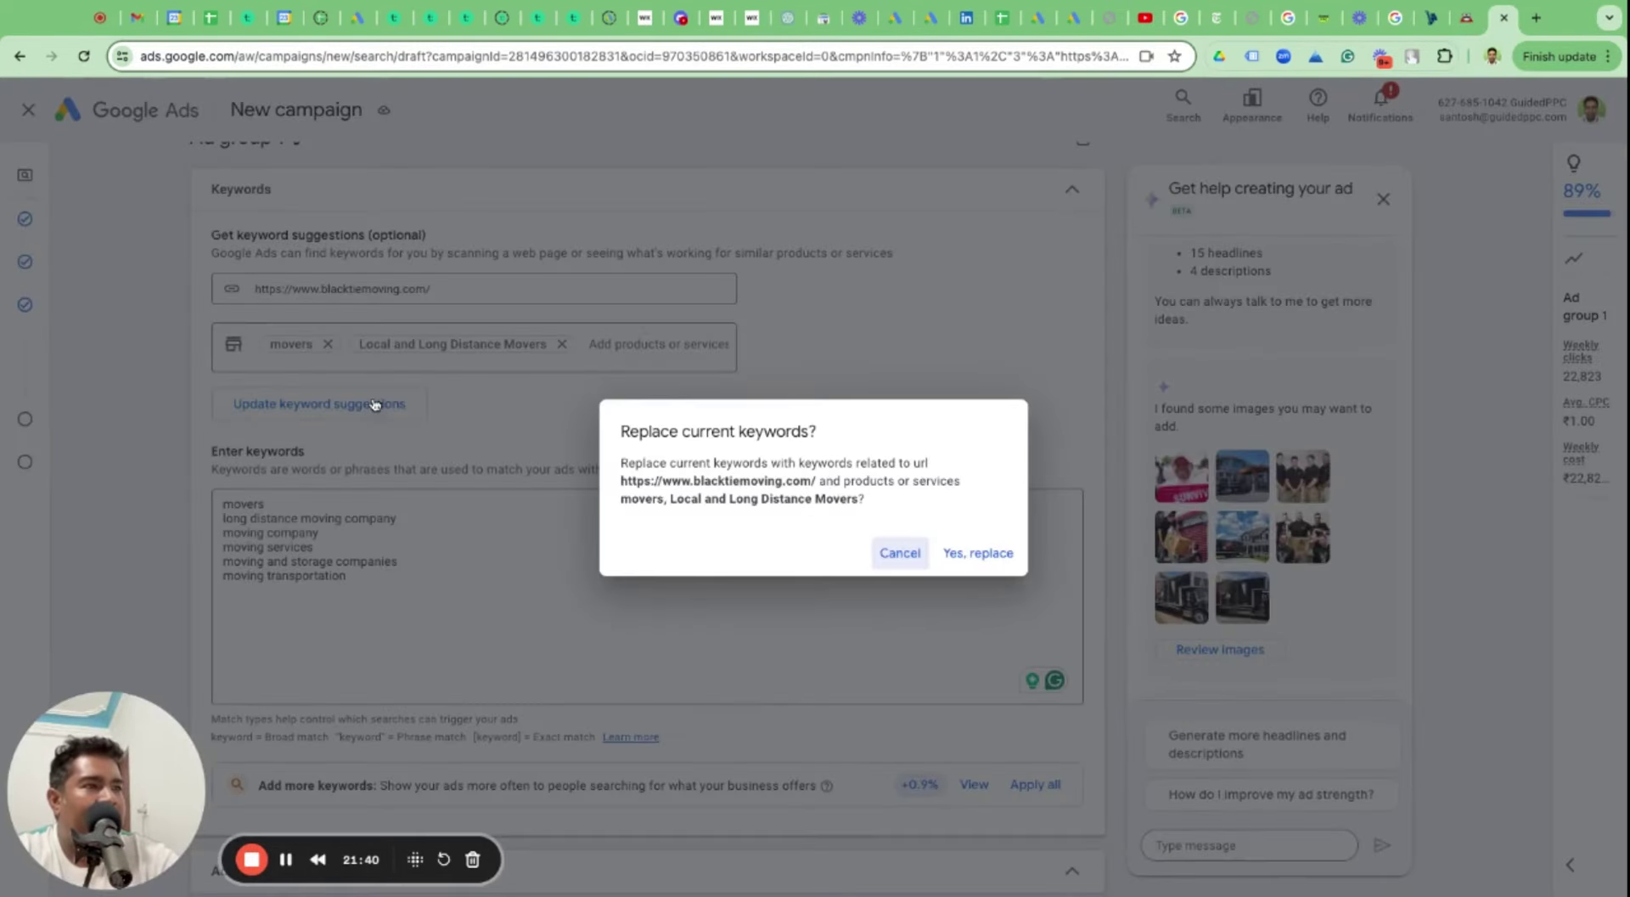
pyautogui.click(977, 567)
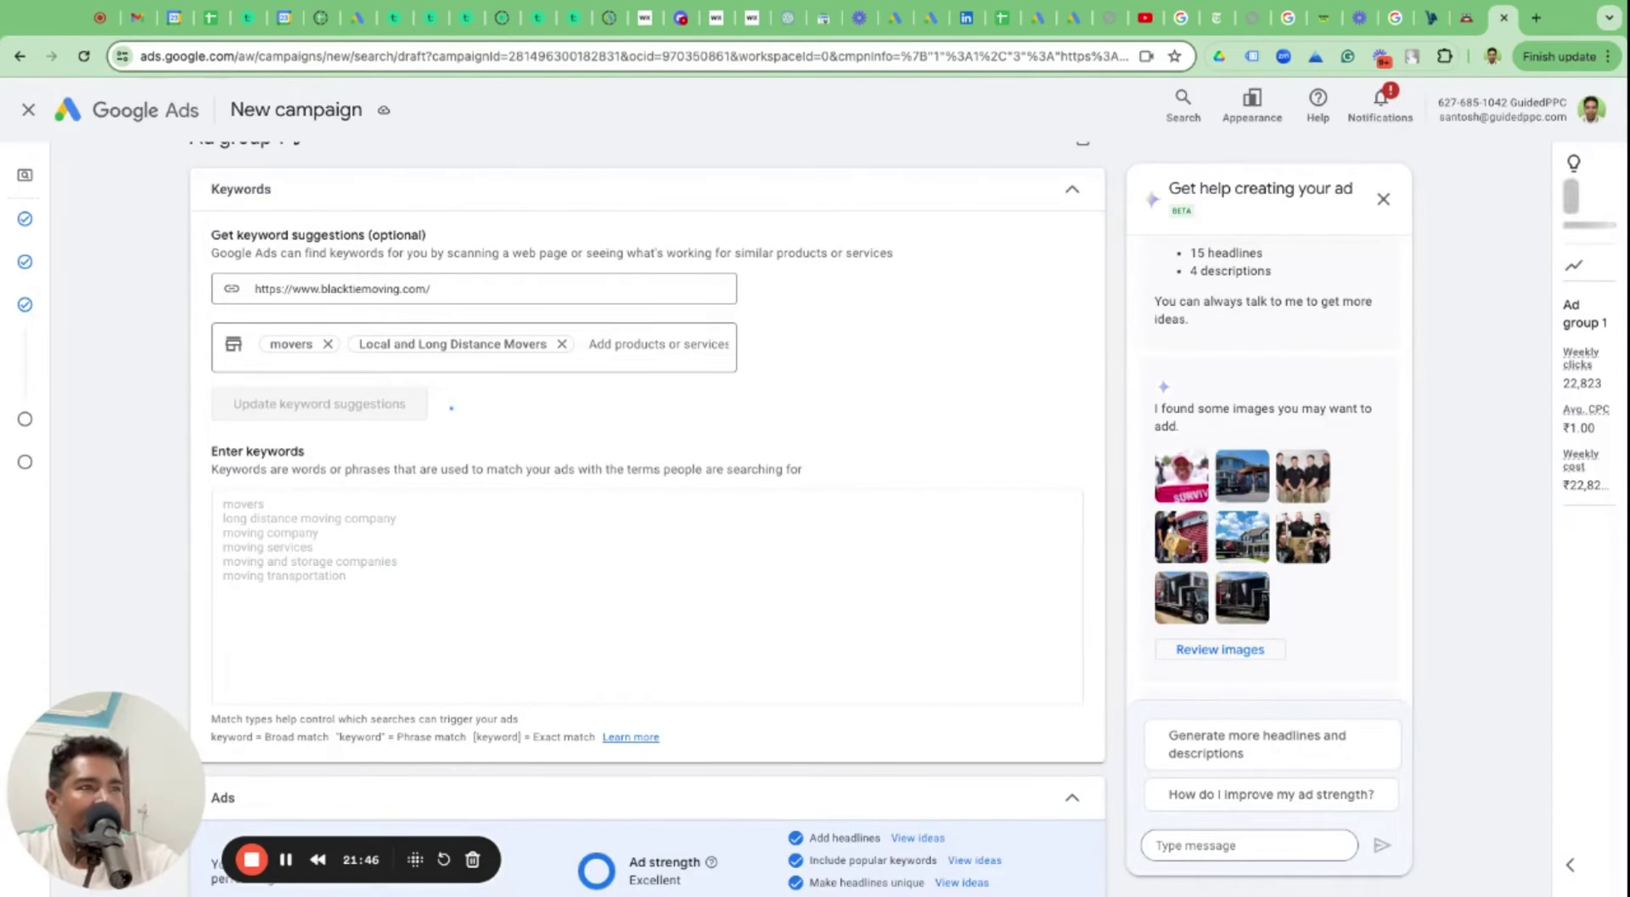
pyautogui.click(328, 345)
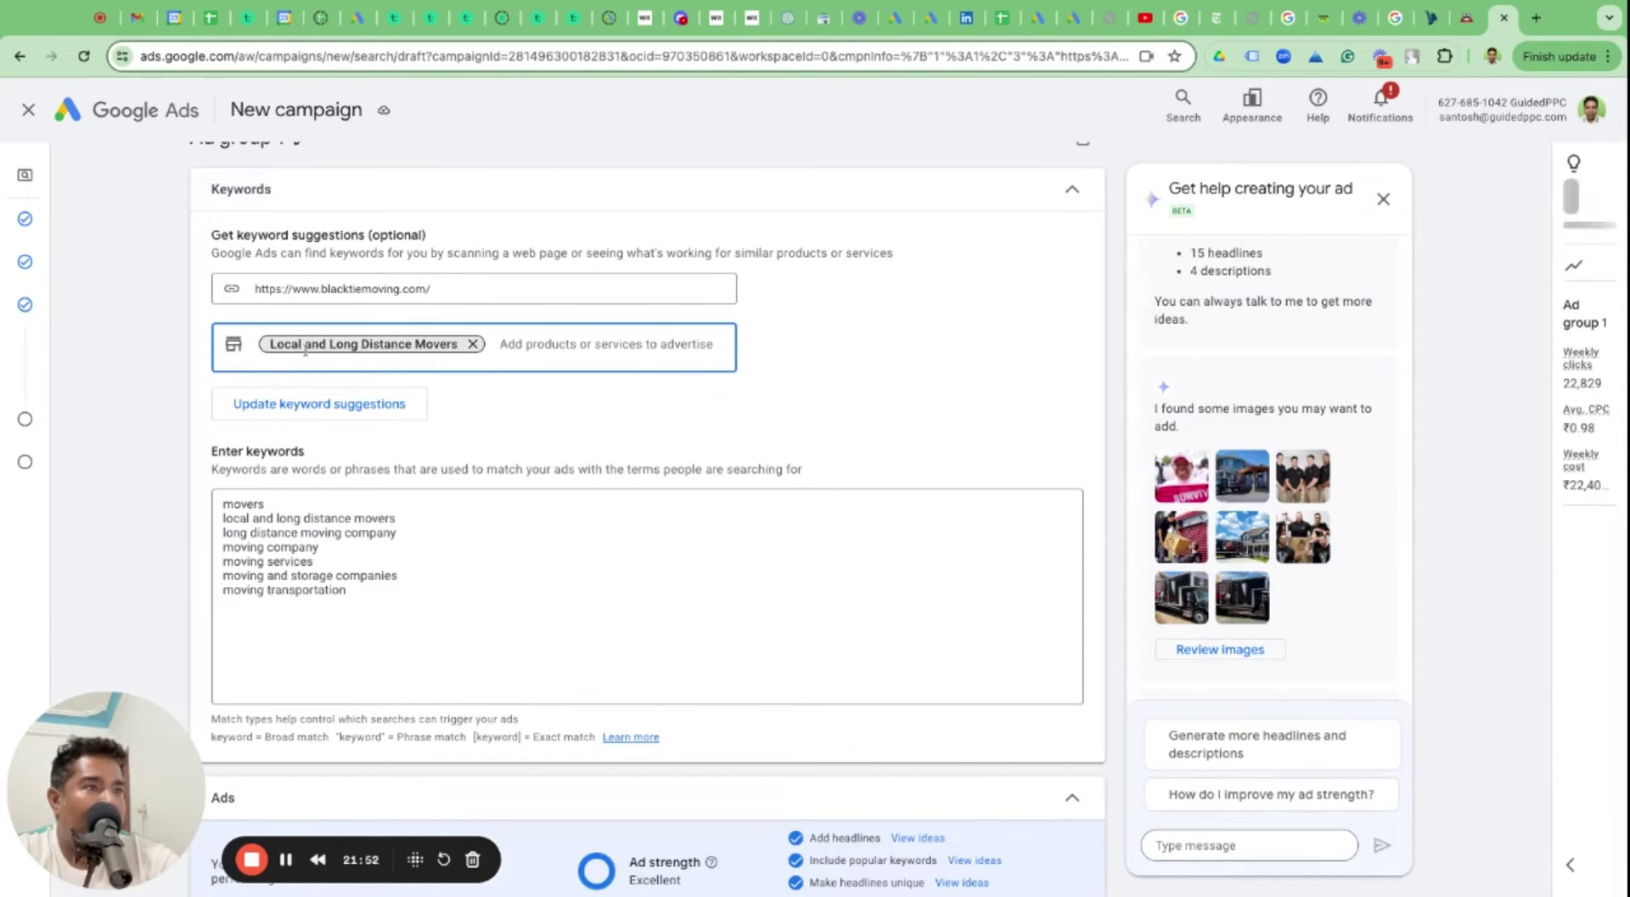
pyautogui.click(359, 404)
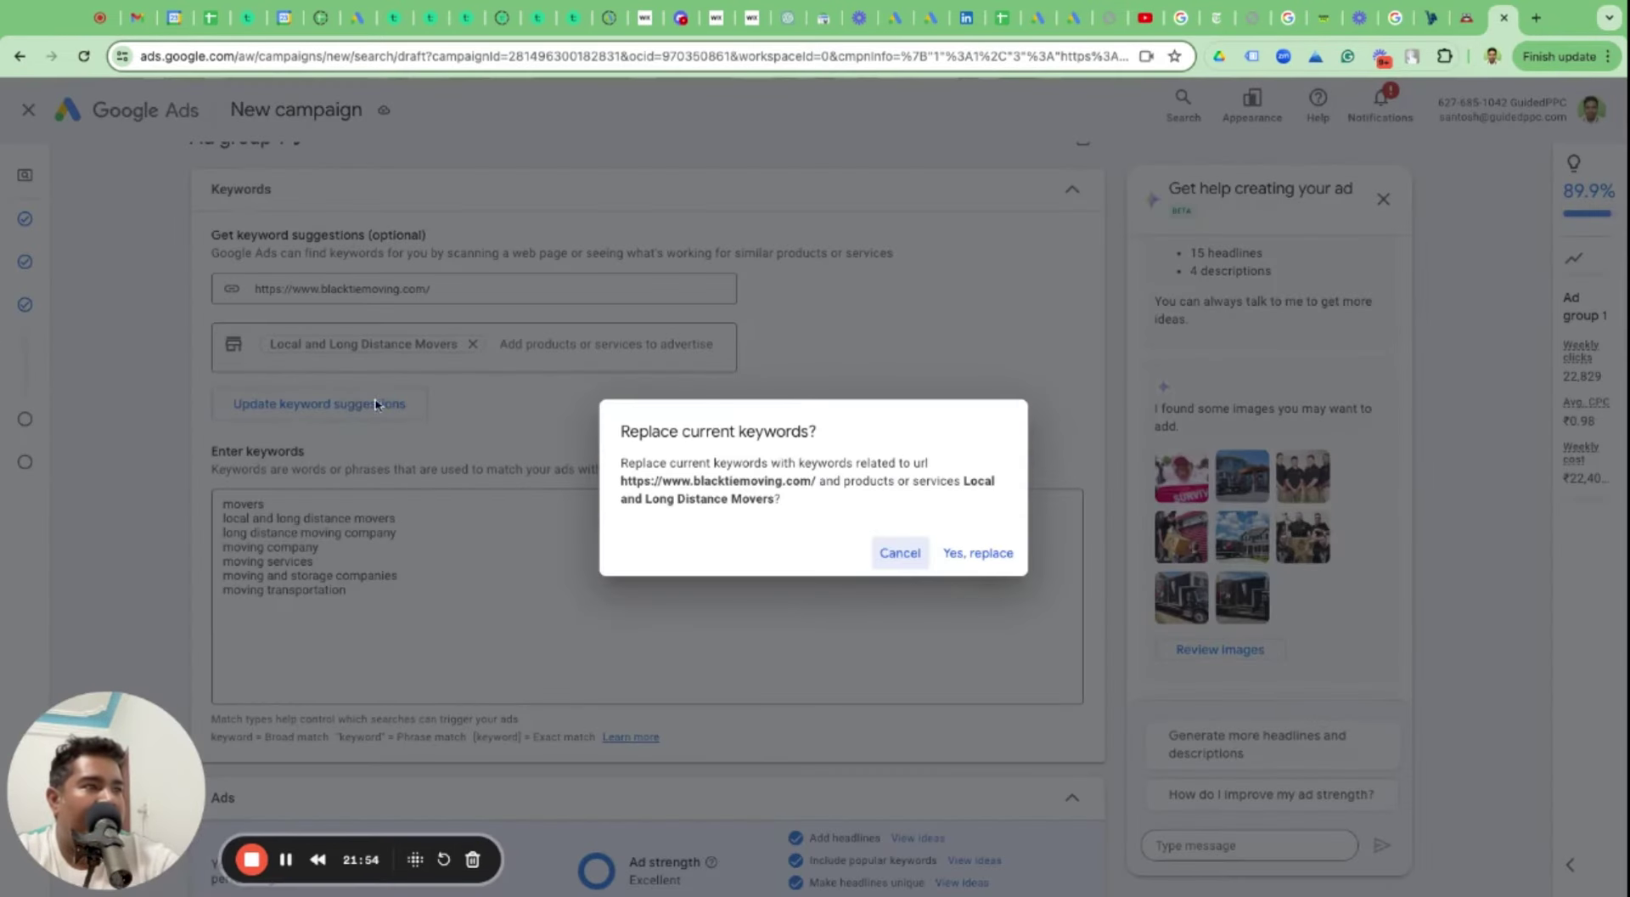
pyautogui.click(968, 564)
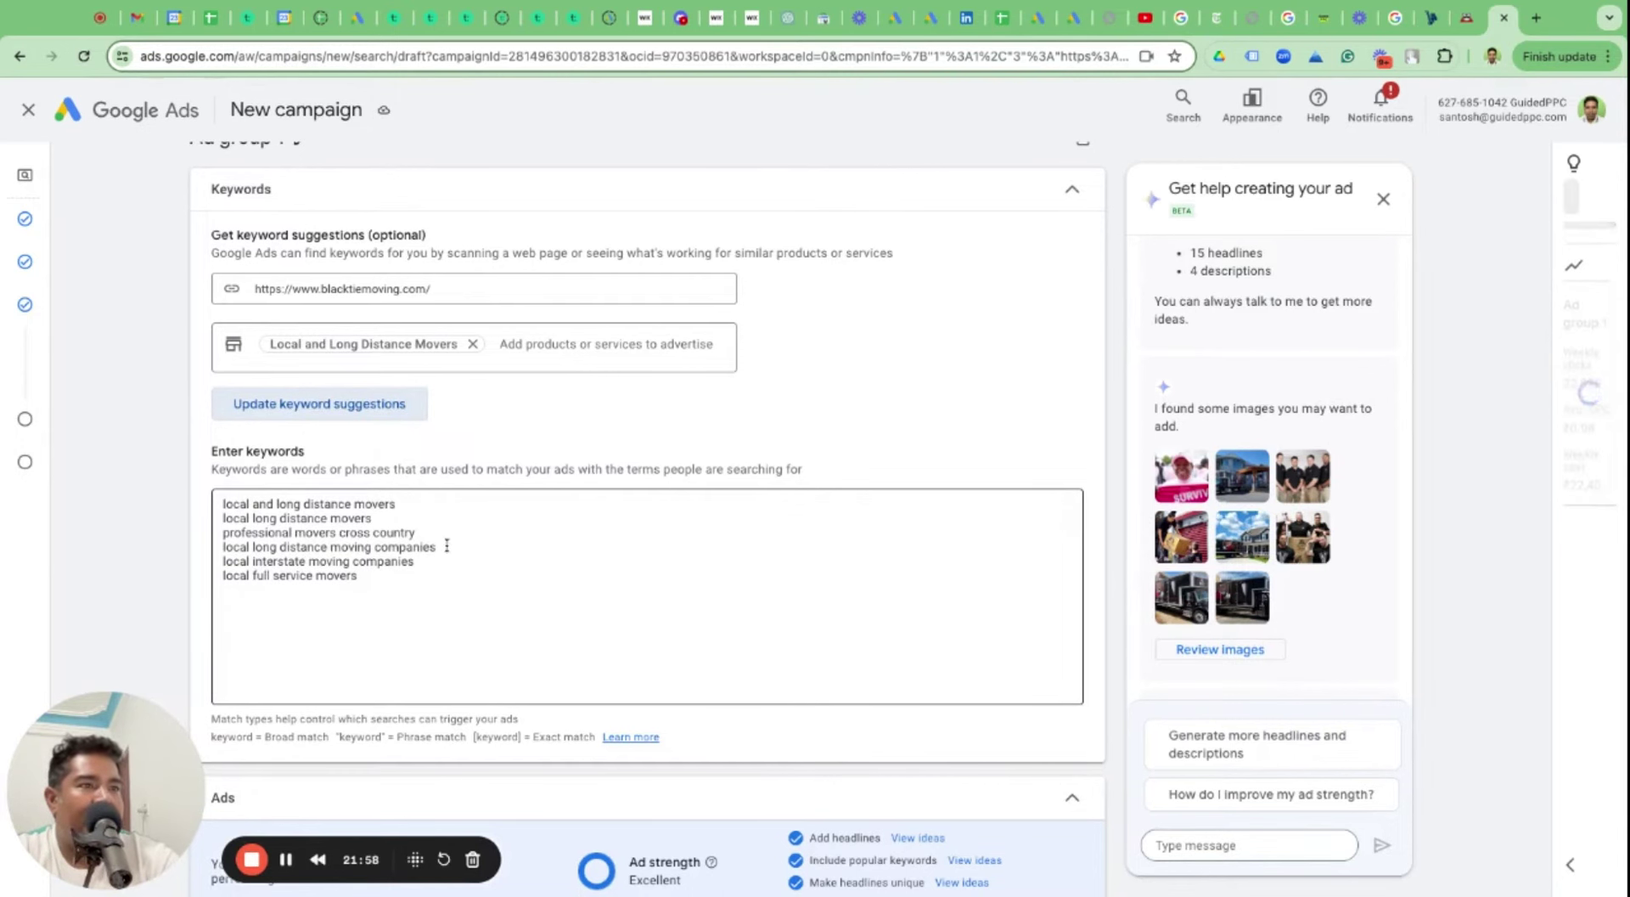
# Highlight the whole regenerated keyword list and compare it with the headline on the Black Tie Moving page.
pyautogui.moveTo(222, 501); pyautogui.dragTo(323, 562)
pyautogui.press('super+a')
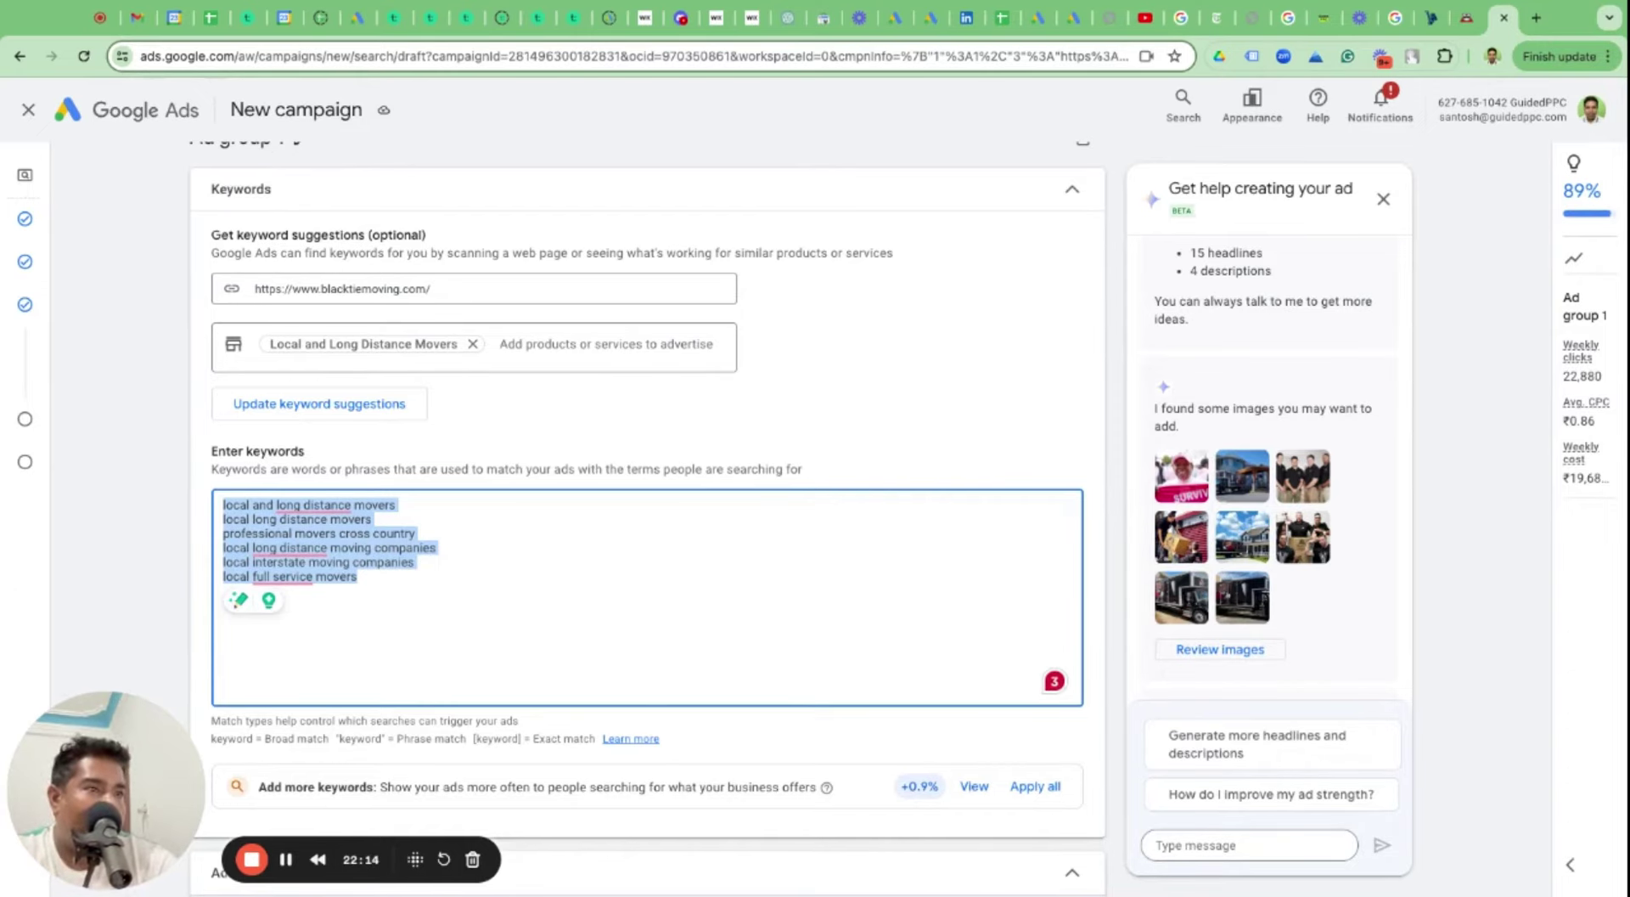
pyautogui.click(1464, 20)
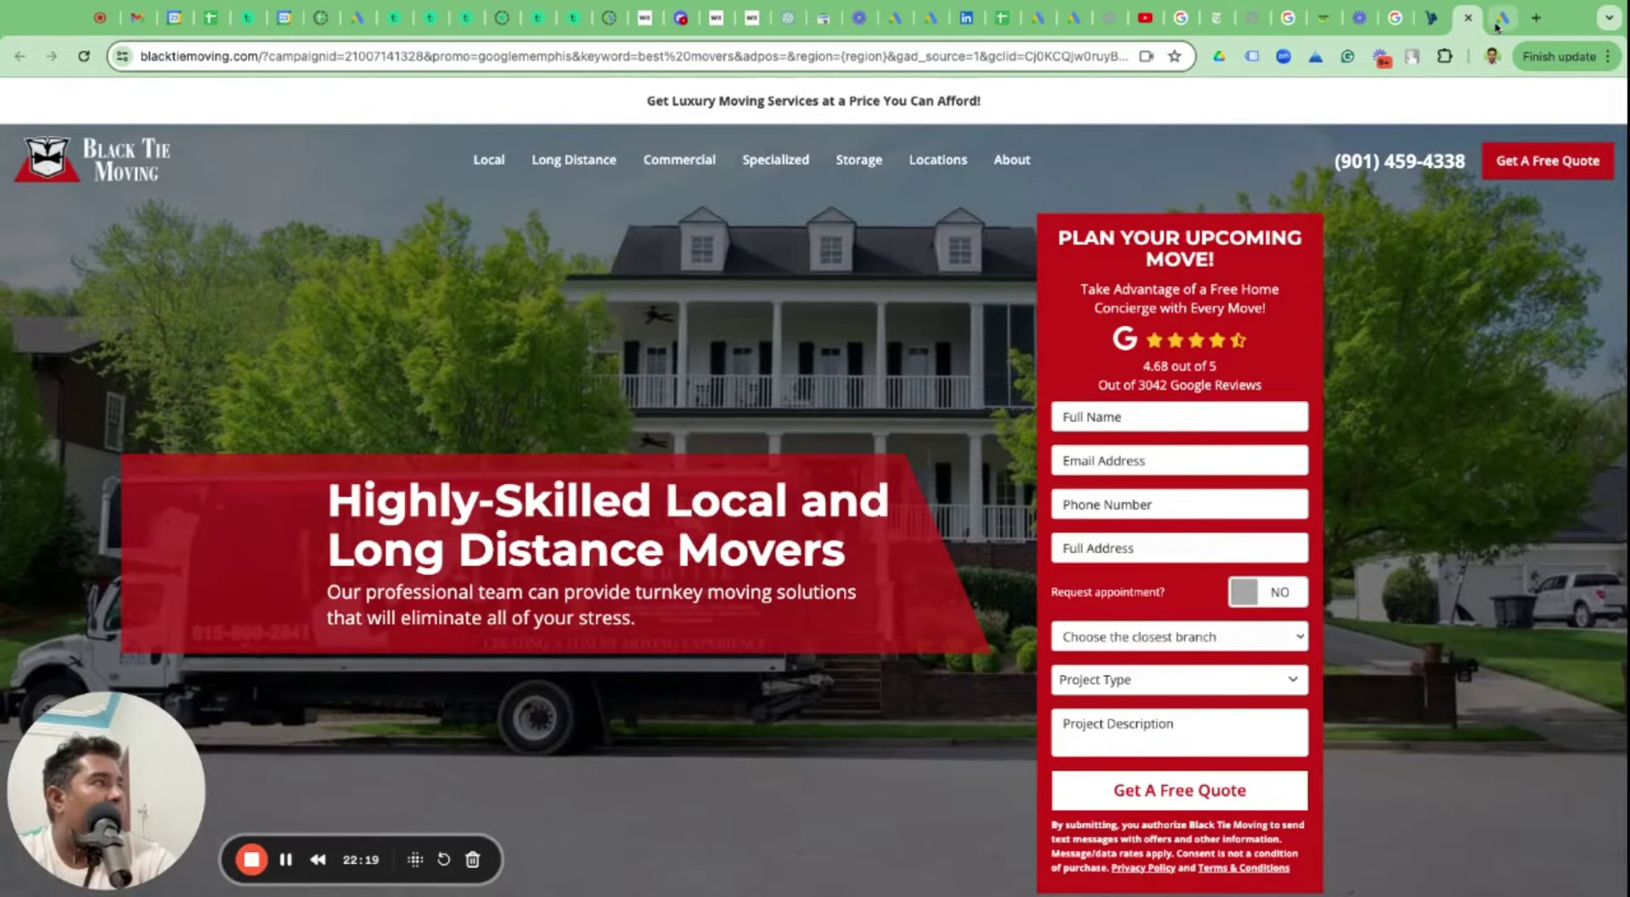
pyautogui.click(1499, 20)
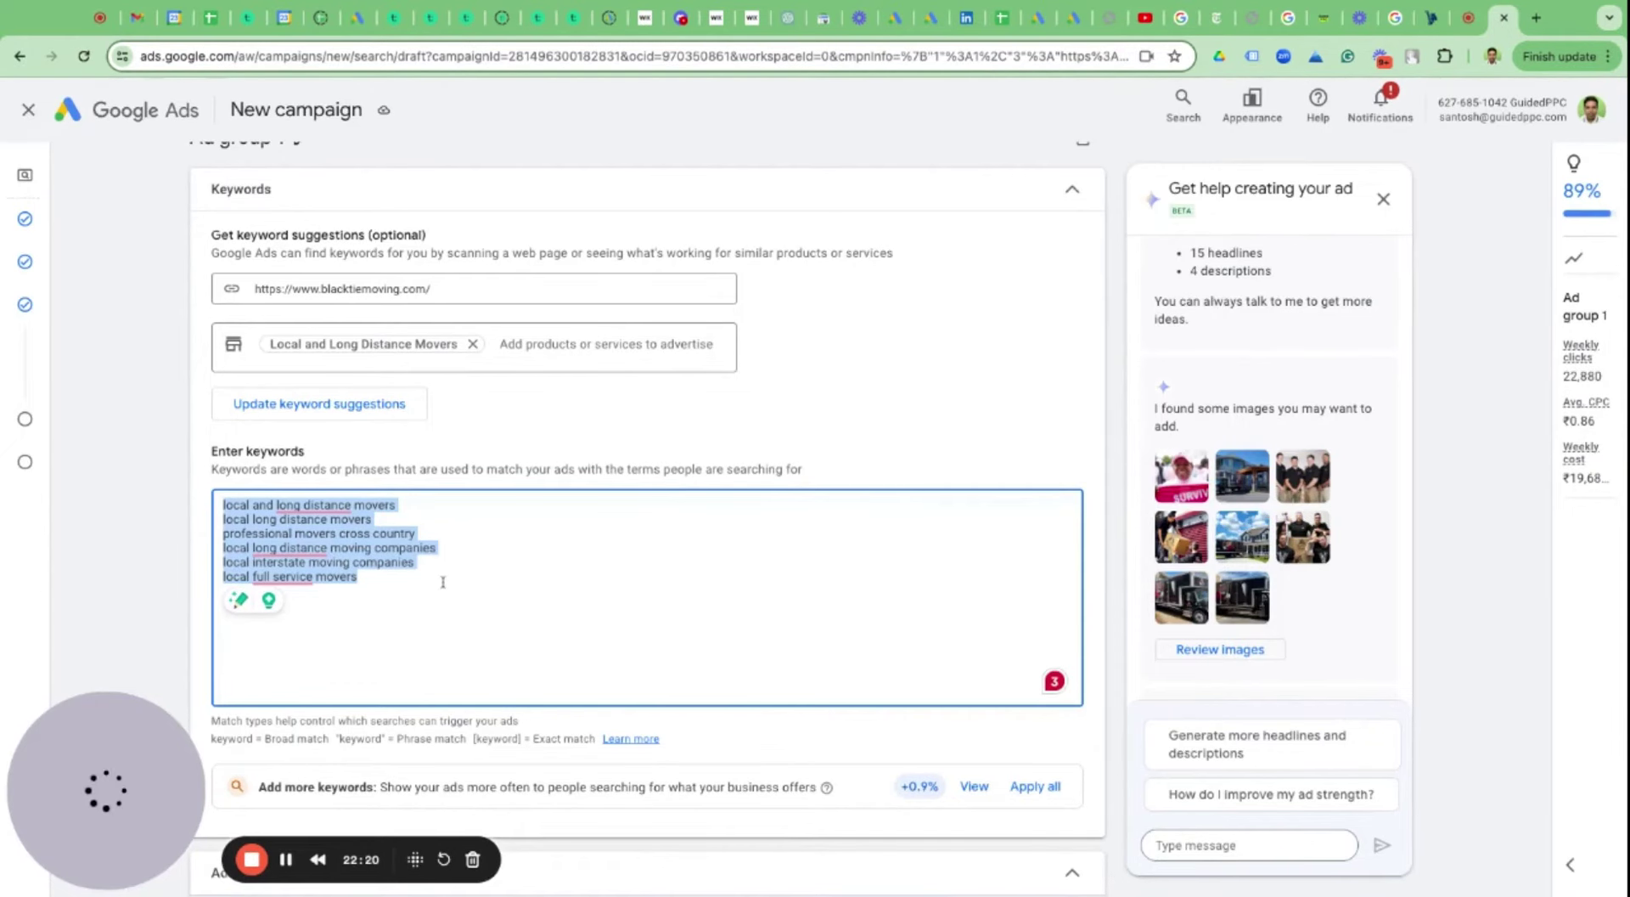
pyautogui.scroll(-1, 466, 581)
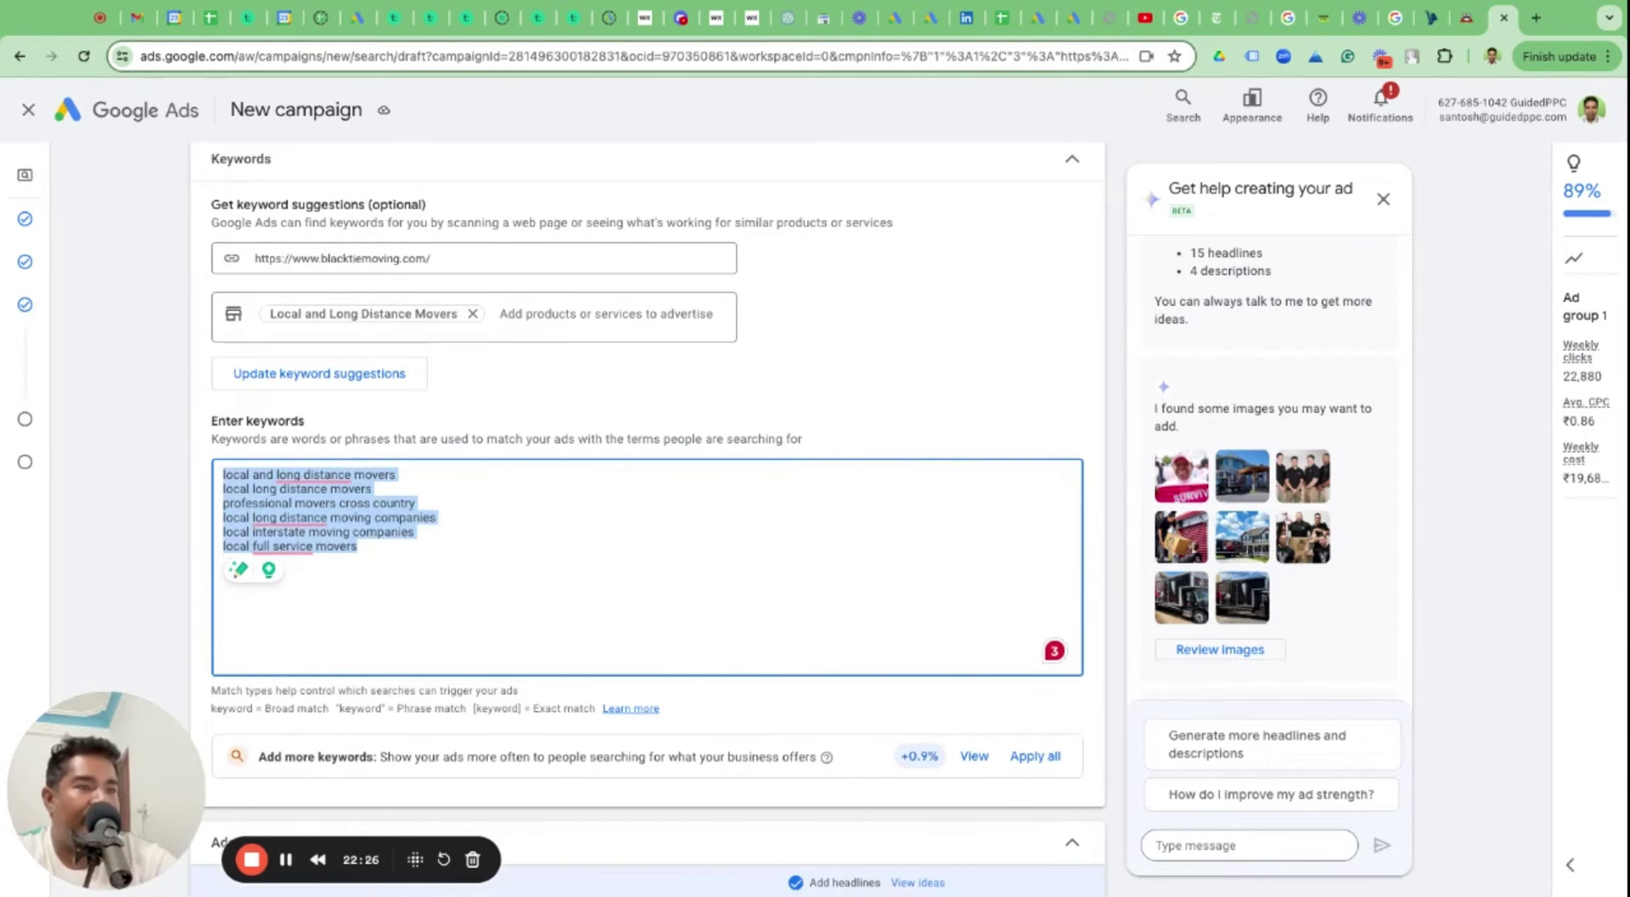
pyautogui.scroll(-1, 645, 510)
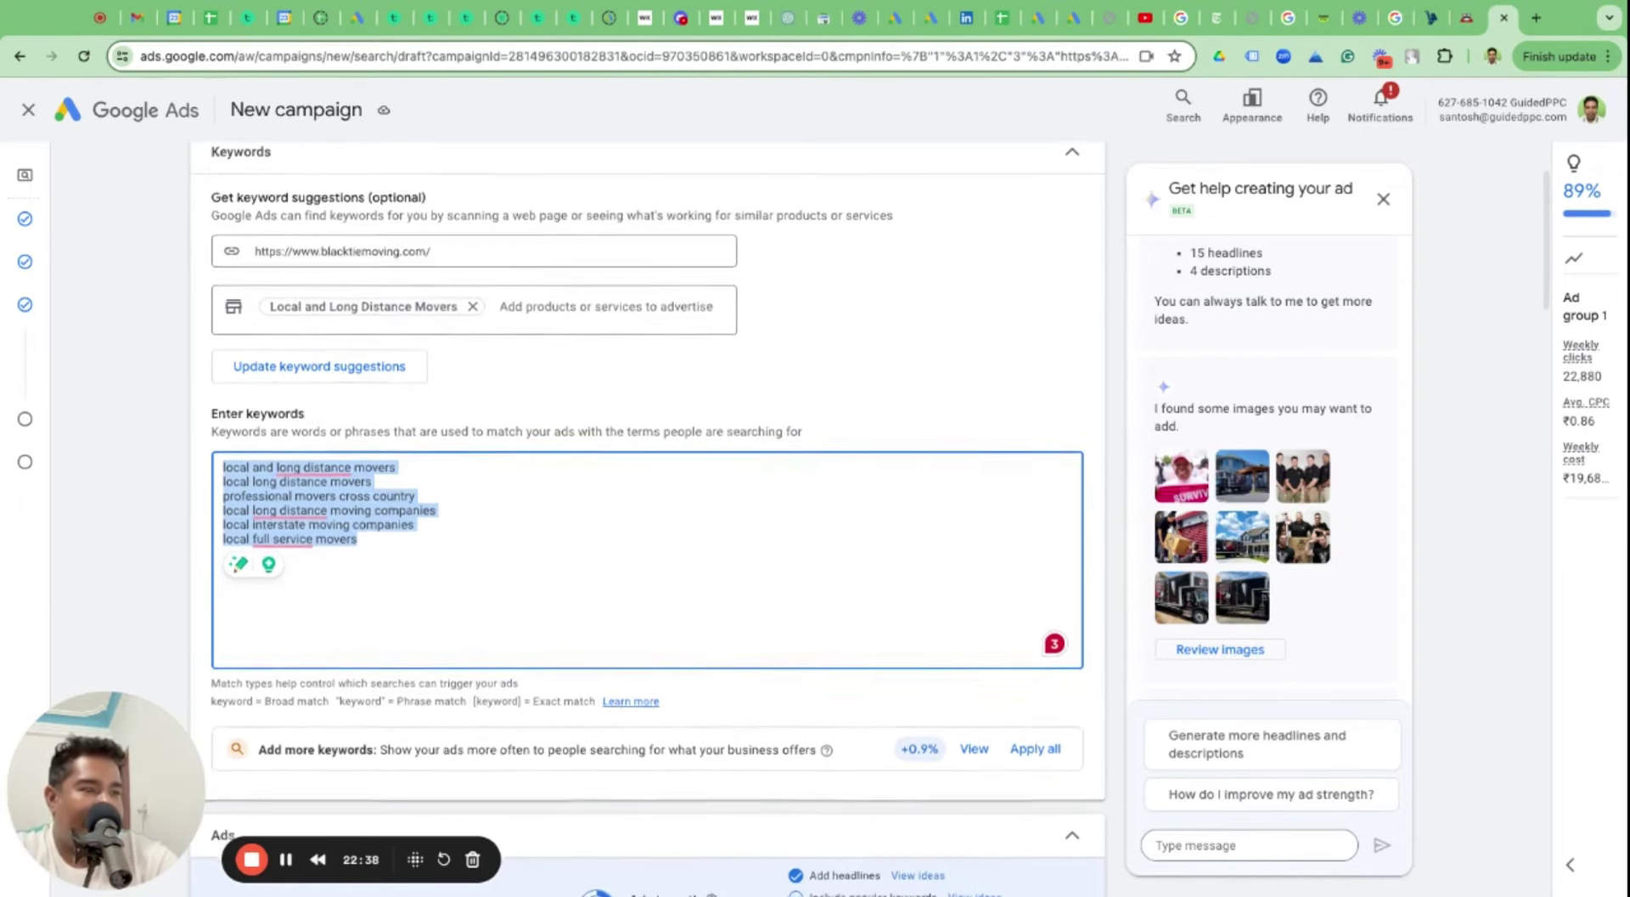
# Review the ad's final URL, display path, suggested headline keywords, generated headlines and descriptions against the keyword list.
pyautogui.scroll(-3, 650, 518)
pyautogui.scroll(-5, 650, 518)
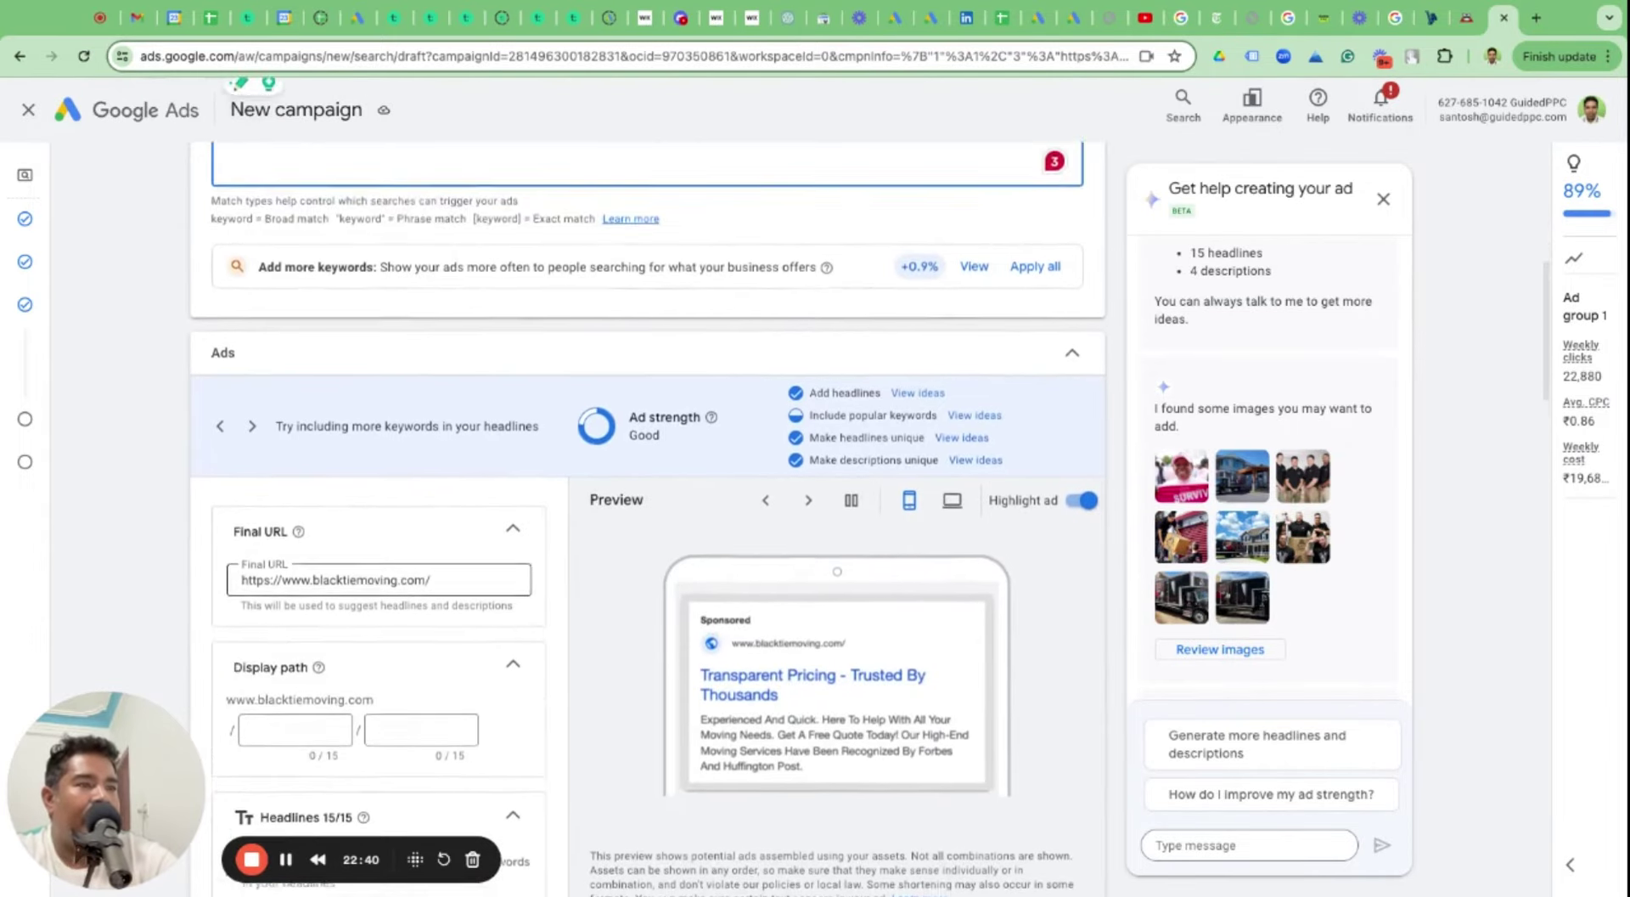
pyautogui.scroll(8, 383, 593)
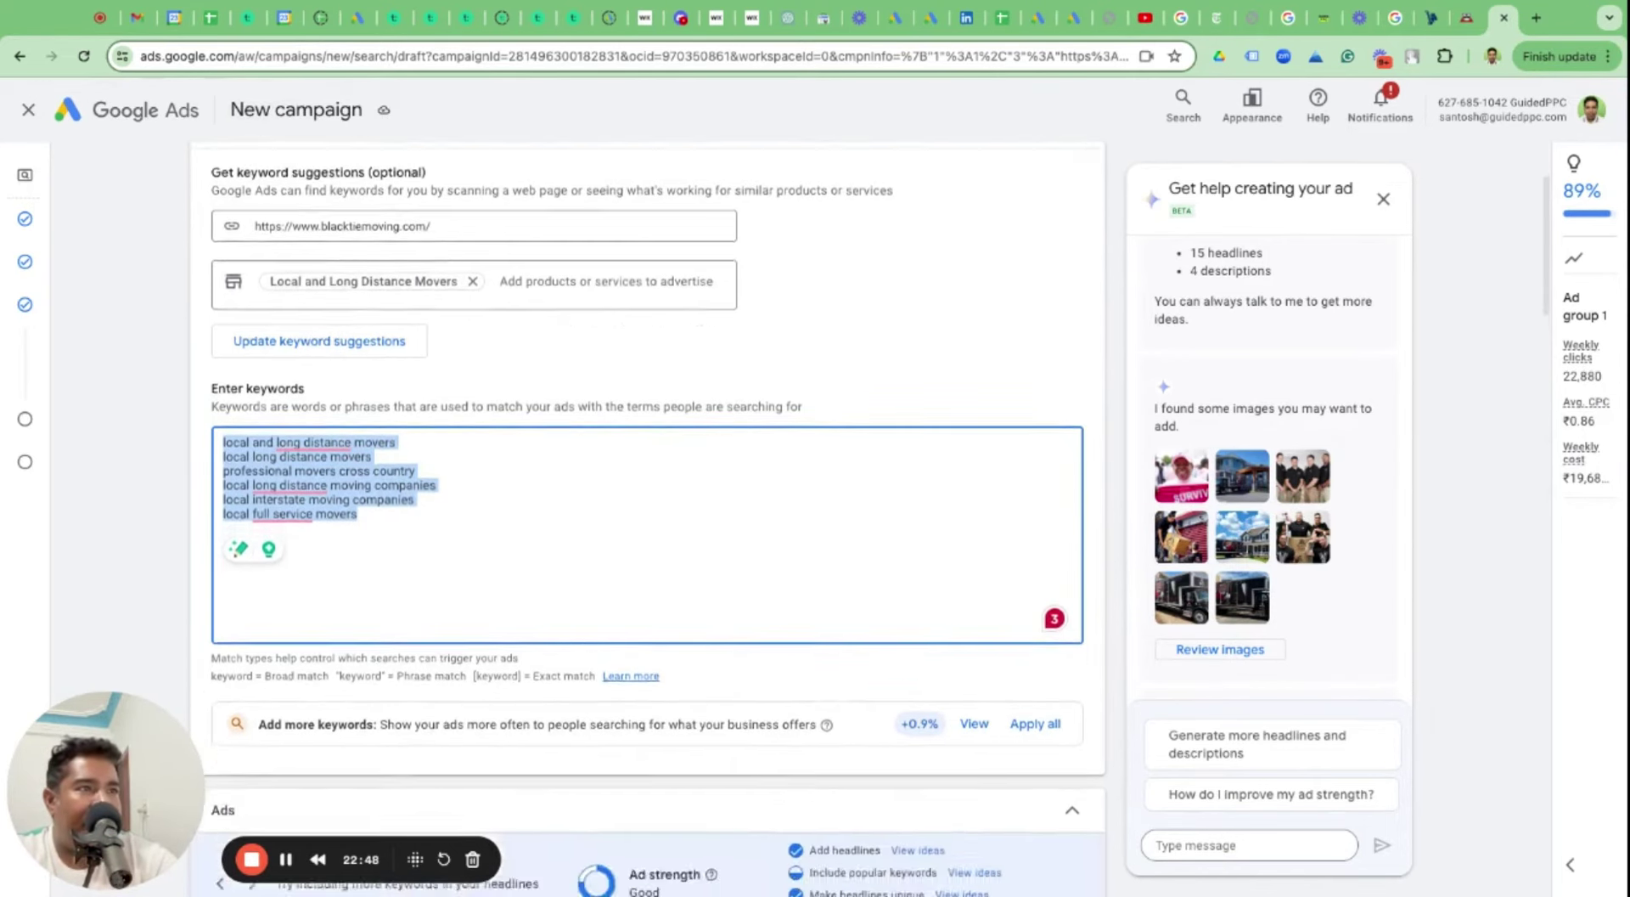
pyautogui.scroll(-8, 650, 518)
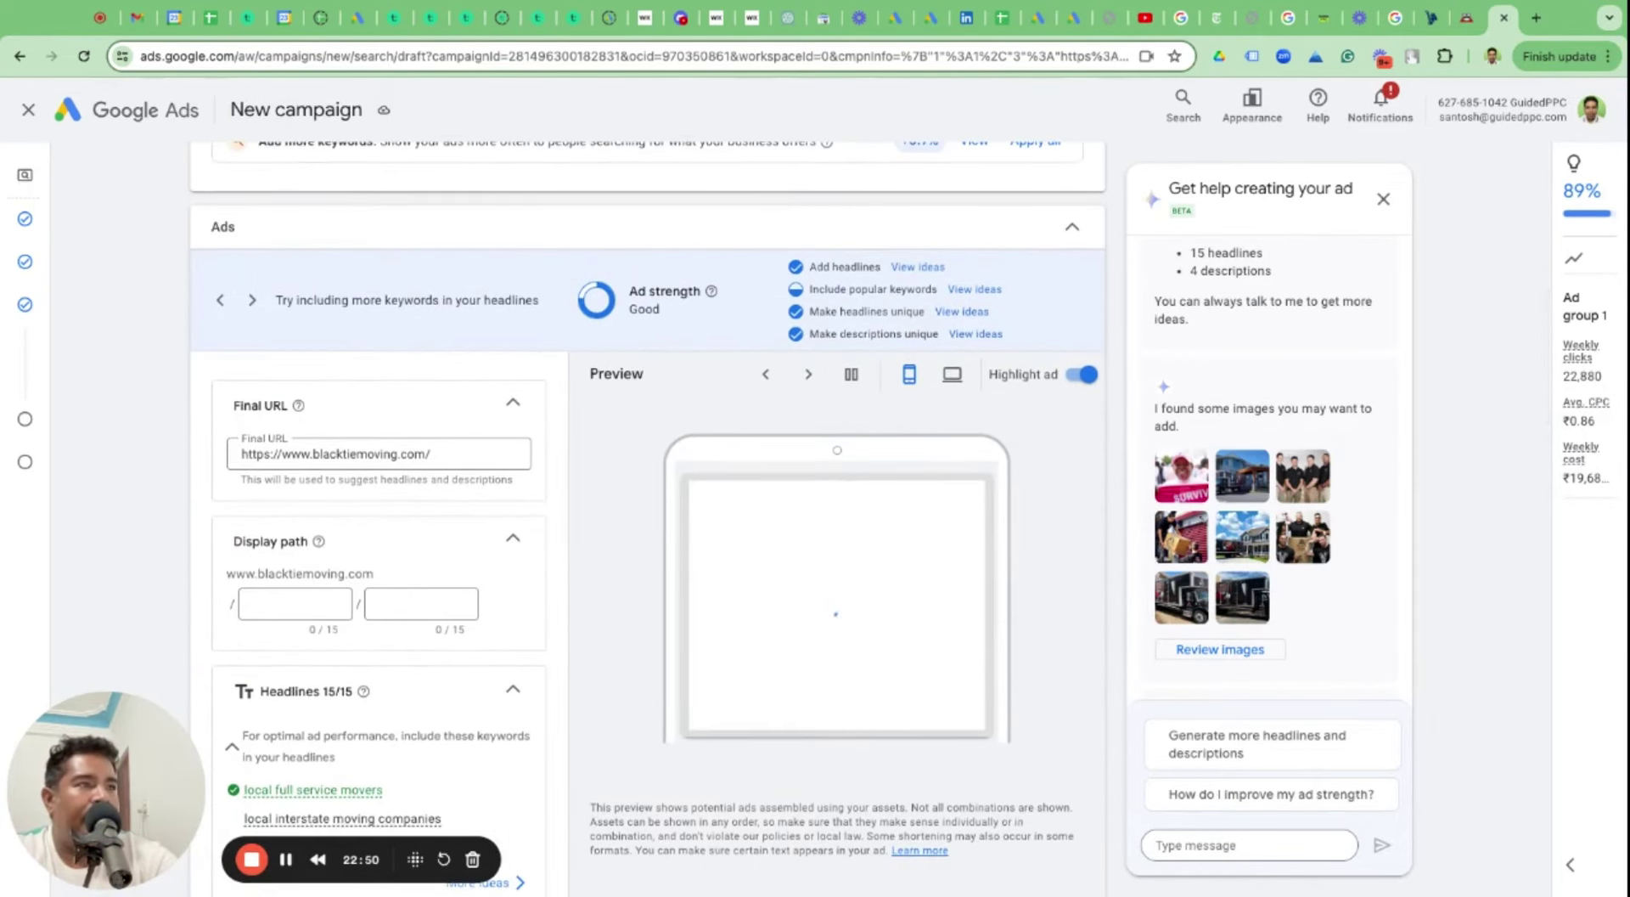
pyautogui.scroll(-1, 649, 518)
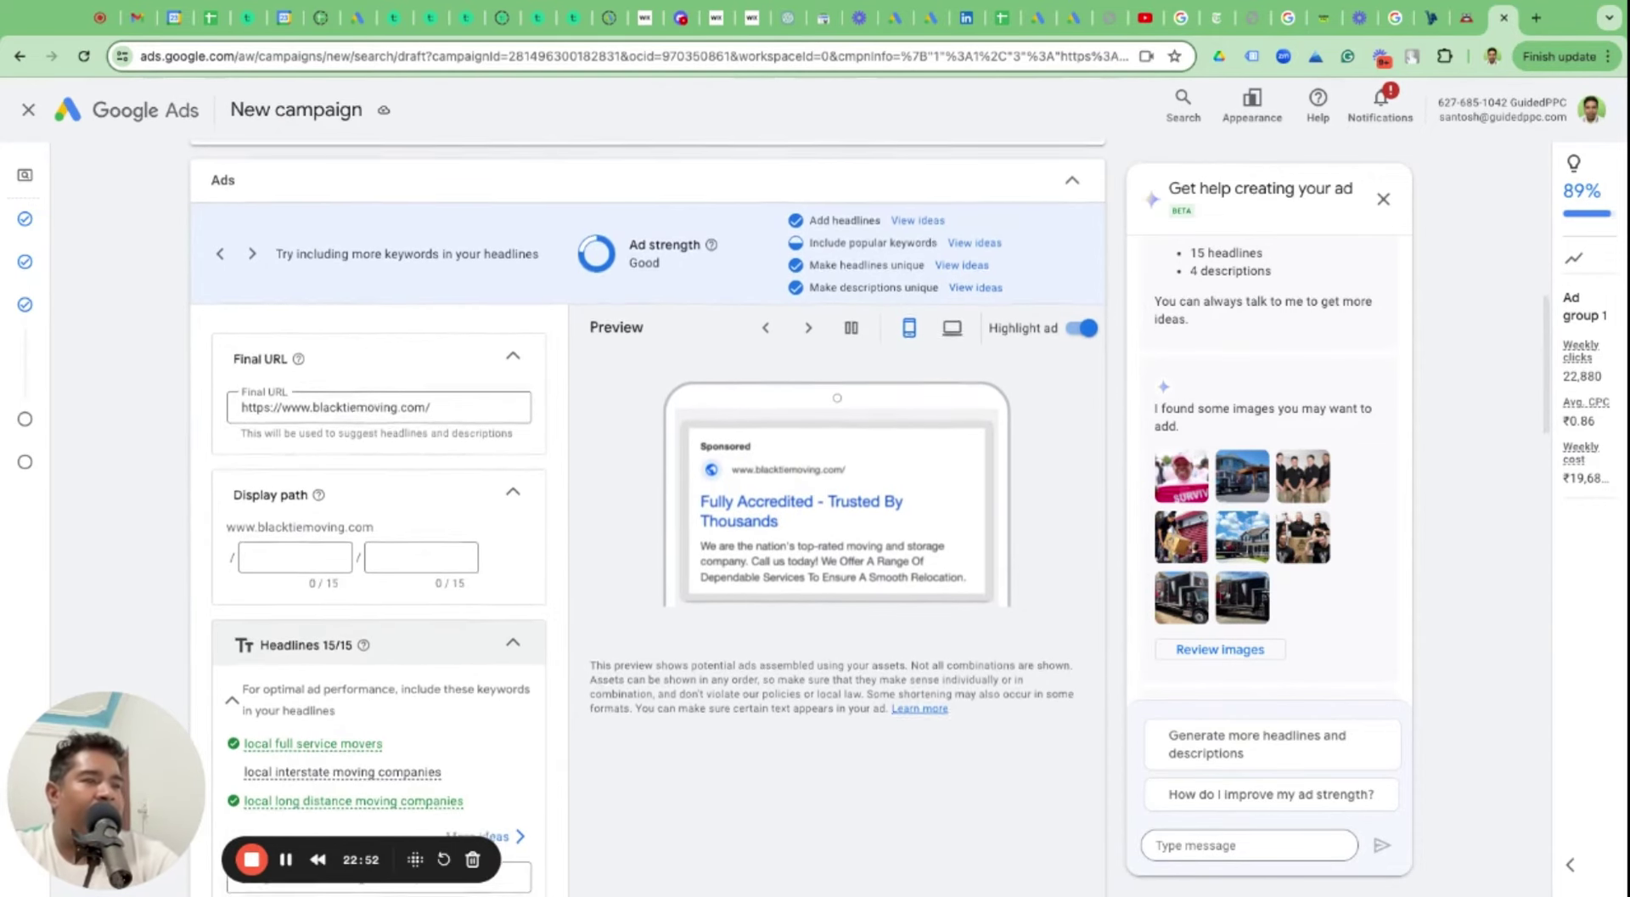
pyautogui.scroll(-1, 649, 518)
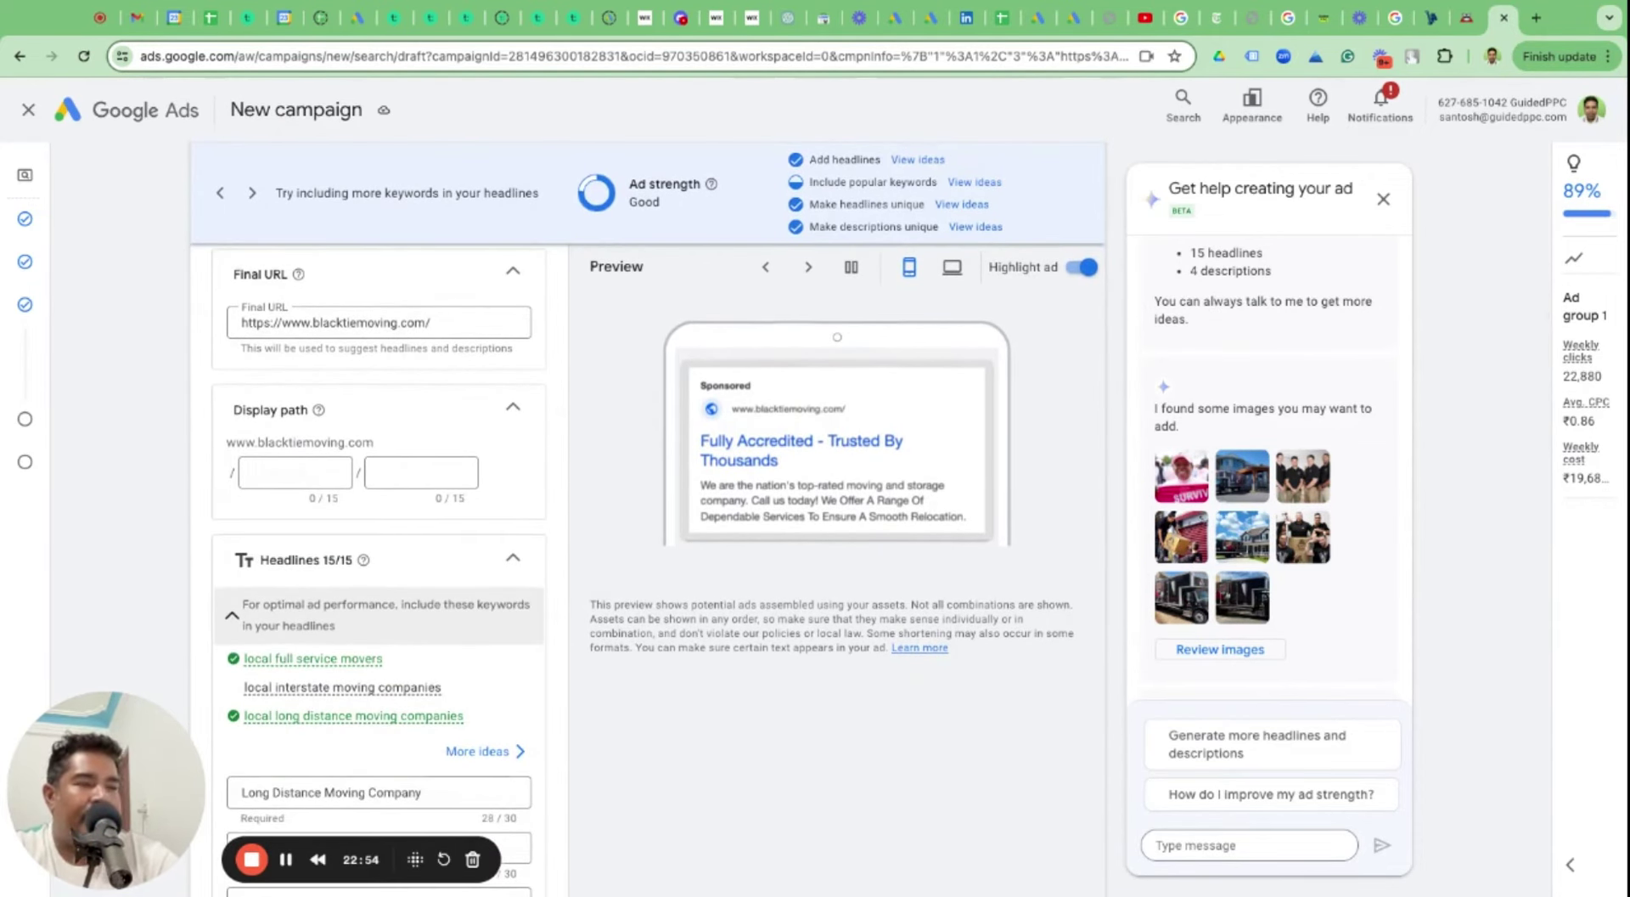
pyautogui.scroll(-2, 670, 638)
pyautogui.scroll(-2, 670, 638)
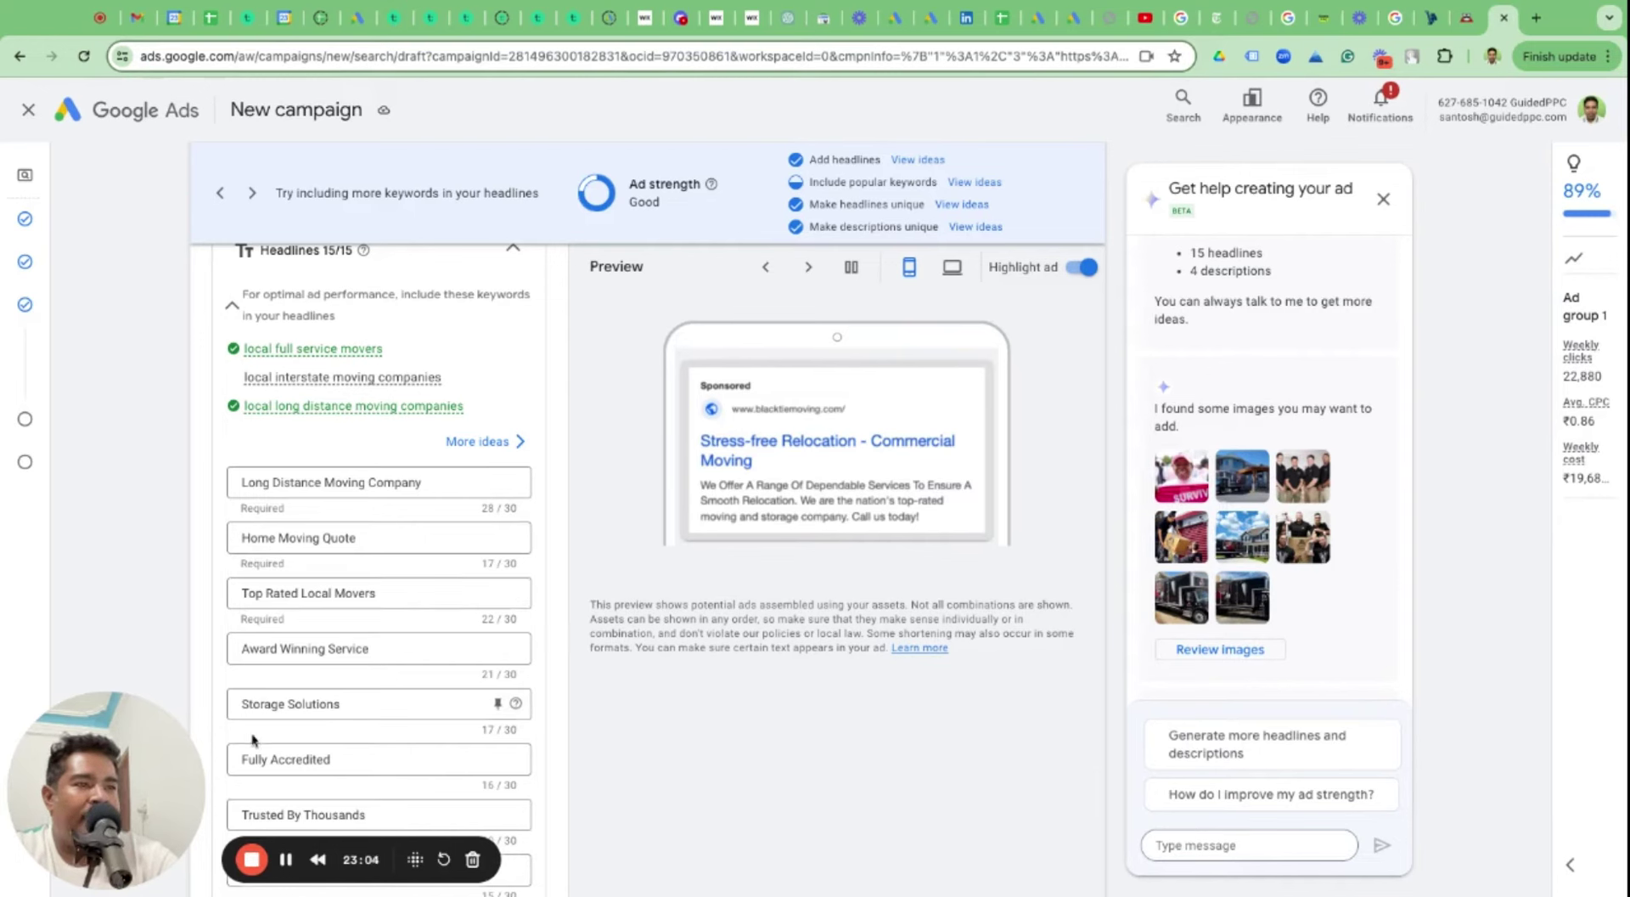
pyautogui.scroll(-3, 427, 729)
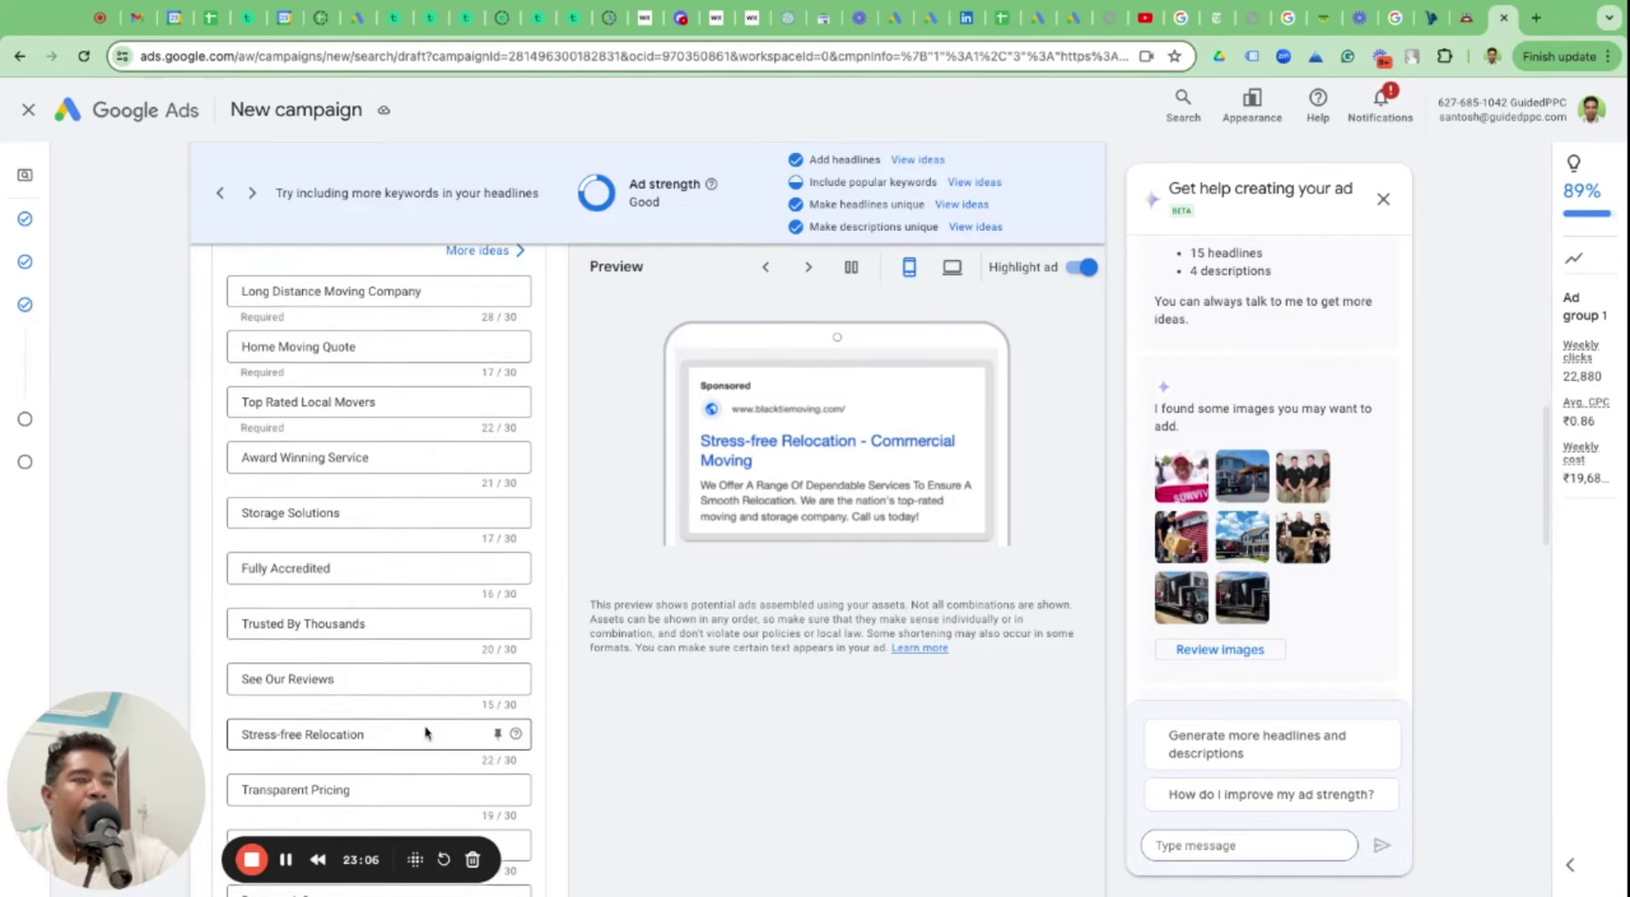
pyautogui.scroll(-3, 427, 732)
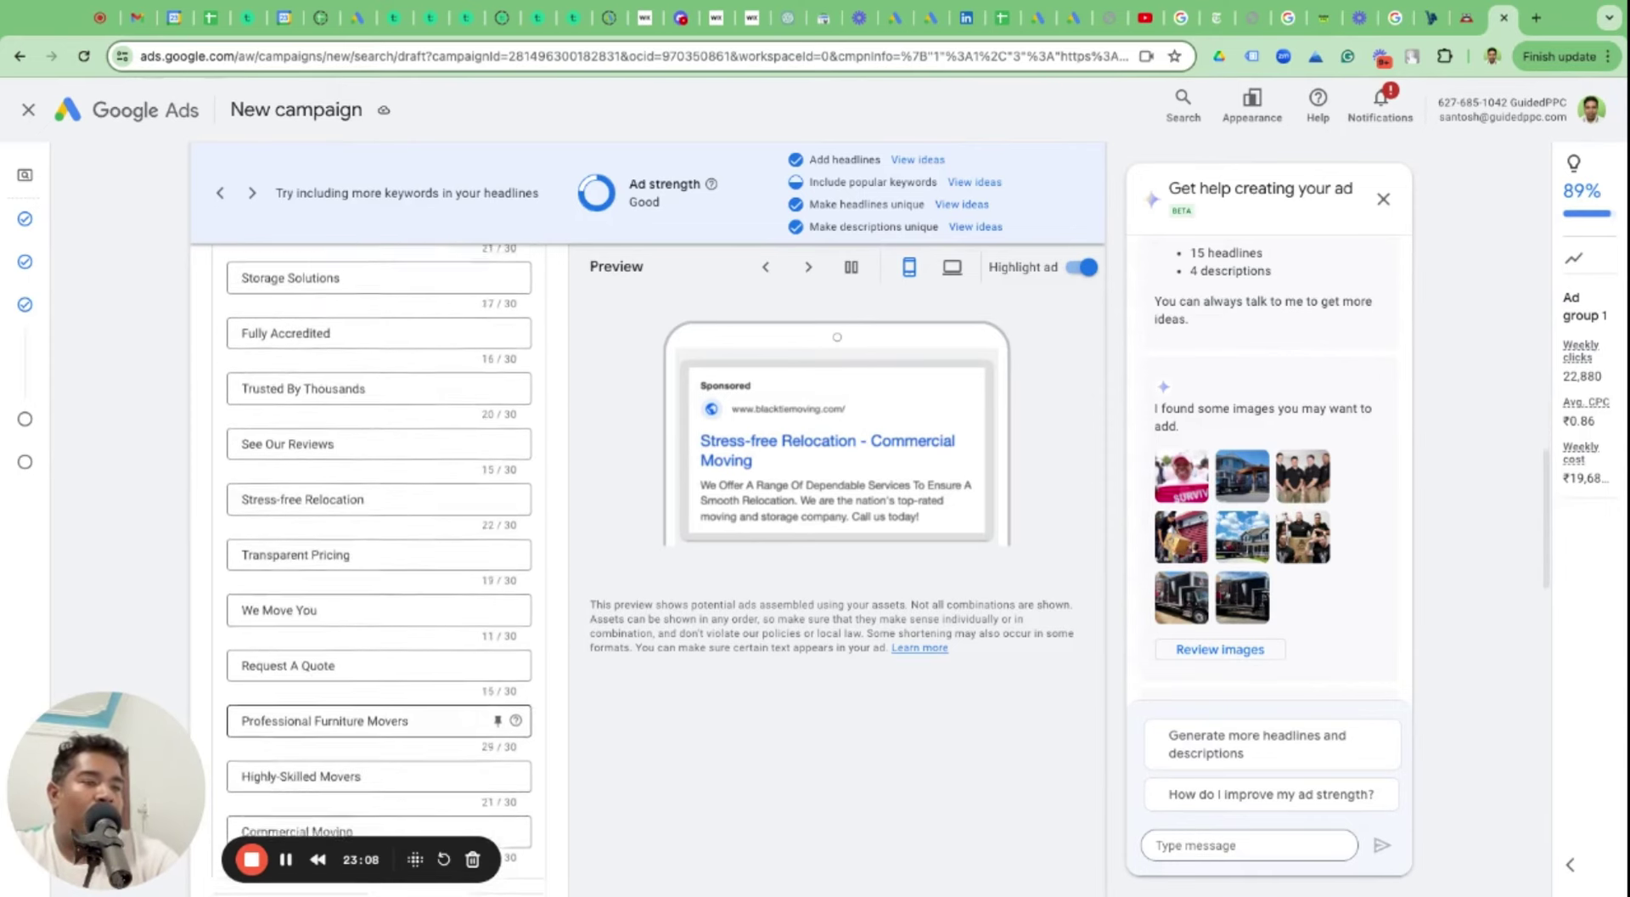
pyautogui.scroll(-3, 427, 730)
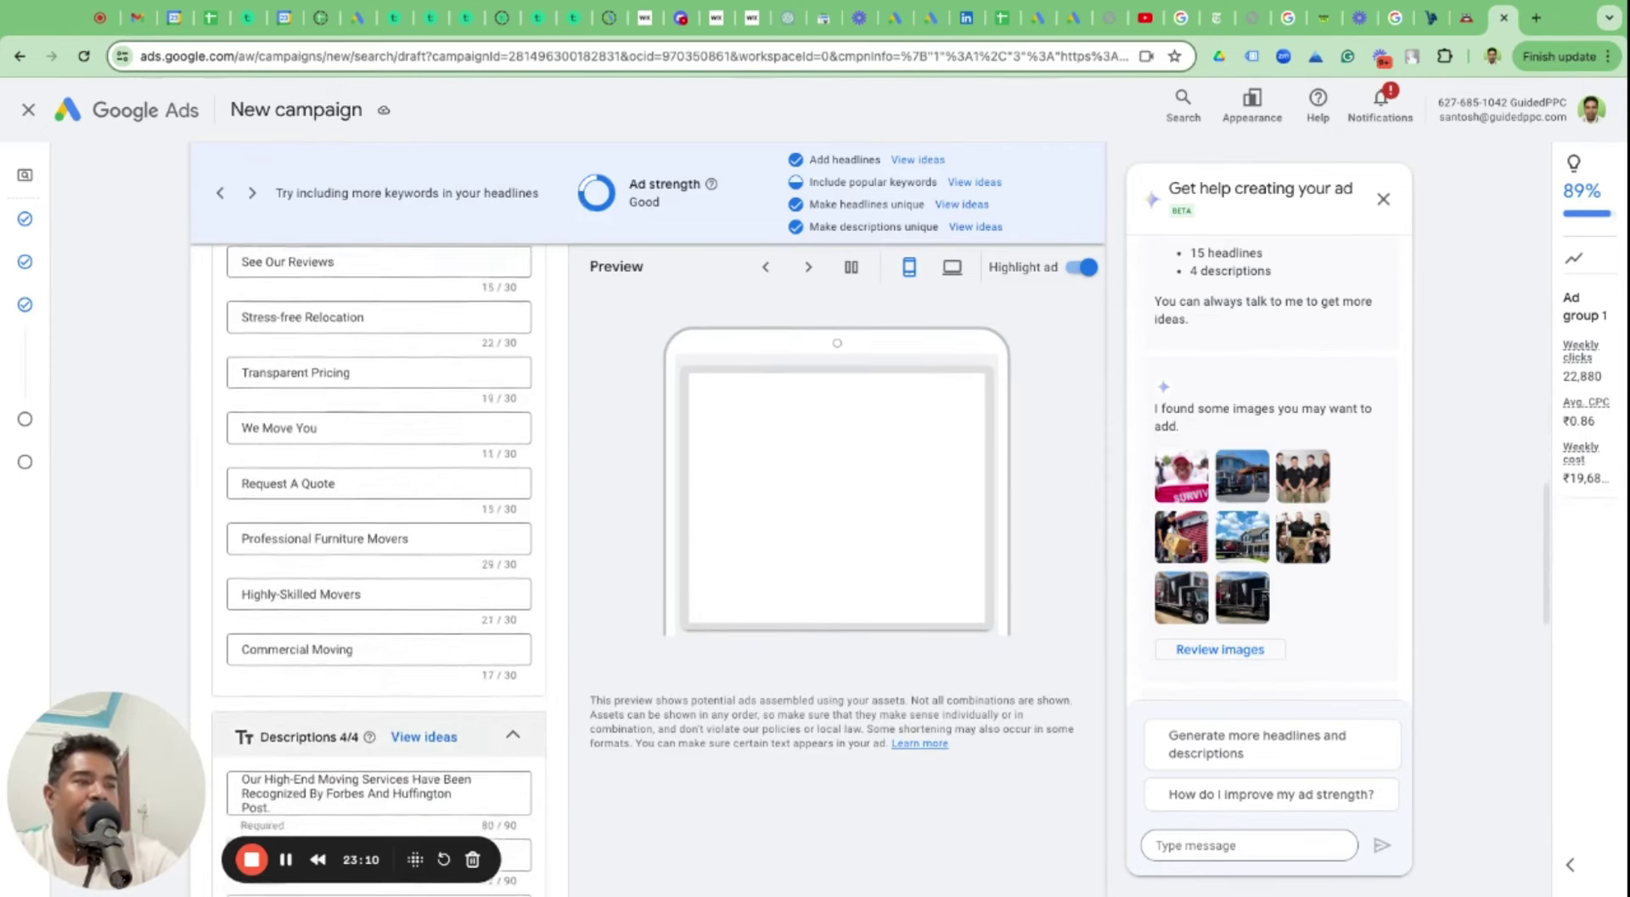
pyautogui.scroll(-3, 427, 730)
pyautogui.scroll(10, 427, 730)
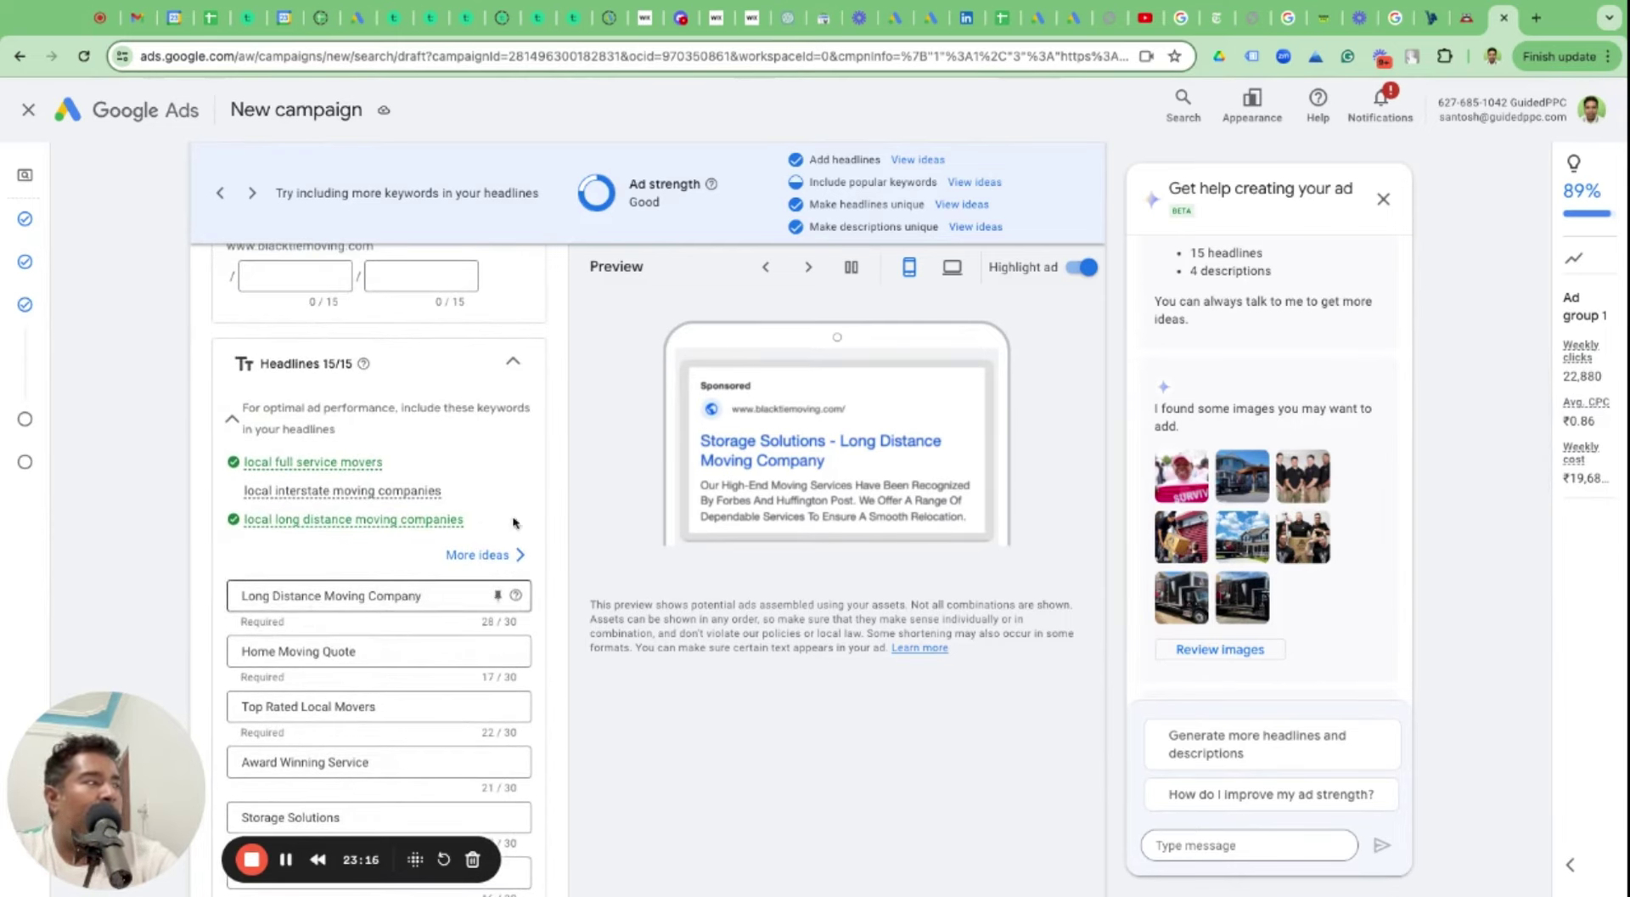
# Highlight "Highly-Skilled" in the Black Tie Moving page's headline and find the ad headline "Highly-Skilled Movers" that matches it.
pyautogui.click(1467, 17)
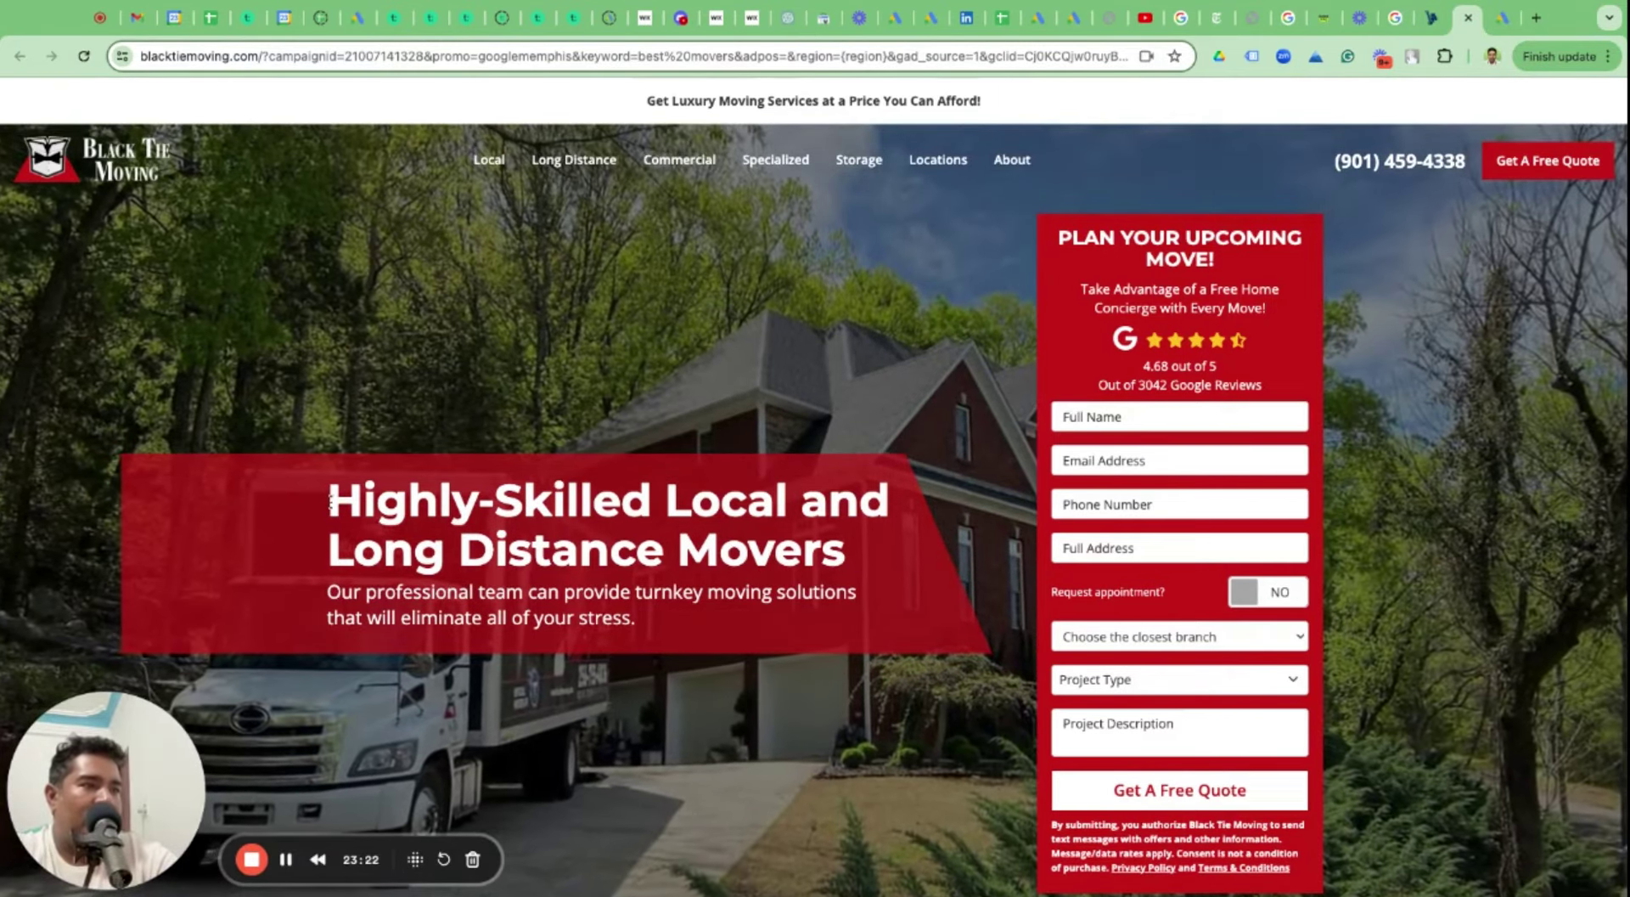
pyautogui.moveTo(330, 502); pyautogui.dragTo(651, 500)
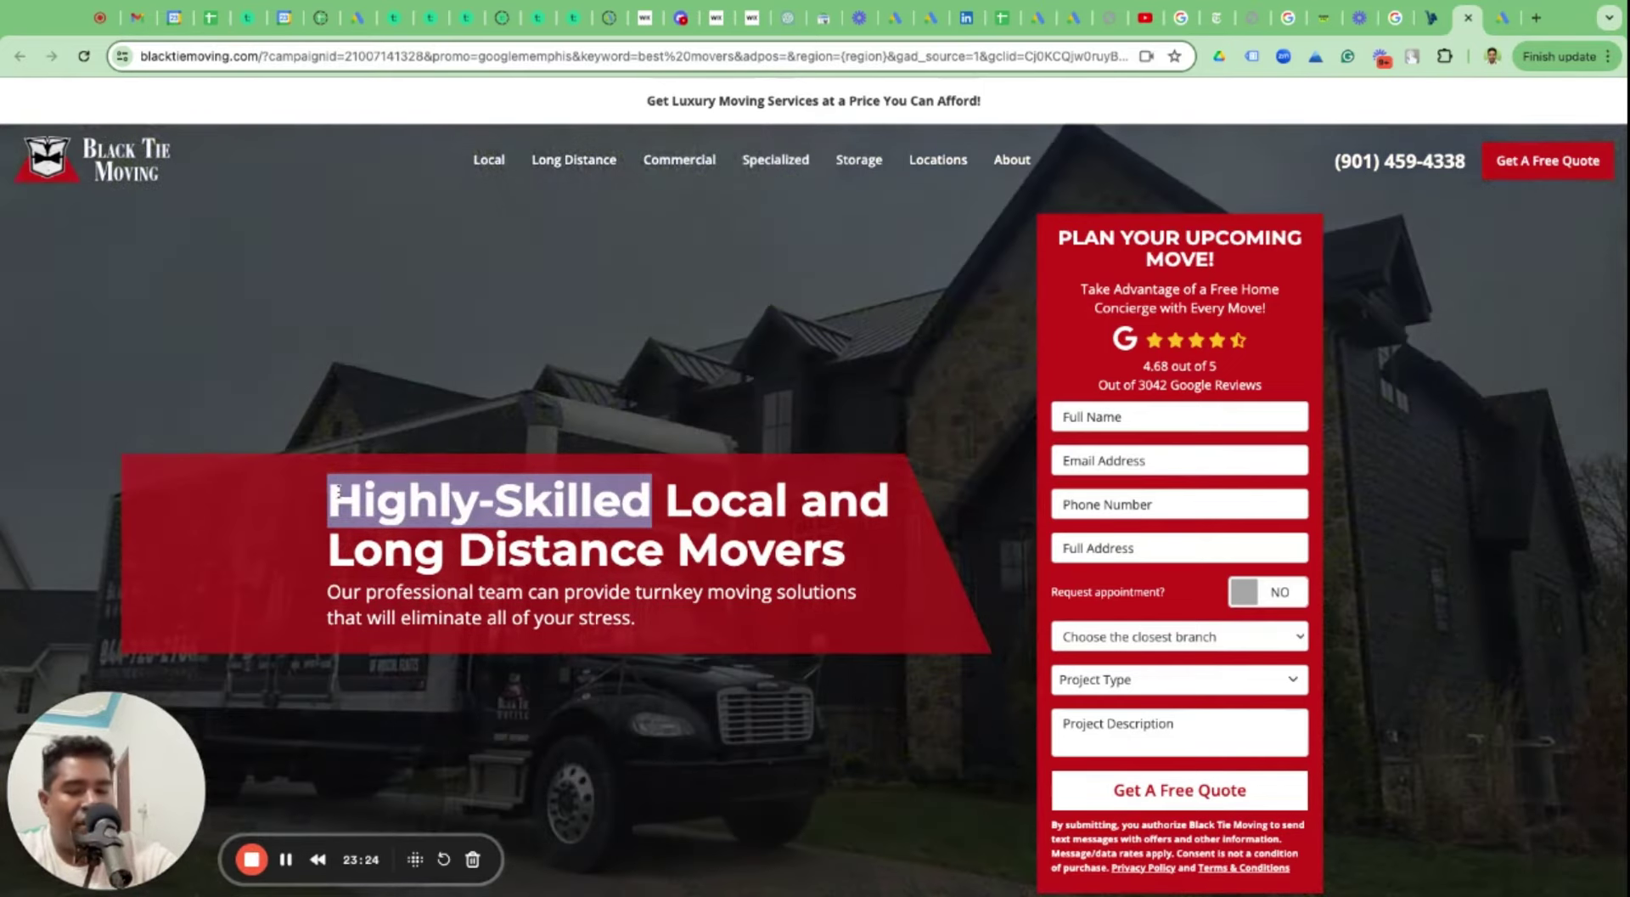
pyautogui.click(1501, 18)
pyautogui.scroll(-1, 325, 710)
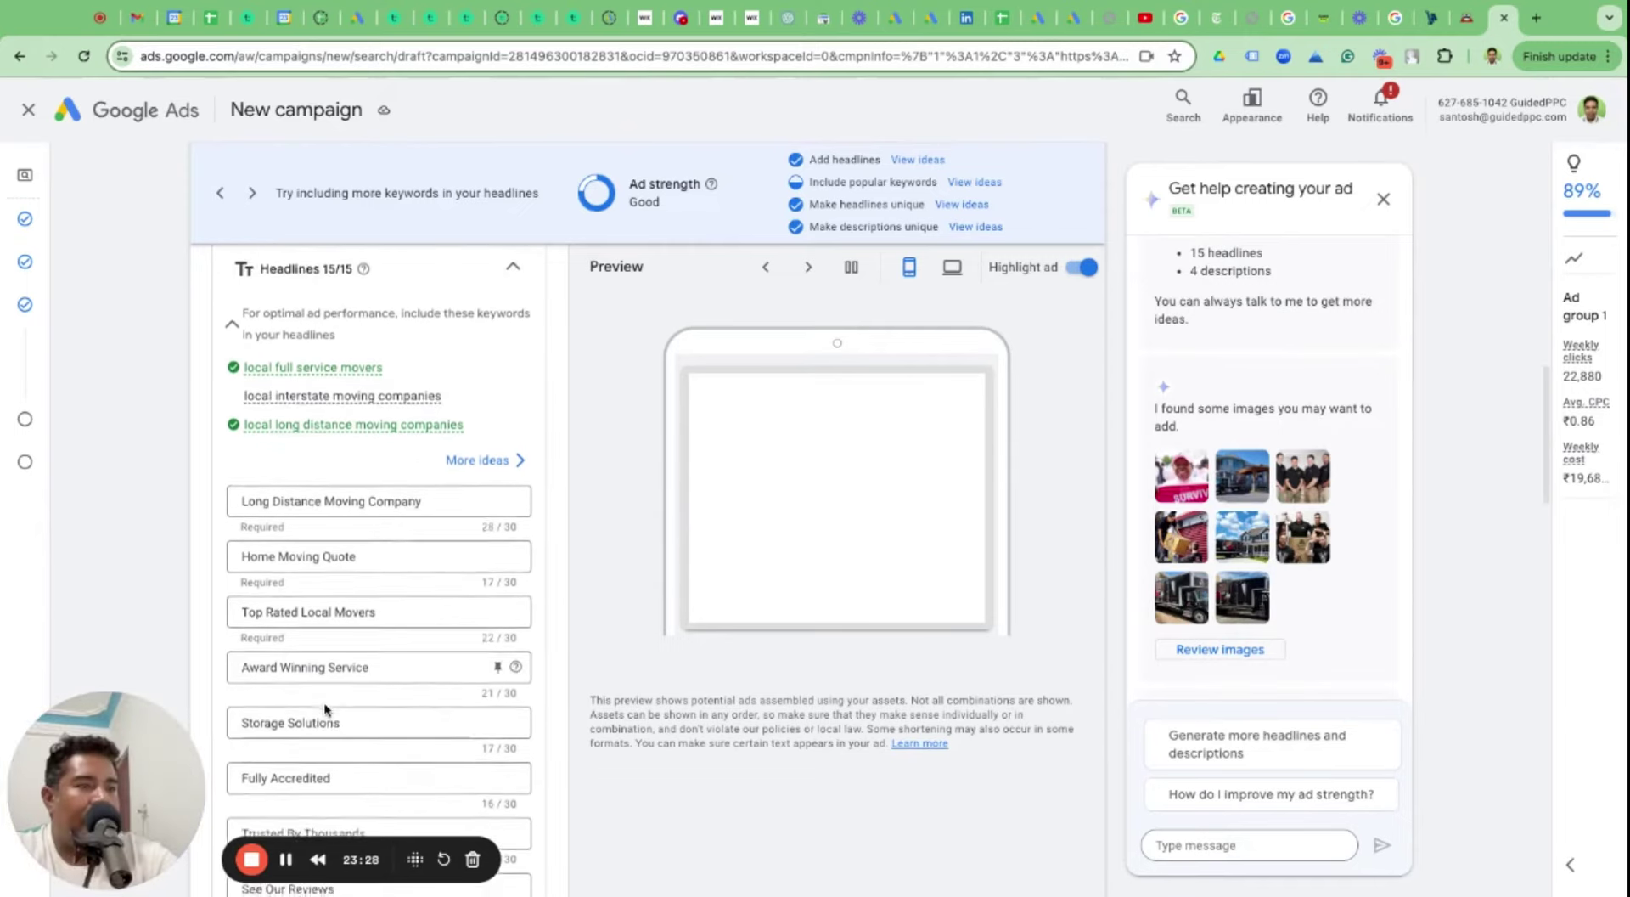
pyautogui.scroll(-3, 325, 709)
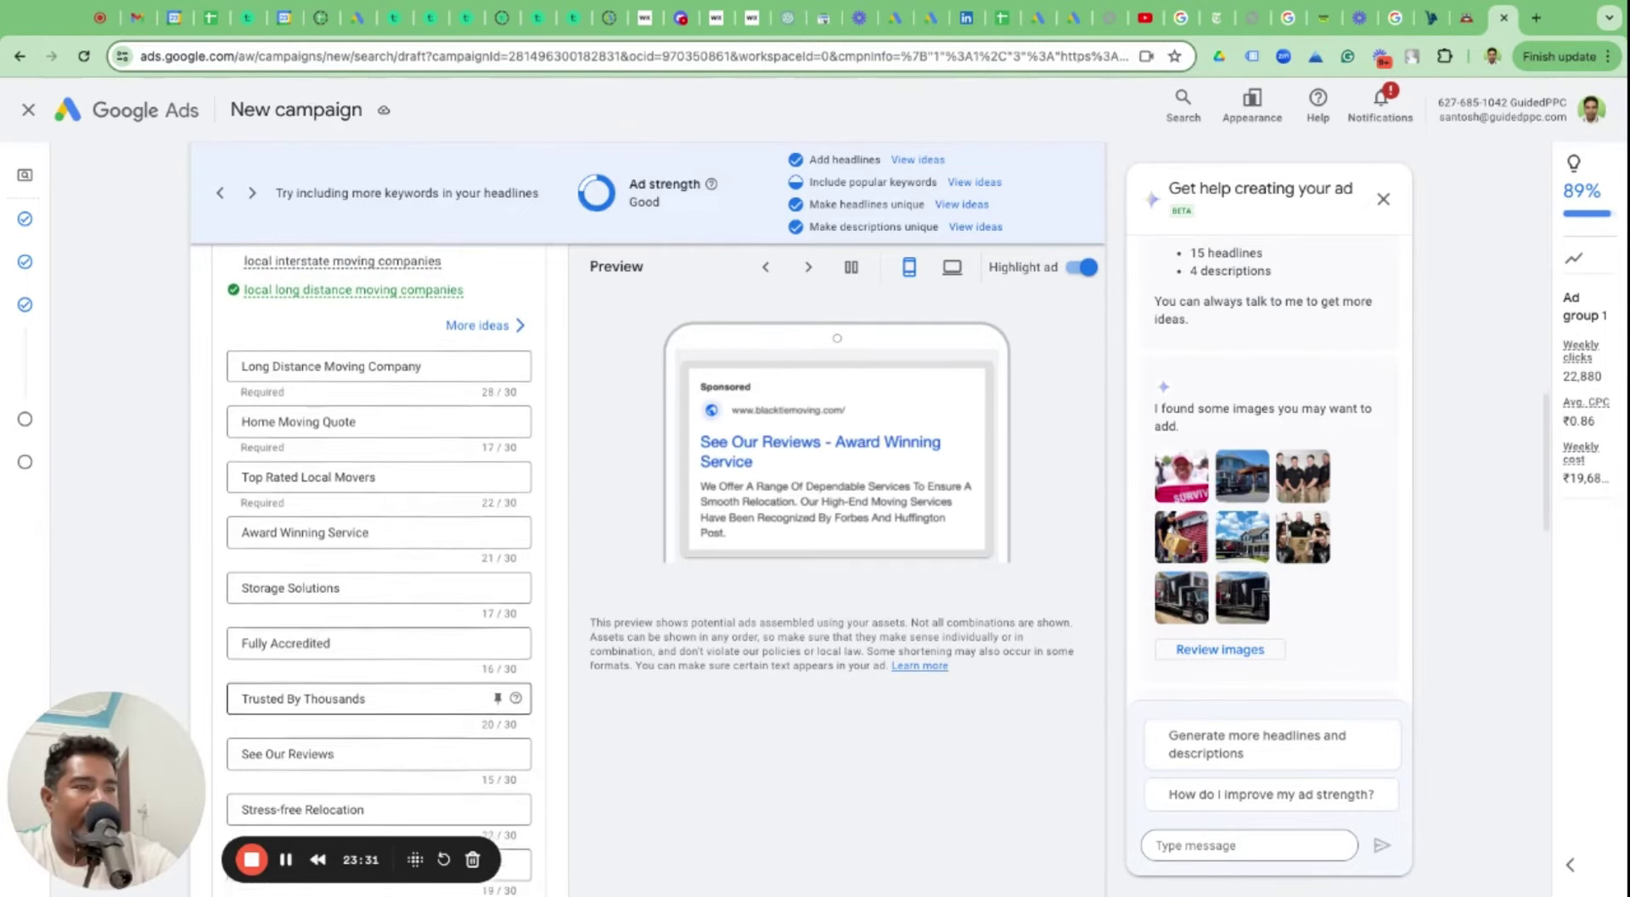
pyautogui.scroll(-1, 326, 710)
pyautogui.scroll(-5, 315, 618)
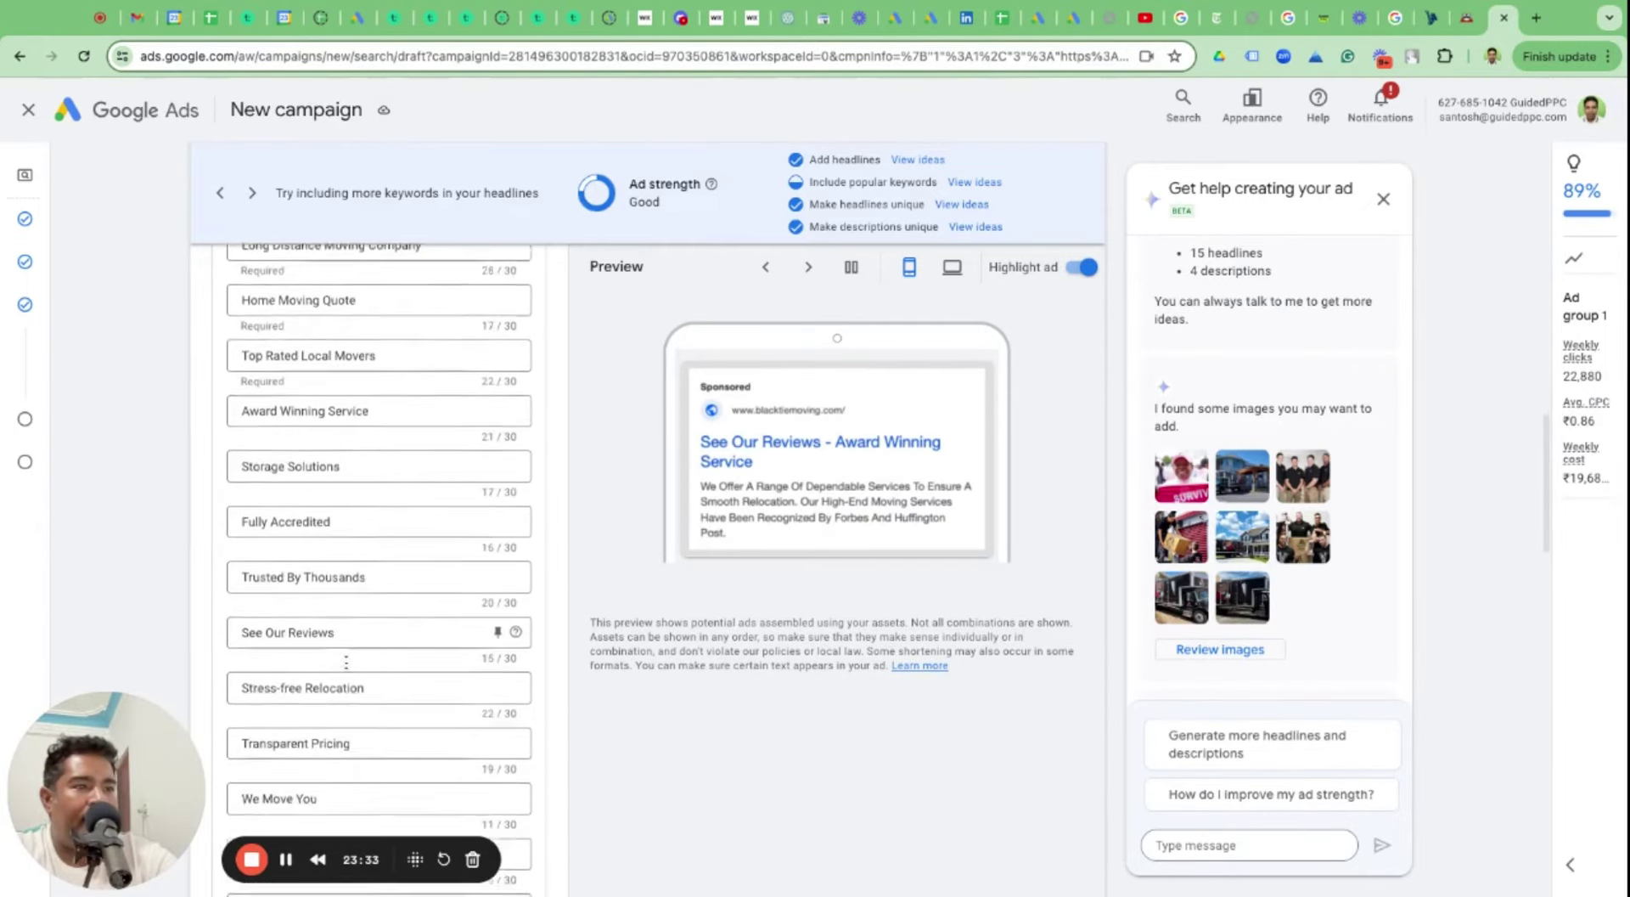
pyautogui.scroll(-3, 346, 661)
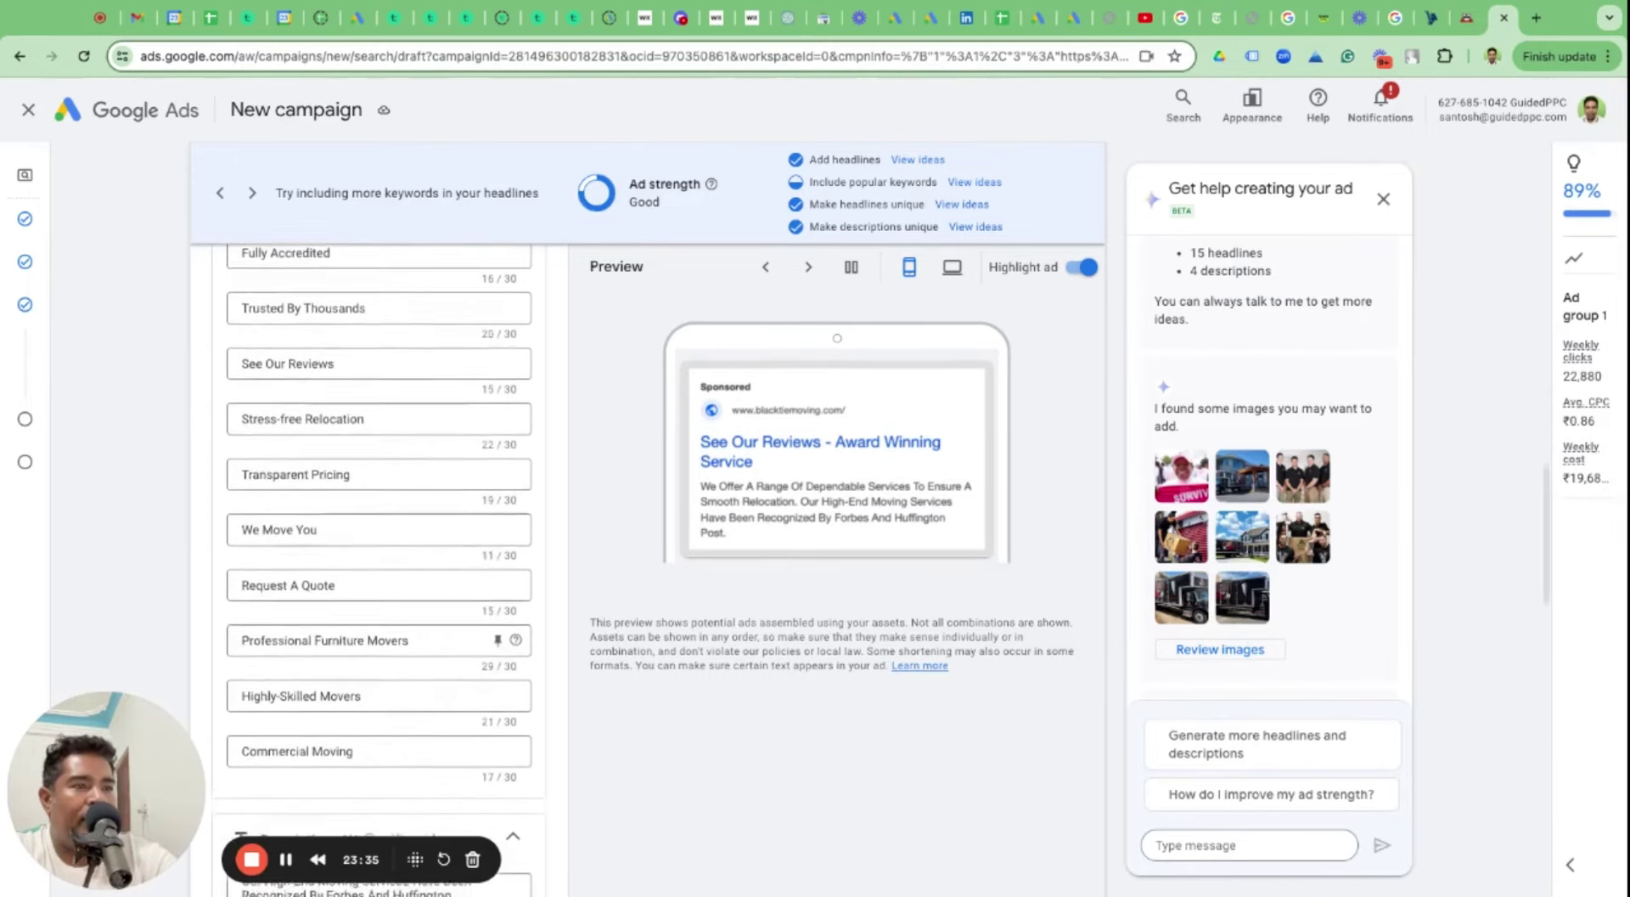
pyautogui.tripleClick(265, 675)
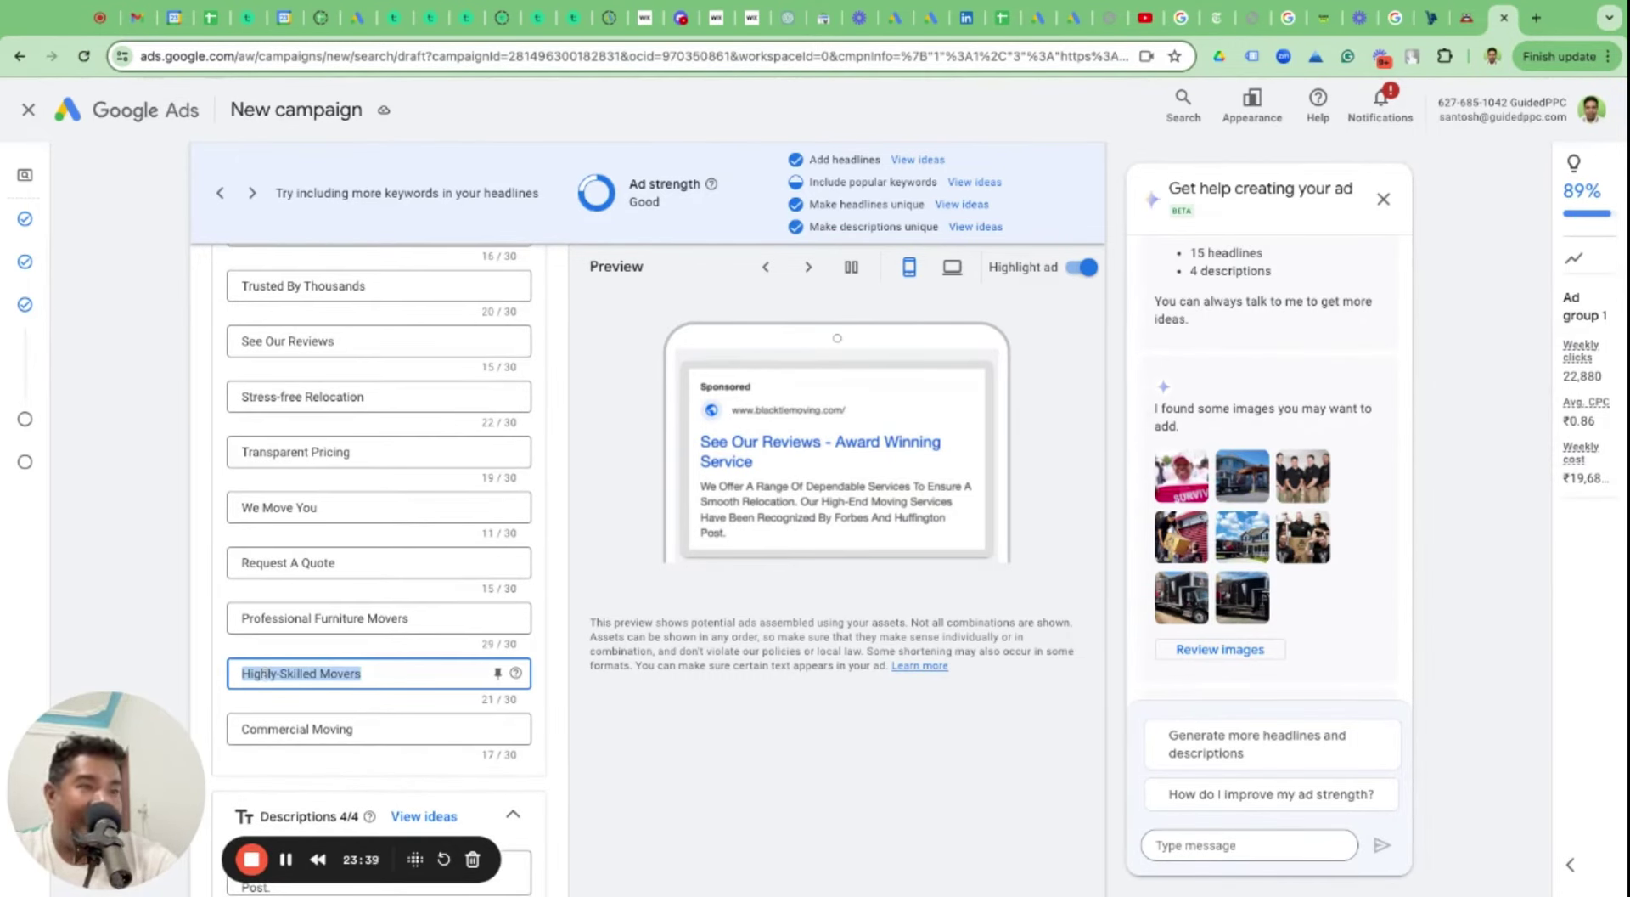
# Copy "Local and Long Distance Movers" from the main headline of the Black Tie Moving page.
pyautogui.click(1466, 19)
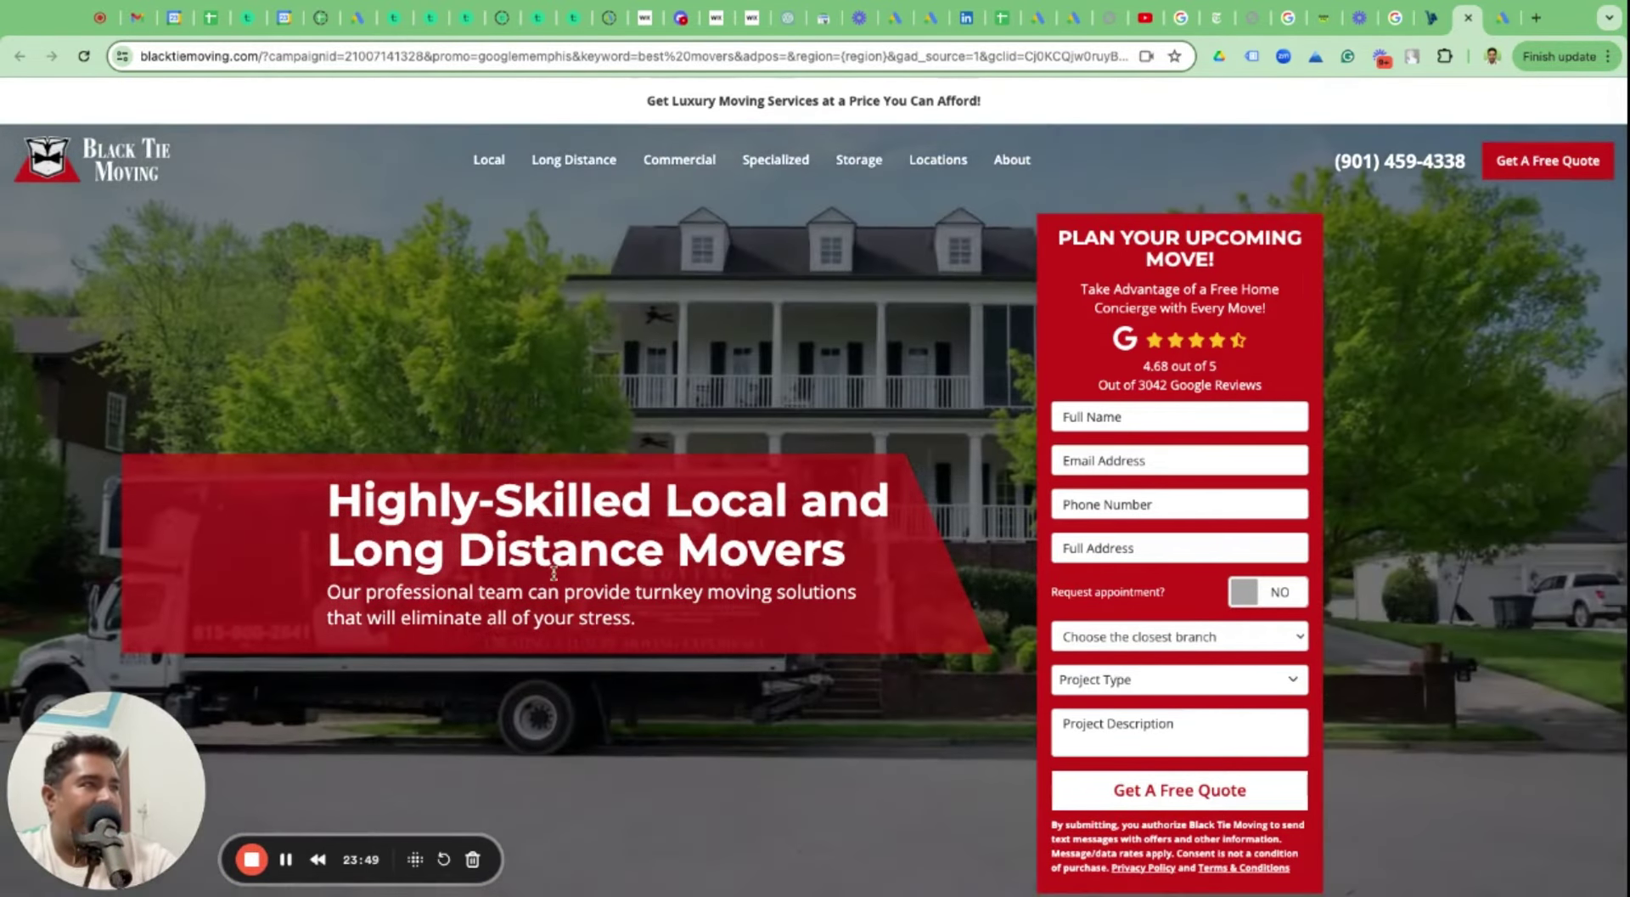
pyautogui.scroll(-1, 562, 510)
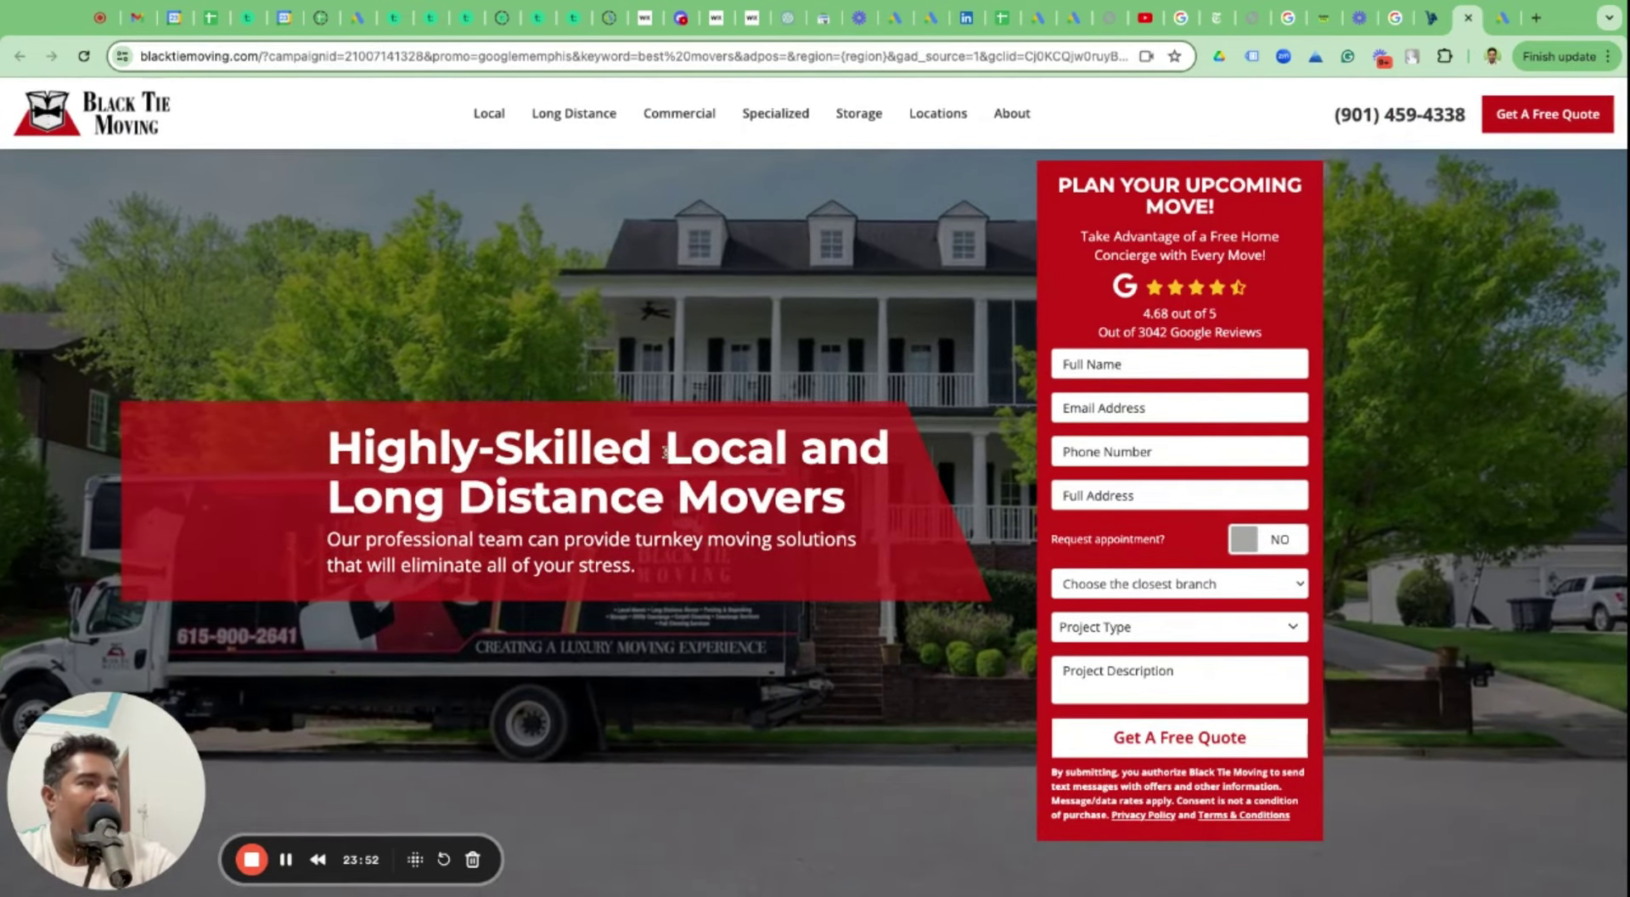
pyautogui.moveTo(668, 449); pyautogui.dragTo(846, 510)
pyautogui.hotkey('ctrl', 'c')
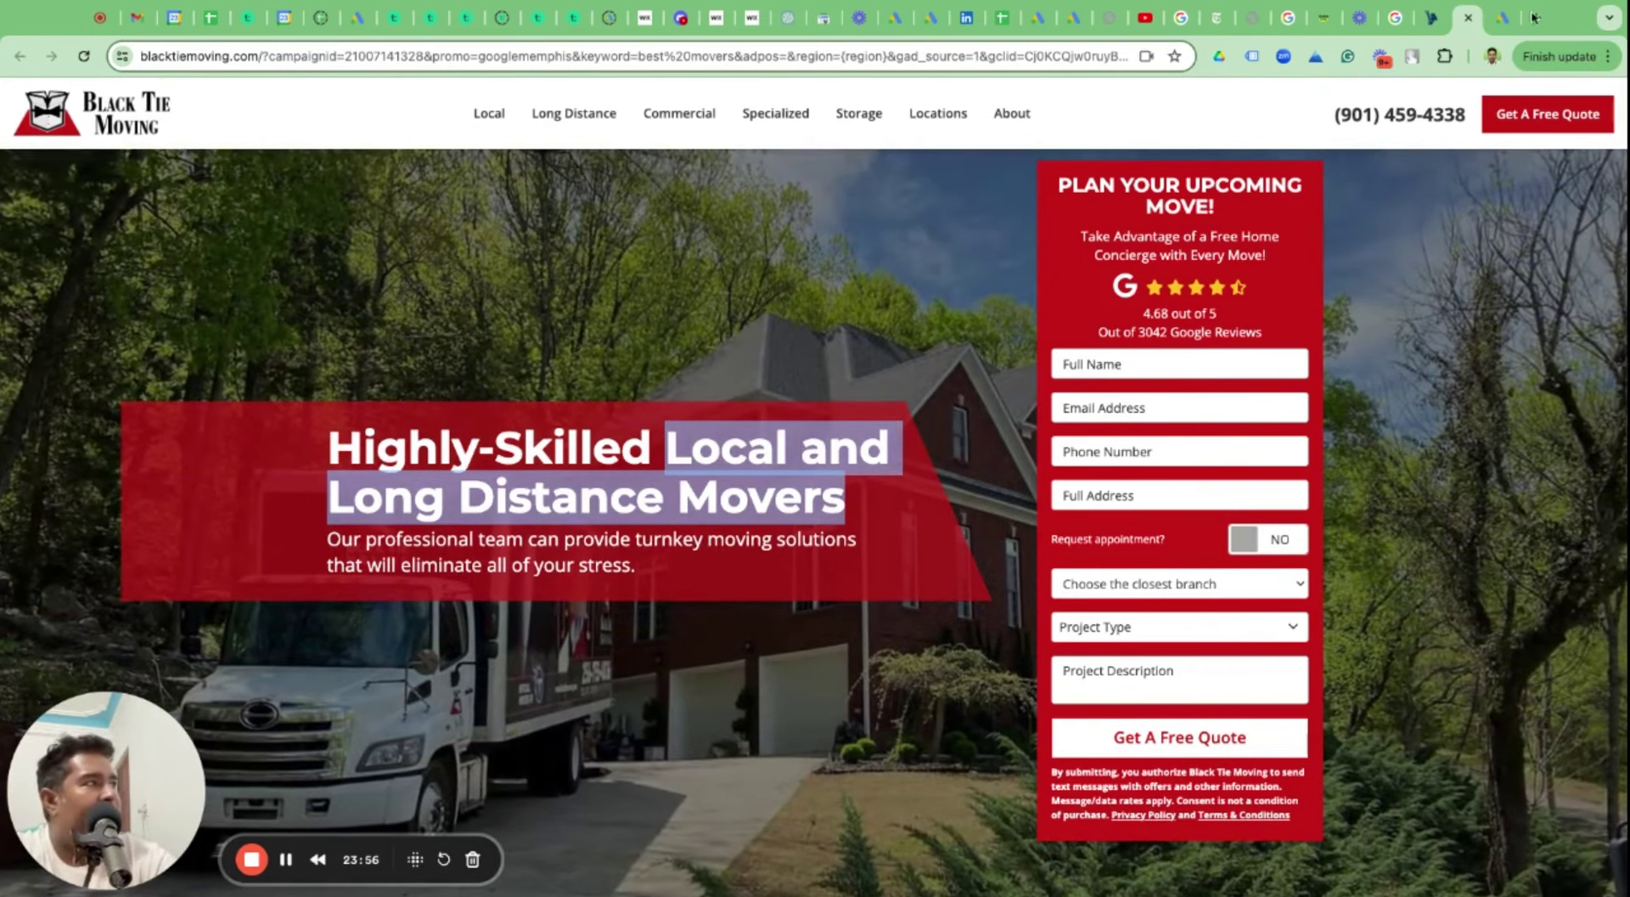
# Replace the ad headline "We Move You" in the Google Ads draft with "Local and Long Distance Movers".
pyautogui.click(1501, 19)
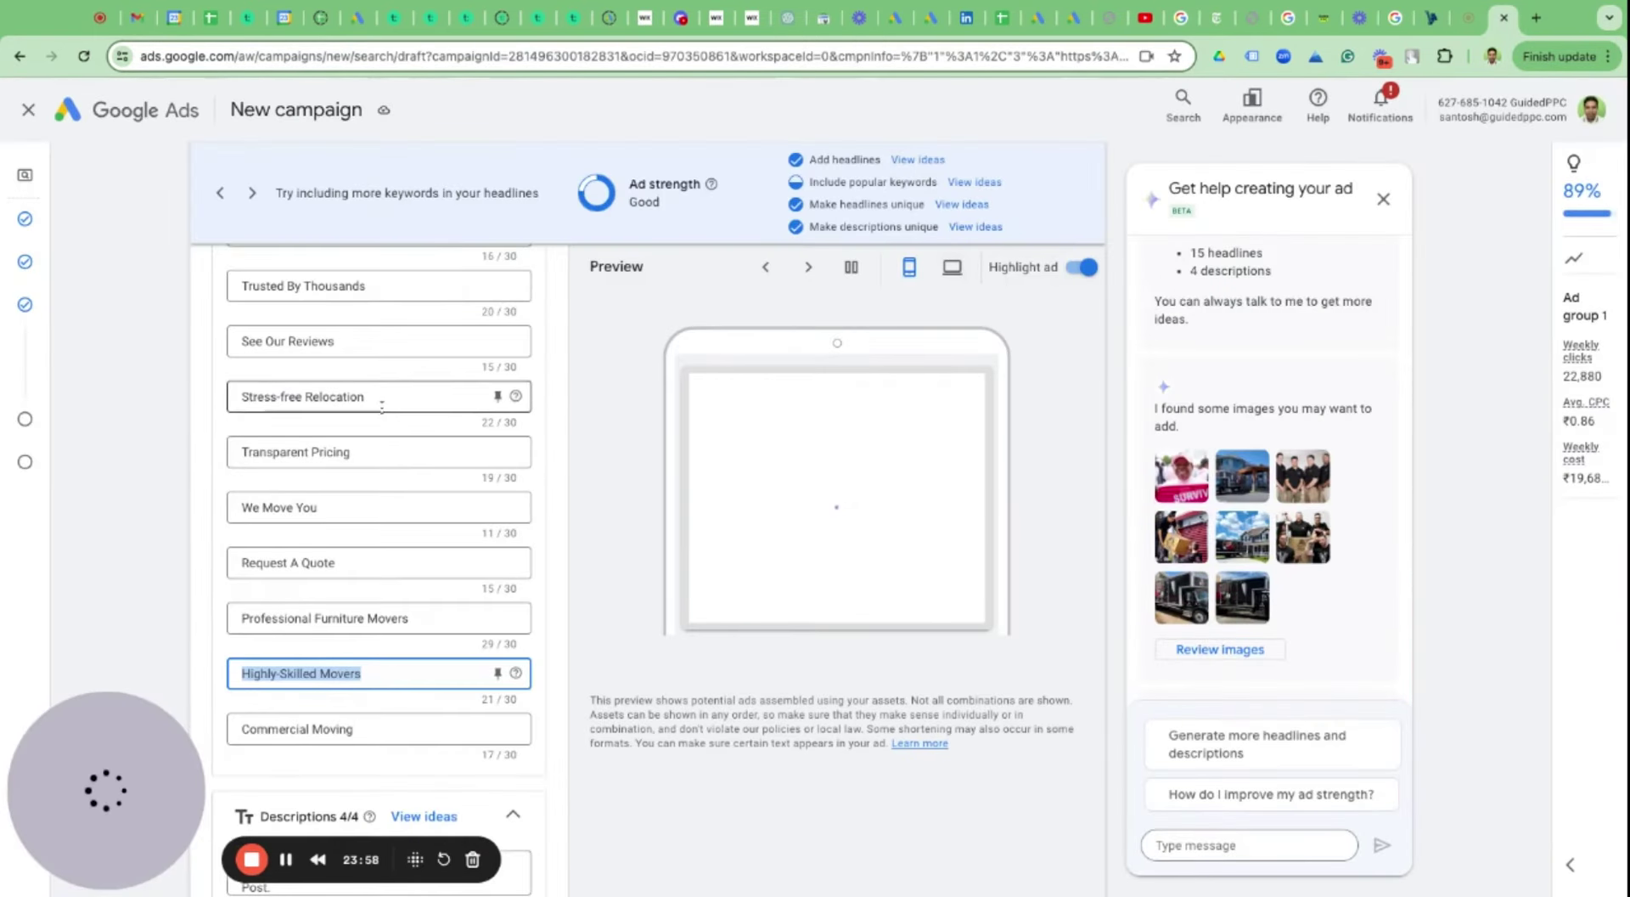
pyautogui.tripleClick(314, 505)
pyautogui.hotkey('ctrl', 'v')
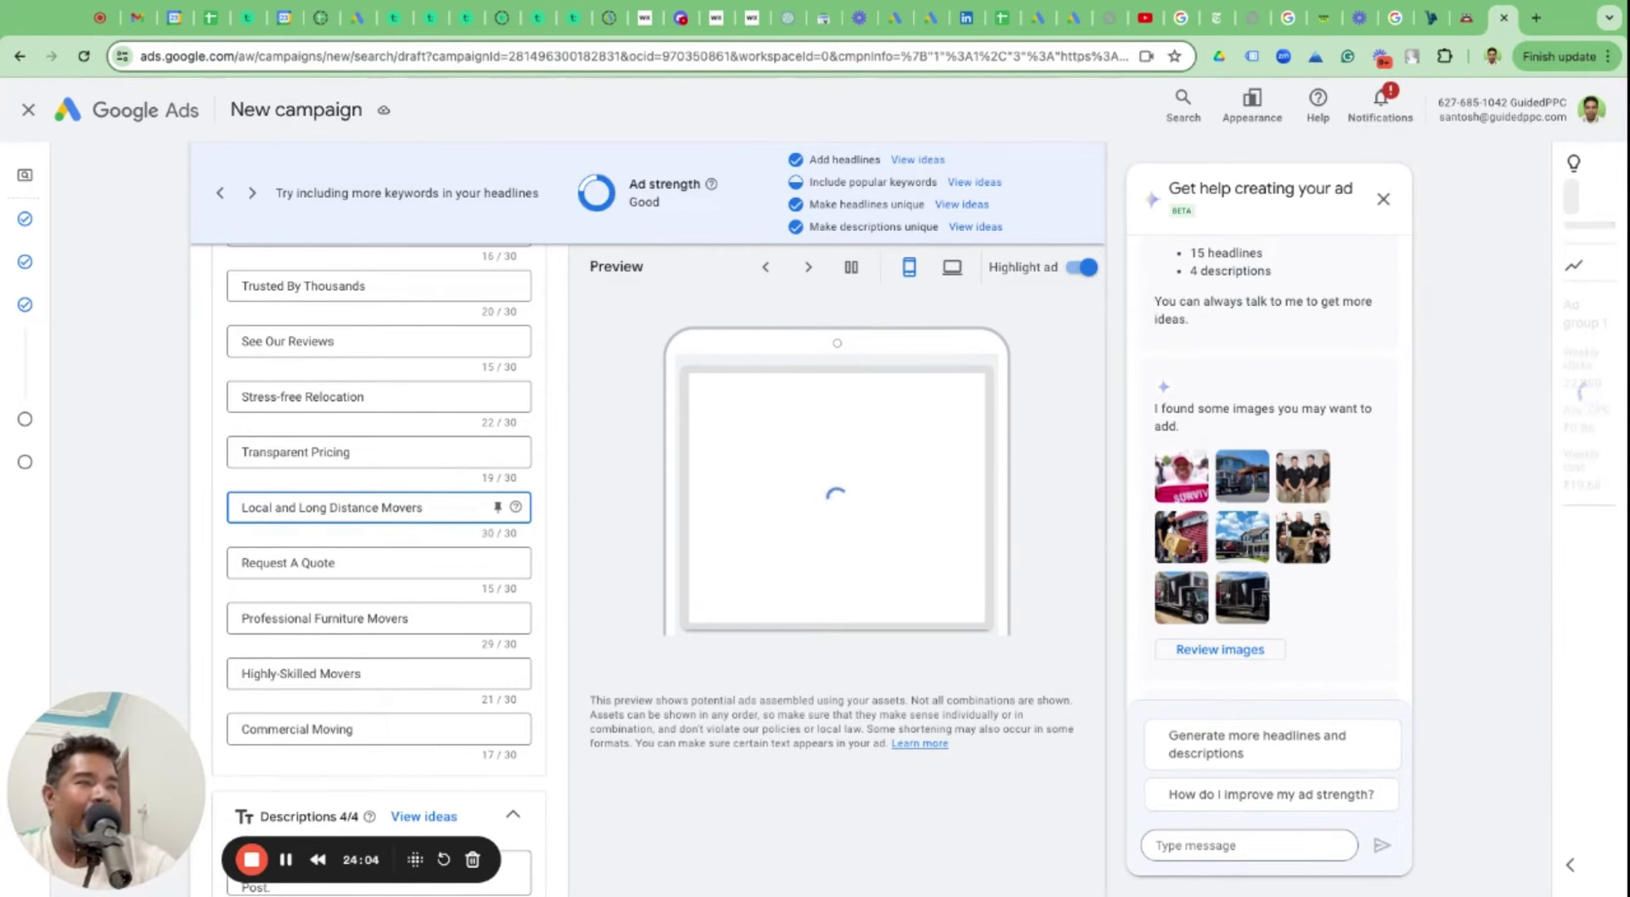
# Move "Local and Long Distance Movers" from its current headline field to the first one, replacing "Long Distance Moving Company".
pyautogui.hotkey('ctrl', 'a')
pyautogui.hotkey('ctrl', 'c')
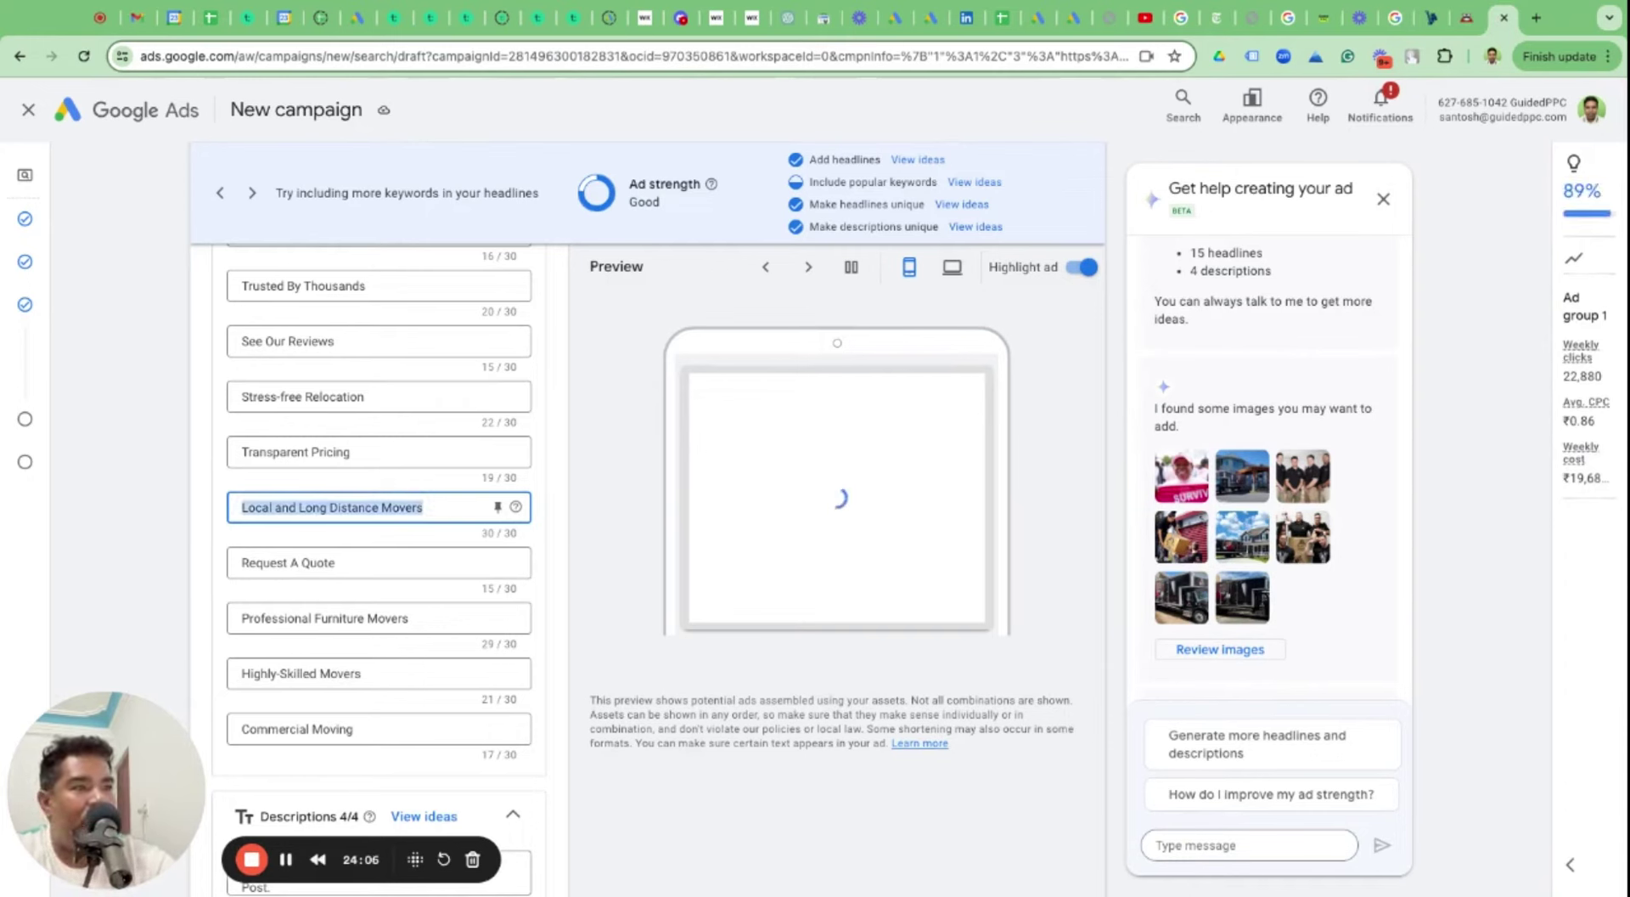
pyautogui.press('BackSpace')
pyautogui.scroll(5, 321, 476)
pyautogui.click(300, 401)
pyautogui.hotkey('ctrl', 'a')
pyautogui.hotkey('ctrl', 'v')
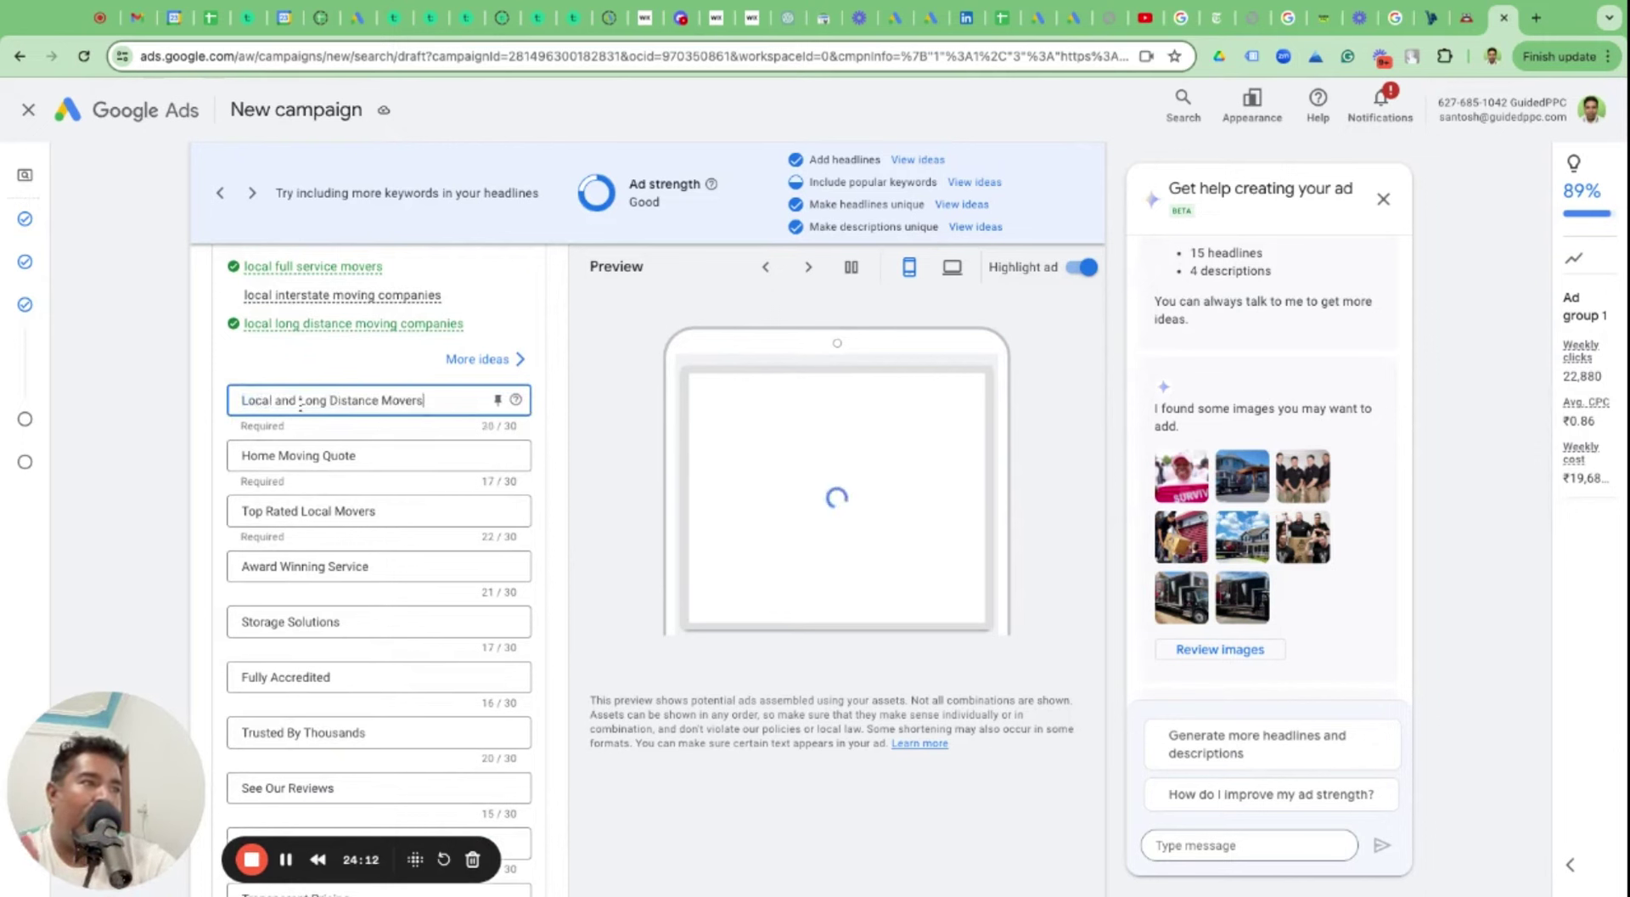
pyautogui.click(148, 425)
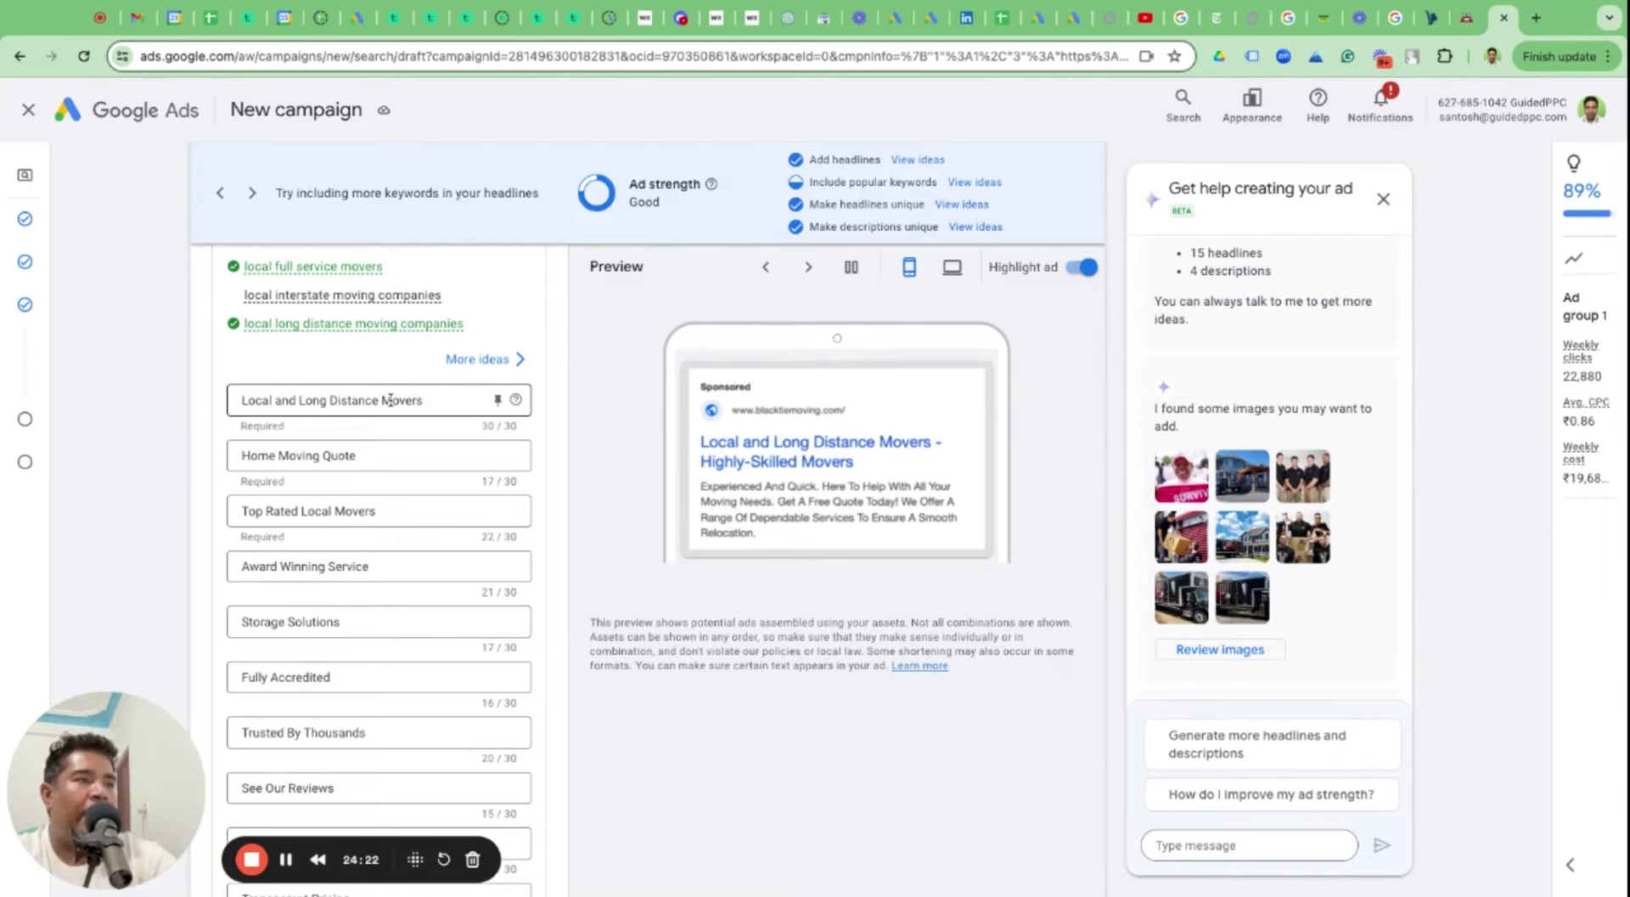
# Check the Black Tie Moving page's headline, then pin the ad headline "Local and Long Distance Movers" to position 1 in the Google Ads draft.
pyautogui.click(883, 441)
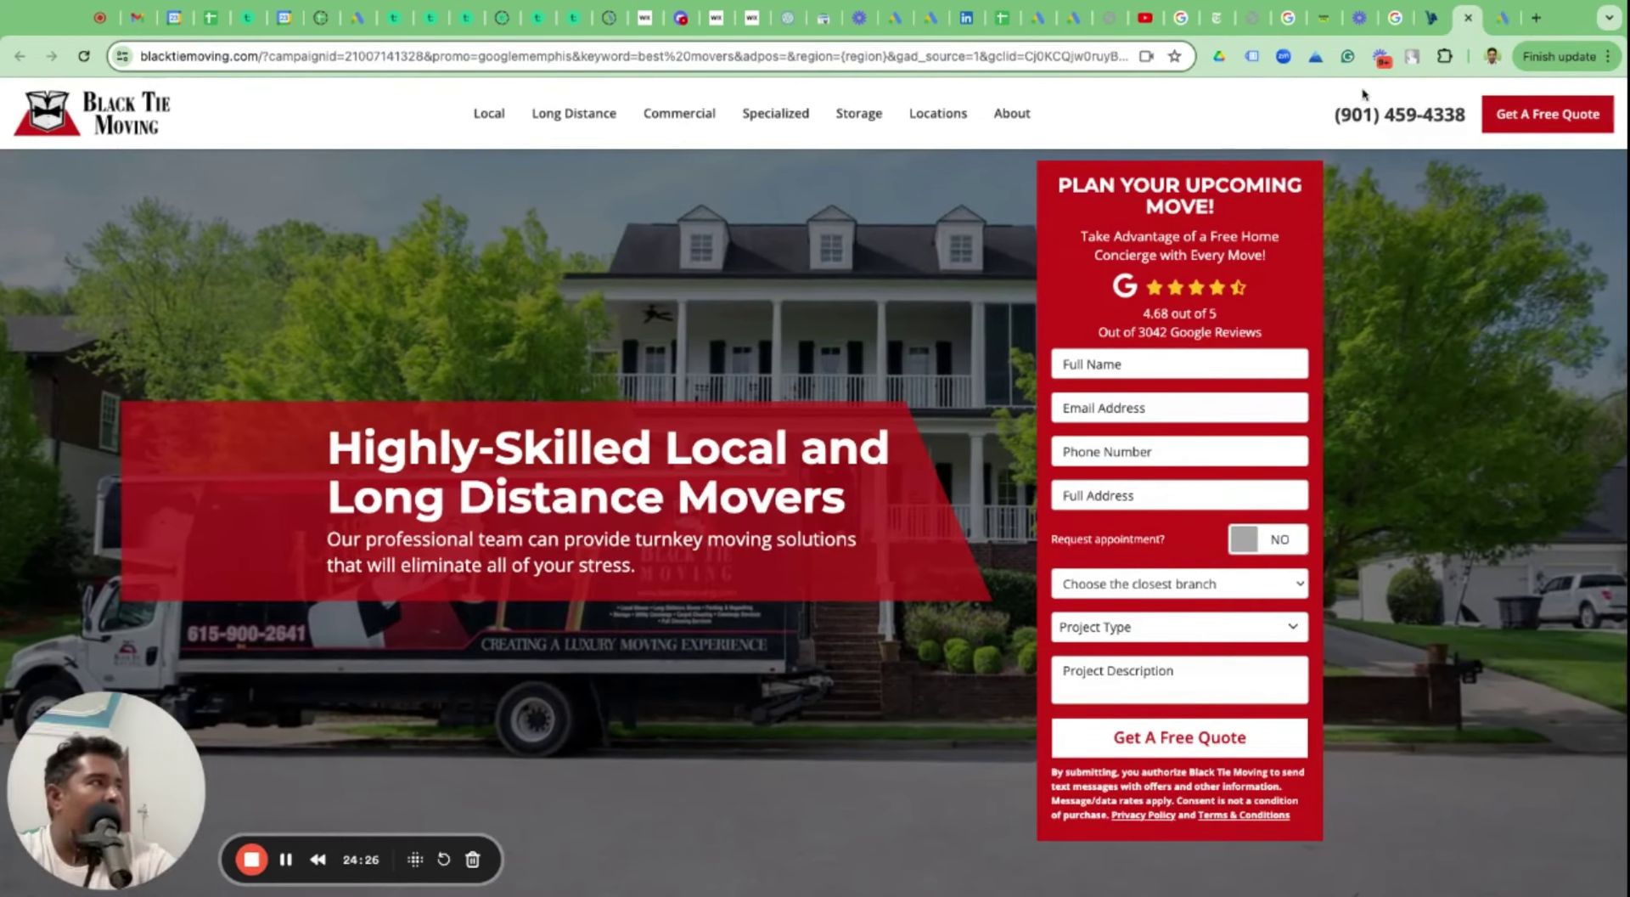
pyautogui.click(1496, 31)
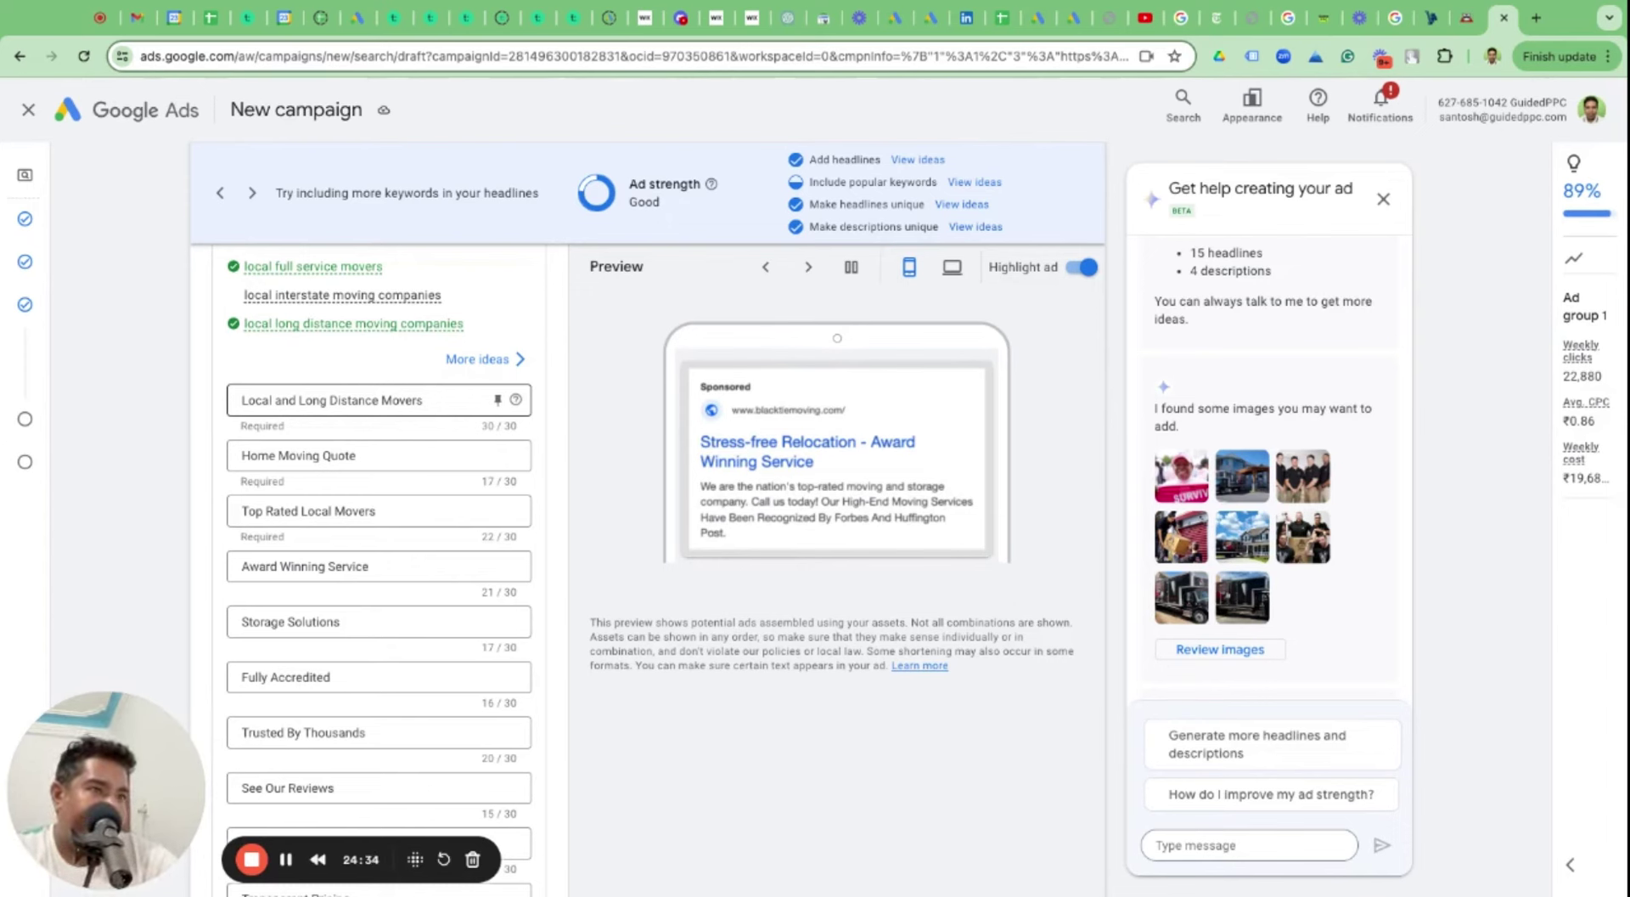
pyautogui.click(497, 399)
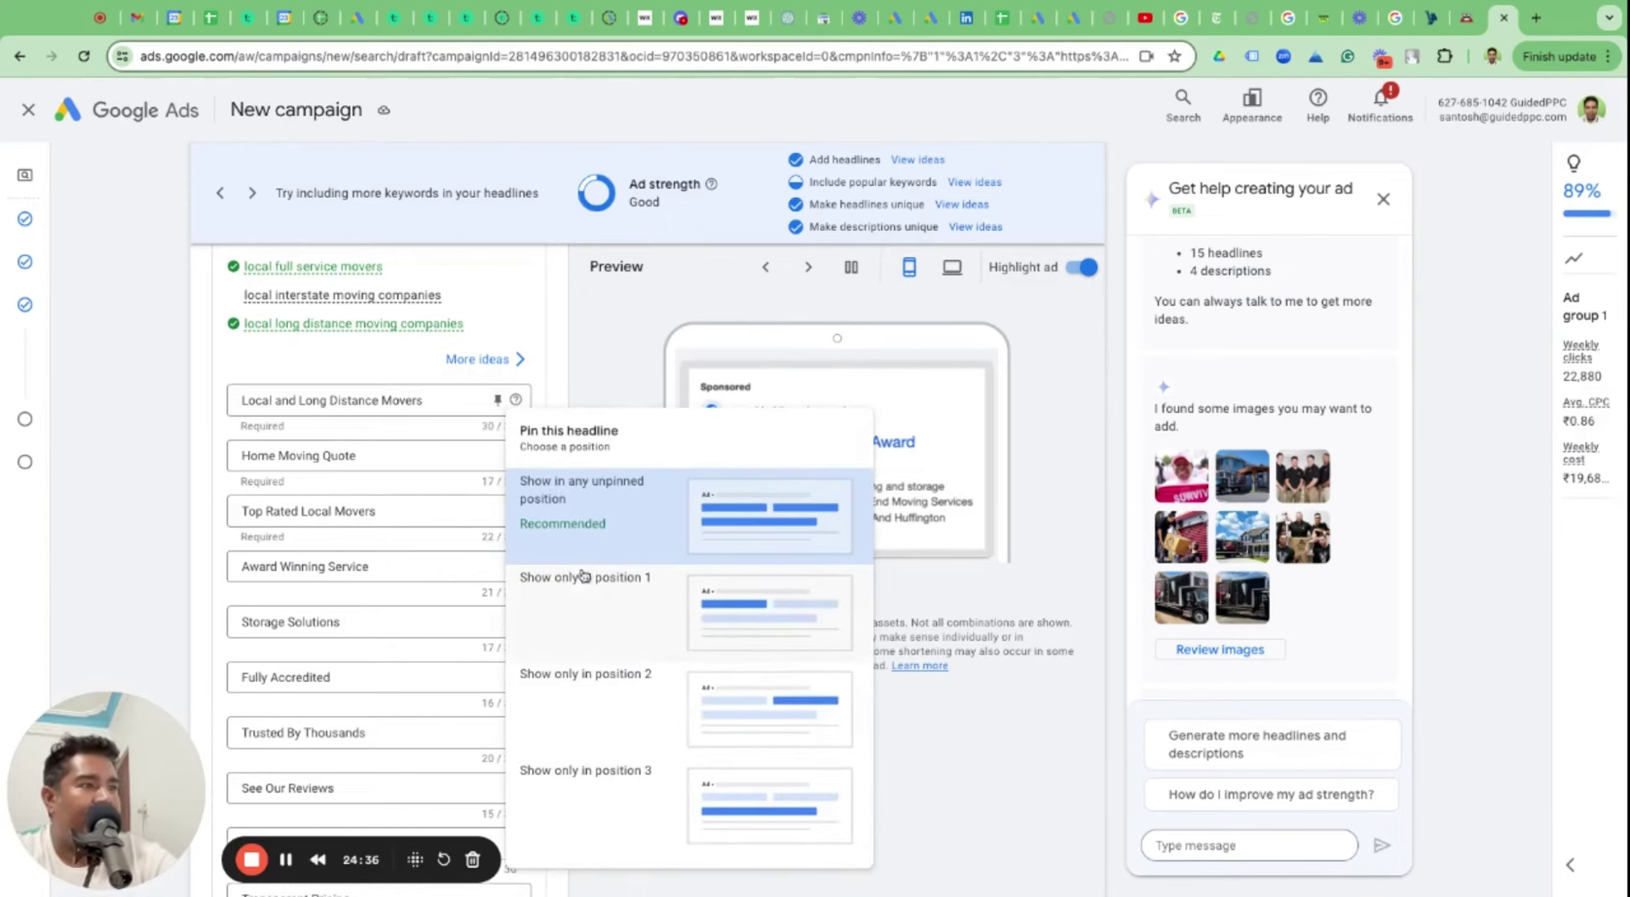
pyautogui.click(581, 597)
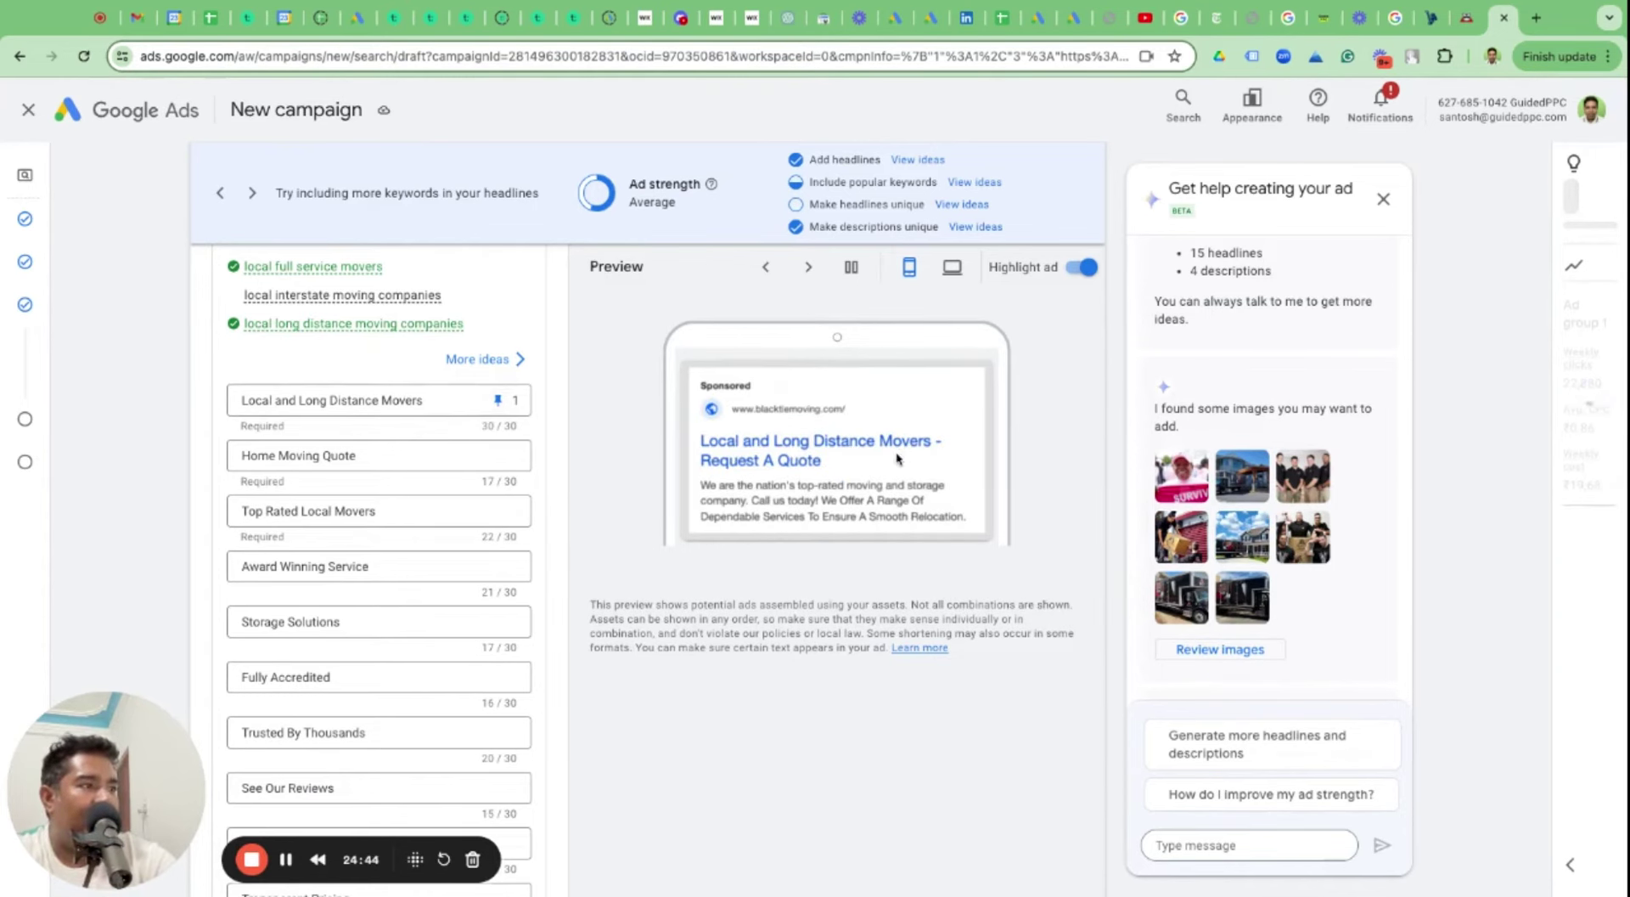
# Step through the ad preview variations with the pinned headline and check the ad strength rating.
pyautogui.click(809, 268)
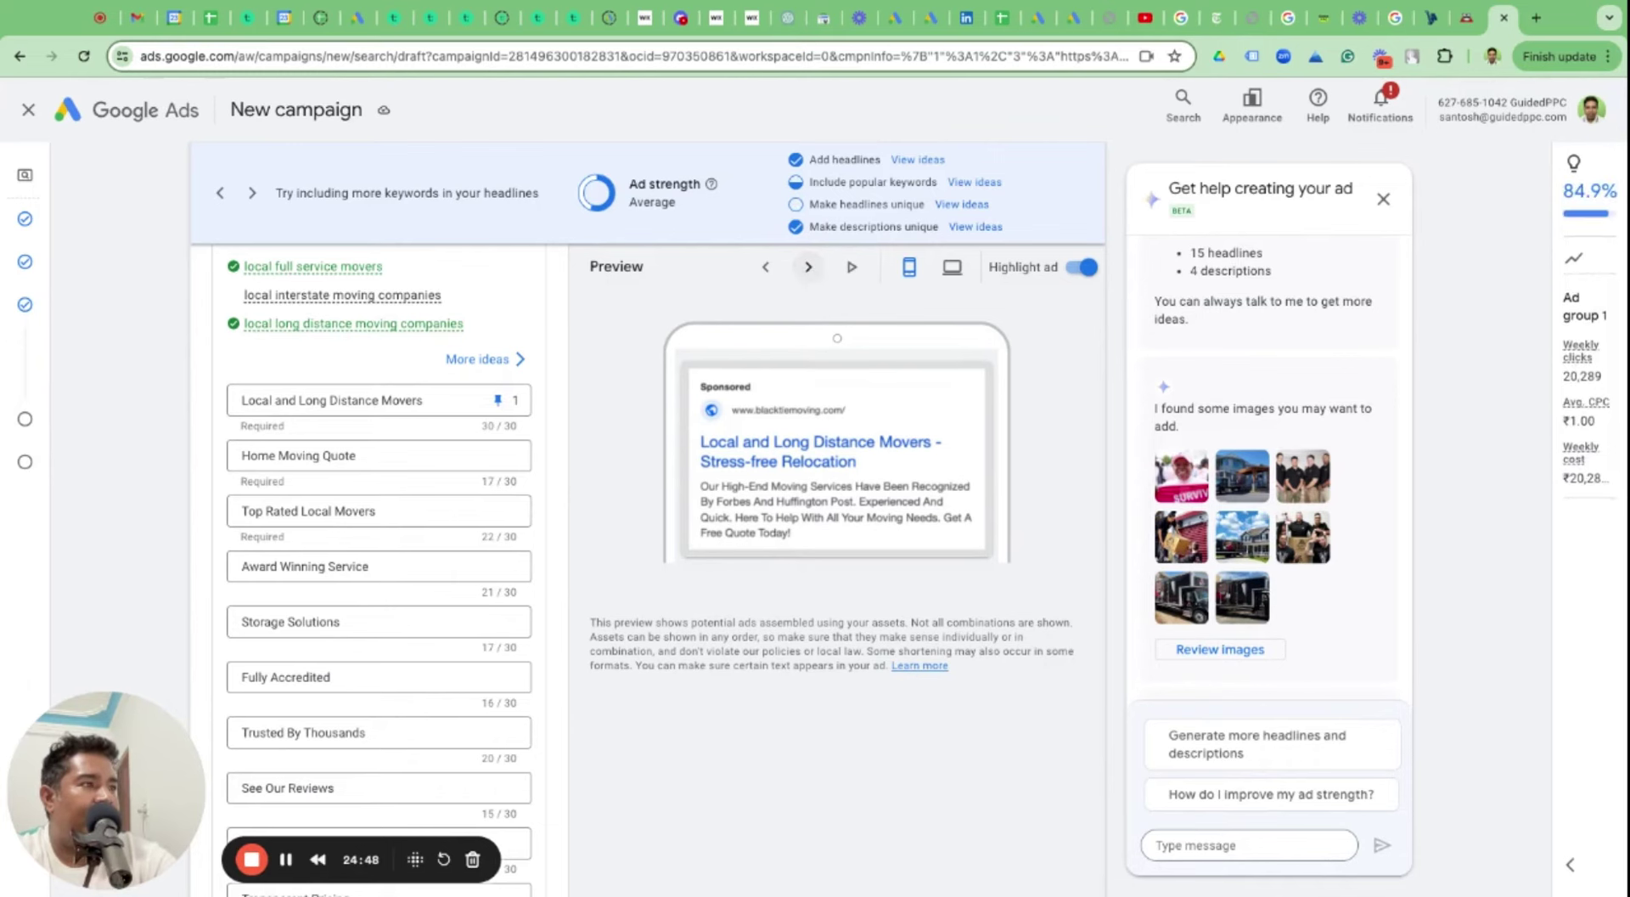
pyautogui.click(808, 267)
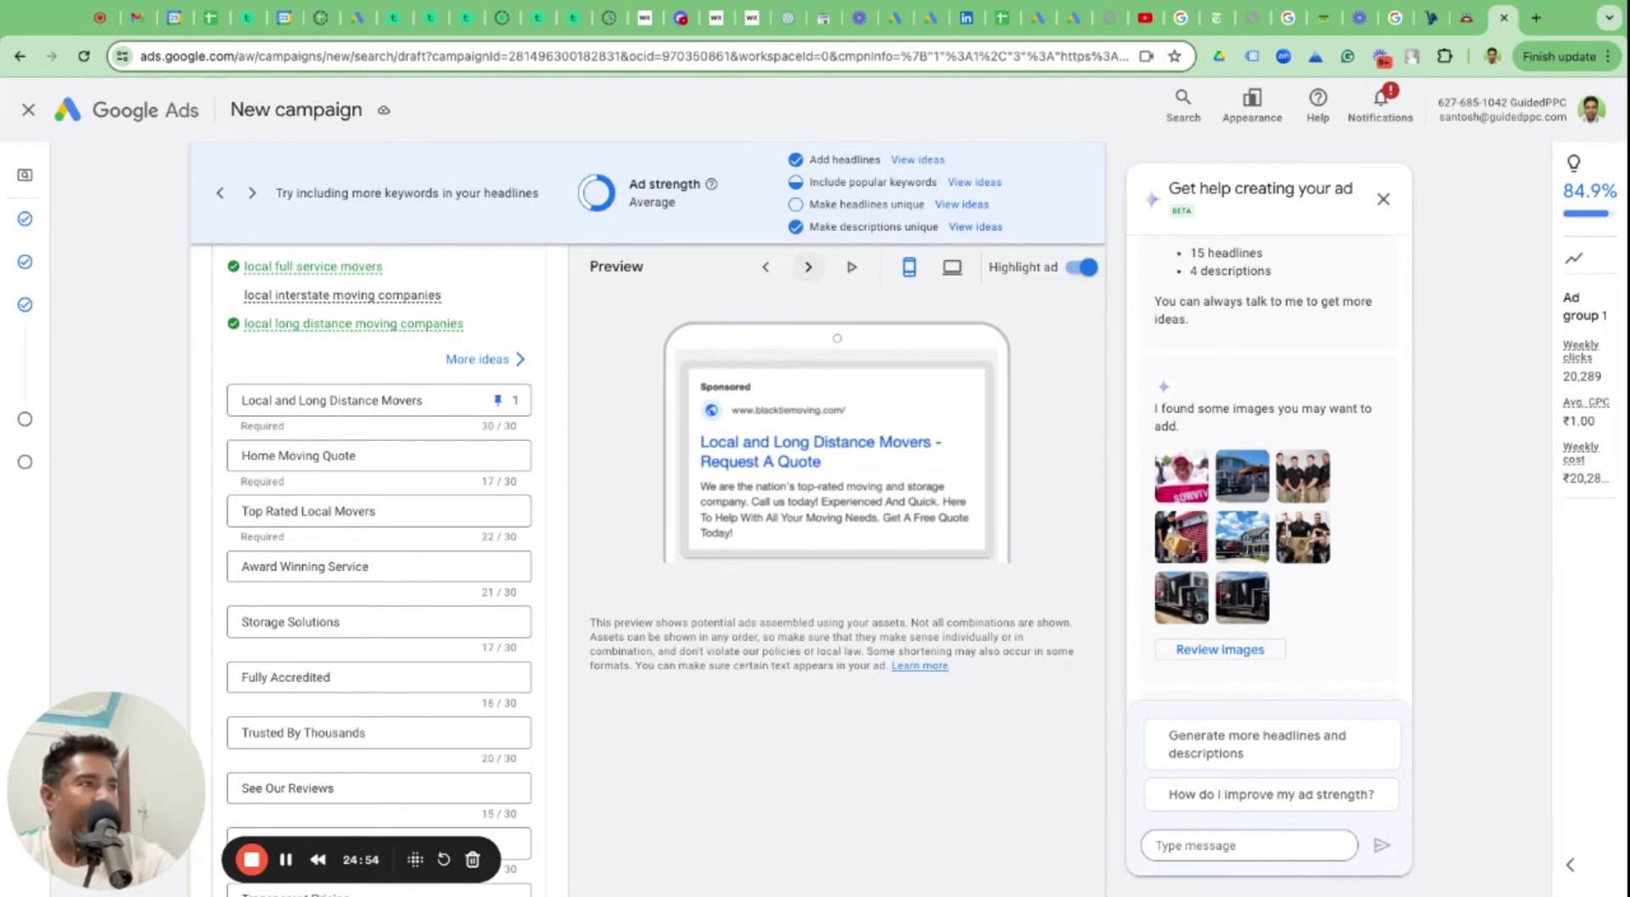
pyautogui.tripleClick(632, 184)
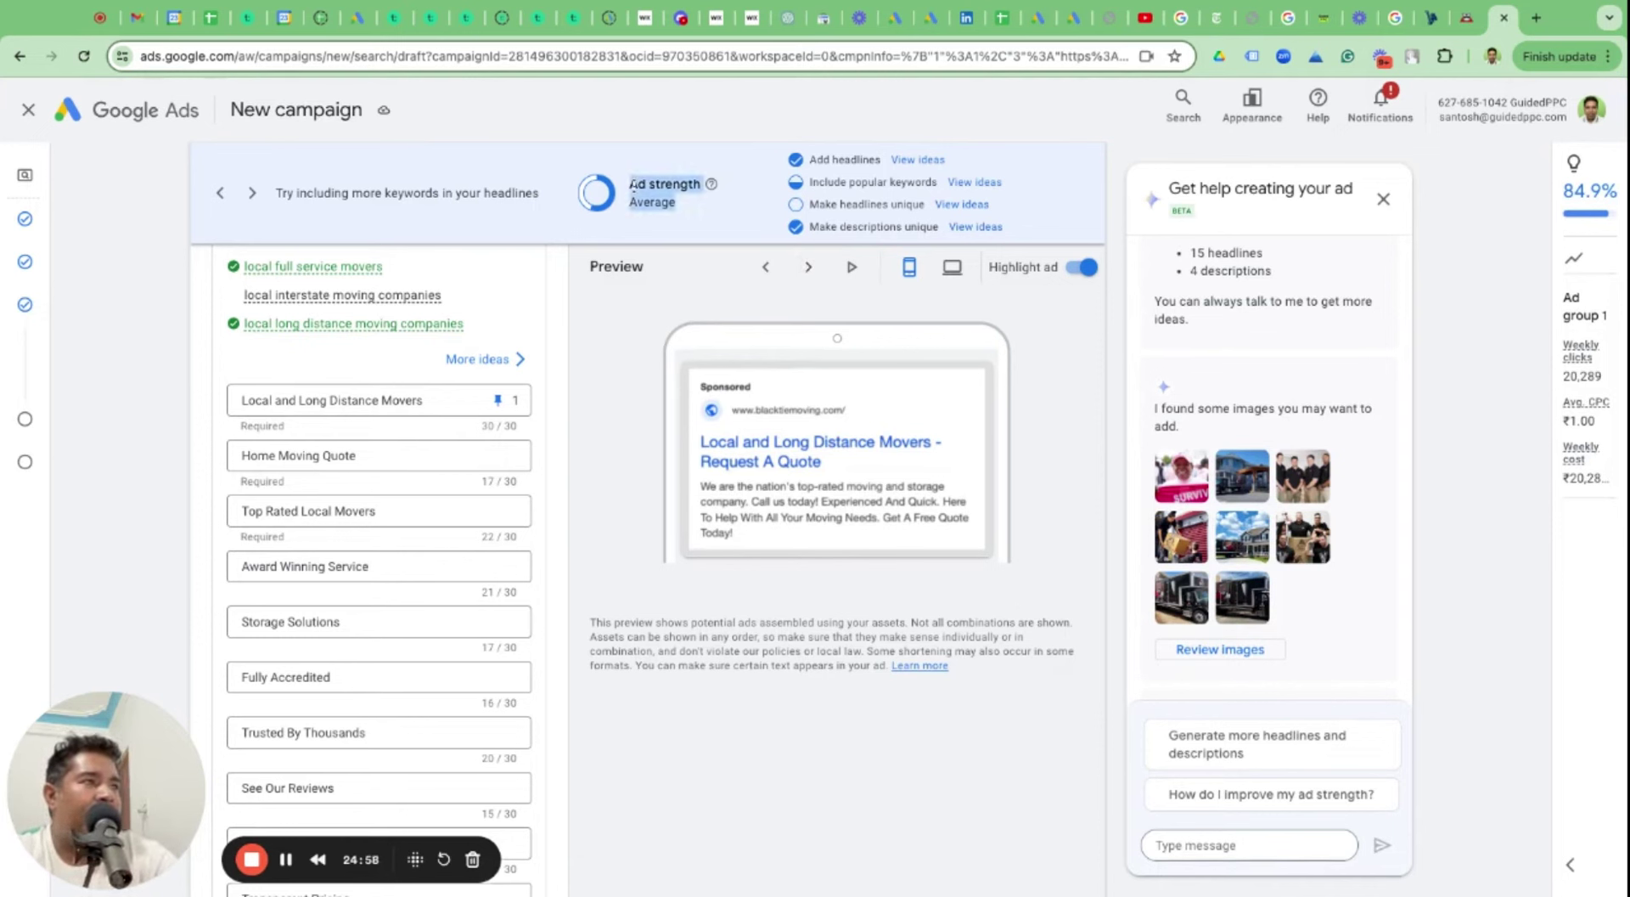
# Let "Local and Long Distance Movers" show in any unpinned position again and recheck the ad strength.
pyautogui.click(497, 400)
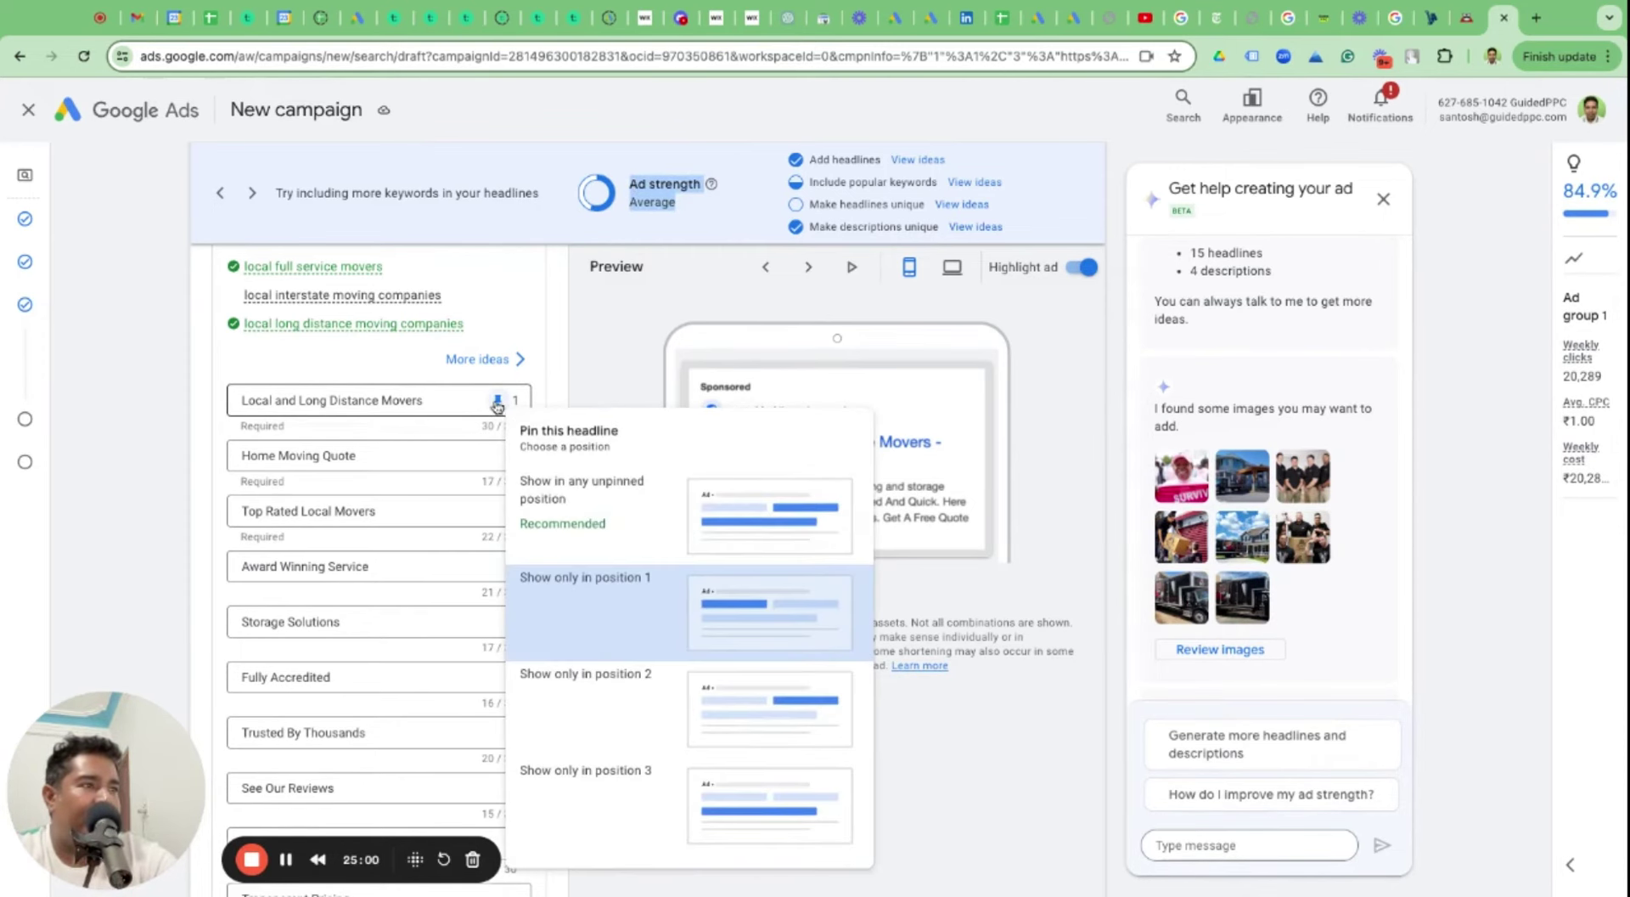
pyautogui.click(592, 538)
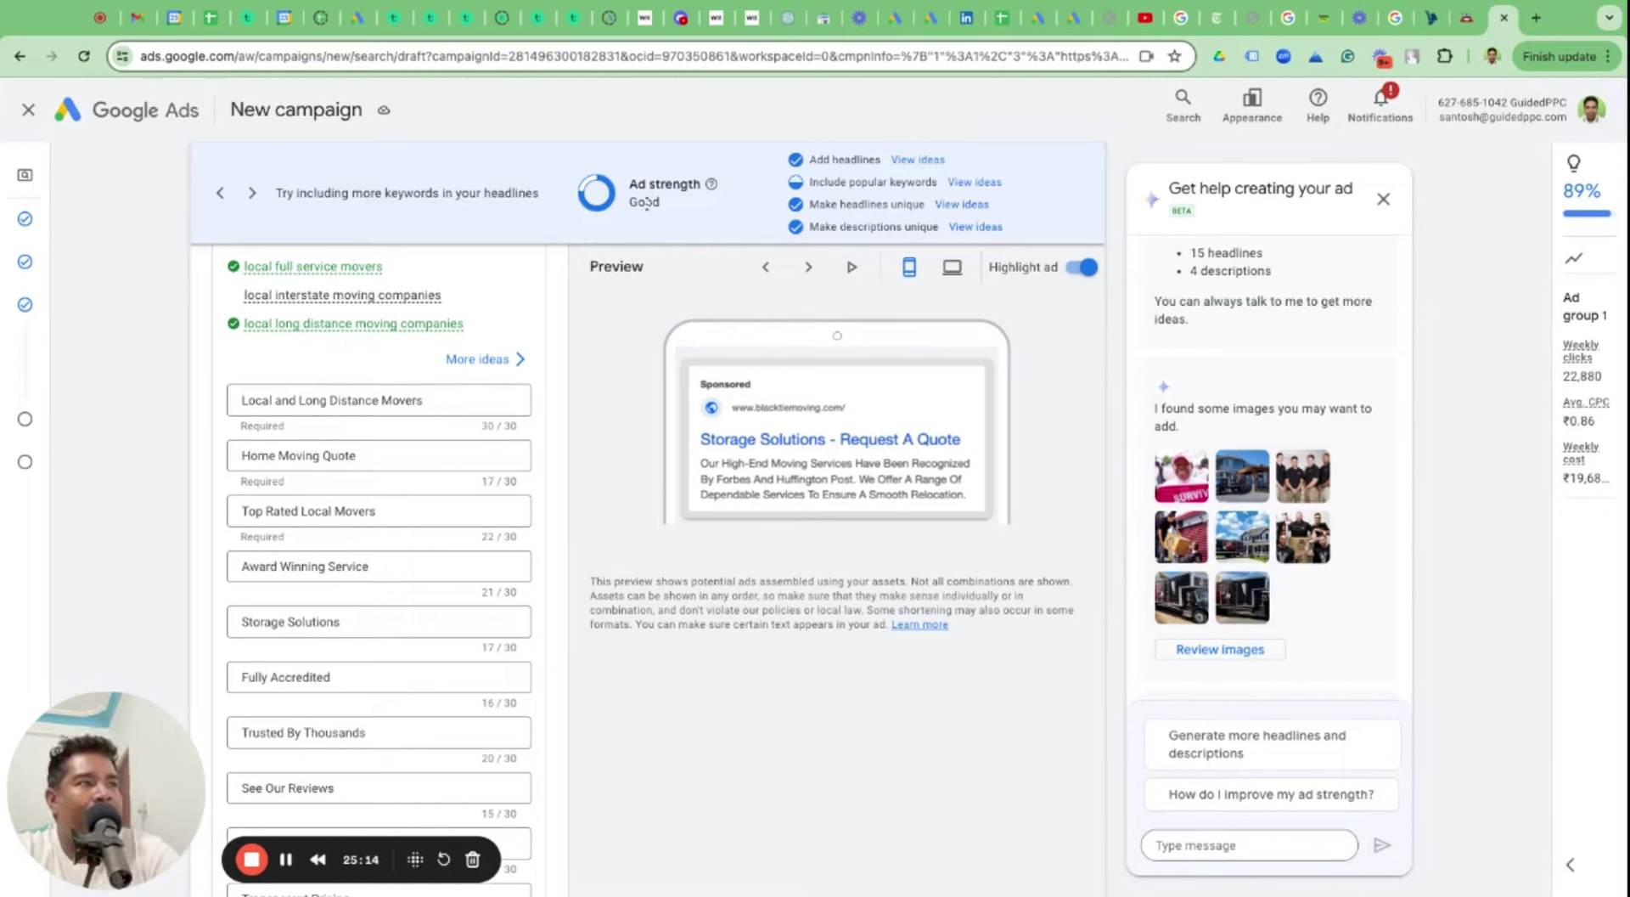
pyautogui.click(408, 414)
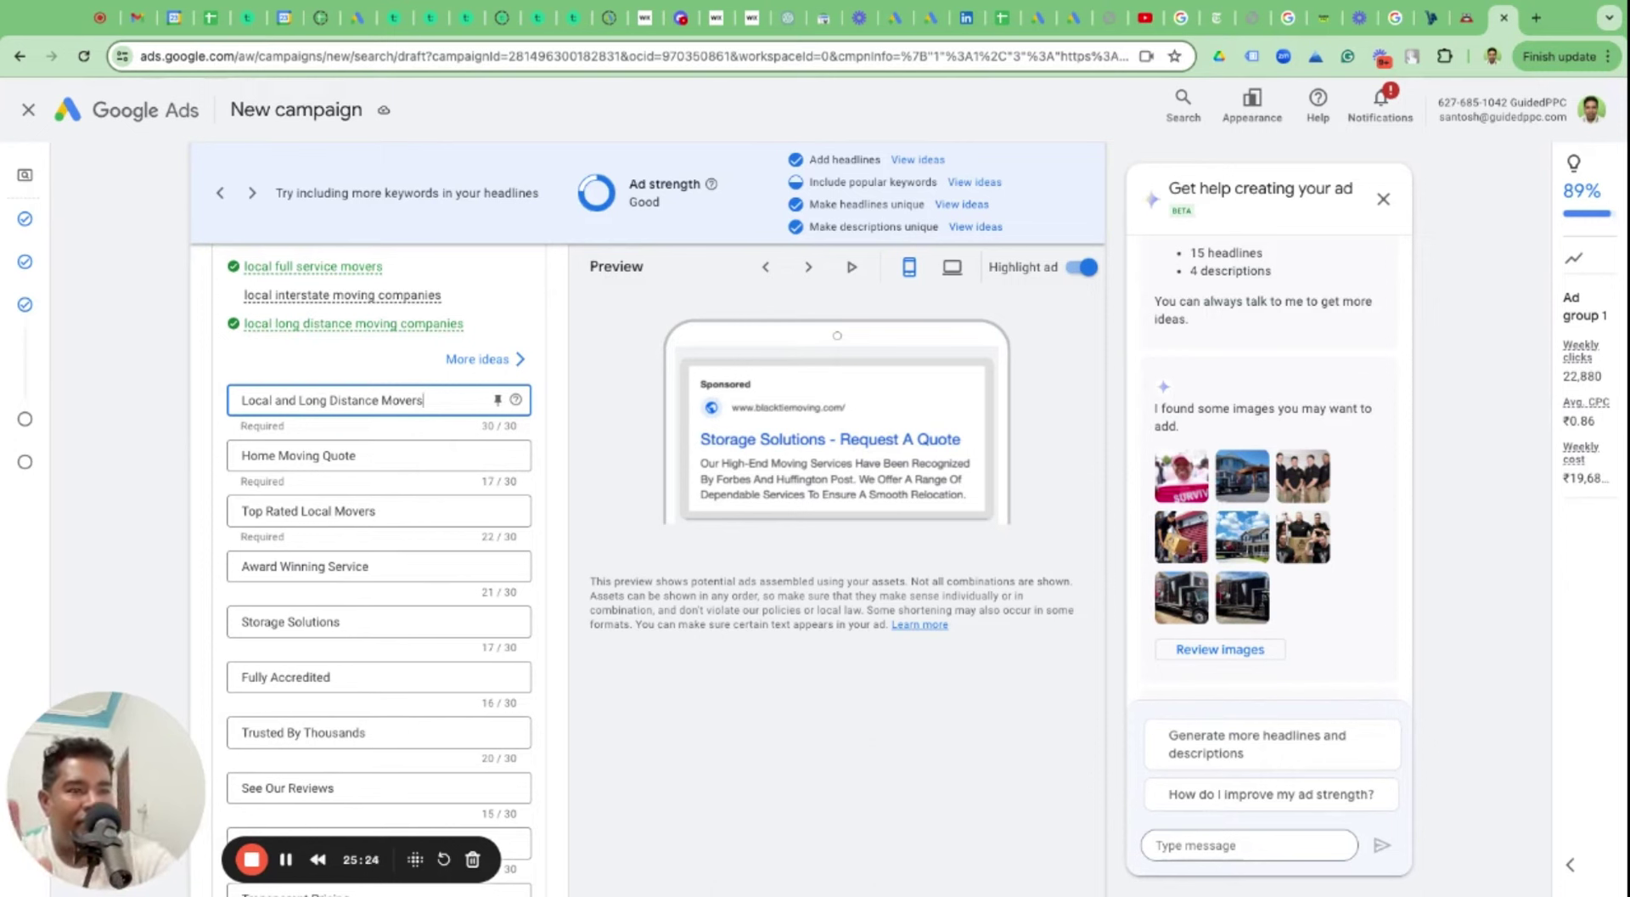
pyautogui.moveTo(703, 184); pyautogui.dragTo(633, 185)
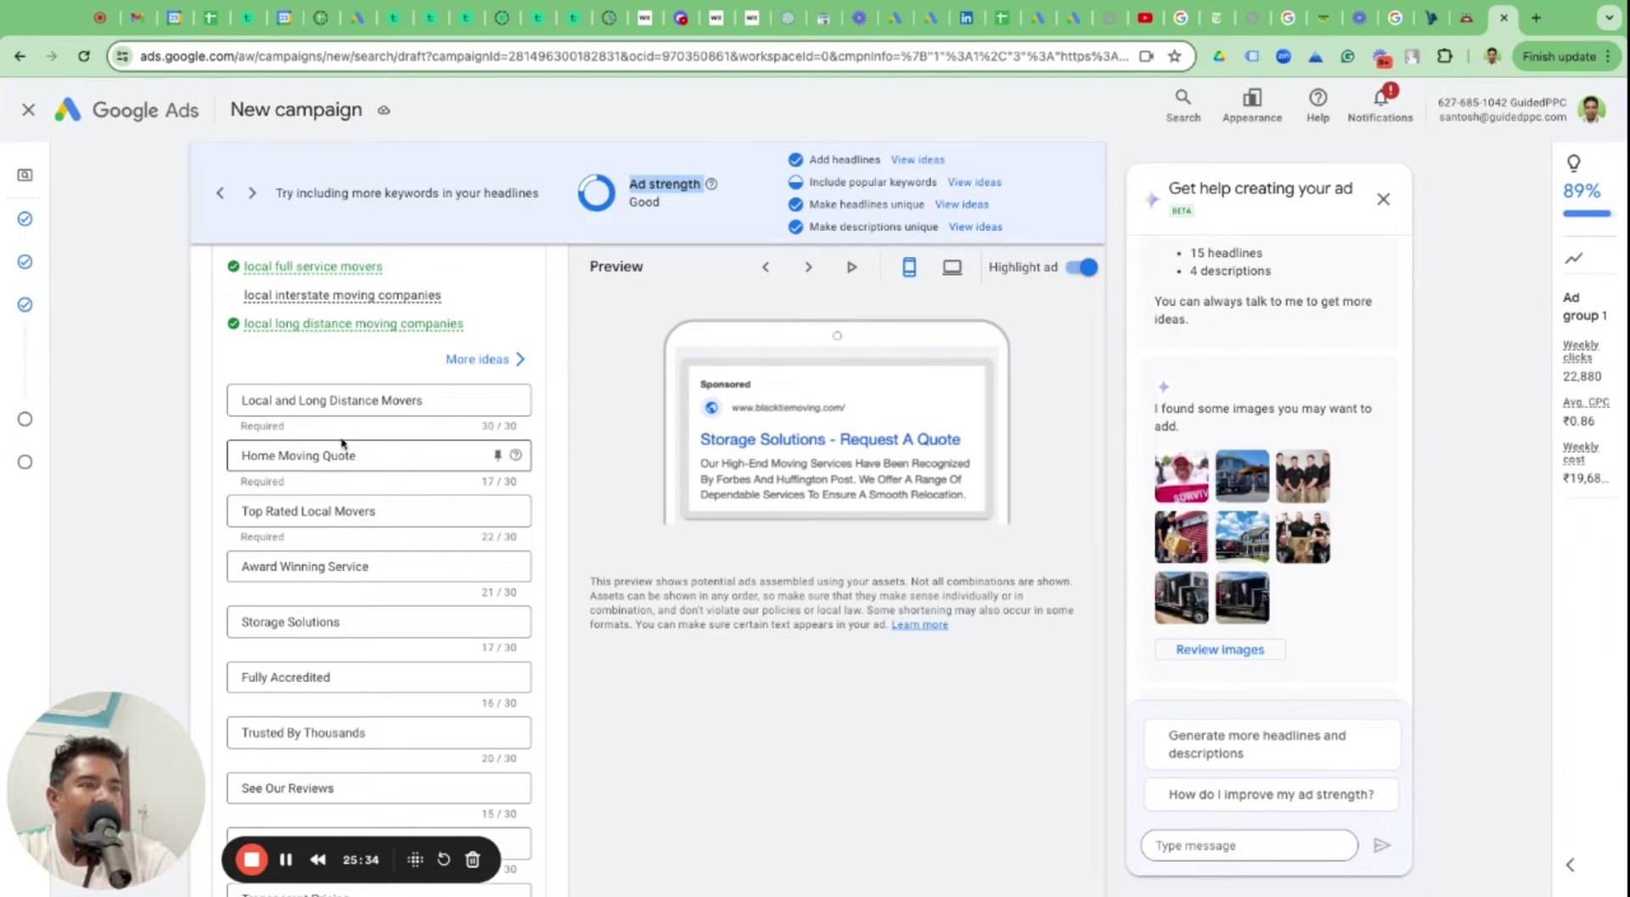
pyautogui.click(389, 399)
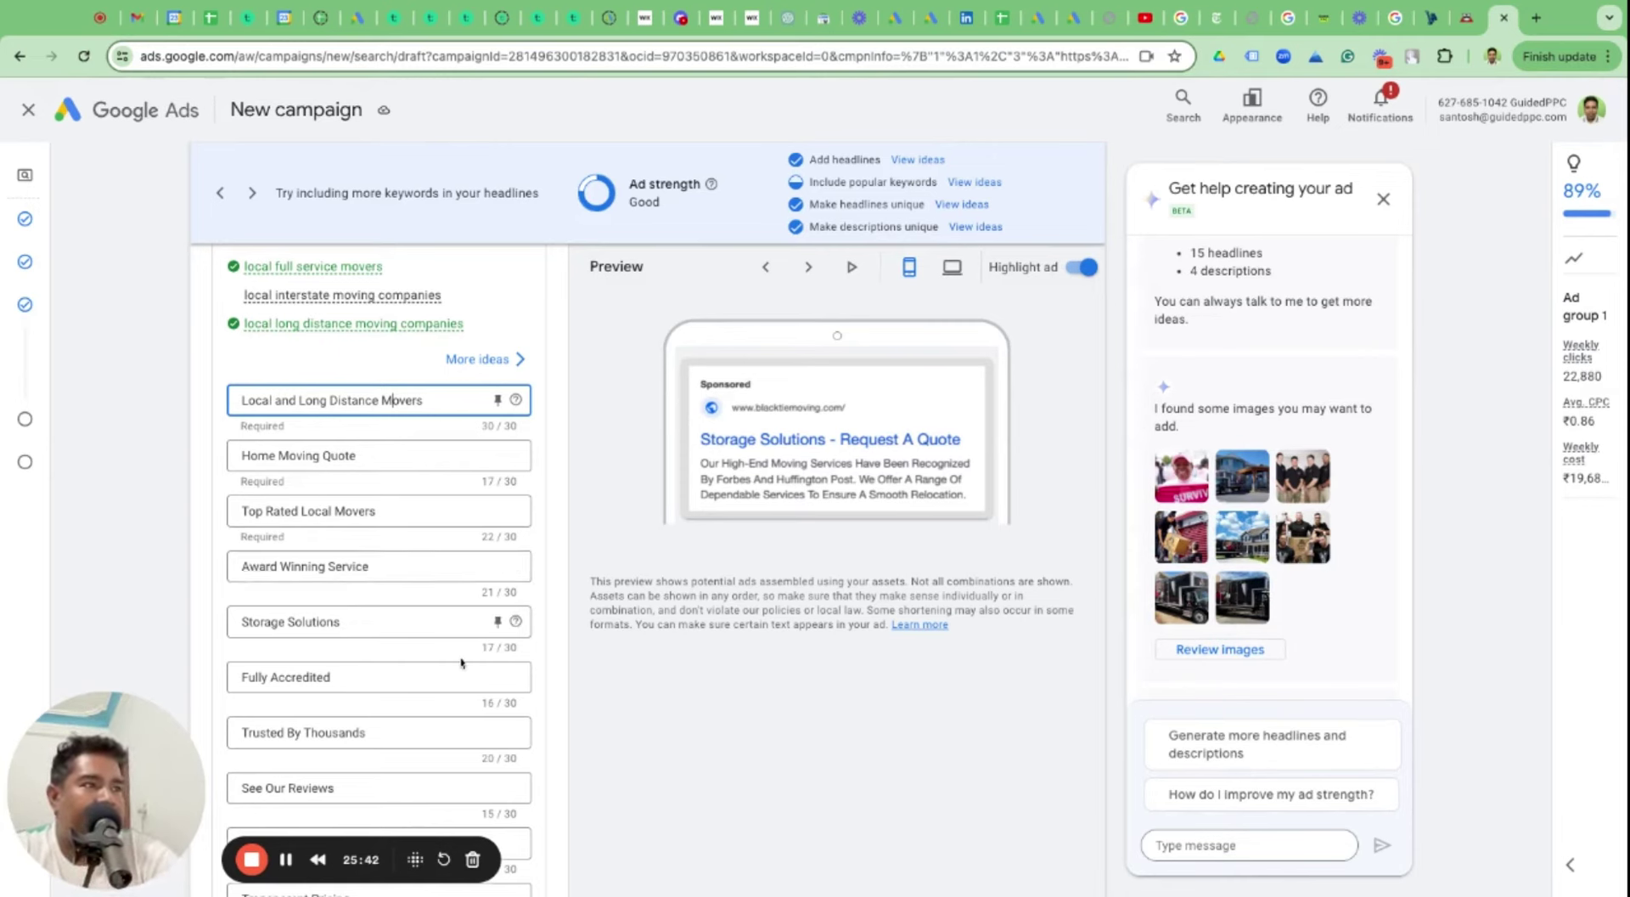
# Compare the ad descriptions with the "Featured In" and services sections of the Black Tie Moving page.
pyautogui.scroll(-10, 462, 662)
pyautogui.scroll(-1, 462, 662)
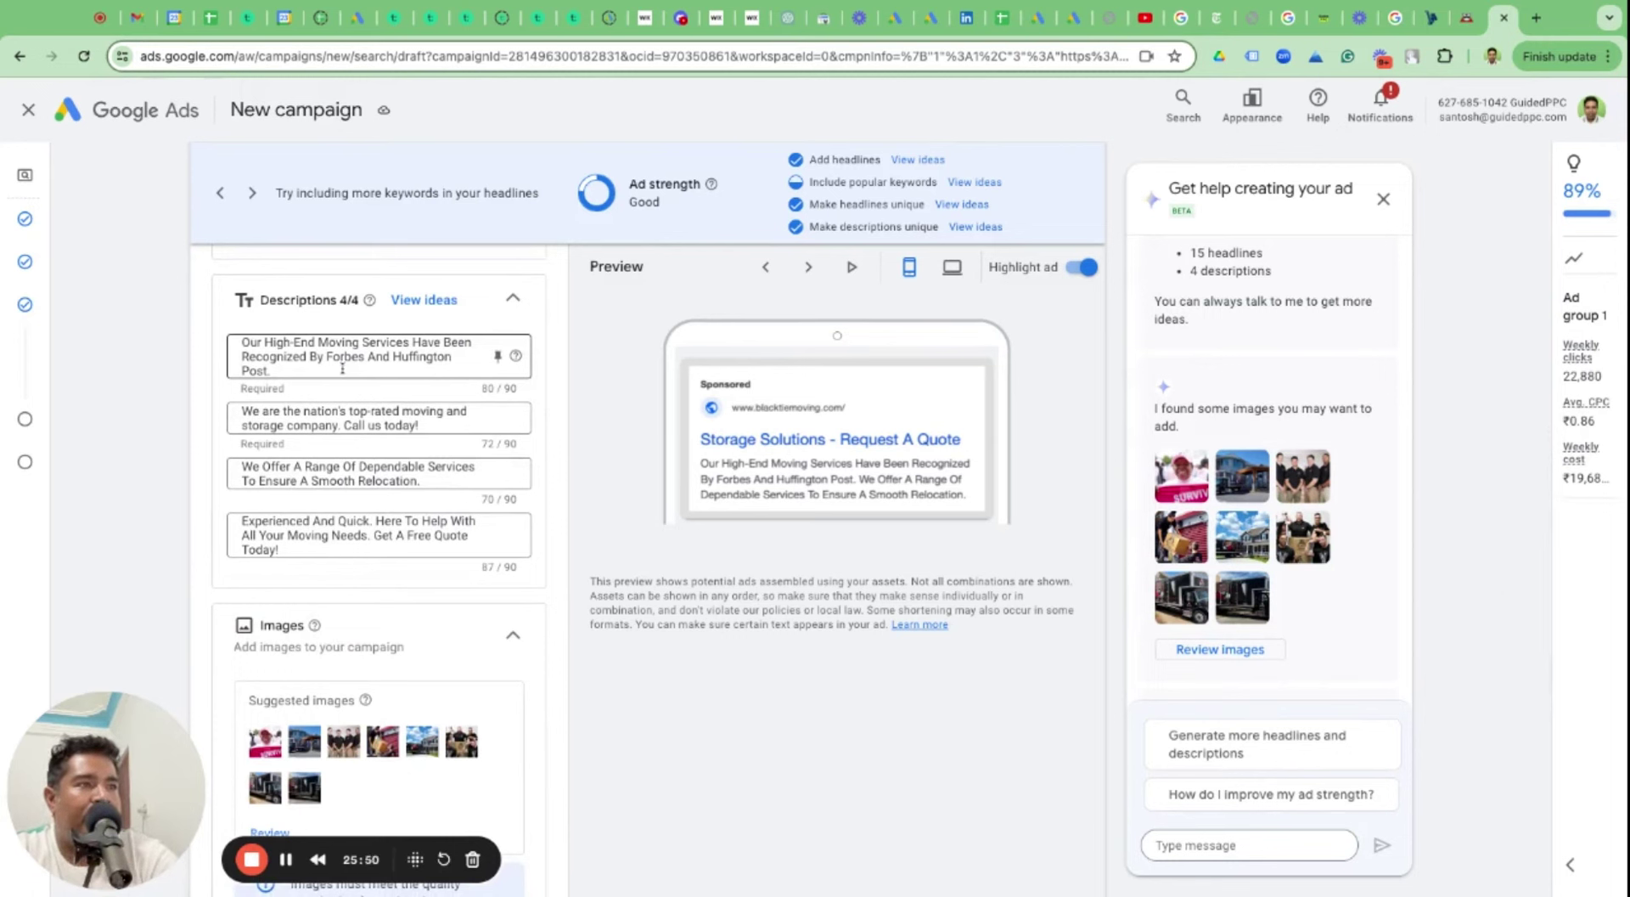
pyautogui.click(1467, 17)
pyautogui.scroll(-8, 583, 459)
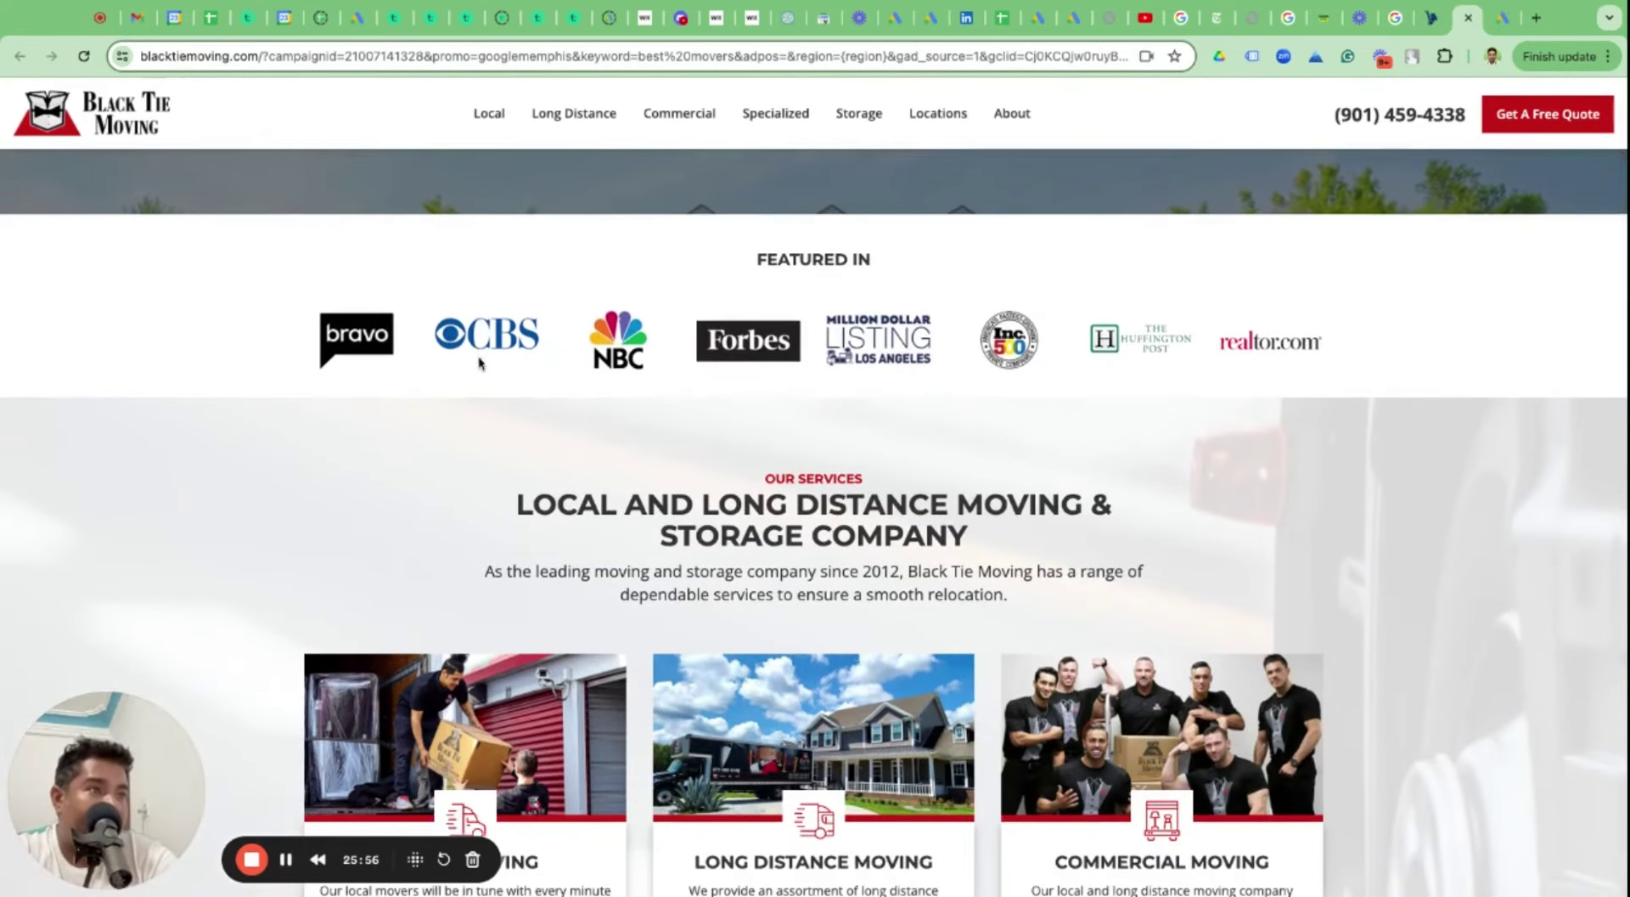
pyautogui.click(1500, 23)
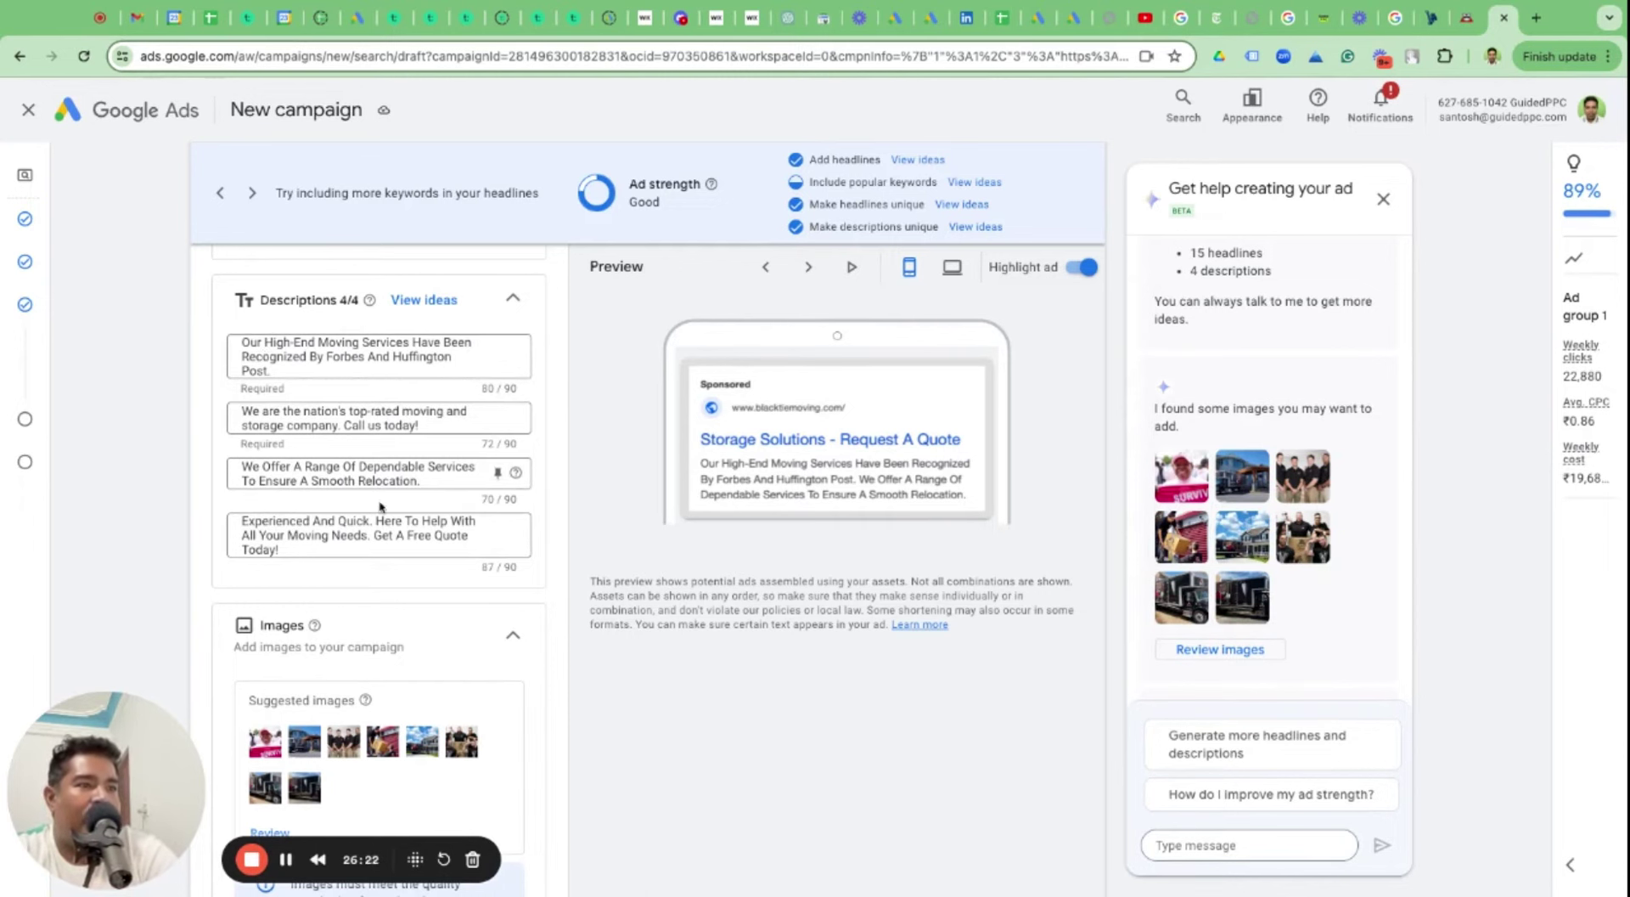
# Review the images, business name, business logo, sitelinks and callouts sections of the ad draft.
pyautogui.scroll(-3, 380, 506)
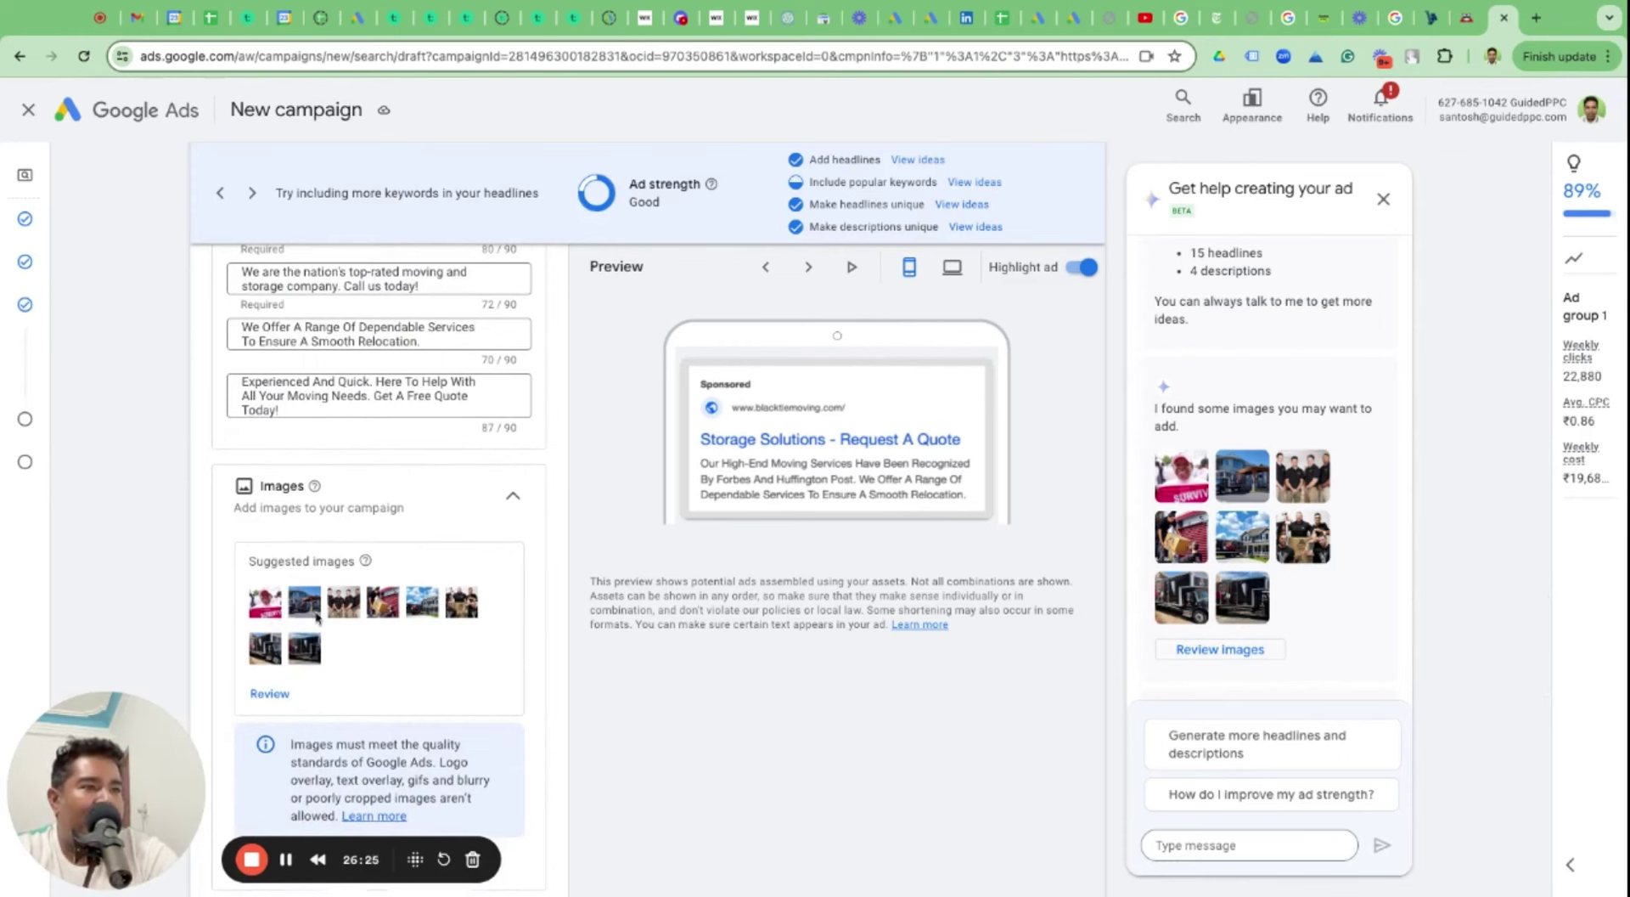
pyautogui.scroll(-10, 353, 698)
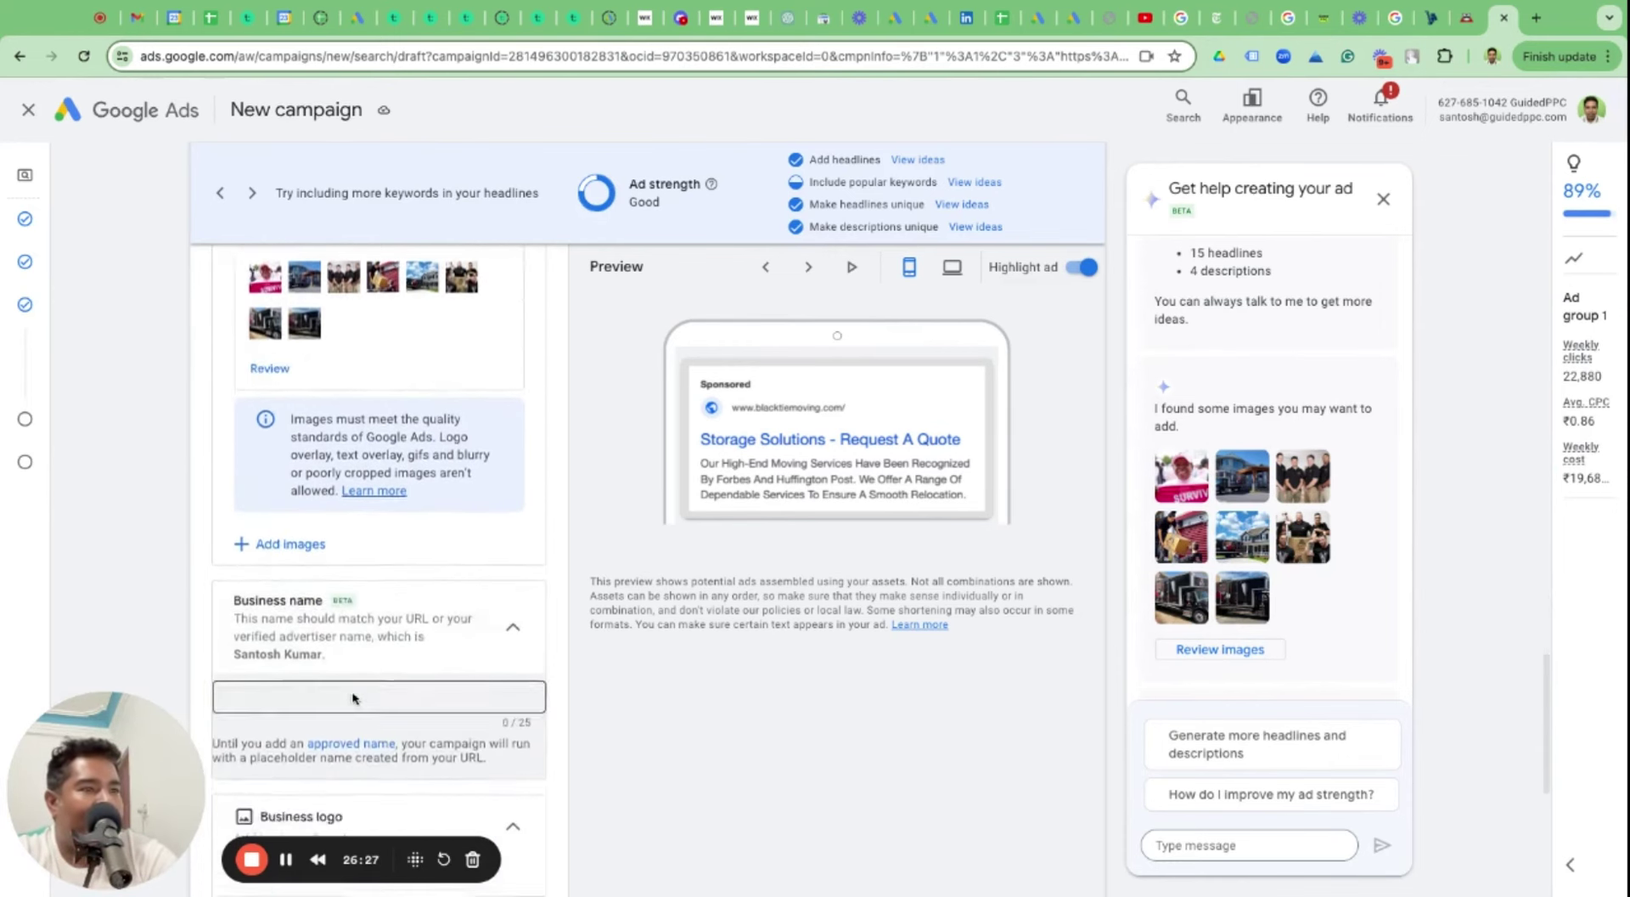
pyautogui.scroll(-1, 380, 552)
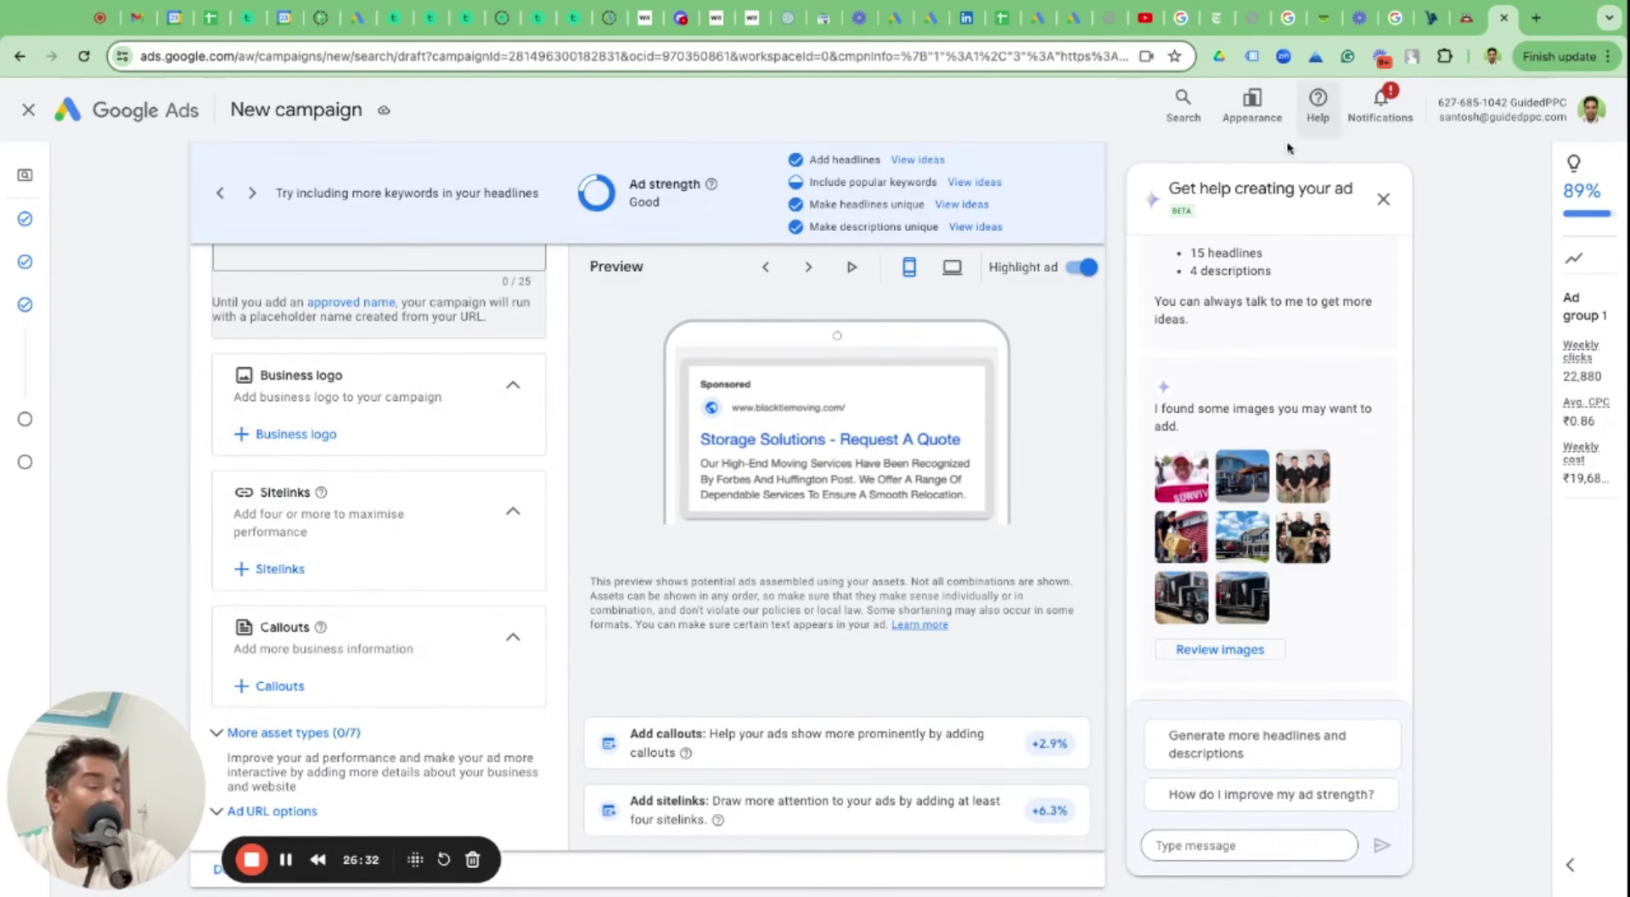
pyautogui.click(1465, 19)
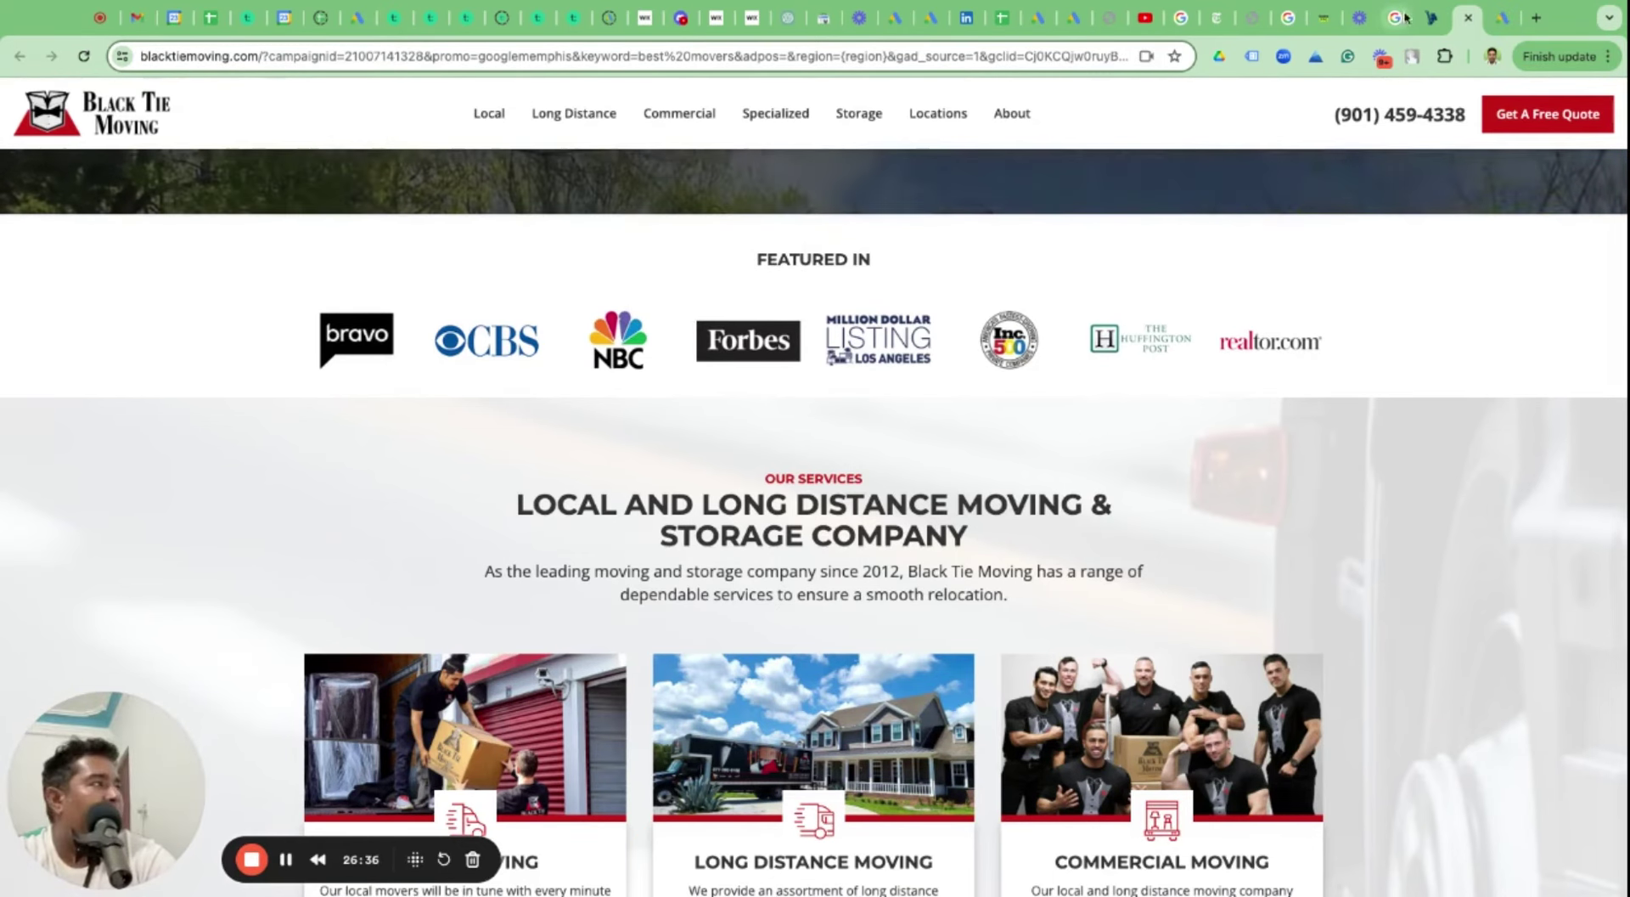
pyautogui.click(1503, 17)
pyautogui.scroll(-2, 510, 583)
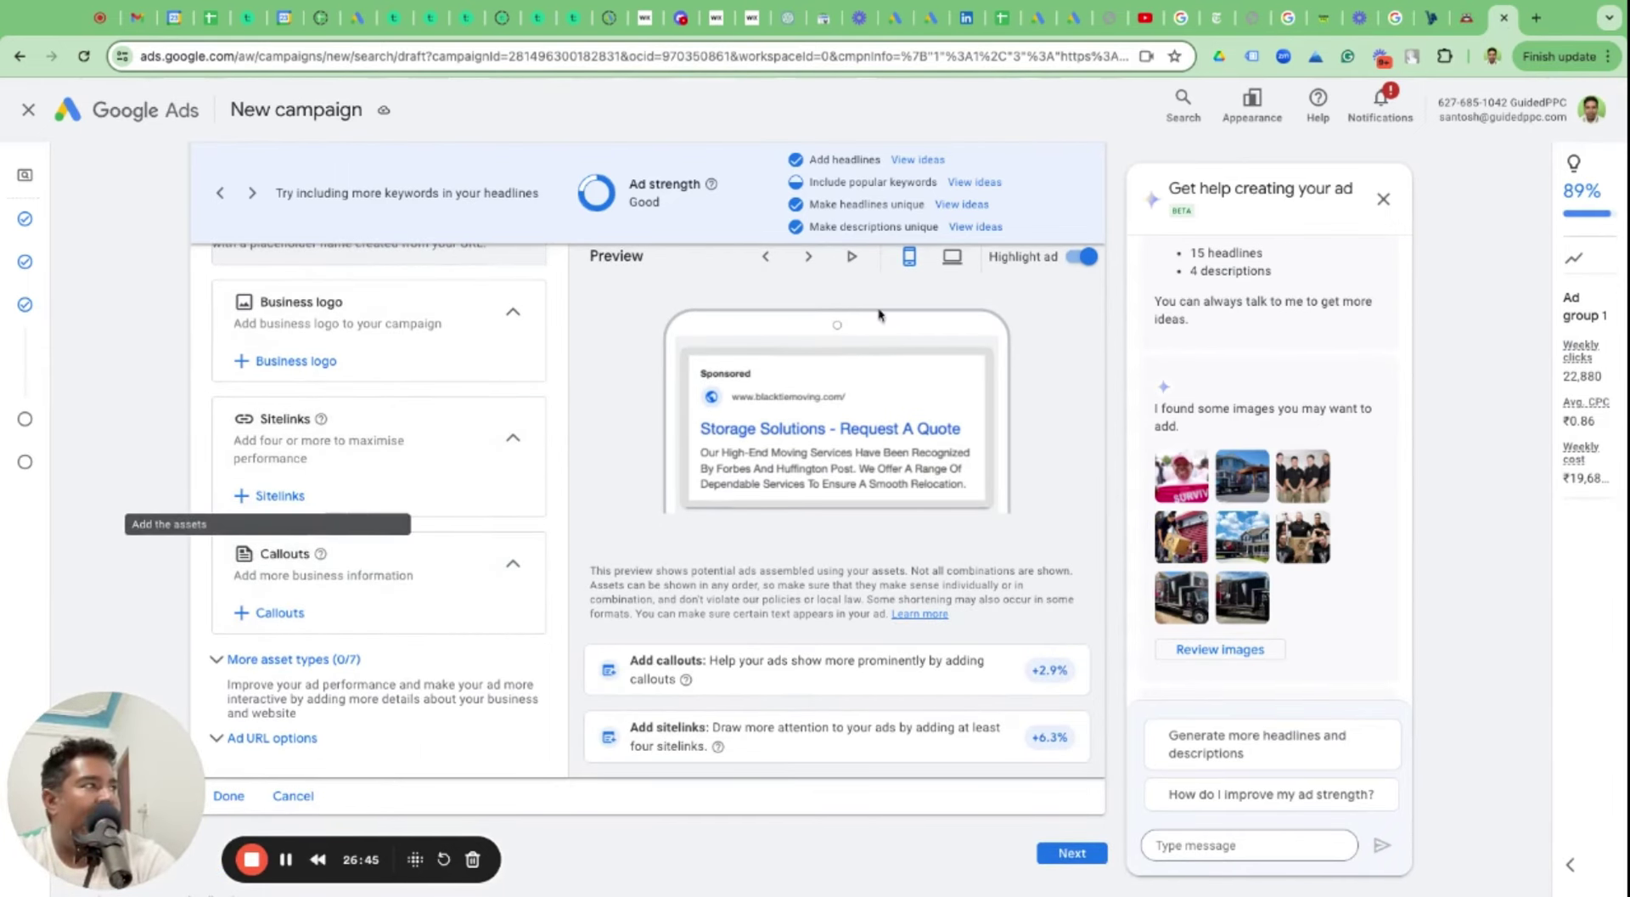
# Examine the sitelinks under Black Tie Moving's sponsored result in the Google search for "moving companies in usa", highlighting "Apartment Movers" and "Careers".
pyautogui.click(1460, 28)
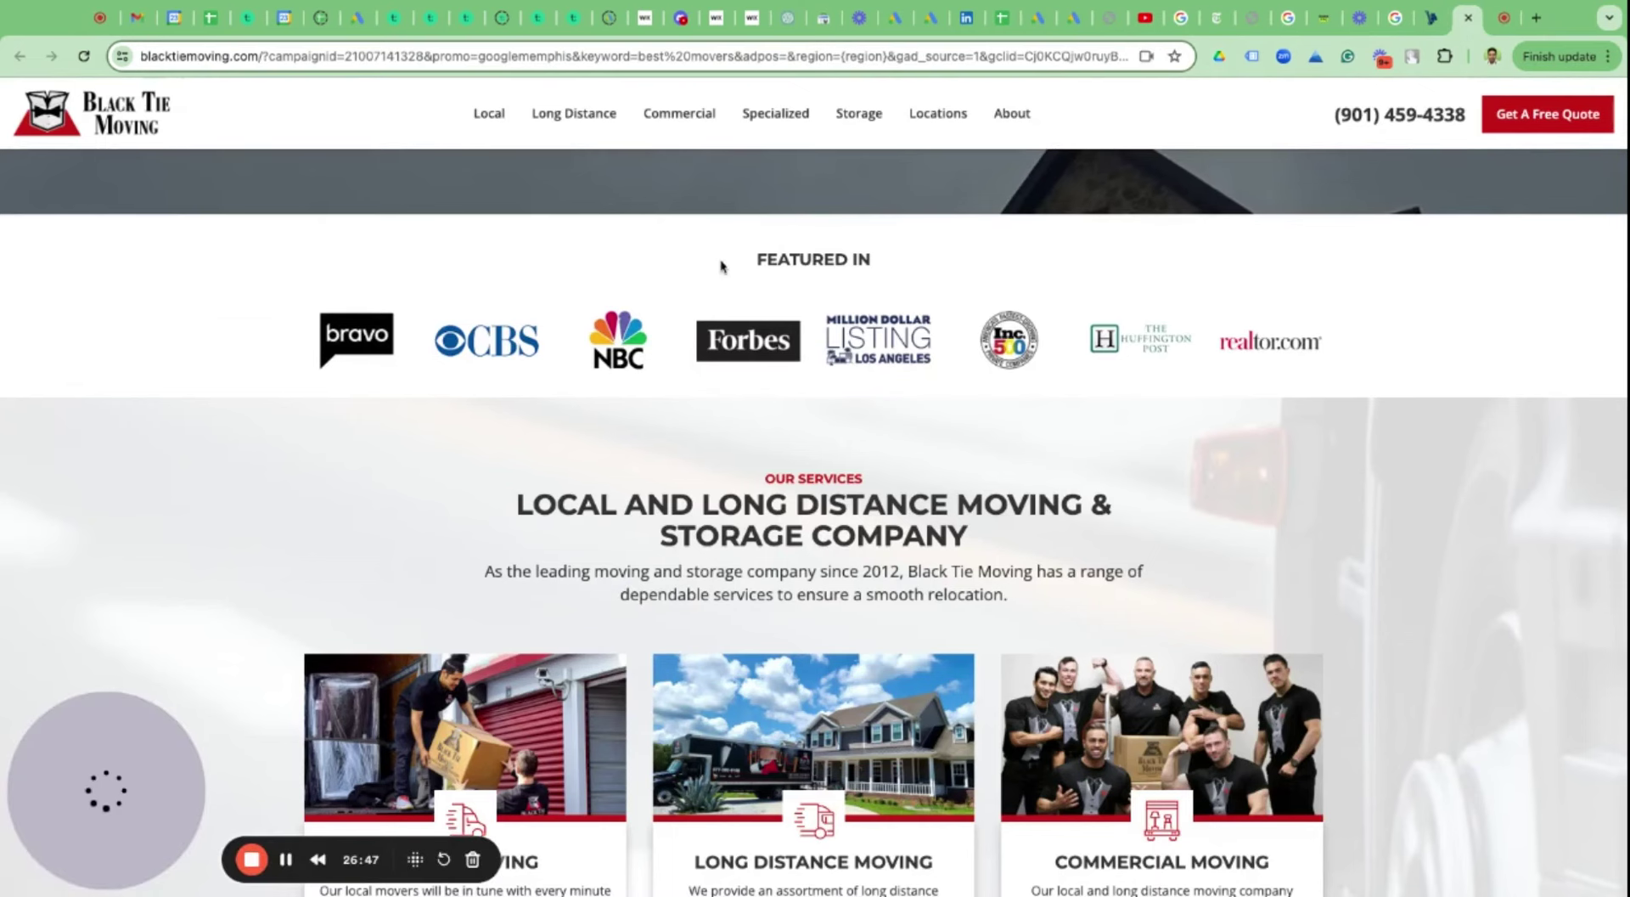
pyautogui.scroll(10, 590, 452)
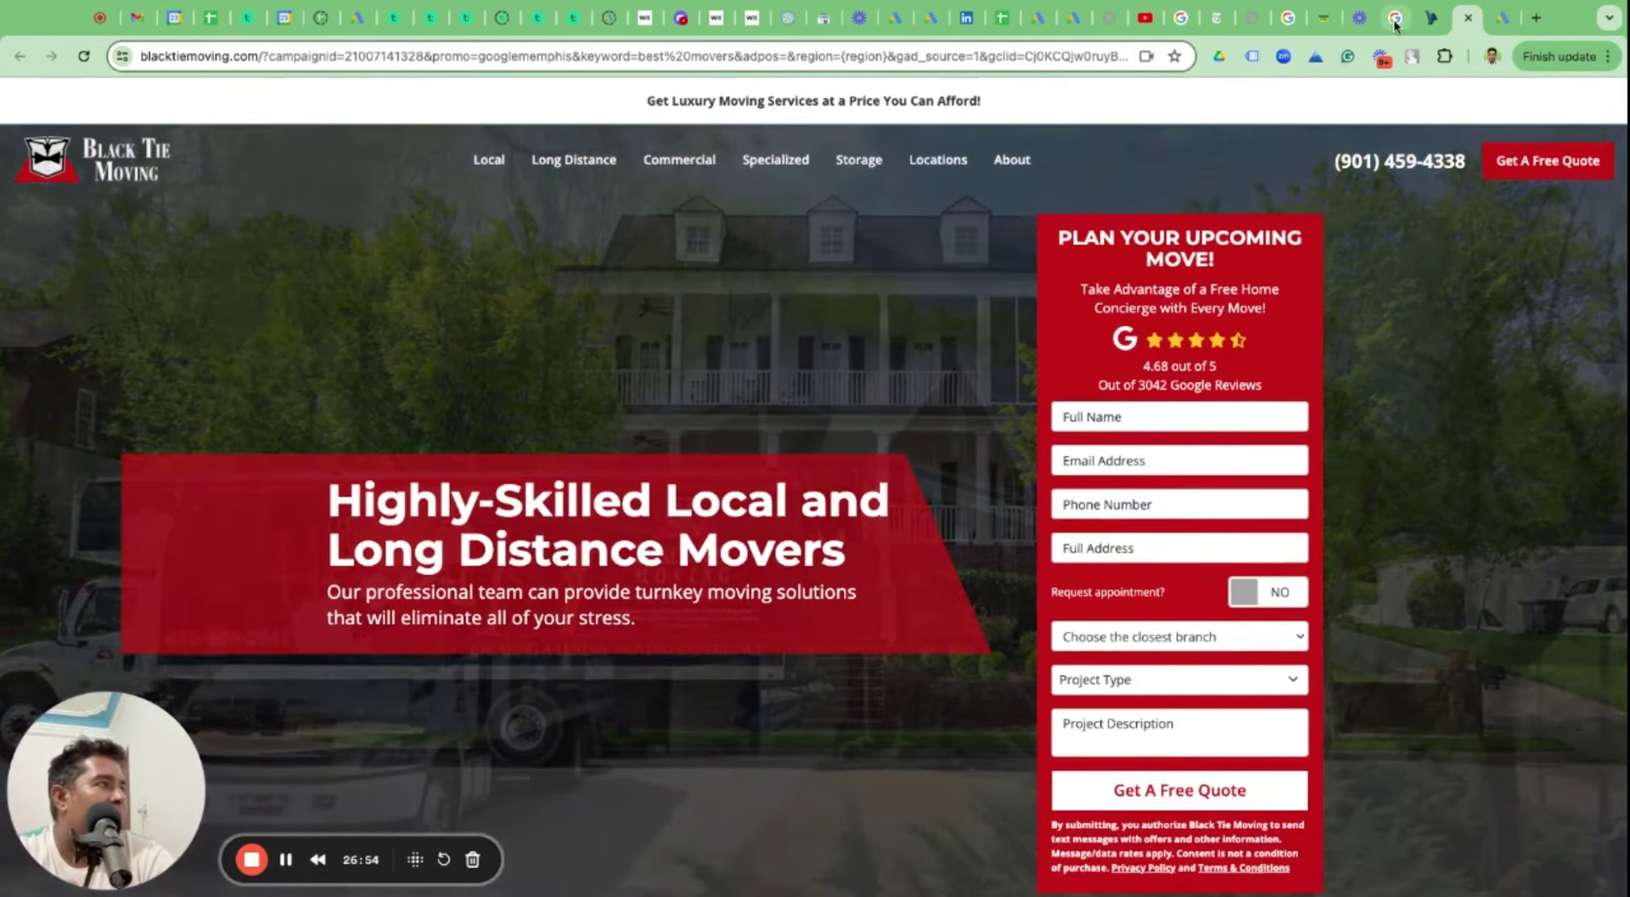
pyautogui.click(1394, 19)
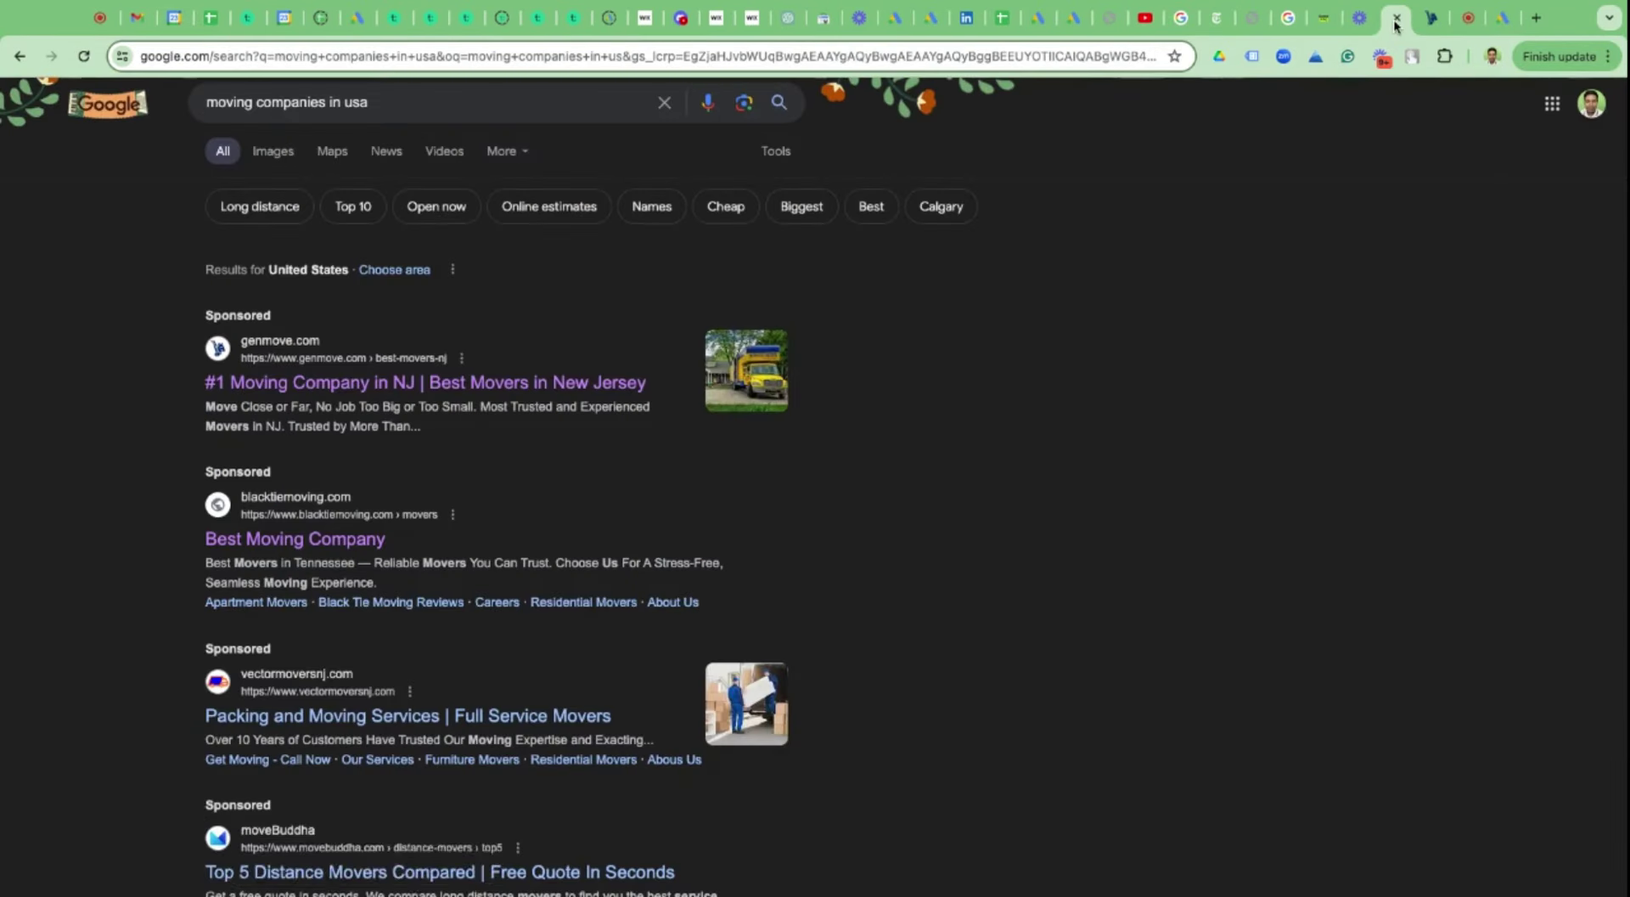
pyautogui.scroll(-1, 116, 489)
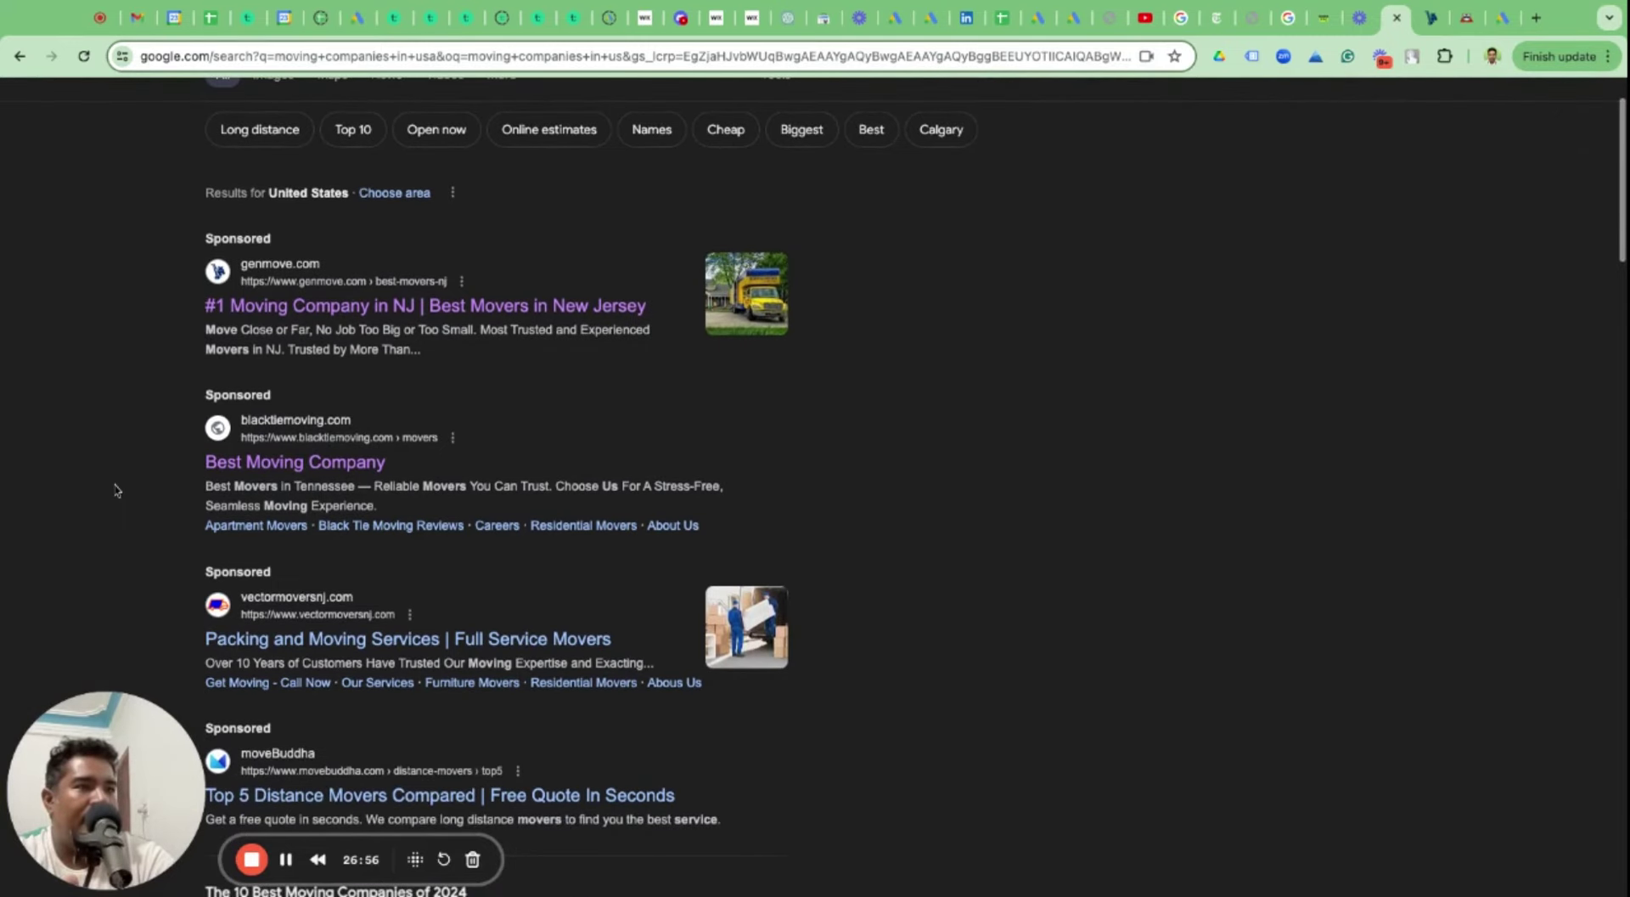
pyautogui.moveTo(197, 526); pyautogui.dragTo(308, 526)
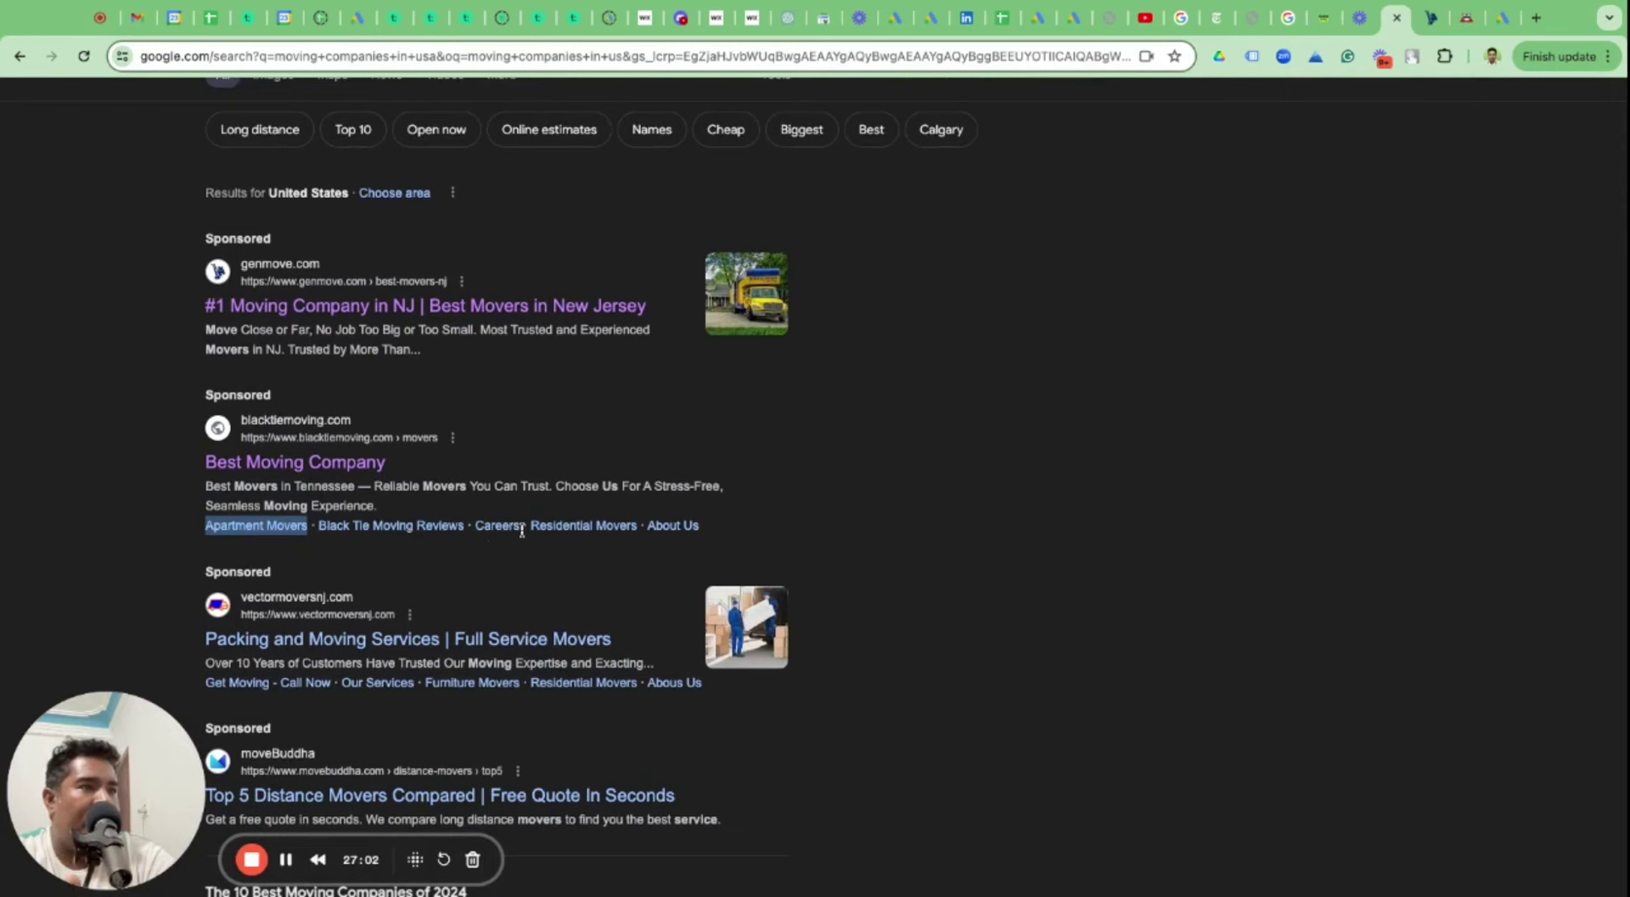
pyautogui.moveTo(525, 532); pyautogui.dragTo(474, 527)
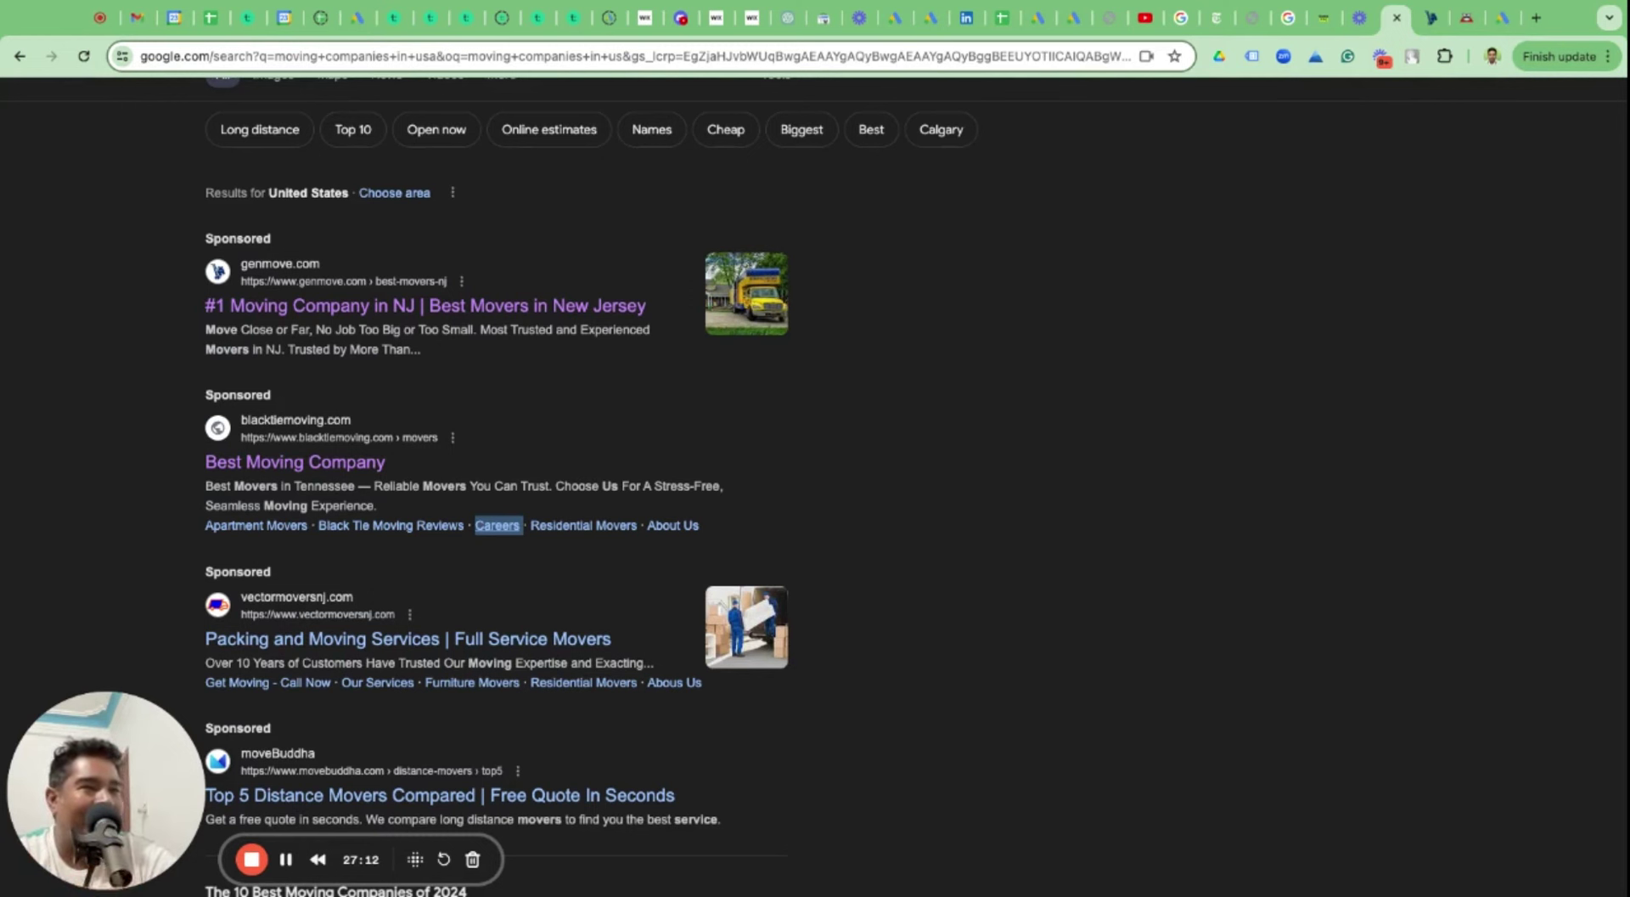
pyautogui.click(573, 556)
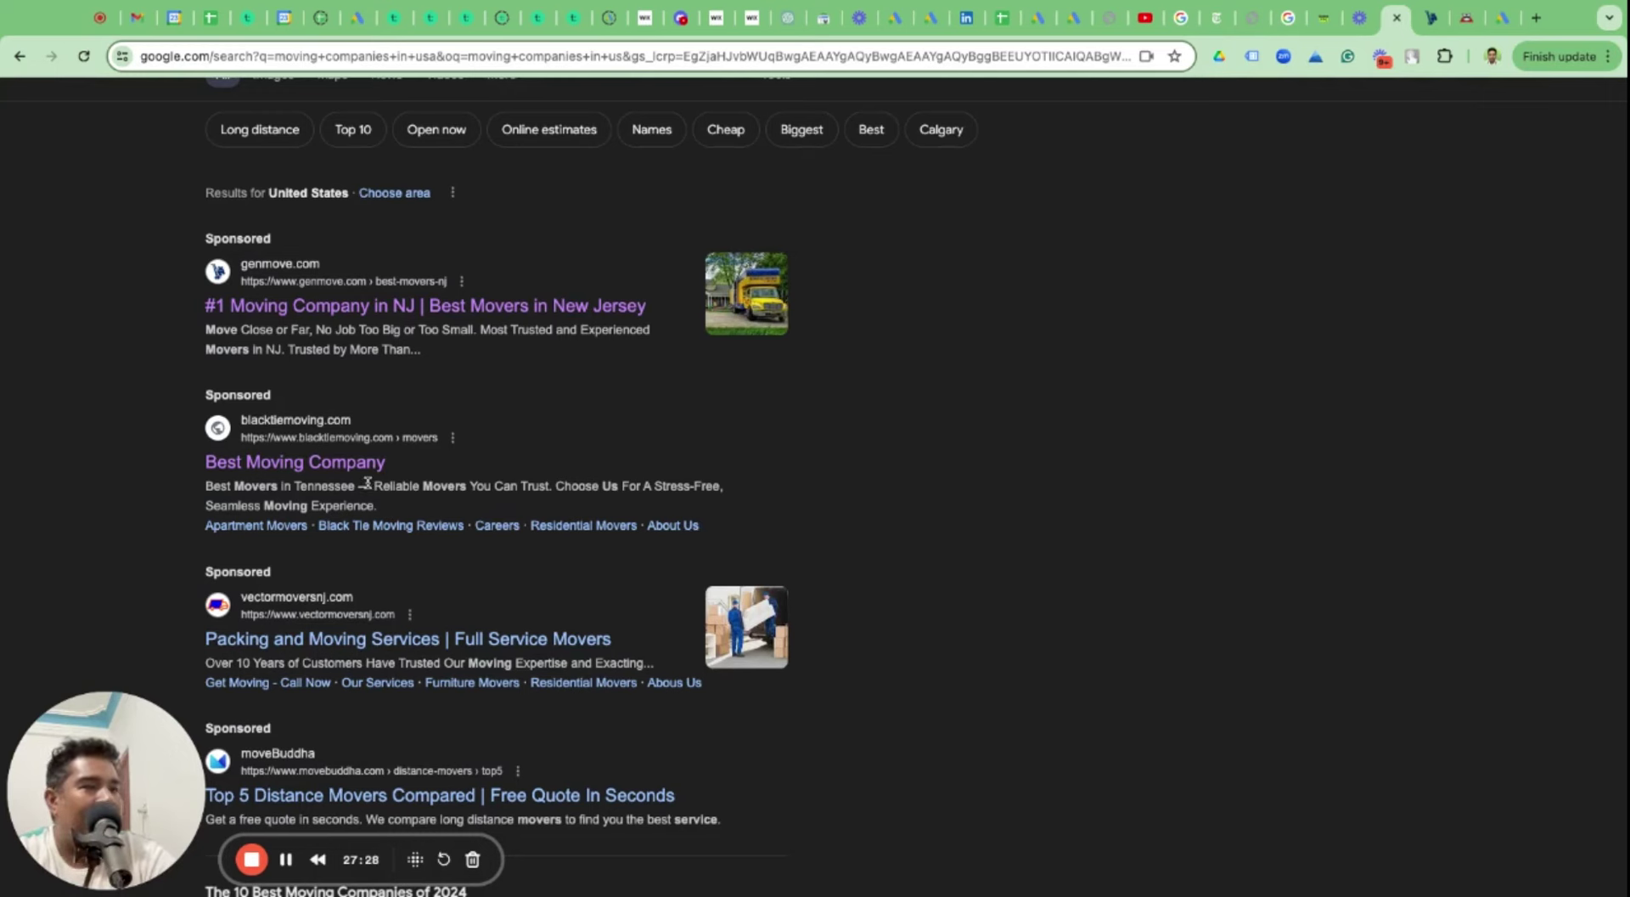
# Look through the Long Distance, Commercial and Specialized service pages listed on the Black Tie Moving site as sitelink candidates.
pyautogui.click(1468, 24)
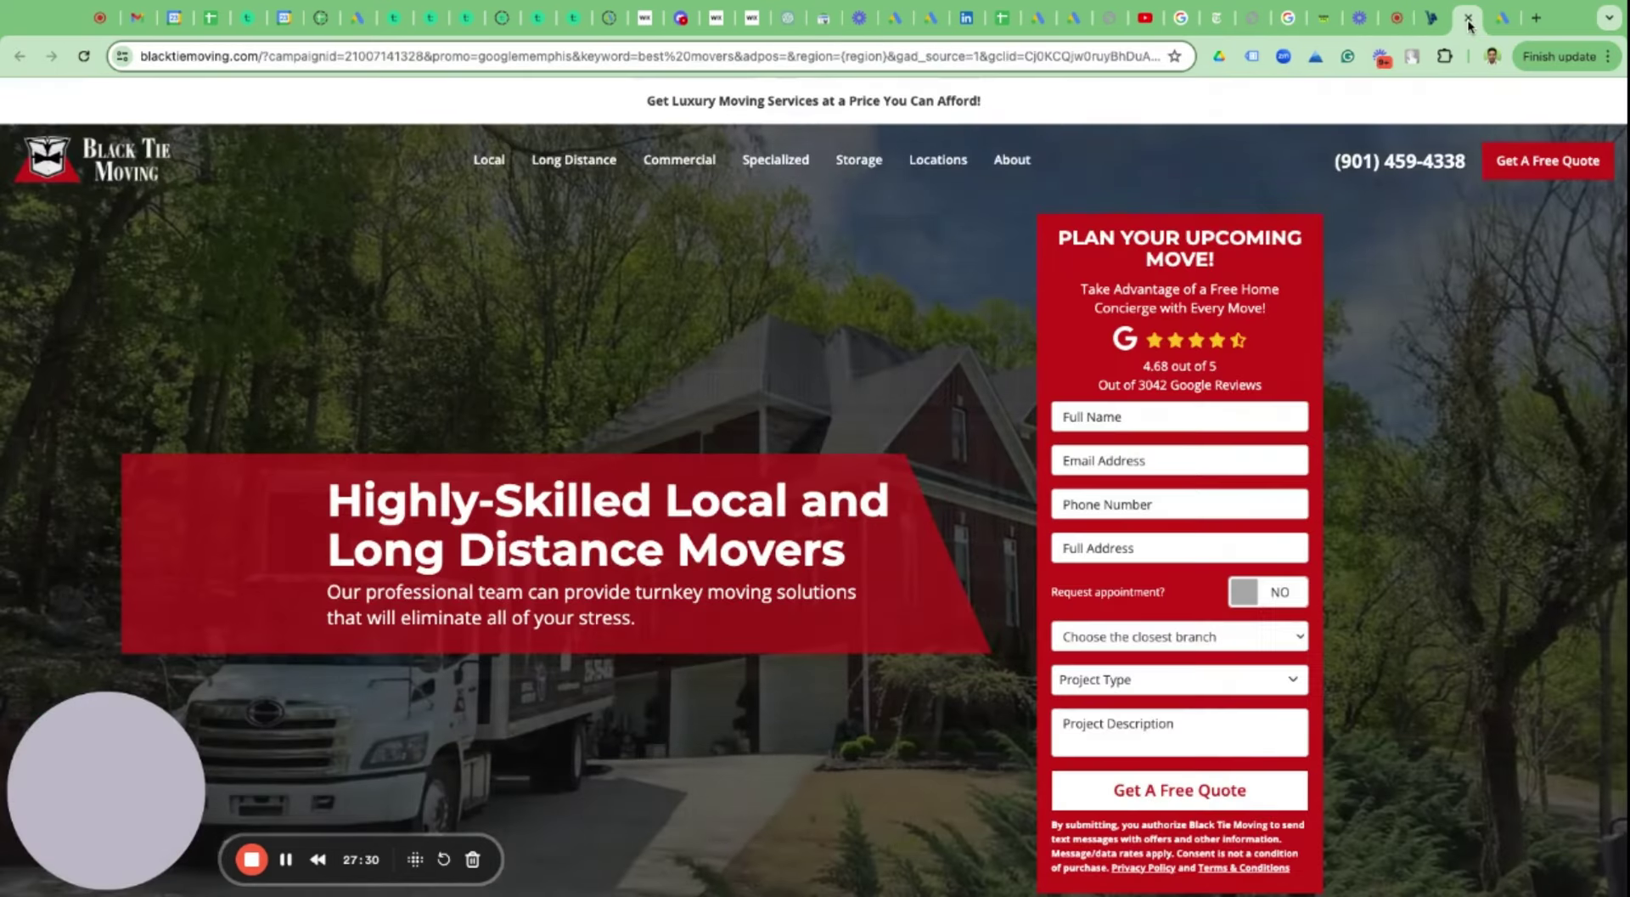
pyautogui.moveTo(603, 198)
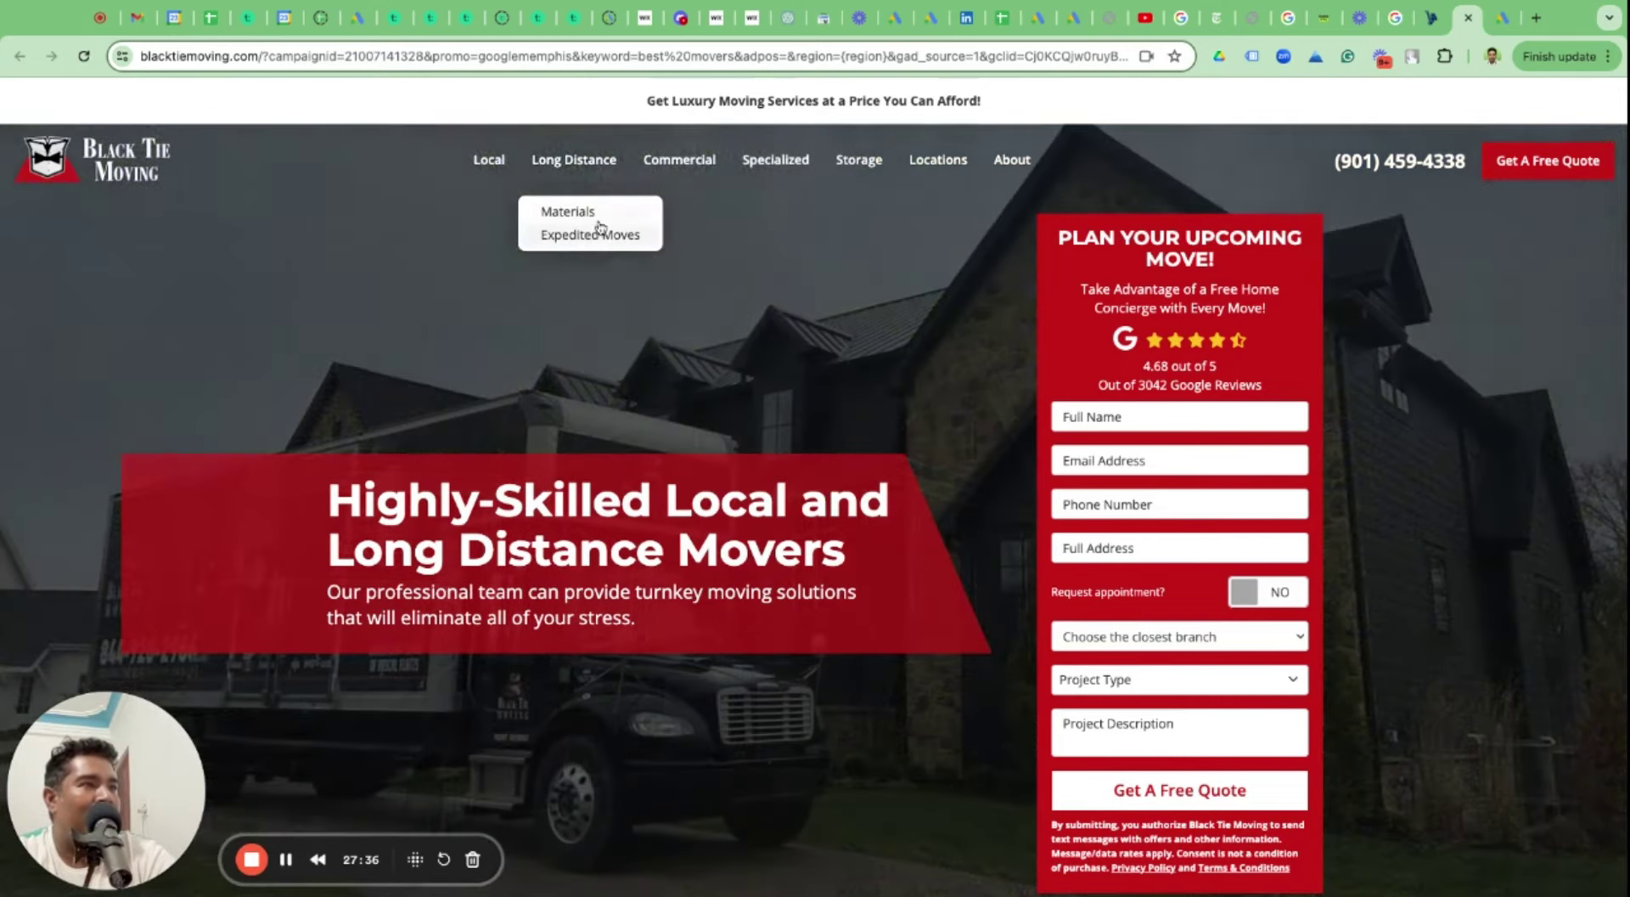
pyautogui.moveTo(697, 163)
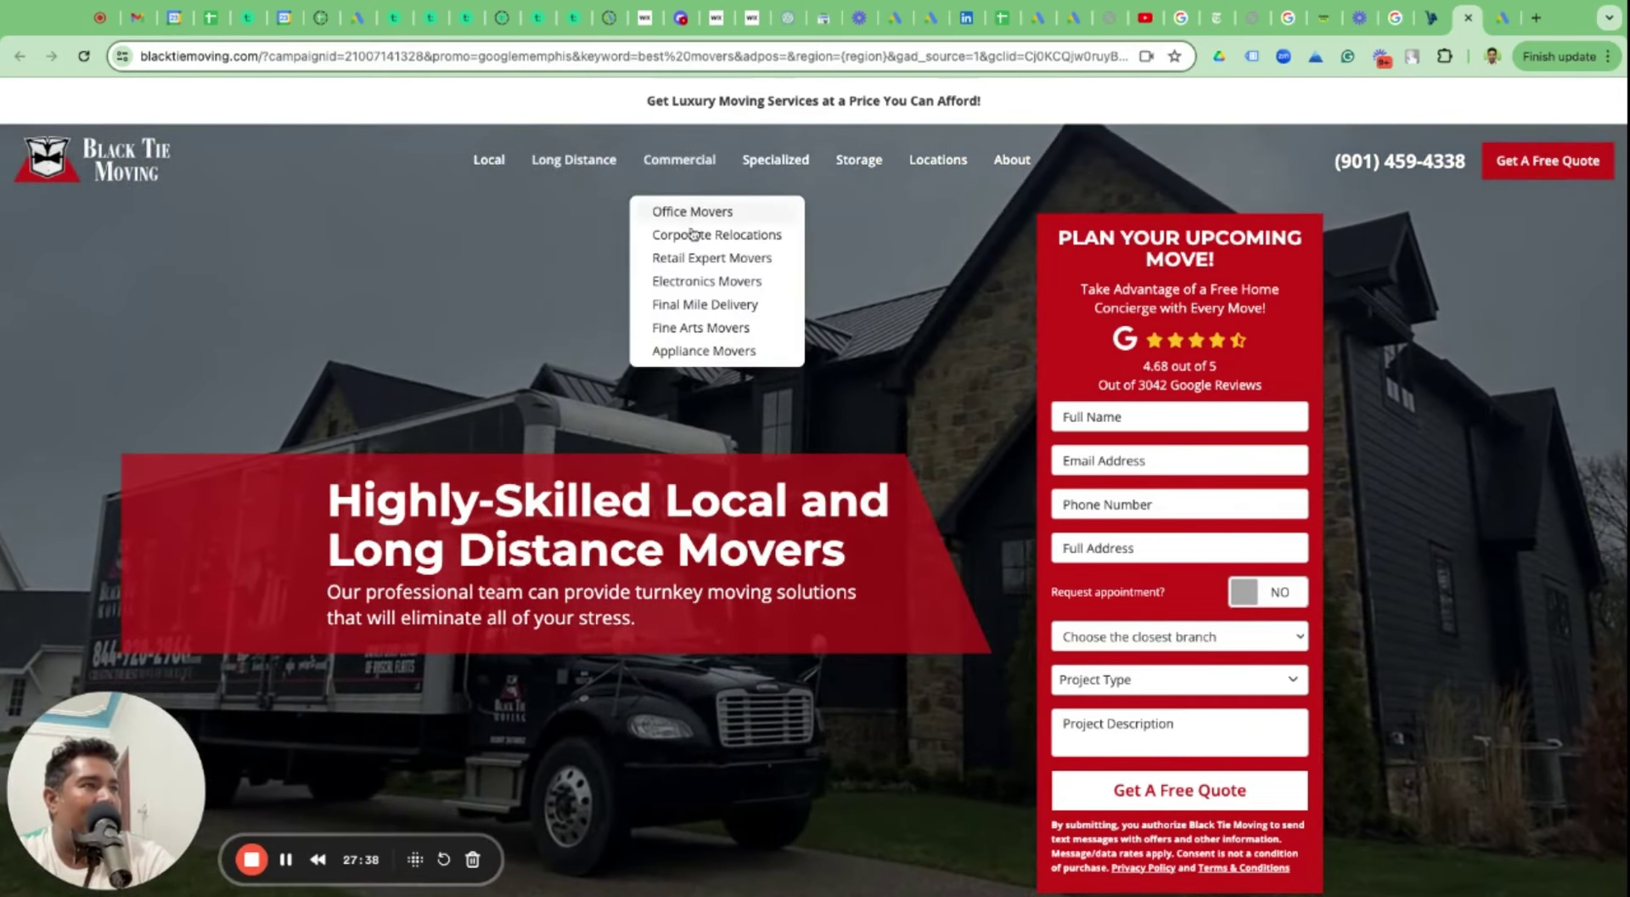
pyautogui.moveTo(775, 161)
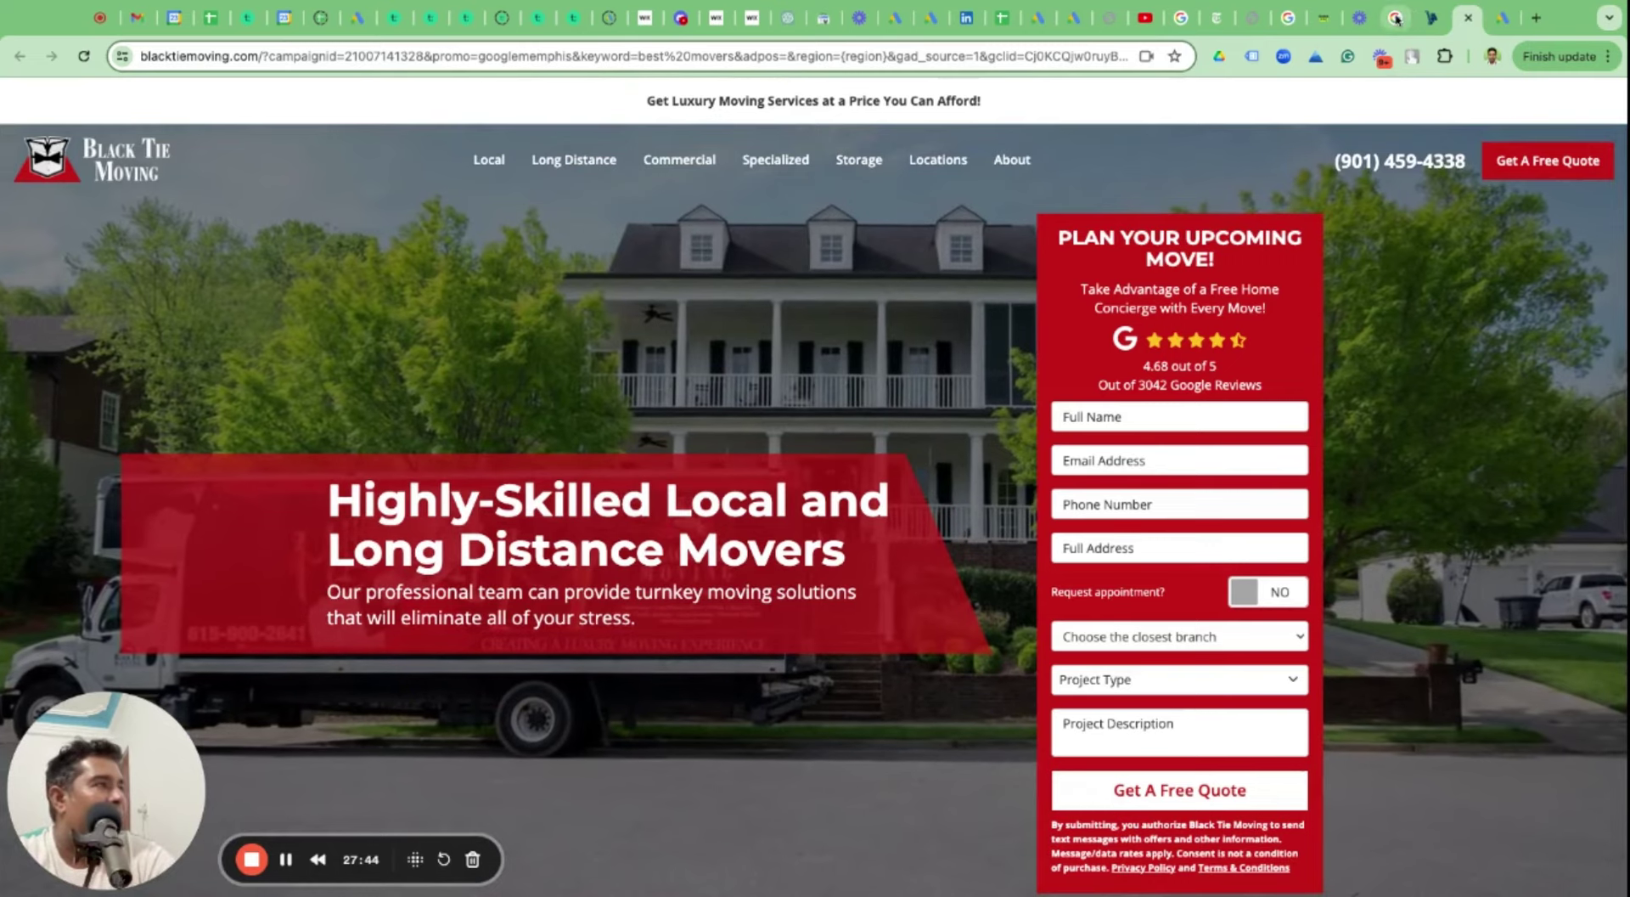
# Compare the ad draft's sitelinks and callouts sections with the sponsored moving company results on Google.
pyautogui.click(1392, 17)
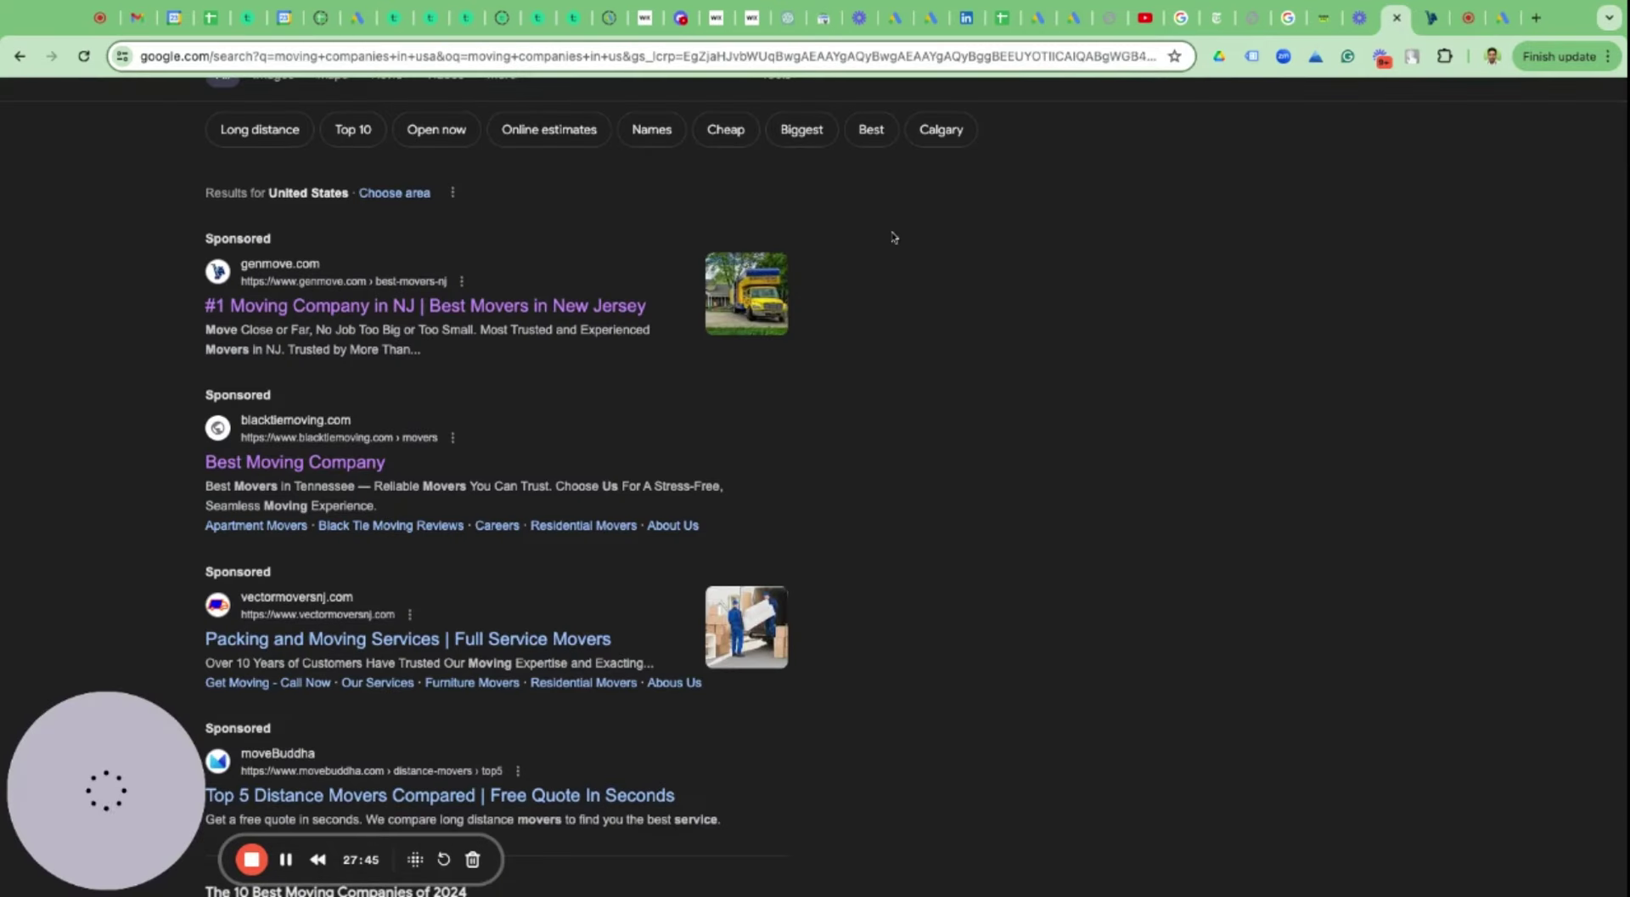
pyautogui.click(1502, 17)
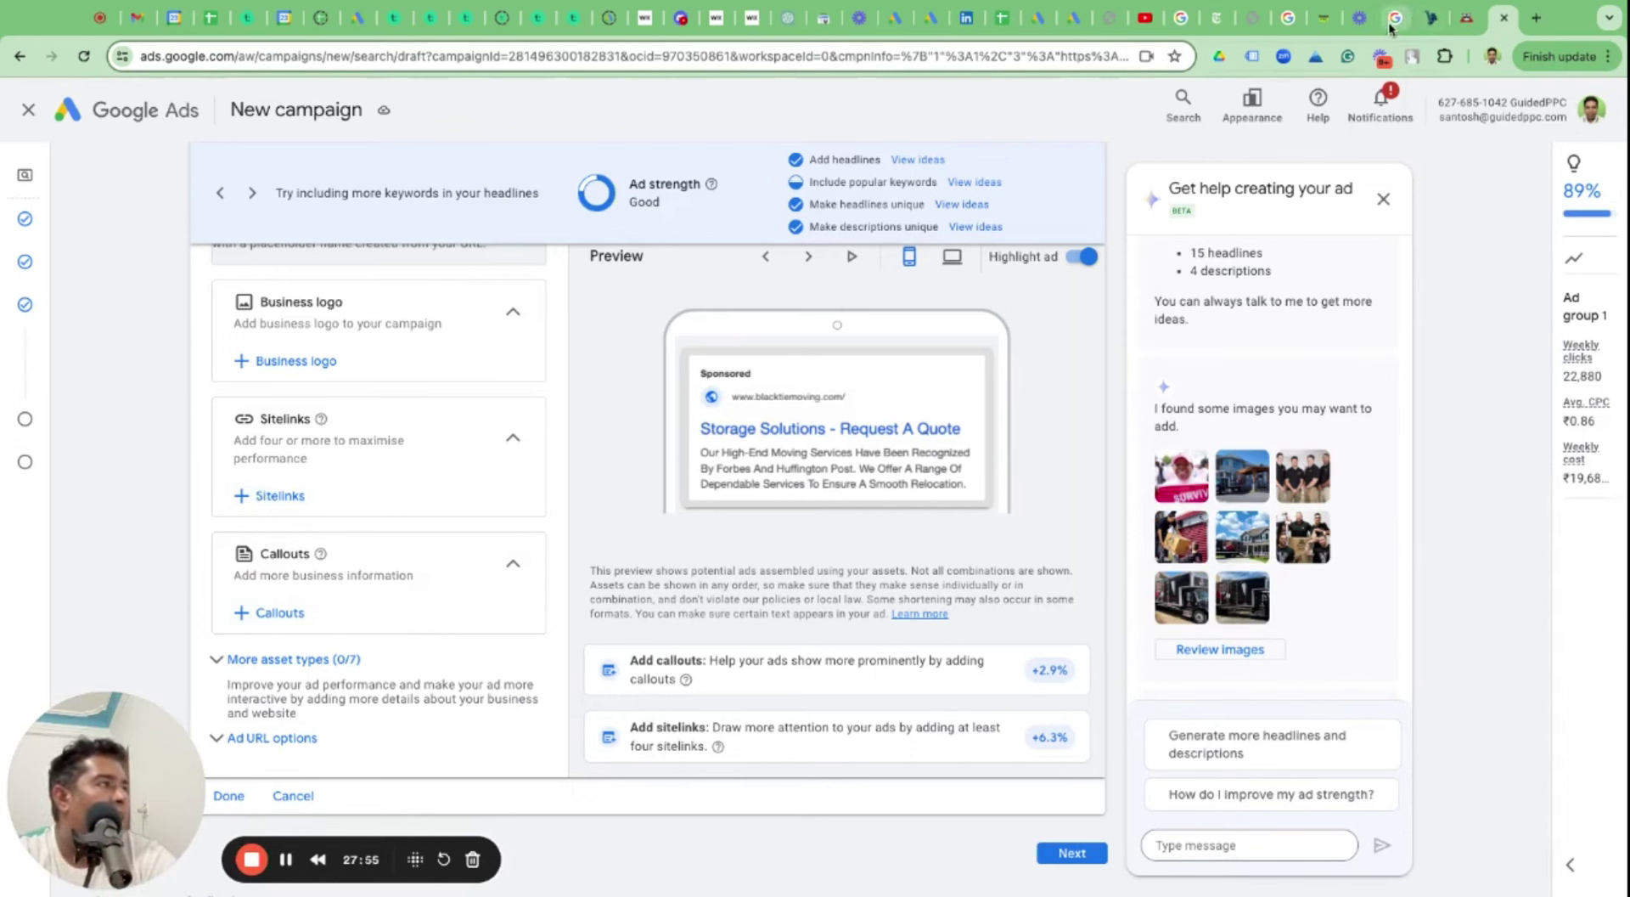
pyautogui.click(1390, 25)
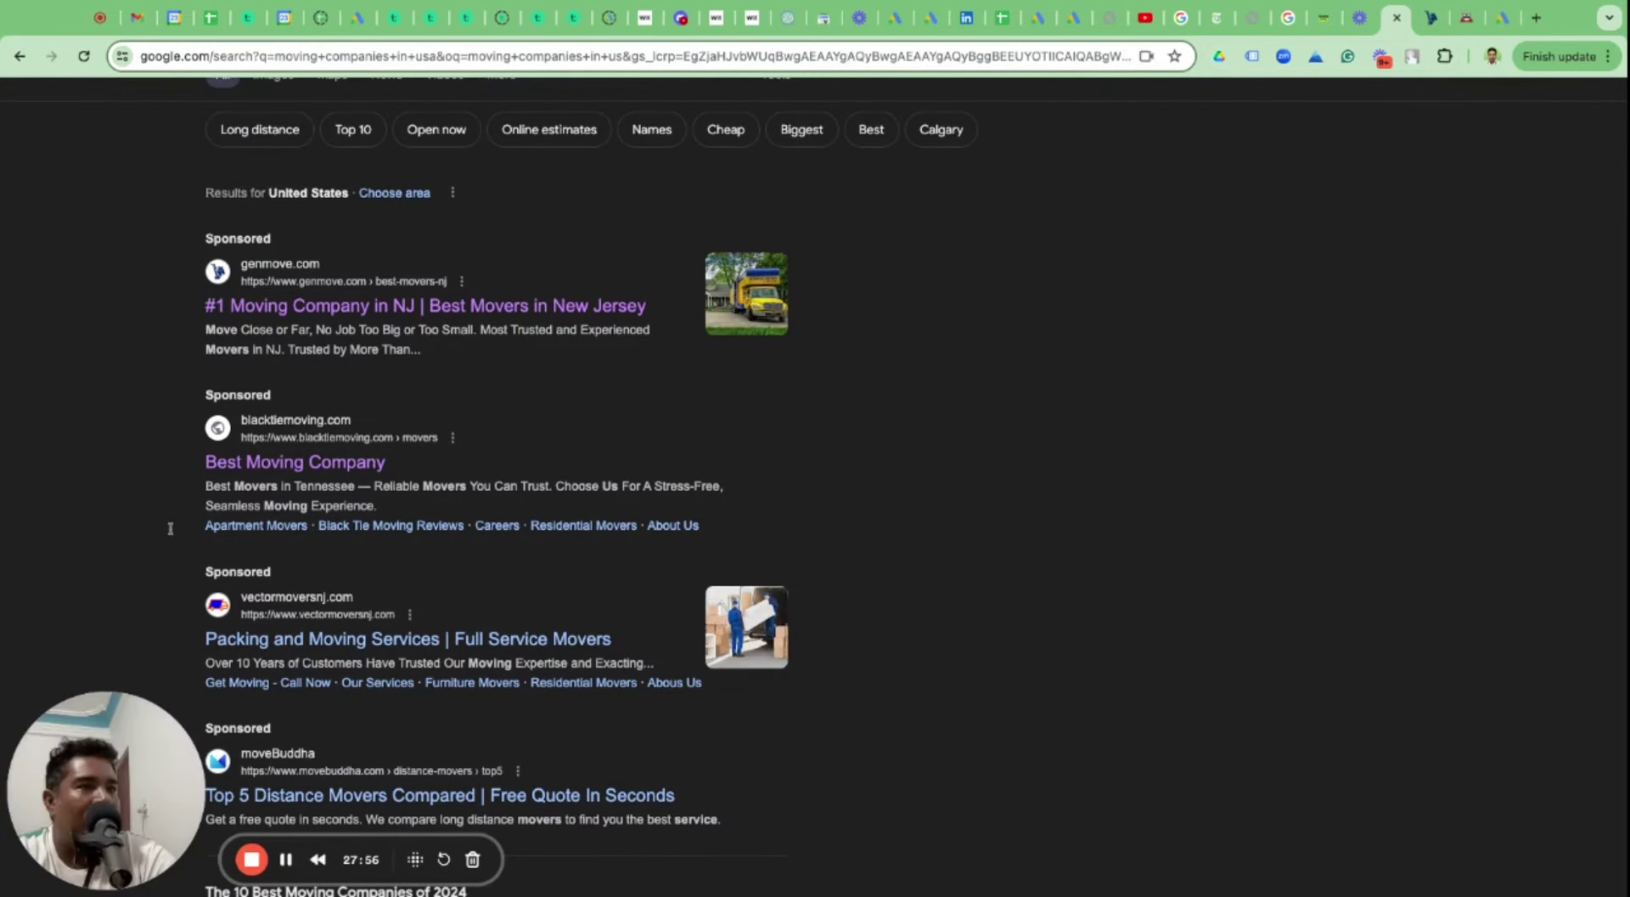
pyautogui.scroll(-3, 136, 587)
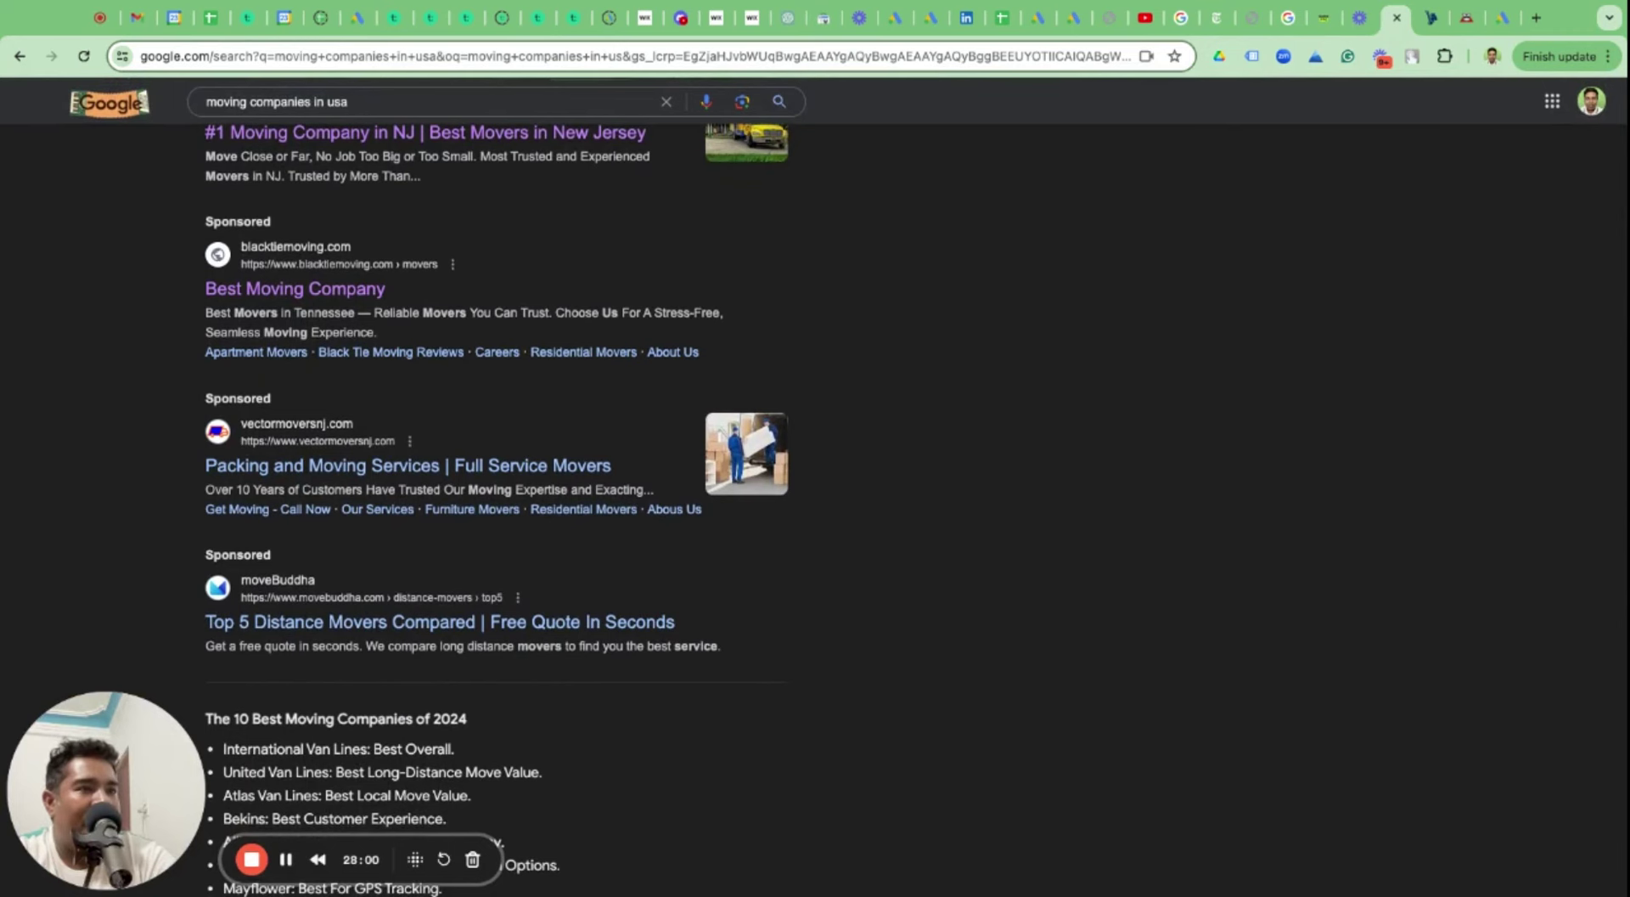
# Look through the sponsored and organic results for "moving companies in usa" for examples of ad assets.
pyautogui.scroll(-1, 496, 509)
pyautogui.scroll(3, 497, 509)
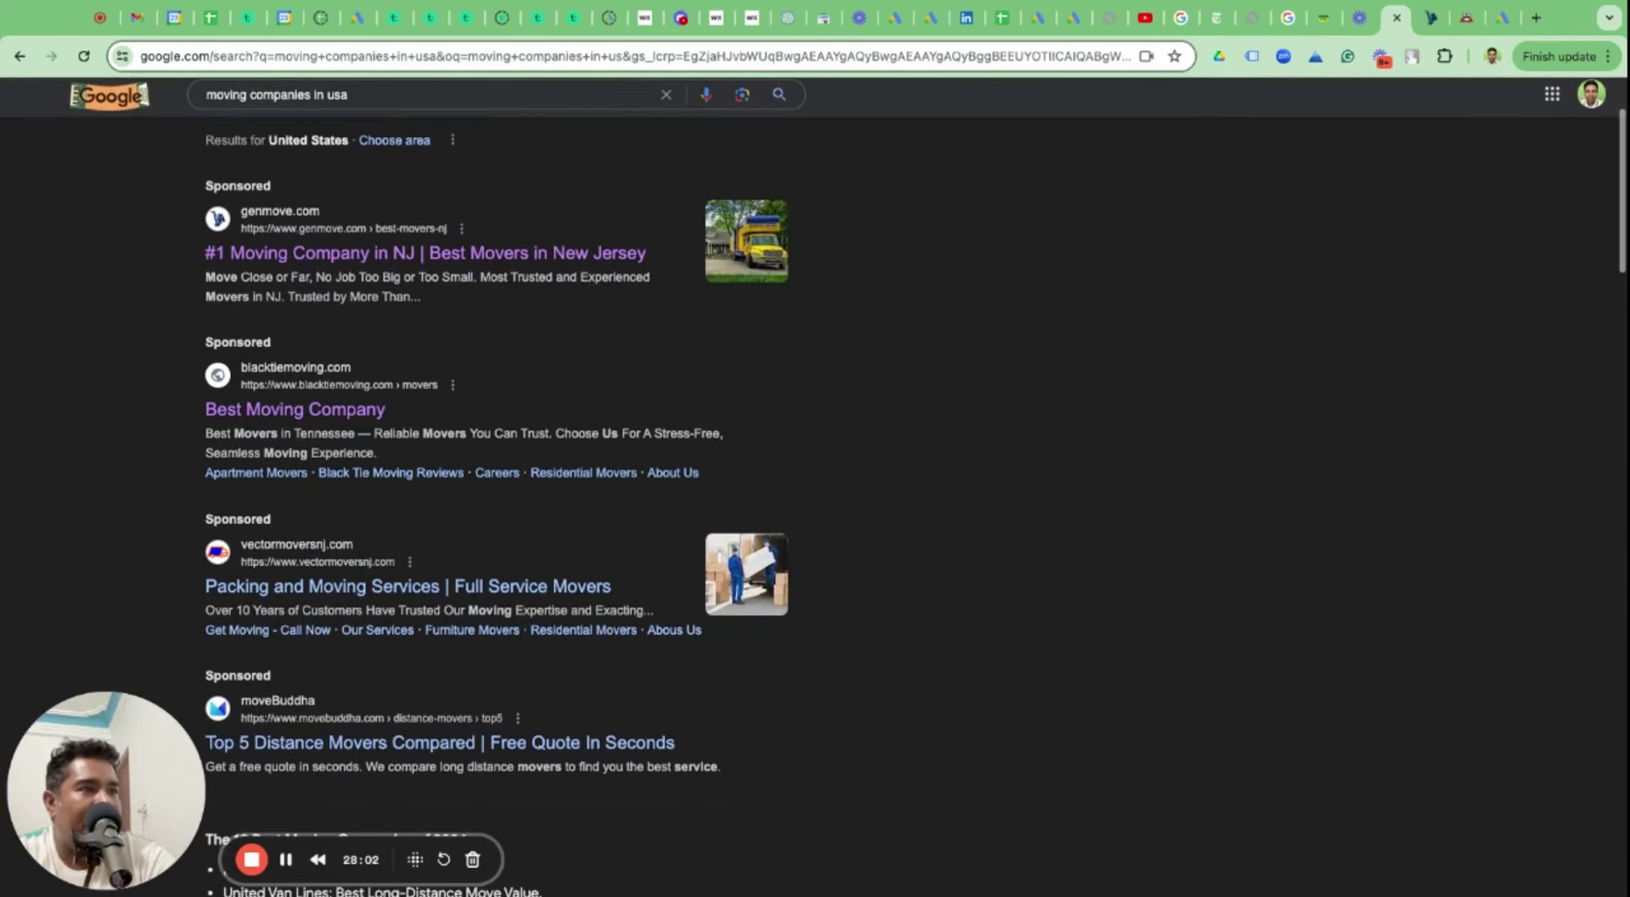
pyautogui.scroll(-4, 497, 509)
pyautogui.scroll(-12, 497, 509)
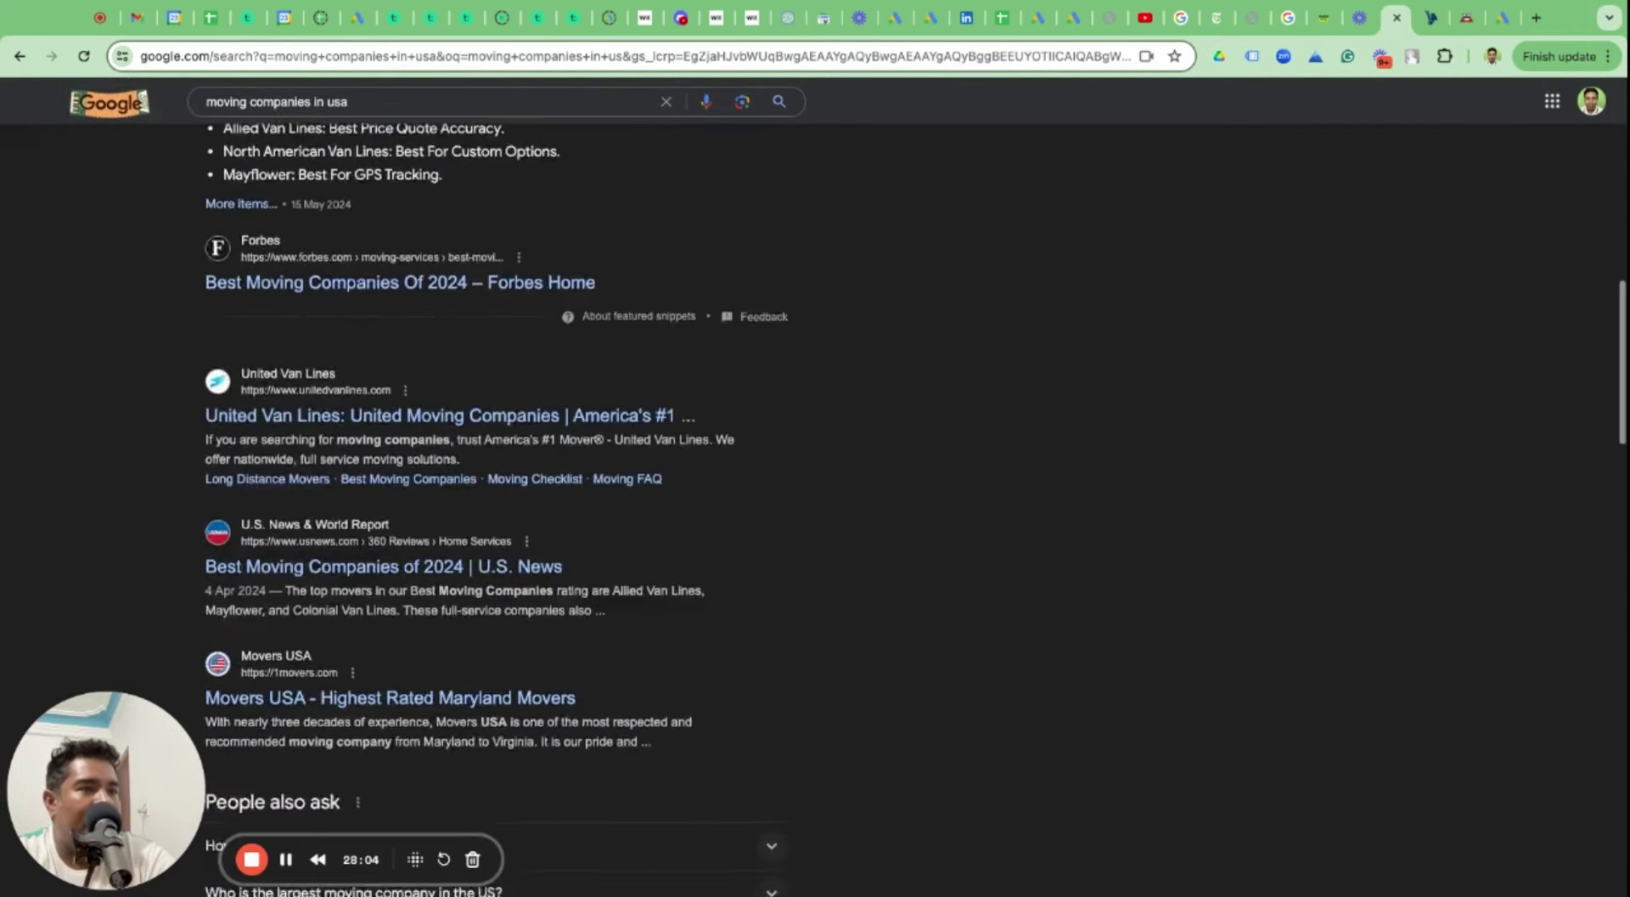
pyautogui.scroll(-15, 497, 510)
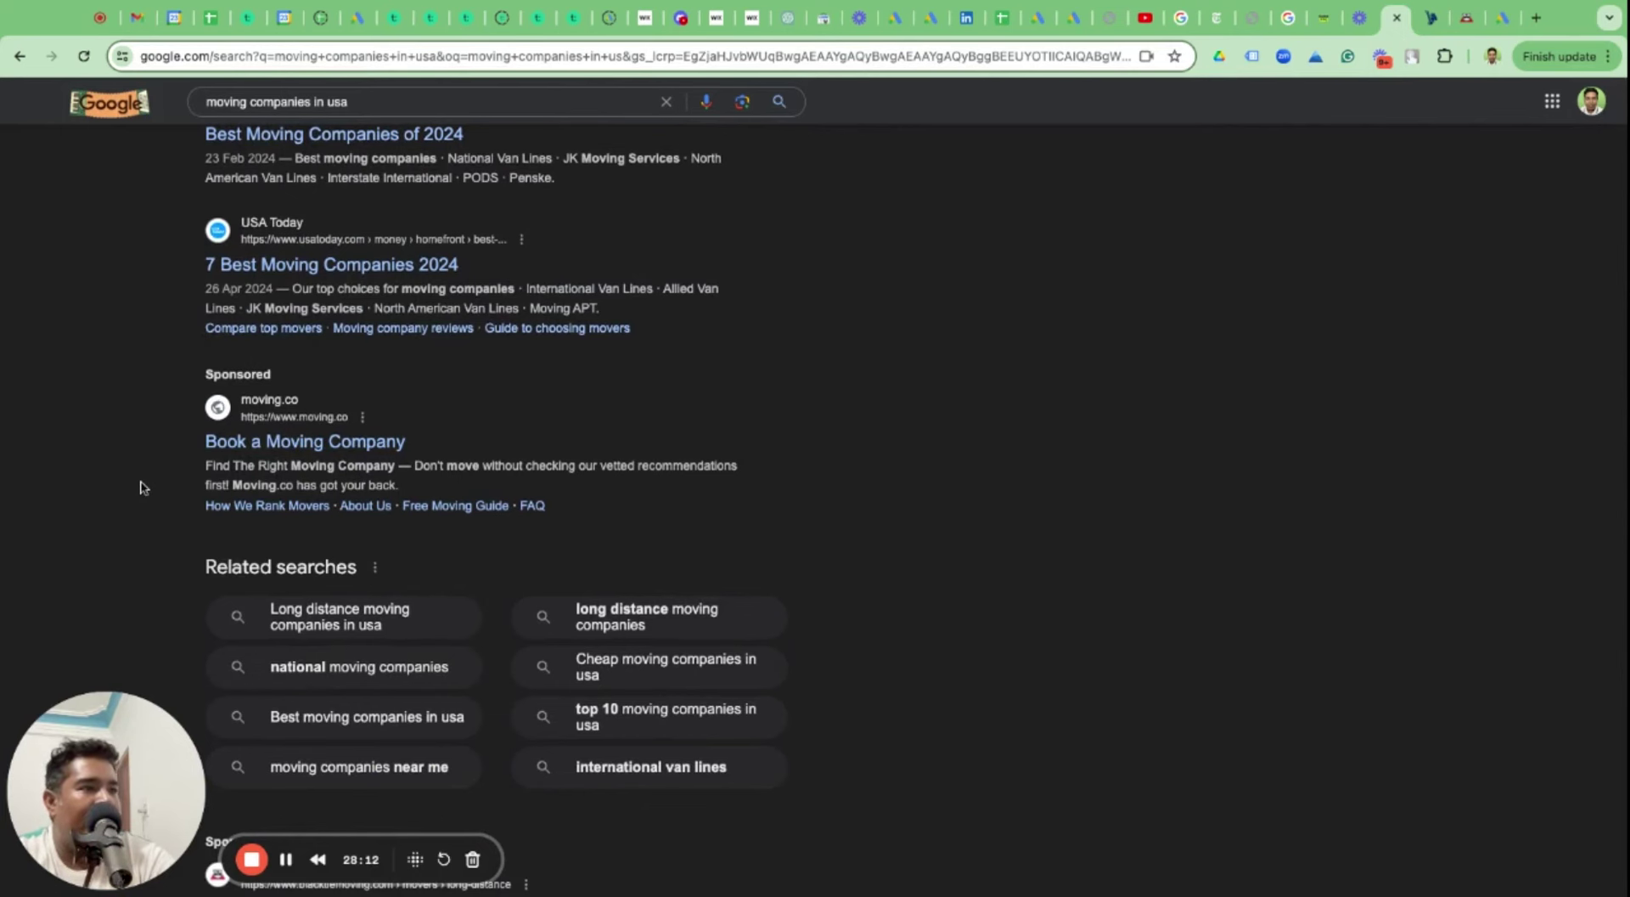
# Open the ad draft's callouts editor and examine the Featured In and services sections of the Black Tie Moving page for callout ideas.
pyautogui.click(1501, 21)
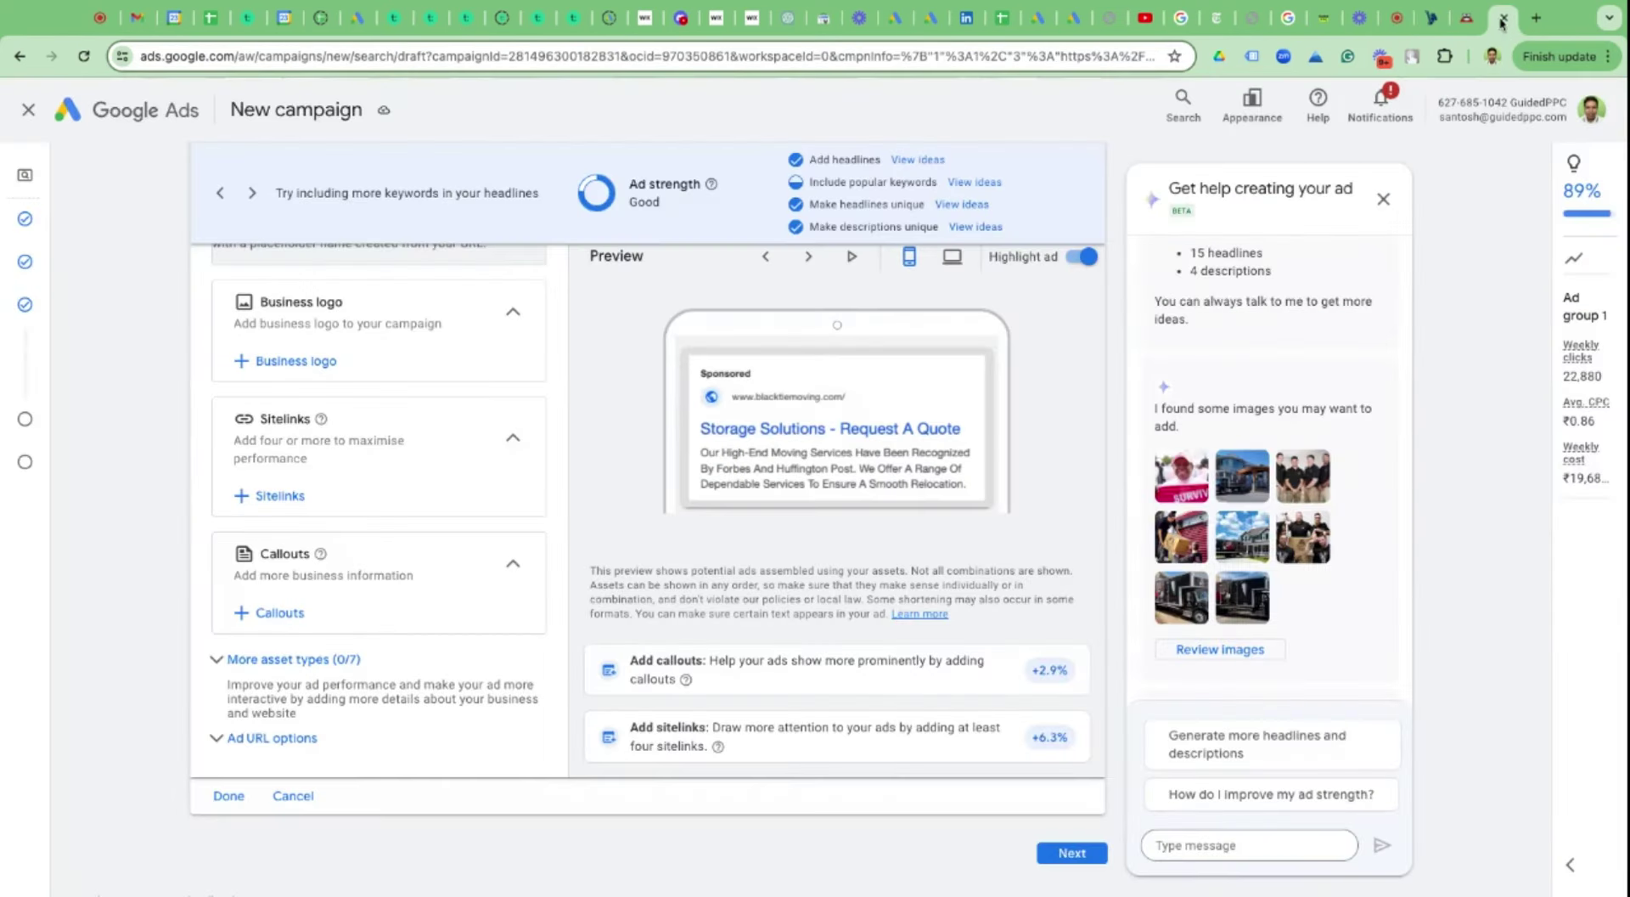
pyautogui.click(281, 612)
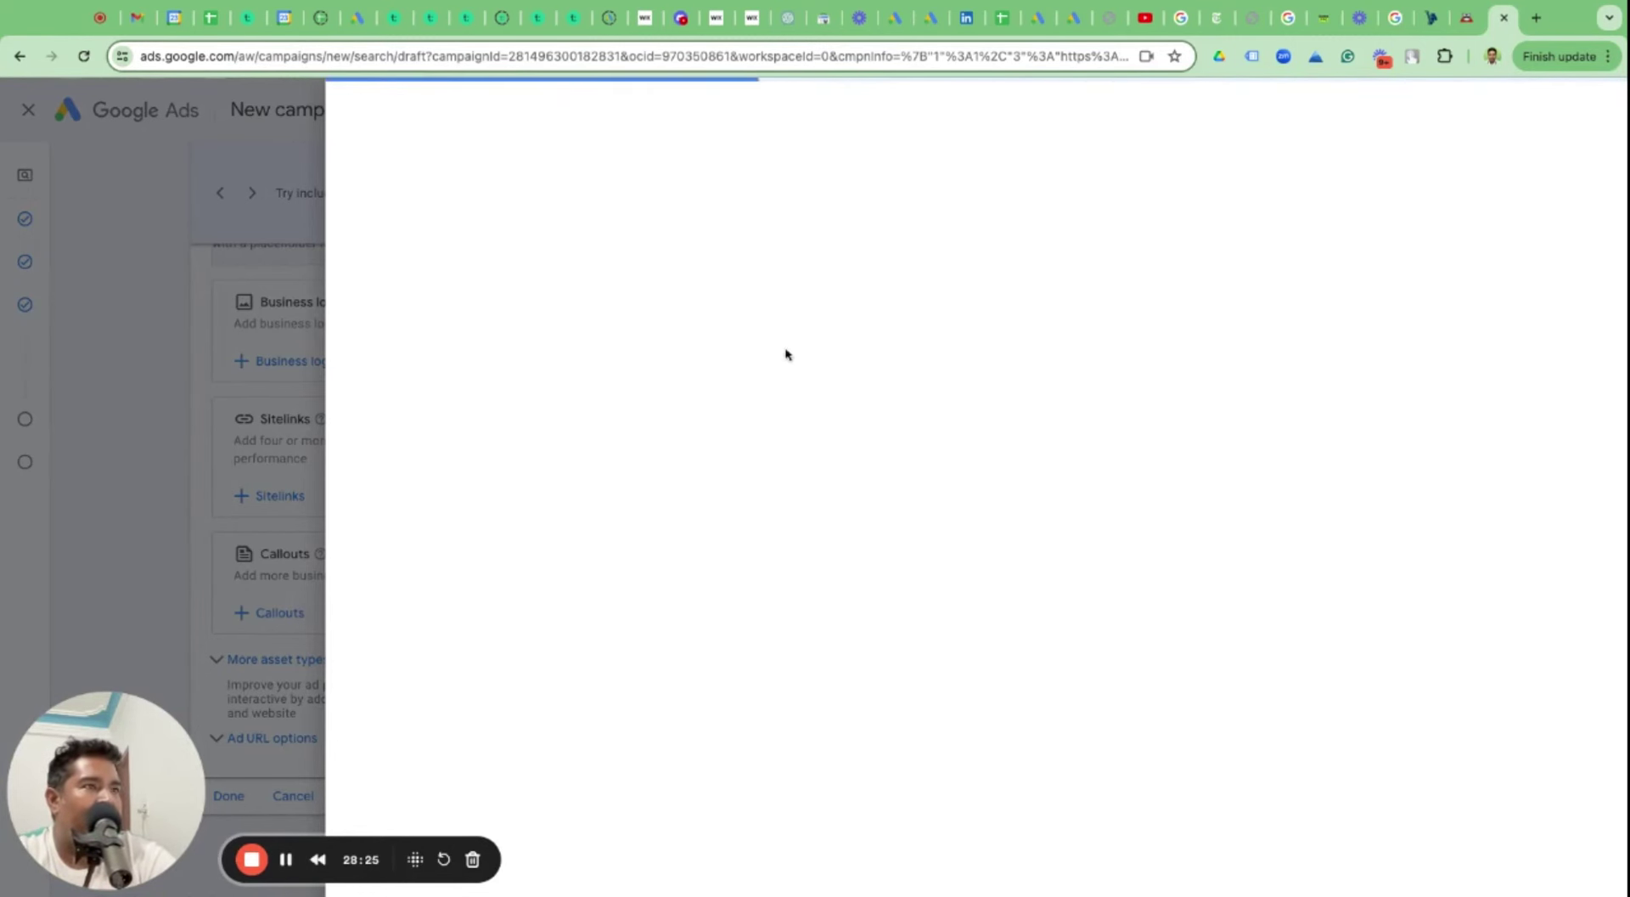
pyautogui.click(1471, 18)
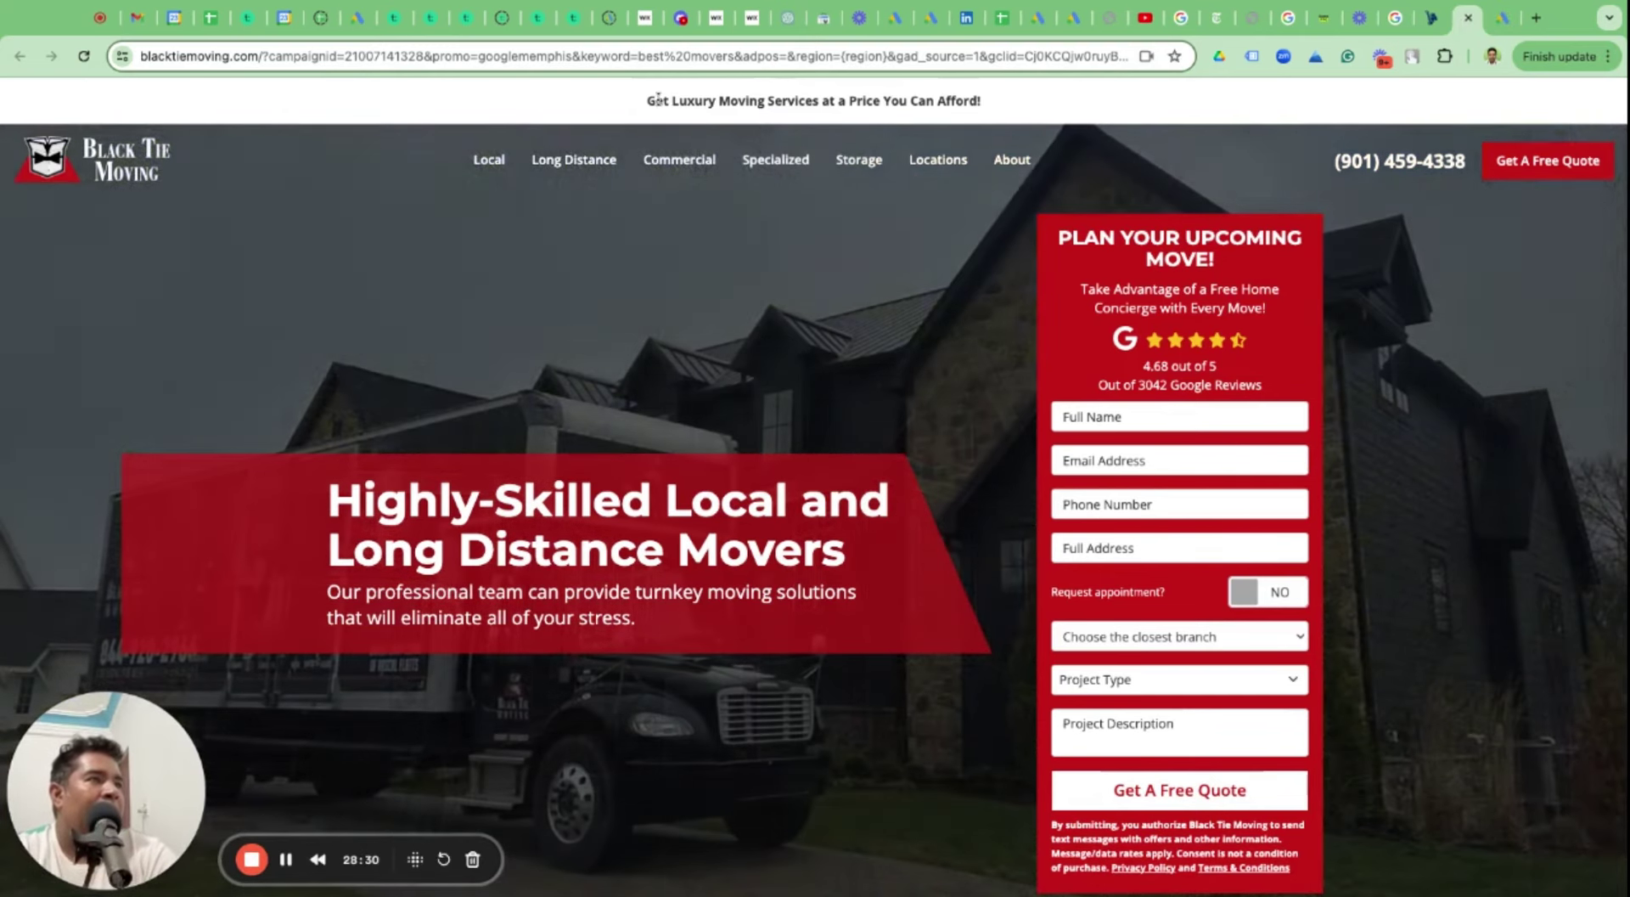
pyautogui.scroll(-8, 625, 679)
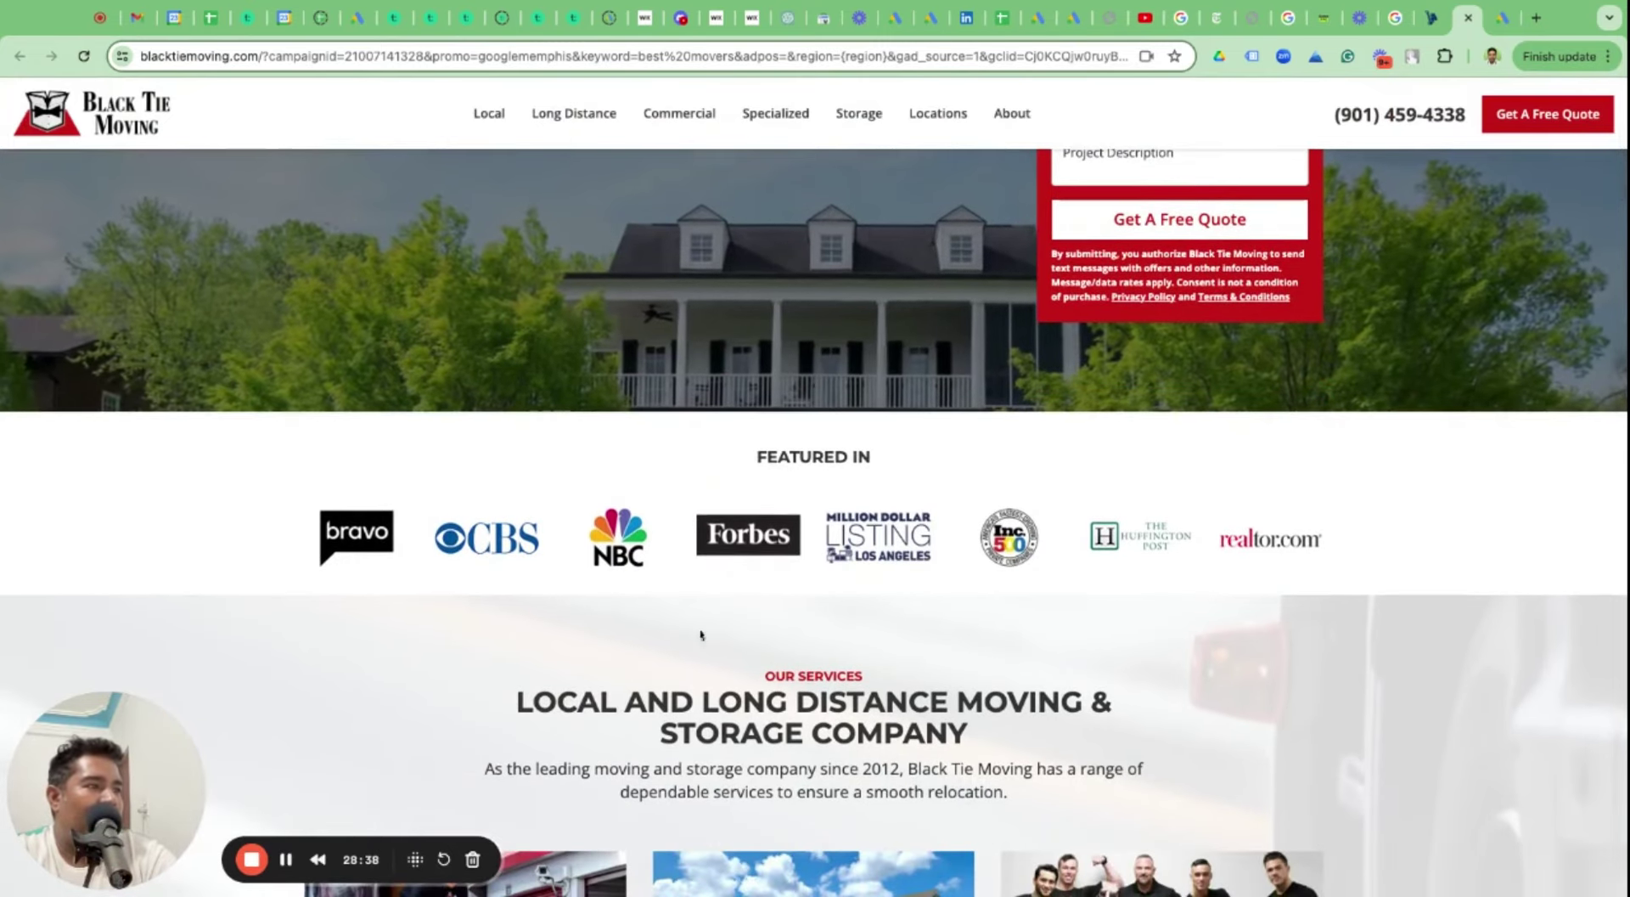
pyautogui.scroll(-1, 670, 670)
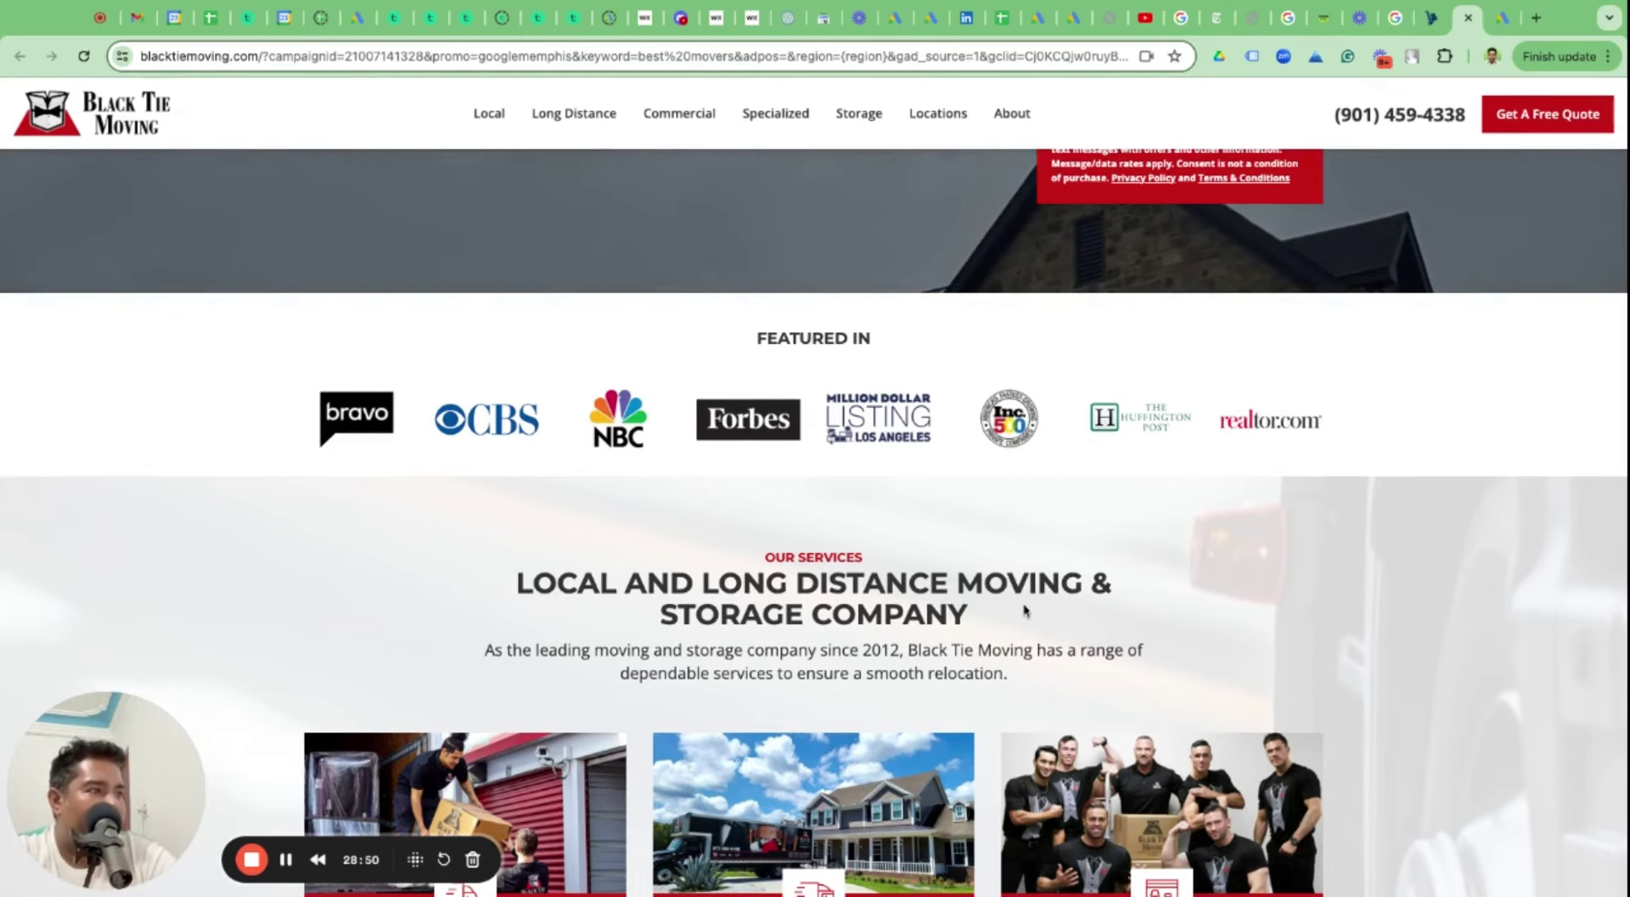
pyautogui.scroll(-4, 1023, 609)
pyautogui.scroll(-1, 1023, 609)
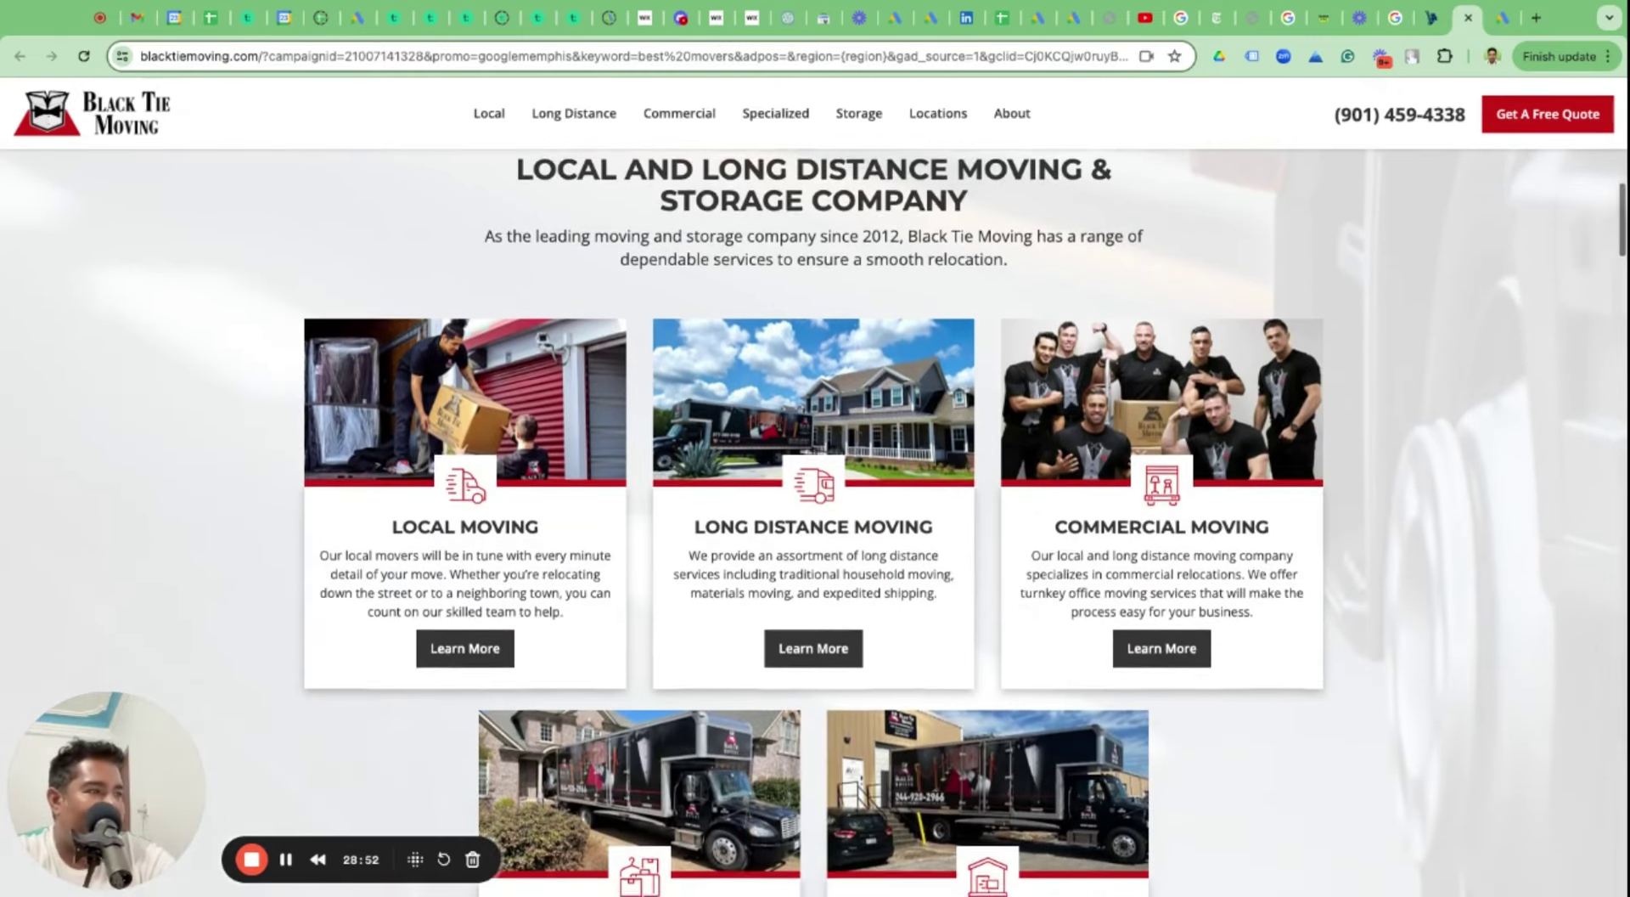
pyautogui.scroll(-2, 1023, 610)
pyautogui.scroll(-2, 815, 522)
pyautogui.scroll(1, 815, 522)
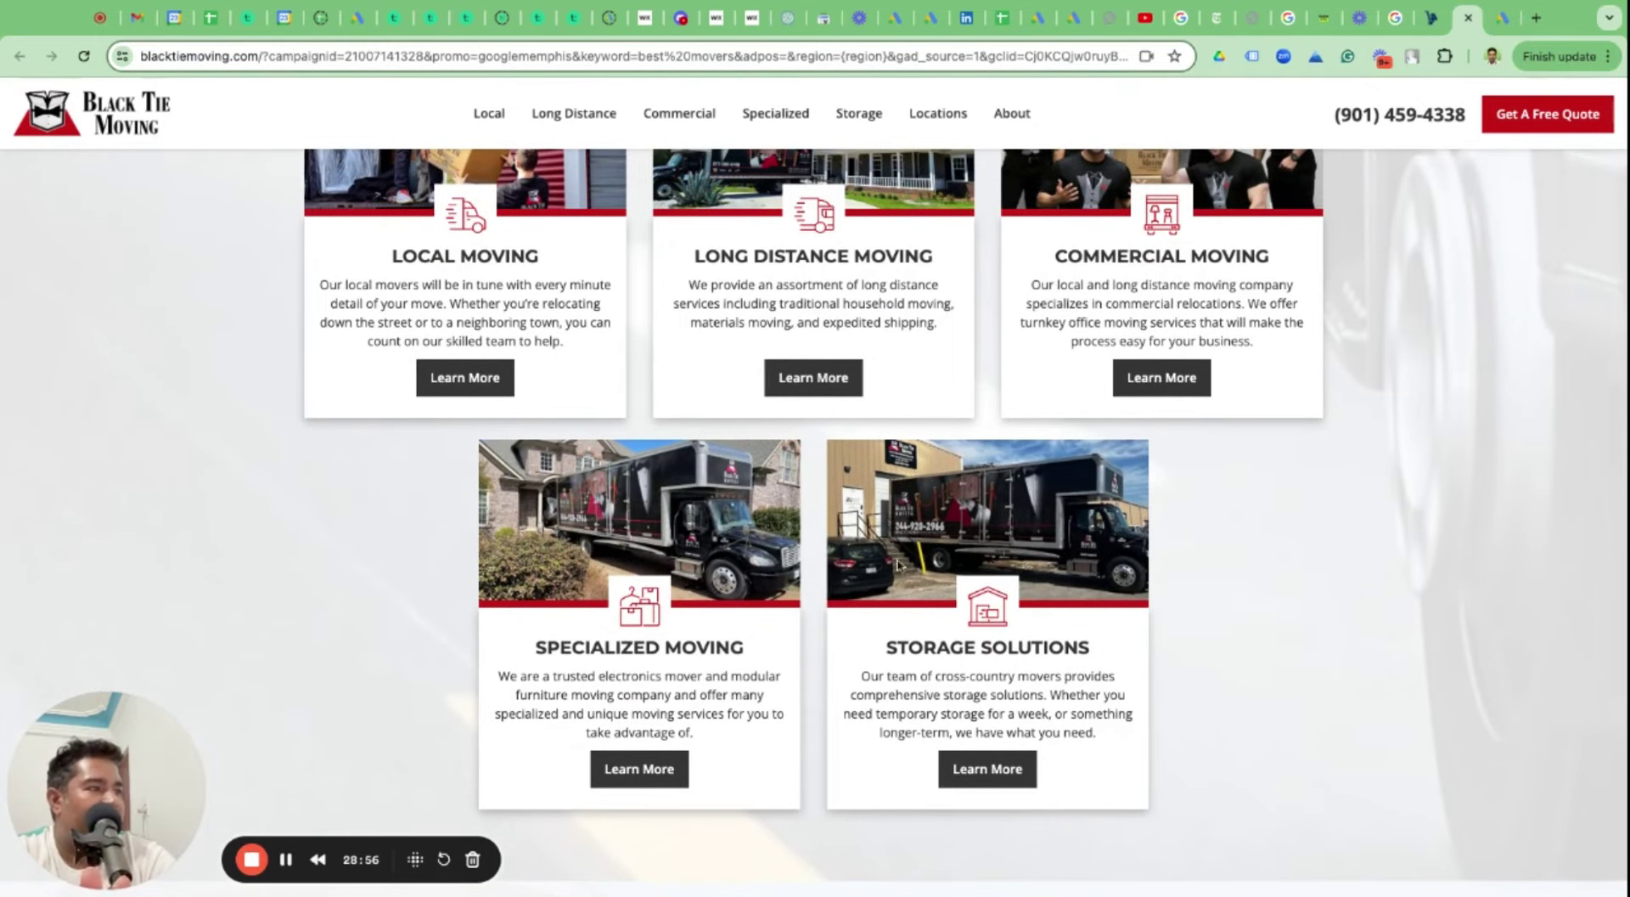
# Look through the locations, values, offers, service areas and About Us sections of the Black Tie Moving page.
pyautogui.scroll(-8, 1207, 677)
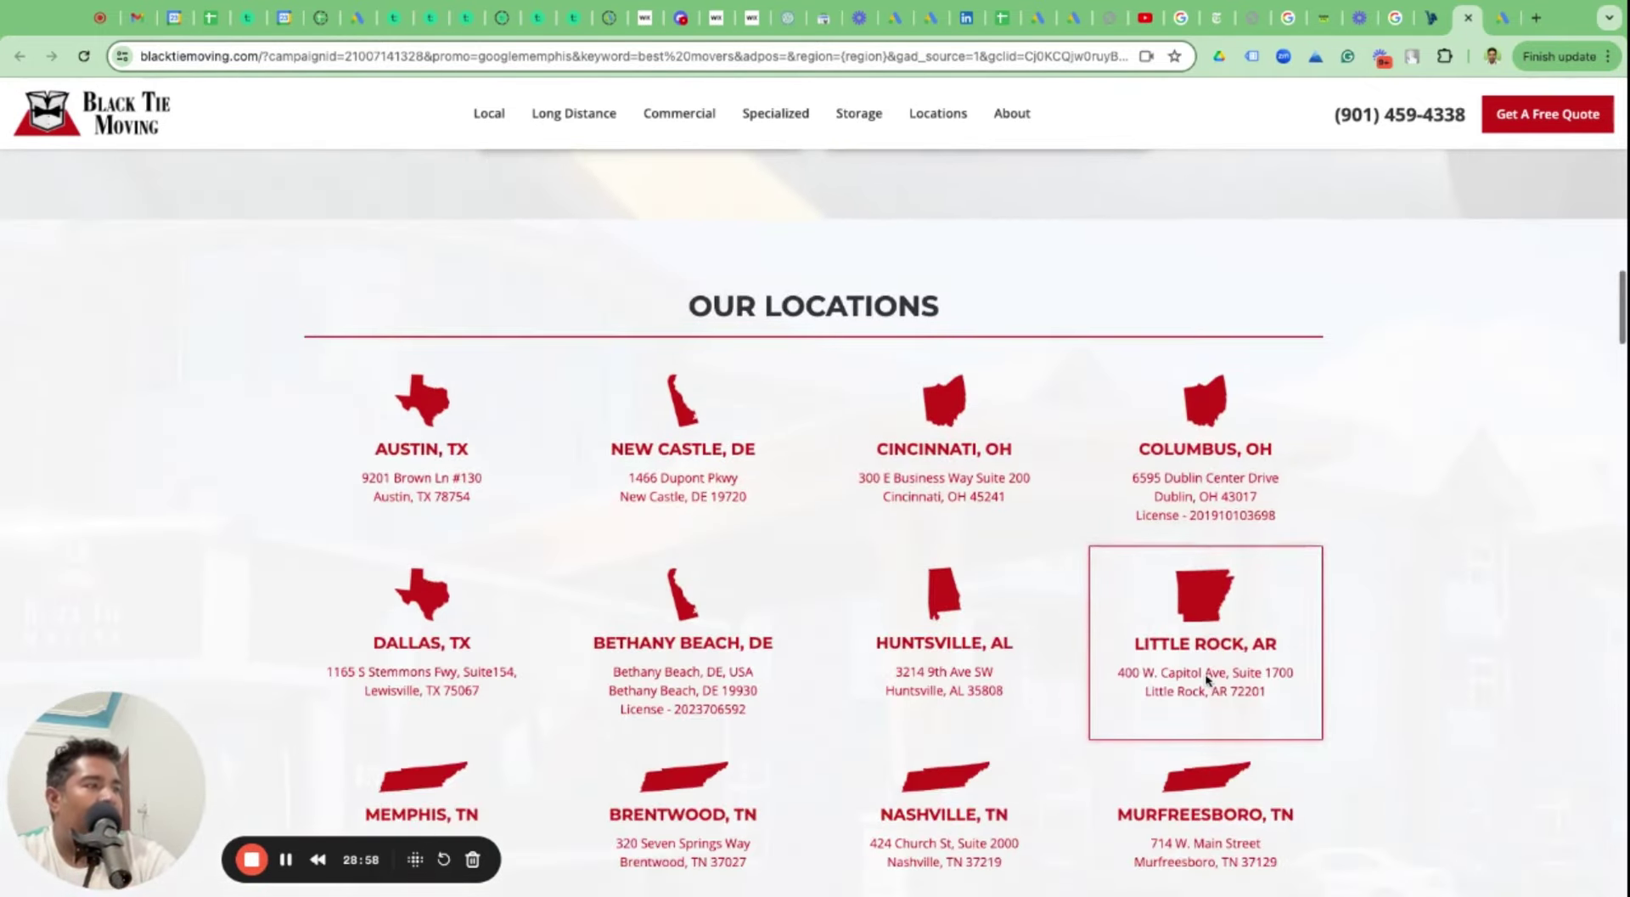
pyautogui.scroll(-6, 1208, 678)
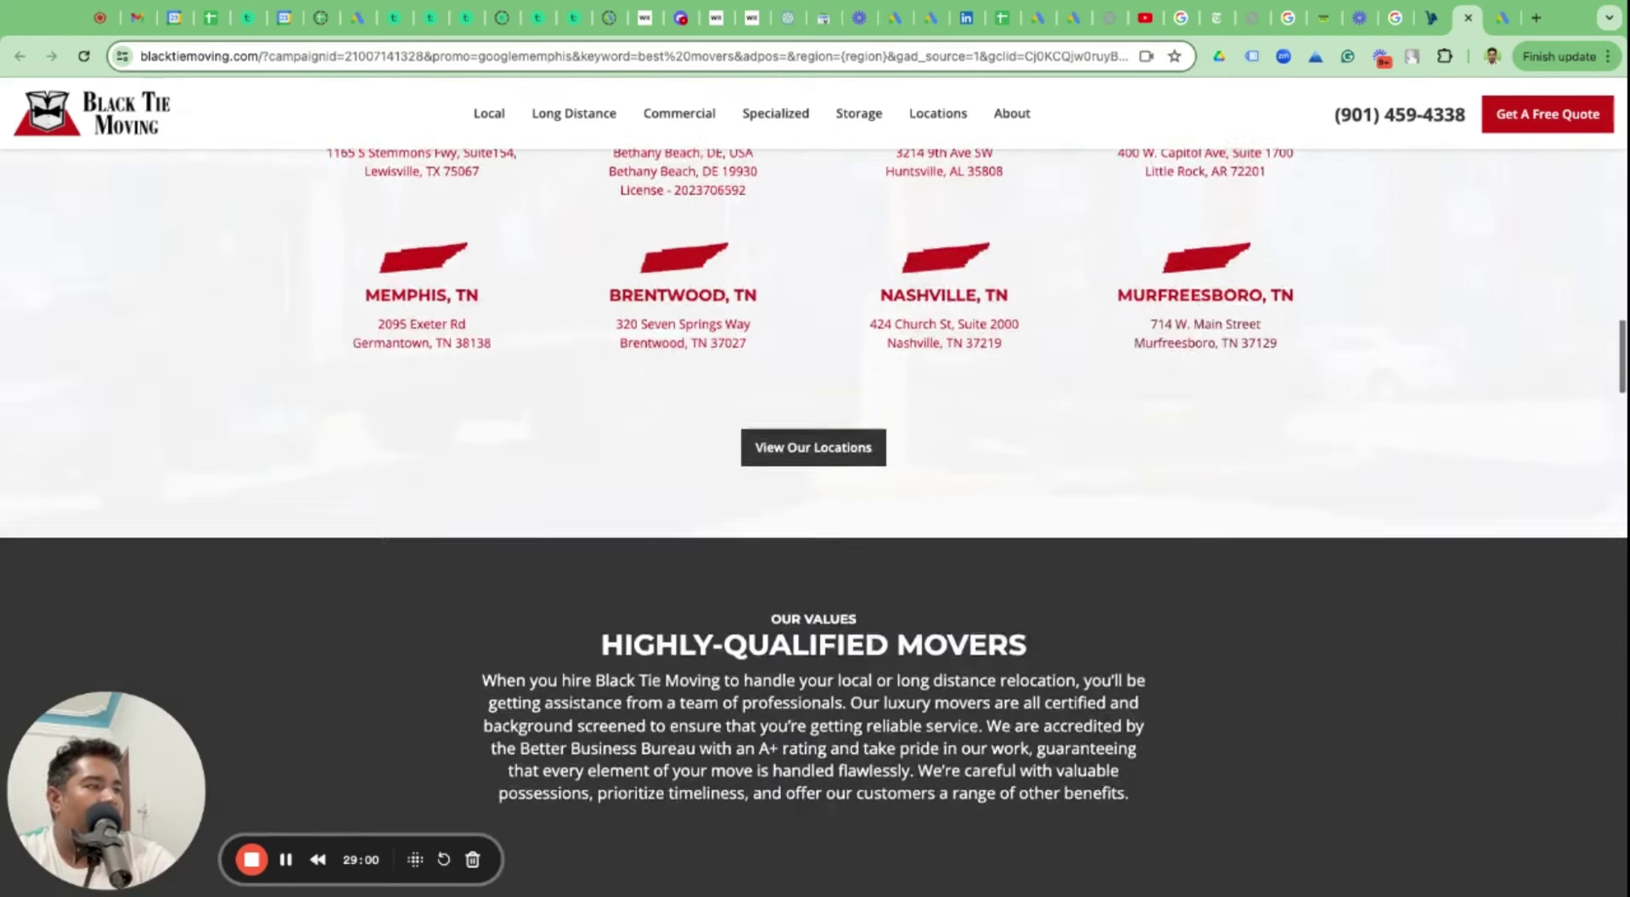
pyautogui.scroll(-4, 1208, 678)
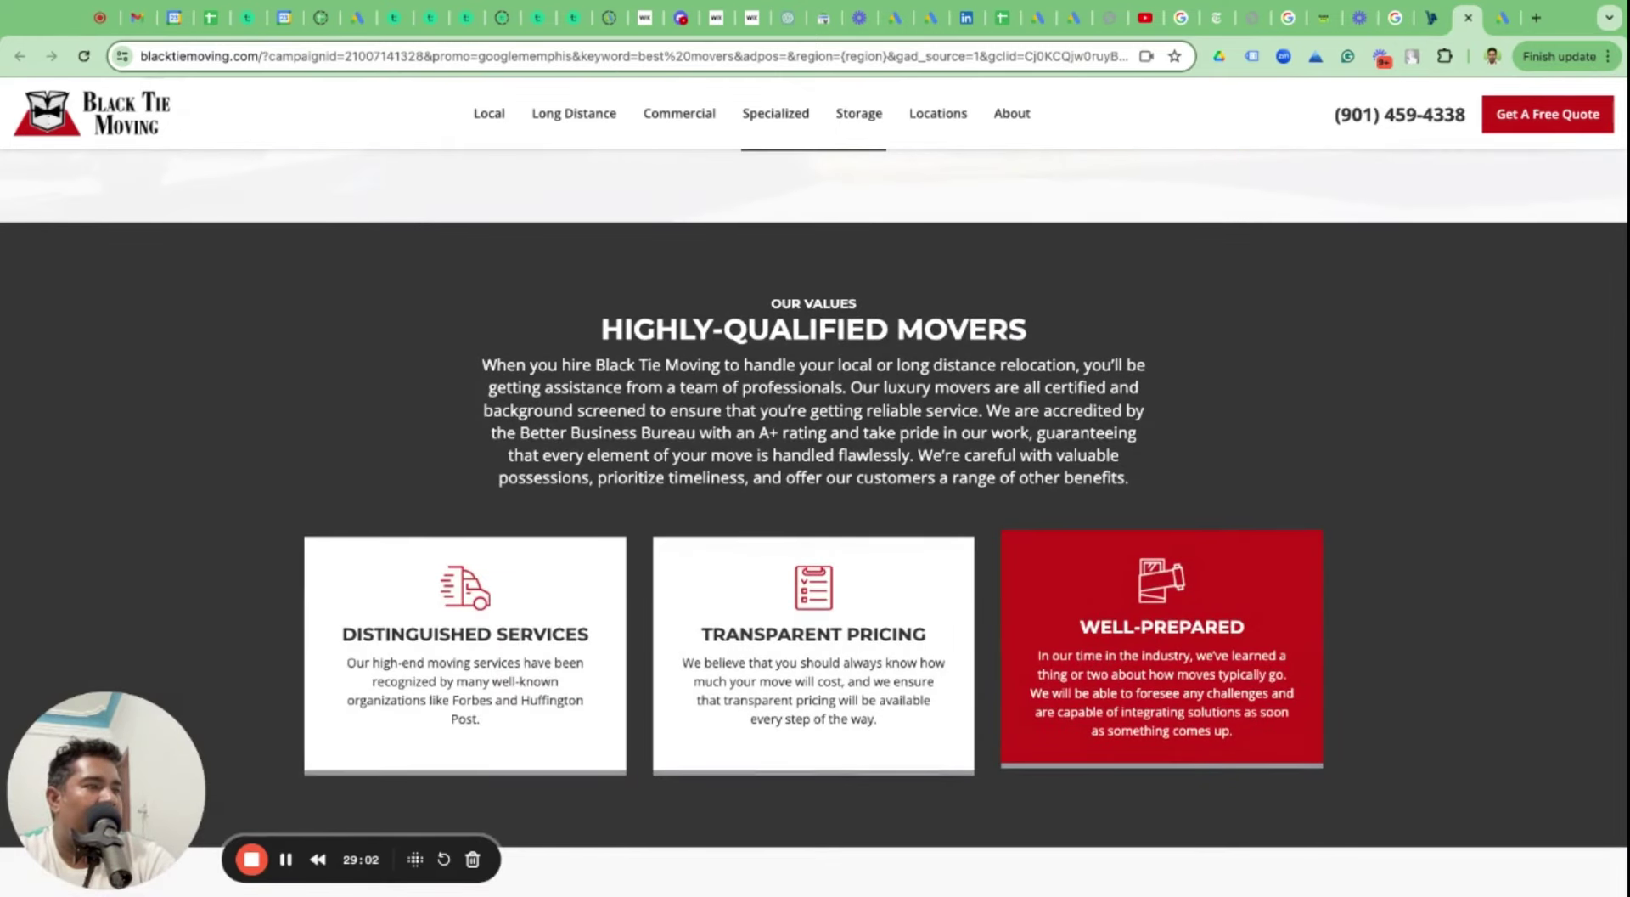
pyautogui.scroll(-12, 1207, 678)
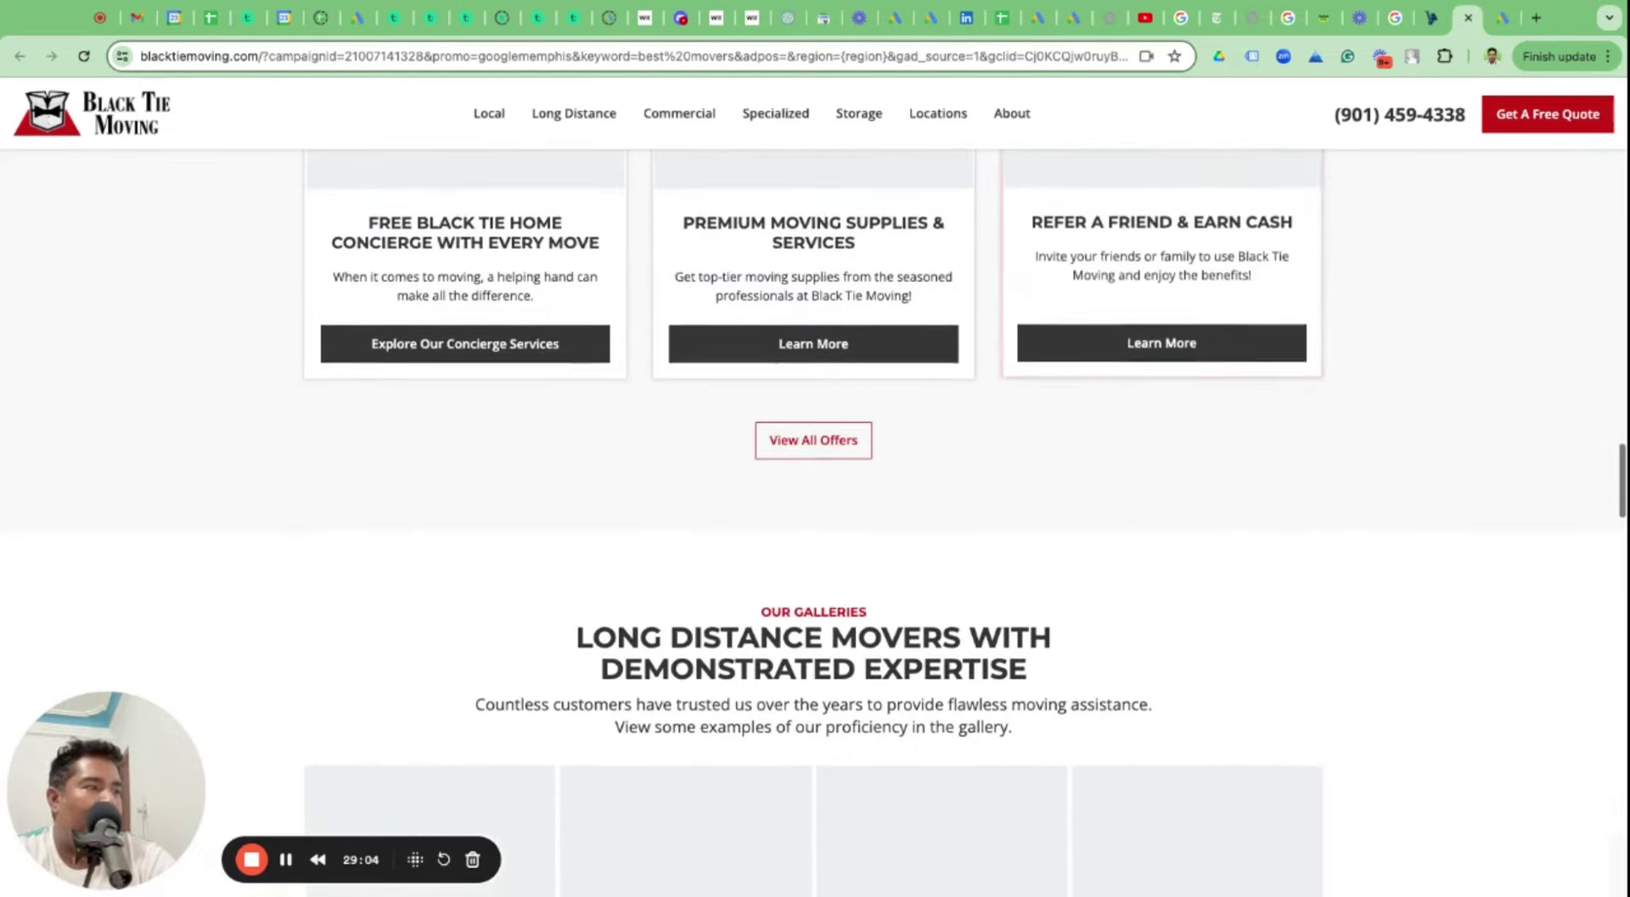
pyautogui.scroll(-12, 1260, 466)
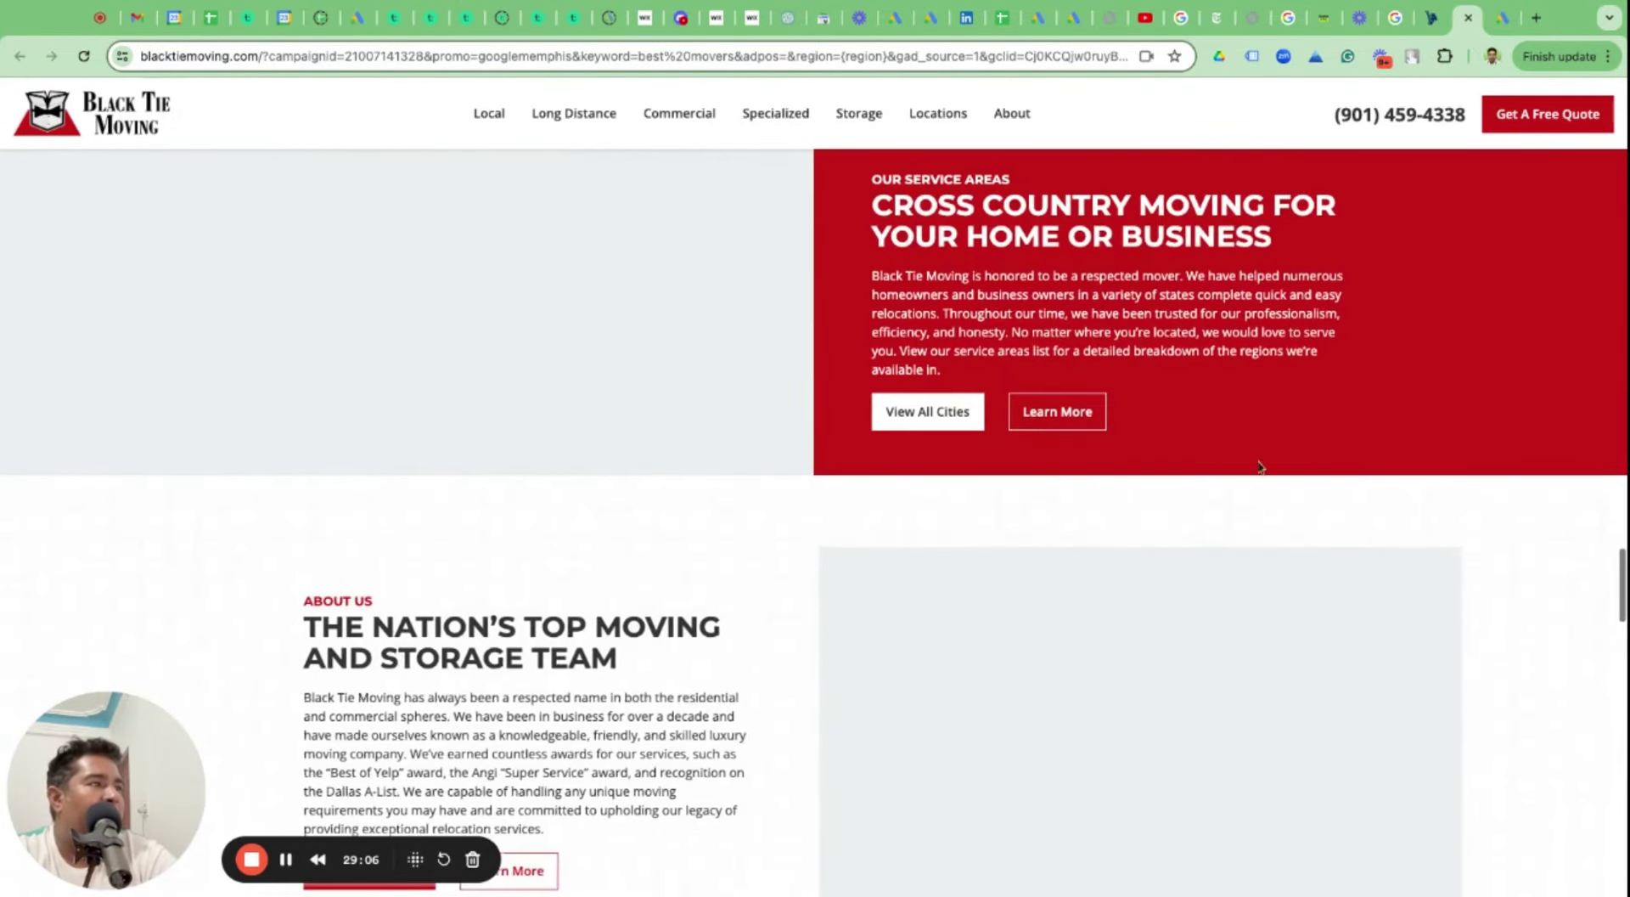
# Check the blank new callout form and the sponsored moving results on Google, and leave the callouts editor without adding any.
pyautogui.click(1500, 20)
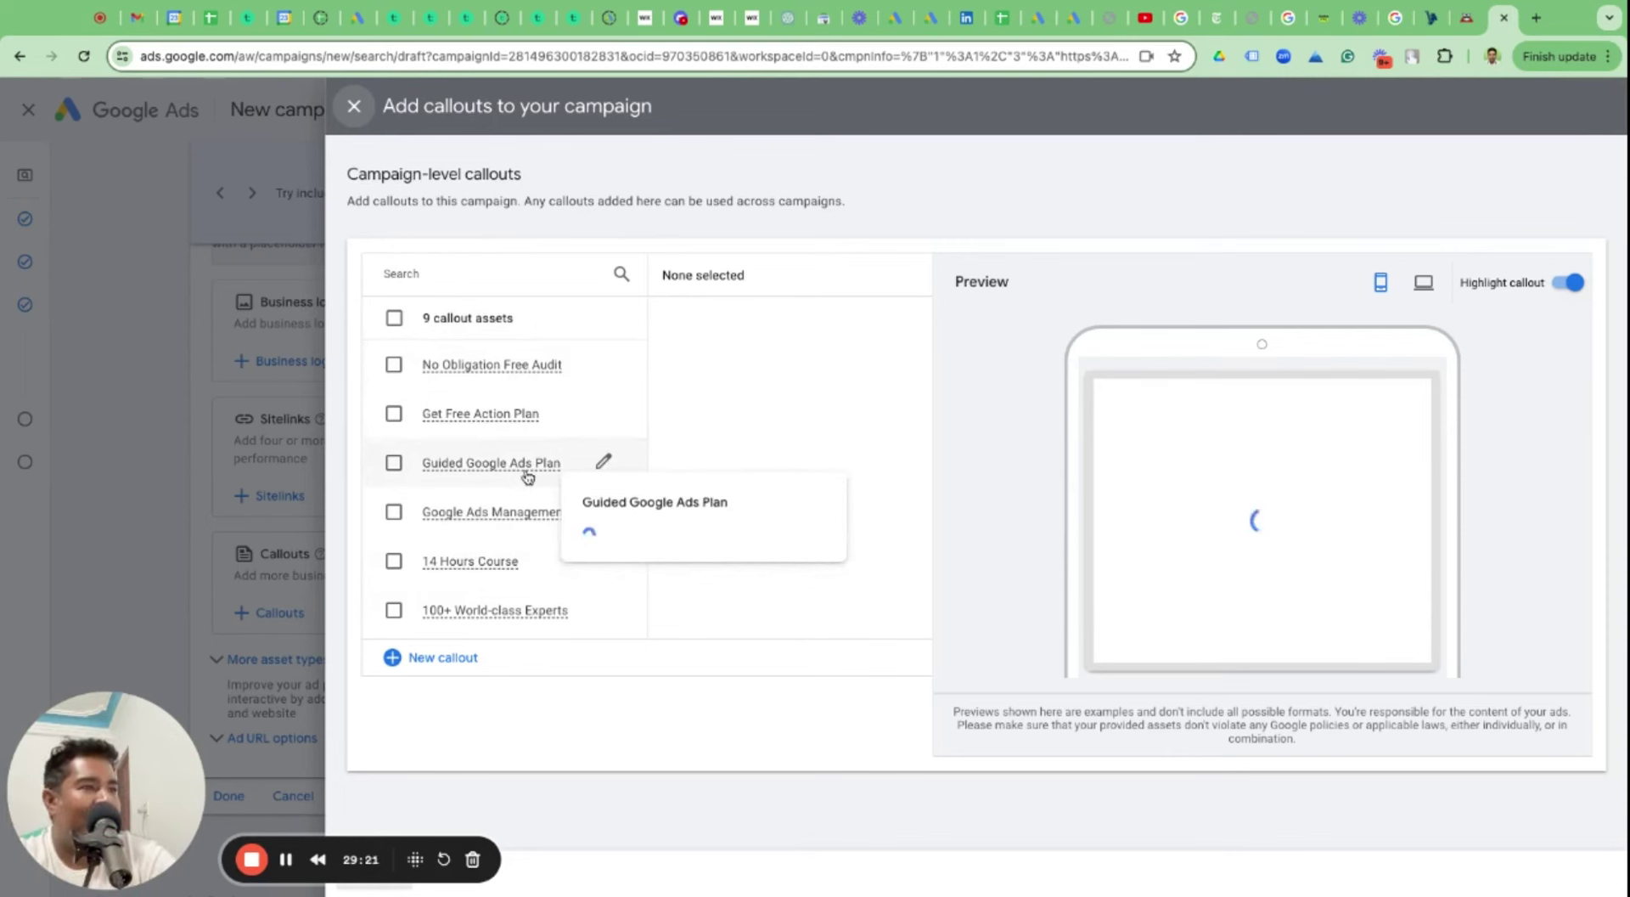
pyautogui.click(436, 663)
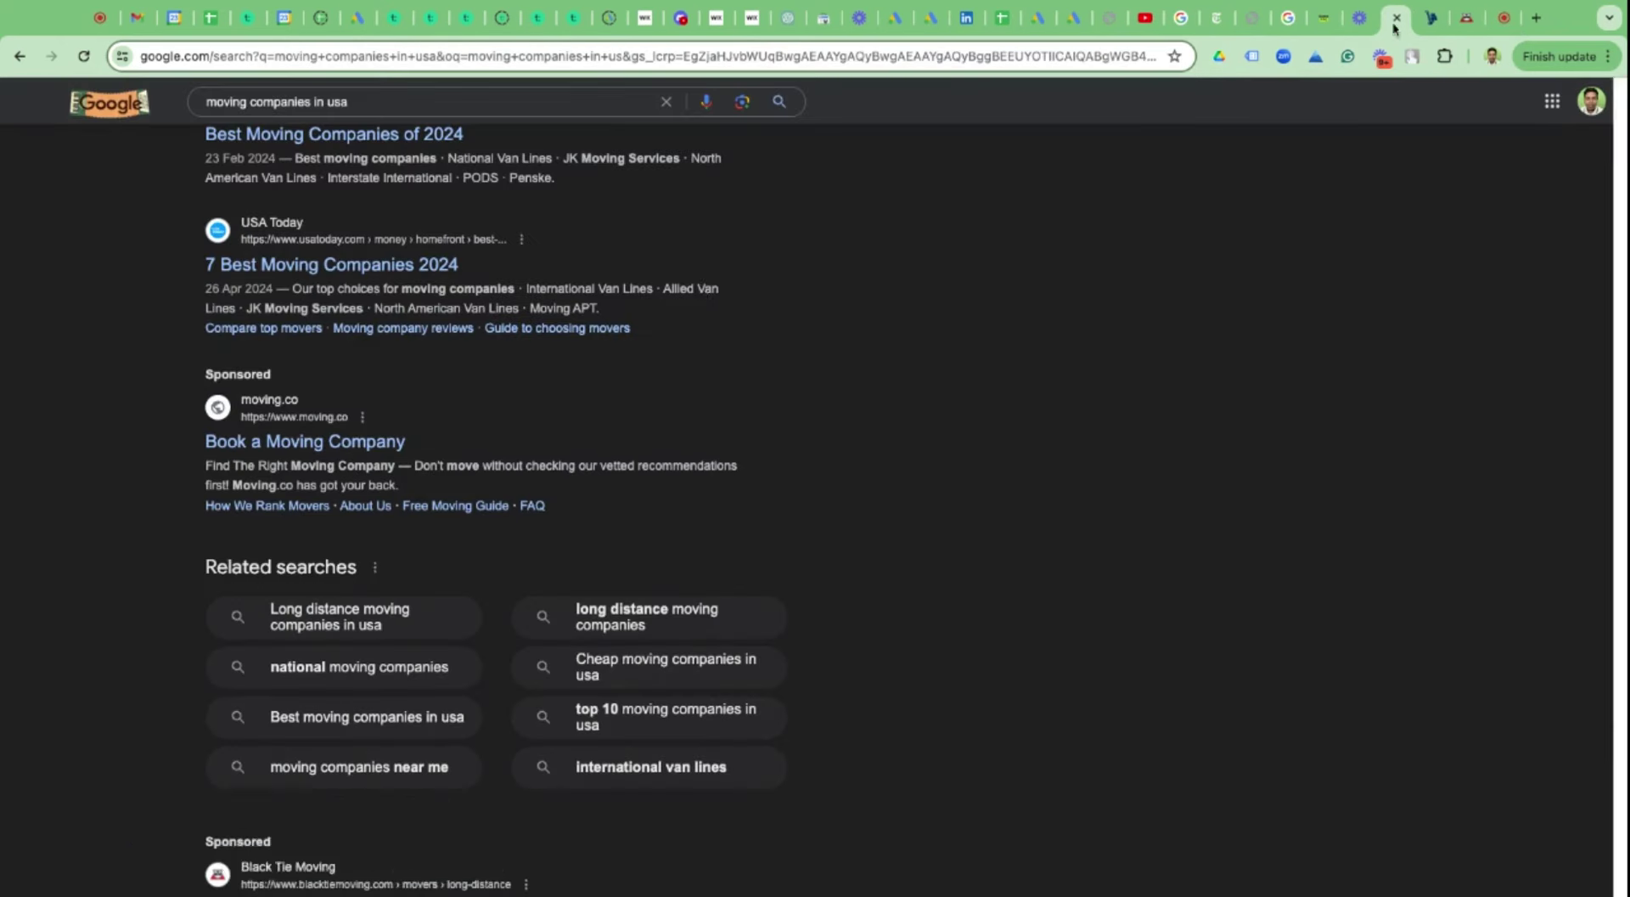
pyautogui.click(1396, 17)
pyautogui.scroll(10, 576, 370)
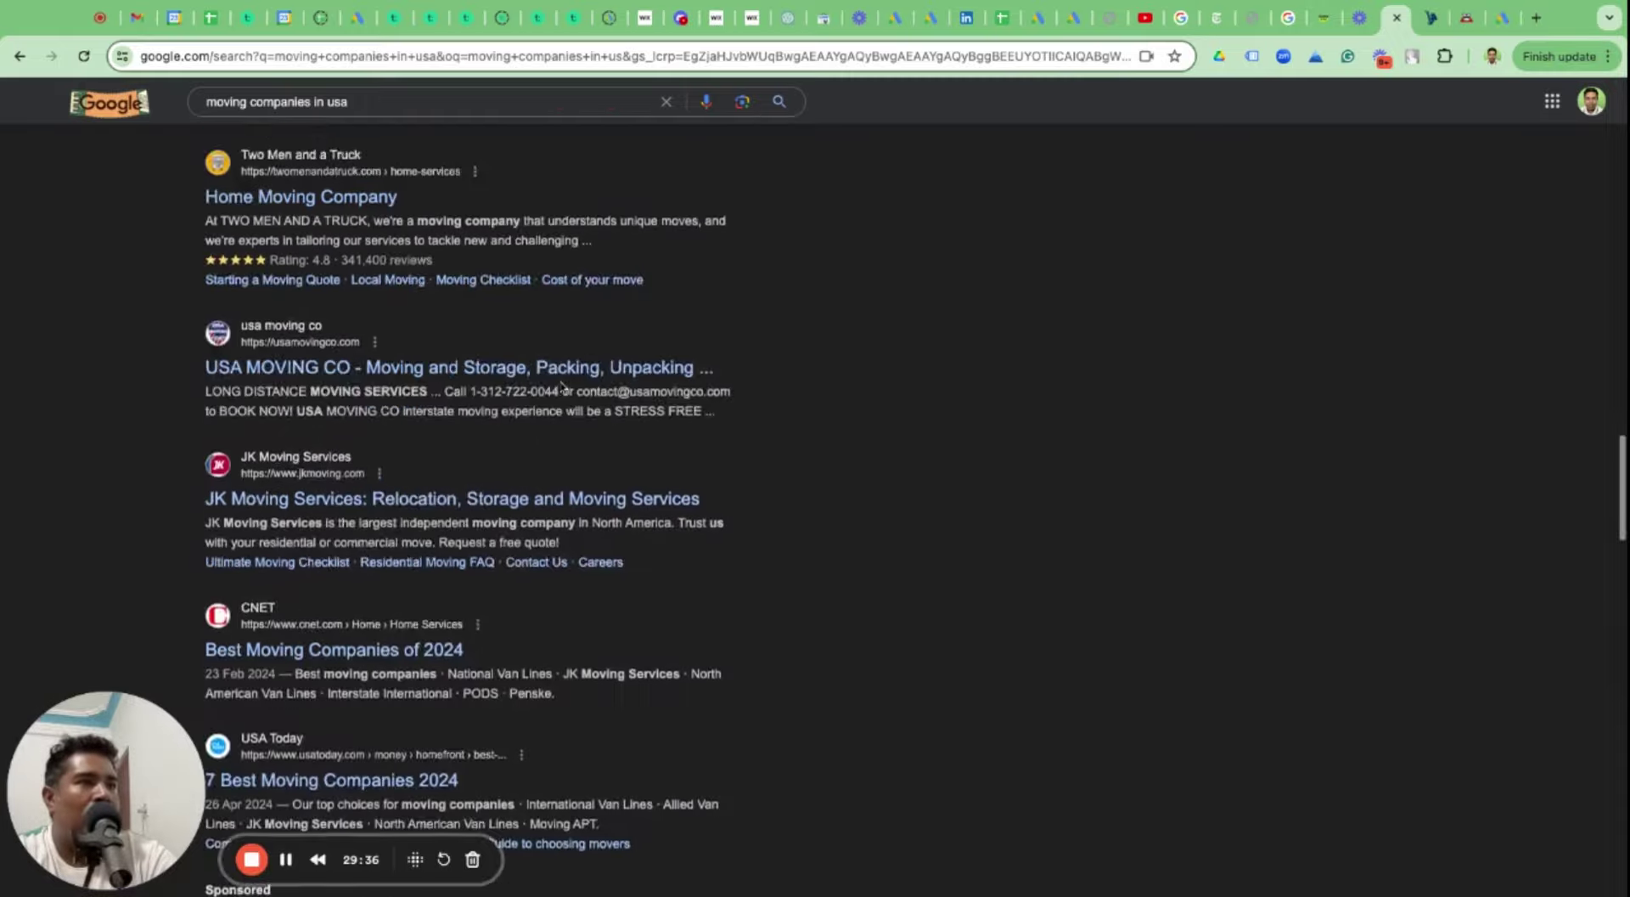
pyautogui.scroll(10, 419, 560)
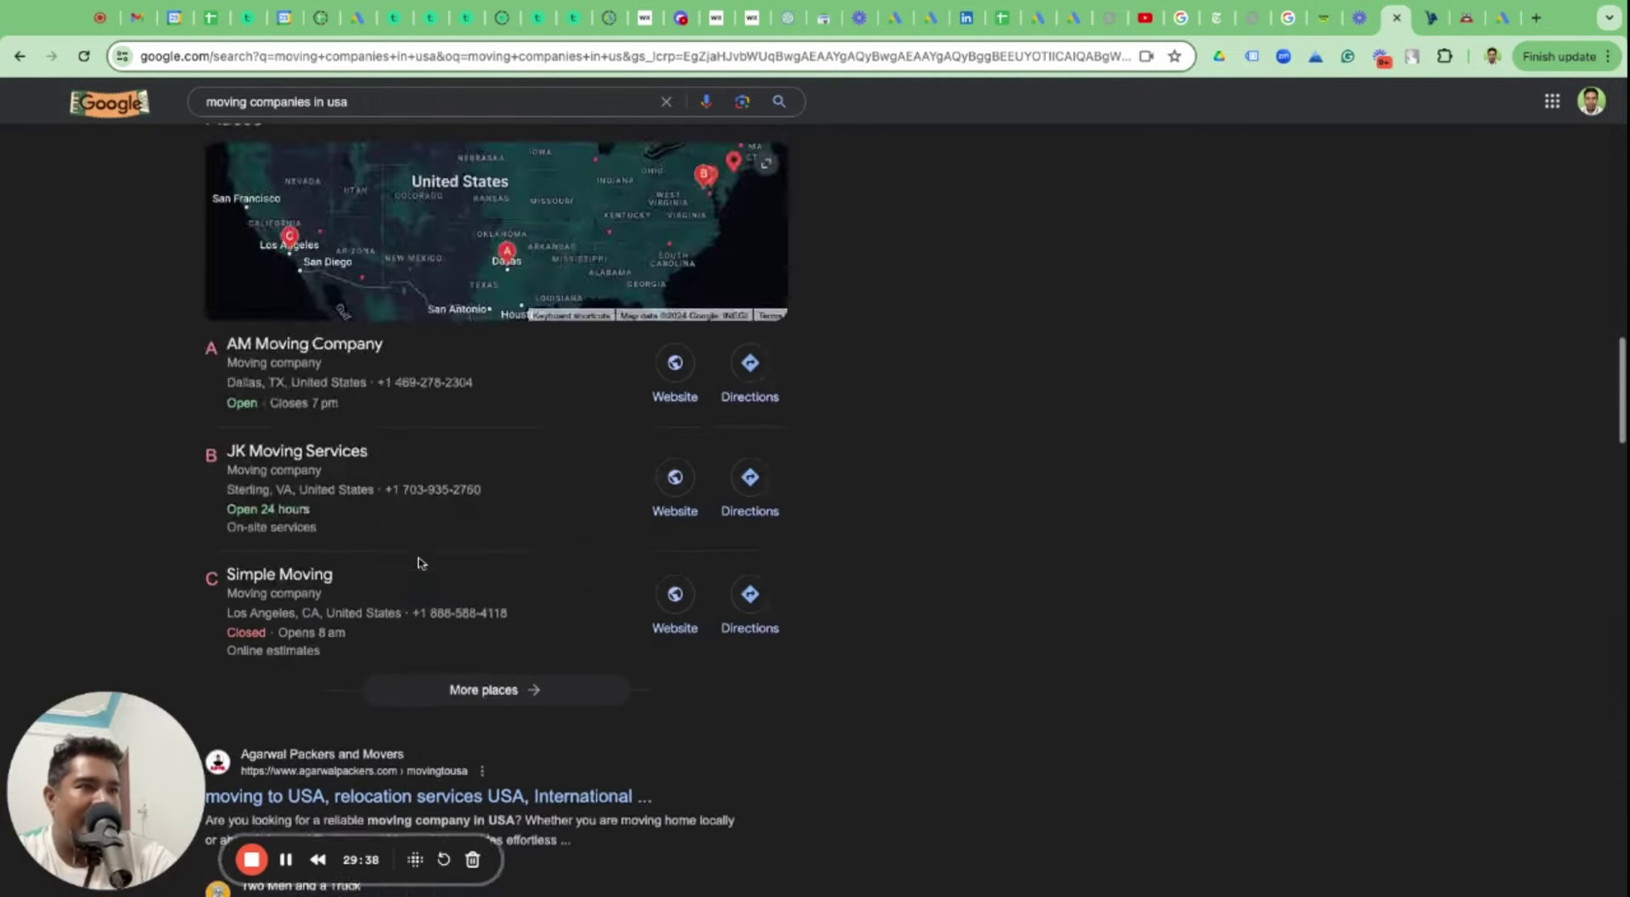
pyautogui.scroll(2, 419, 561)
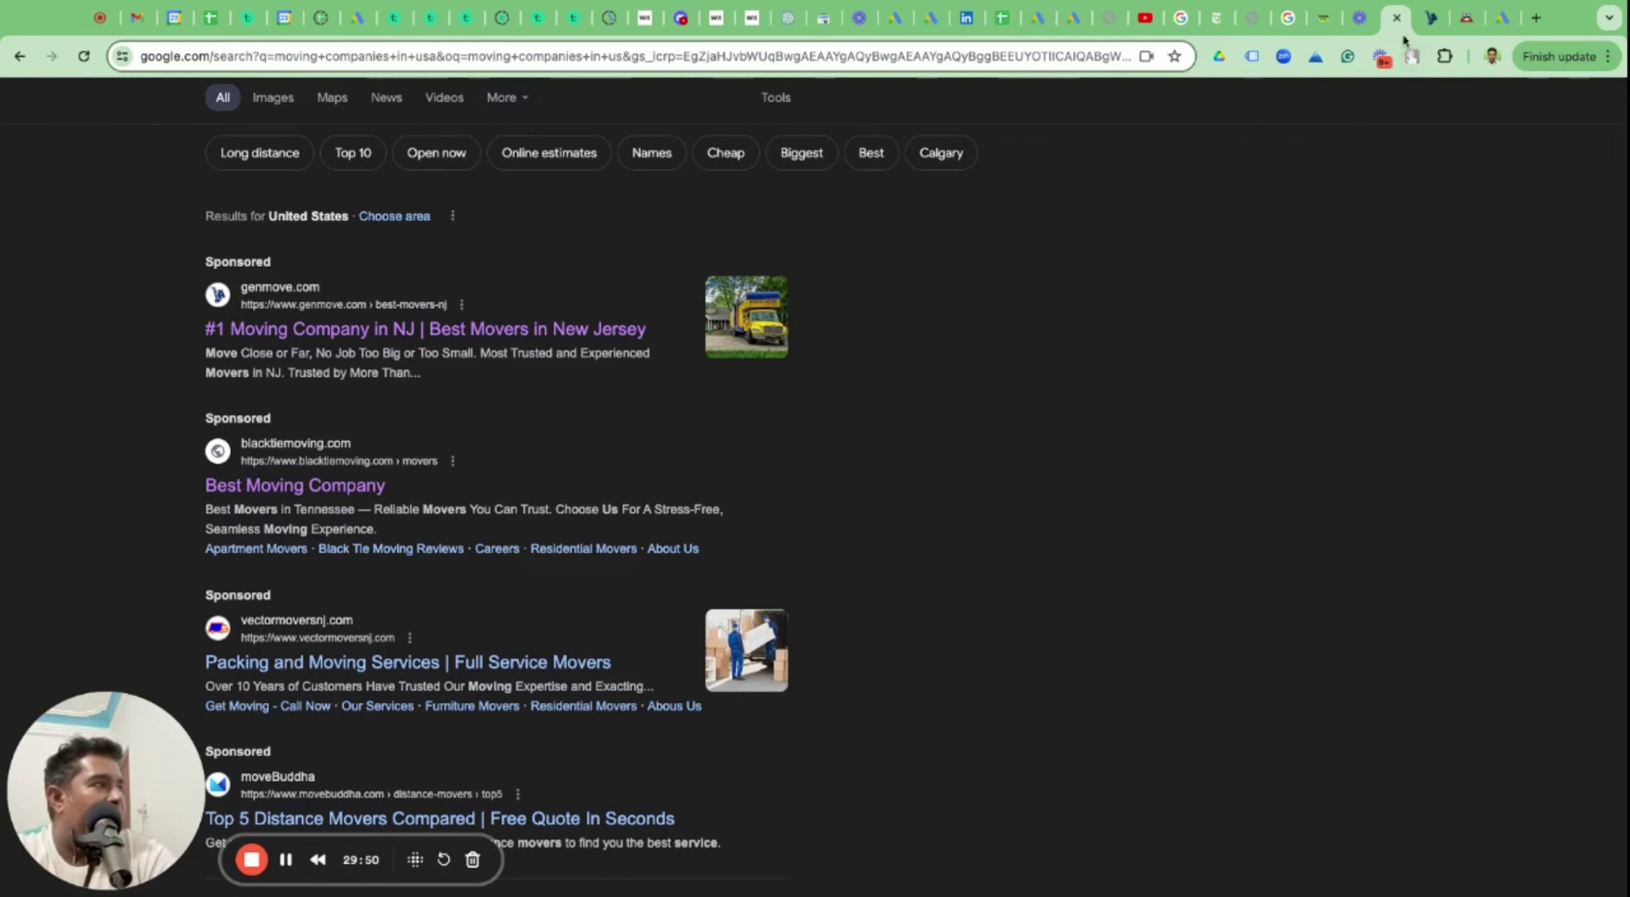
pyautogui.click(1501, 19)
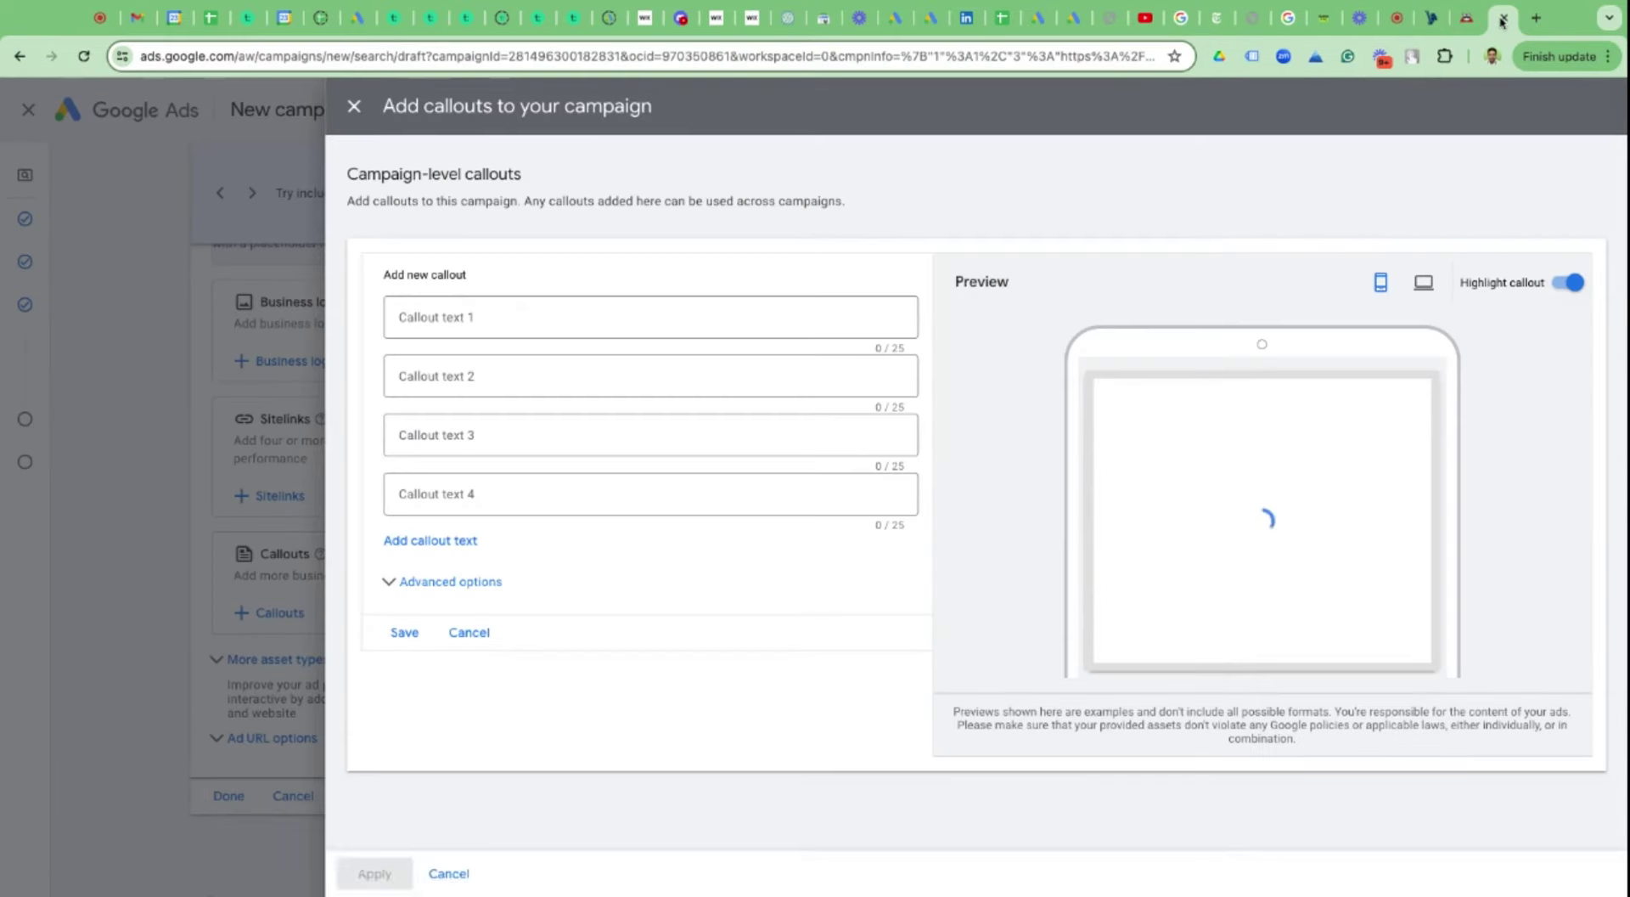
pyautogui.click(354, 107)
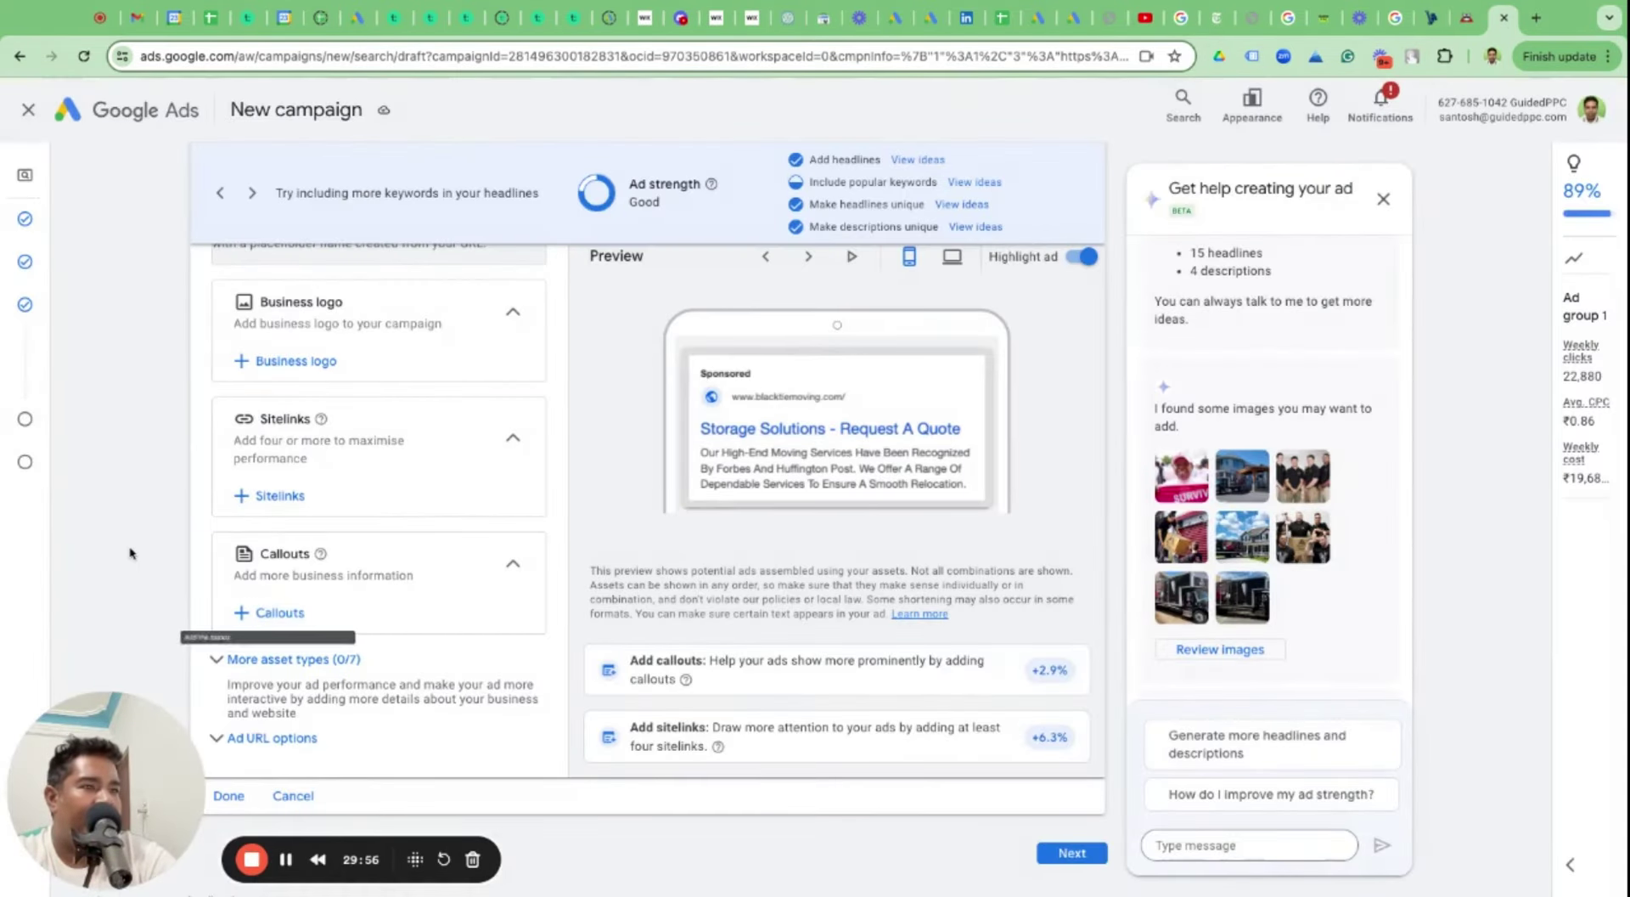
# Expand the ad draft's additional asset types to reach the promotions, prices and calls assets.
pyautogui.scroll(-1, 129, 548)
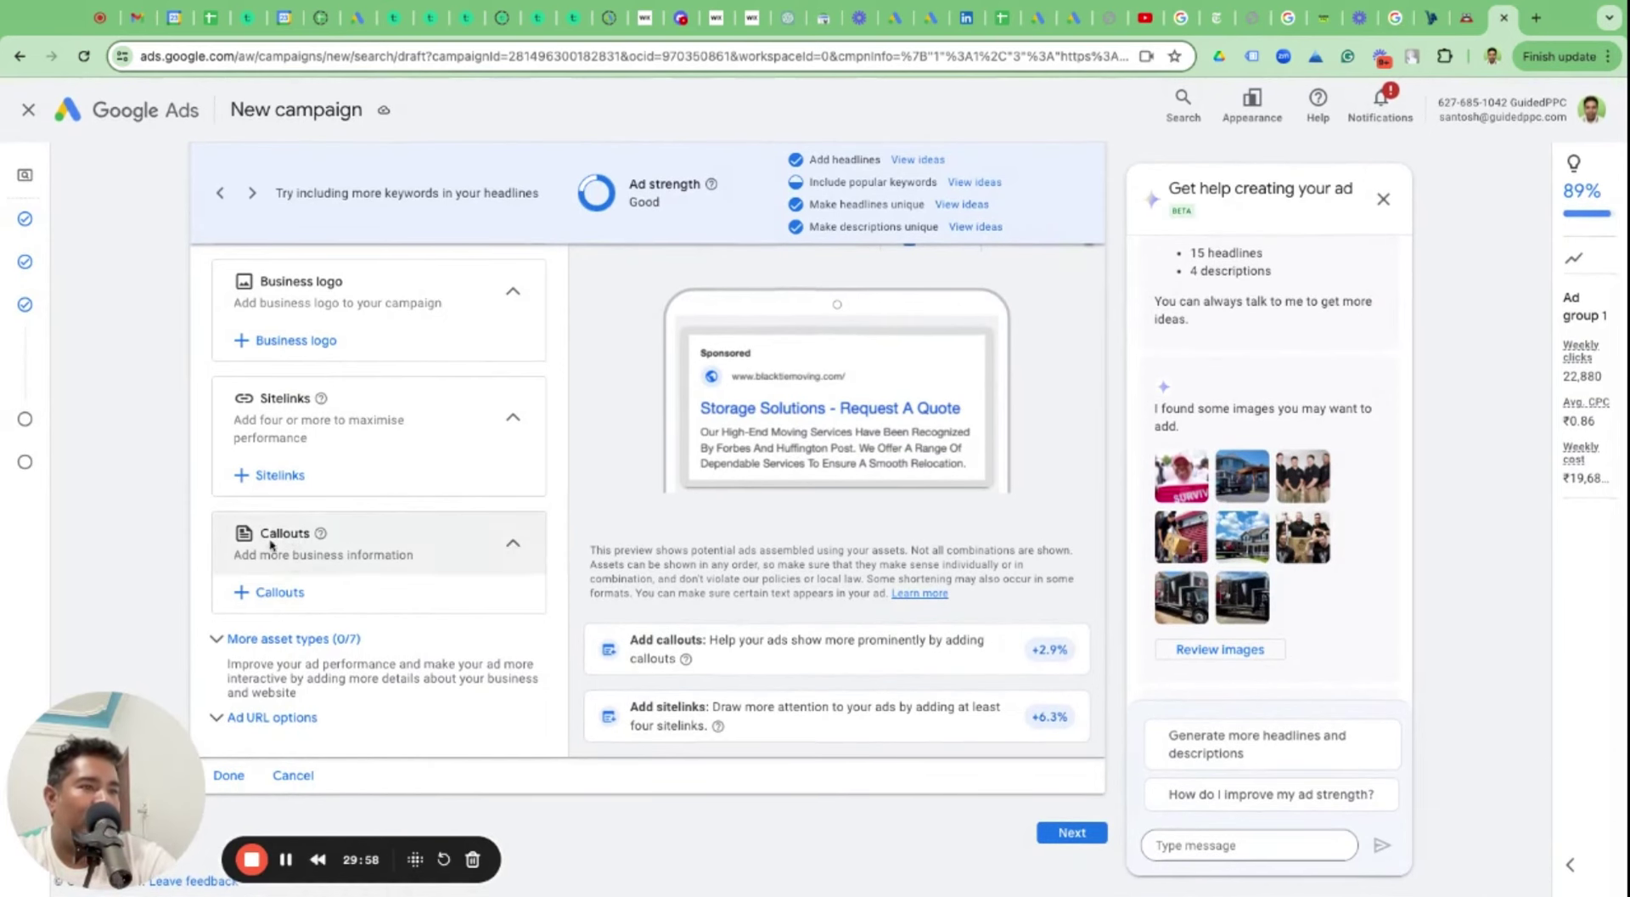
pyautogui.click(219, 638)
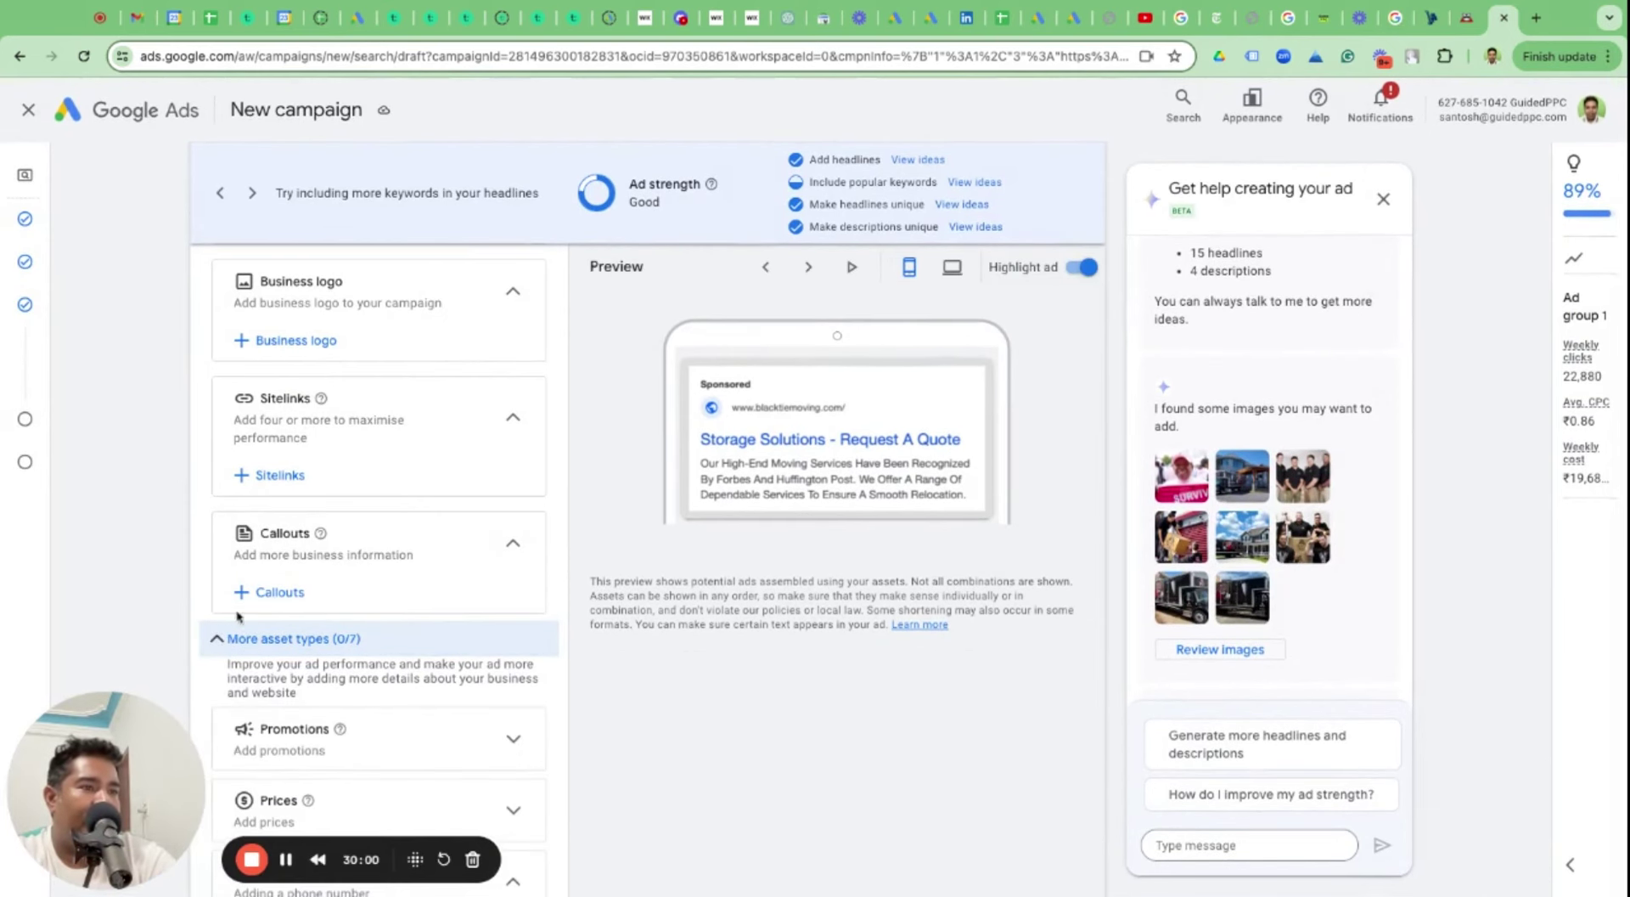
pyautogui.scroll(-3, 430, 675)
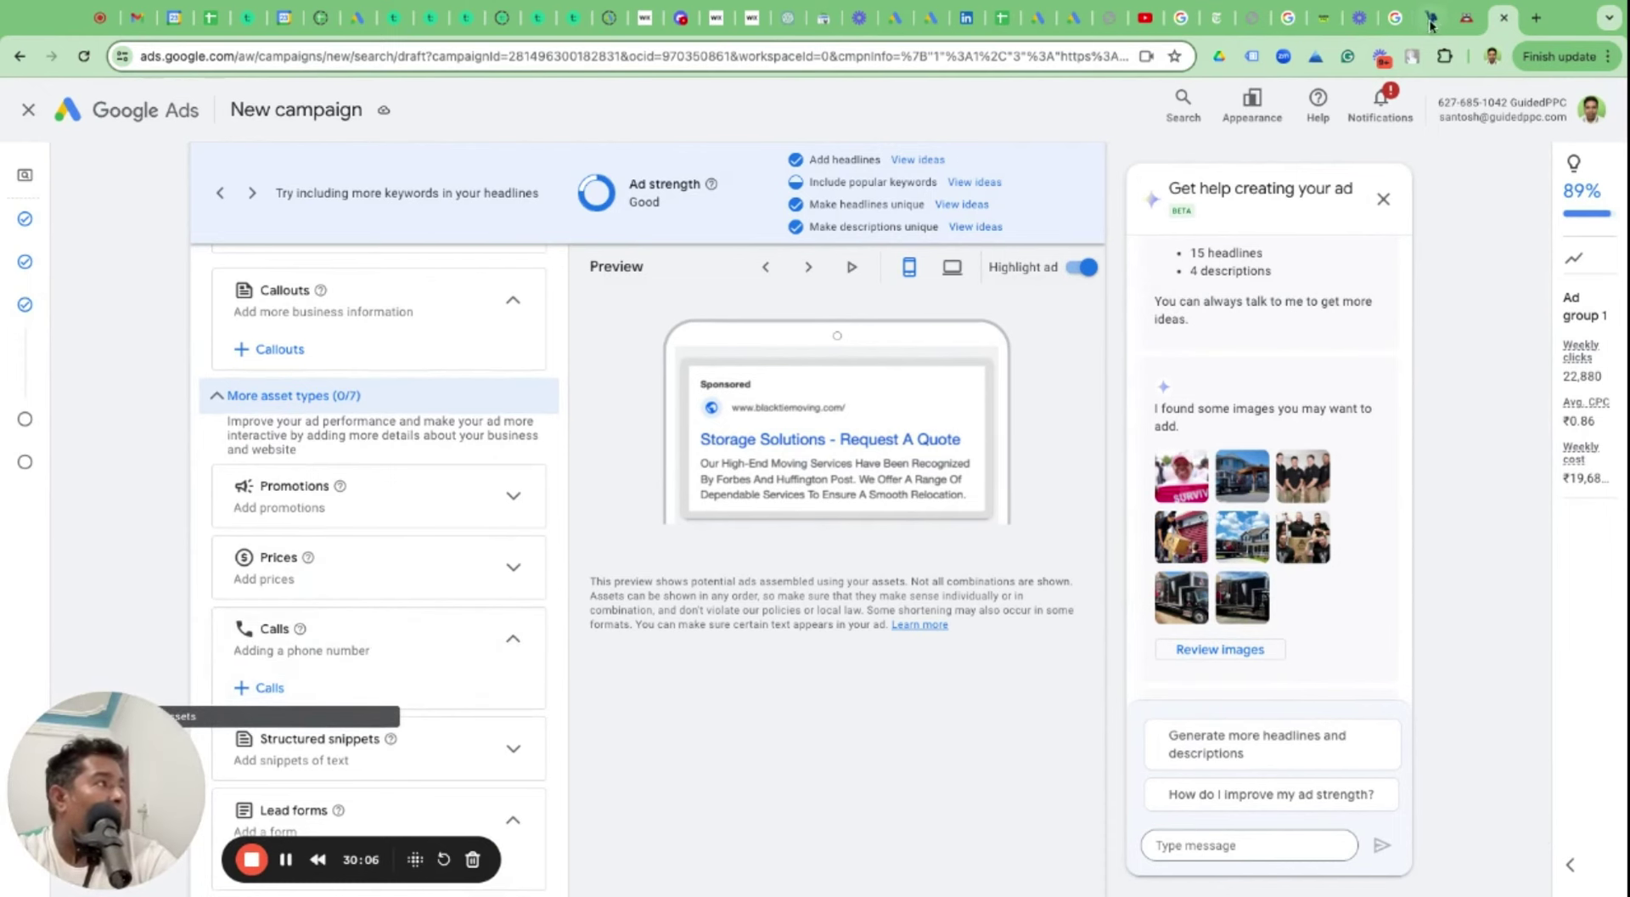
# Enter the company phone number copied from the Black Tie Moving page header in a new campaign-level call asset.
pyautogui.click(1466, 20)
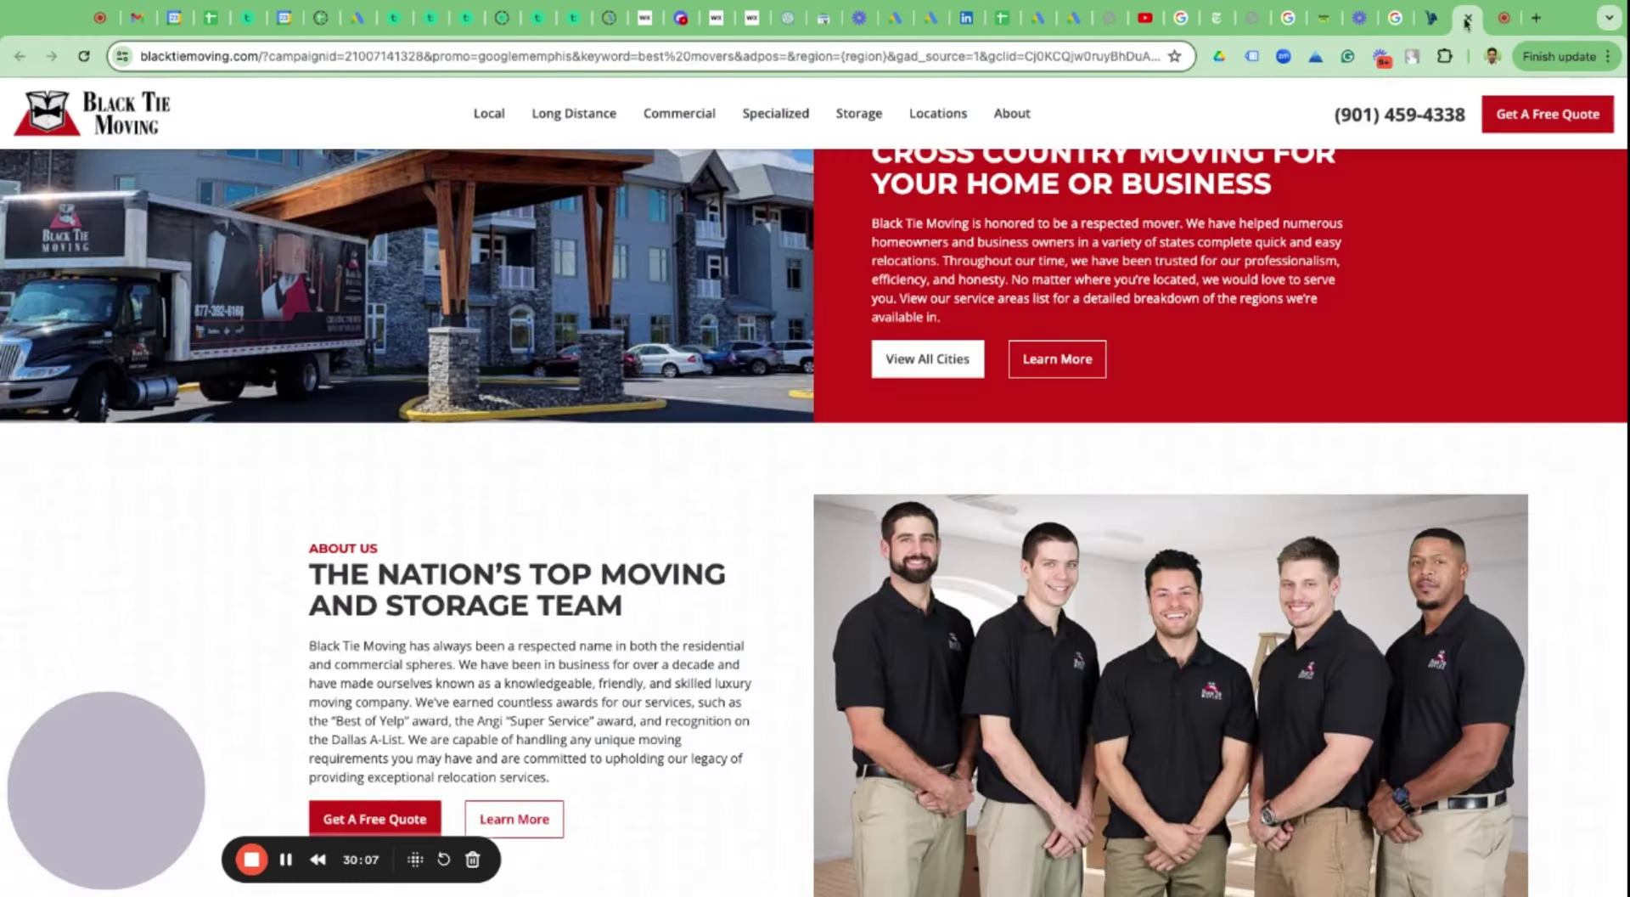
pyautogui.tripleClick(1363, 113)
pyautogui.hotkey('ctrl', 'c')
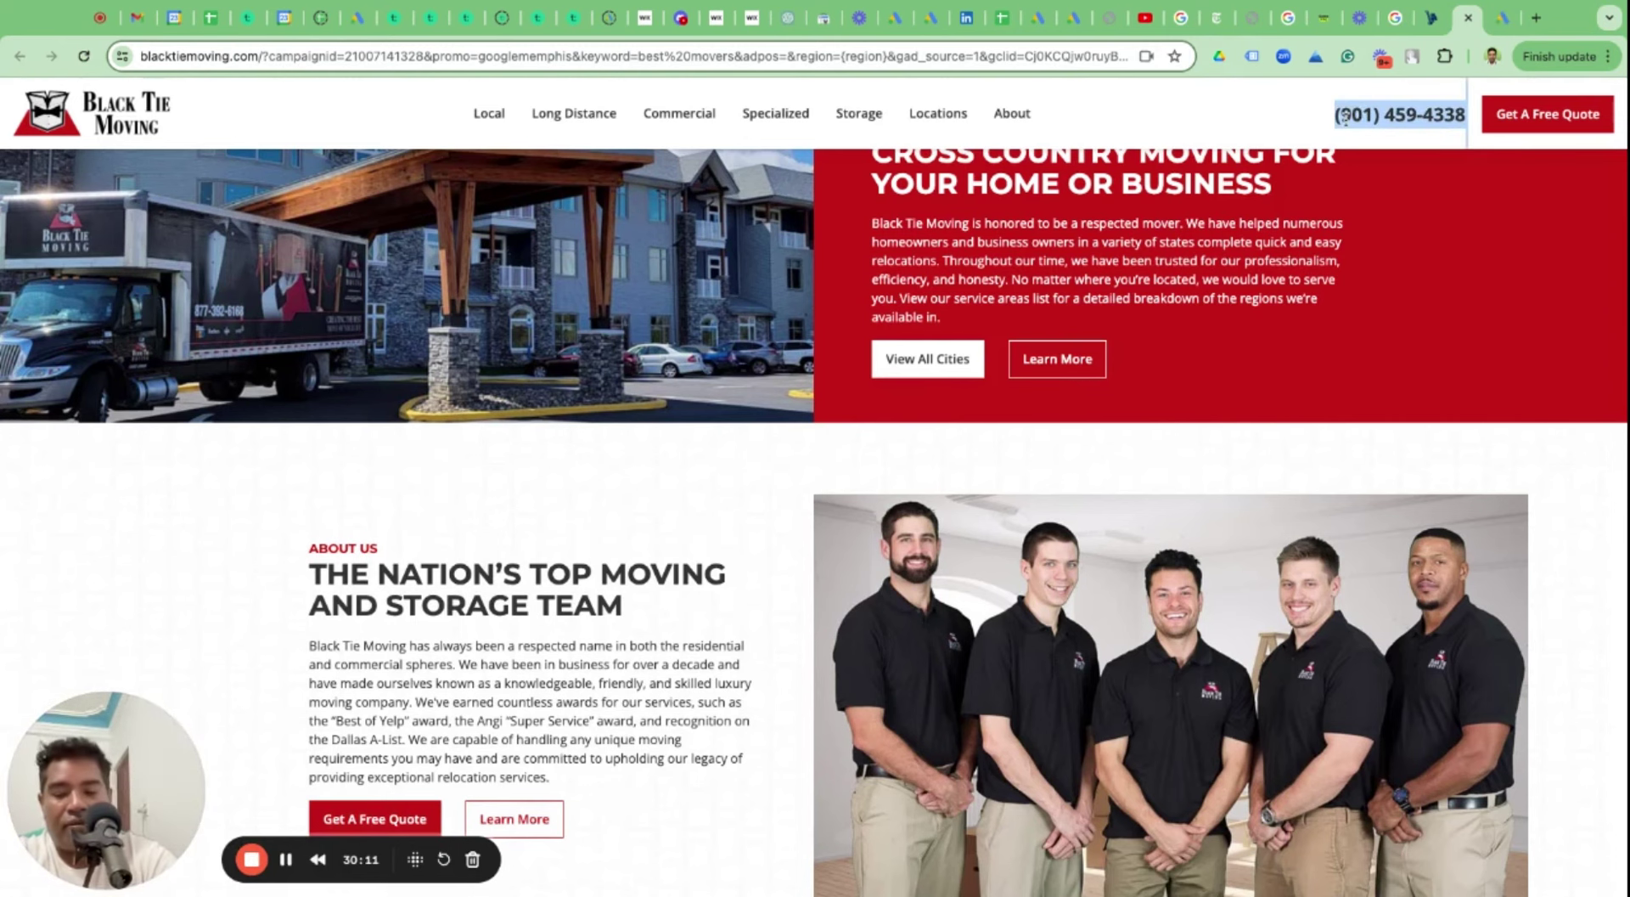
pyautogui.click(1503, 17)
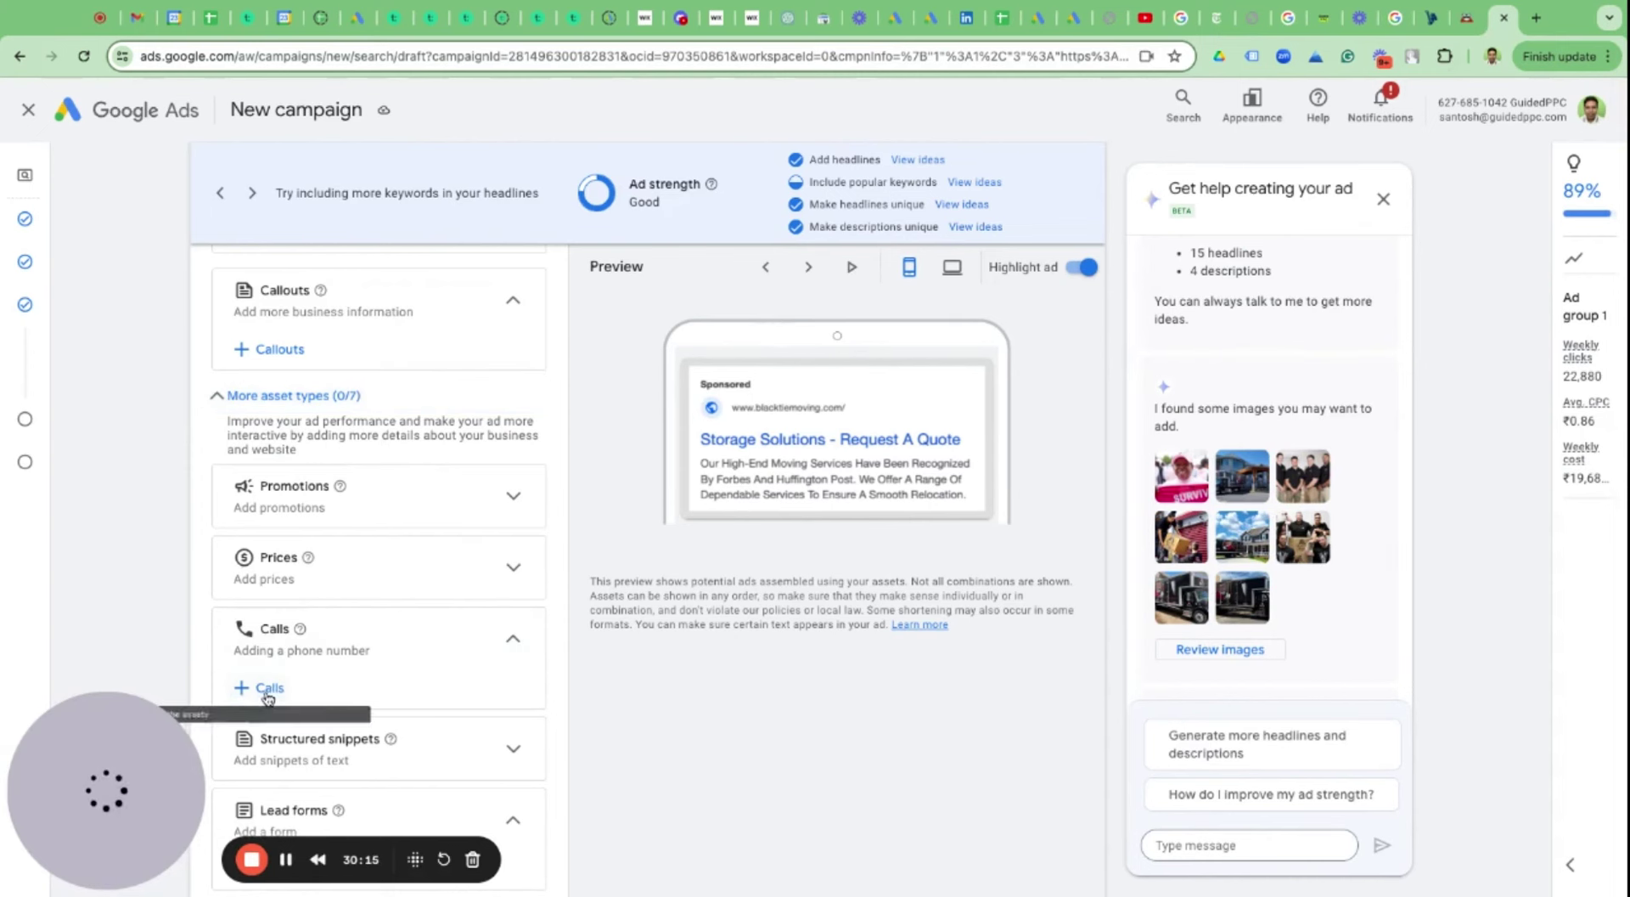
pyautogui.click(270, 688)
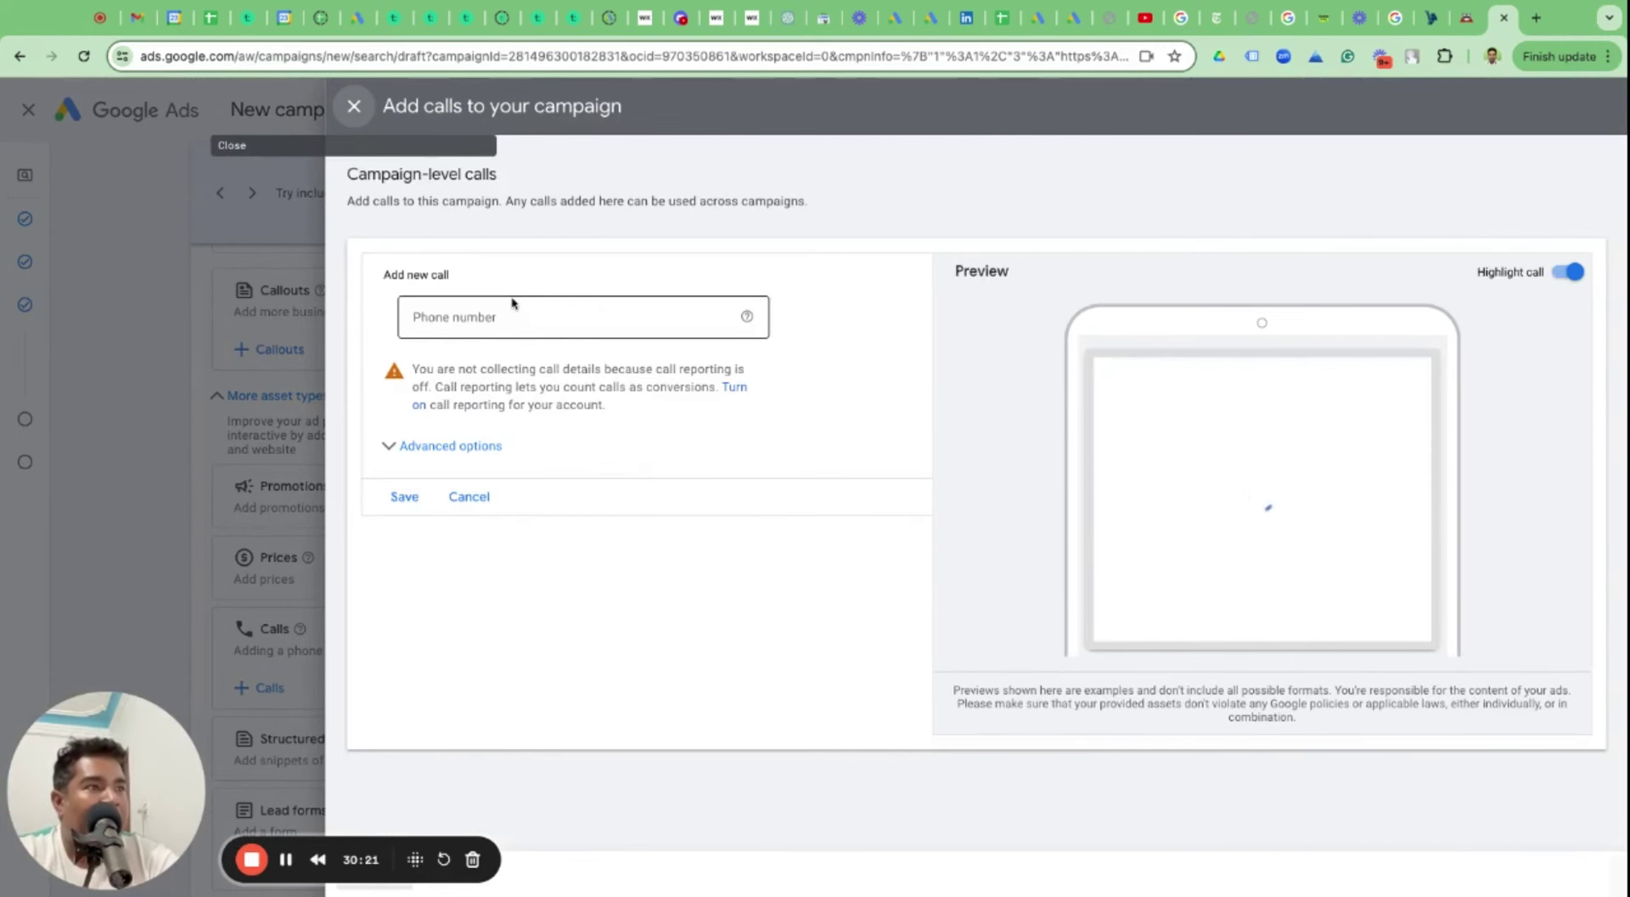
pyautogui.click(585, 314)
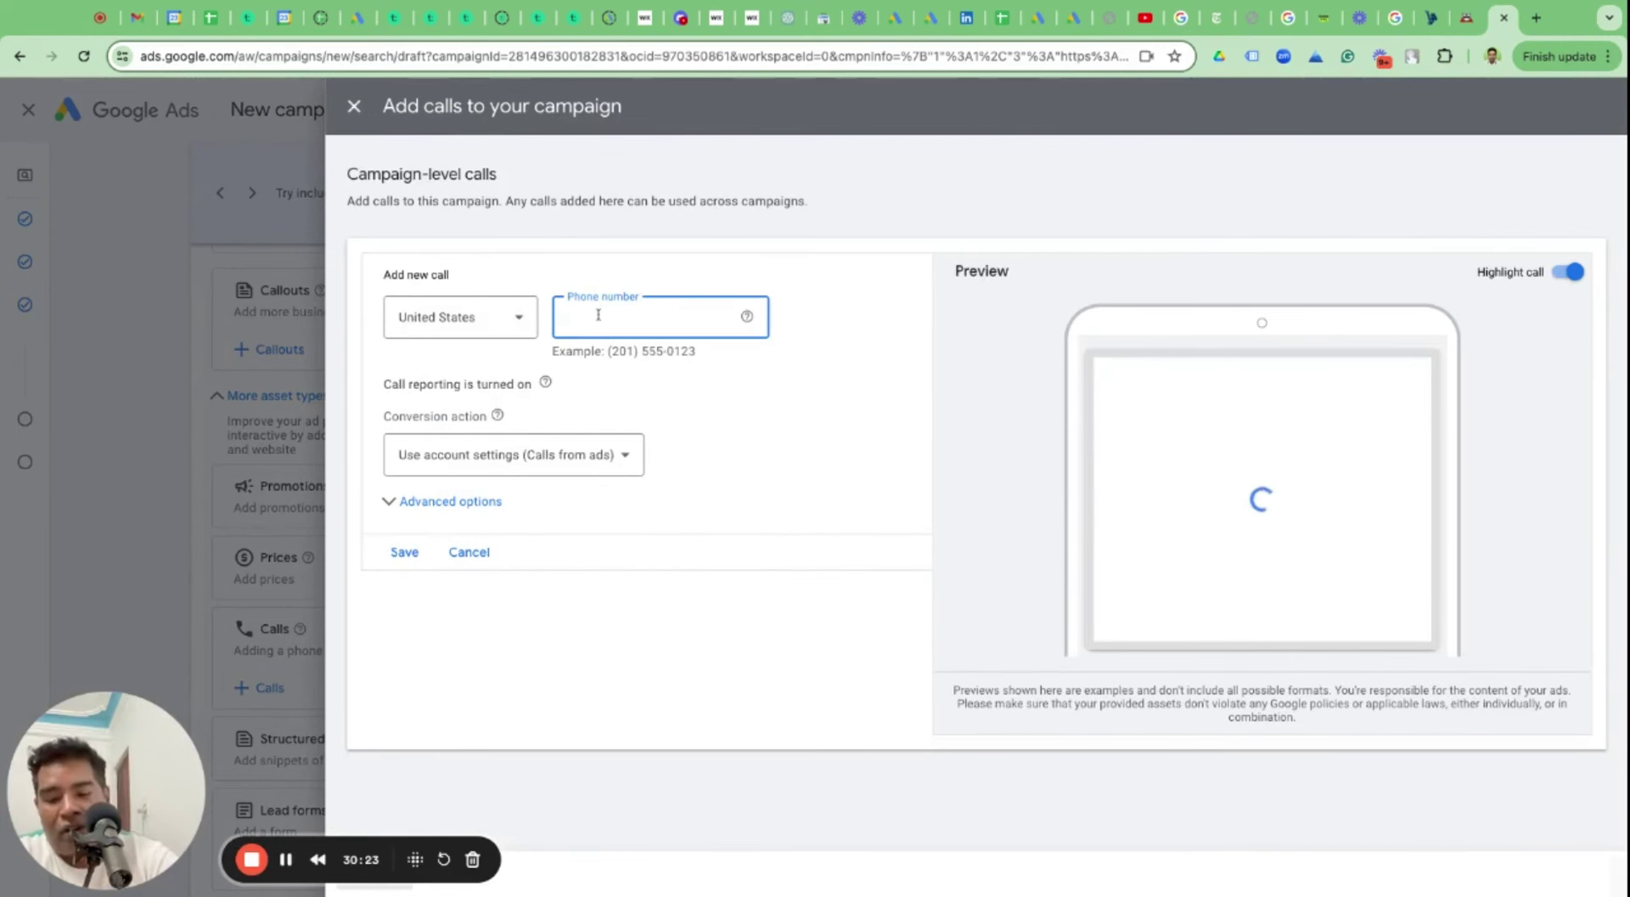
pyautogui.hotkey('ctrl', 'v')
# Expand the new call's advanced options and schedule it for Mondays - Fridays with a start time of 08:00.
pyautogui.click(436, 502)
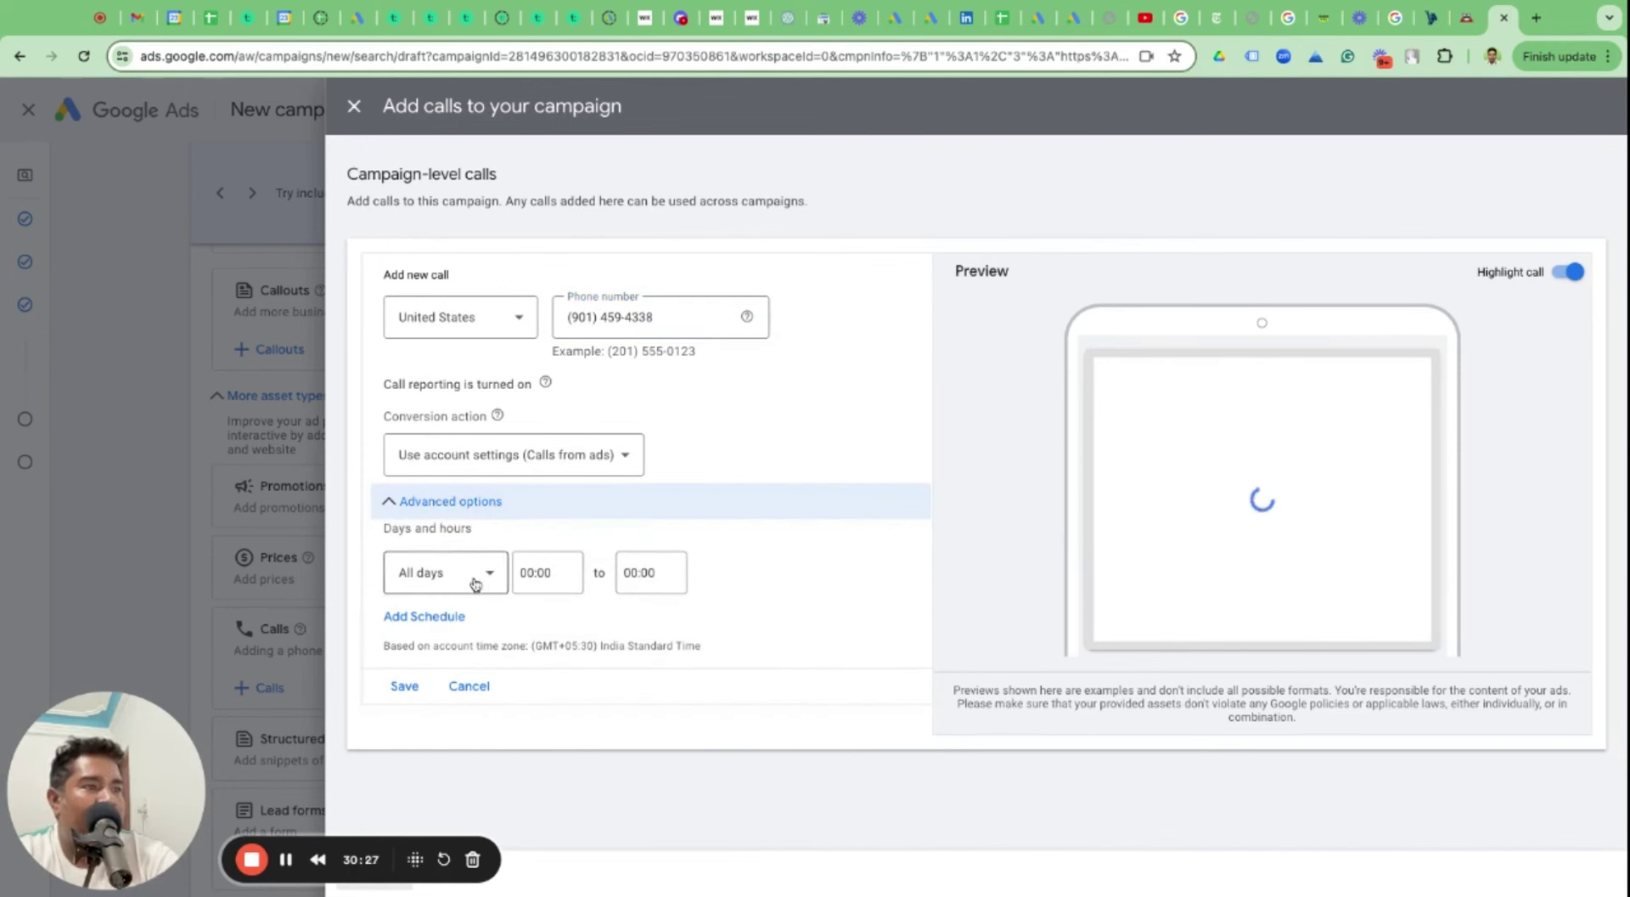
pyautogui.click(446, 577)
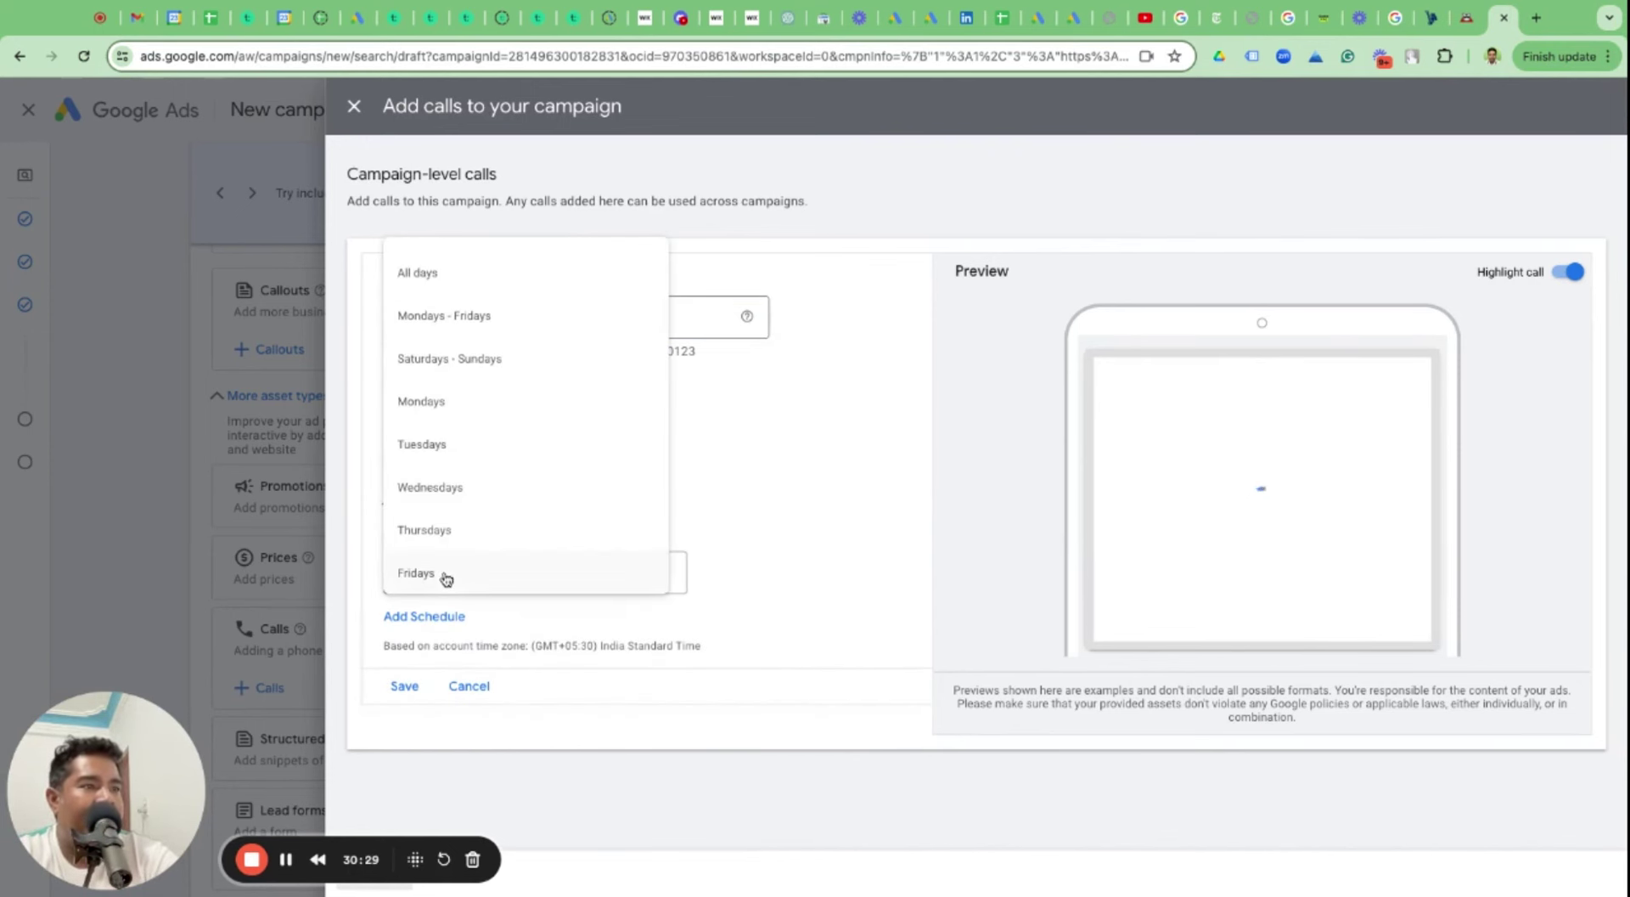
pyautogui.click(481, 315)
pyautogui.click(559, 572)
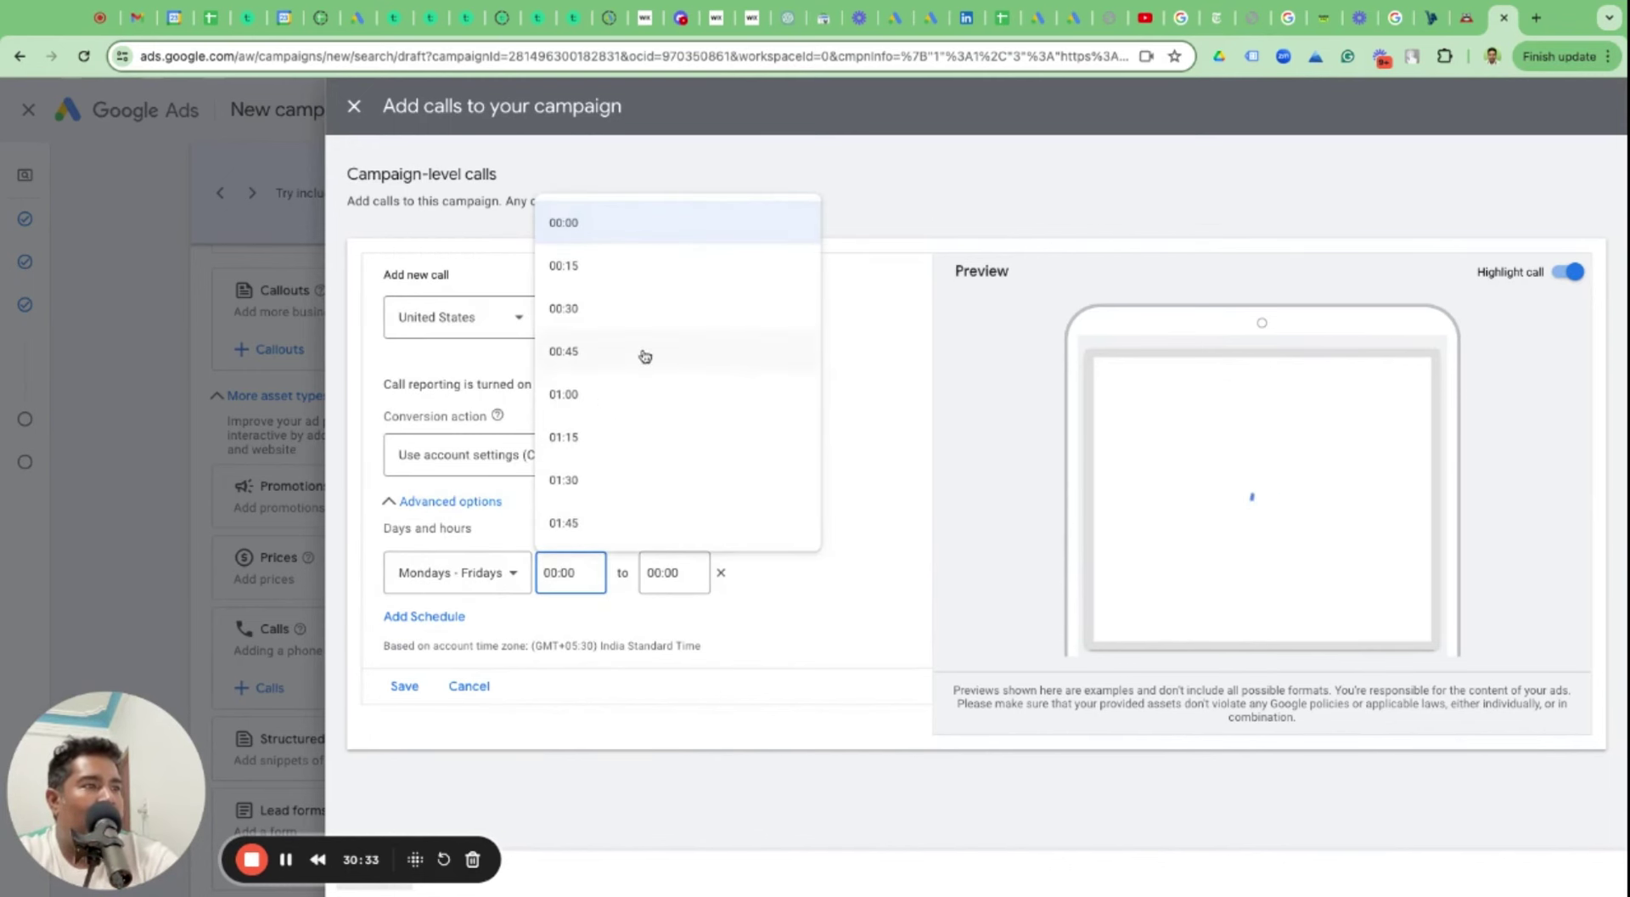
pyautogui.scroll(-7, 610, 451)
pyautogui.scroll(-13, 611, 450)
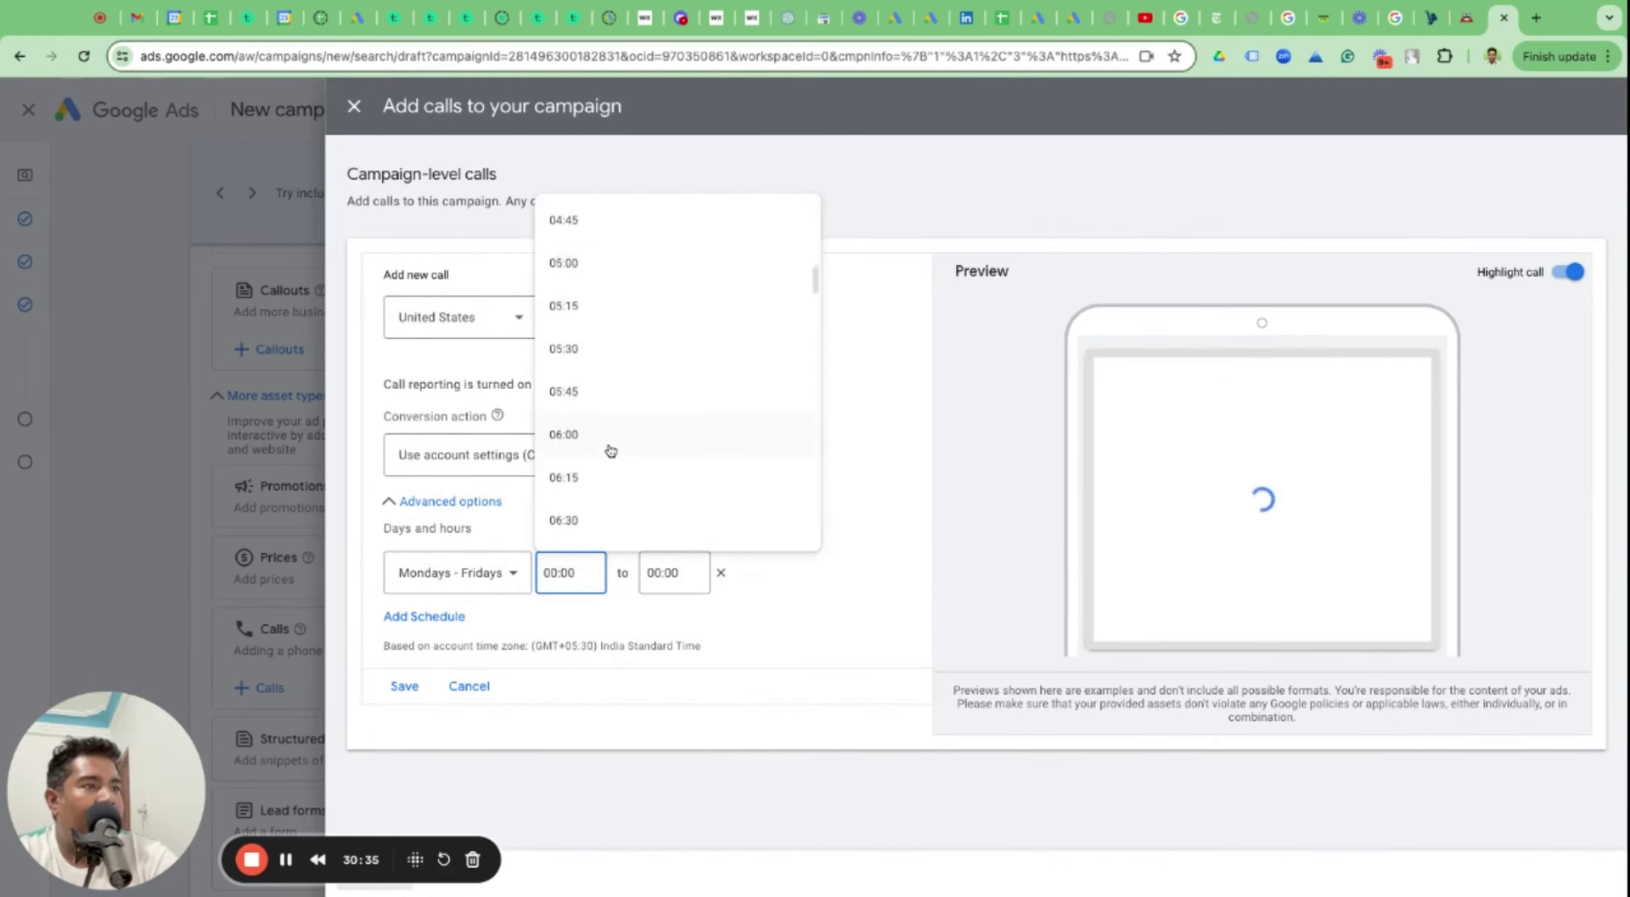
pyautogui.scroll(3, 610, 448)
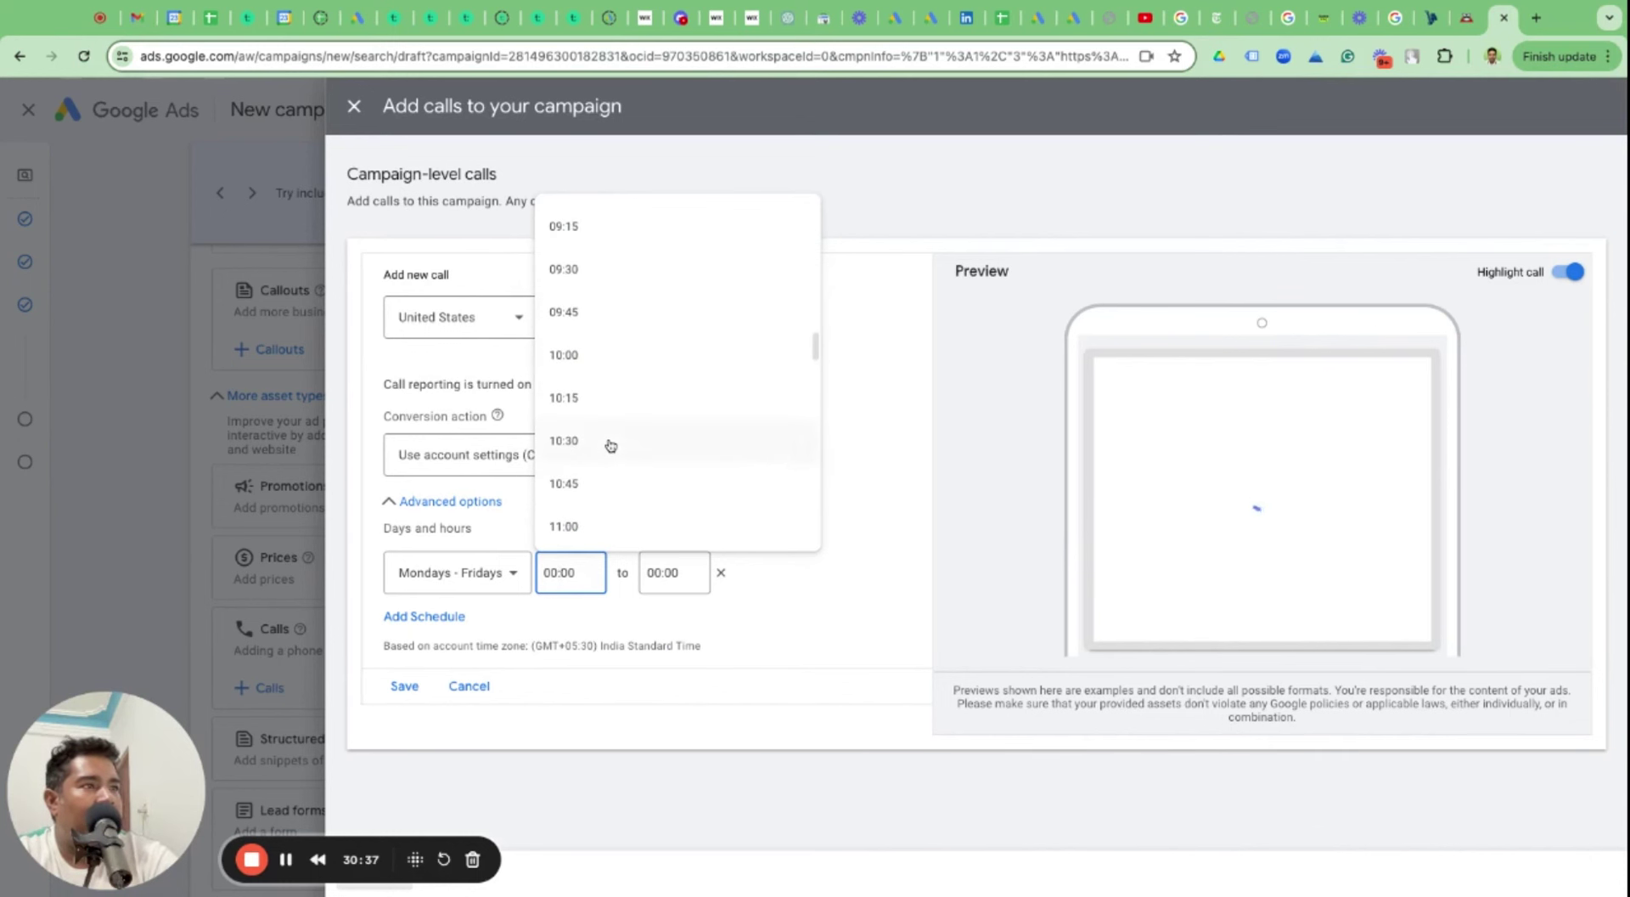
pyautogui.scroll(3, 571, 251)
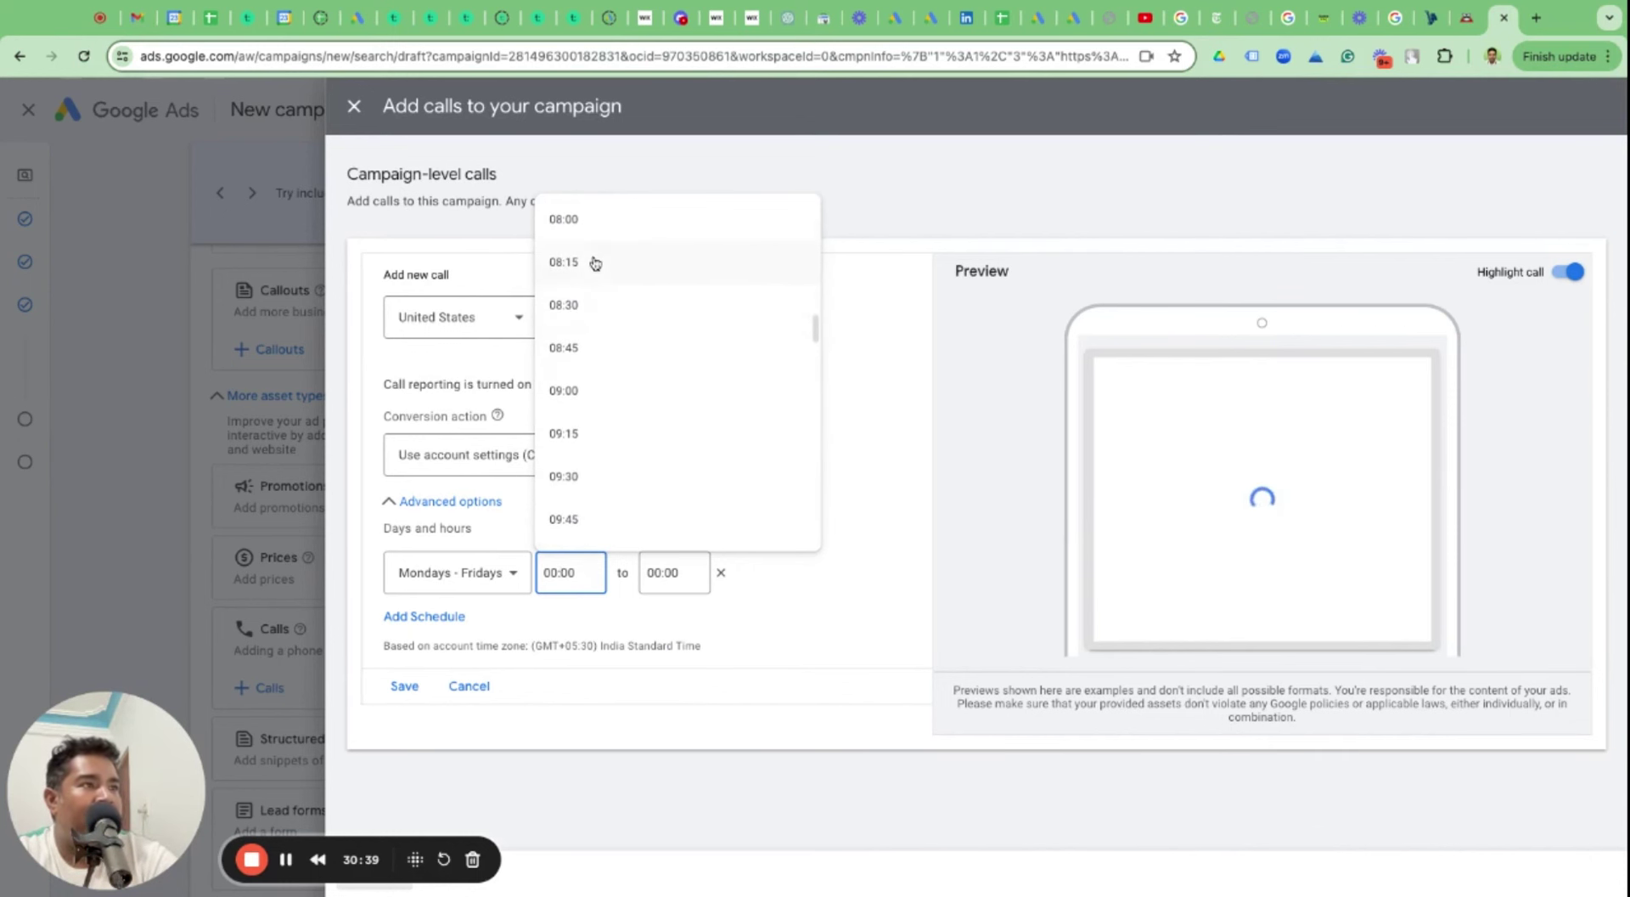
pyautogui.click(567, 251)
# Set the end time of the call asset's Mondays - Fridays schedule to 17:00.
pyautogui.click(674, 586)
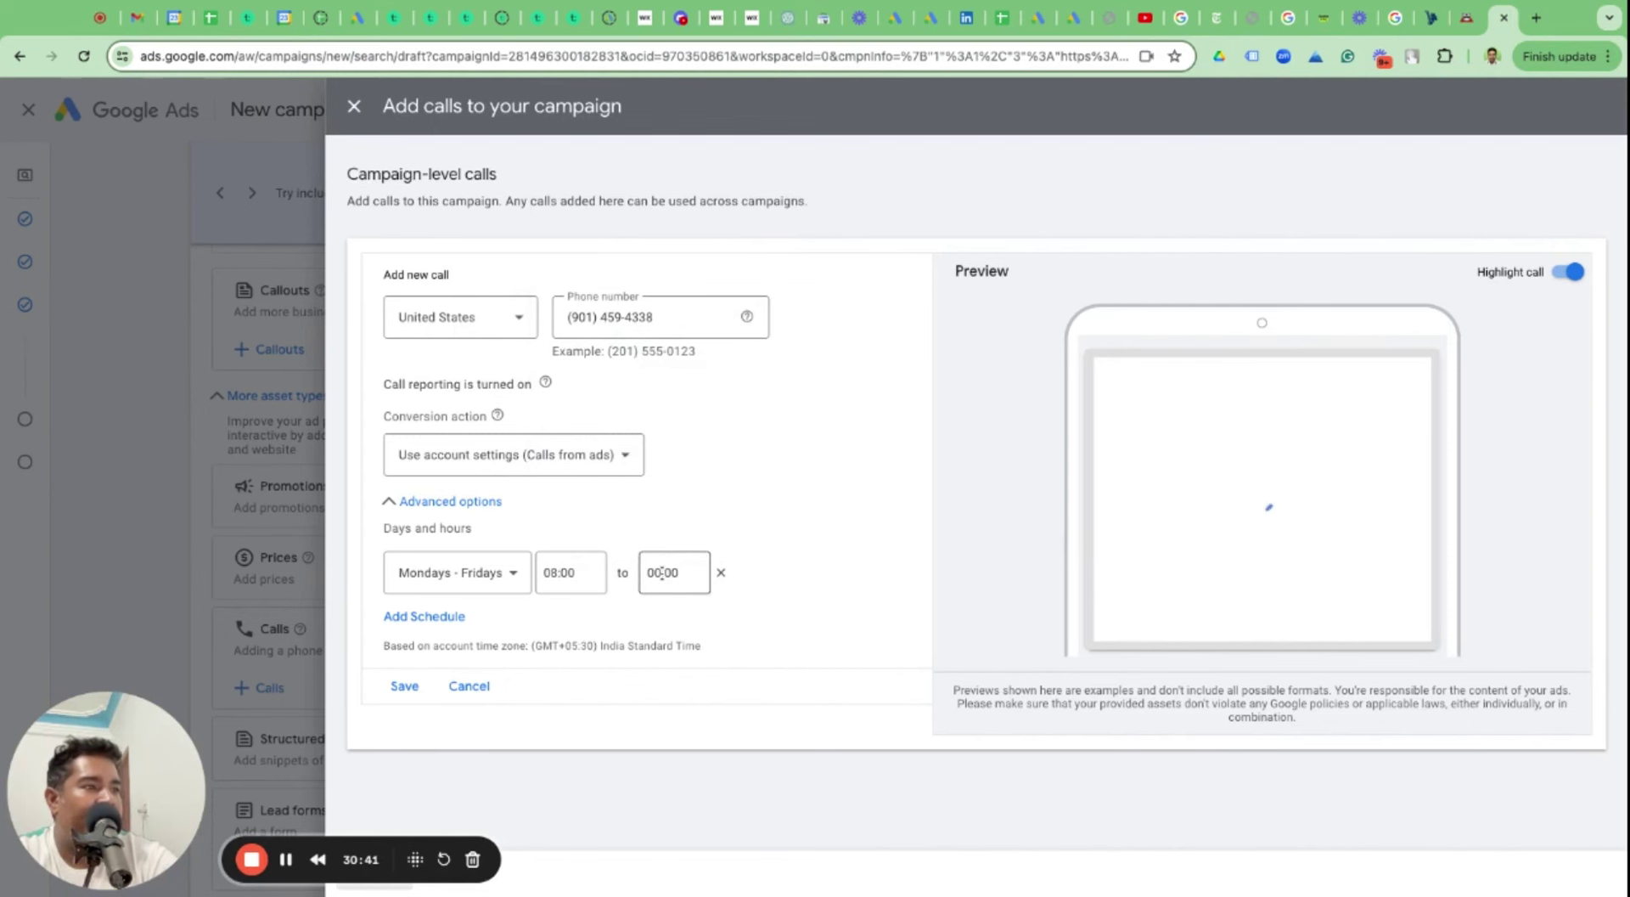
pyautogui.scroll(-20, 755, 428)
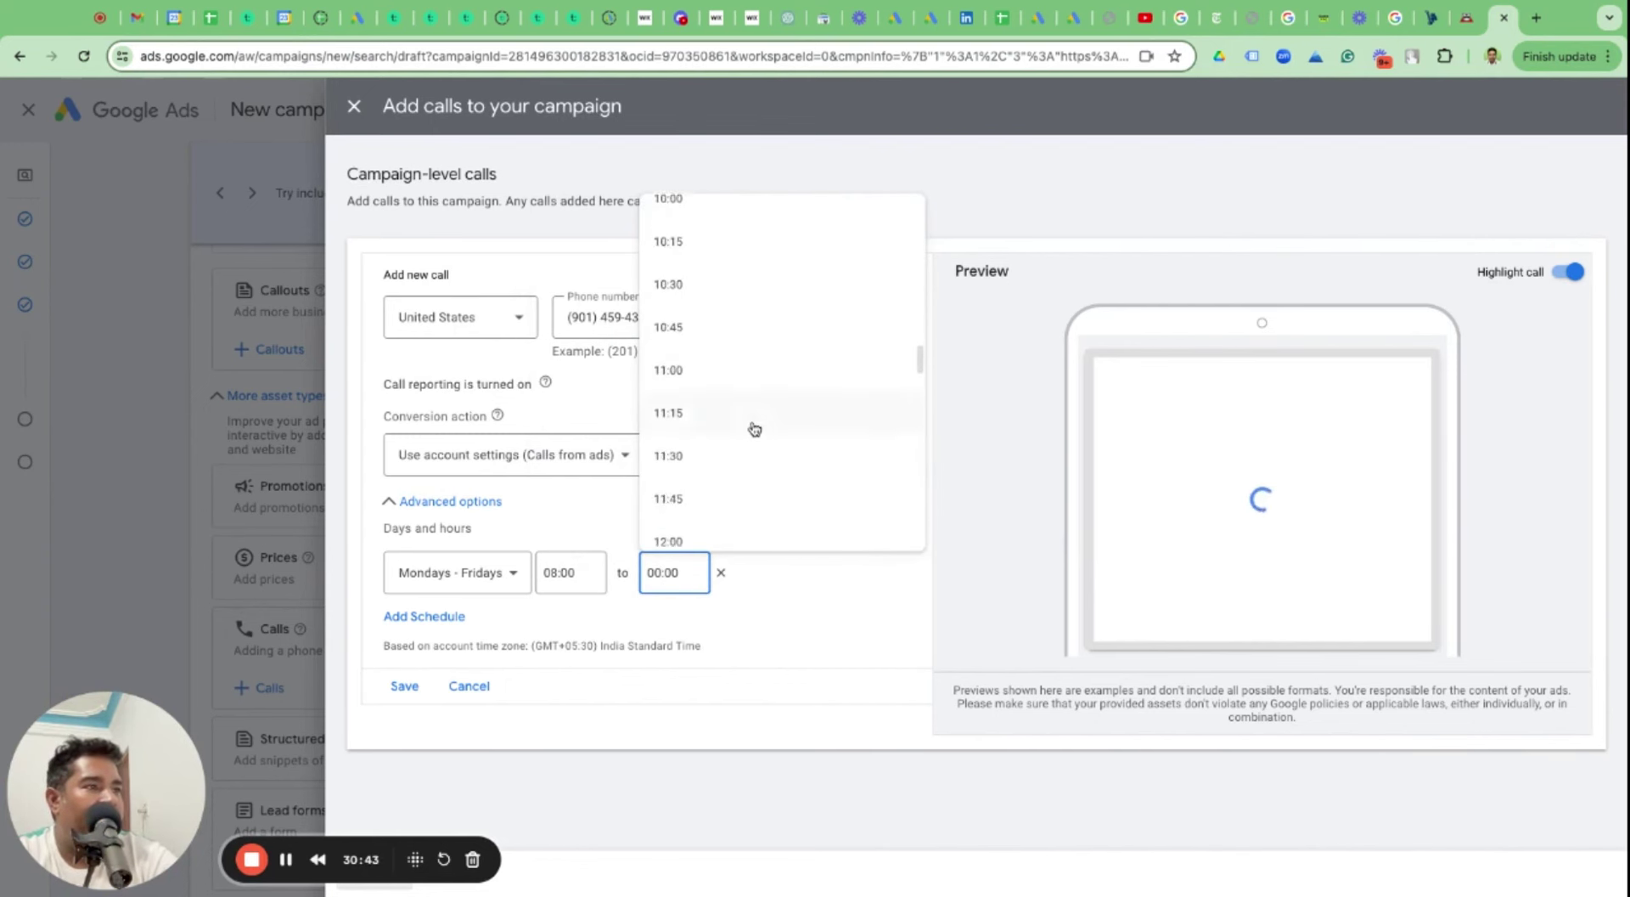
pyautogui.scroll(-6, 765, 436)
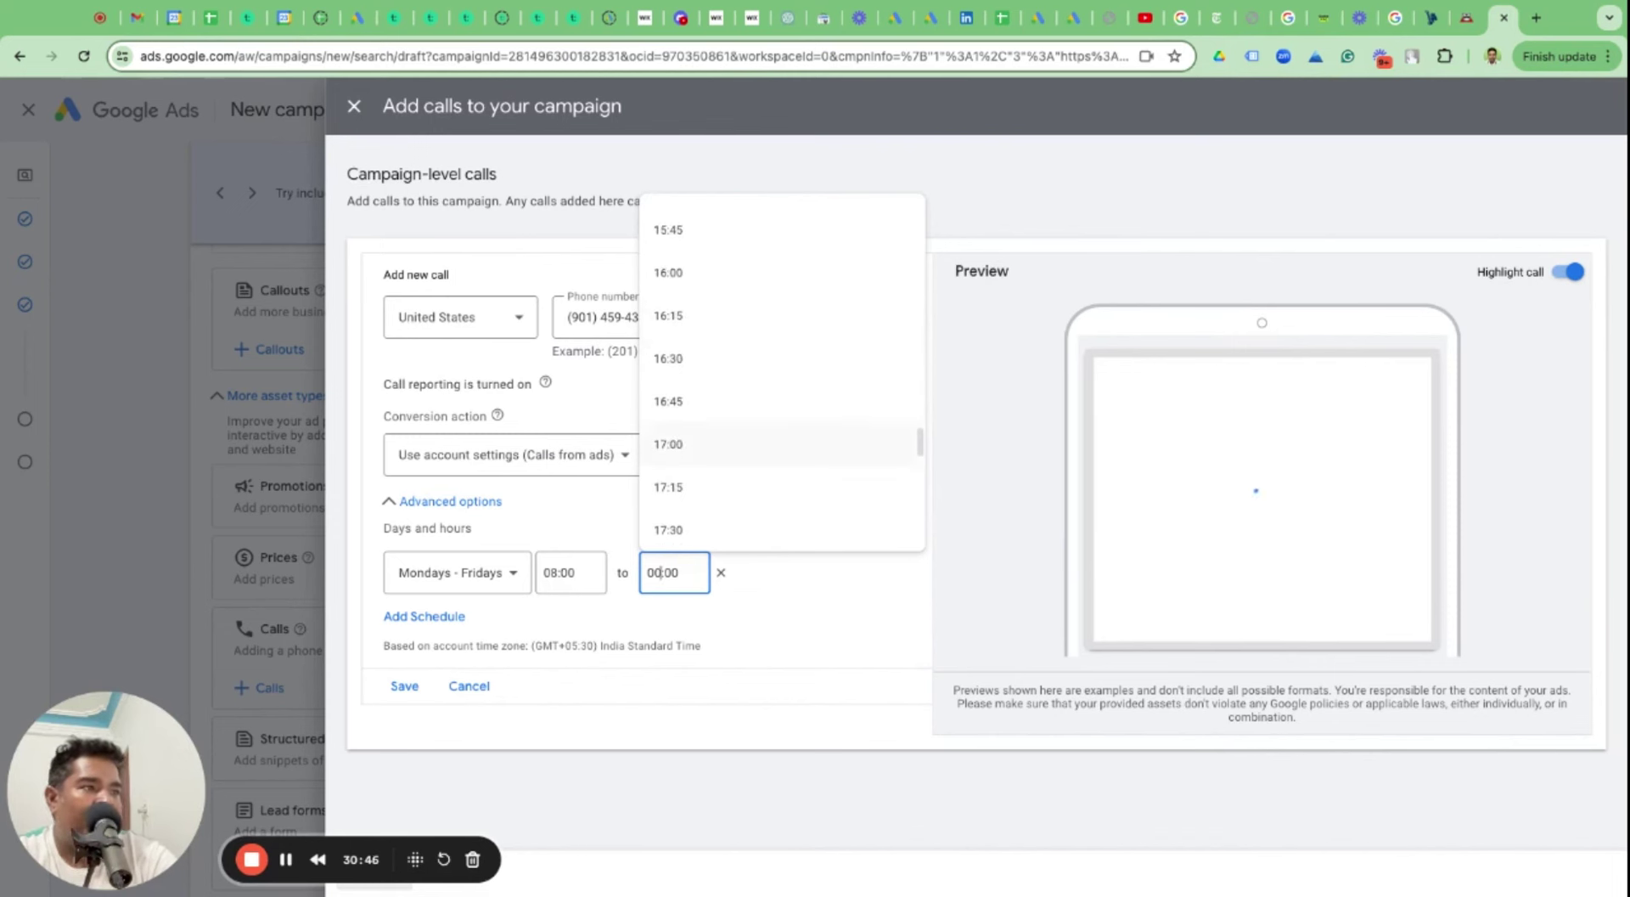
pyautogui.click(713, 450)
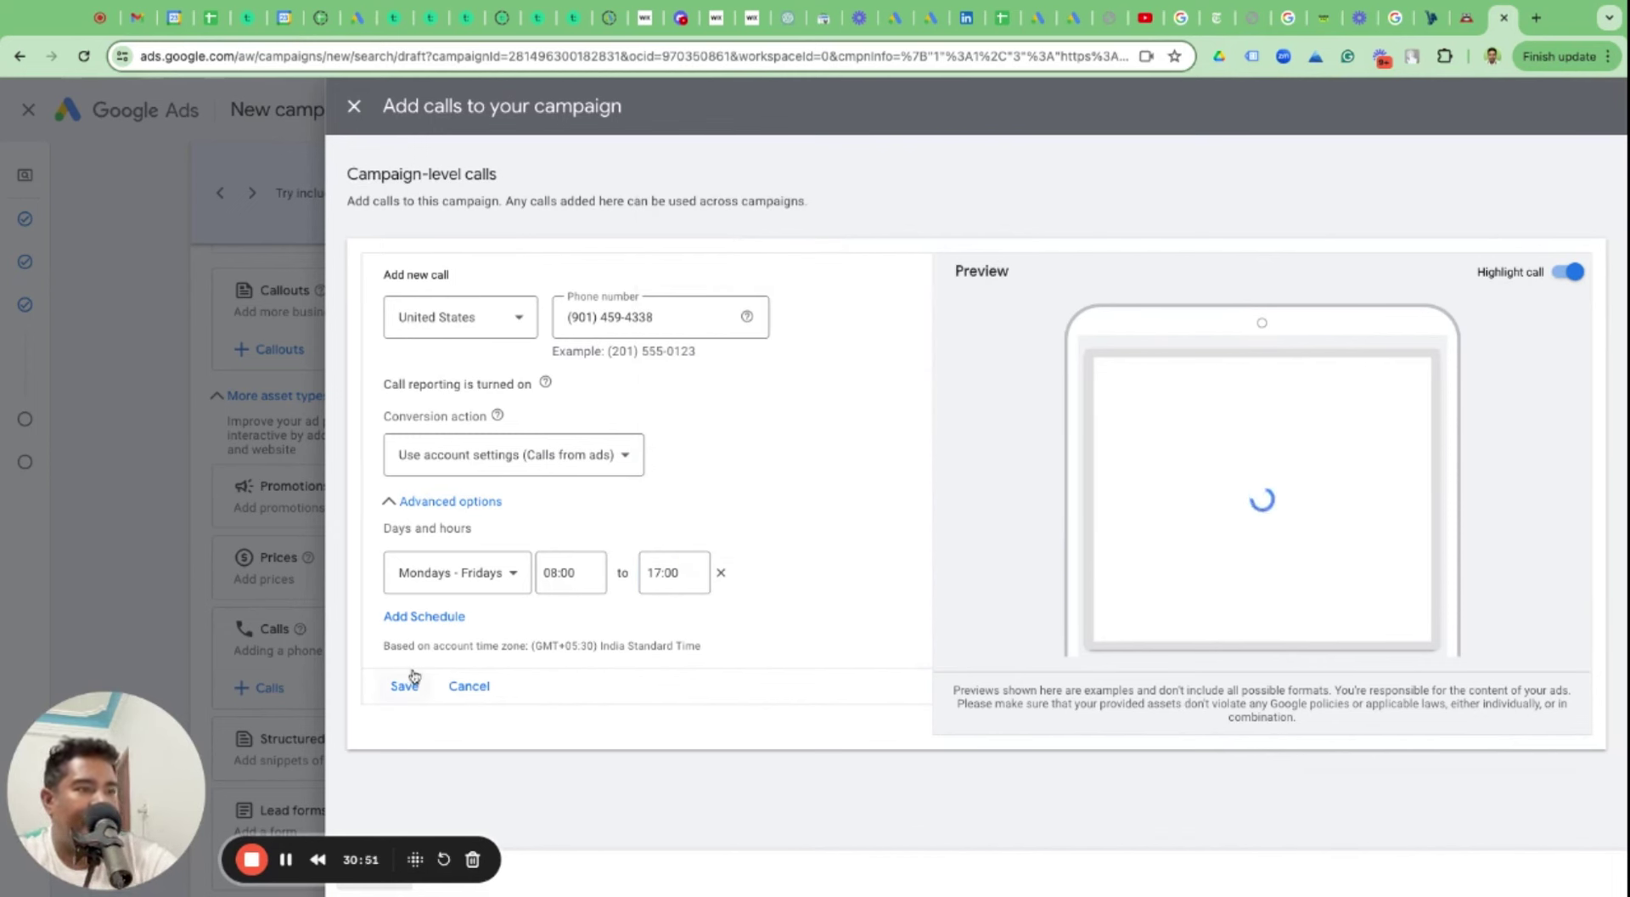
# Check the sponsored moving results on Google and the Black Tie Moving page, and return to the call asset form.
pyautogui.click(1396, 18)
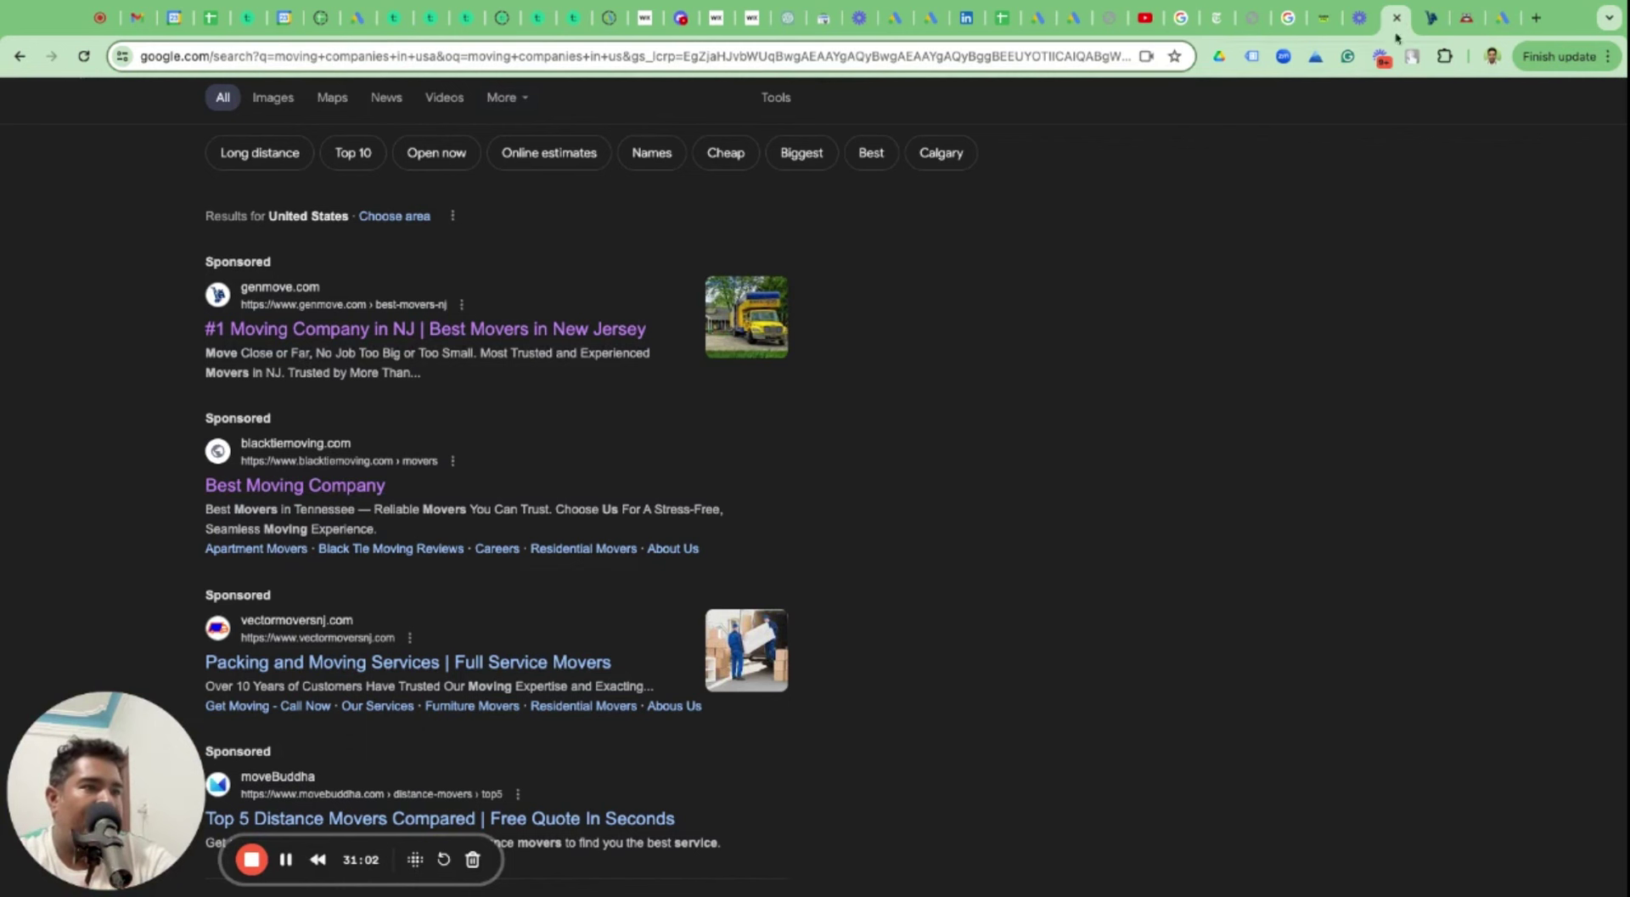
pyautogui.click(1500, 31)
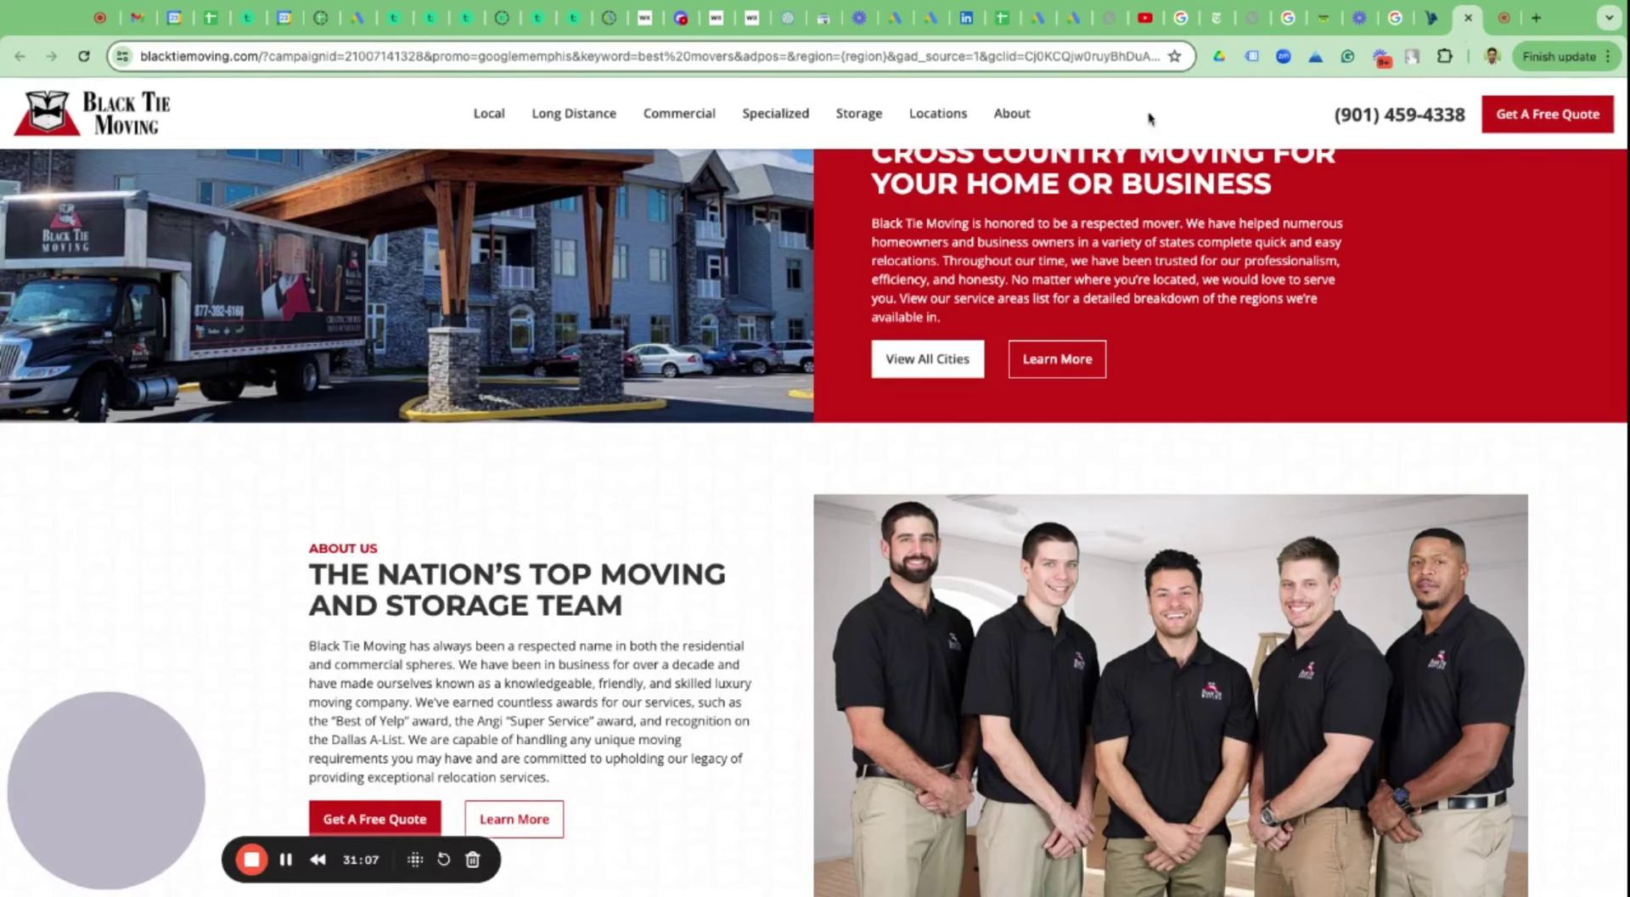
pyautogui.click(1468, 17)
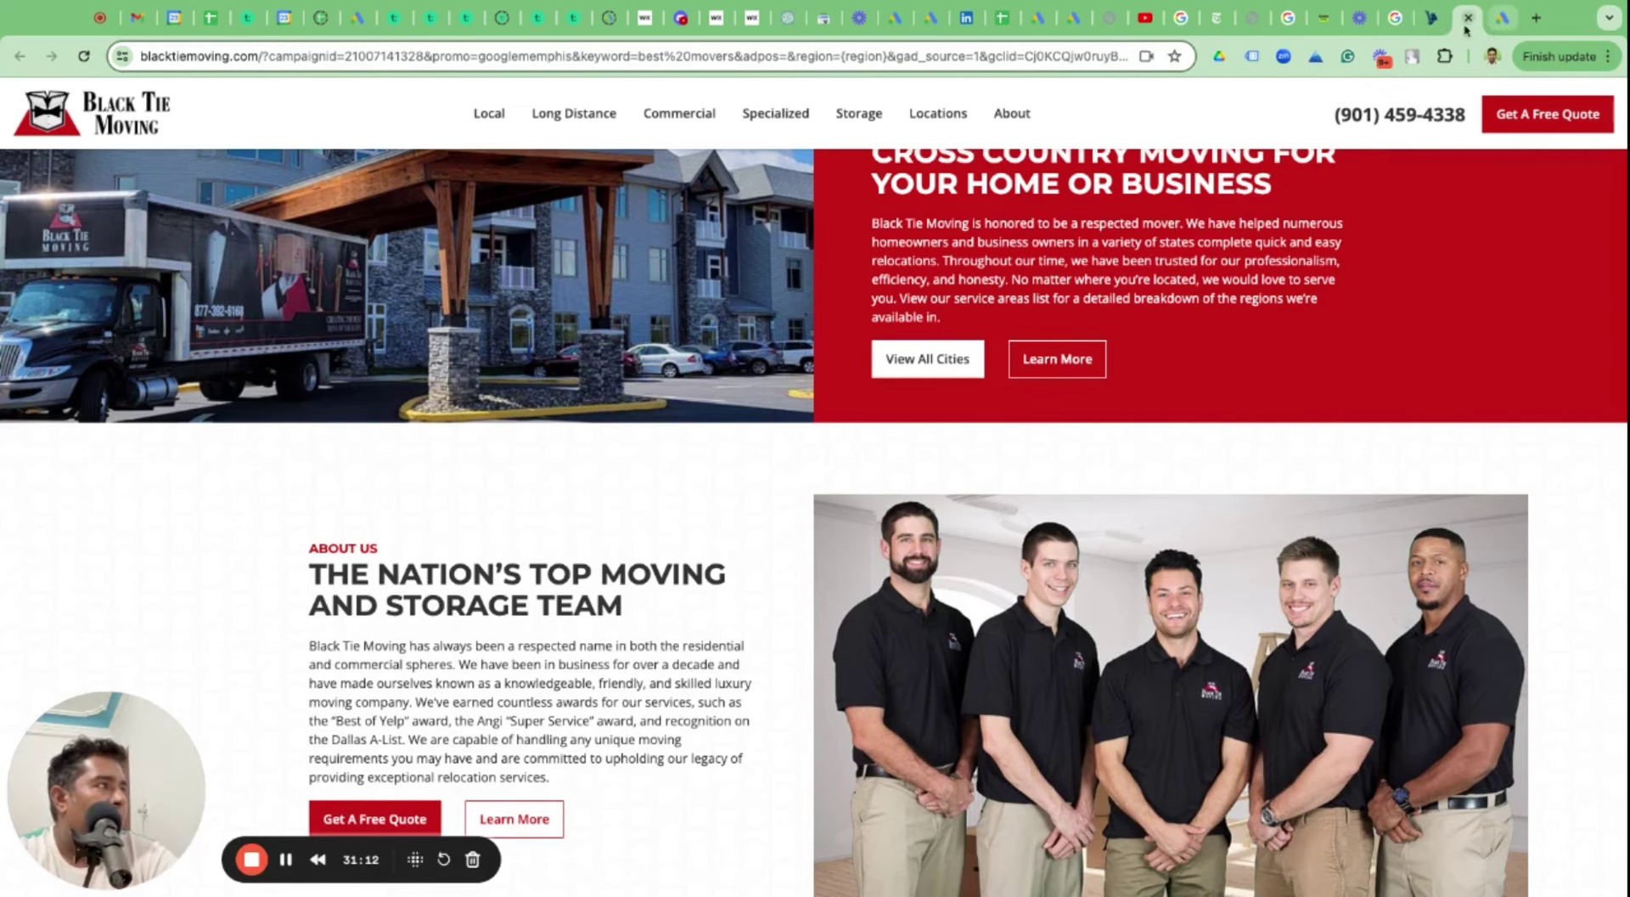
pyautogui.click(1503, 17)
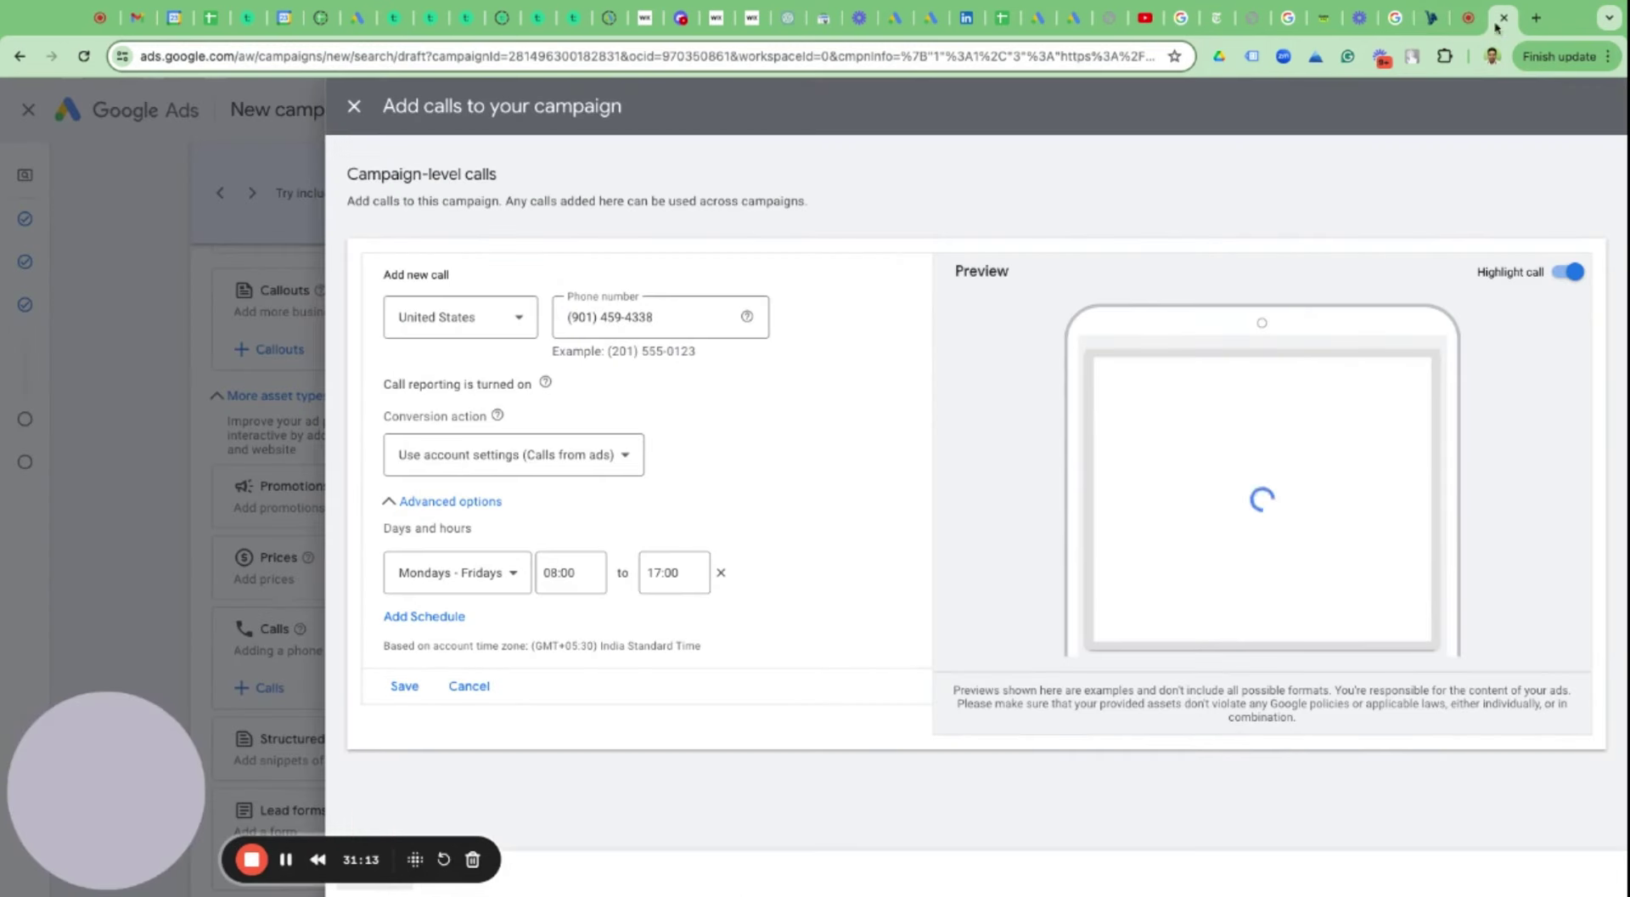
# Discard the new call, leave the calls editor and expand the ad draft's structured snippets asset section.
pyautogui.click(472, 694)
pyautogui.click(354, 108)
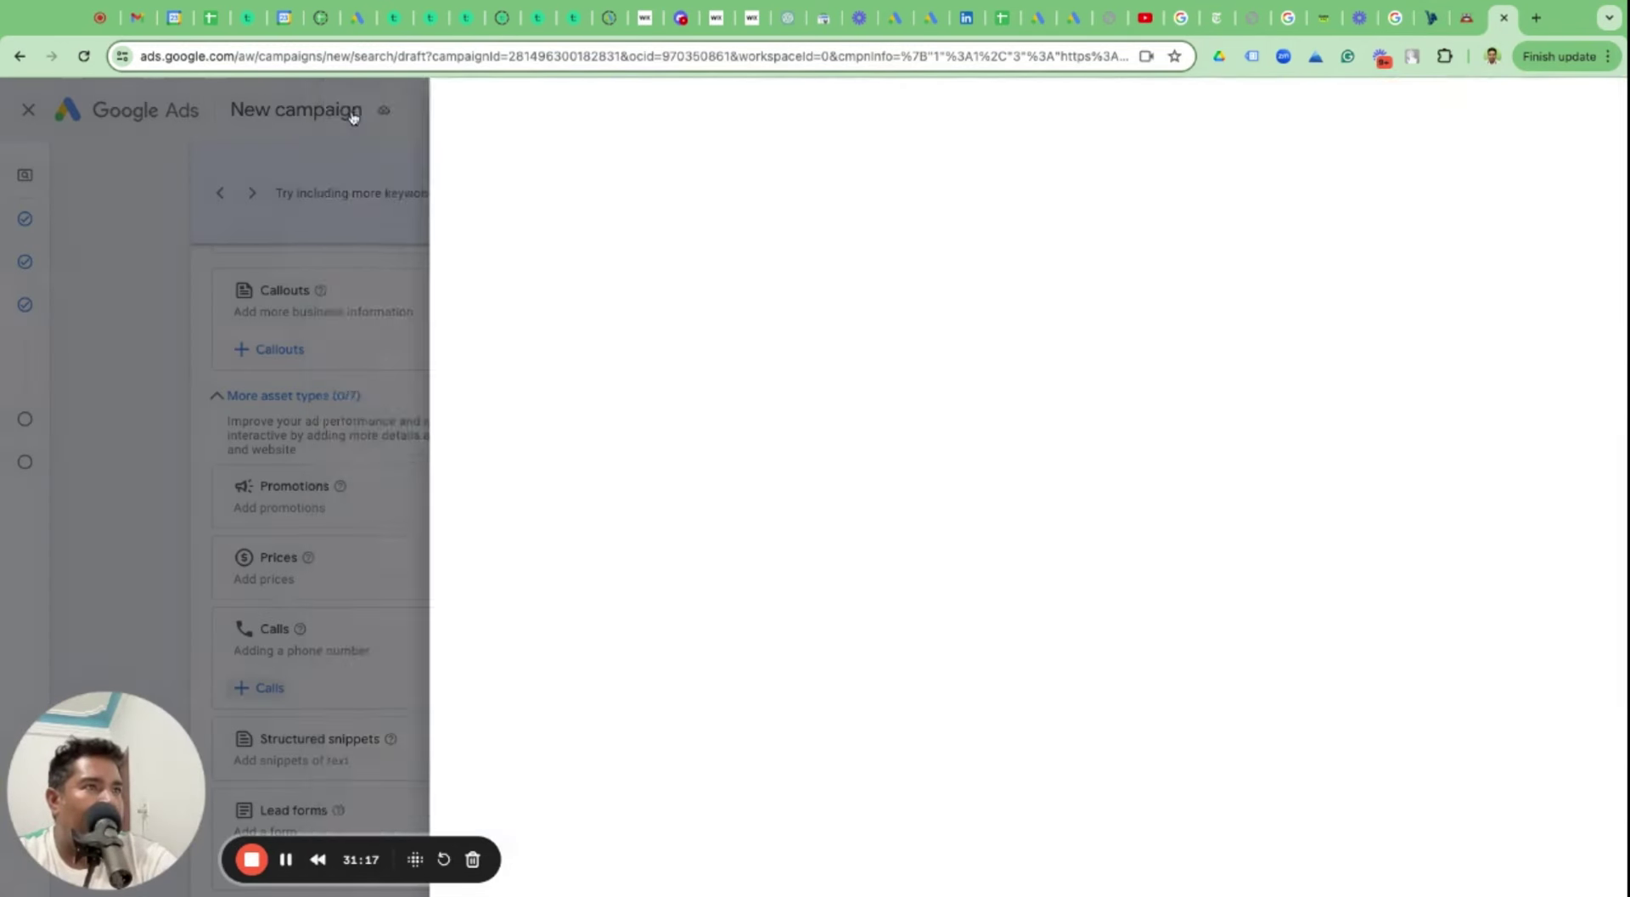
pyautogui.scroll(-3, 399, 513)
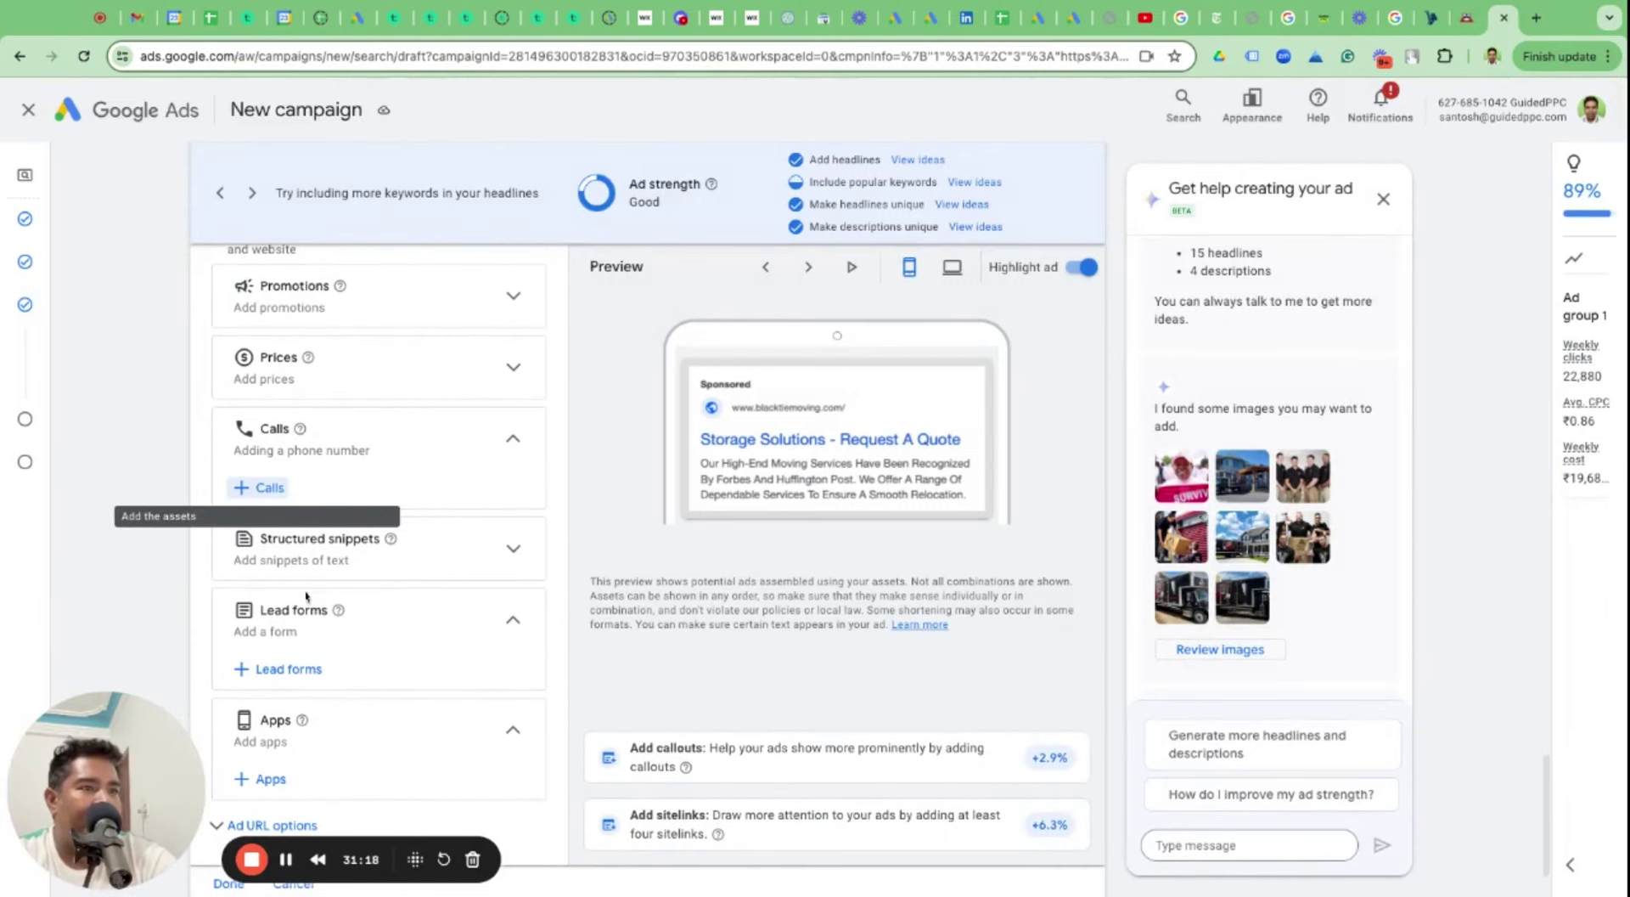
pyautogui.click(514, 552)
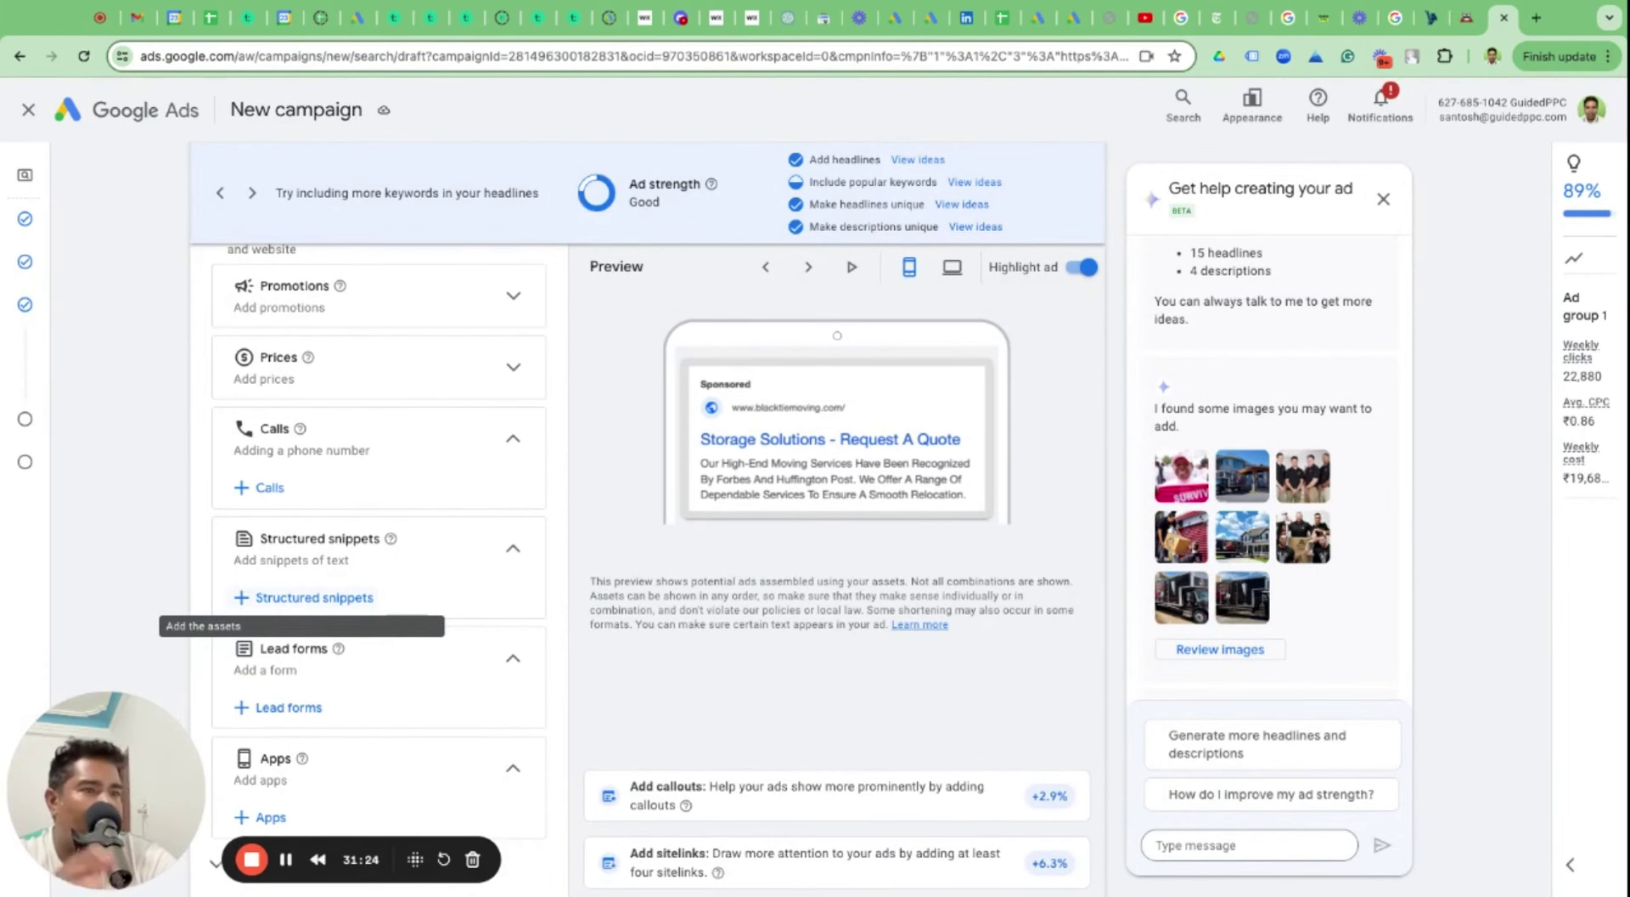
# Review the ad draft's asset types from sitelinks and callouts to lead forms and apps, and switch to Google's sponsored moving results.
pyautogui.scroll(-2, 454, 636)
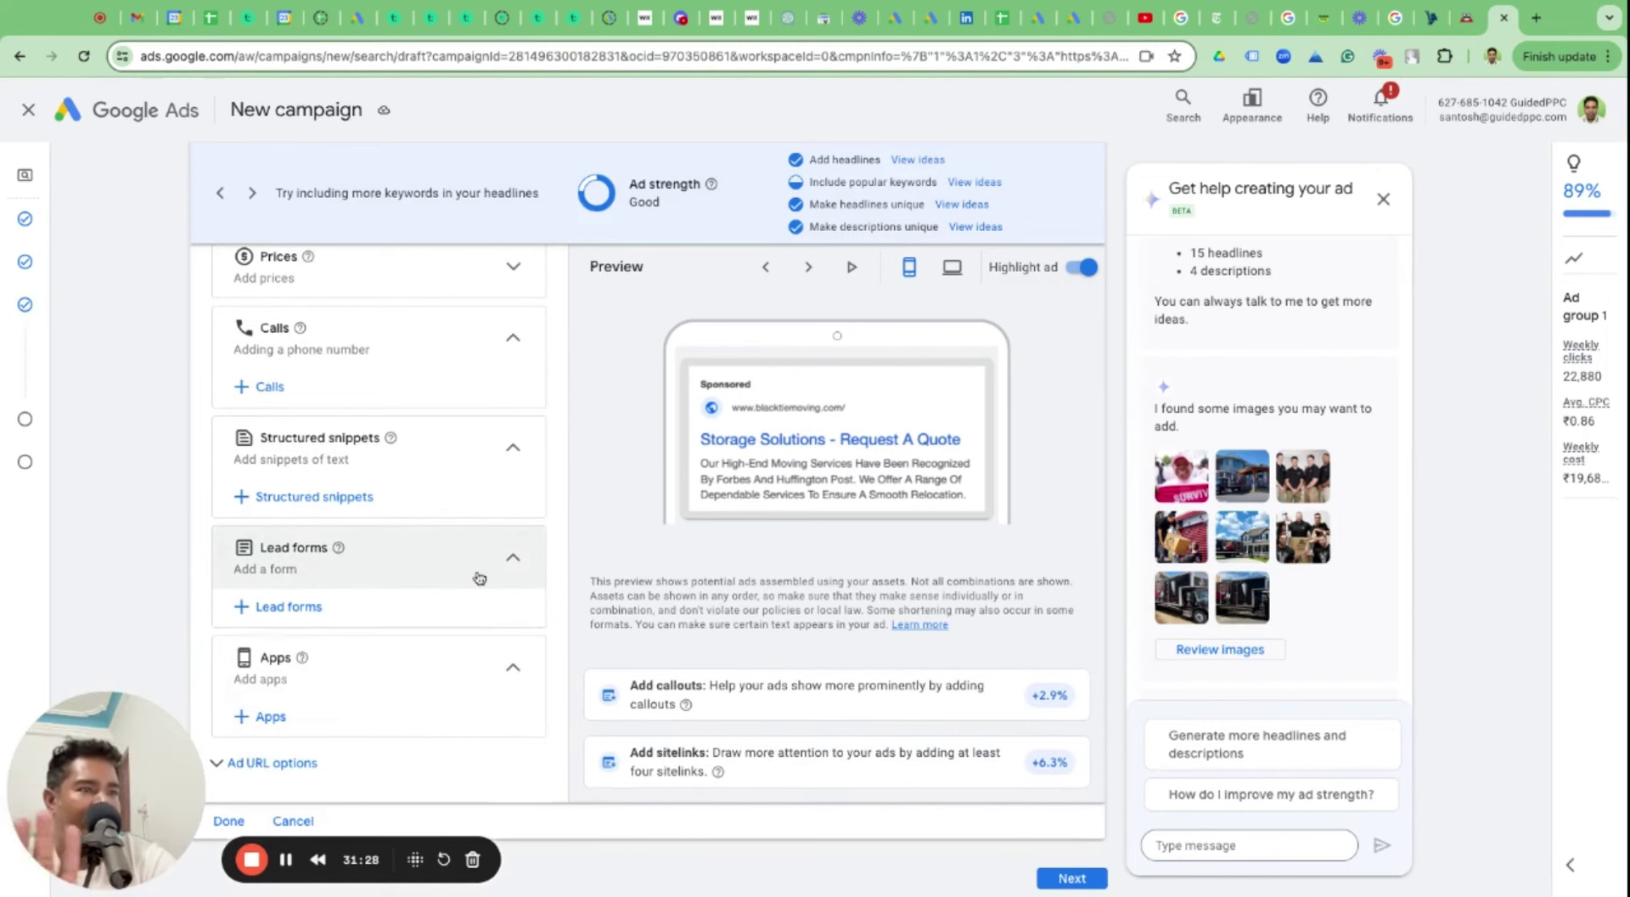
pyautogui.scroll(3, 477, 576)
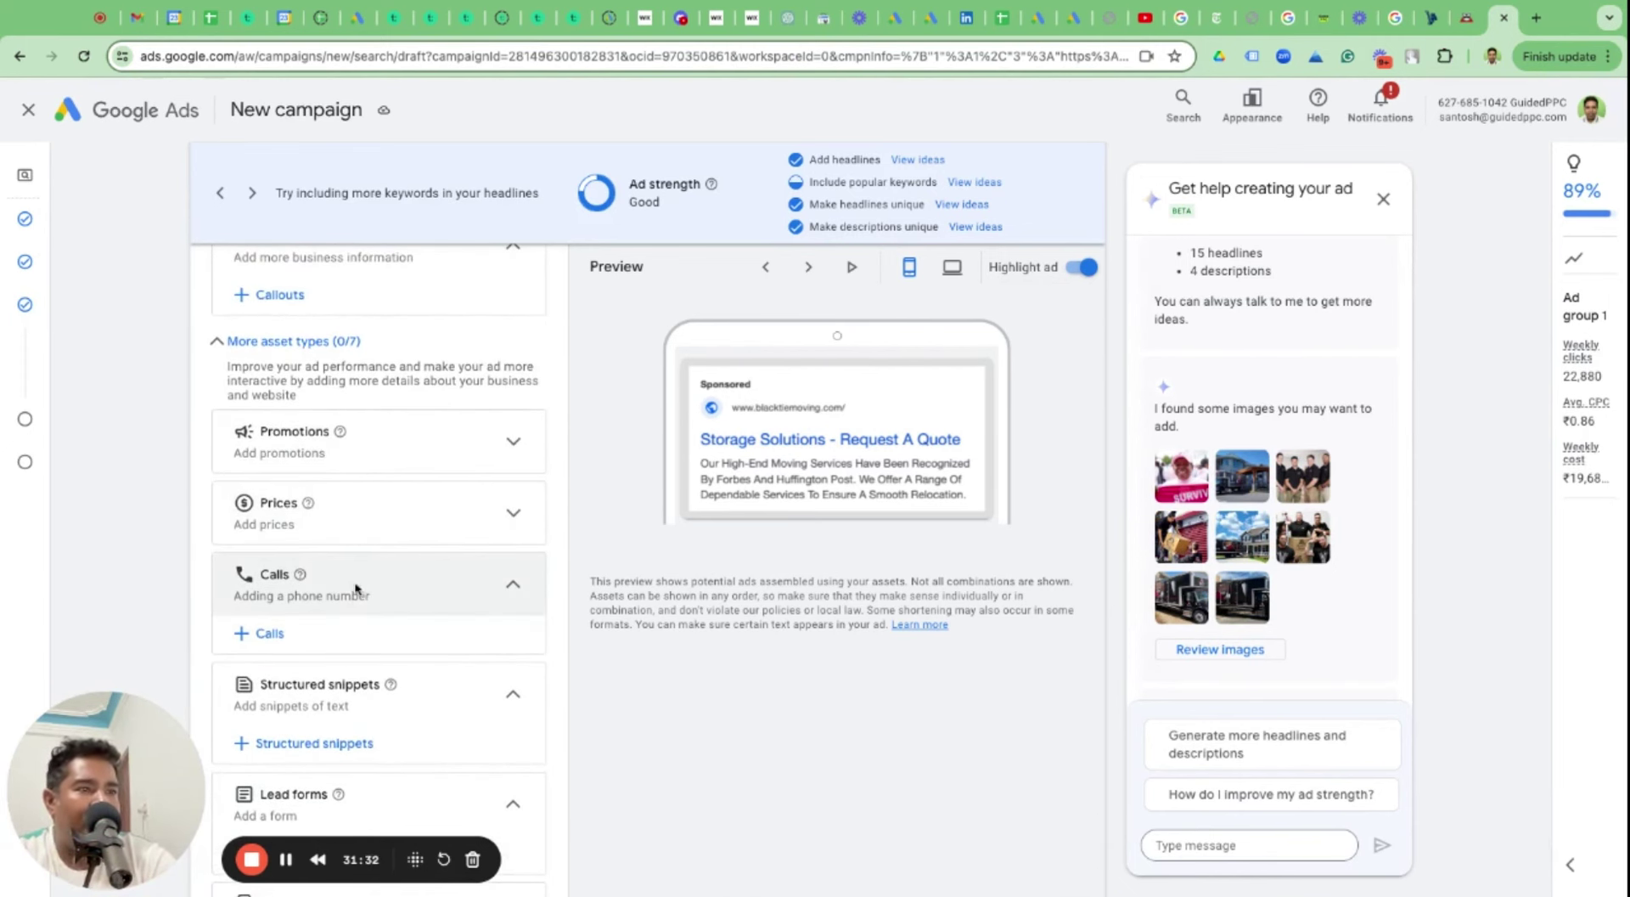
pyautogui.scroll(2, 455, 458)
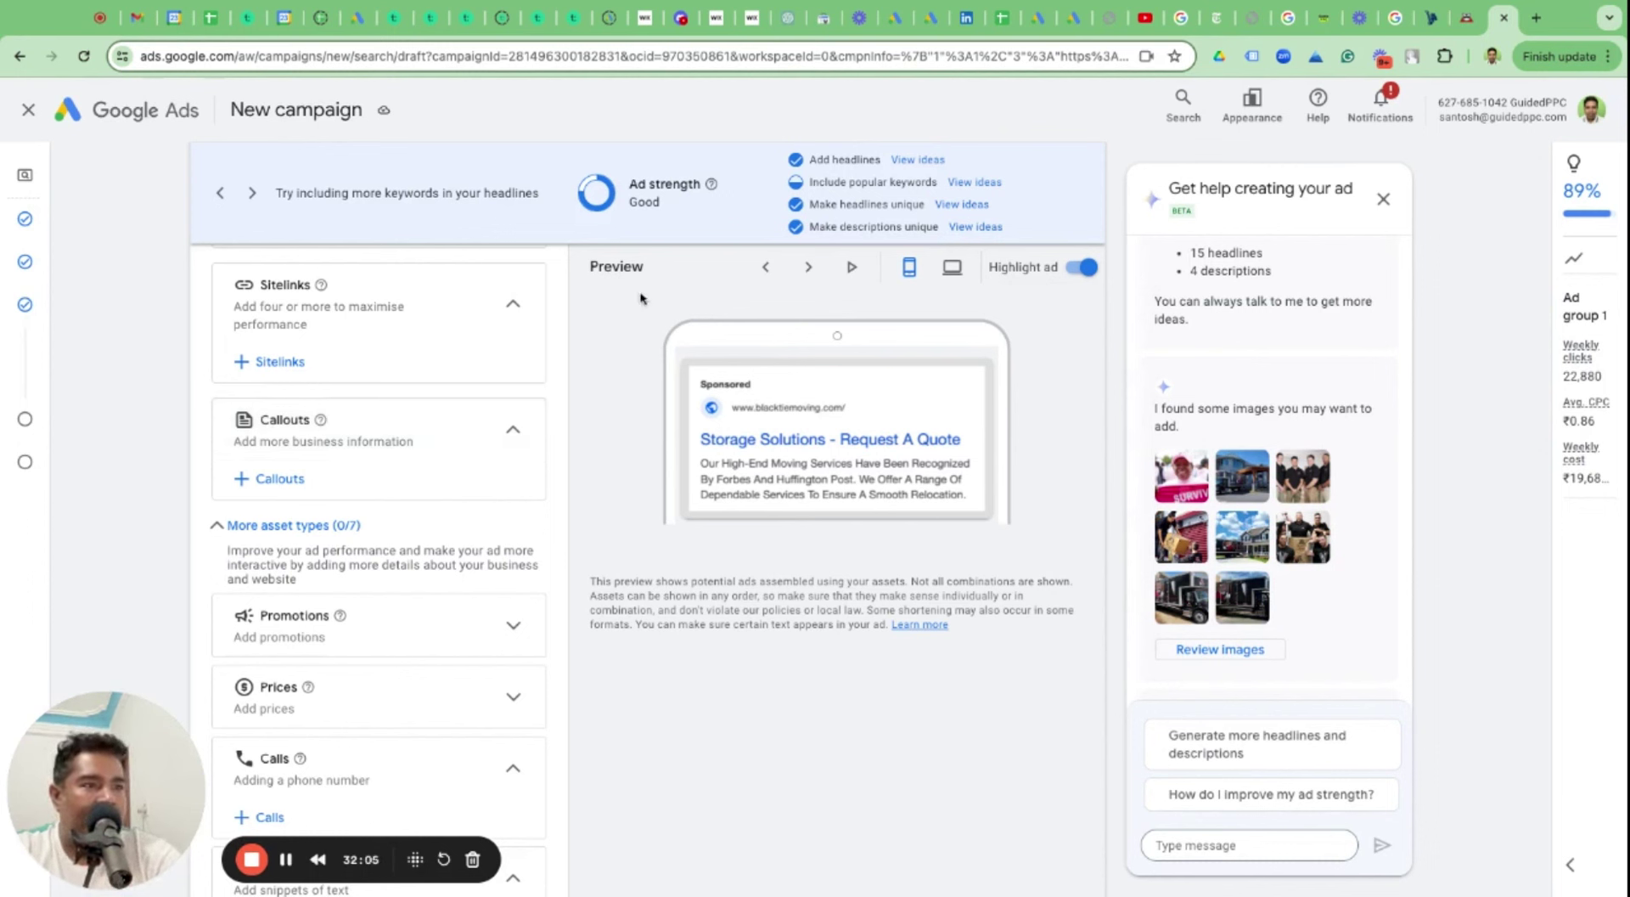
pyautogui.scroll(-5, 599, 562)
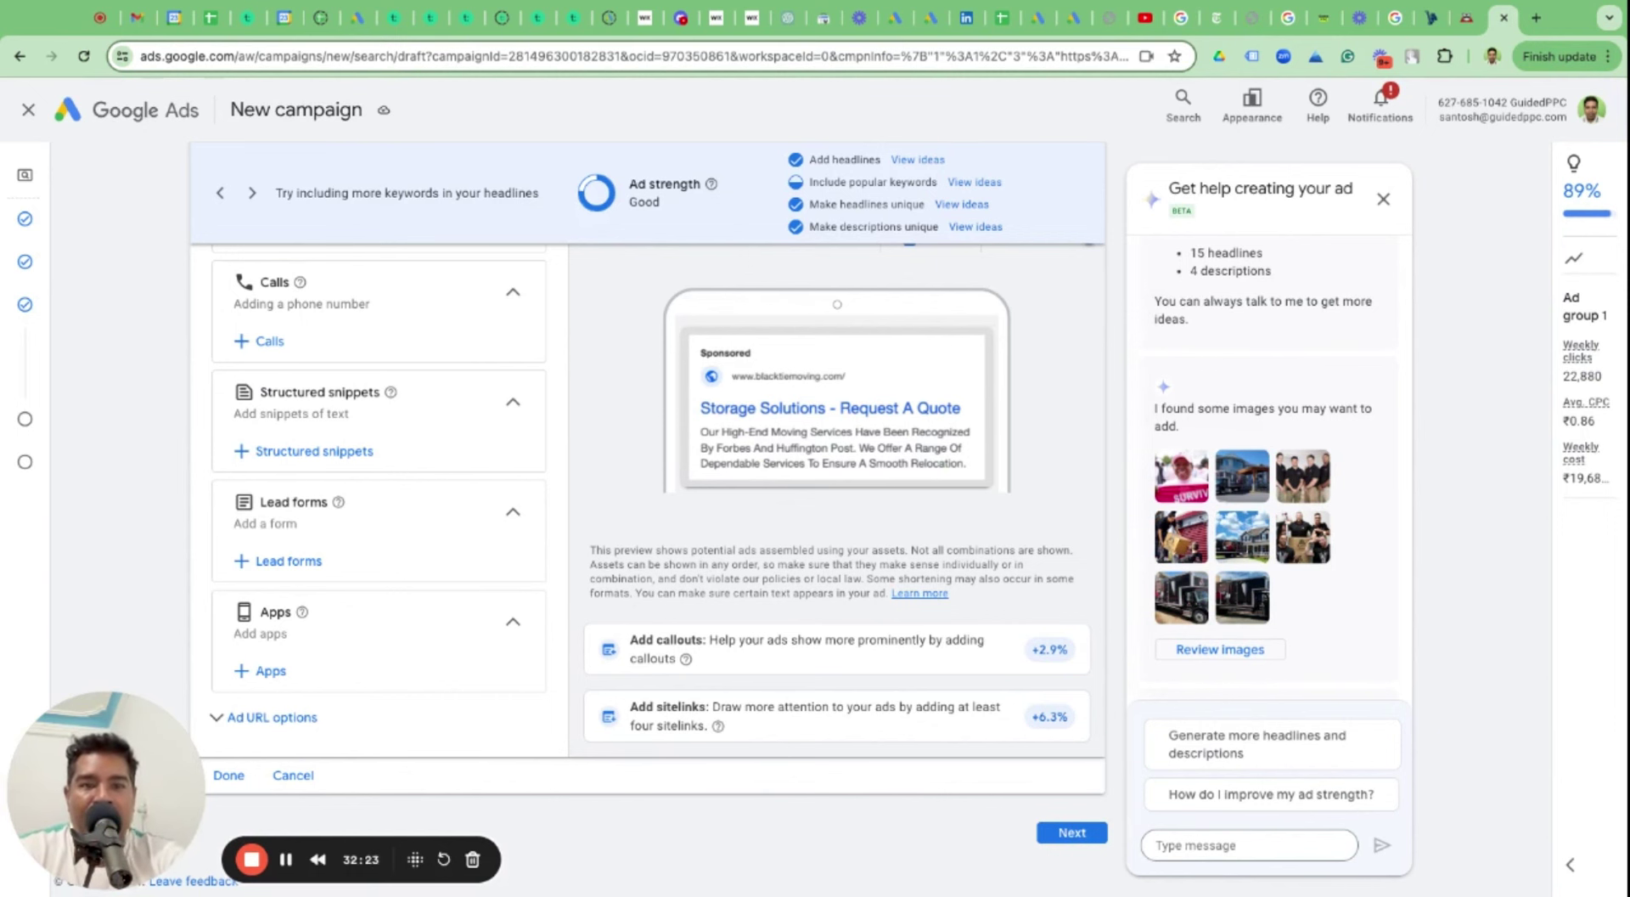
pyautogui.click(1399, 21)
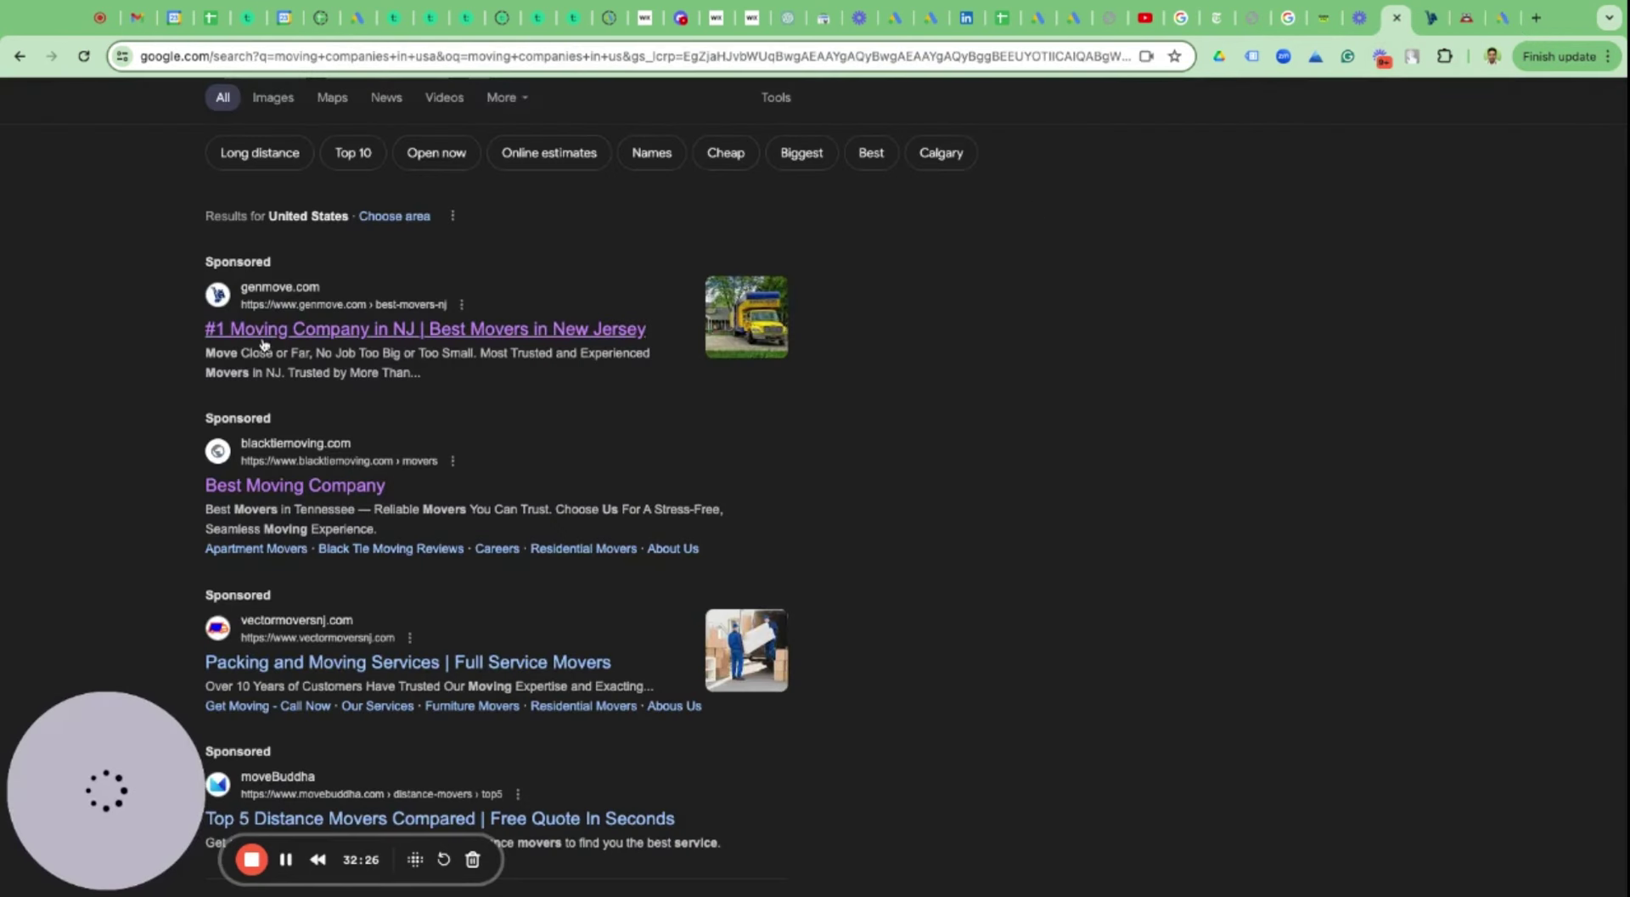